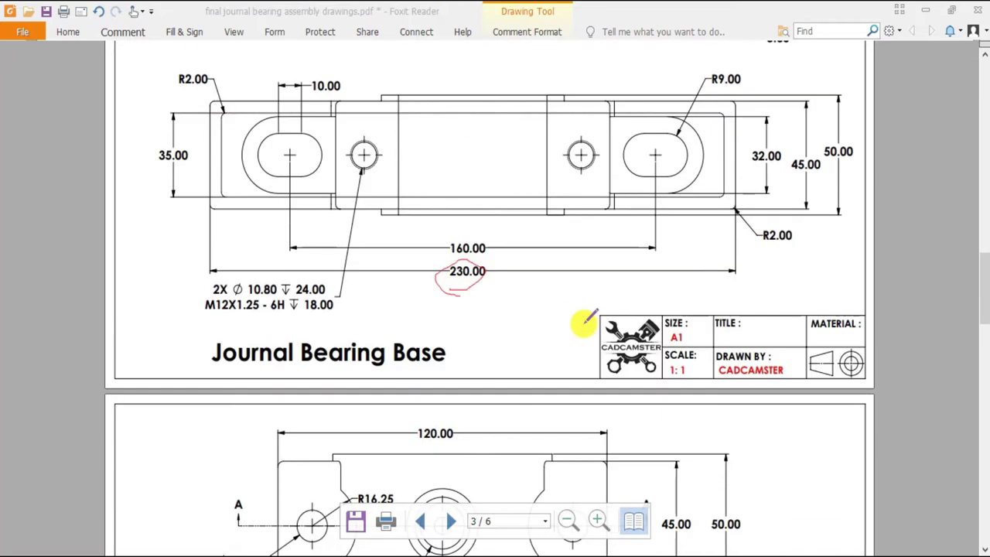
Step: Examine the Journal Bearing Base drawing's front and top views, marking the 45.00 width and the mounting slot, then undo the markup
{"action": "scroll", "coordinate": [850, 359], "scroll_direction": "up", "scroll_amount": 5}
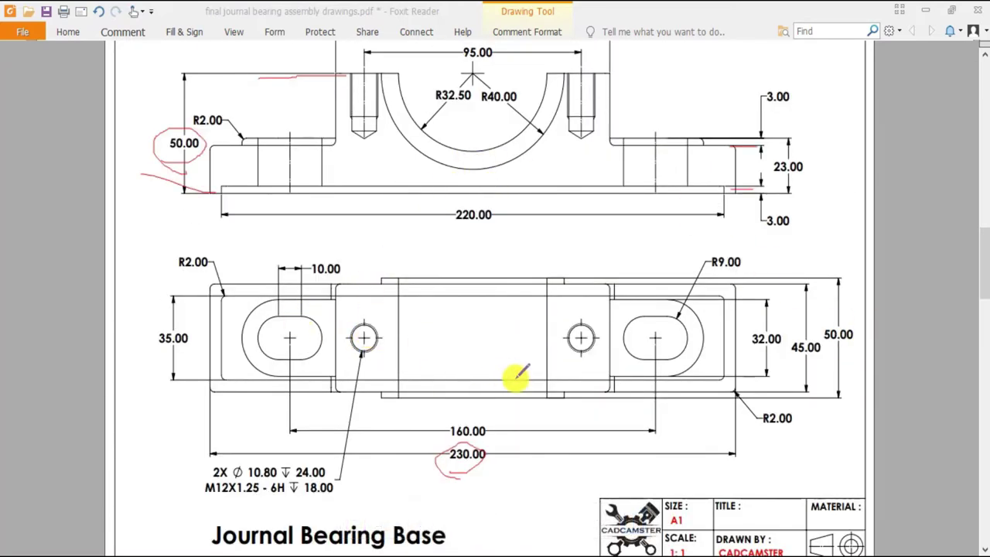
{"action": "scroll", "coordinate": [511, 368], "scroll_direction": "up", "scroll_amount": 3}
{"action": "scroll", "coordinate": [516, 362], "scroll_direction": "down", "scroll_amount": 3}
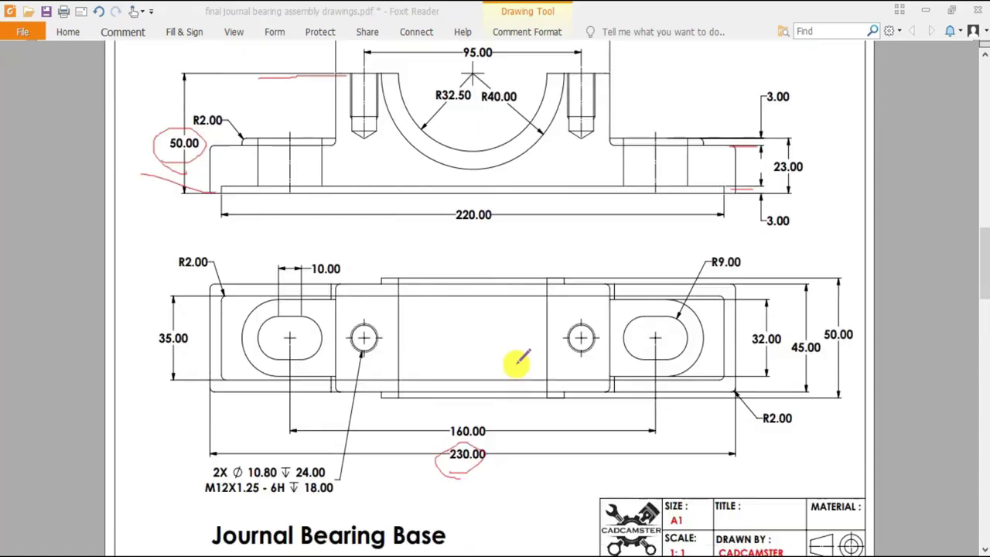
{"action": "scroll", "coordinate": [470, 248], "scroll_direction": "up", "scroll_amount": 3}
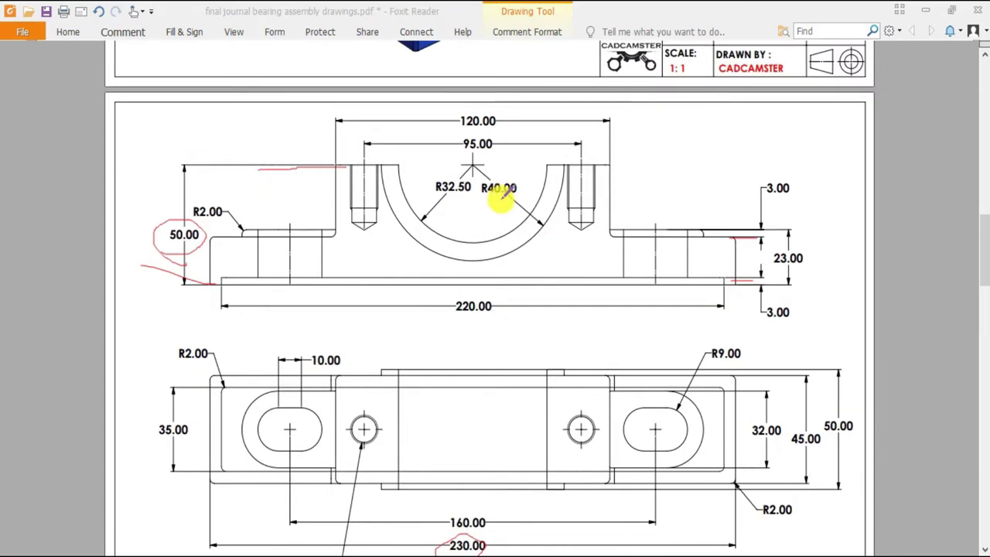
{"action": "scroll", "coordinate": [384, 240], "scroll_direction": "down", "scroll_amount": 3}
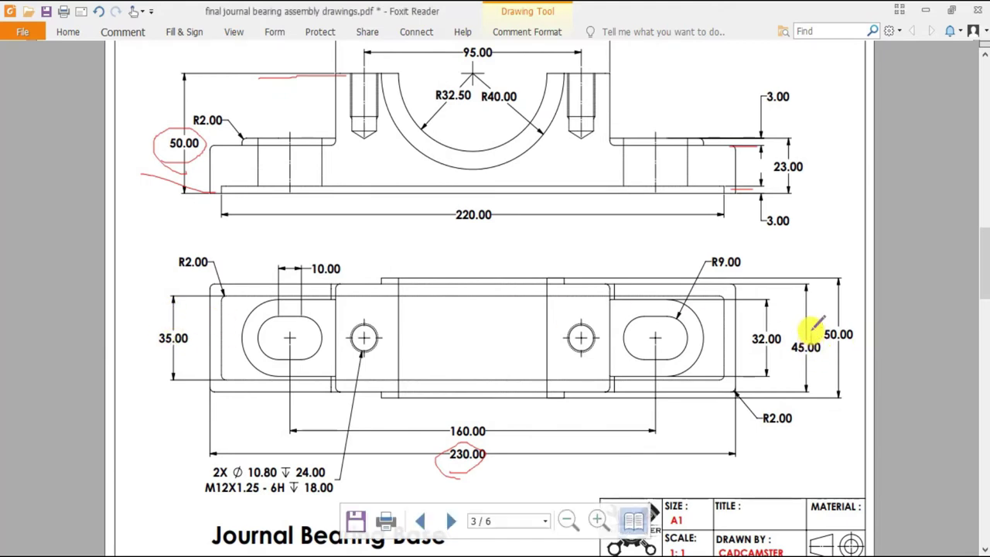
{"action": "left_click_drag", "start_coordinate": [791, 341], "coordinate": [826, 351]}
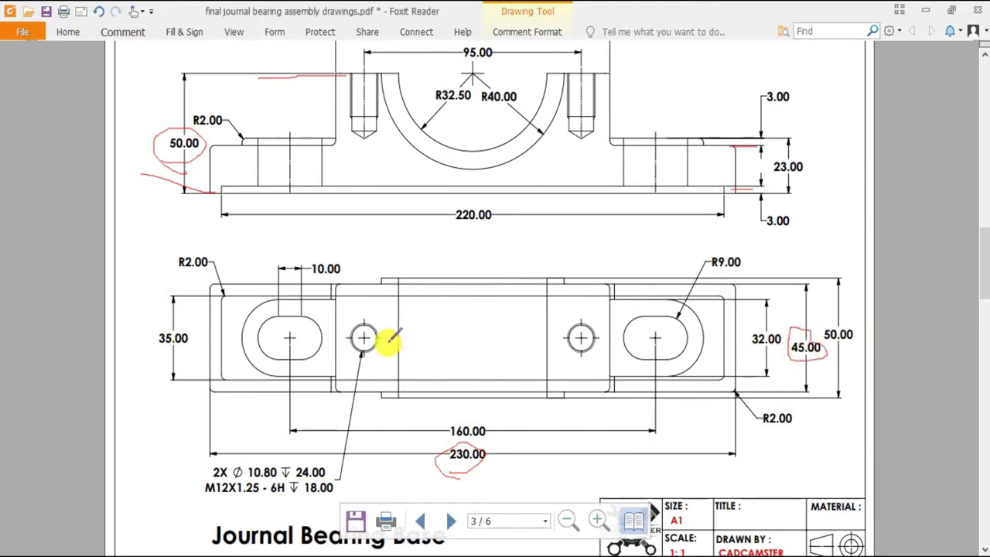
{"action": "scroll", "coordinate": [459, 343], "scroll_direction": "up", "scroll_amount": 1}
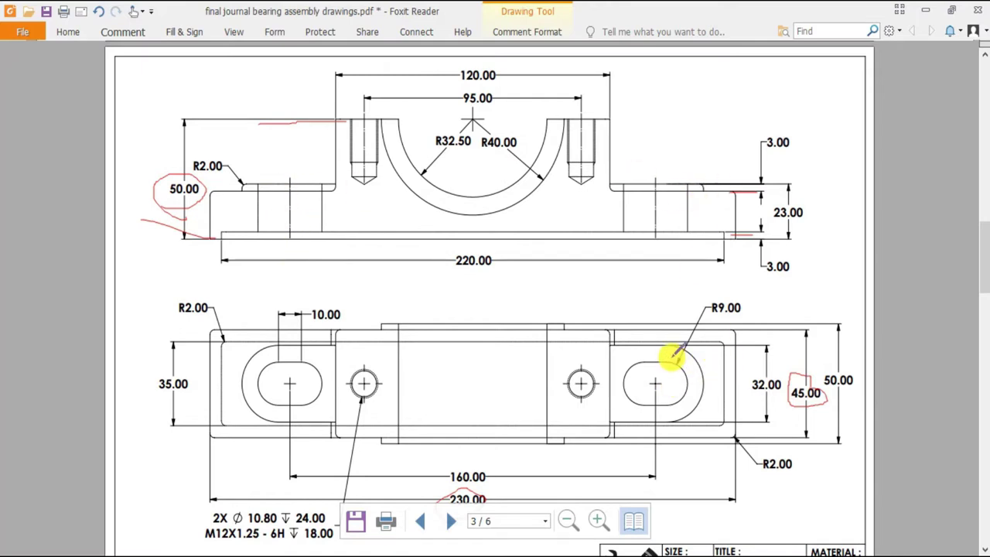
{"action": "mouse_move", "coordinate": [664, 408]}
{"action": "left_mouse_down"}
{"action": "mouse_move", "coordinate": [715, 398]}
{"action": "mouse_move", "coordinate": [695, 366]}
{"action": "left_mouse_up"}
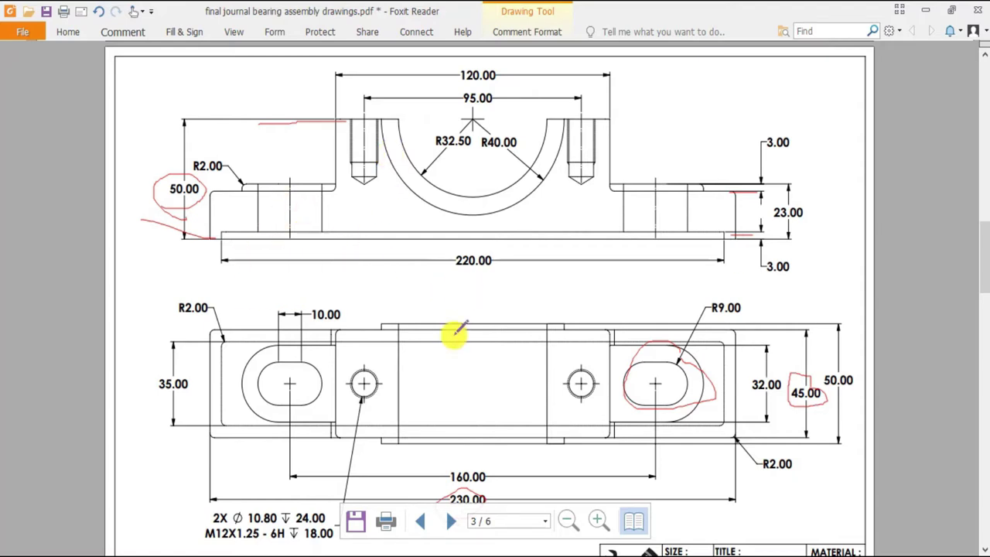
{"action": "key", "text": "ctrl+z"}
{"action": "scroll", "coordinate": [458, 332], "scroll_direction": "up", "scroll_amount": 3}
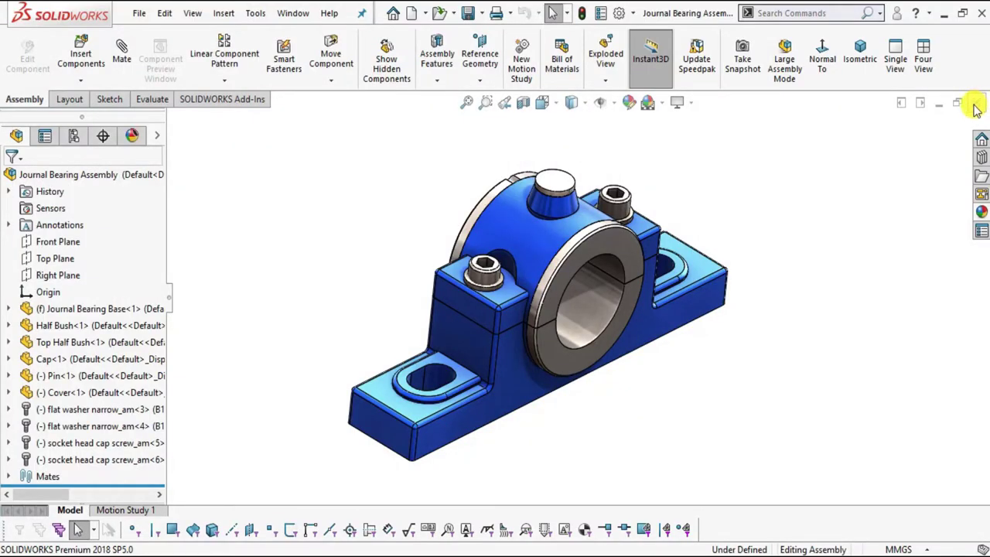
Step: Switch to SOLIDWORKS, close the journal bearing assembly and create a new part document
{"action": "key", "text": "ctrl+w"}
{"action": "left_click", "coordinate": [139, 13]}
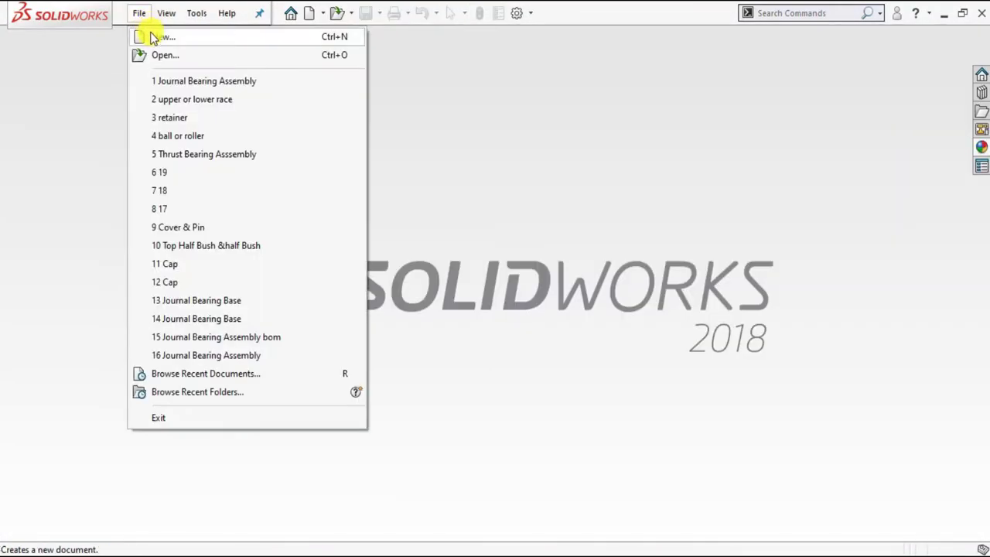
{"action": "left_click", "coordinate": [154, 39]}
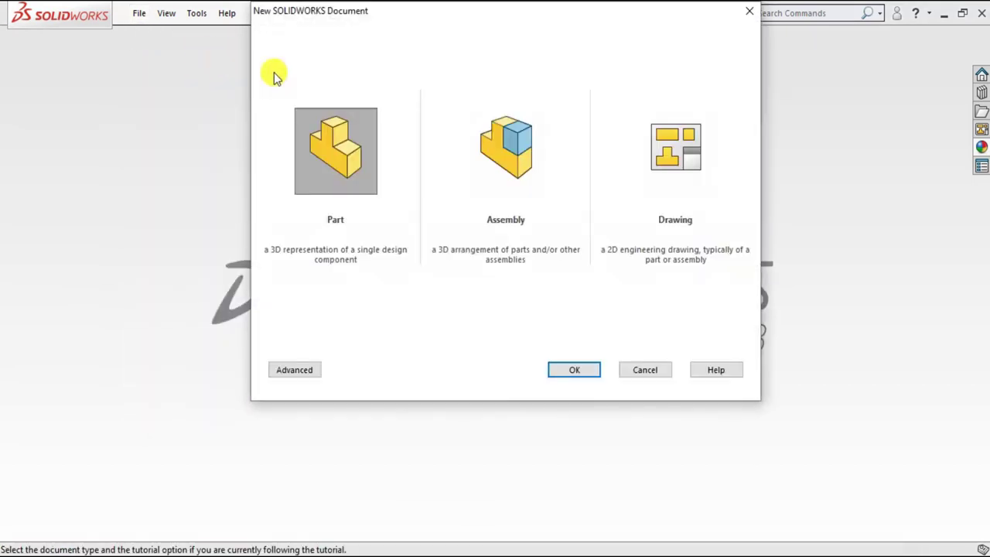
{"action": "left_click", "coordinate": [573, 369]}
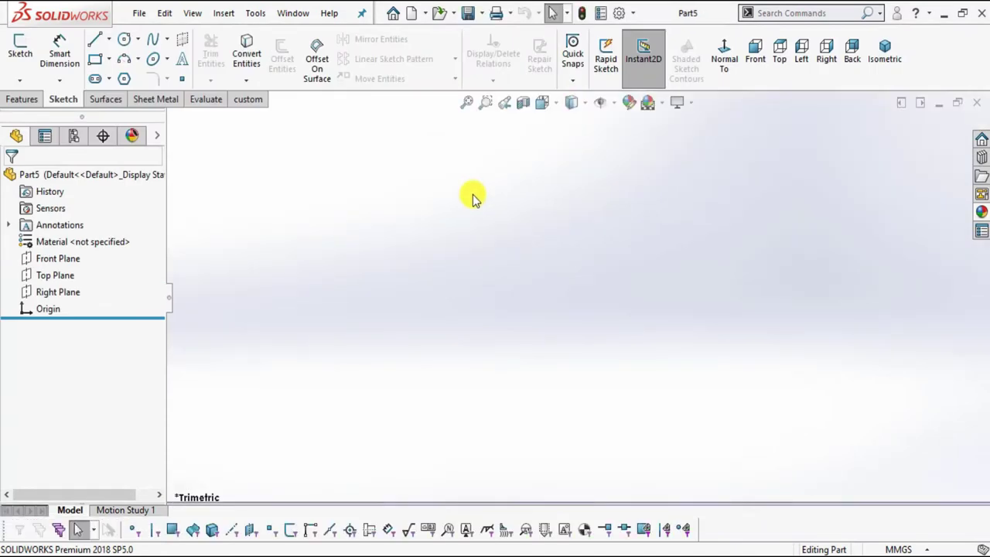
Step: Change the scene to a plain white background and set the document units to MMGS (millimeter, gram, second)
{"action": "left_click", "coordinate": [664, 103]}
{"action": "left_click", "coordinate": [687, 45]}
{"action": "left_click", "coordinate": [899, 547]}
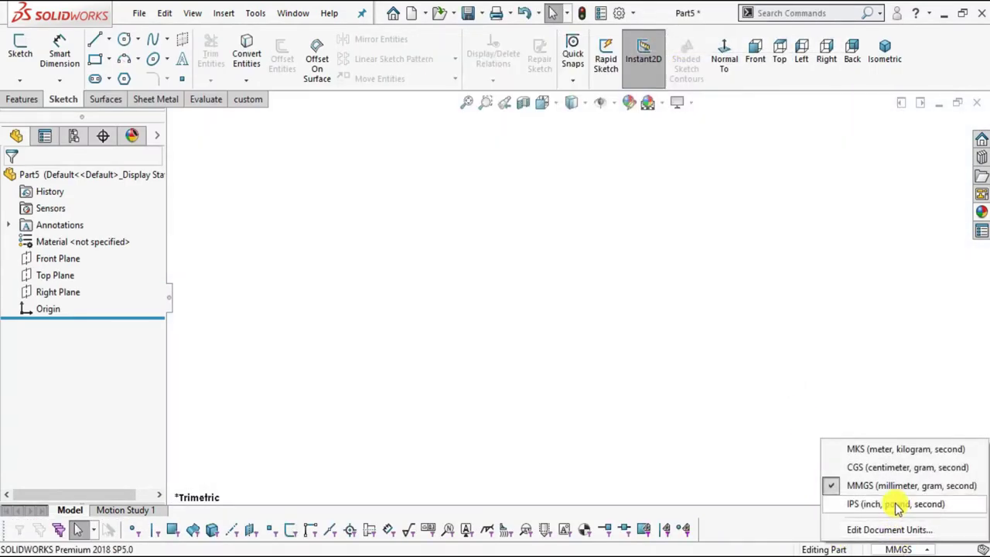
{"action": "left_click", "coordinate": [828, 484]}
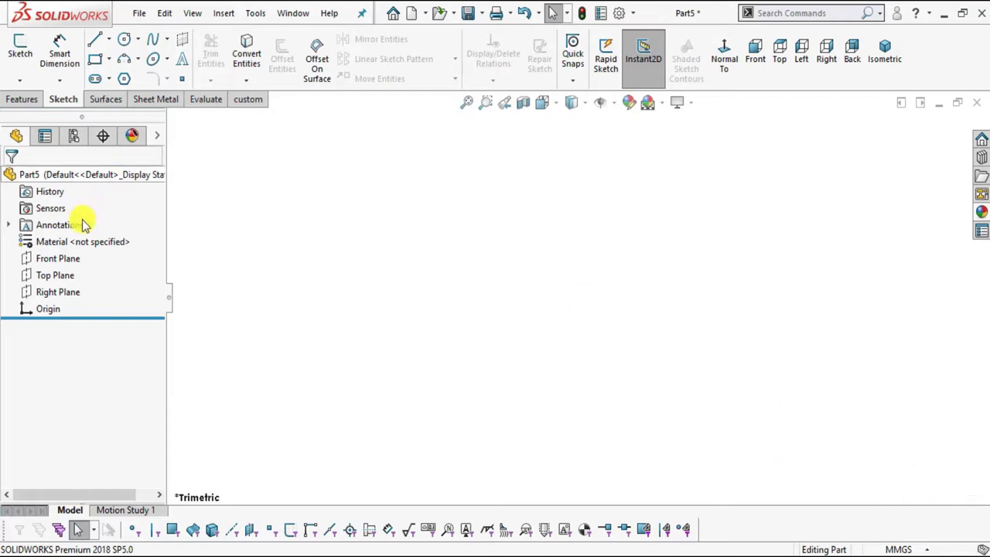
Step: Start a sketch on the Front Plane, consulting the base's front view in the PDF drawing
{"action": "left_click", "coordinate": [67, 258]}
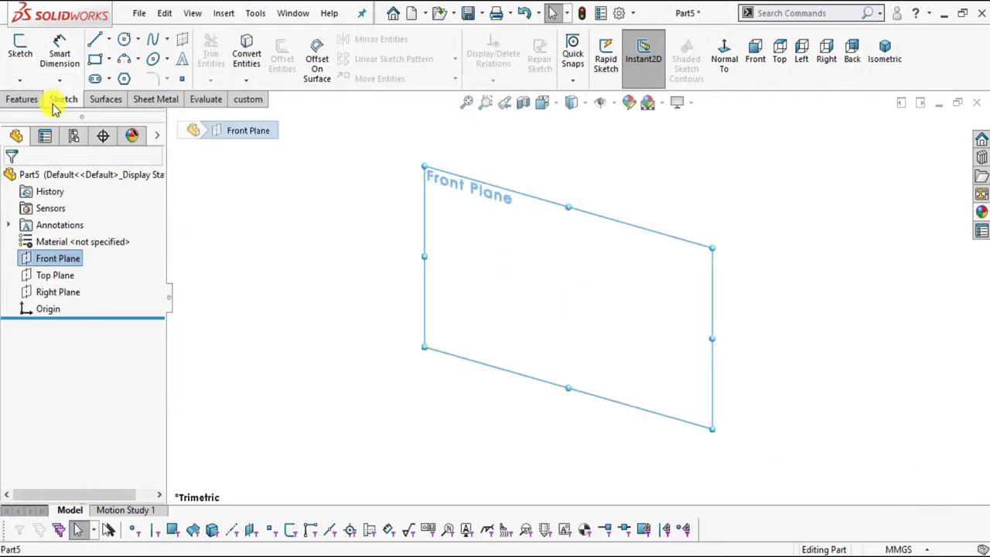
{"action": "left_click", "coordinate": [28, 60]}
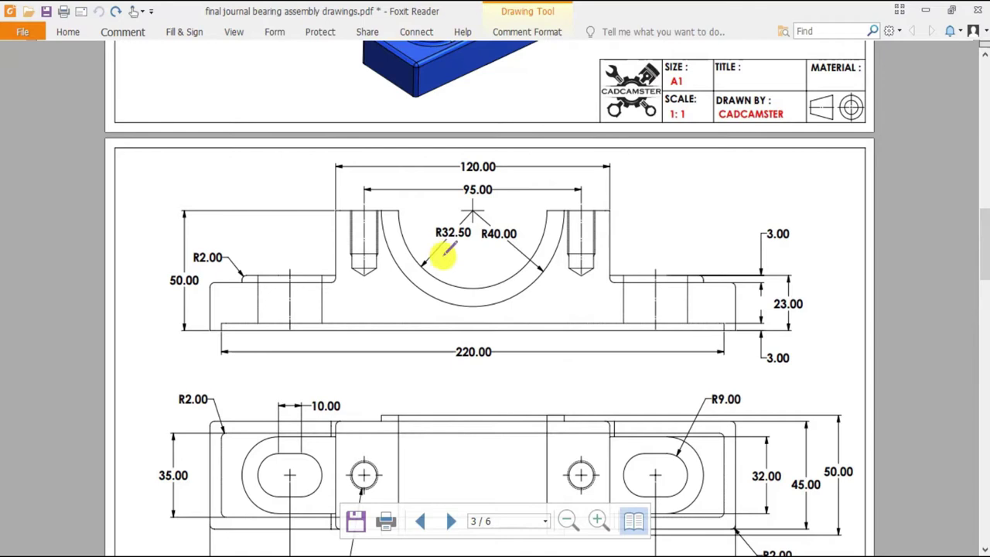
{"action": "scroll", "coordinate": [603, 333], "scroll_direction": "up", "scroll_amount": 3}
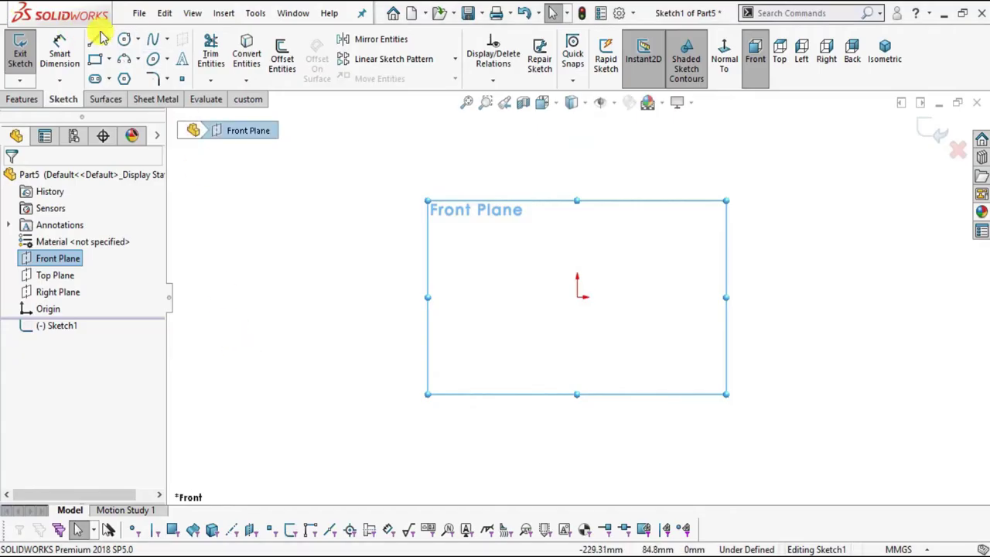
Step: Draw a centerline about 155 mm long upward from the origin and make it vertical
{"action": "left_click", "coordinate": [109, 39]}
{"action": "left_click", "coordinate": [136, 76]}
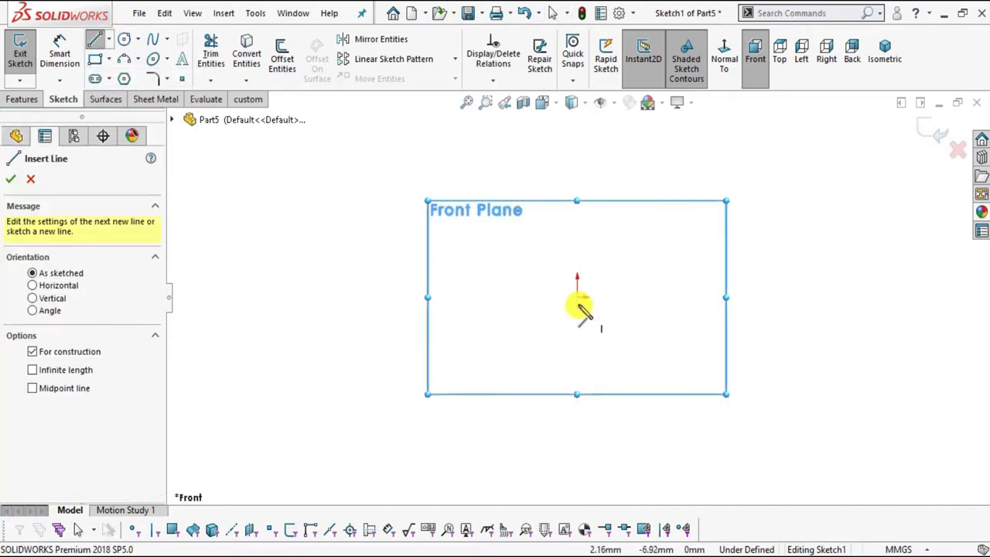
{"action": "left_click", "coordinate": [578, 296]}
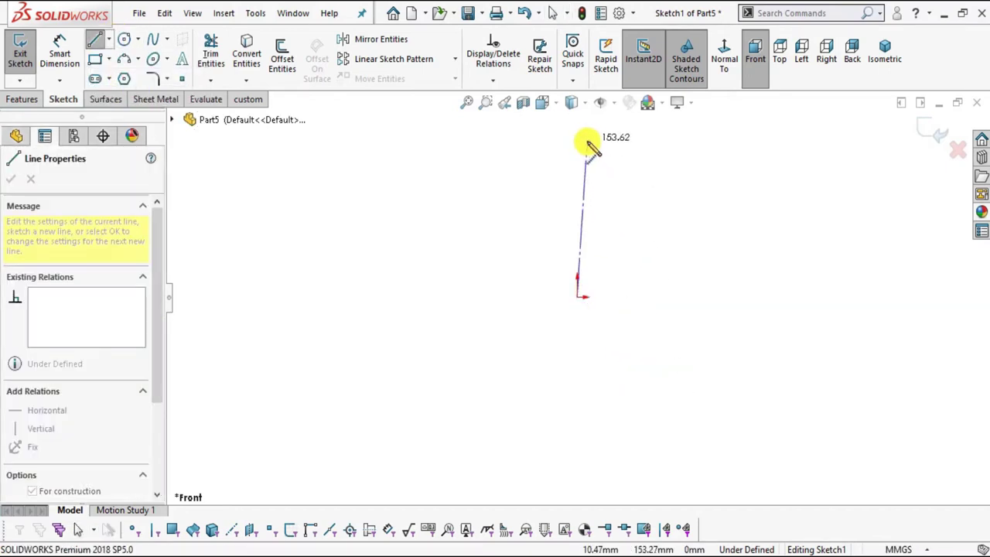
{"action": "left_click", "coordinate": [580, 188]}
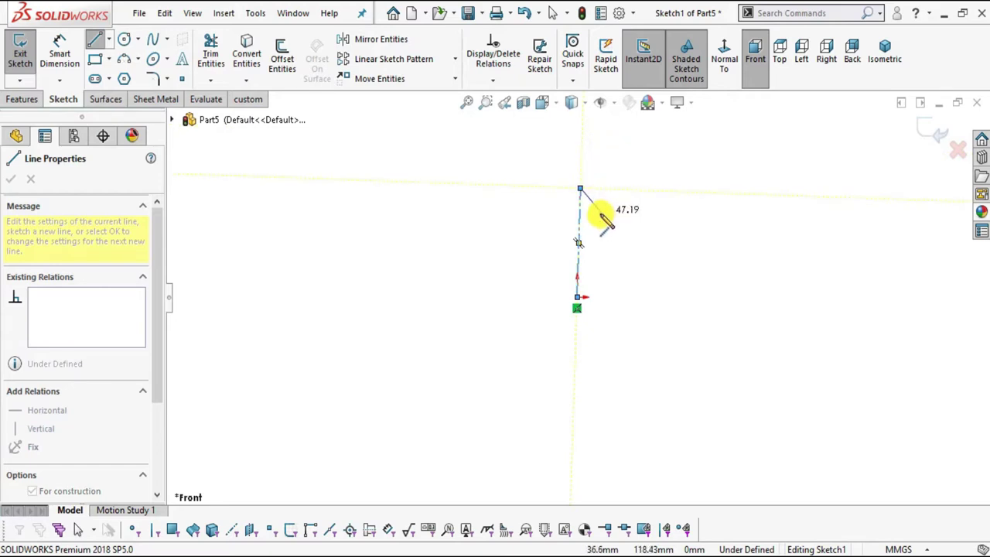
{"action": "key", "text": "Escape"}
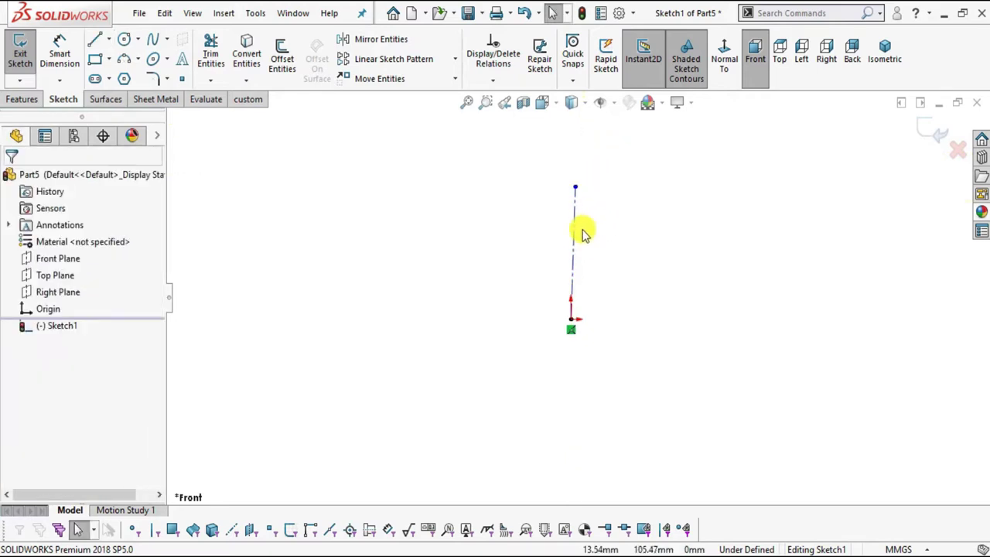
{"action": "left_click", "coordinate": [573, 244]}
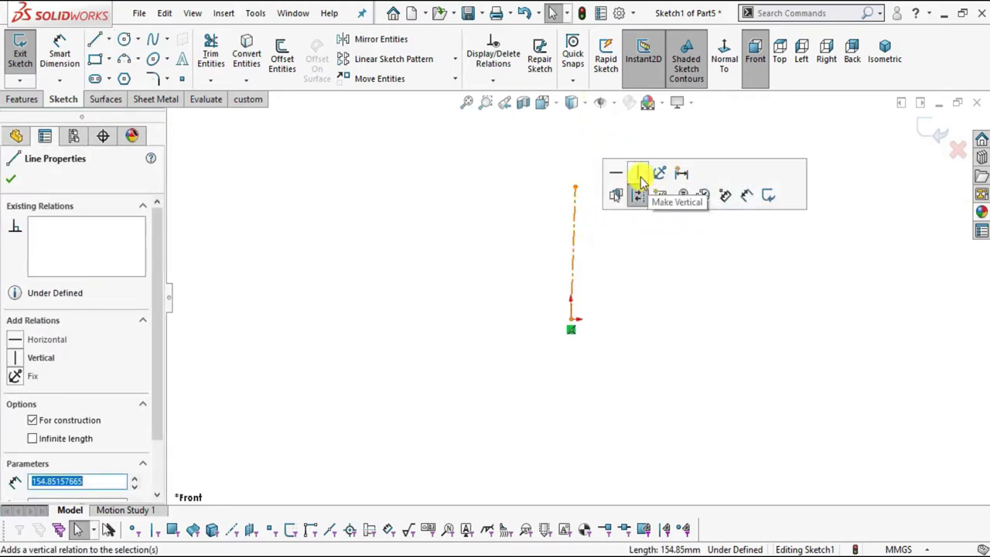
{"action": "left_click", "coordinate": [640, 182]}
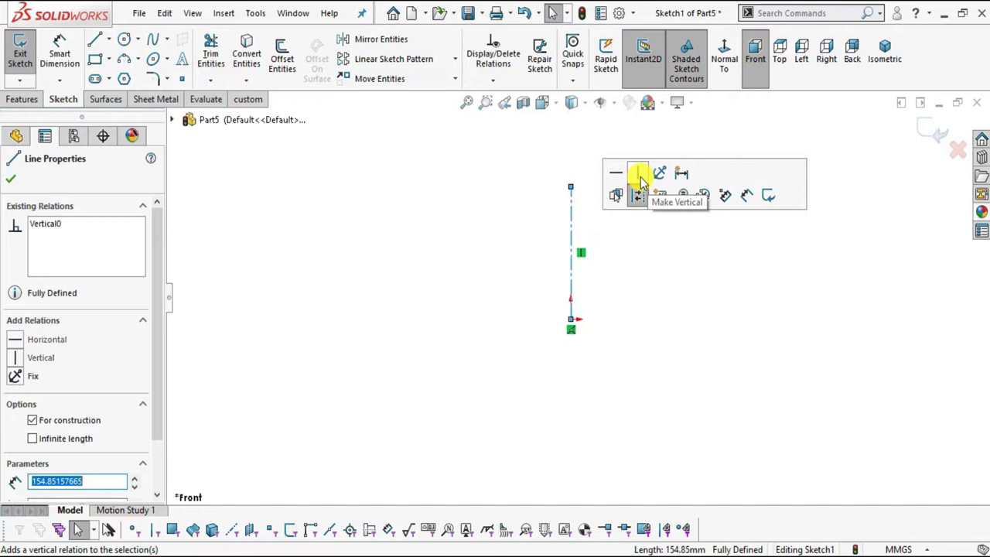
{"action": "left_click", "coordinate": [693, 300]}
Step: Dimension the vertical centerline's length as 50 mm
{"action": "scroll", "coordinate": [612, 221], "scroll_direction": "down", "scroll_amount": 2}
{"action": "left_click", "coordinate": [65, 59]}
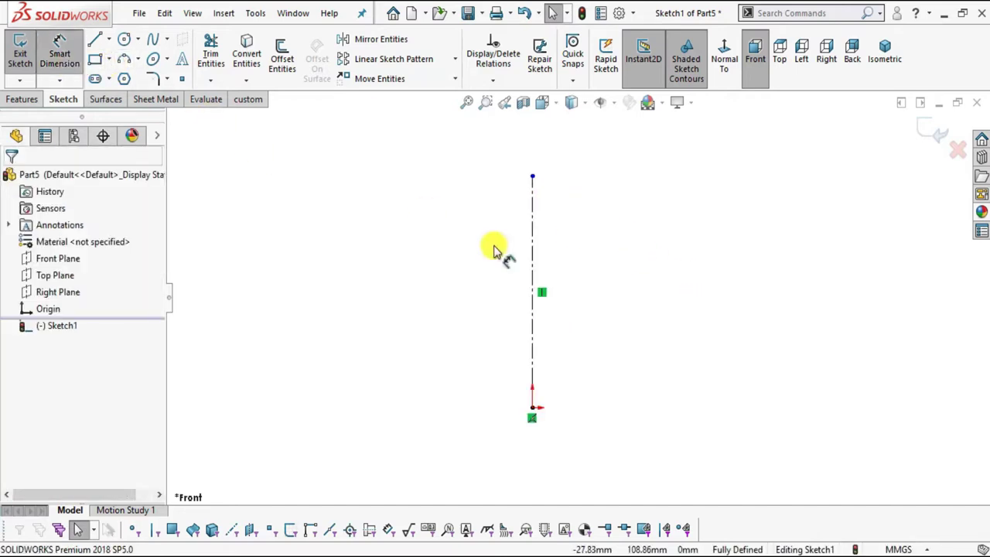
{"action": "left_click", "coordinate": [406, 261]}
{"action": "left_click", "coordinate": [409, 255]}
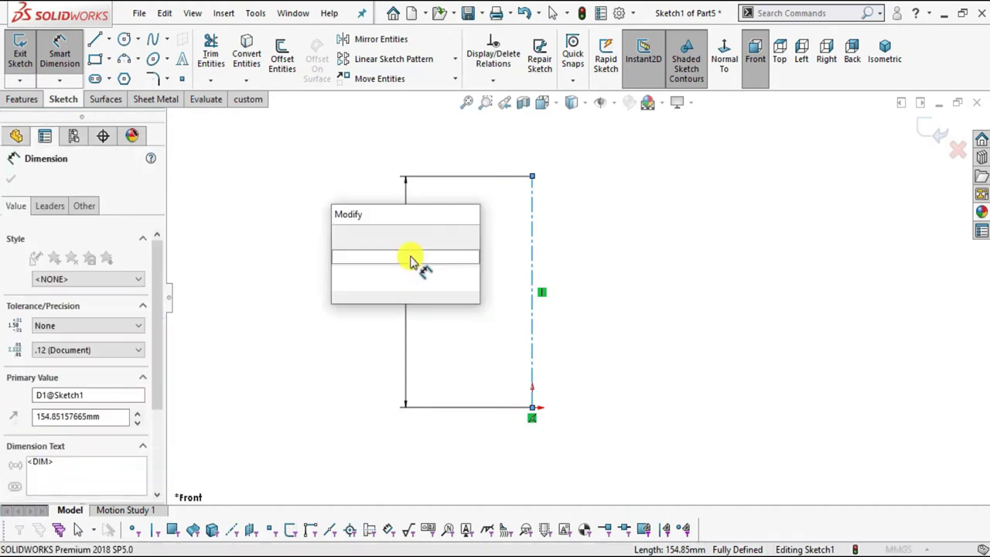
{"action": "type", "text": "50"}
{"action": "key", "text": "Return"}
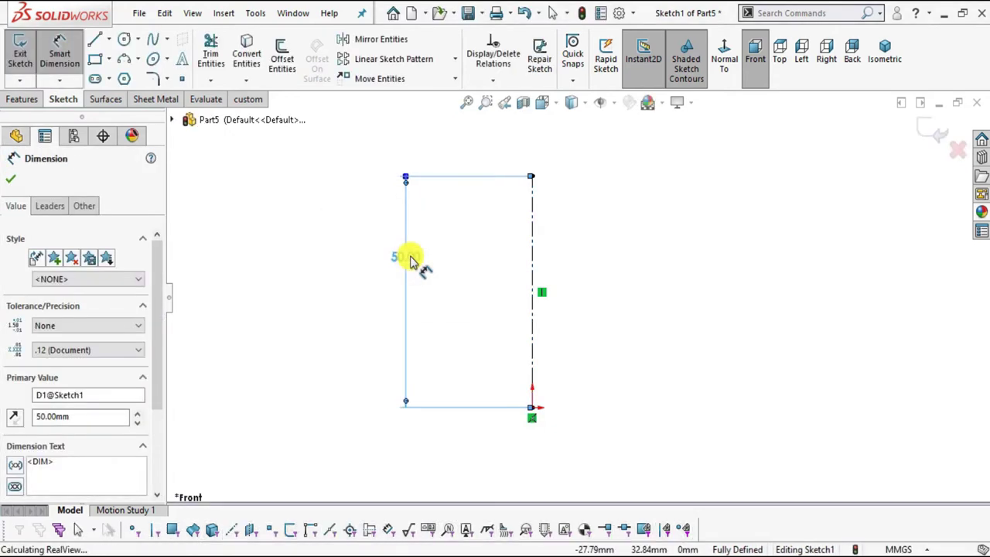
{"action": "left_click", "coordinate": [696, 309]}
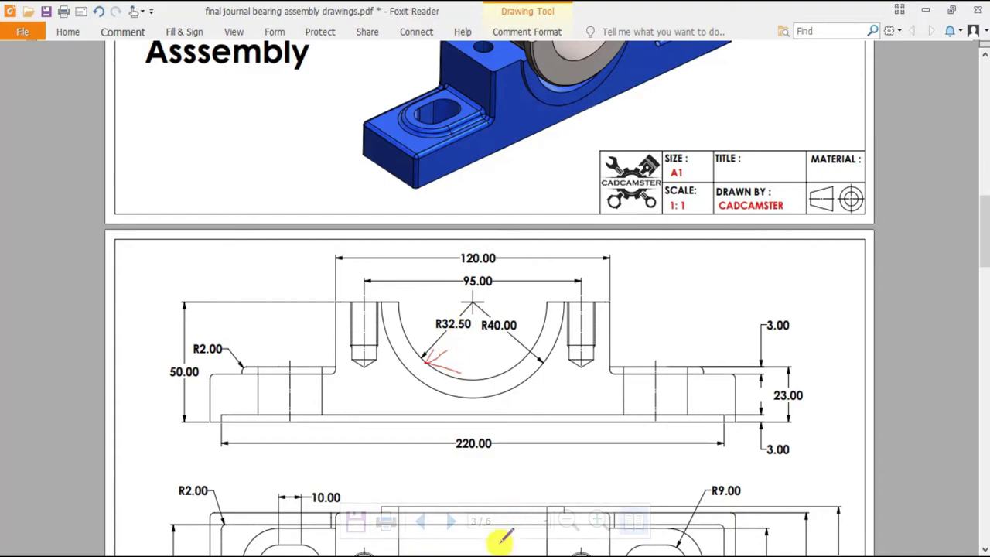
Step: Draw a circle about 26 mm in diameter centred on the centerline's upper endpoint
{"action": "left_click", "coordinate": [473, 550]}
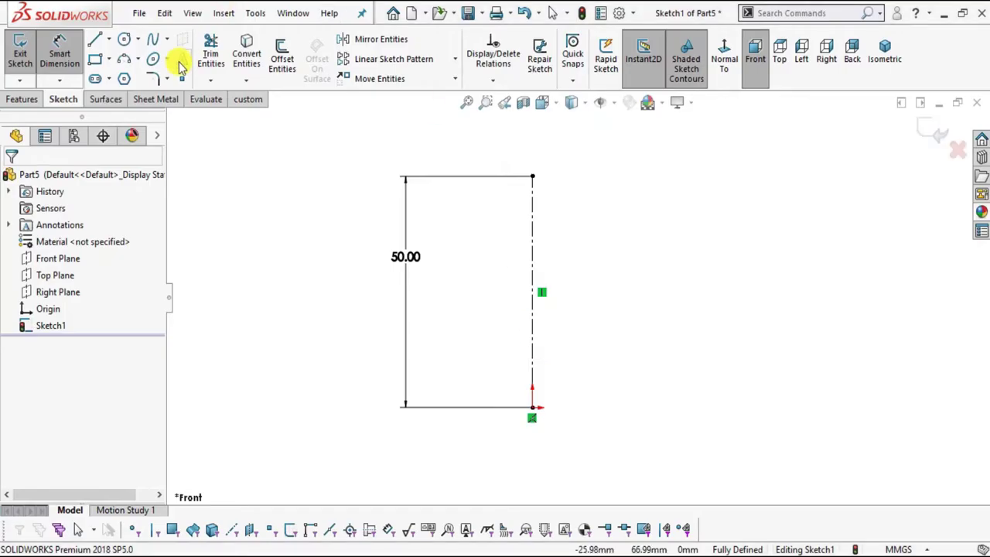
{"action": "left_click", "coordinate": [125, 40]}
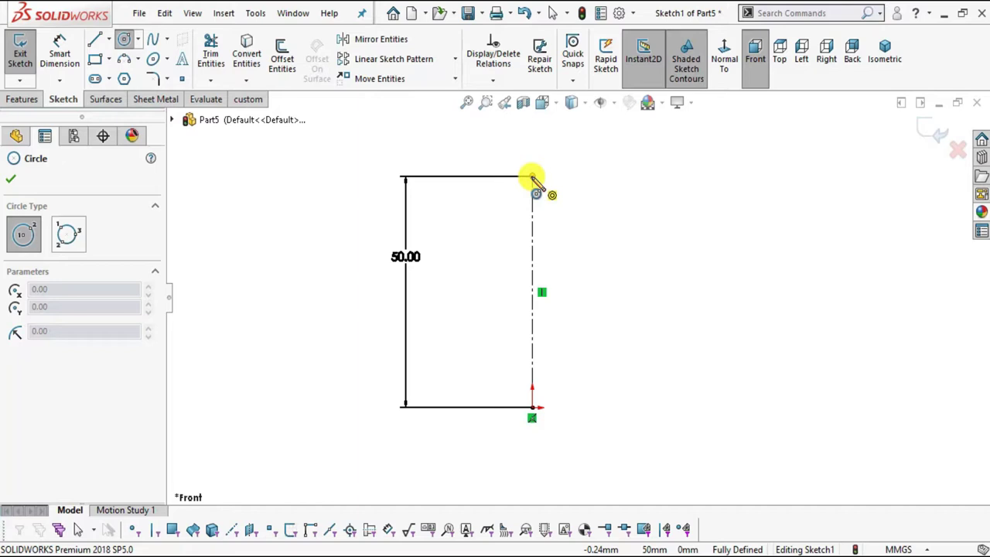
{"action": "left_click", "coordinate": [532, 177]}
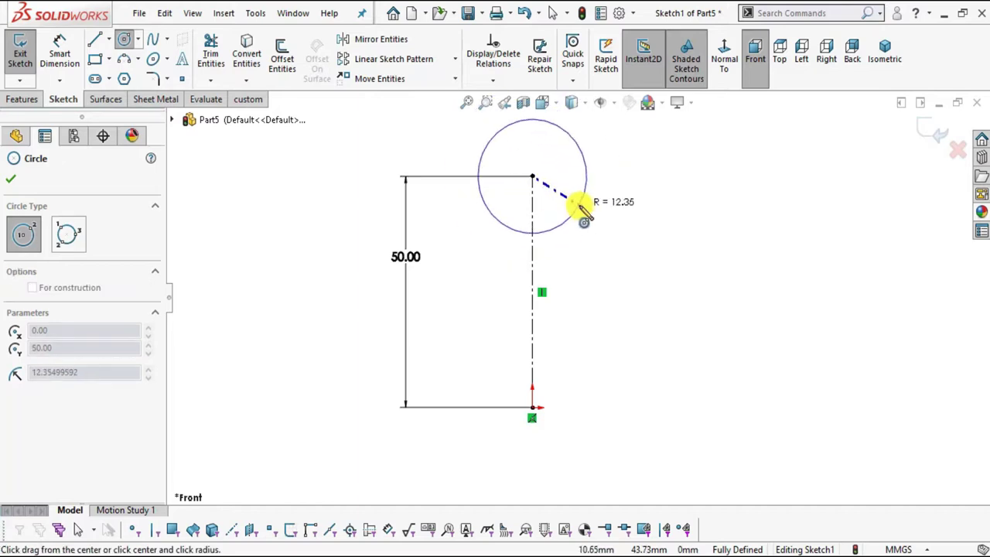
{"action": "left_click", "coordinate": [581, 208]}
Step: Dimension the circle's diameter as 32.5*2 mm
{"action": "left_click", "coordinate": [60, 52]}
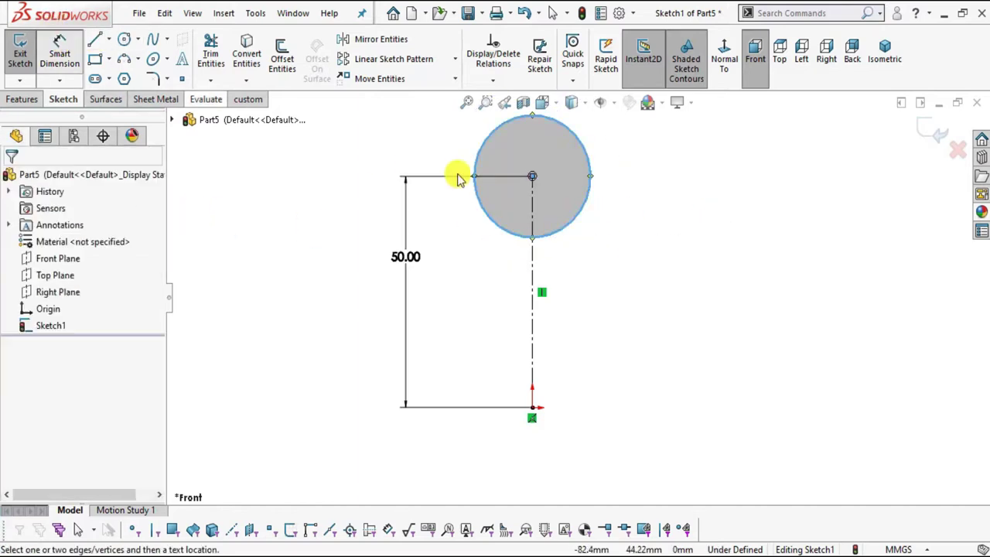
{"action": "left_click", "coordinate": [592, 193]}
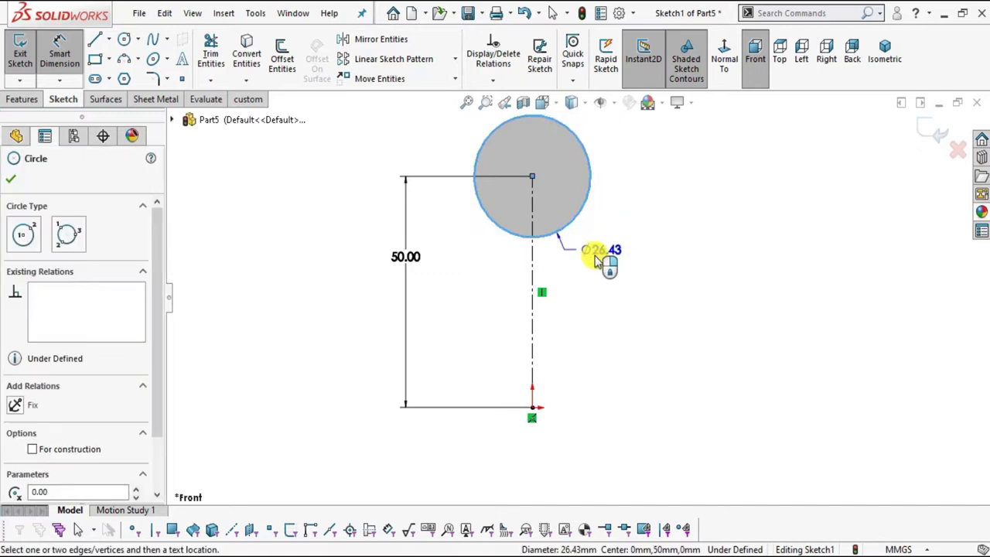
{"action": "left_click", "coordinate": [478, 261]}
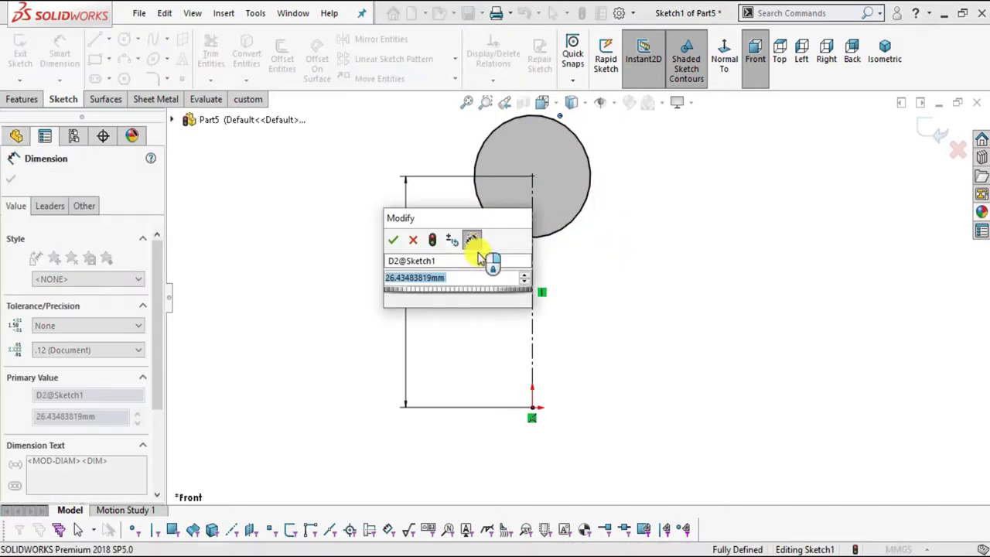
{"action": "type", "text": "32.5*2"}
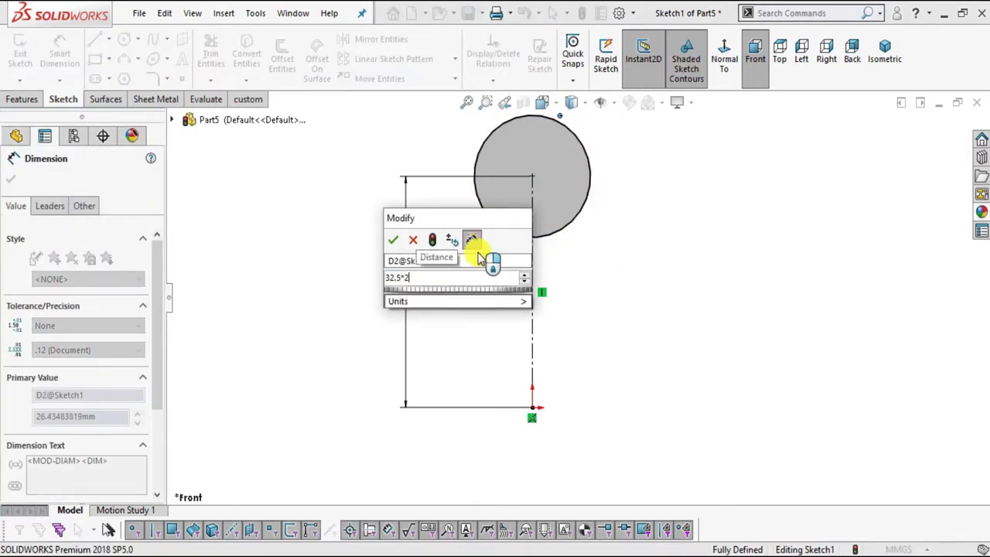
{"action": "key", "text": "Return"}
{"action": "scroll", "coordinate": [611, 279], "scroll_direction": "up", "scroll_amount": 2}
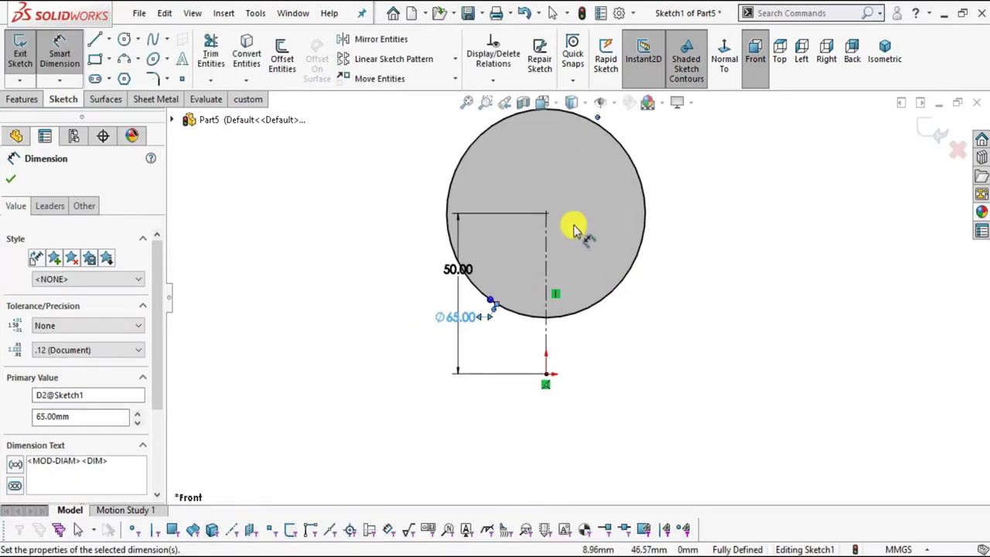
{"action": "scroll", "coordinate": [579, 227], "scroll_direction": "down", "scroll_amount": 2}
{"action": "left_click", "coordinate": [502, 394]}
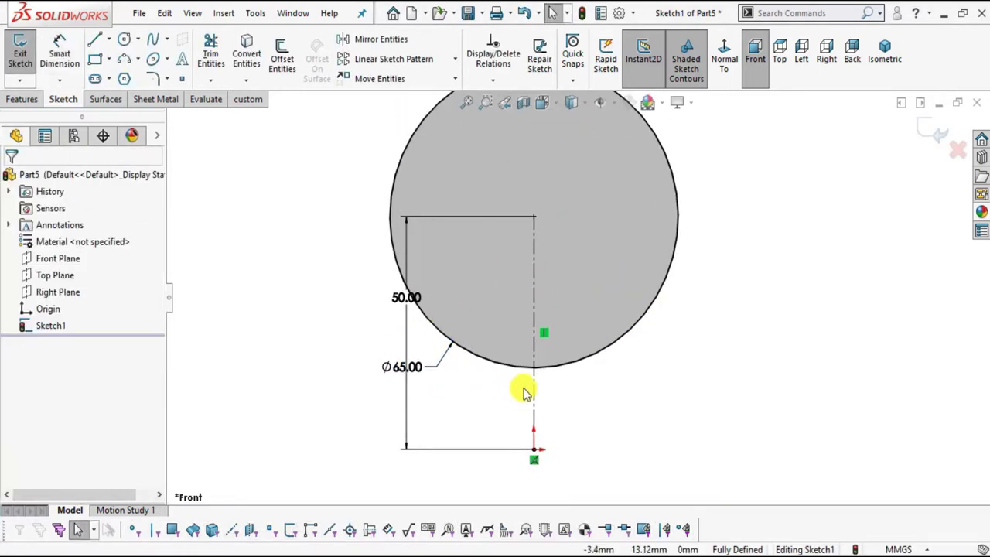
Step: Move the vertical 50 mm dimension outward so it sits clear of the circle
{"action": "key", "text": "alt+Tab"}
{"action": "key", "text": "alt+Tab"}
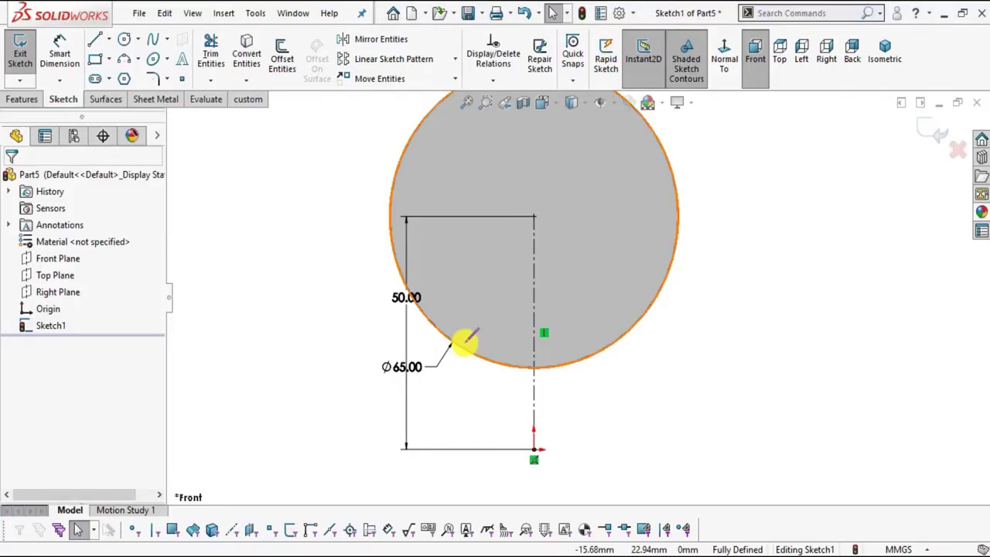
{"action": "left_click_drag", "start_coordinate": [395, 317], "coordinate": [292, 311]}
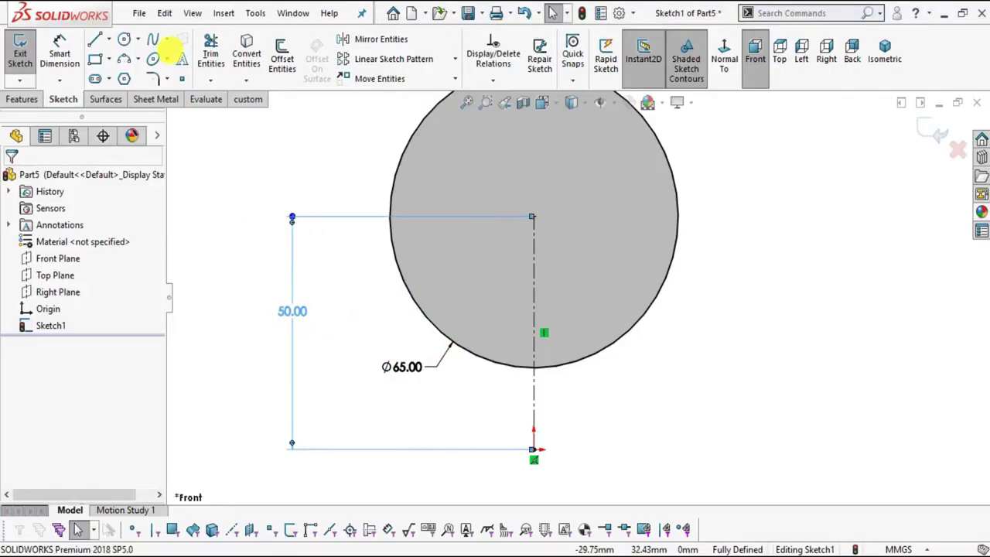
Step: Draw a stepped line chain from the circle's right quadrant to the origin, about 94 mm wide with an outer end about 21 mm high
{"action": "left_click", "coordinate": [93, 39]}
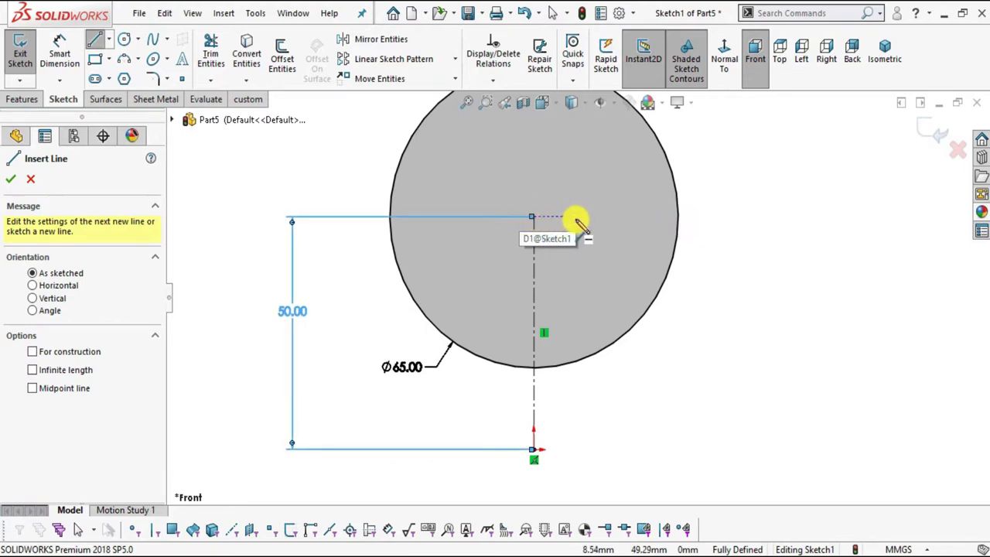
{"action": "left_click", "coordinate": [677, 216]}
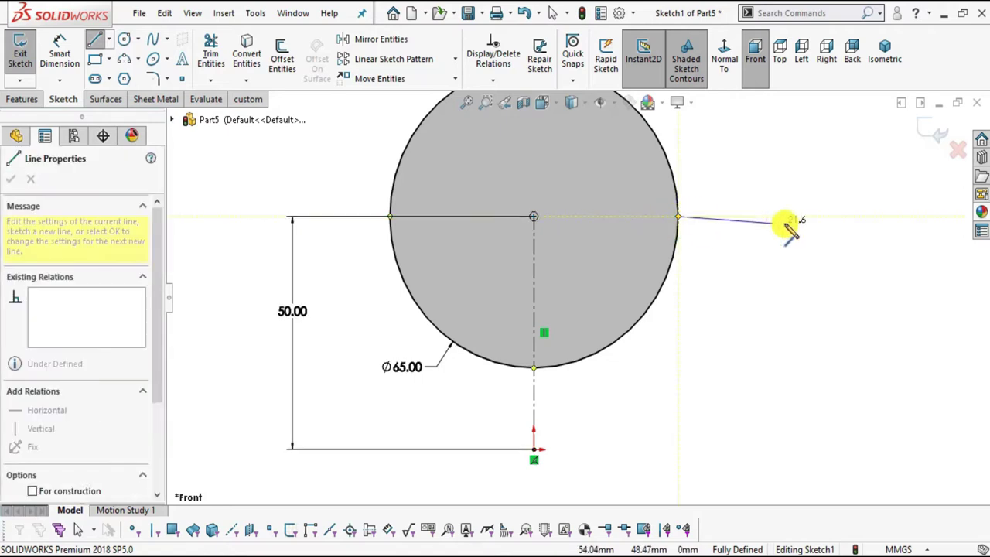
{"action": "key", "text": "alt+Tab"}
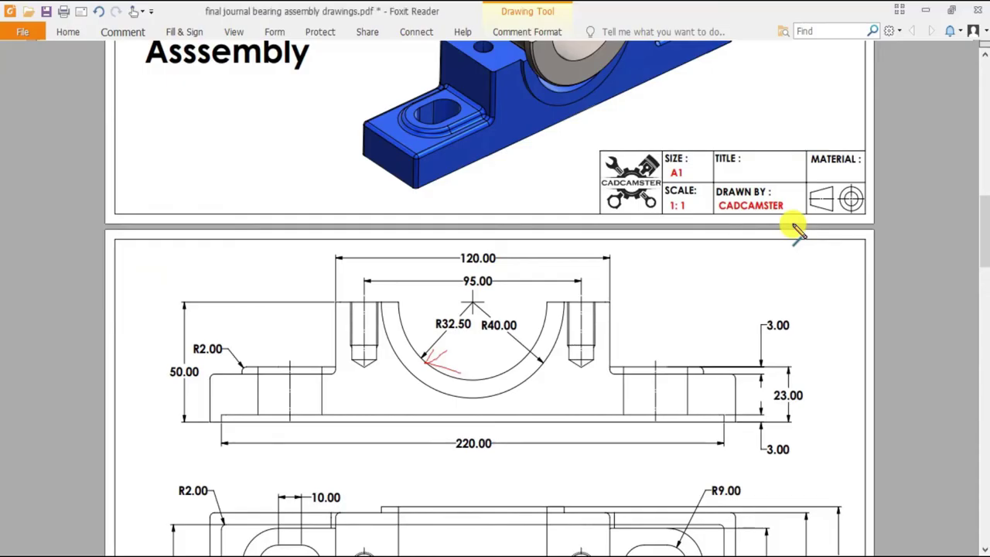
{"action": "key", "text": "alt+Tab"}
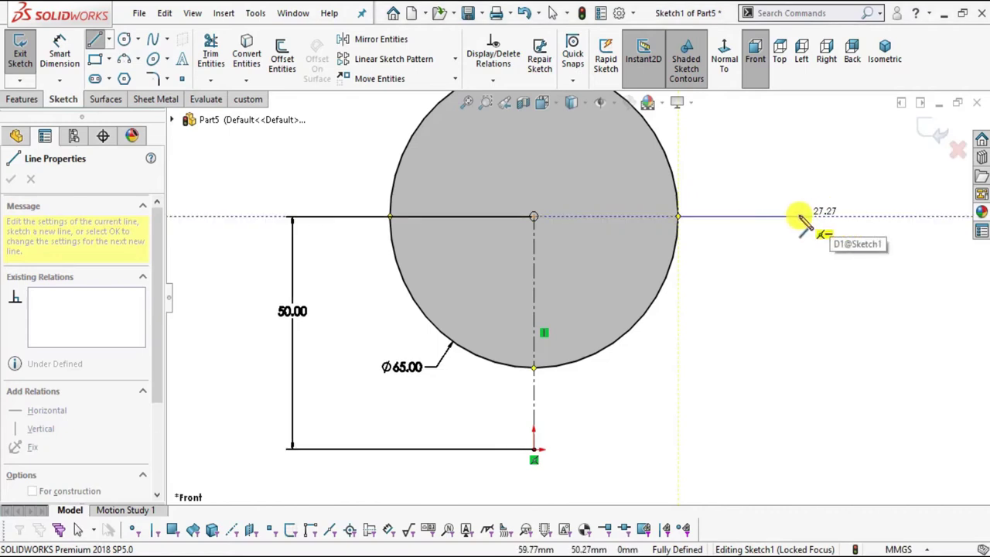
{"action": "left_click", "coordinate": [798, 216]}
{"action": "left_click", "coordinate": [799, 352]}
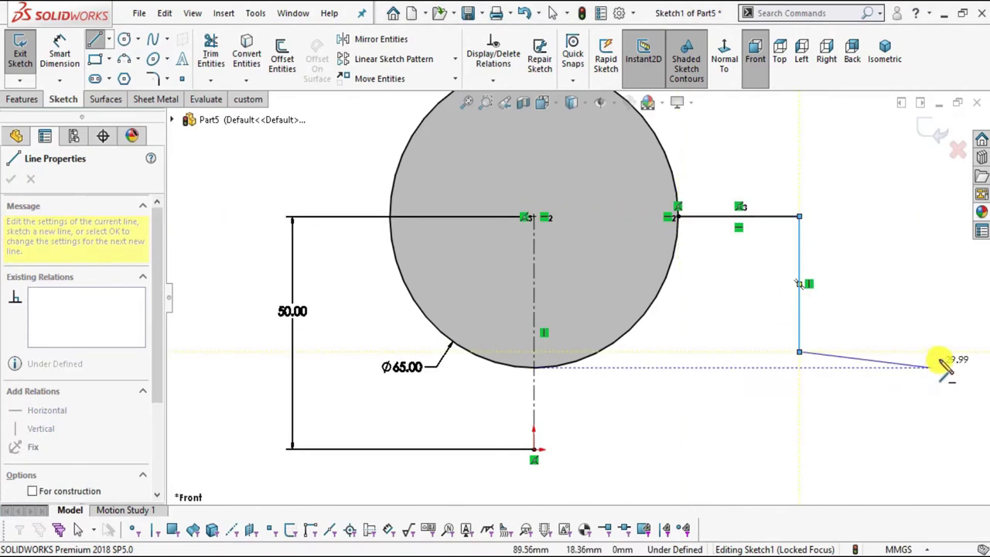
{"action": "left_click", "coordinate": [952, 351]}
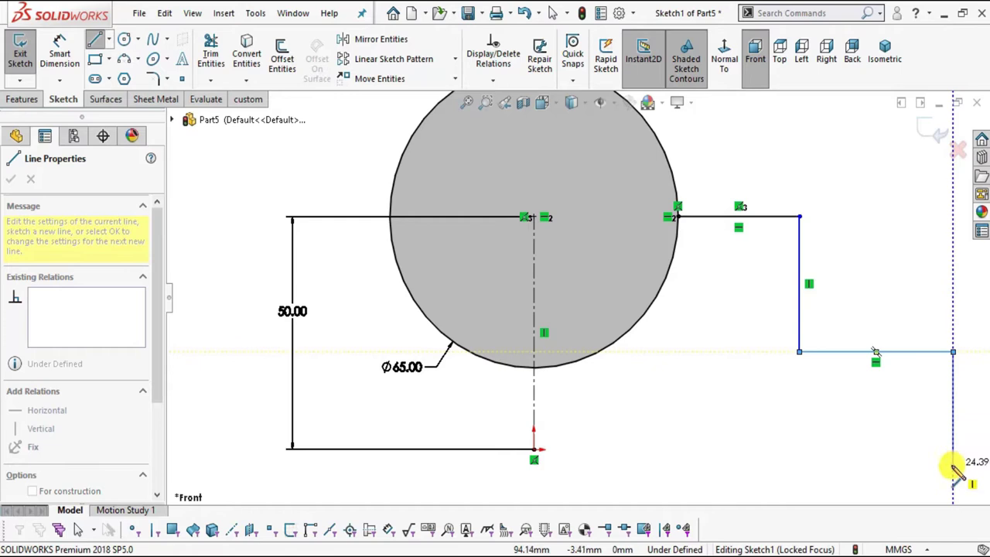
{"action": "left_click", "coordinate": [953, 448]}
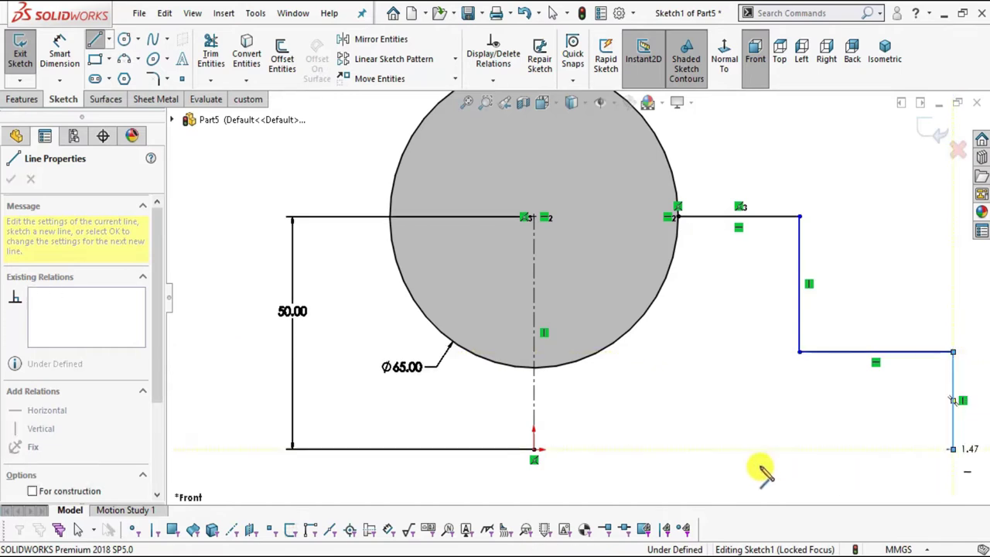
{"action": "left_click", "coordinate": [533, 448]}
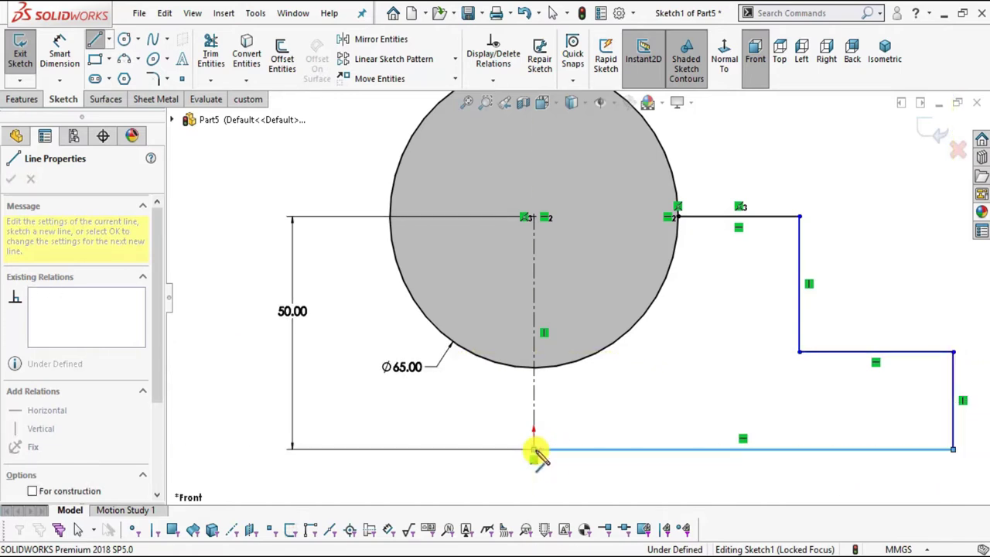
{"action": "key", "text": "Escape"}
Step: Draw a horizontal line from the circle's centre to its right quadrant
{"action": "key", "text": "f"}
{"action": "scroll", "coordinate": [773, 299], "scroll_direction": "down", "scroll_amount": 1}
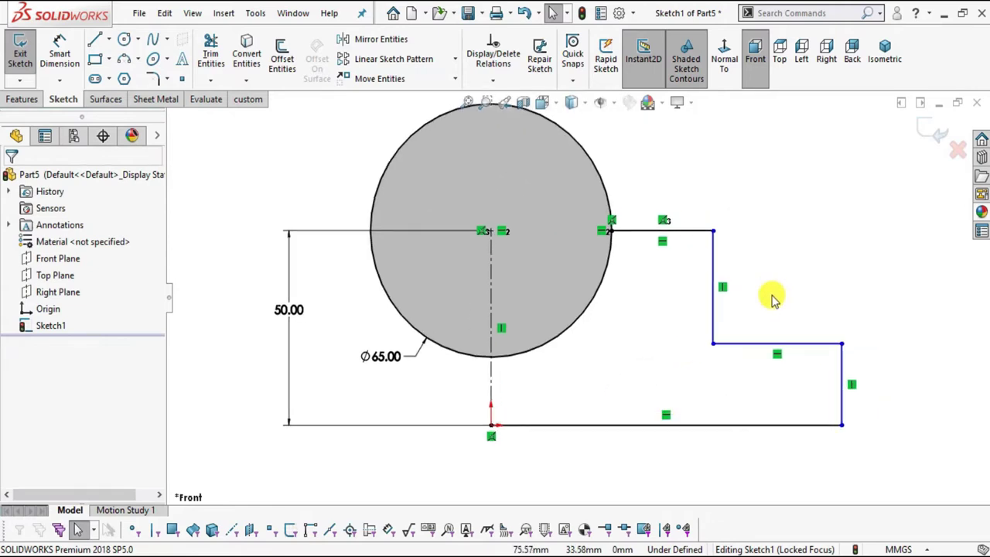
{"action": "left_click", "coordinate": [95, 40]}
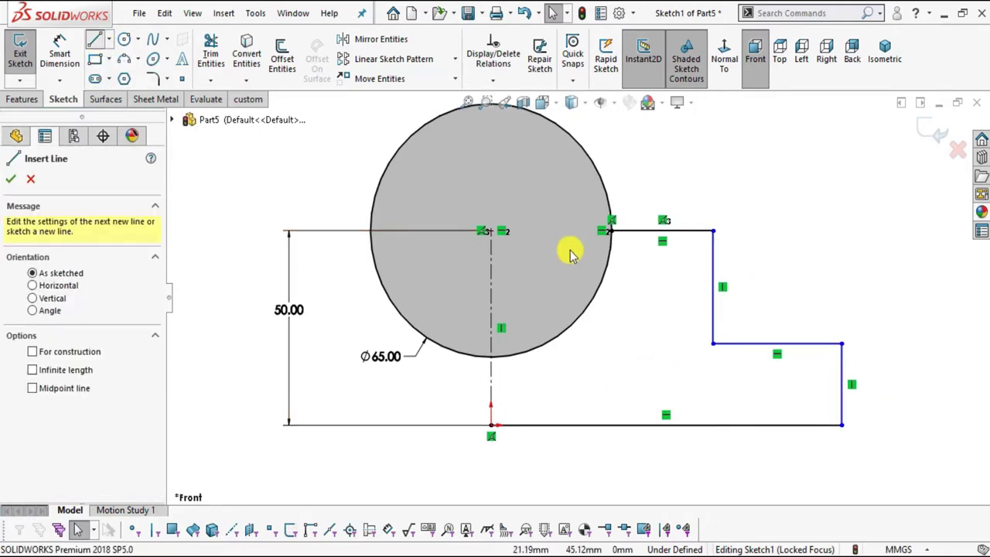
{"action": "left_click", "coordinate": [489, 230]}
{"action": "left_click", "coordinate": [611, 230]}
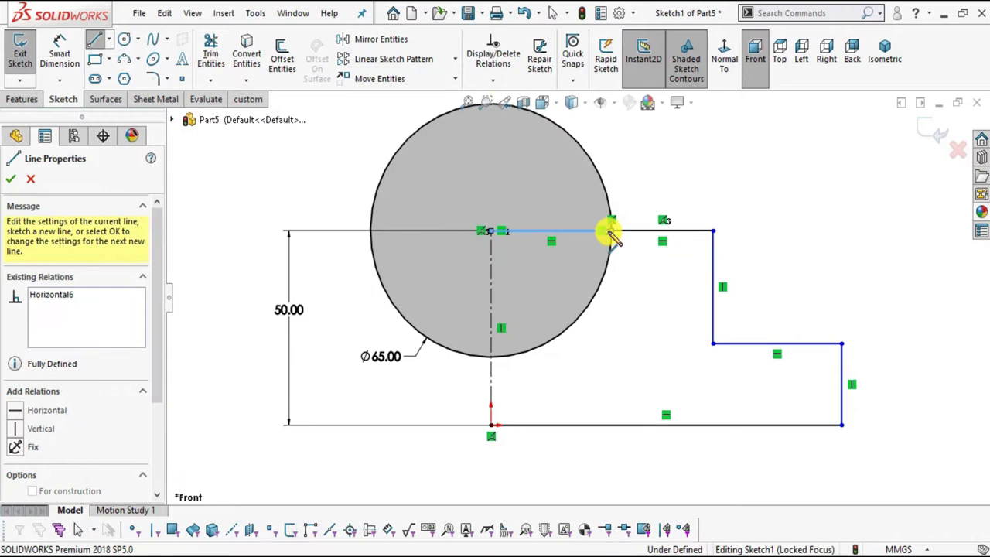
{"action": "key", "text": "Escape"}
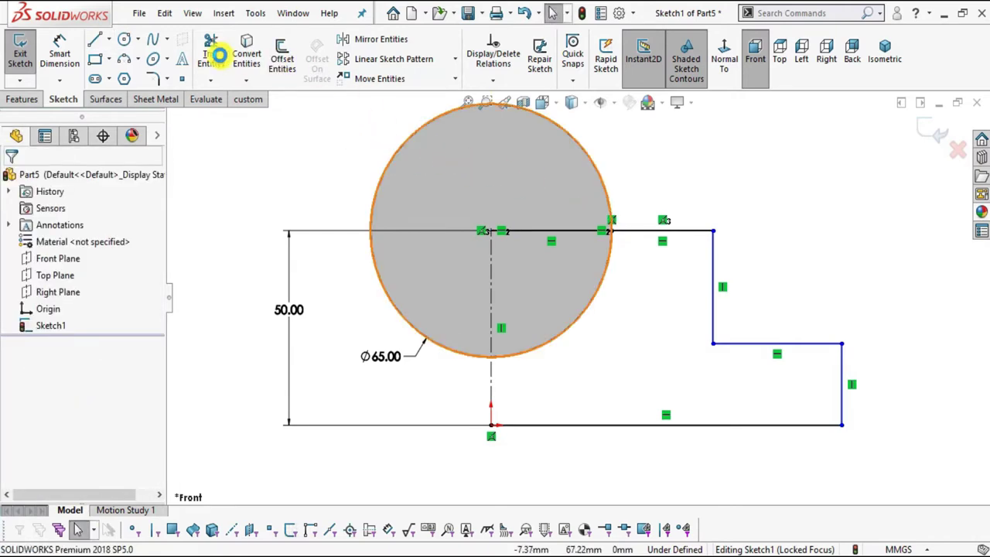
Step: Power-trim the circle down to its lower-right quarter arc between the centerline and the horizontal line
{"action": "left_click", "coordinate": [211, 48]}
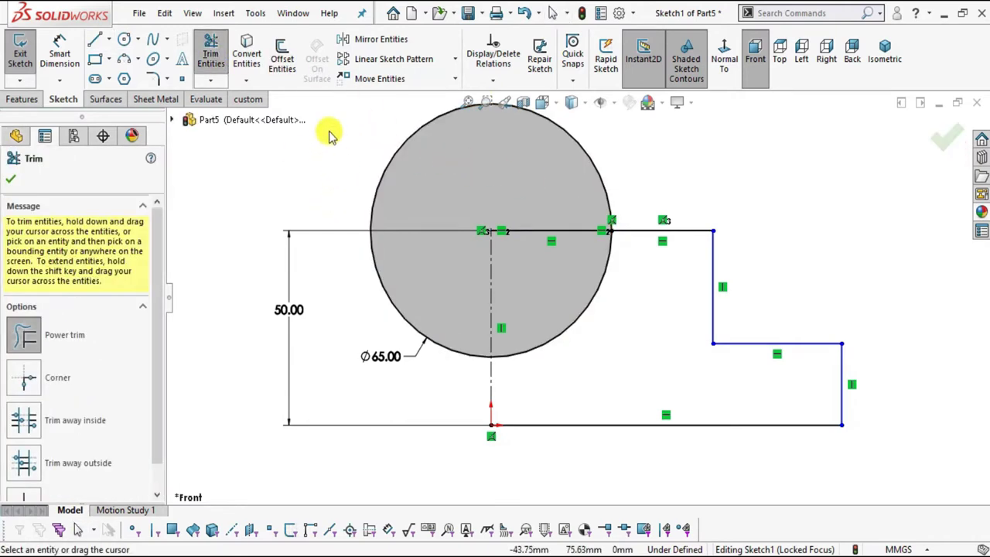
{"action": "left_click_drag", "start_coordinate": [327, 128], "coordinate": [414, 168]}
{"action": "key", "text": "Escape"}
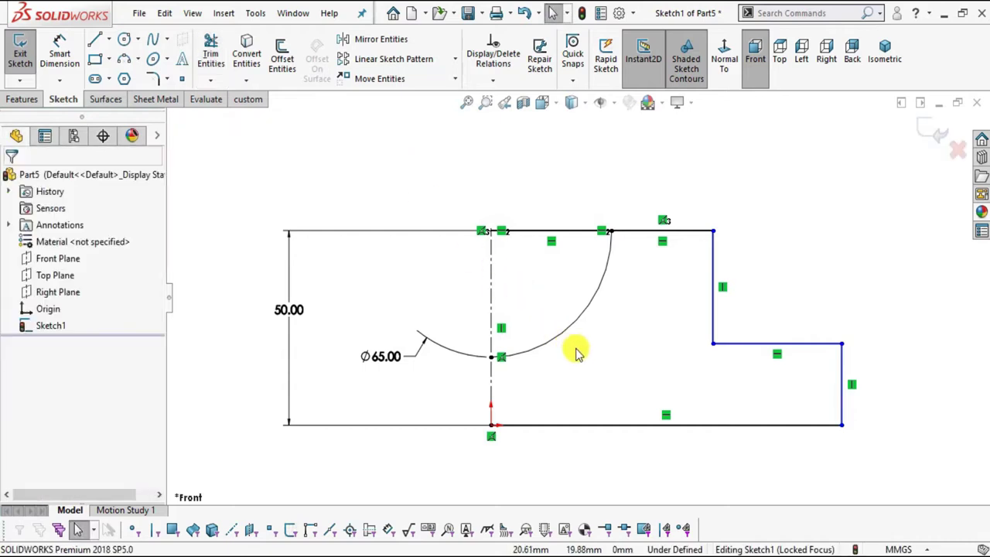
{"action": "scroll", "coordinate": [579, 345], "scroll_direction": "down", "scroll_amount": 1}
{"action": "scroll", "coordinate": [515, 295], "scroll_direction": "down", "scroll_amount": 1}
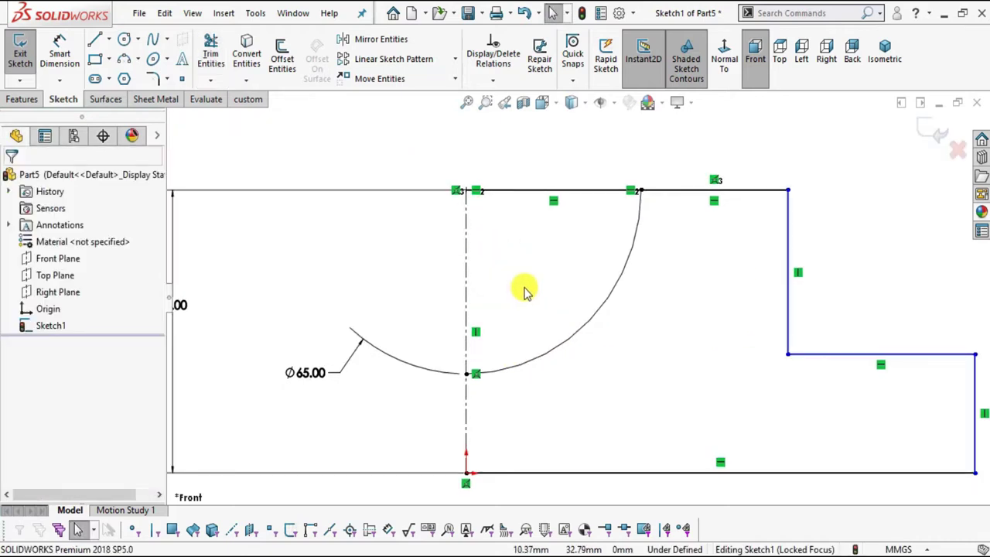
{"action": "scroll", "coordinate": [523, 294], "scroll_direction": "up", "scroll_amount": 2}
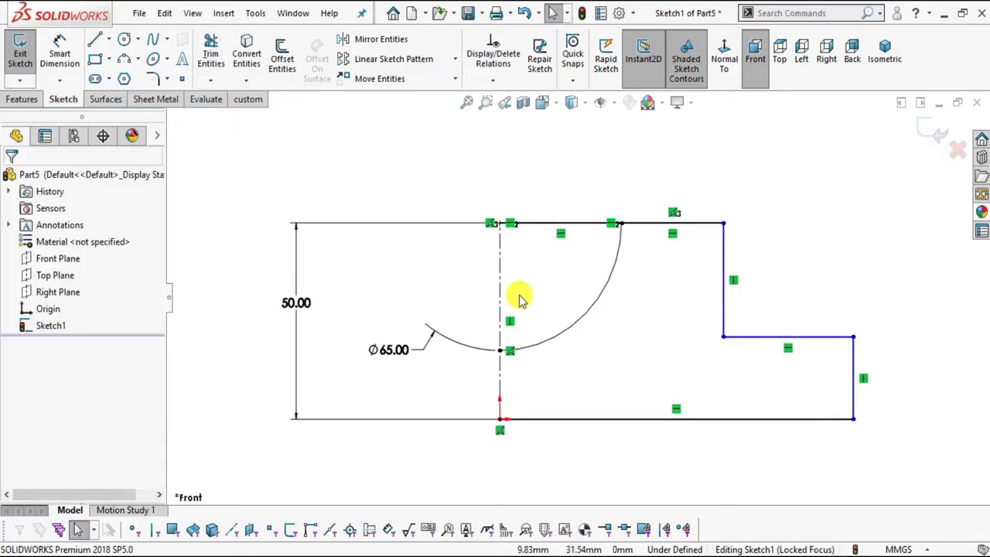
Step: Switch to the PDF drawing in Foxit Reader and mark the base's 230.00 overall length and both its ends in the top view
{"action": "left_click", "coordinate": [54, 62]}
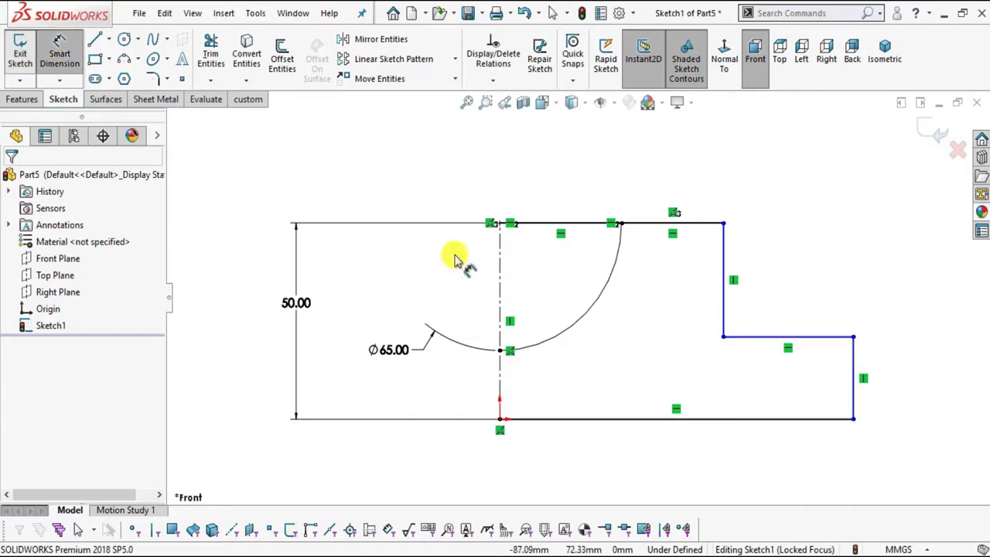
{"action": "key", "text": "alt+Tab"}
{"action": "scroll", "coordinate": [528, 324], "scroll_direction": "down", "scroll_amount": 3}
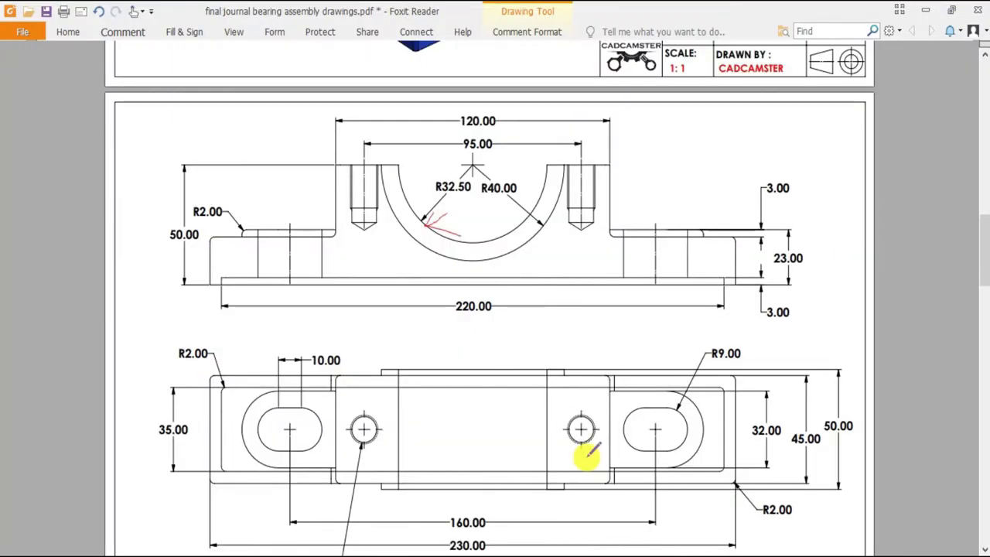
{"action": "scroll", "coordinate": [469, 332], "scroll_direction": "up", "scroll_amount": 1, "text": "ctrl"}
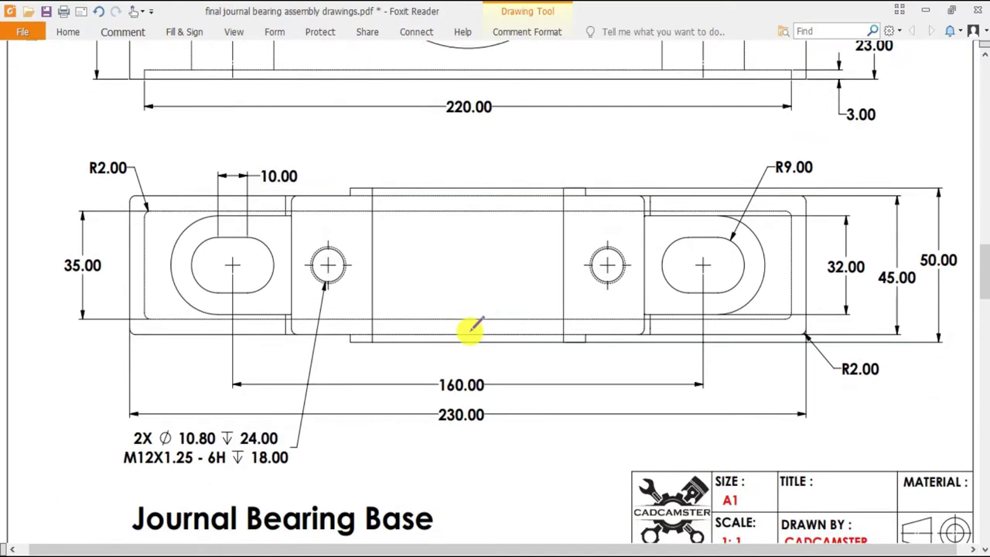
{"action": "mouse_move", "coordinate": [431, 344]}
{"action": "left_mouse_down"}
{"action": "mouse_move", "coordinate": [482, 327]}
{"action": "mouse_move", "coordinate": [473, 311]}
{"action": "mouse_move", "coordinate": [428, 315]}
{"action": "mouse_move", "coordinate": [444, 345]}
{"action": "left_mouse_up"}
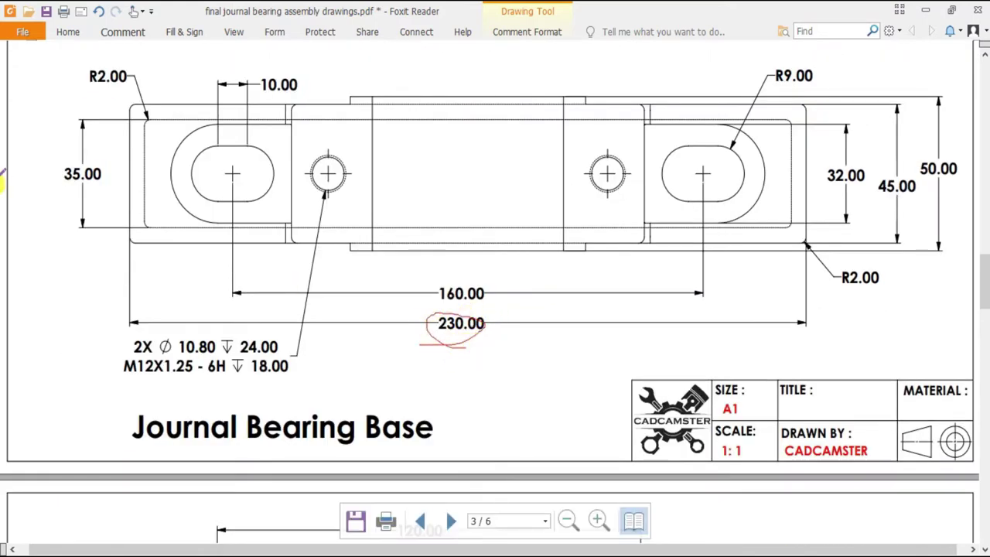
{"action": "left_click_drag", "start_coordinate": [133, 138], "coordinate": [131, 93]}
{"action": "left_click_drag", "start_coordinate": [818, 94], "coordinate": [818, 125]}
{"action": "scroll", "coordinate": [672, 305], "scroll_direction": "down", "scroll_amount": 1, "text": "ctrl"}
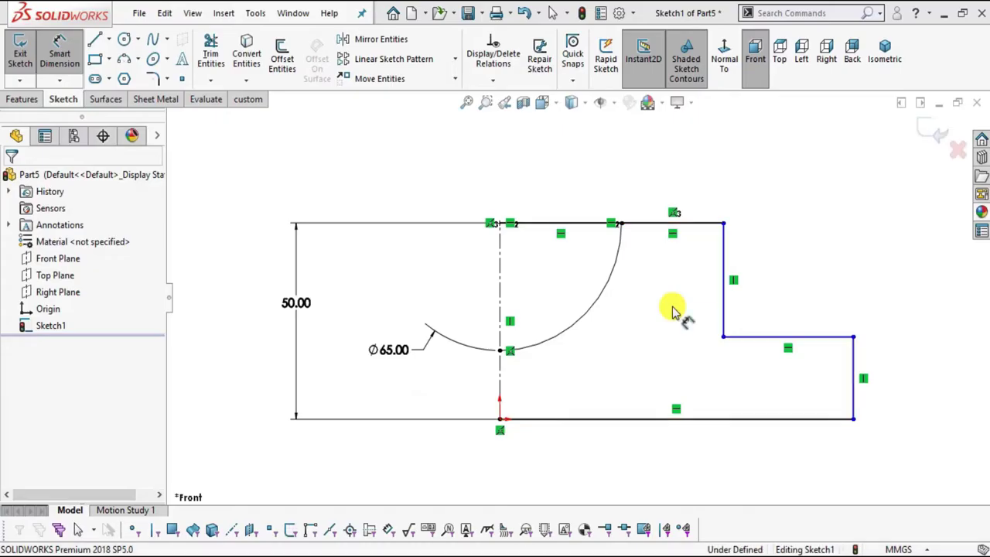
Step: Dimension the distance from the centerline to the outline's outermost vertical edge as 115 mm
{"action": "left_click", "coordinate": [501, 324]}
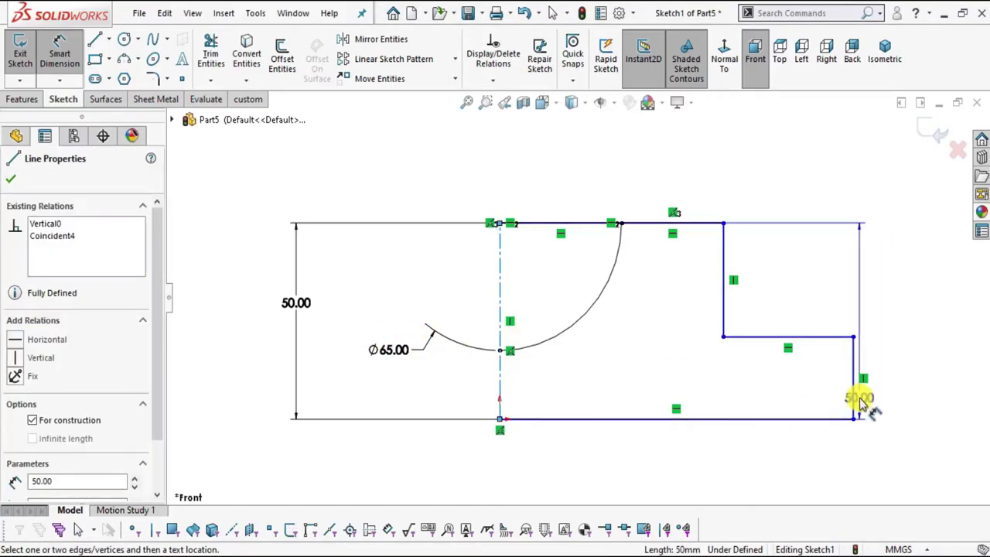
{"action": "left_click", "coordinate": [853, 397]}
{"action": "left_click", "coordinate": [672, 445]}
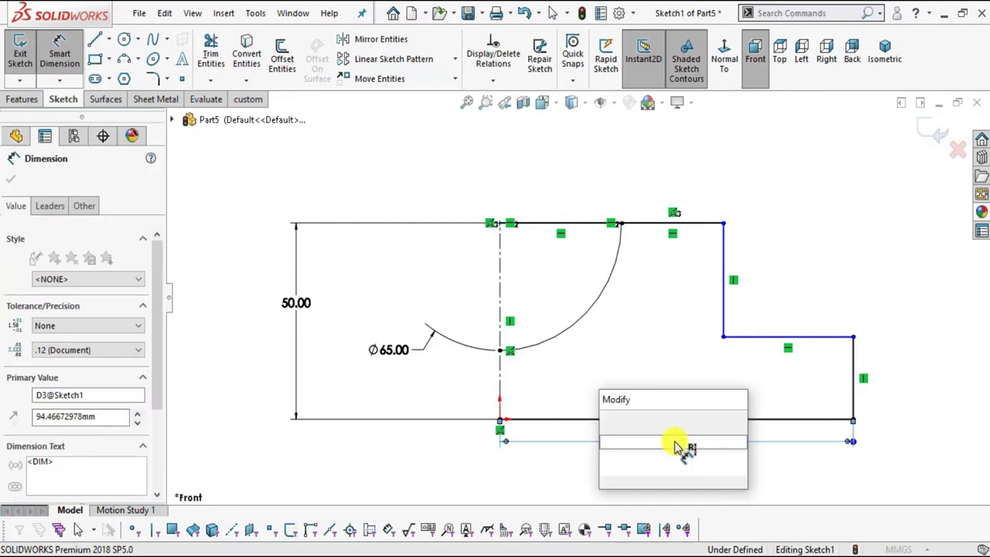
{"action": "type", "text": "115"}
{"action": "key", "text": "Return"}
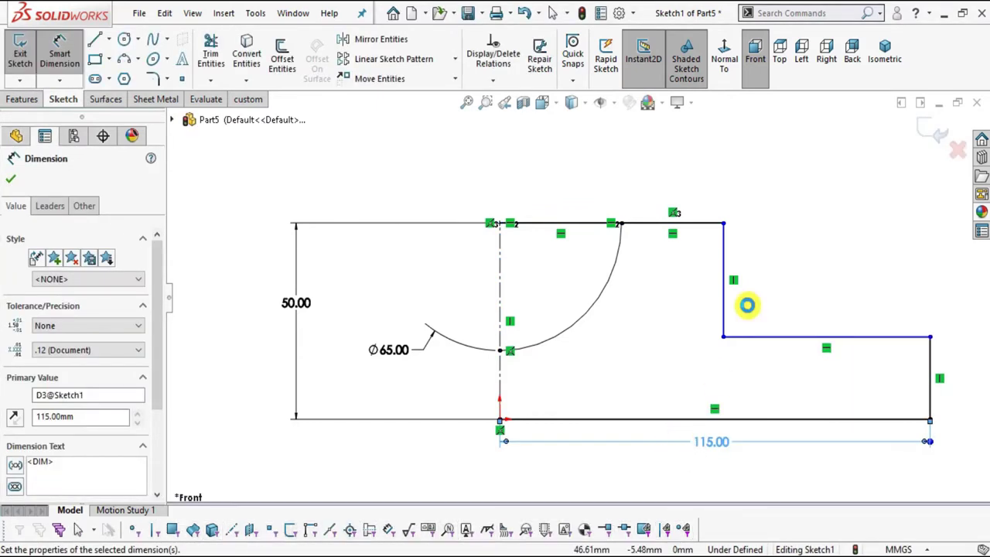
Step: Switch to the PDF drawing and mark the upper 3.00 dimension and the foot's top edge in the front view
{"action": "key", "text": "alt+Tab"}
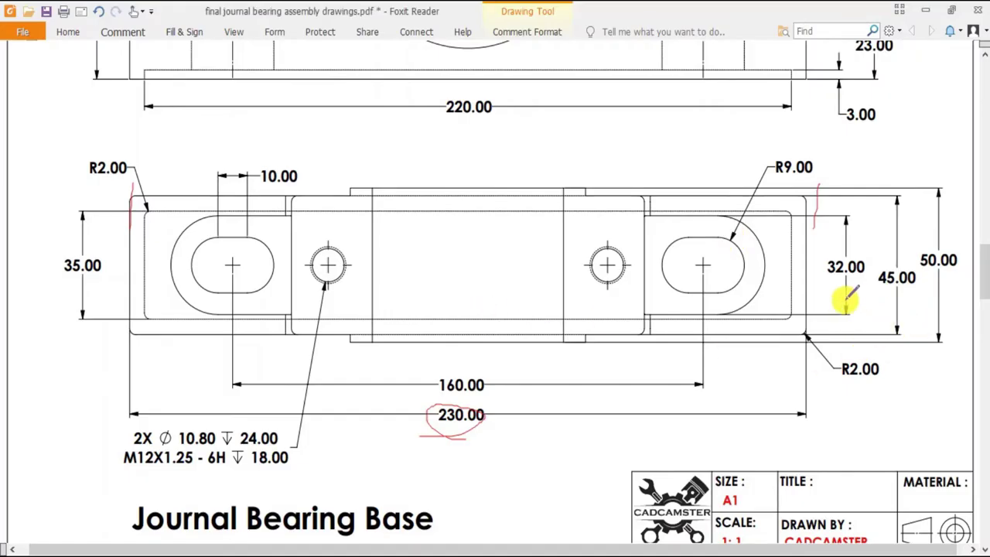
{"action": "scroll", "coordinate": [850, 286], "scroll_direction": "up", "scroll_amount": 5}
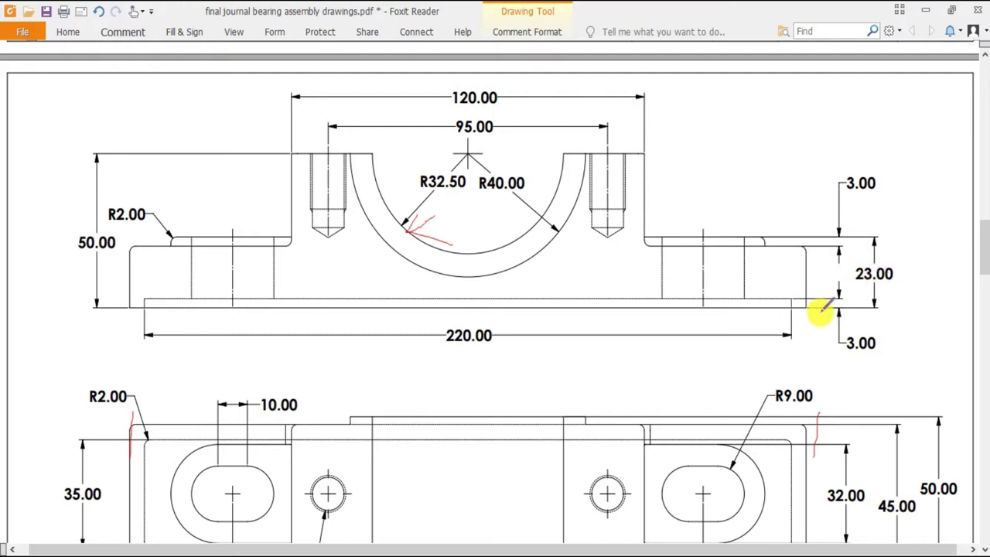
{"action": "mouse_move", "coordinate": [861, 157]}
{"action": "left_mouse_down"}
{"action": "mouse_move", "coordinate": [824, 194]}
{"action": "mouse_move", "coordinate": [857, 159]}
{"action": "left_mouse_up"}
{"action": "left_click_drag", "start_coordinate": [800, 246], "coordinate": [837, 243]}
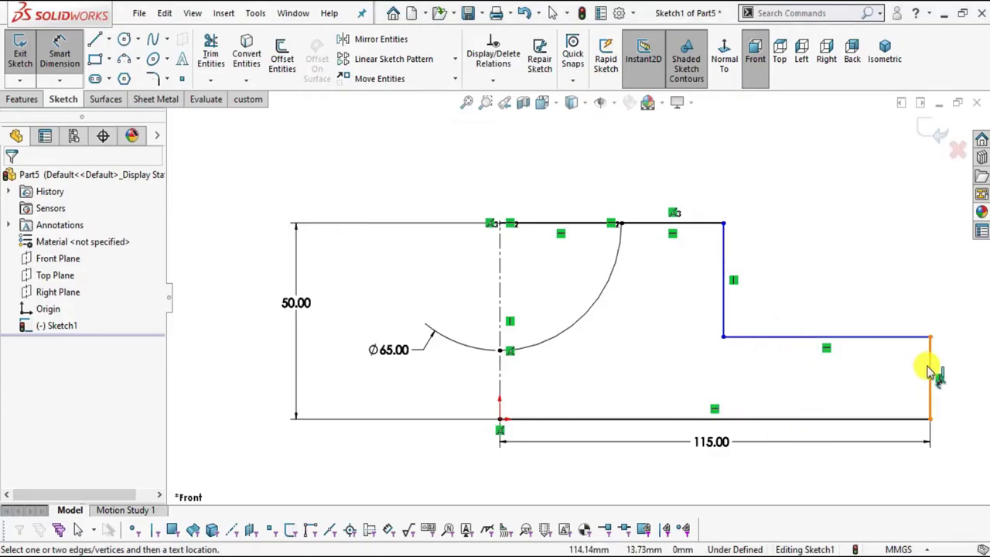
Step: Dimension the height of the outline's outermost vertical edge as 20 mm
{"action": "left_click", "coordinate": [929, 370]}
{"action": "left_click", "coordinate": [951, 367]}
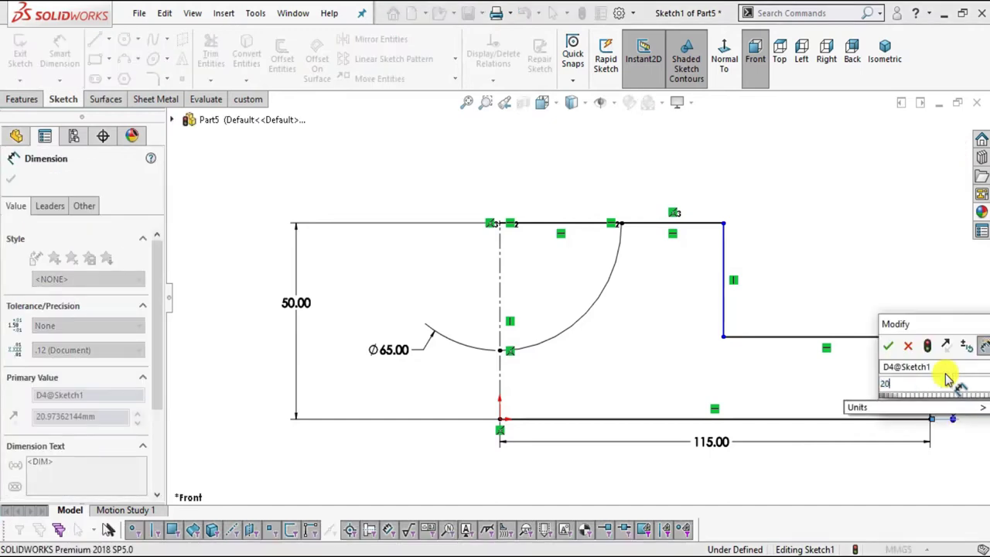
{"action": "key", "text": "Return"}
{"action": "left_click", "coordinate": [889, 293]}
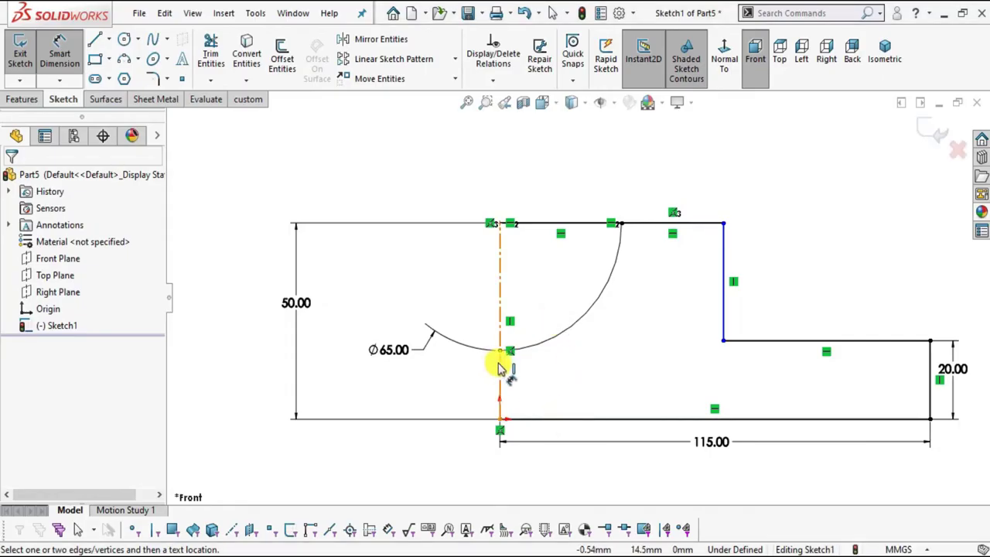
Step: Dimension the distance from the centerline to the upper block's vertical edge as 60 mm
{"action": "left_click", "coordinate": [723, 271]}
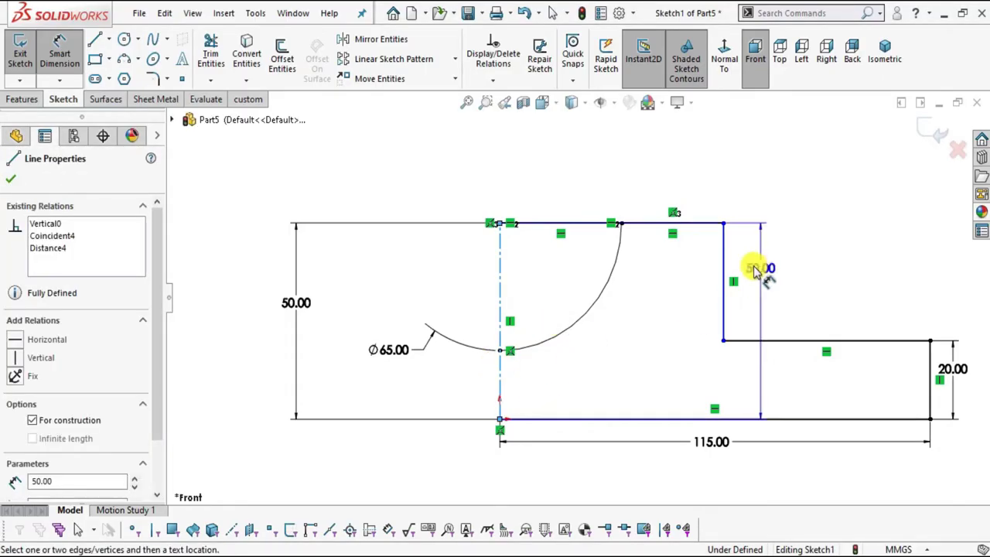
{"action": "left_click", "coordinate": [578, 176]}
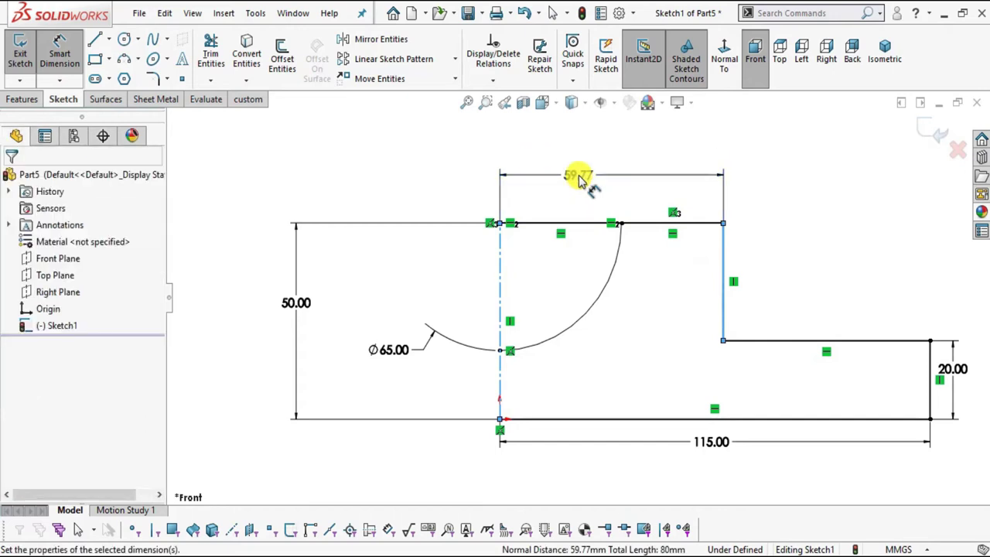
{"action": "type", "text": "60"}
{"action": "key", "text": "Return"}
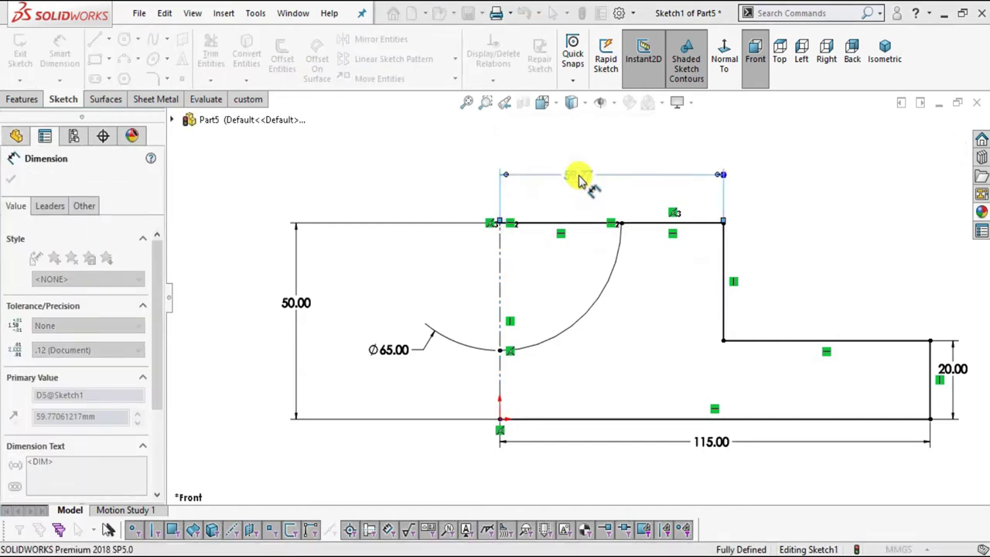
{"action": "key", "text": "Escape"}
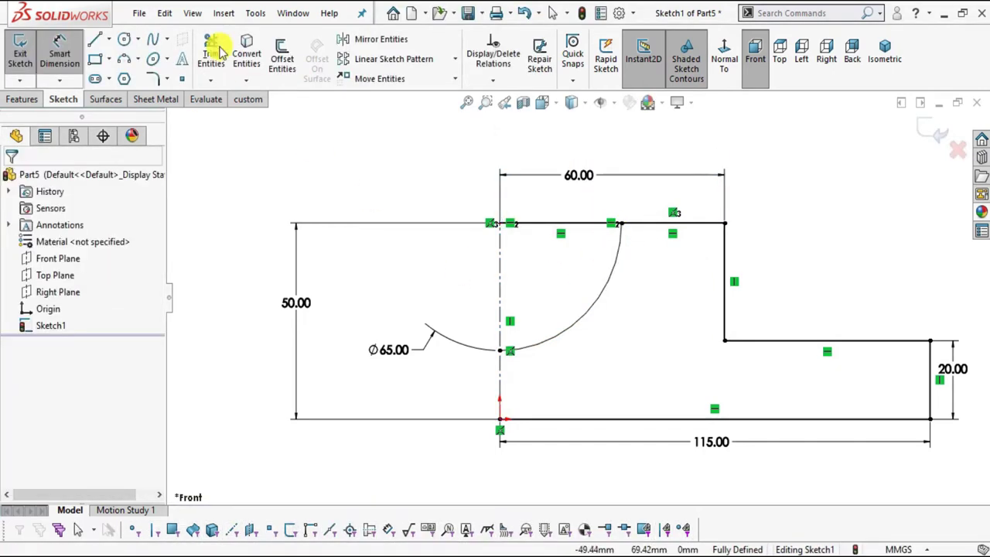
Step: Move the arc's diameter dimension text inside the bore, between the centerline and the arc
{"action": "scroll", "coordinate": [641, 305], "scroll_direction": "up", "scroll_amount": 3}
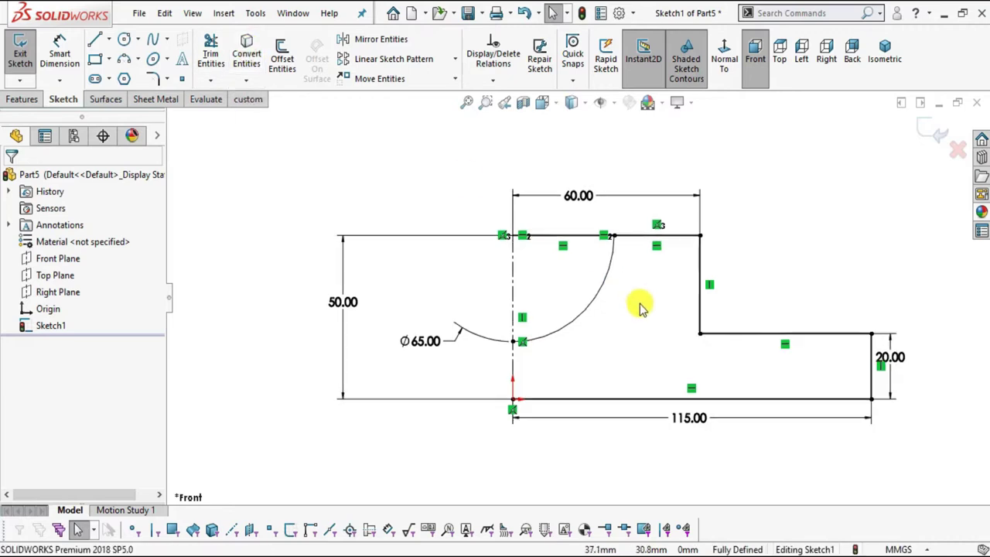
{"action": "scroll", "coordinate": [605, 306], "scroll_direction": "down", "scroll_amount": 2}
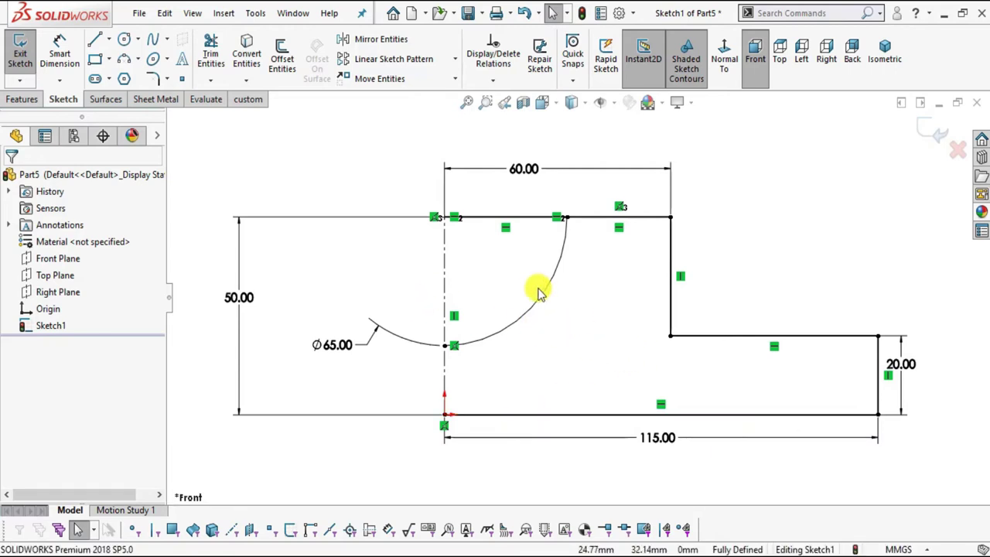
{"action": "key", "text": "alt+Tab"}
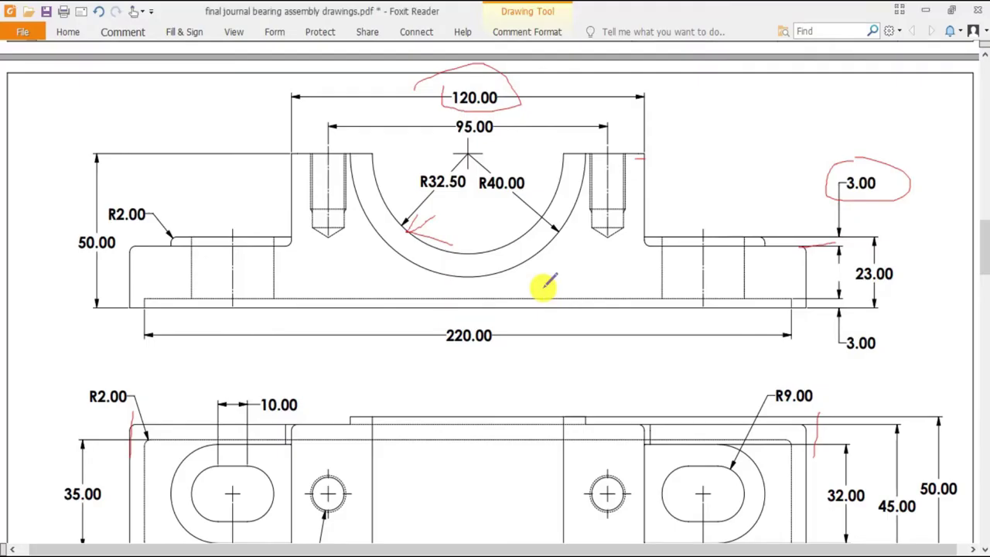
{"action": "key", "text": "alt+Tab"}
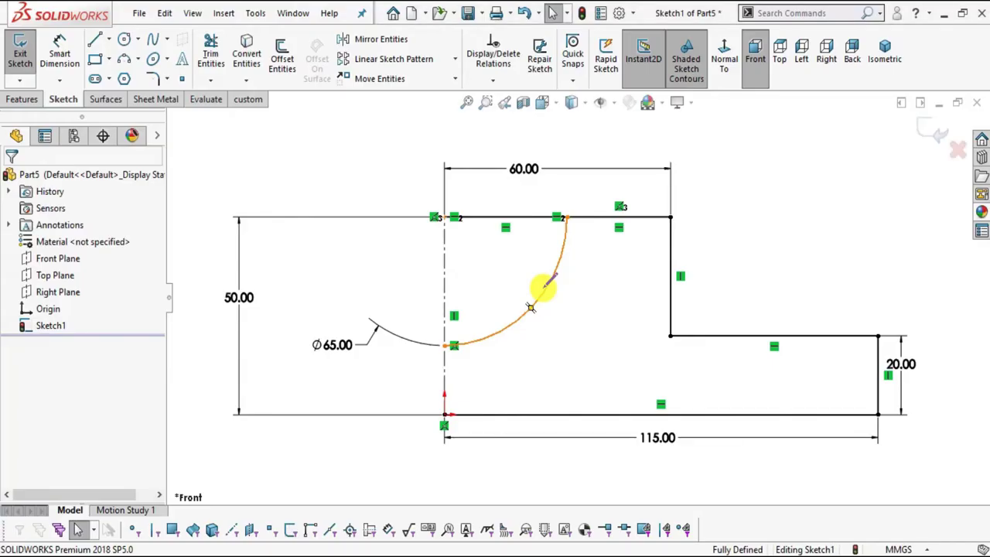
{"action": "left_click_drag", "start_coordinate": [332, 345], "coordinate": [490, 285]}
{"action": "left_click", "coordinate": [313, 178]}
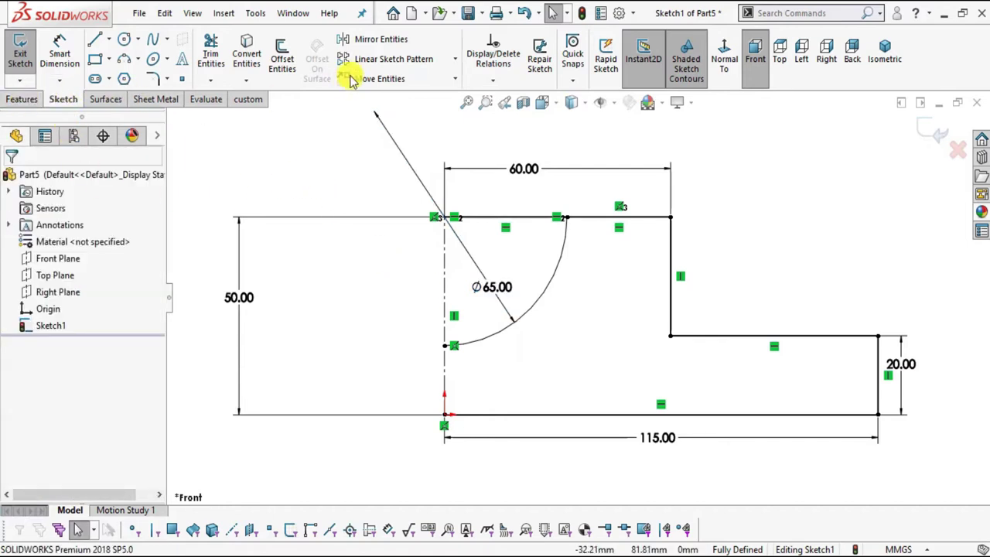
Step: Mirror the complete half-profile, including the arc, about the vertical centerline and move the 50 mm height dimension outside the outline
{"action": "left_click", "coordinate": [362, 39]}
{"action": "mouse_move", "coordinate": [921, 447]}
{"action": "left_mouse_down"}
{"action": "mouse_move", "coordinate": [552, 191]}
{"action": "mouse_move", "coordinate": [523, 181]}
{"action": "mouse_move", "coordinate": [526, 206]}
{"action": "mouse_move", "coordinate": [524, 183]}
{"action": "left_mouse_up"}
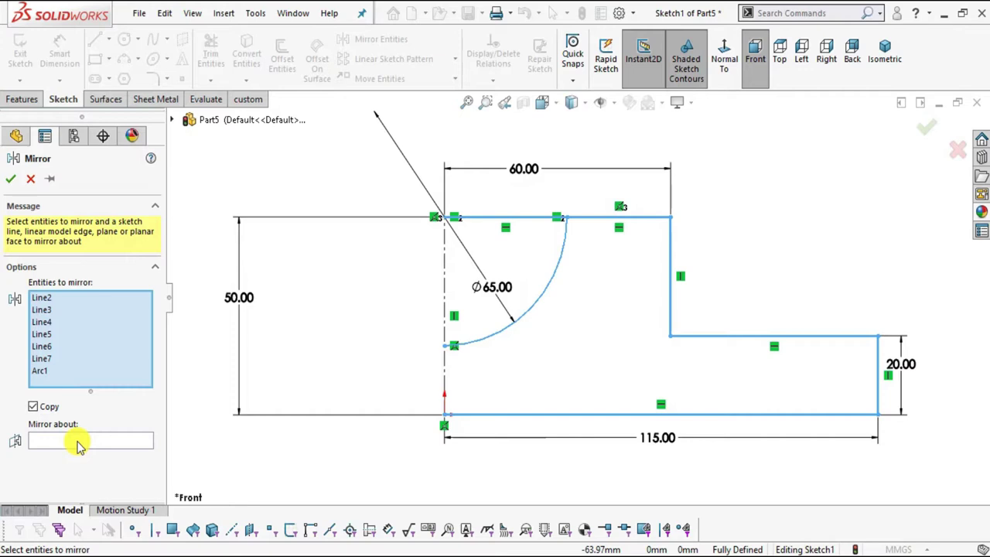
{"action": "left_click", "coordinate": [77, 440]}
{"action": "left_click", "coordinate": [444, 305]}
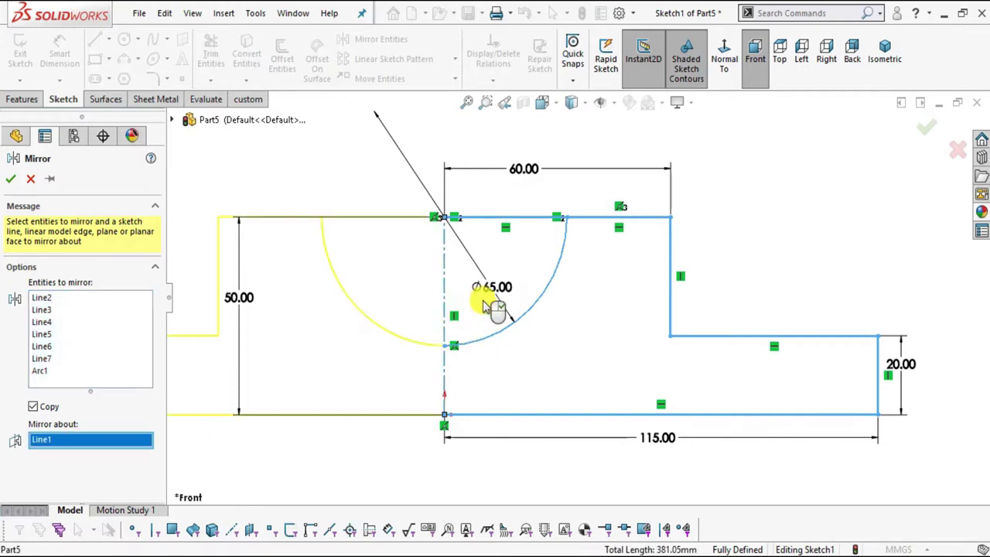
{"action": "scroll", "coordinate": [580, 342], "scroll_direction": "up", "scroll_amount": 2}
{"action": "left_click", "coordinate": [11, 178]}
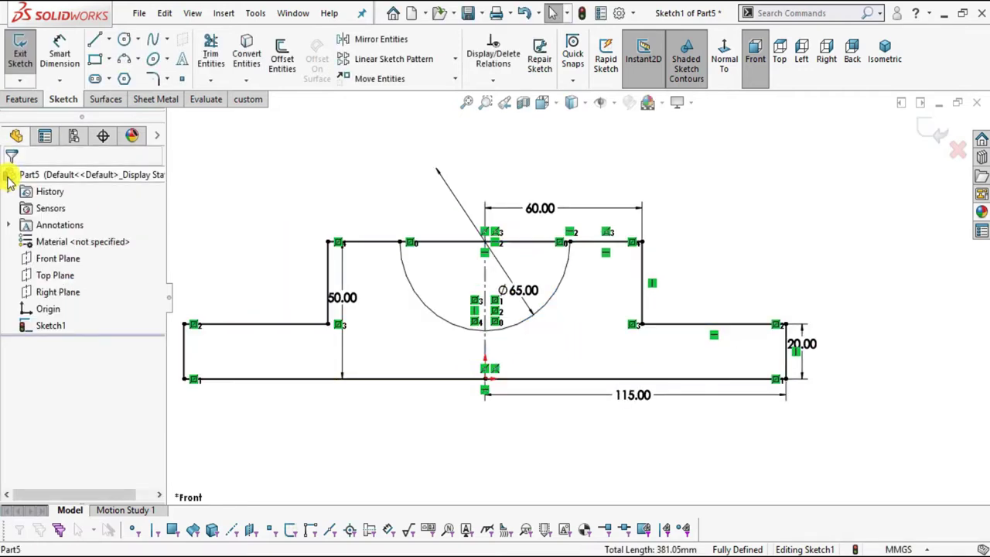
{"action": "scroll", "coordinate": [387, 242], "scroll_direction": "up", "scroll_amount": 1}
{"action": "left_click_drag", "start_coordinate": [388, 306], "coordinate": [220, 304]}
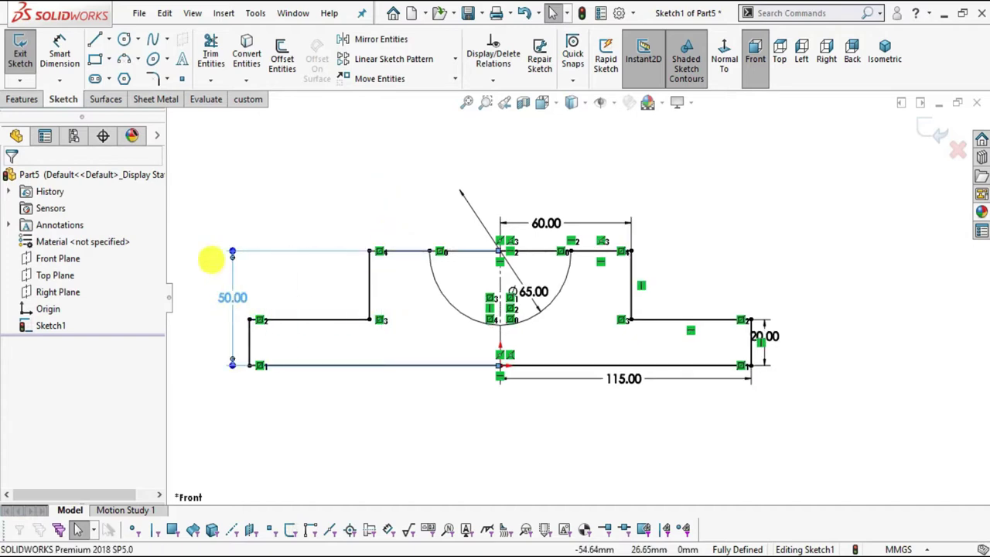
Step: Start a boss extrusion of both profile regions below the bore arc with the Mid Plane end condition
{"action": "left_click", "coordinate": [22, 99]}
{"action": "left_click", "coordinate": [26, 64]}
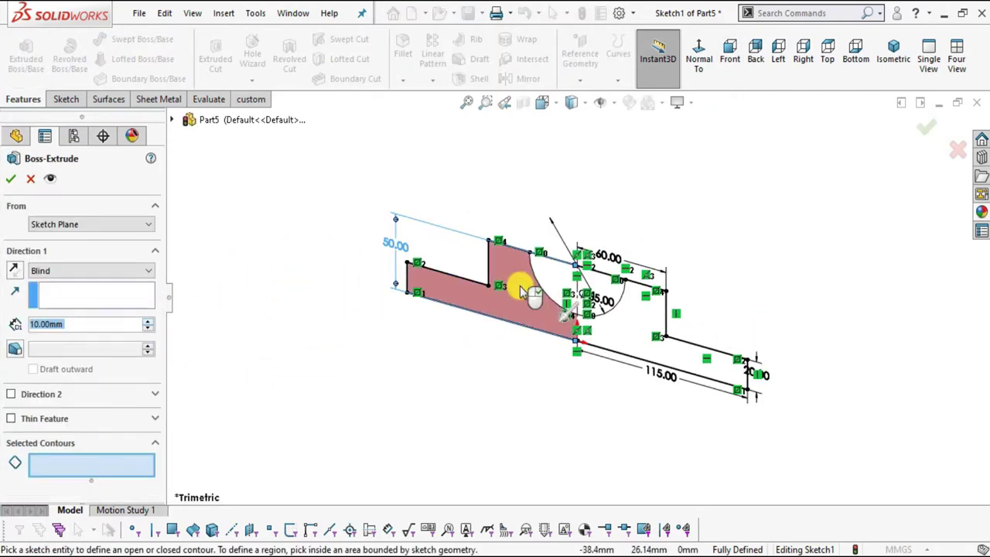
{"action": "left_click", "coordinate": [529, 296]}
{"action": "left_click", "coordinate": [632, 328]}
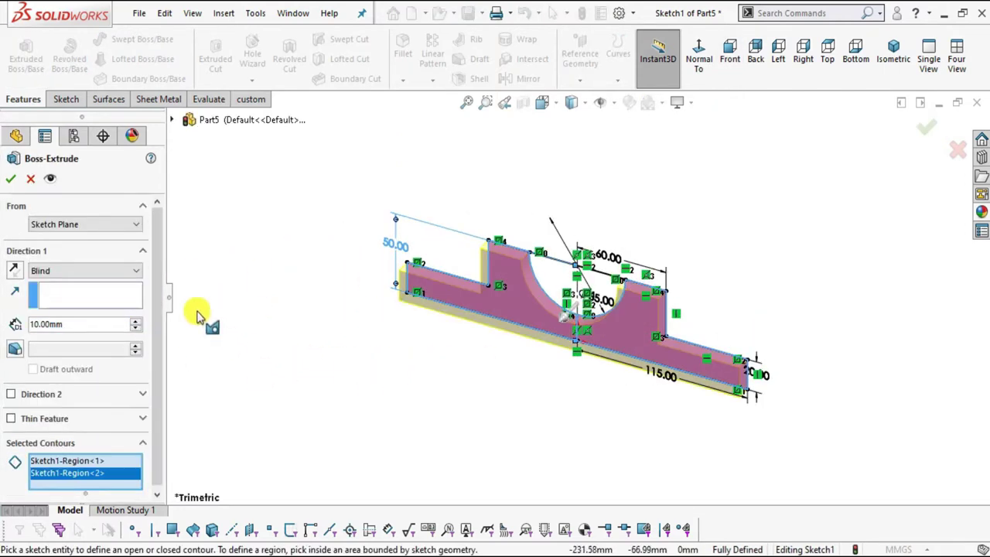
{"action": "left_click", "coordinate": [91, 273]}
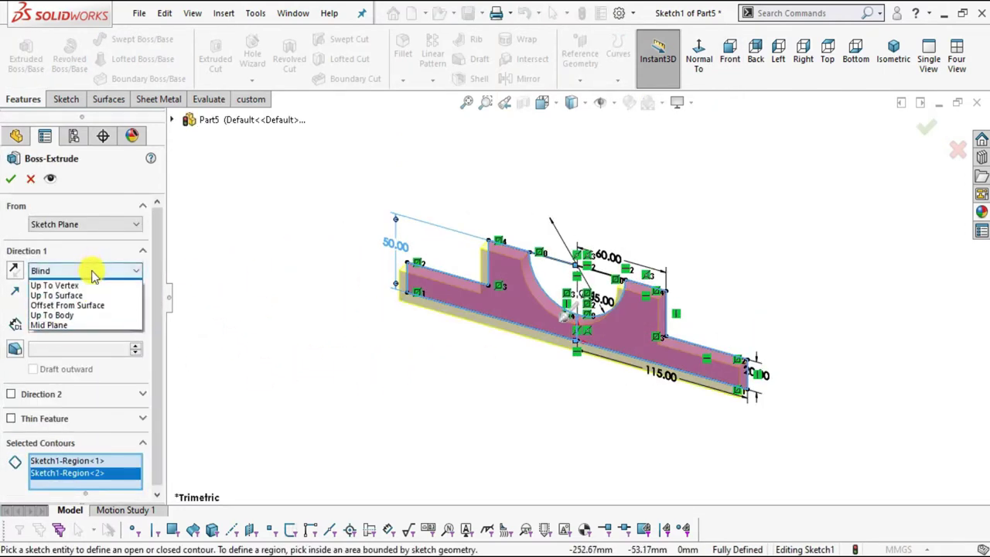
{"action": "left_click", "coordinate": [87, 324]}
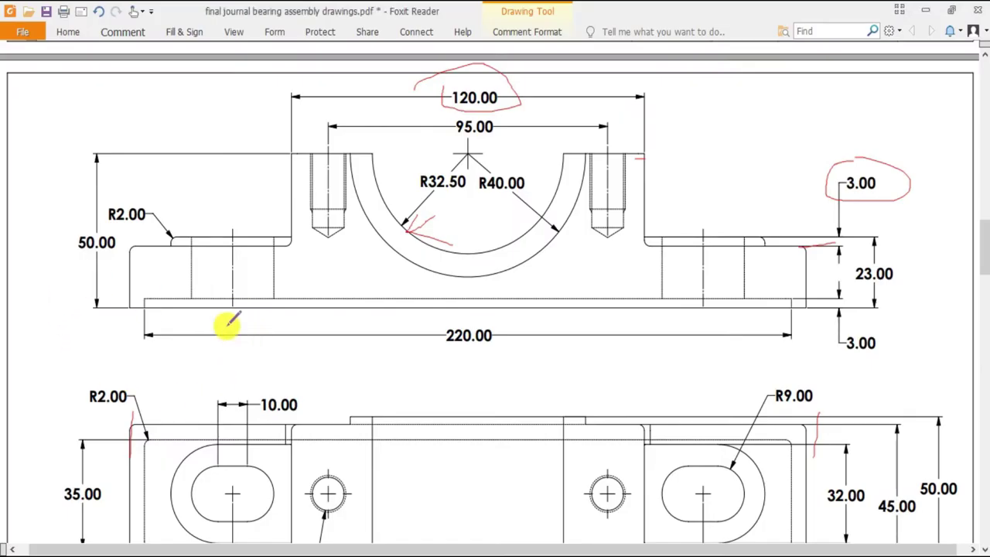
Step: Look up the base width in the PDF drawing's top view, return to SOLIDWORKS and extrude the profile 45 mm
{"action": "scroll", "coordinate": [164, 396], "scroll_direction": "down", "scroll_amount": 5}
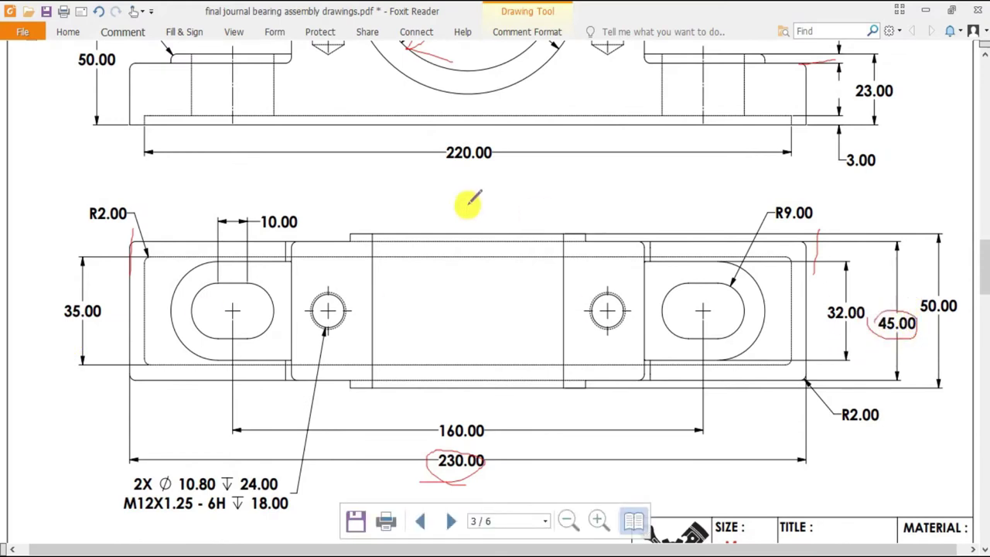
{"action": "scroll", "coordinate": [541, 239], "scroll_direction": "up", "scroll_amount": 5}
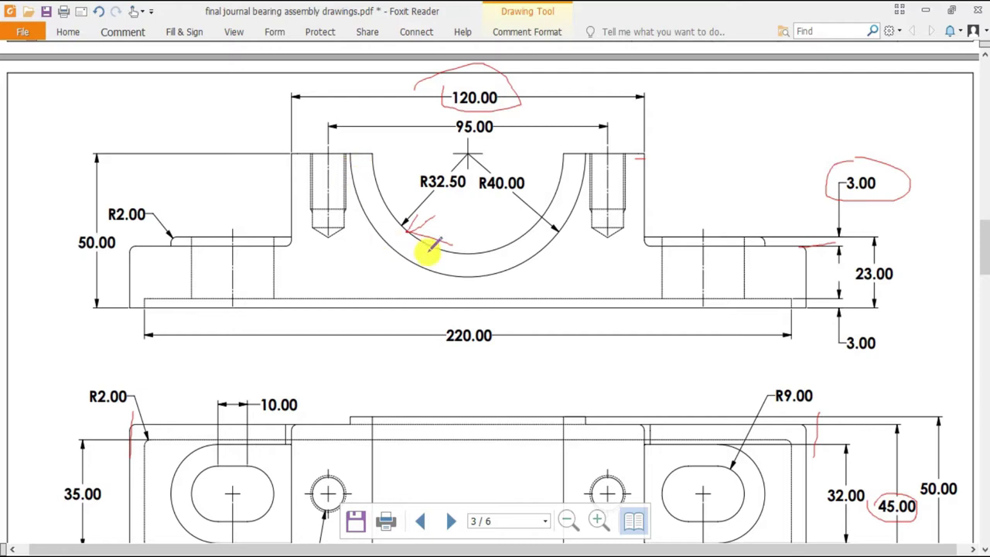
{"action": "scroll", "coordinate": [588, 209], "scroll_direction": "down", "scroll_amount": 4}
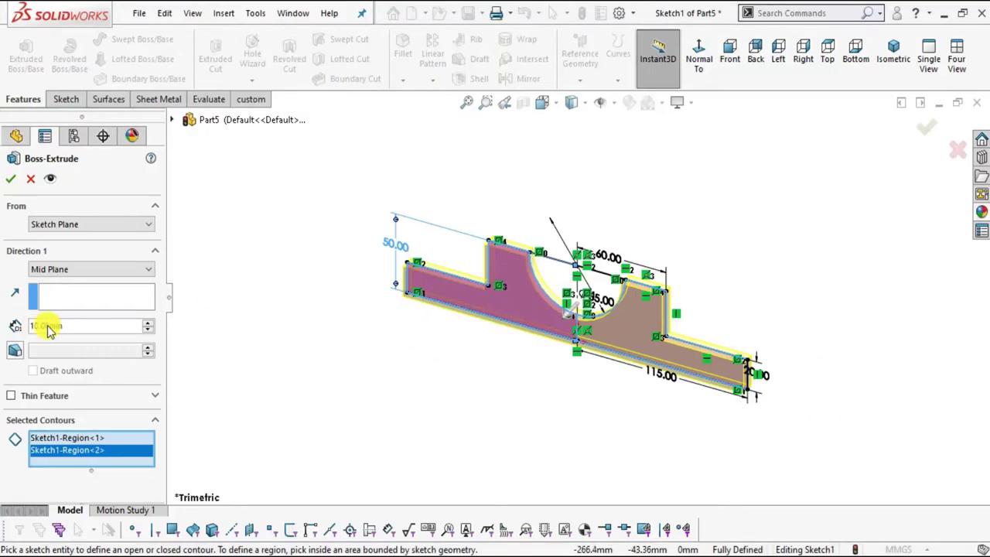
{"action": "left_click_drag", "start_coordinate": [66, 322], "coordinate": [23, 318]}
{"action": "type", "text": "5"}
{"action": "key", "text": "Return"}
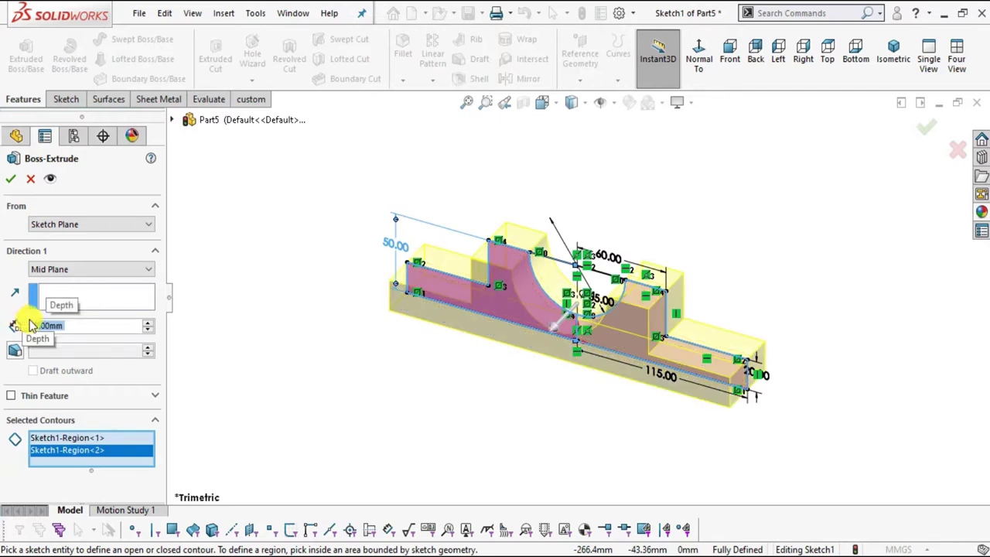
{"action": "left_click", "coordinate": [11, 184]}
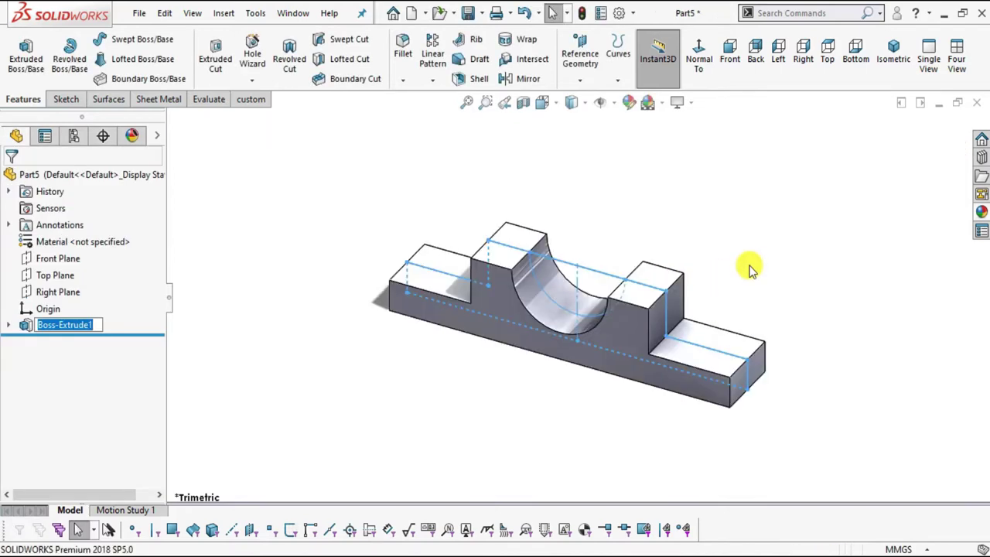
Step: Compare the extruded body with the PDF drawing, examining the raised slotted pads in the assembly, front and top views
{"action": "scroll", "coordinate": [634, 325], "scroll_direction": "down", "scroll_amount": 3}
{"action": "key", "text": "alt+Tab"}
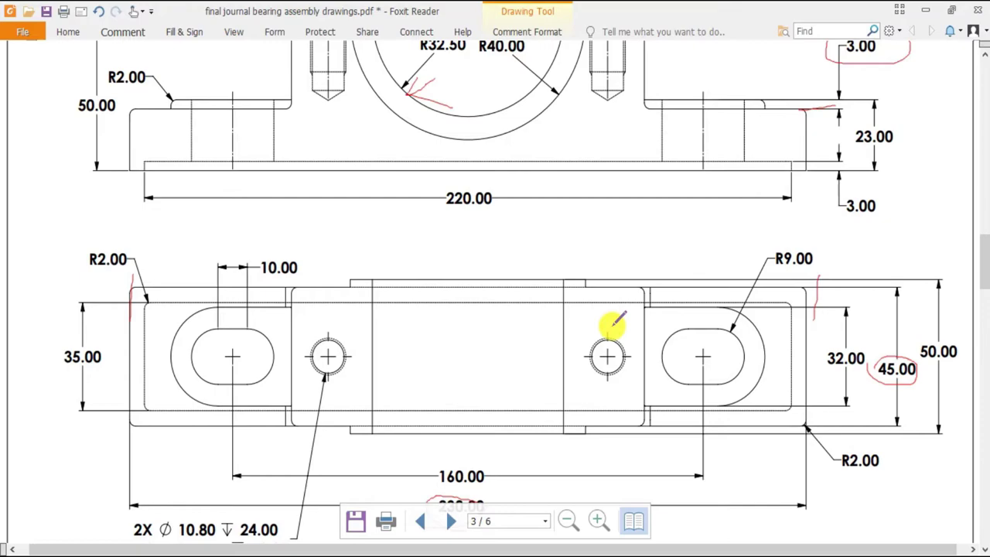
{"action": "key", "text": "alt+Tab"}
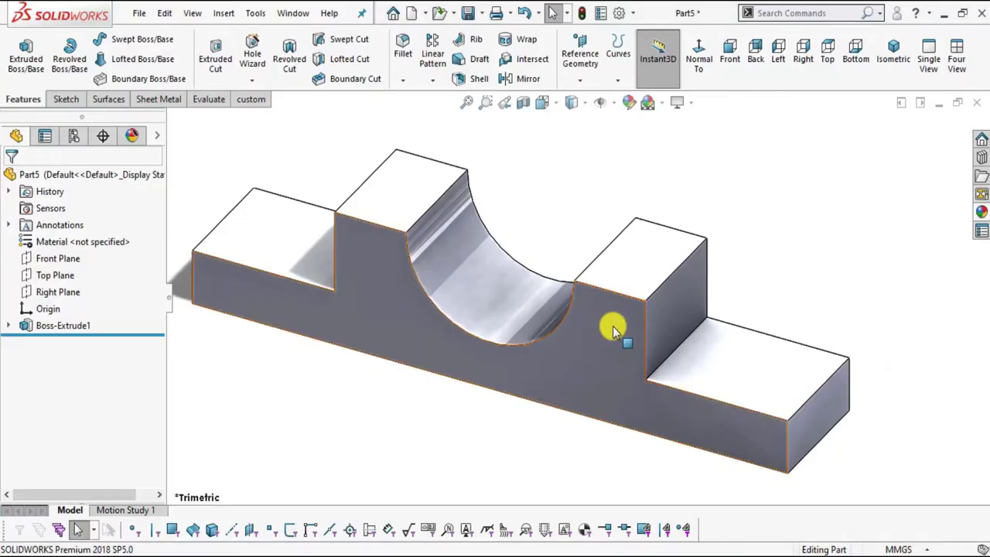
{"action": "scroll", "coordinate": [610, 327], "scroll_direction": "up", "scroll_amount": 2}
{"action": "mouse_move", "coordinate": [578, 342]}
{"action": "middle_mouse_down"}
{"action": "mouse_move", "coordinate": [529, 352]}
{"action": "mouse_move", "coordinate": [616, 357]}
{"action": "mouse_move", "coordinate": [579, 373]}
{"action": "mouse_move", "coordinate": [593, 283]}
{"action": "middle_mouse_up"}
{"action": "key", "text": "alt+Tab"}
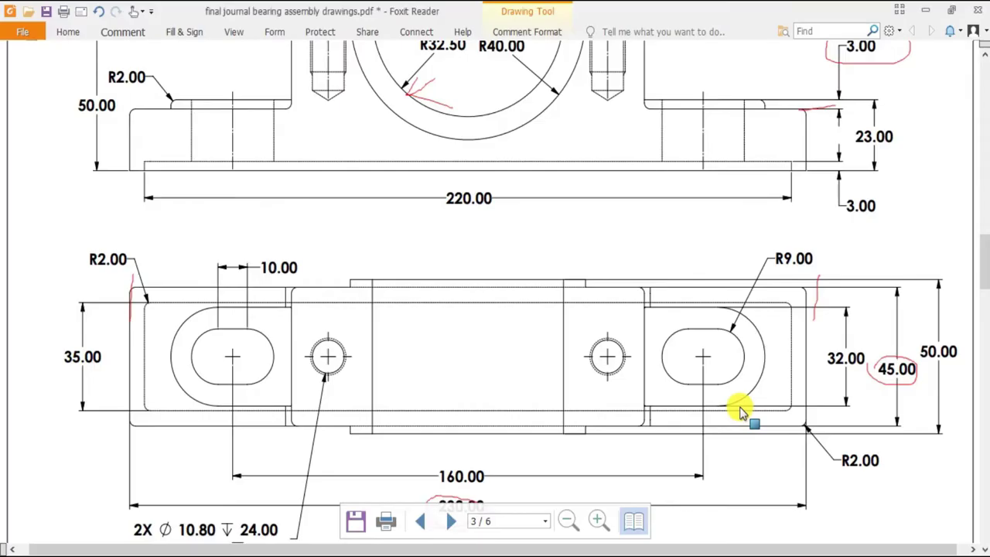
{"action": "scroll", "coordinate": [602, 357], "scroll_direction": "up", "scroll_amount": 3}
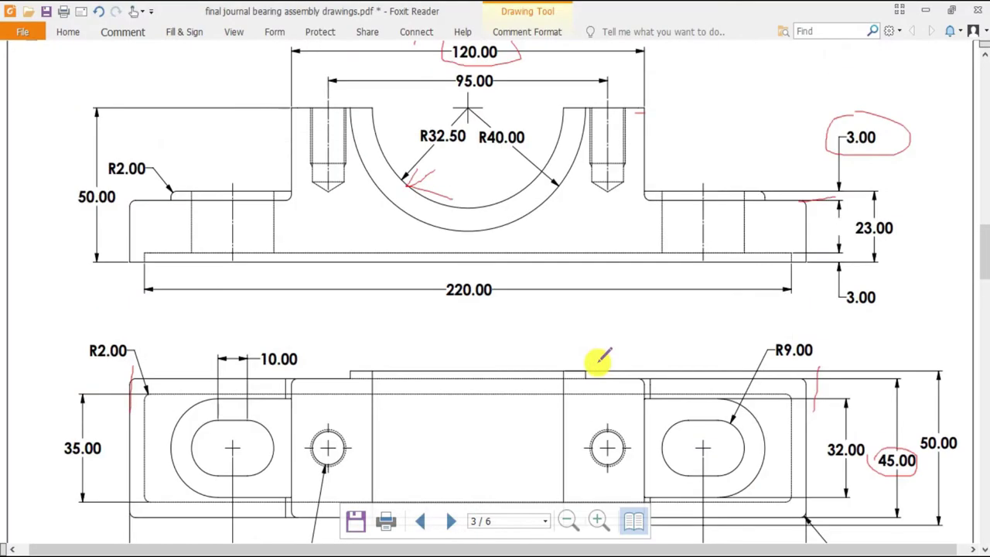
{"action": "scroll", "coordinate": [601, 357], "scroll_direction": "up", "scroll_amount": 13}
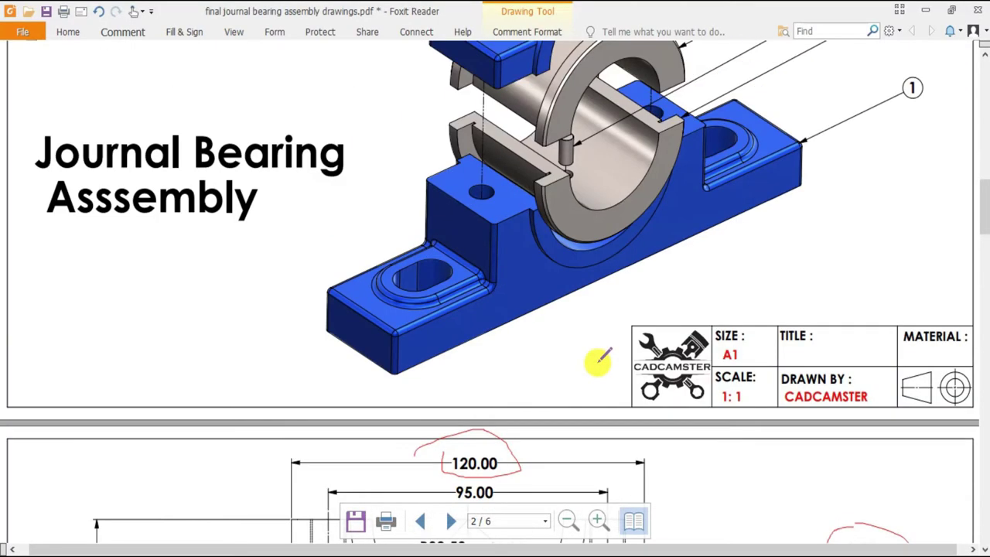
{"action": "scroll", "coordinate": [601, 357], "scroll_direction": "down", "scroll_amount": 12}
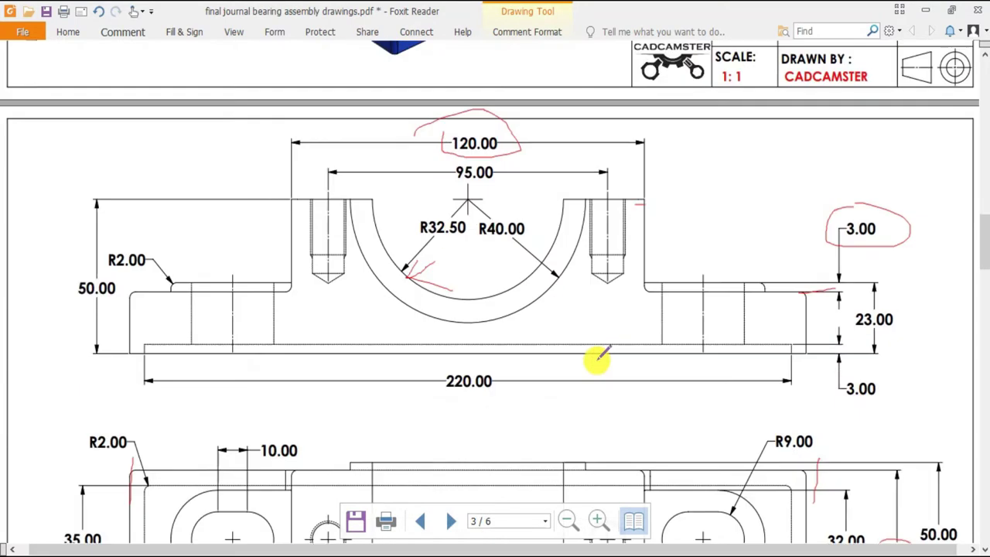
{"action": "scroll", "coordinate": [599, 357], "scroll_direction": "up", "scroll_amount": 10}
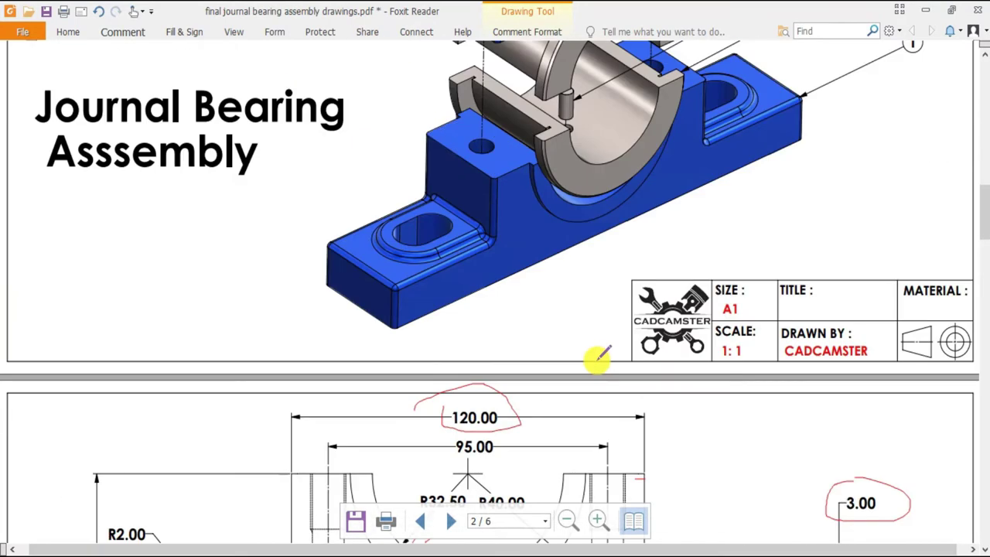
{"action": "scroll", "coordinate": [587, 357], "scroll_direction": "down", "scroll_amount": 15}
{"action": "scroll", "coordinate": [642, 346], "scroll_direction": "up", "scroll_amount": 10}
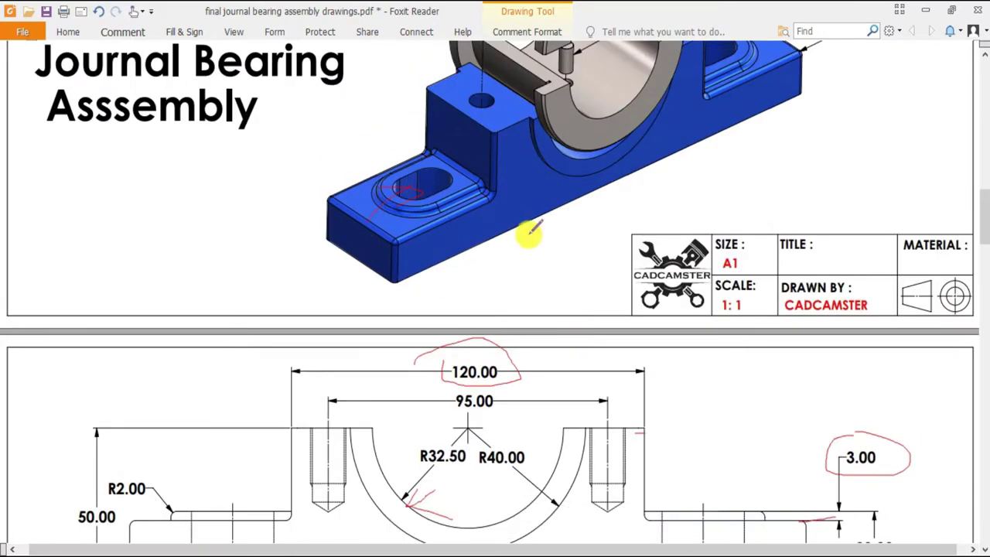
{"action": "scroll", "coordinate": [528, 234], "scroll_direction": "down", "scroll_amount": 5}
{"action": "scroll", "coordinate": [529, 236], "scroll_direction": "down", "scroll_amount": 1}
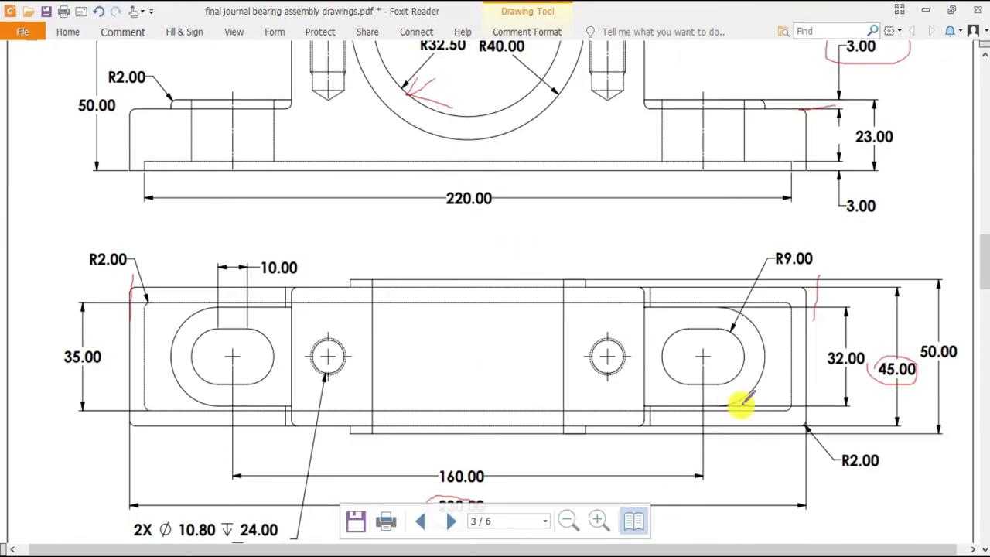
{"action": "scroll", "coordinate": [711, 394], "scroll_direction": "down", "scroll_amount": 1}
{"action": "scroll", "coordinate": [688, 386], "scroll_direction": "up", "scroll_amount": 2}
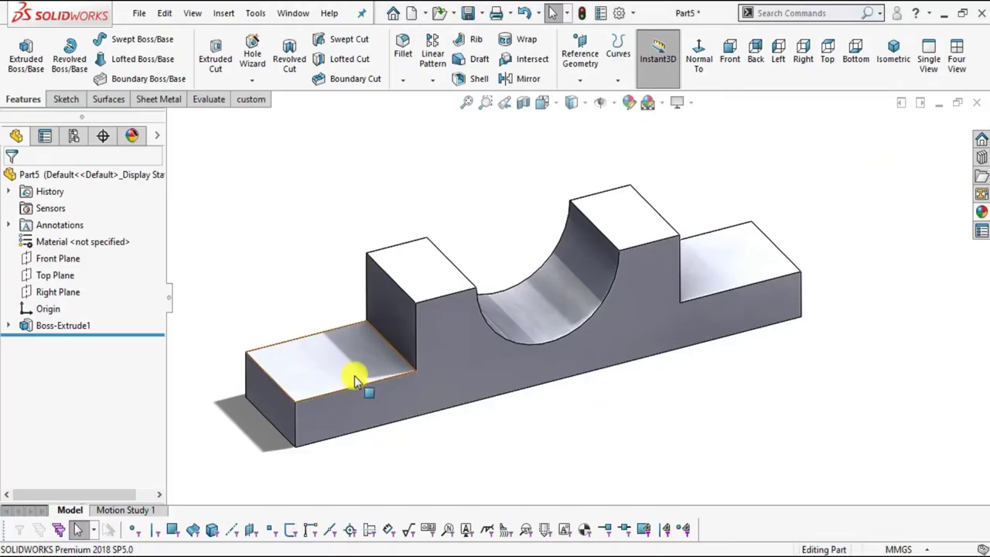
Step: Open a new sketch on the left foot's top face in SOLIDWORKS, viewed normal to that face
{"action": "left_click", "coordinate": [371, 375]}
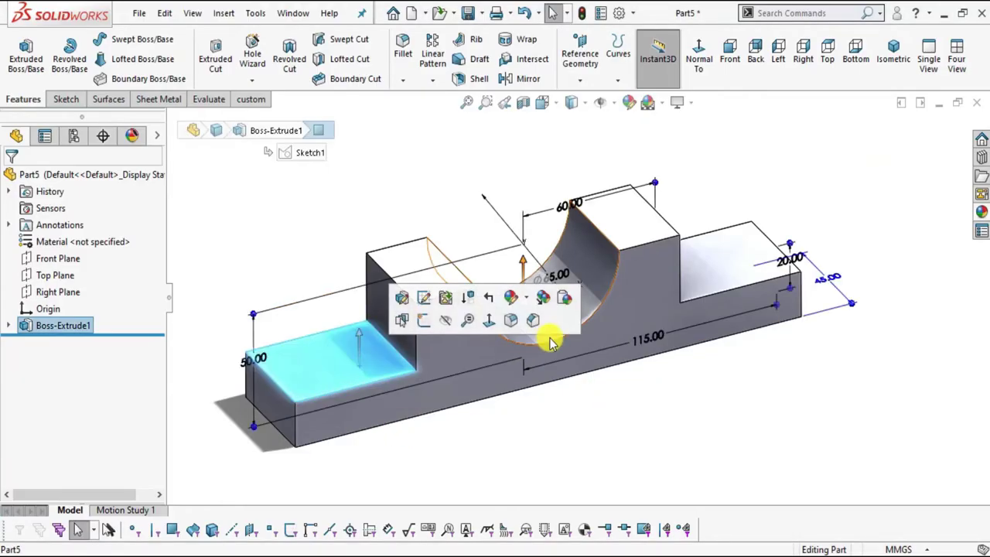
{"action": "left_click", "coordinate": [489, 325]}
{"action": "left_click", "coordinate": [66, 99]}
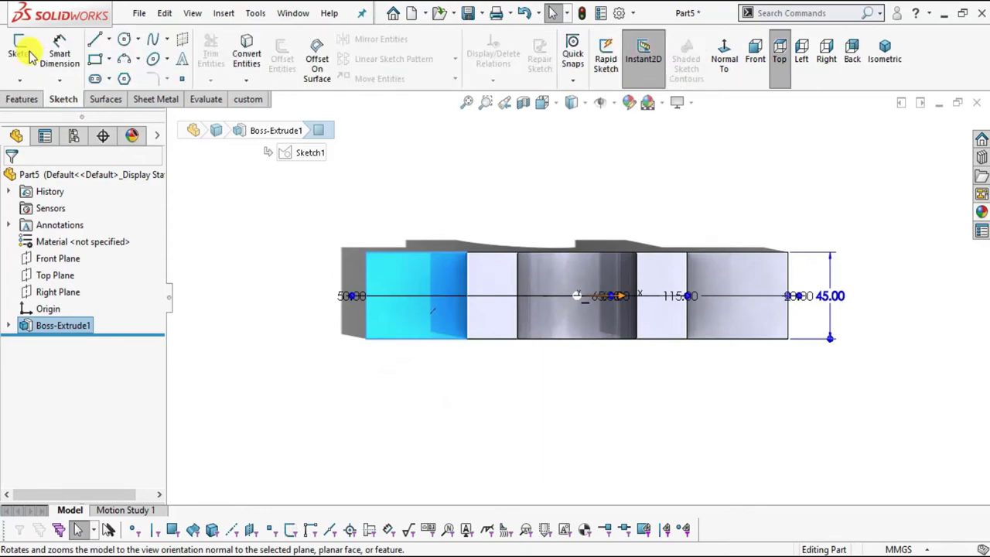
{"action": "left_click", "coordinate": [27, 53]}
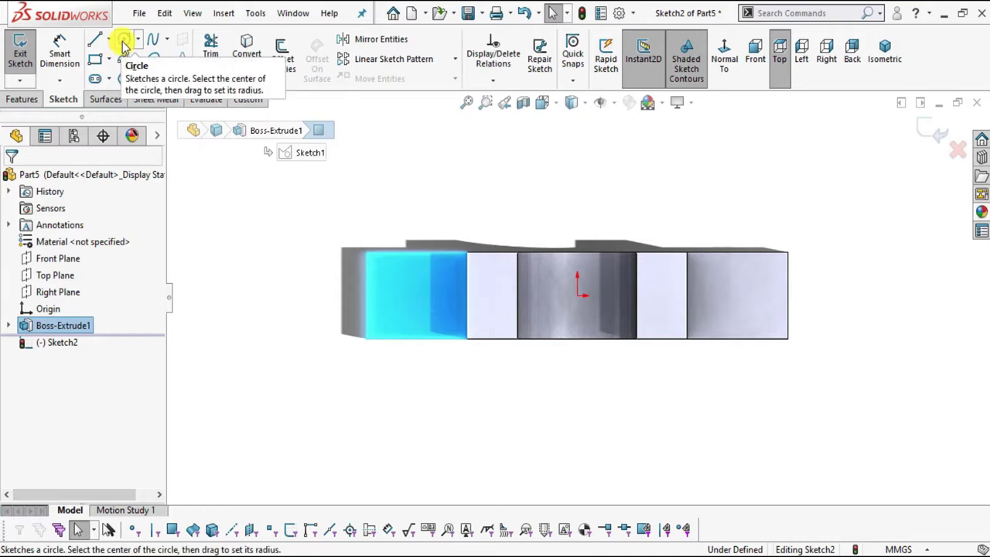
Step: Sketch a circle of about 9.3 mm radius on the left foot, with its center horizontally aligned with the origin
{"action": "left_click", "coordinate": [124, 45]}
{"action": "scroll", "coordinate": [448, 301], "scroll_direction": "down", "scroll_amount": 4}
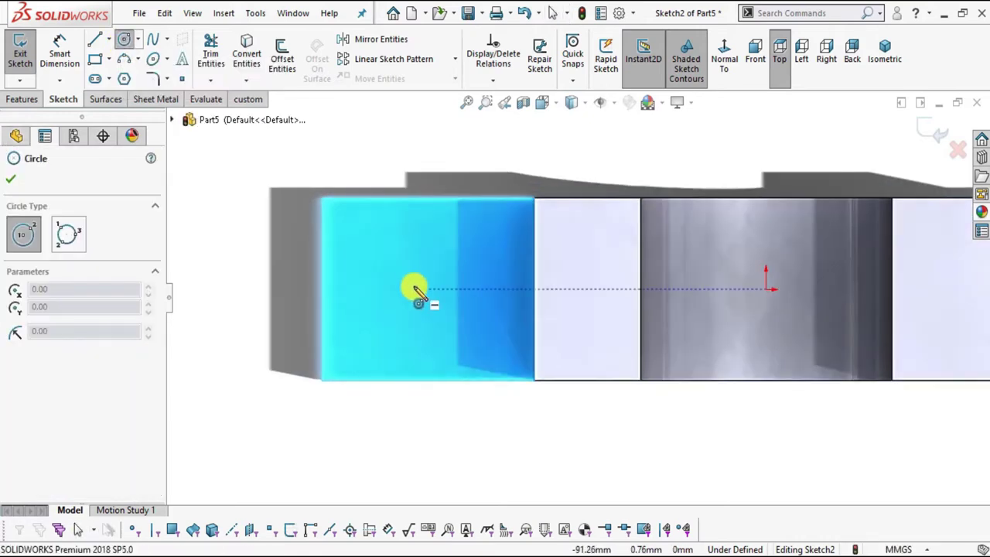
{"action": "left_click", "coordinate": [414, 290]}
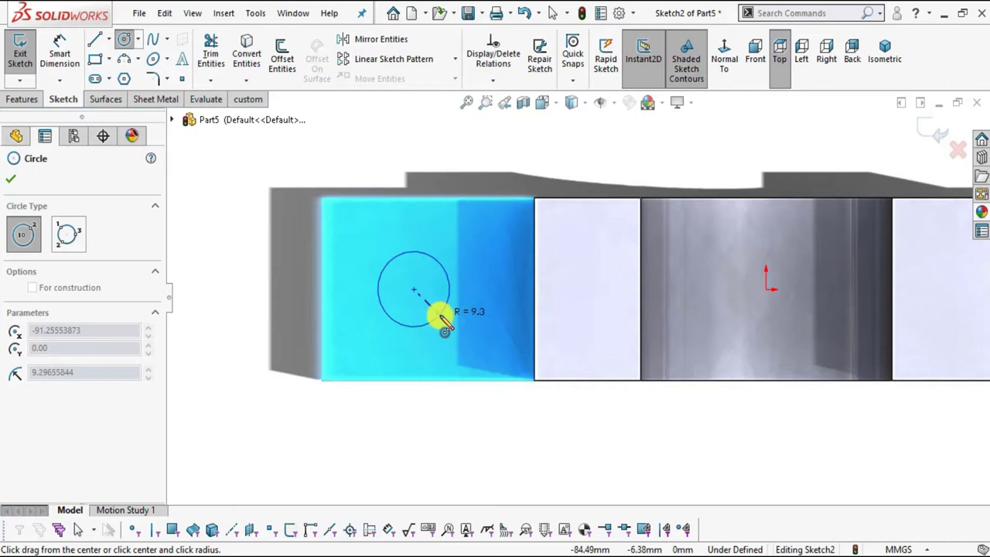
{"action": "left_click", "coordinate": [438, 316]}
{"action": "left_click", "coordinate": [10, 179]}
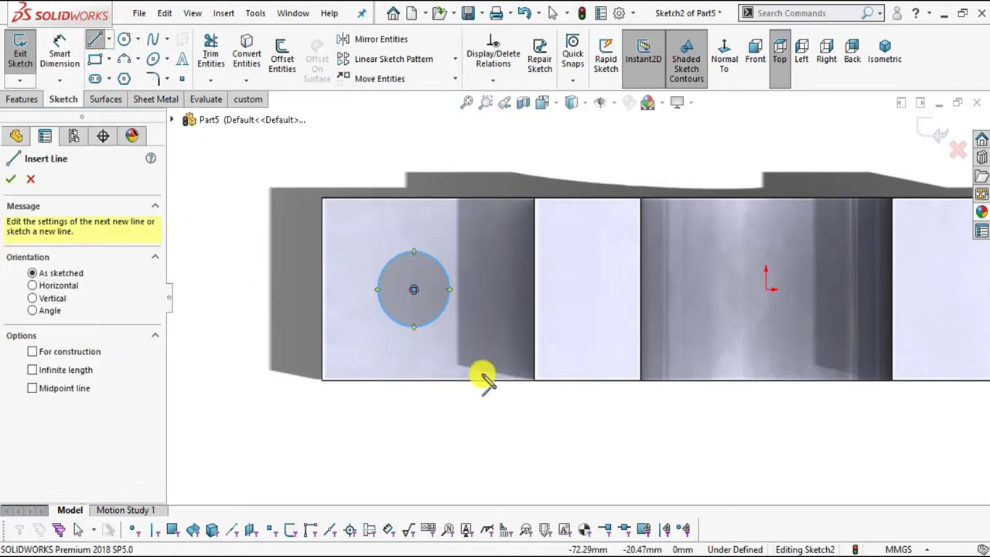
Step: Sketch horizontal lines from the circle's top and bottom to the foot's inner edge, joined by a vertical line along that edge
{"action": "left_click", "coordinate": [414, 251]}
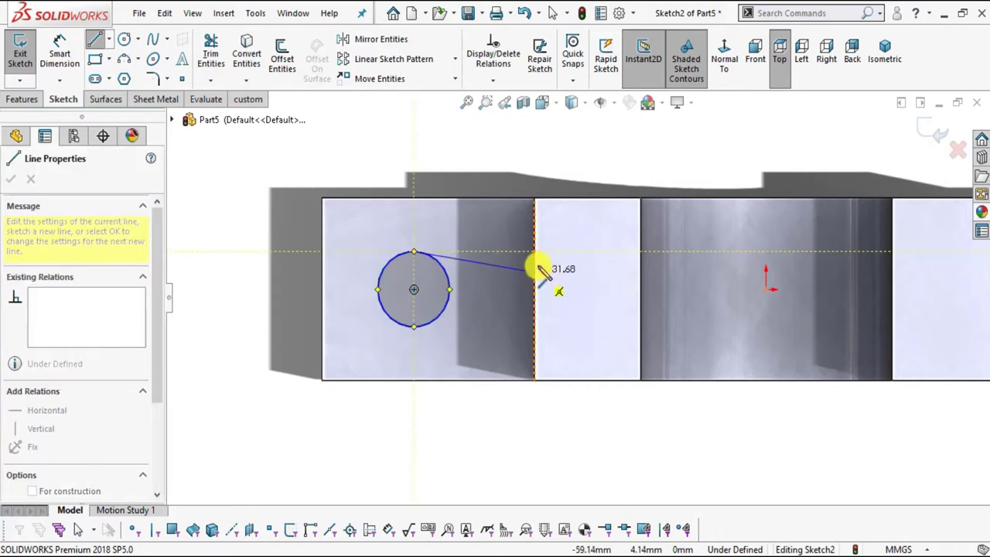
{"action": "key", "text": "alt+Tab"}
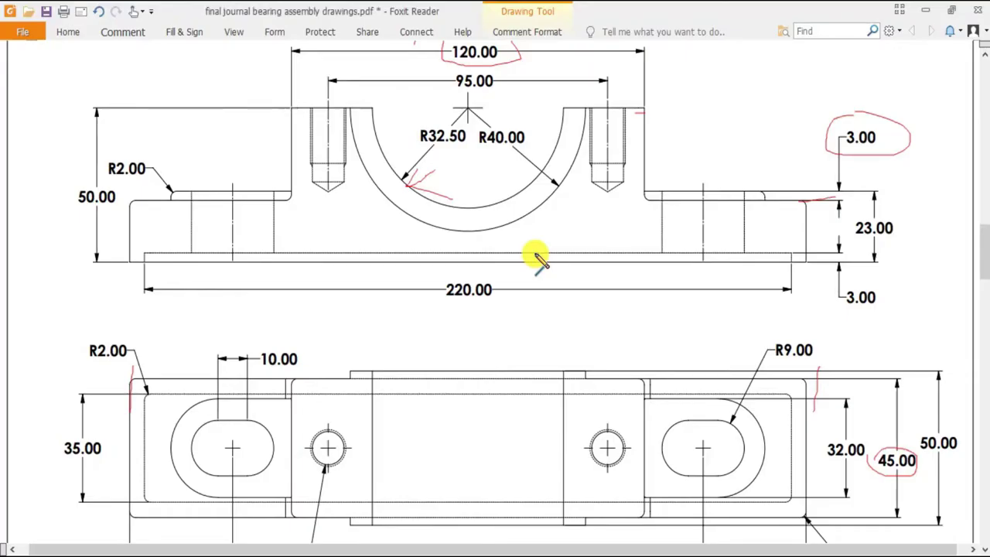
{"action": "key", "text": "alt+Tab"}
{"action": "left_click", "coordinate": [533, 251]}
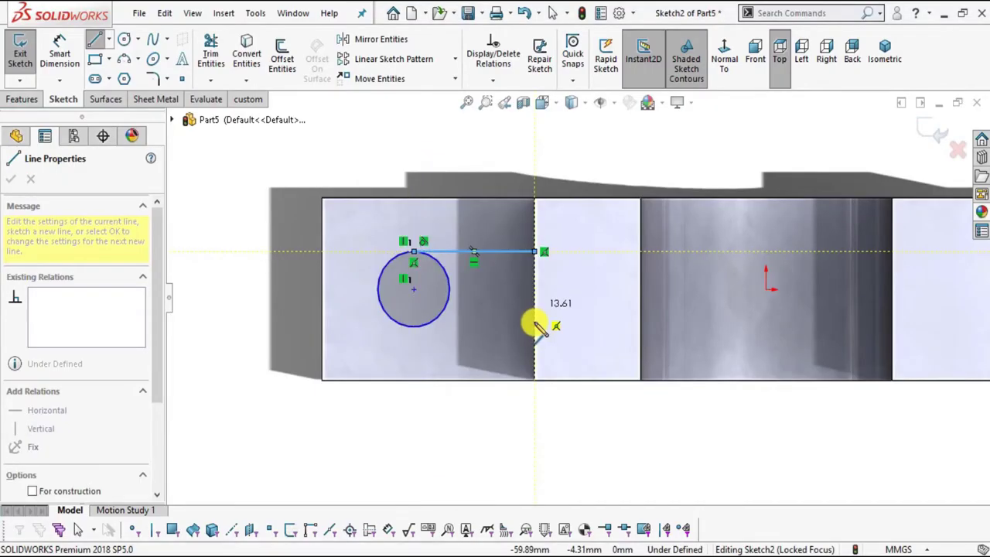
{"action": "left_click", "coordinate": [533, 327]}
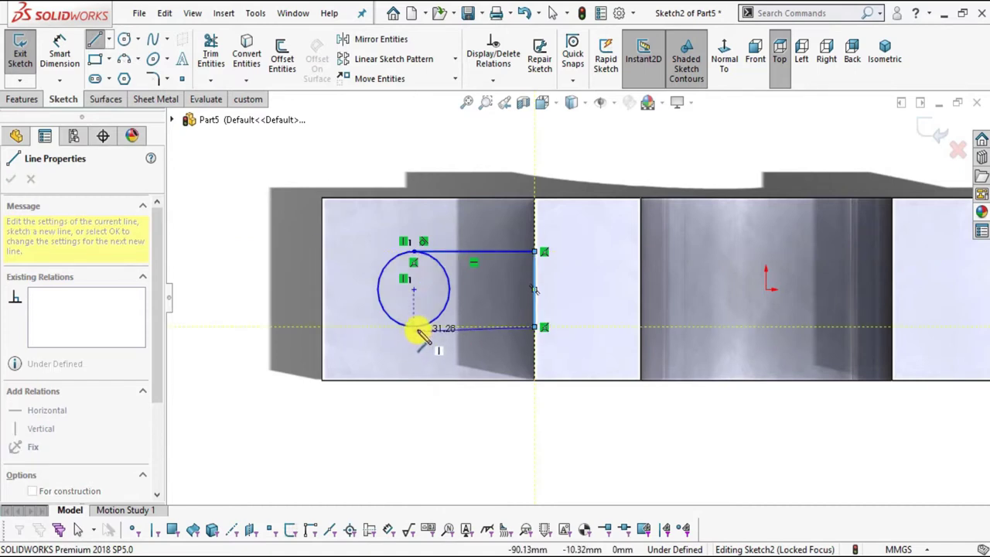
{"action": "left_click", "coordinate": [415, 326]}
{"action": "left_click", "coordinate": [415, 326]}
Step: Trim away the circle's inner half and the vertical line, leaving an open U-shaped pad outline
{"action": "left_click", "coordinate": [210, 54]}
{"action": "left_click_drag", "start_coordinate": [495, 296], "coordinate": [448, 294]}
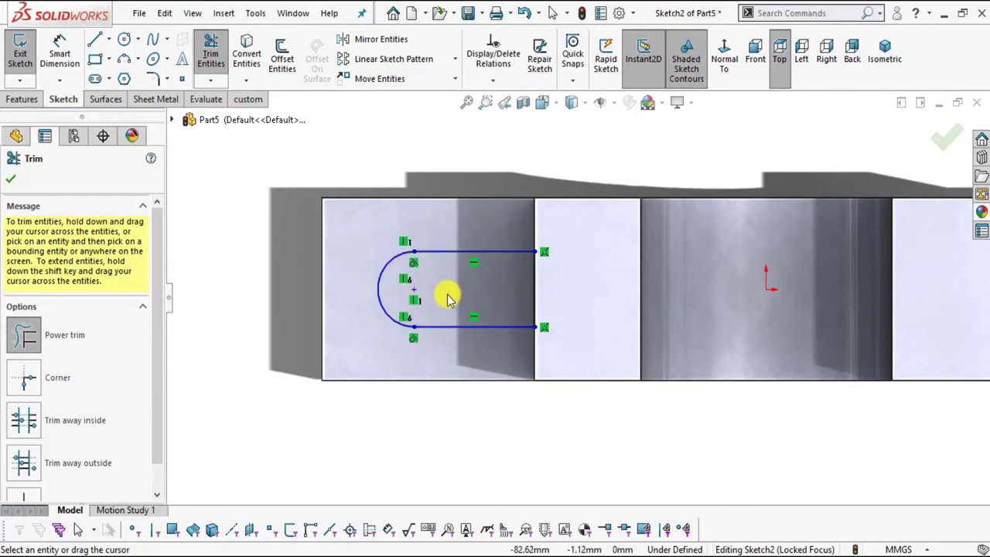
{"action": "key", "text": "Escape"}
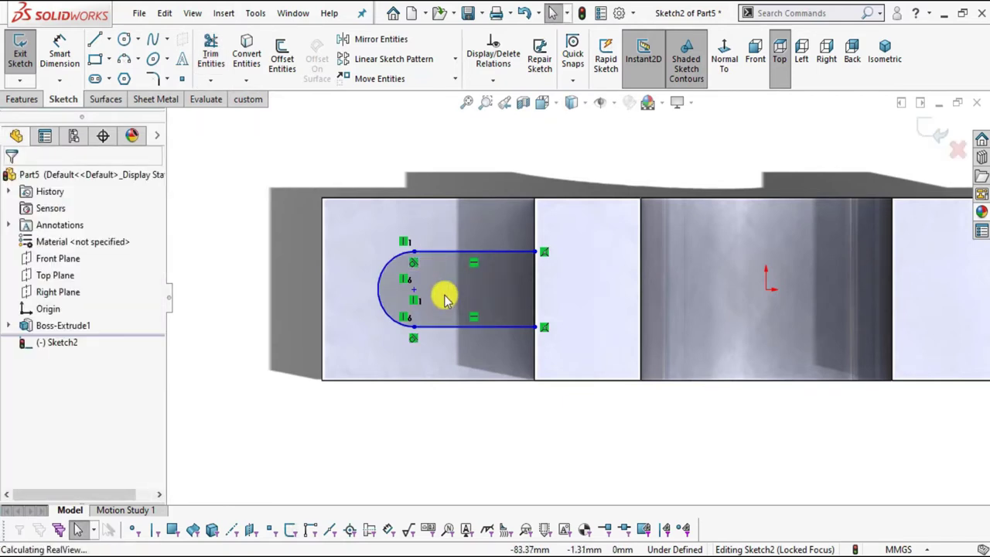
{"action": "scroll", "coordinate": [488, 300], "scroll_direction": "down", "scroll_amount": 2}
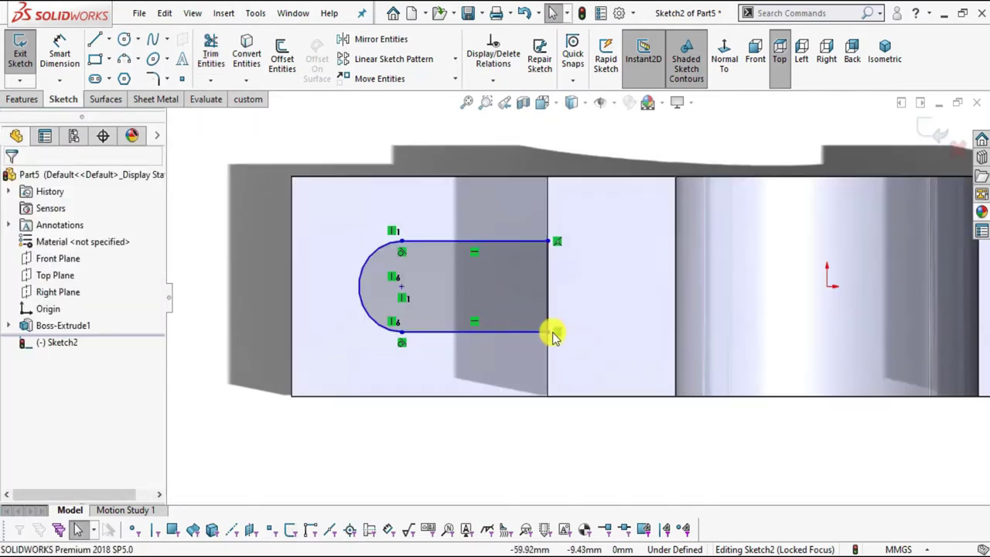
Step: Check the pad width in the PDF drawing's top view, return to SOLIDWORKS and dimension the arc's radius as 16 mm
{"action": "left_click", "coordinate": [68, 66]}
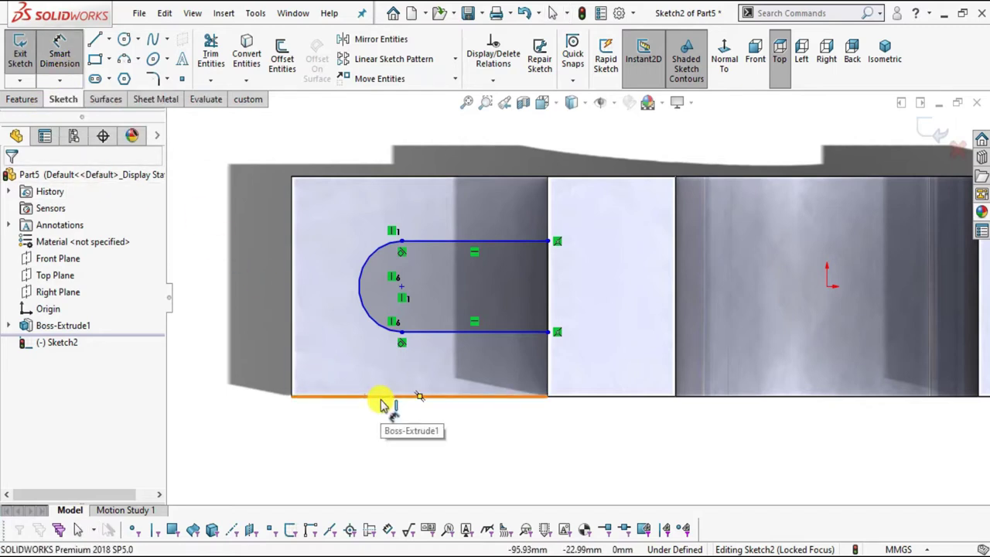
{"action": "key", "text": "alt+Tab"}
{"action": "scroll", "coordinate": [275, 369], "scroll_direction": "down", "scroll_amount": 3}
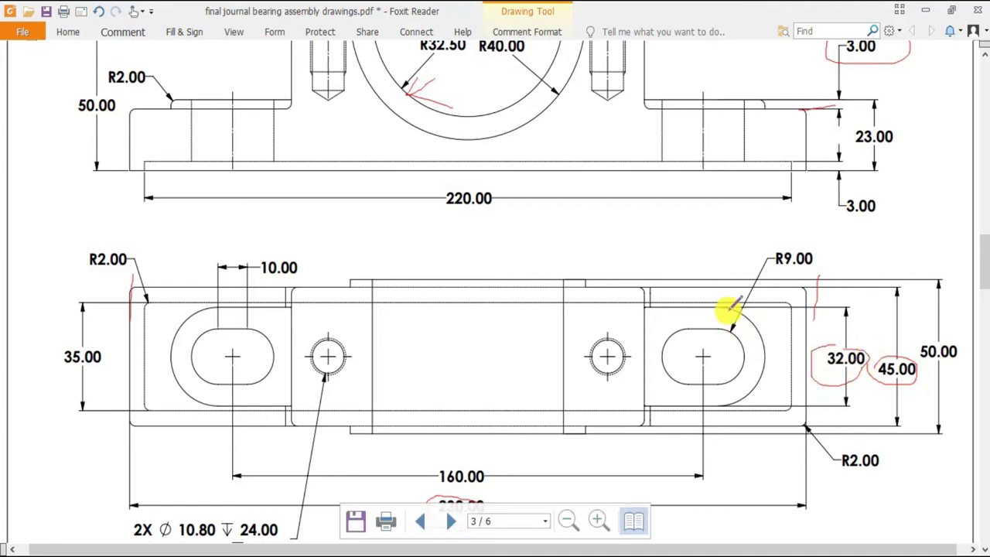
{"action": "left_click_drag", "start_coordinate": [771, 310], "coordinate": [720, 308]}
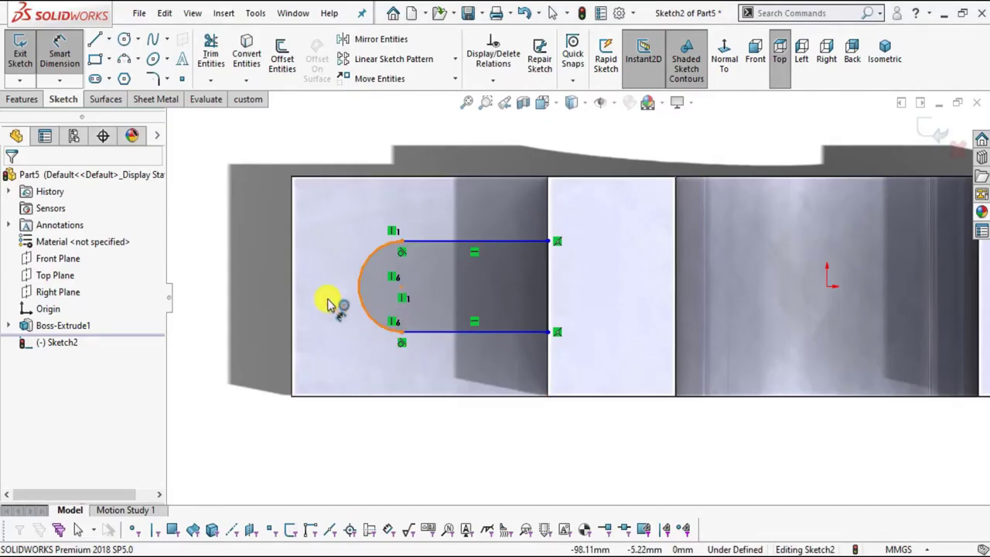
{"action": "left_click", "coordinate": [328, 304]}
{"action": "left_click", "coordinate": [222, 248]}
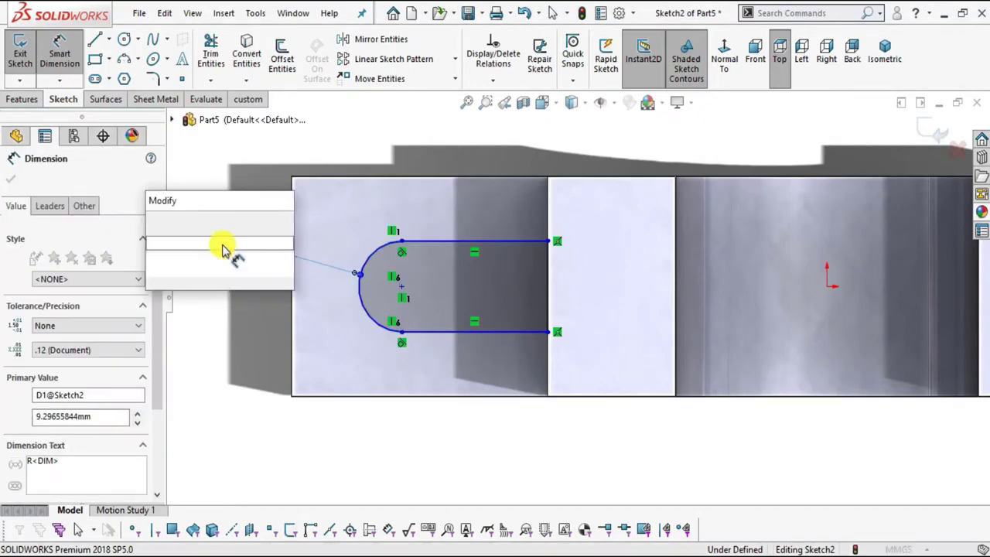
{"action": "type", "text": "16"}
{"action": "key", "text": "Return"}
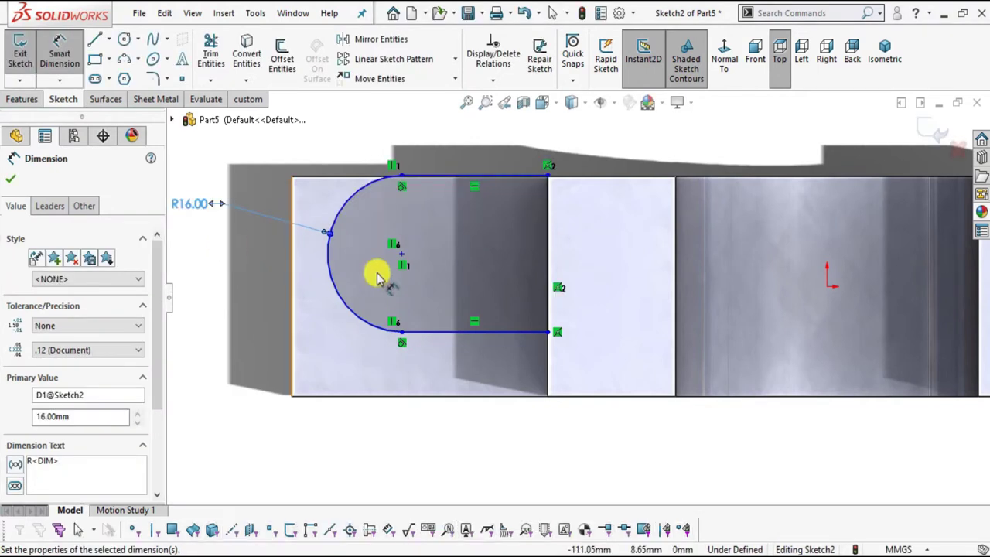
{"action": "key", "text": "Escape"}
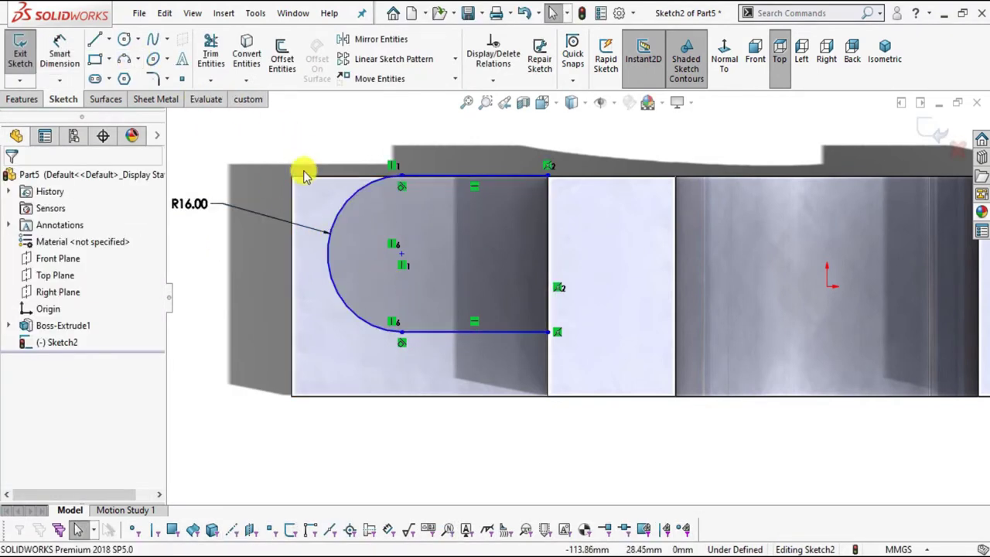
Step: Look up the center distance between the two slots in the PDF drawing's top view and mark it
{"action": "left_click", "coordinate": [66, 40]}
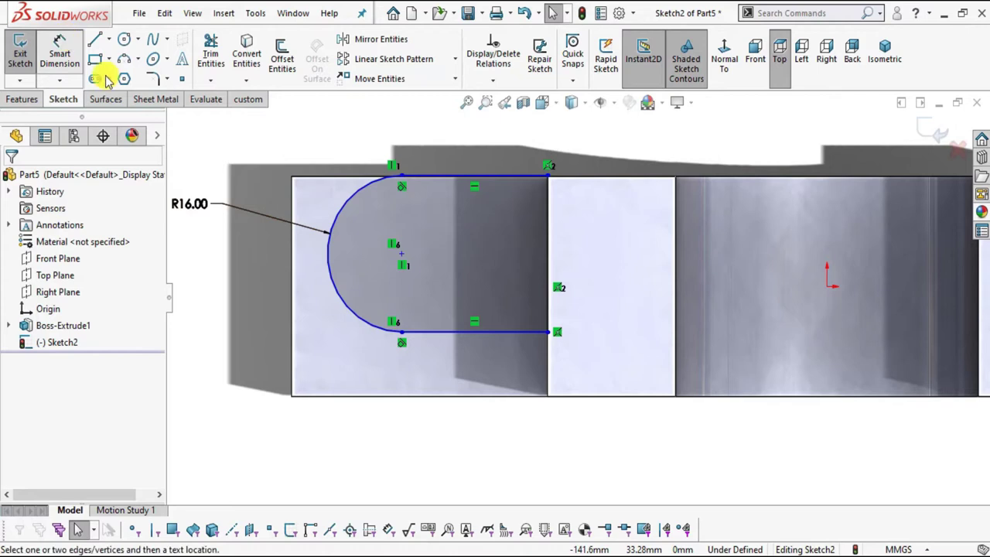
{"action": "left_click", "coordinate": [290, 200]}
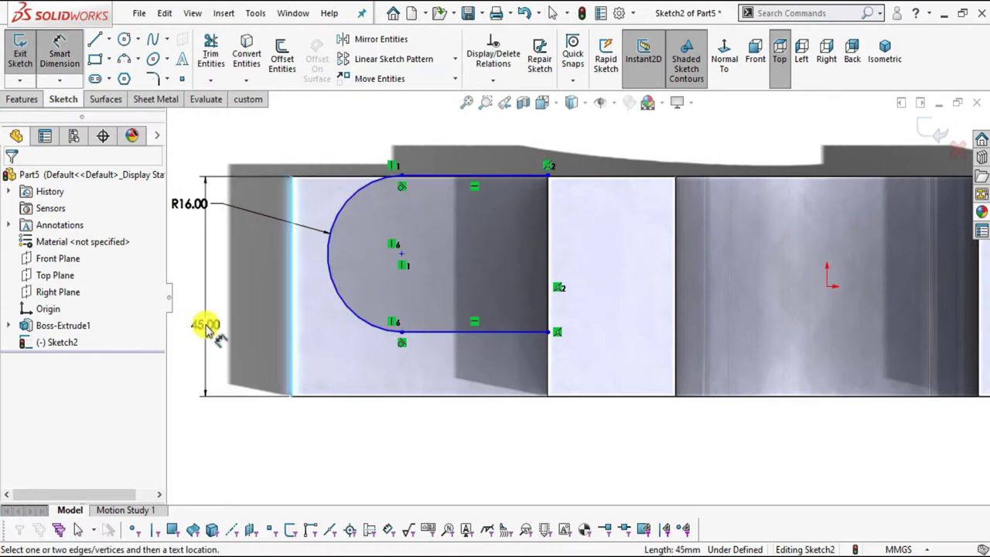
{"action": "key", "text": "alt+Tab"}
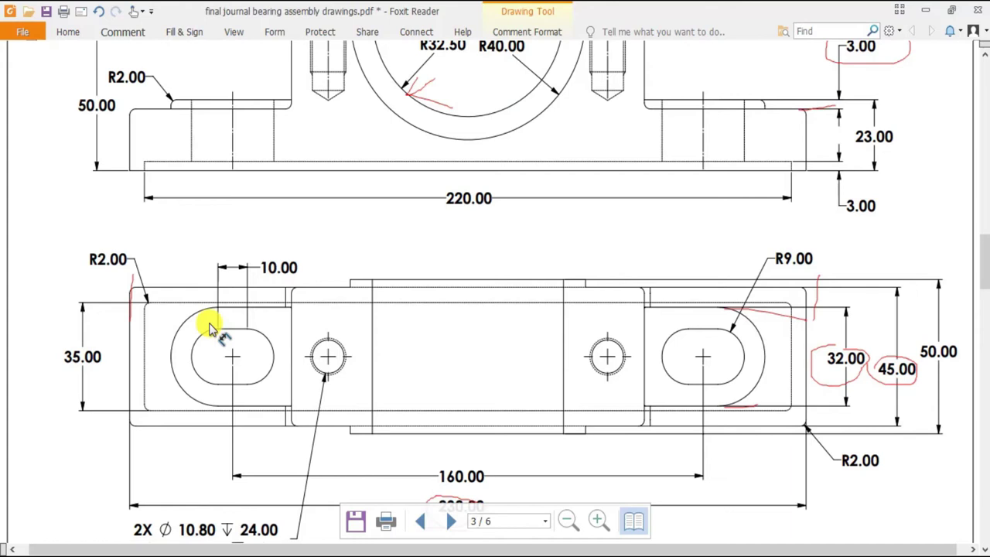
{"action": "scroll", "coordinate": [481, 443], "scroll_direction": "down", "scroll_amount": 1}
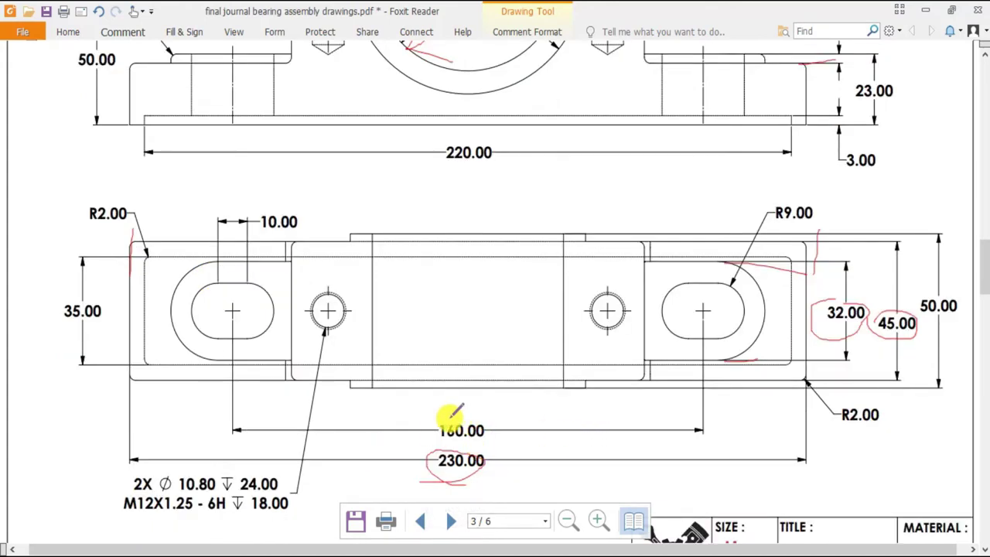
{"action": "mouse_move", "coordinate": [489, 432]}
{"action": "left_mouse_down"}
{"action": "mouse_move", "coordinate": [468, 413]}
{"action": "mouse_move", "coordinate": [441, 418]}
{"action": "left_mouse_up"}
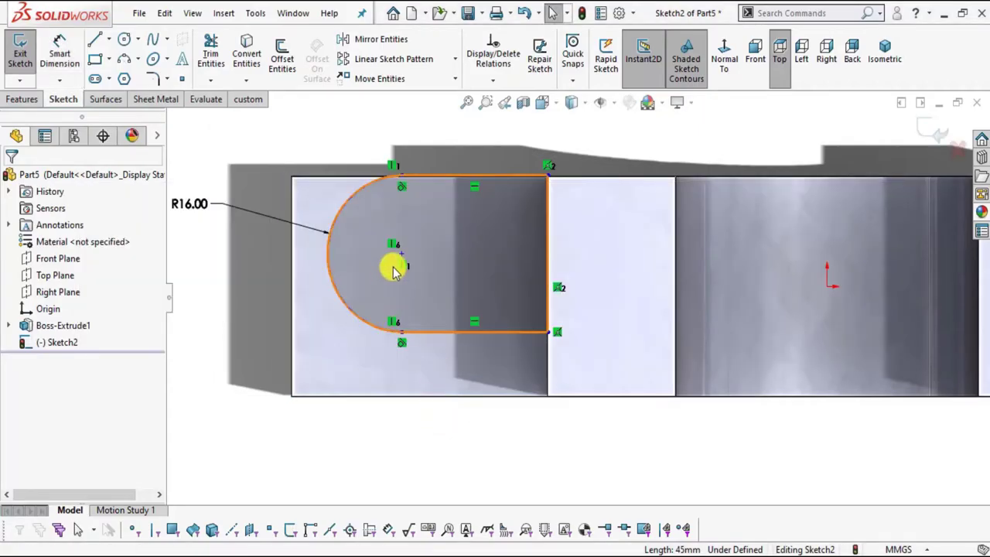
Step: Move the arc's center near the foot's mid-width and dimension its horizontal distance from the origin as 80 mm
{"action": "left_click_drag", "start_coordinate": [402, 267], "coordinate": [400, 286]}
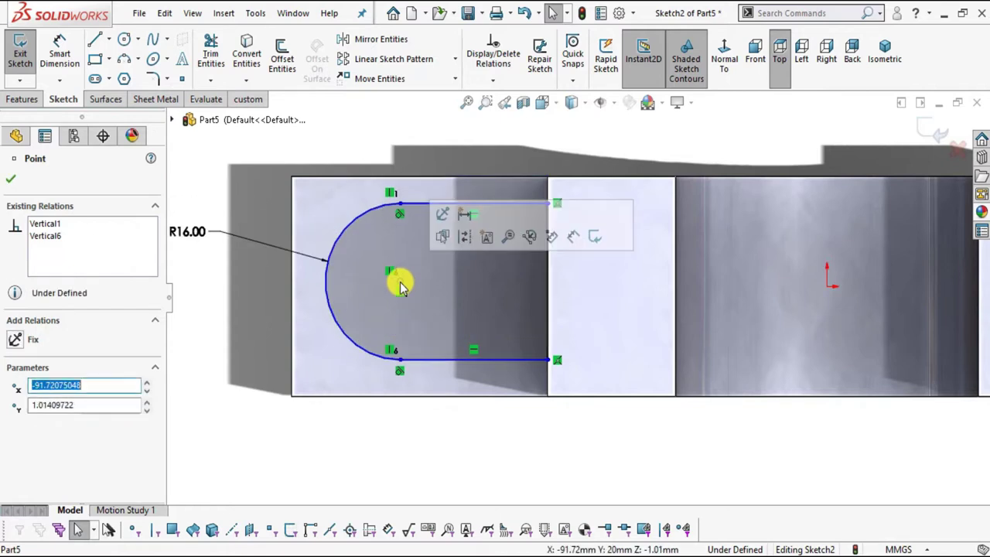
{"action": "scroll", "coordinate": [506, 358], "scroll_direction": "up", "scroll_amount": 2}
{"action": "key", "text": "Escape"}
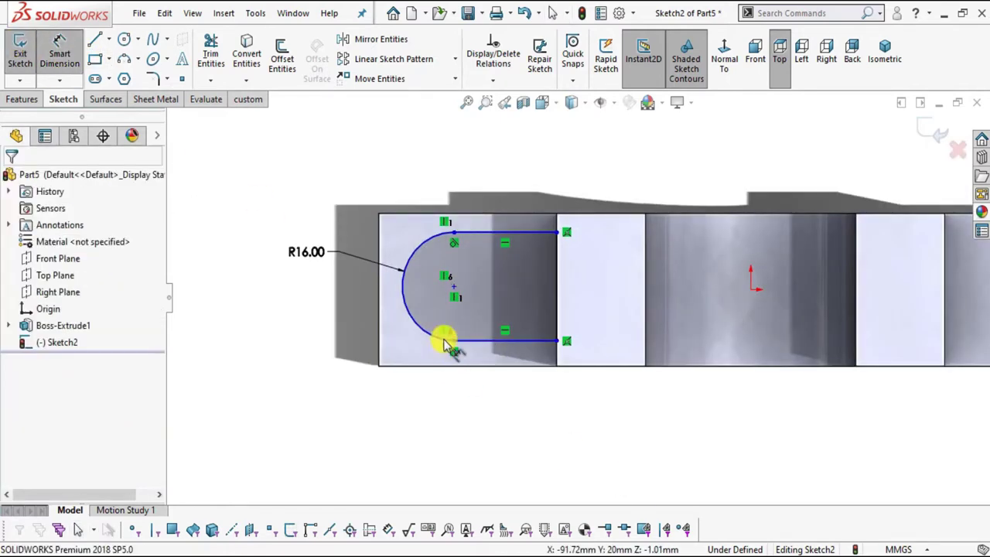
{"action": "left_click", "coordinate": [454, 286]}
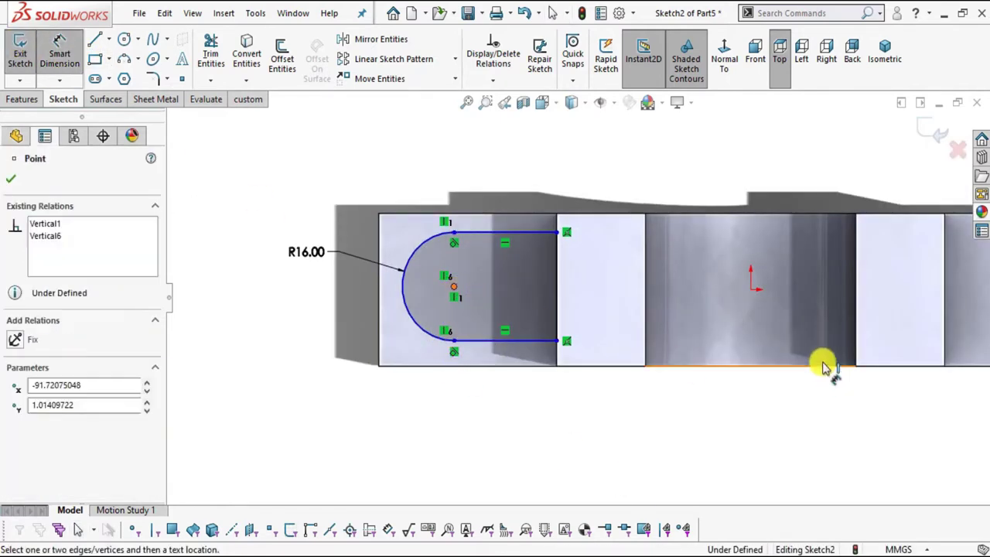
{"action": "left_click", "coordinate": [752, 293]}
{"action": "scroll", "coordinate": [751, 379], "scroll_direction": "up", "scroll_amount": 3}
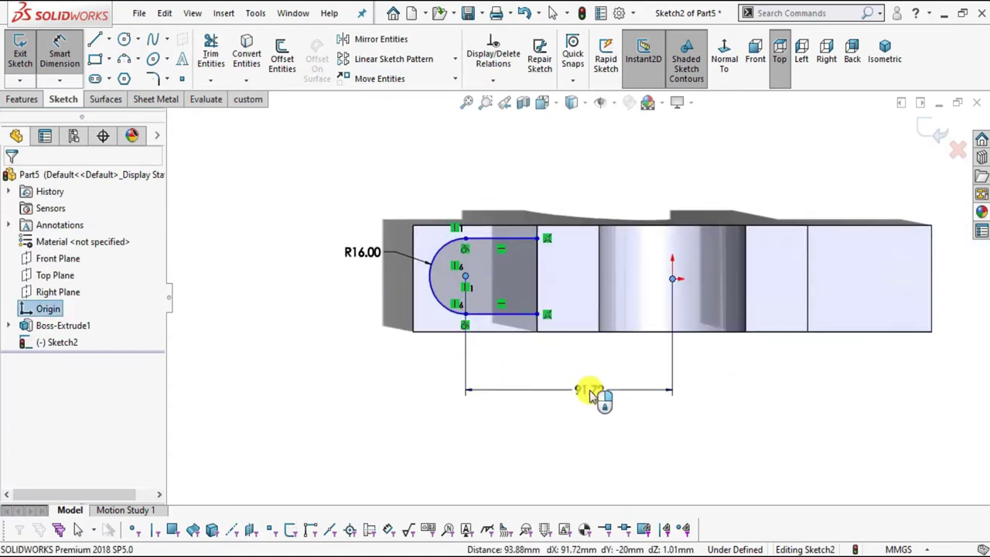
{"action": "left_click", "coordinate": [590, 393]}
{"action": "type", "text": "90"}
{"action": "key", "text": "Return"}
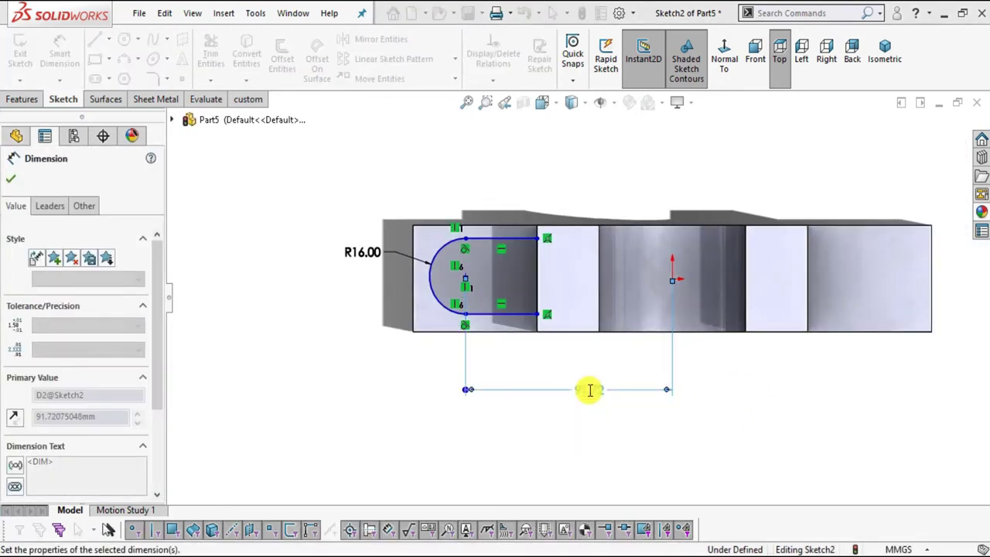
{"action": "left_click", "coordinate": [380, 367]}
{"action": "scroll", "coordinate": [611, 338], "scroll_direction": "down", "scroll_amount": 2}
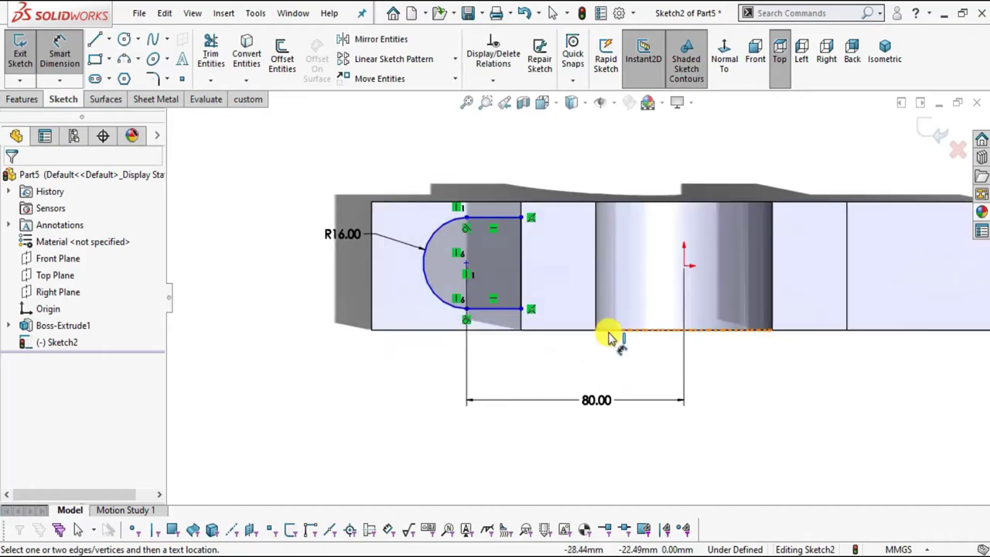
{"action": "key", "text": "alt+Tab"}
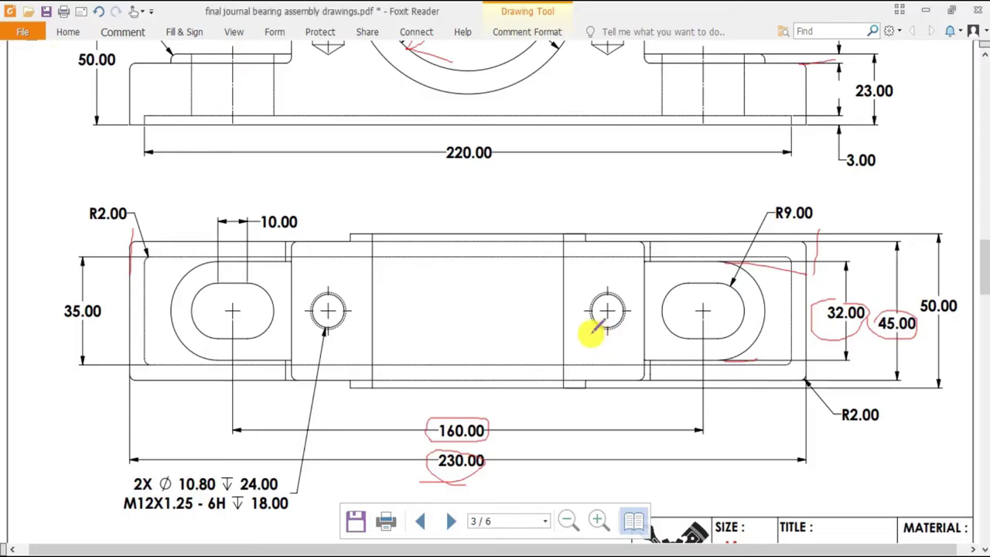
{"action": "key", "text": "alt+Tab"}
{"action": "left_click", "coordinate": [397, 186]}
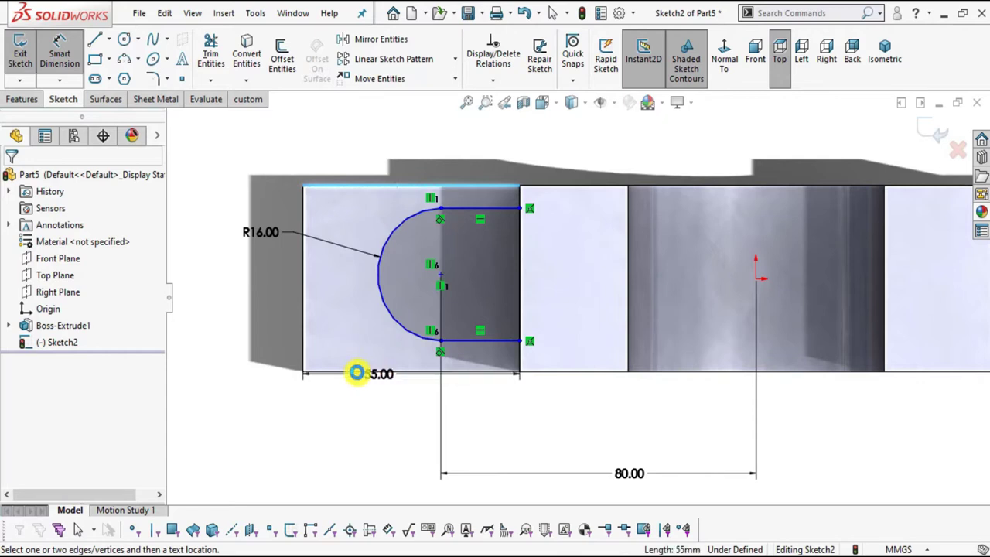
{"action": "key", "text": "Escape"}
{"action": "key", "text": "Escape"}
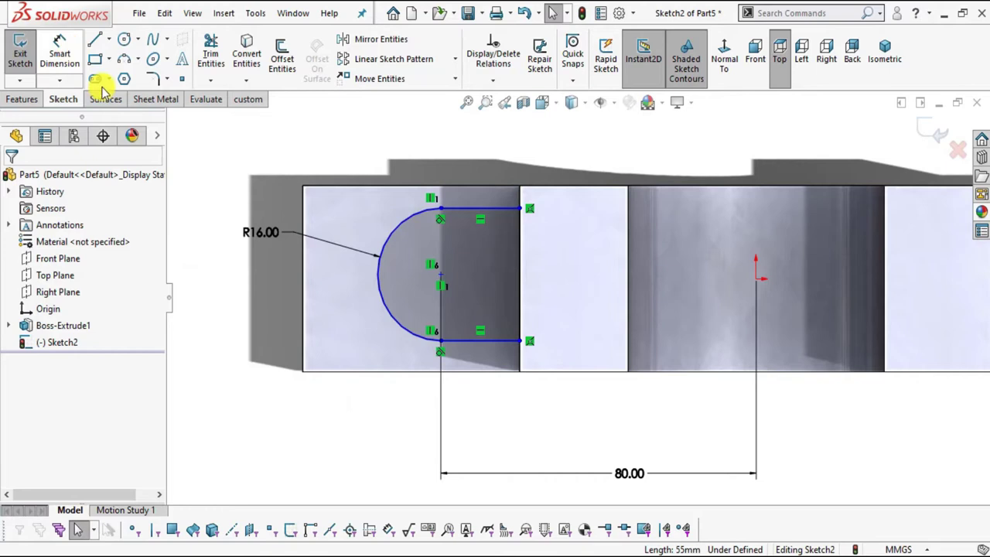
{"action": "left_click", "coordinate": [54, 51]}
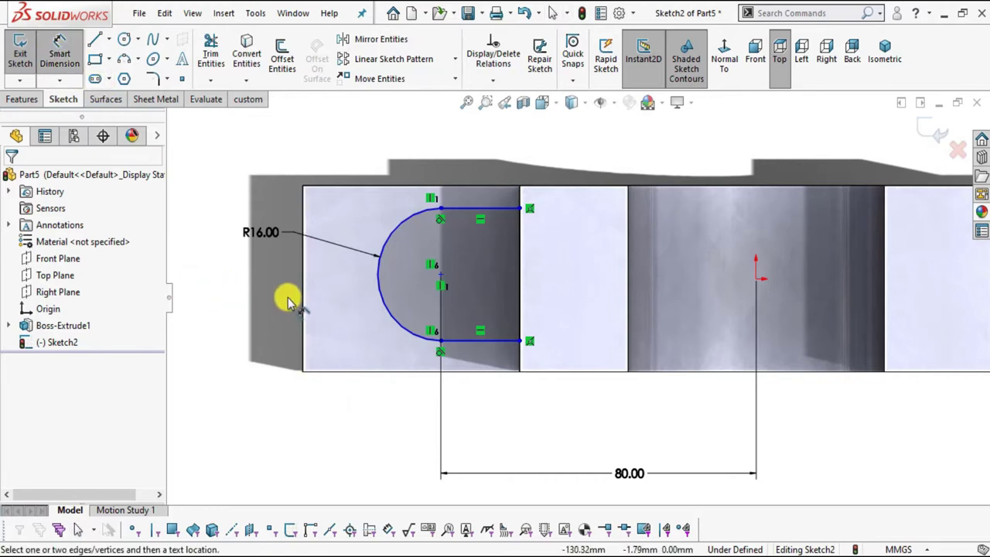
{"action": "left_click", "coordinate": [303, 300]}
{"action": "key", "text": "Escape"}
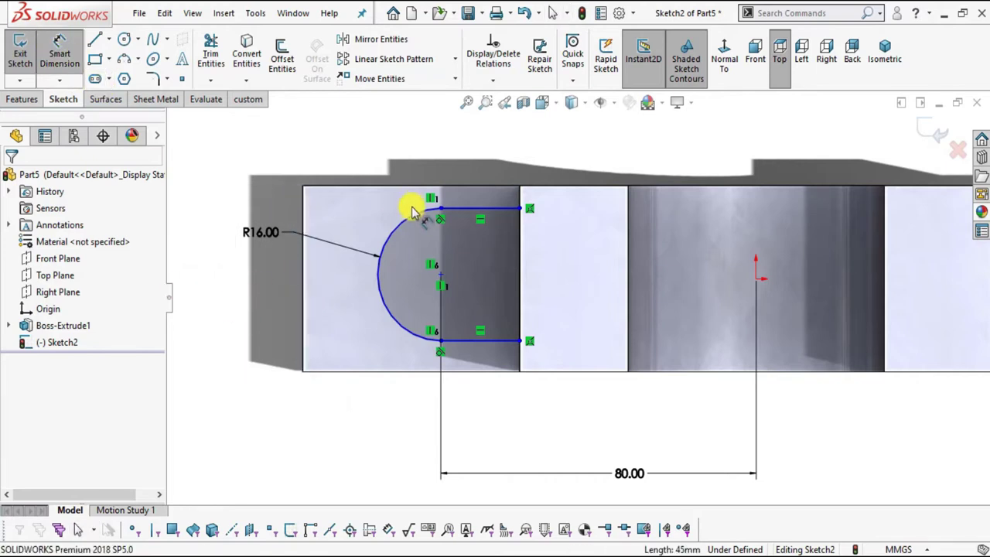
Step: Dimension the arc's center from the foot's upper edge in the top view as 45/2 mm
{"action": "left_click", "coordinate": [395, 188]}
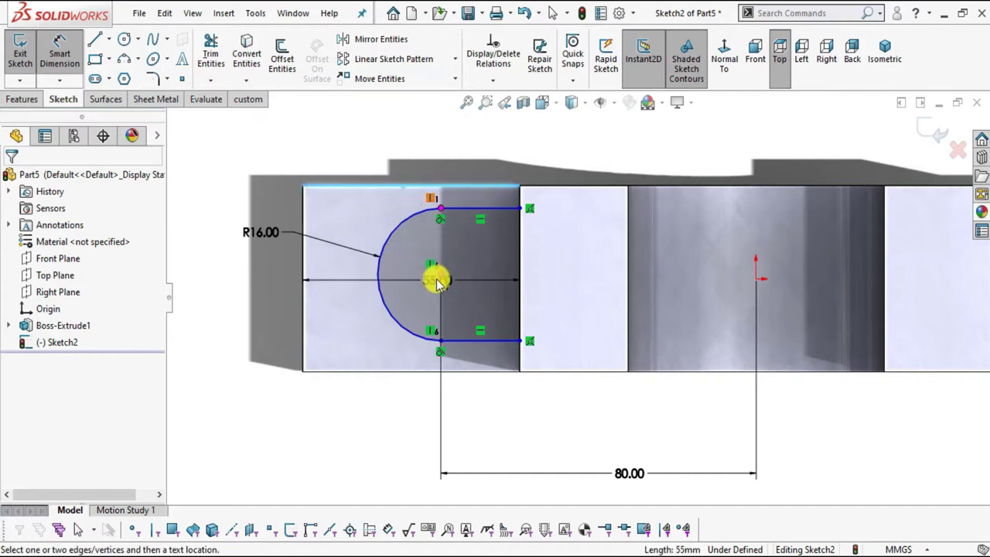
{"action": "left_click", "coordinate": [439, 275]}
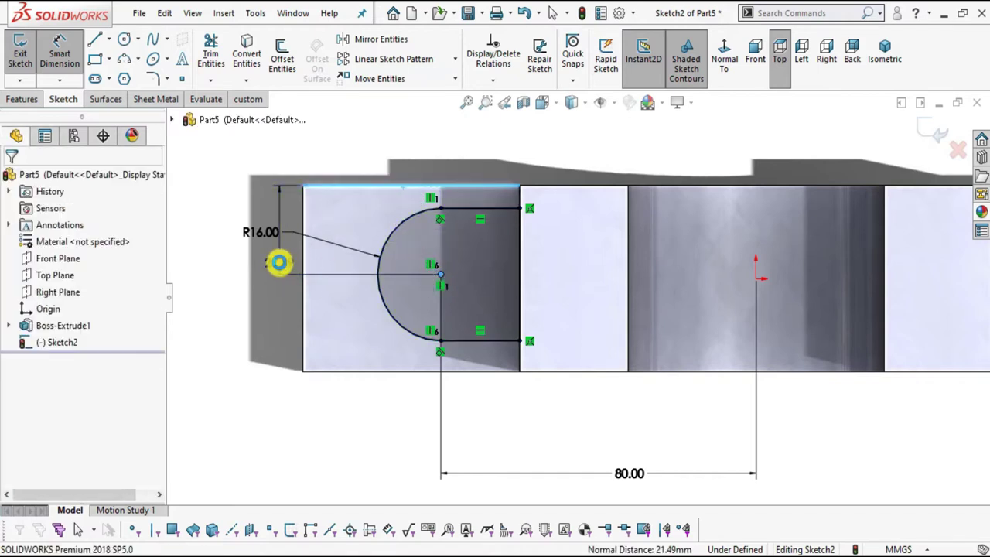
{"action": "left_click", "coordinate": [280, 263]}
{"action": "type", "text": "45/2"}
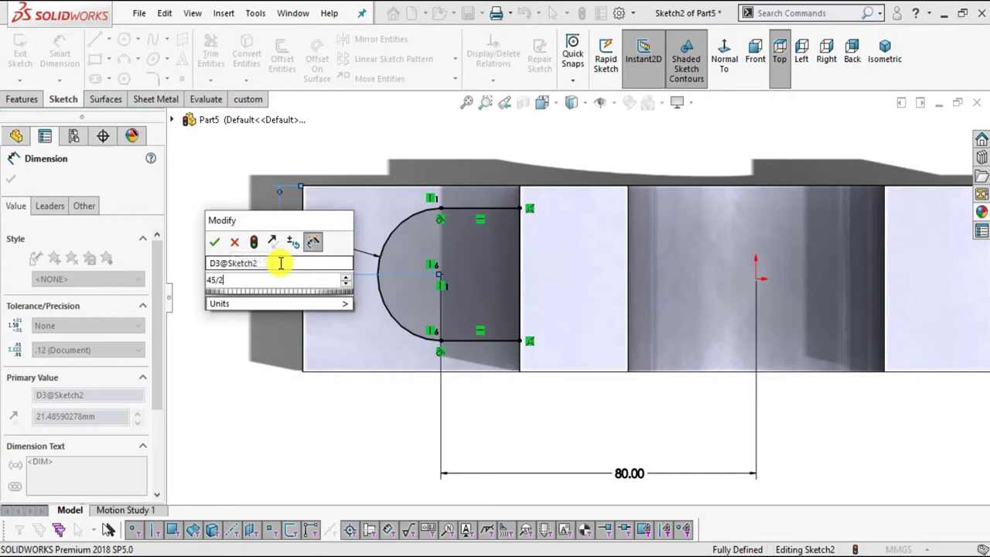
{"action": "key", "text": "Return"}
{"action": "key", "text": "Escape"}
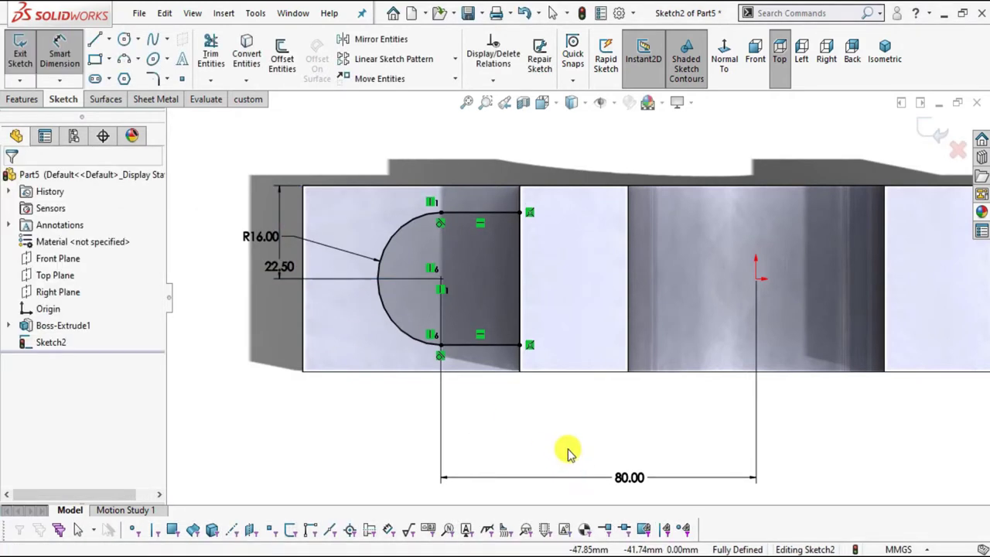
{"action": "middle_click_drag", "start_coordinate": [490, 332], "coordinate": [412, 296]}
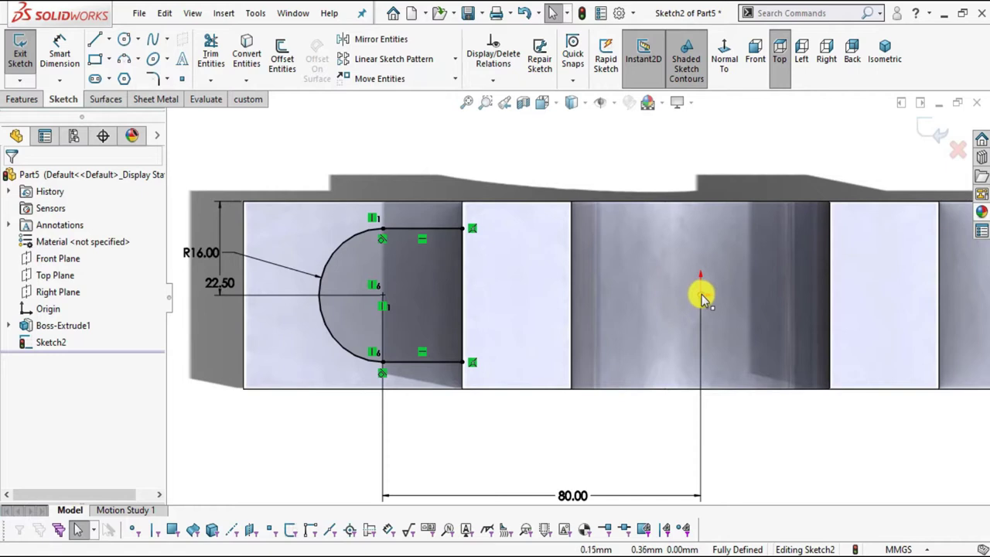
{"action": "scroll", "coordinate": [456, 285], "scroll_direction": "up", "scroll_amount": 3}
{"action": "scroll", "coordinate": [474, 312], "scroll_direction": "down", "scroll_amount": 2}
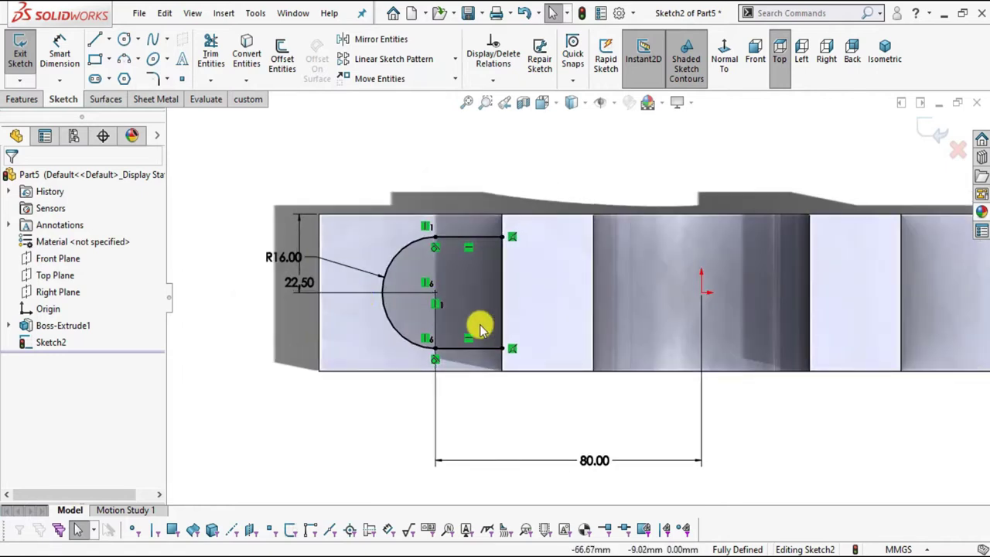
Step: Extrude the pad sketch on the left foot 3 mm upward, looking up and marking its height in the PDF drawing's front view
{"action": "scroll", "coordinate": [718, 325], "scroll_direction": "up", "scroll_amount": 1}
{"action": "scroll", "coordinate": [719, 296], "scroll_direction": "down", "scroll_amount": 2}
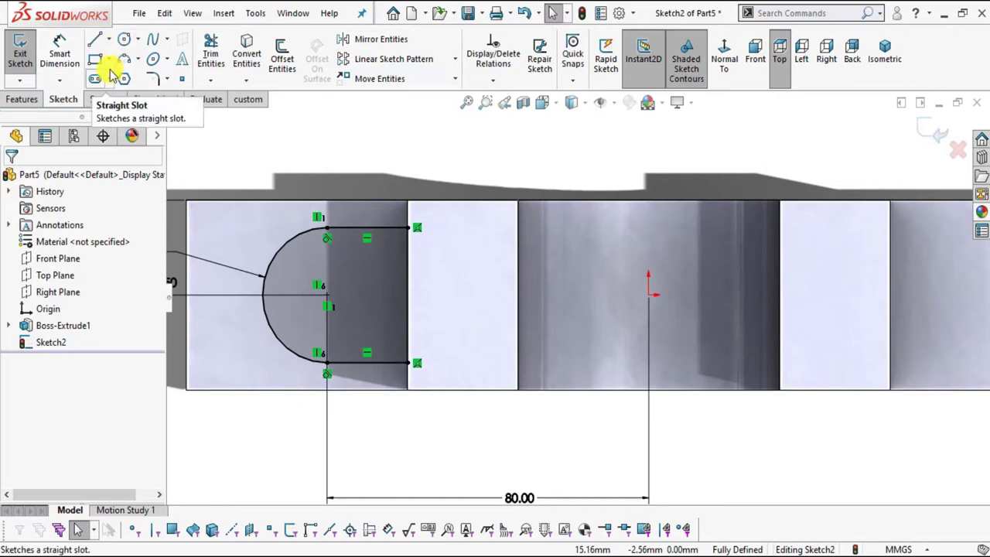
{"action": "key", "text": "alt+Tab"}
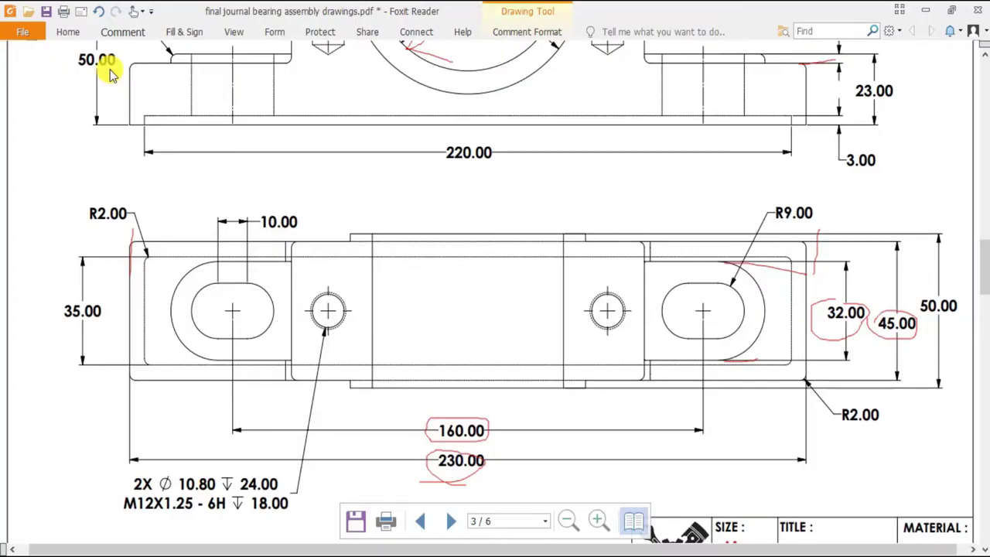
{"action": "key", "text": "alt+Tab"}
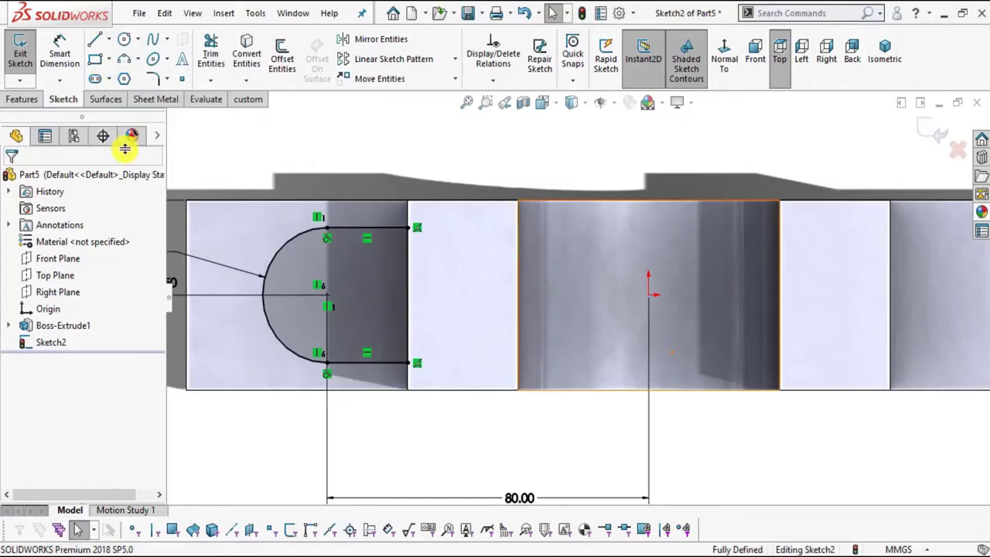
{"action": "left_click", "coordinate": [22, 101]}
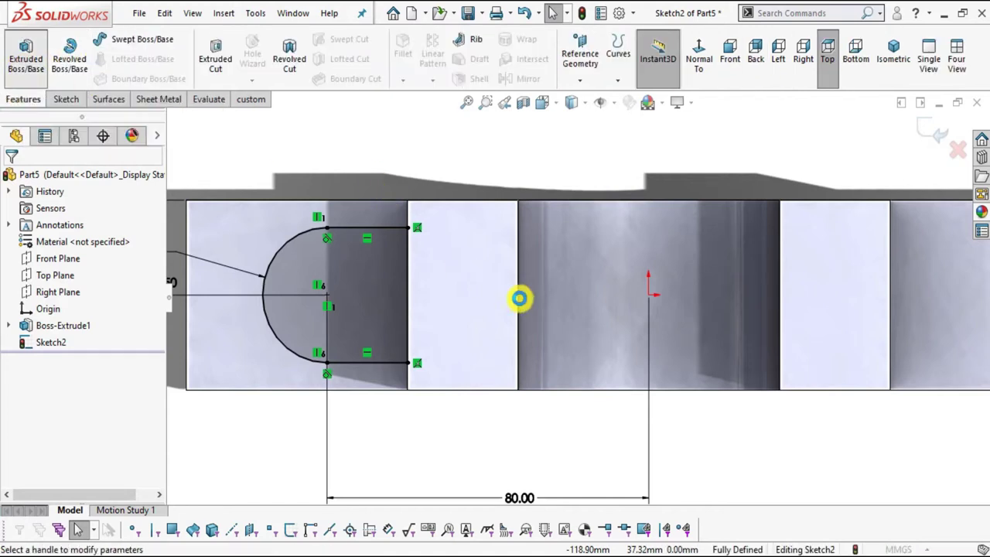
{"action": "key", "text": "e"}
{"action": "middle_click_drag", "start_coordinate": [525, 316], "coordinate": [541, 232]}
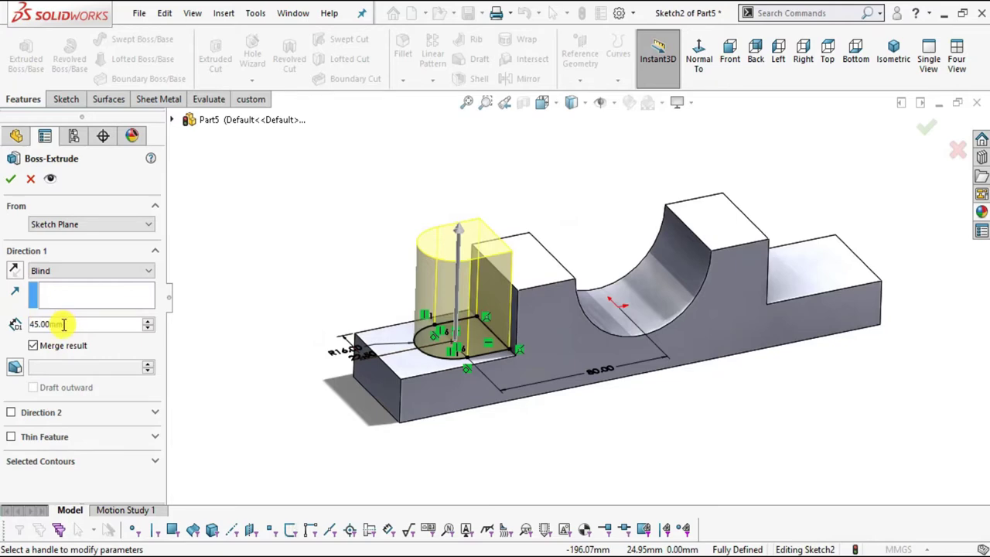
{"action": "key", "text": "alt+Tab"}
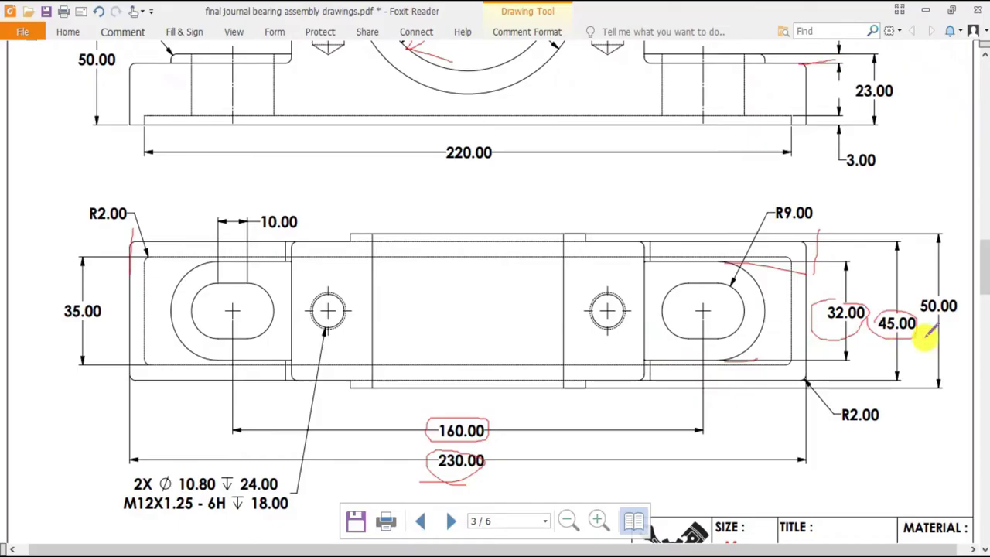
{"action": "scroll", "coordinate": [841, 378], "scroll_direction": "up", "scroll_amount": 3}
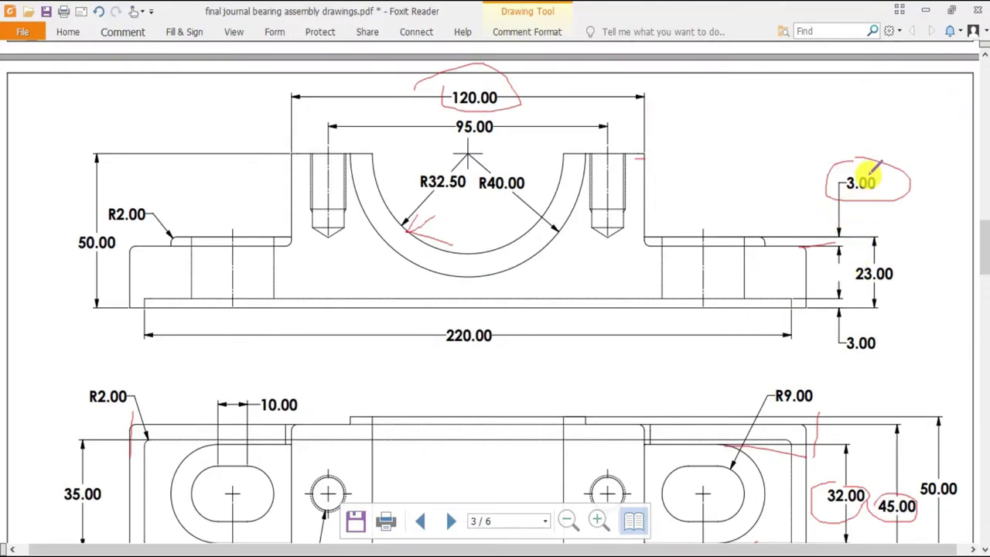
{"action": "left_click_drag", "start_coordinate": [851, 173], "coordinate": [827, 201]}
{"action": "mouse_move", "coordinate": [739, 205]}
{"action": "left_mouse_down"}
{"action": "mouse_move", "coordinate": [673, 261]}
{"action": "mouse_move", "coordinate": [784, 250]}
{"action": "mouse_move", "coordinate": [774, 272]}
{"action": "left_mouse_up"}
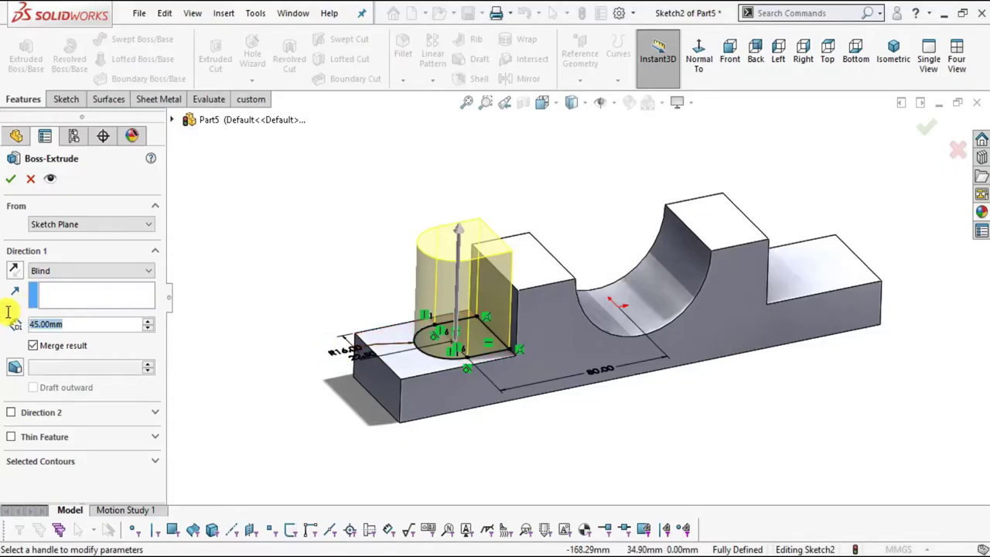
{"action": "type", "text": "3"}
{"action": "key", "text": "Return"}
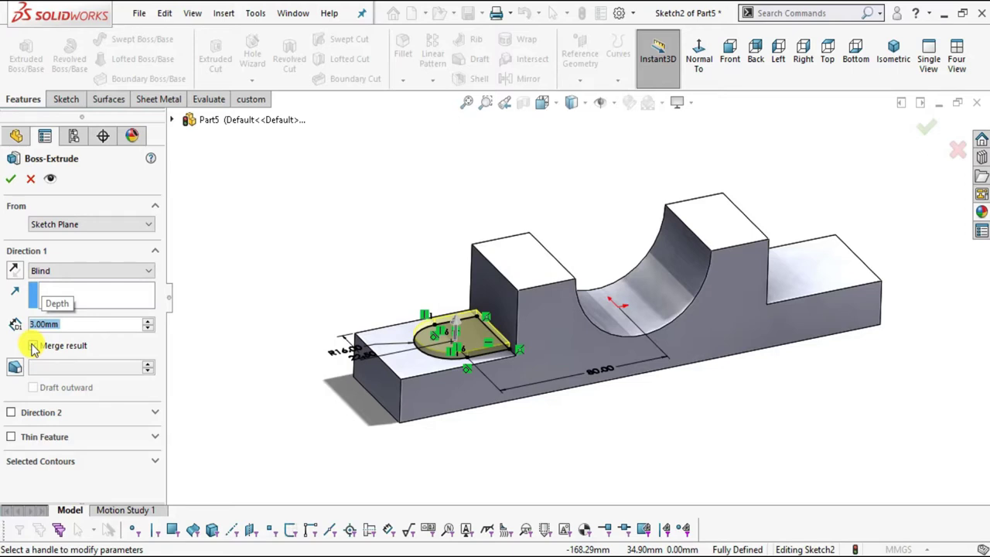
{"action": "left_click", "coordinate": [10, 181]}
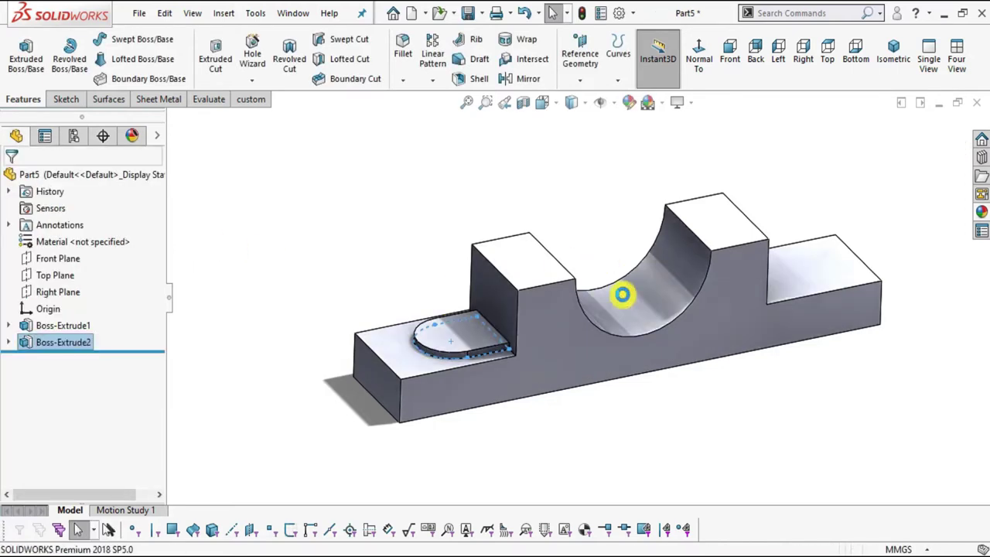
Step: Open a new sketch on the raised pad's upper face, viewed normal to it, after a glance at the PDF drawing
{"action": "left_click", "coordinate": [625, 397]}
{"action": "scroll", "coordinate": [570, 371], "scroll_direction": "down", "scroll_amount": 3}
{"action": "key", "text": "alt+Tab"}
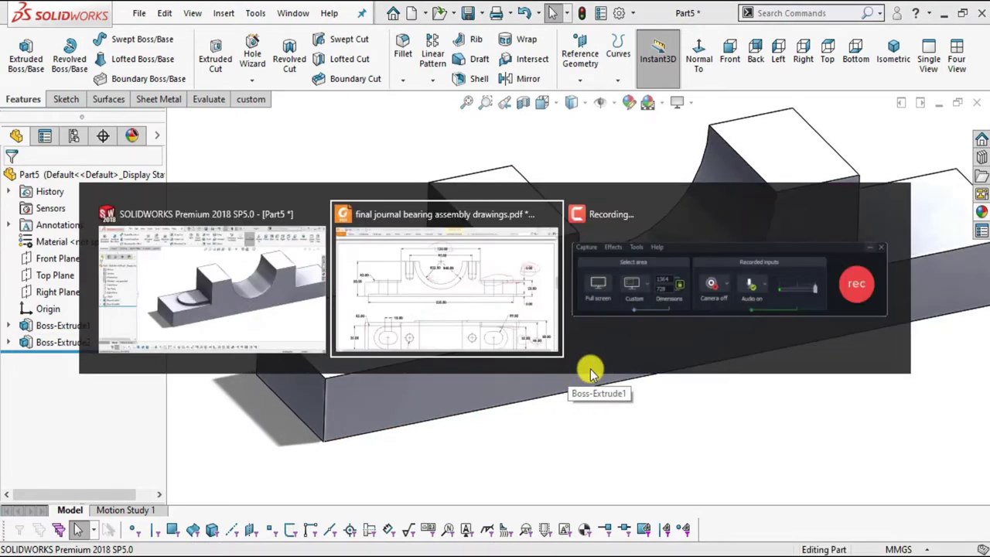
{"action": "scroll", "coordinate": [657, 425], "scroll_direction": "down", "scroll_amount": 3}
{"action": "key", "text": "alt+Tab"}
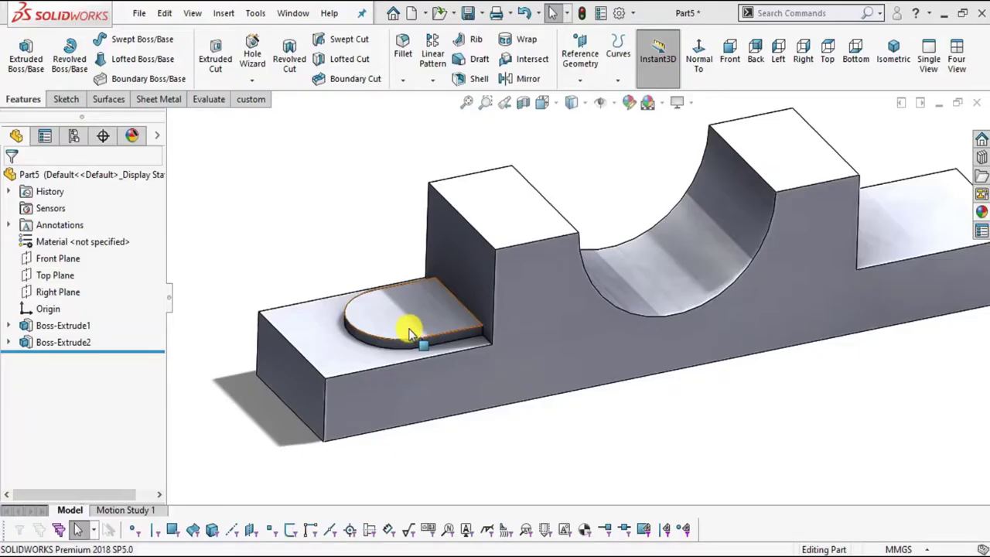
{"action": "left_click", "coordinate": [430, 316]}
{"action": "left_click", "coordinate": [552, 263]}
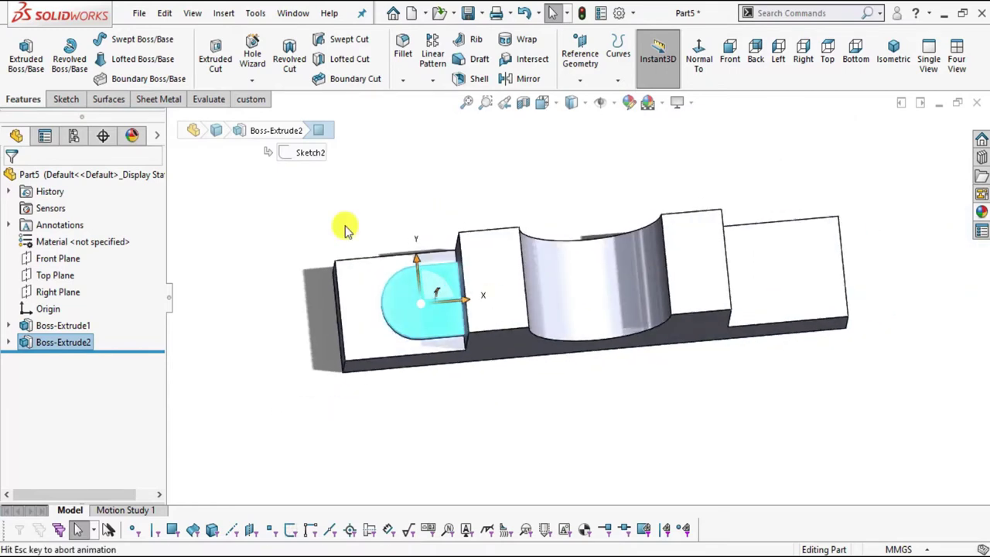
{"action": "left_click", "coordinate": [65, 99]}
{"action": "left_click", "coordinate": [22, 54]}
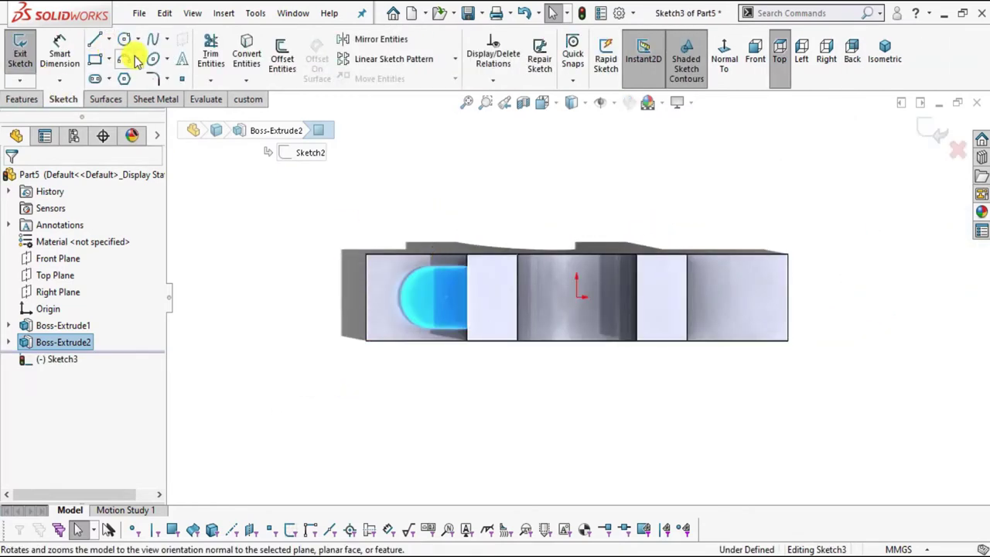
Step: Sketch a horizontal straight slot from the pad's arc center, about 16.5 mm between centers with end radius about 6.5 mm
{"action": "left_click", "coordinate": [98, 83]}
{"action": "scroll", "coordinate": [457, 328], "scroll_direction": "down", "scroll_amount": 5}
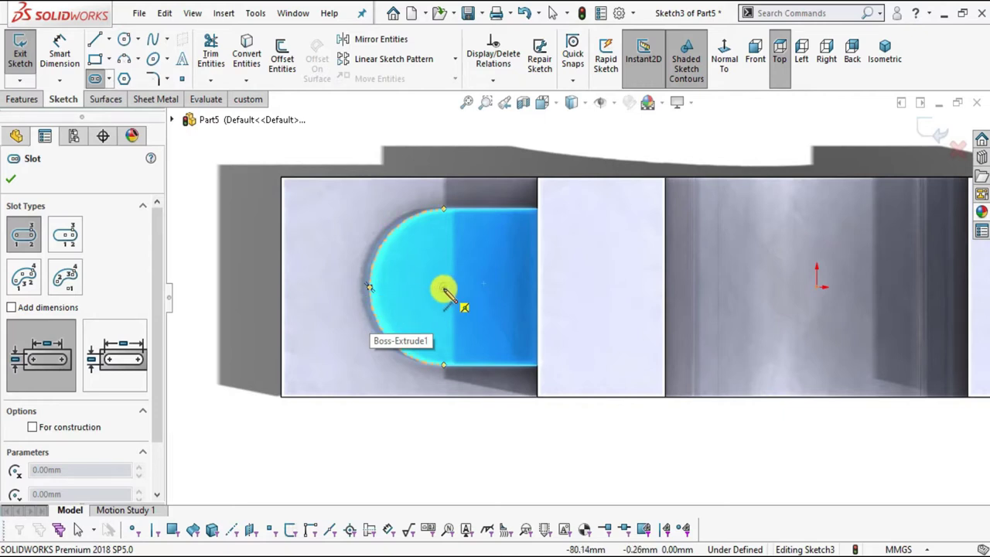
{"action": "left_click", "coordinate": [443, 288]}
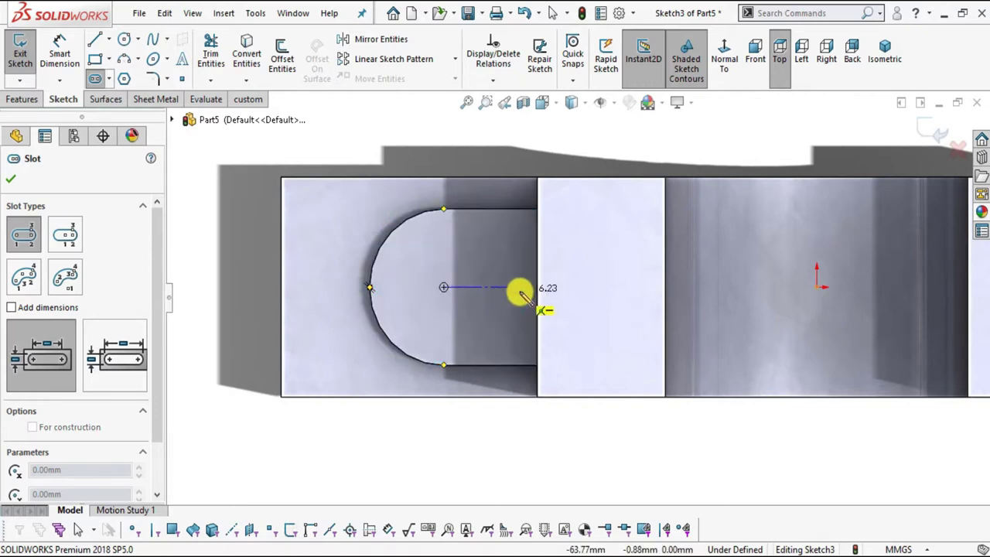
{"action": "left_click", "coordinate": [522, 290]}
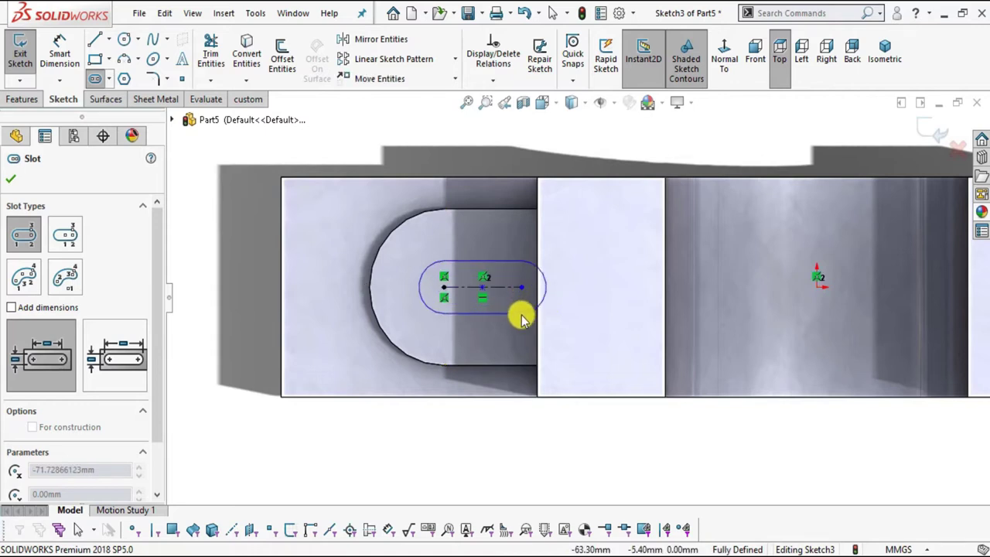
{"action": "left_click", "coordinate": [518, 321]}
{"action": "key", "text": "Escape"}
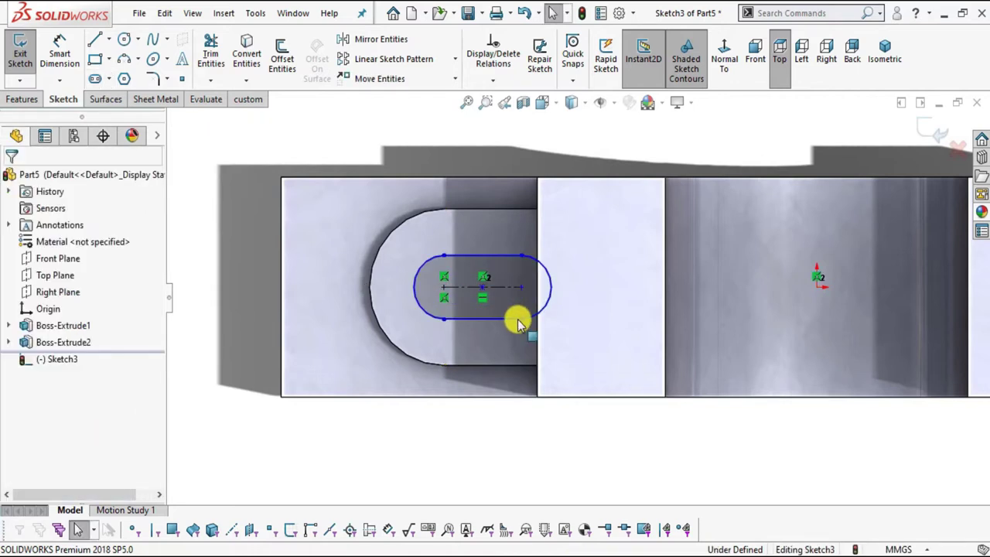
Step: Check the slot's center distance in the PDF drawing's top view, return to SOLIDWORKS and dimension it as 10 mm
{"action": "left_click", "coordinate": [61, 42]}
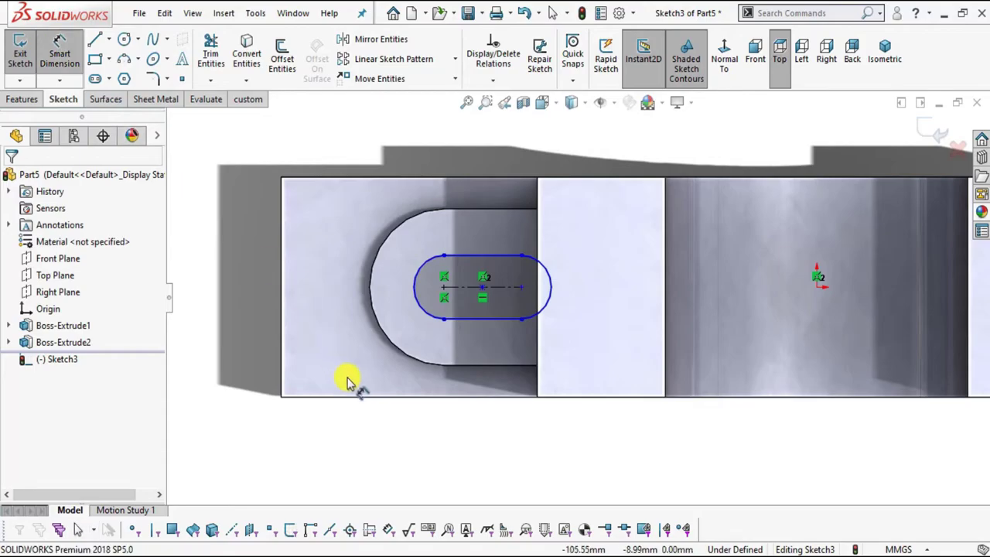
{"action": "key", "text": "alt+Tab"}
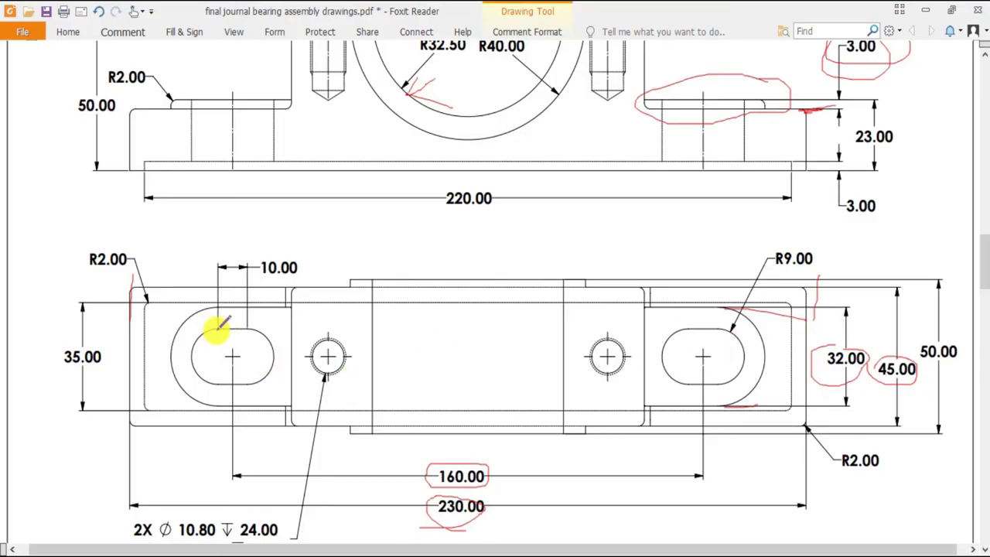
{"action": "key", "text": "alt+Tab"}
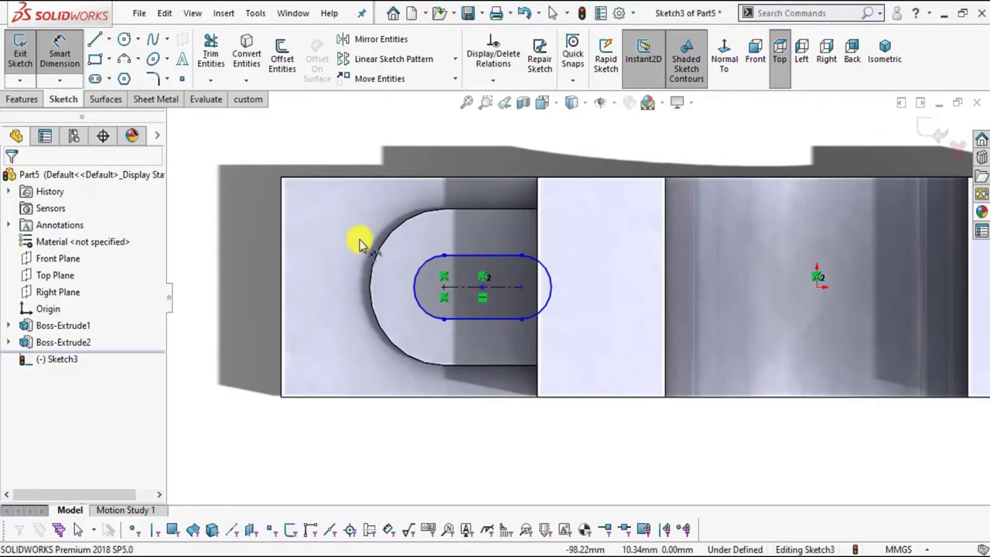
{"action": "left_click", "coordinate": [443, 288]}
{"action": "left_click", "coordinate": [519, 288]}
{"action": "left_click", "coordinate": [481, 168]}
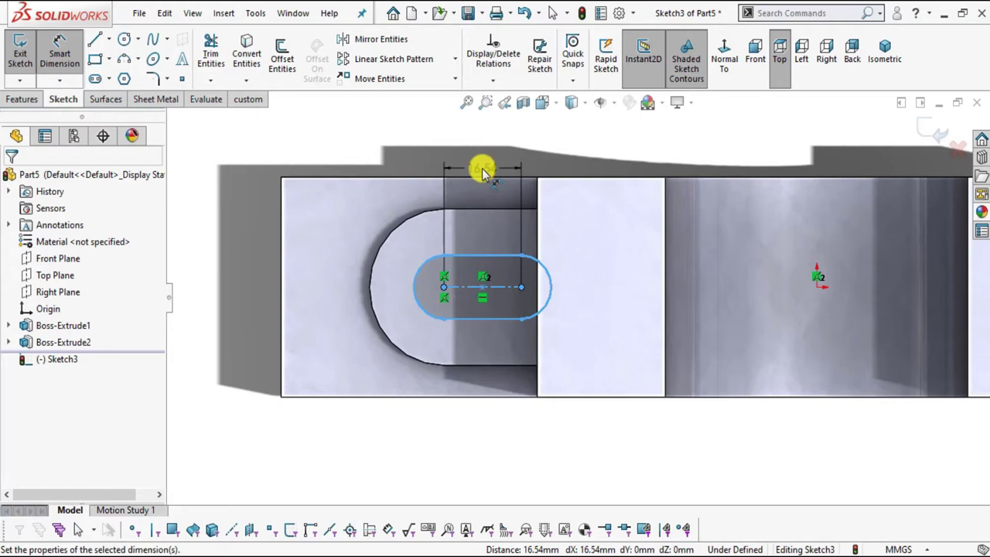
{"action": "type", "text": "10"}
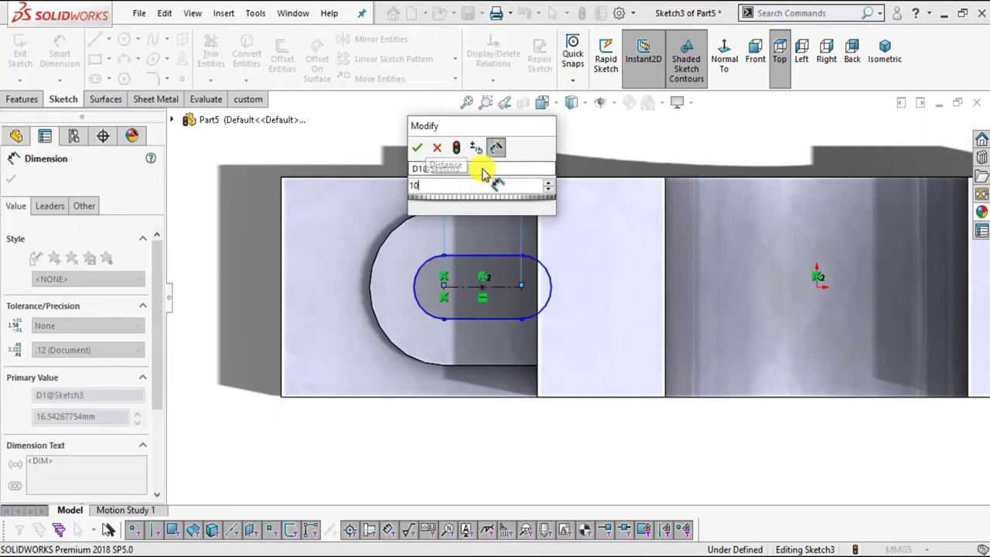
{"action": "key", "text": "Return"}
{"action": "left_click", "coordinate": [201, 214]}
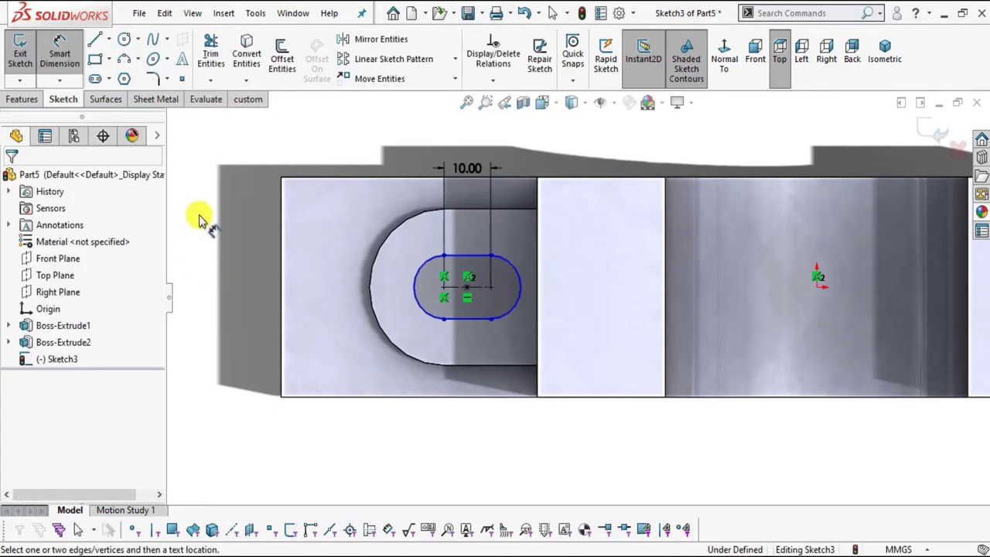
Step: Look up and mark the slot radius in the PDF drawing's top view, then dimension the slot's end arc as 9 mm in SOLIDWORKS
{"action": "key", "text": "alt+Tab"}
{"action": "scroll", "coordinate": [508, 370], "scroll_direction": "down", "scroll_amount": 1}
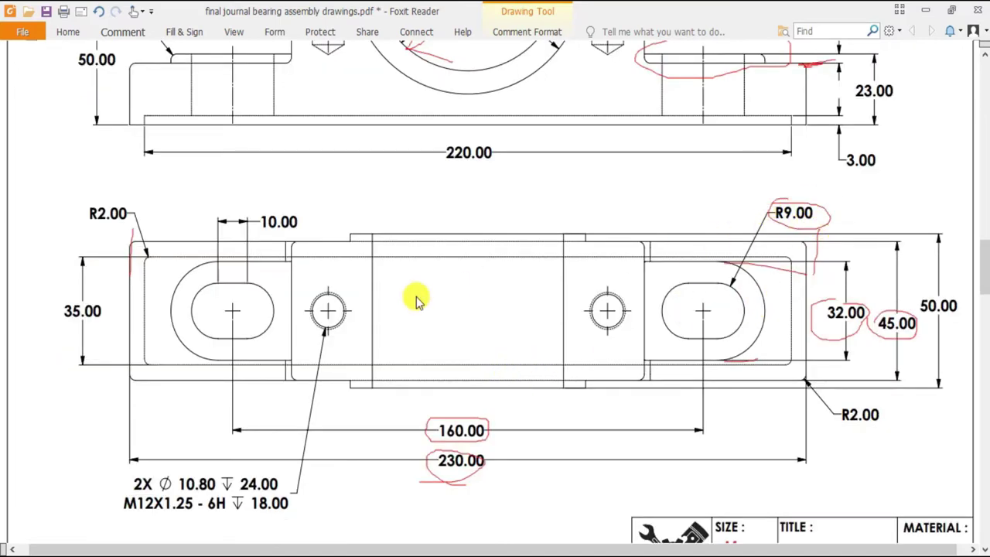
{"action": "key", "text": "alt+Tab"}
{"action": "left_click", "coordinate": [395, 241]}
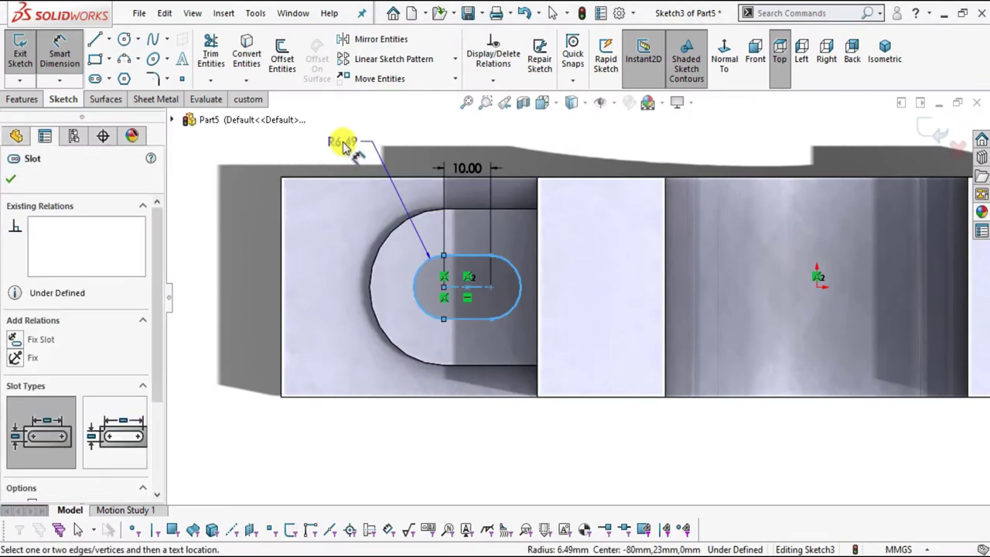
{"action": "left_click", "coordinate": [342, 148]}
{"action": "type", "text": "9"}
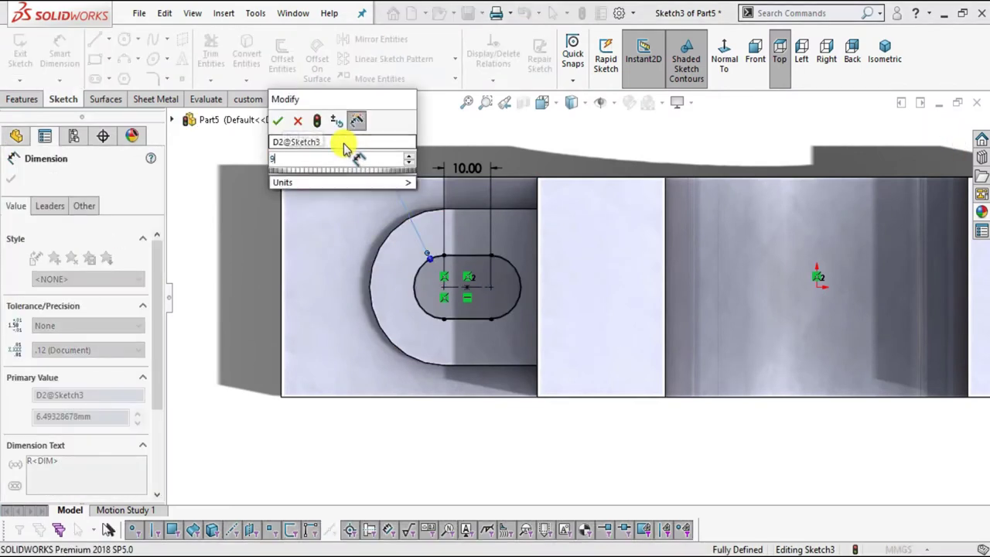
{"action": "key", "text": "Return"}
{"action": "key", "text": "Escape"}
{"action": "key", "text": "Escape"}
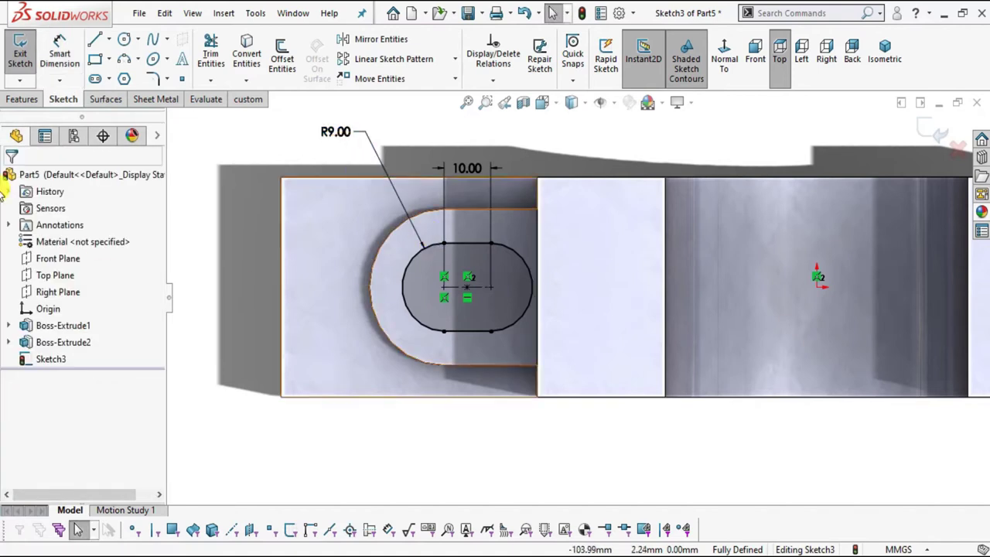
Step: Cut the slot profile through the pad and foot with Extruded Cut set to Through All - Both
{"action": "left_click", "coordinate": [14, 99]}
{"action": "left_click", "coordinate": [216, 62]}
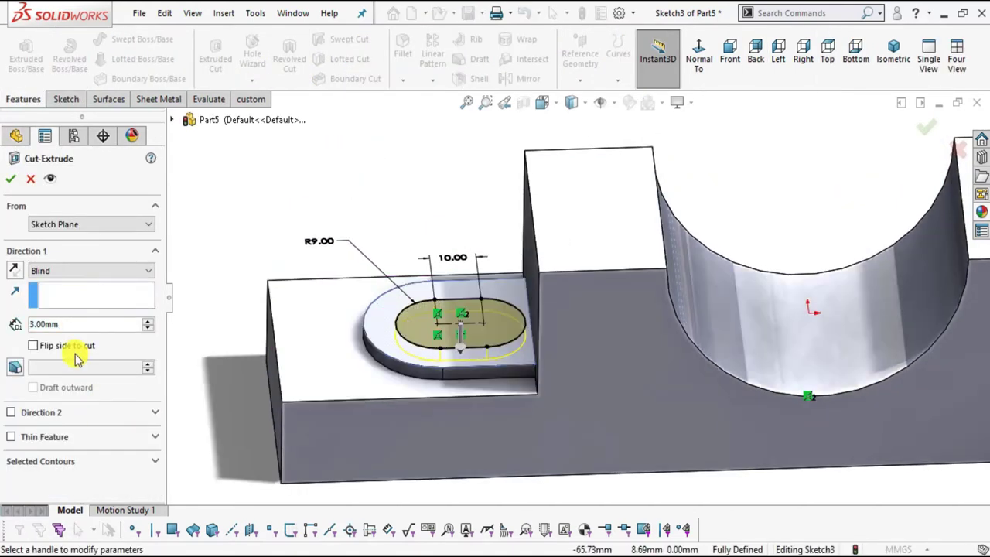
{"action": "left_click", "coordinate": [80, 303]}
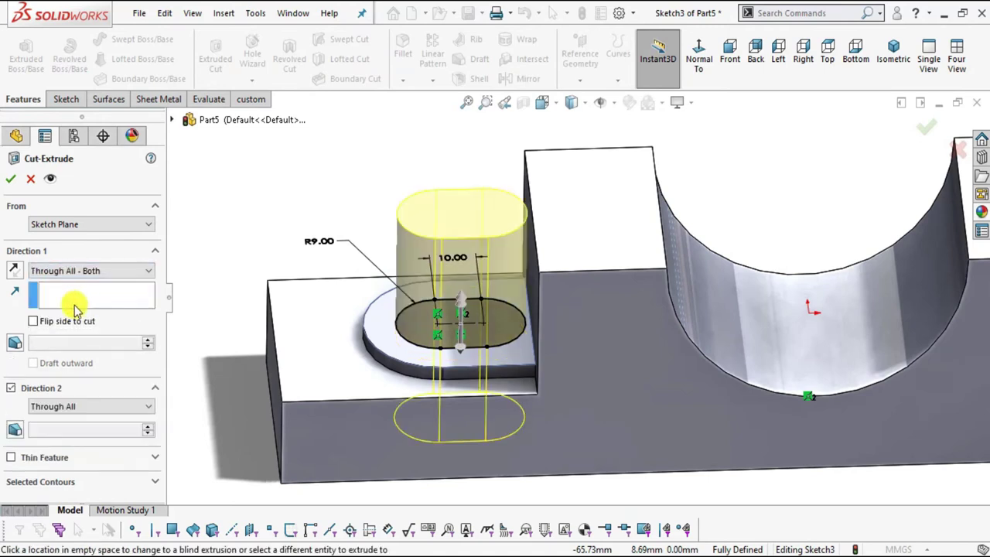
{"action": "left_click", "coordinate": [9, 178]}
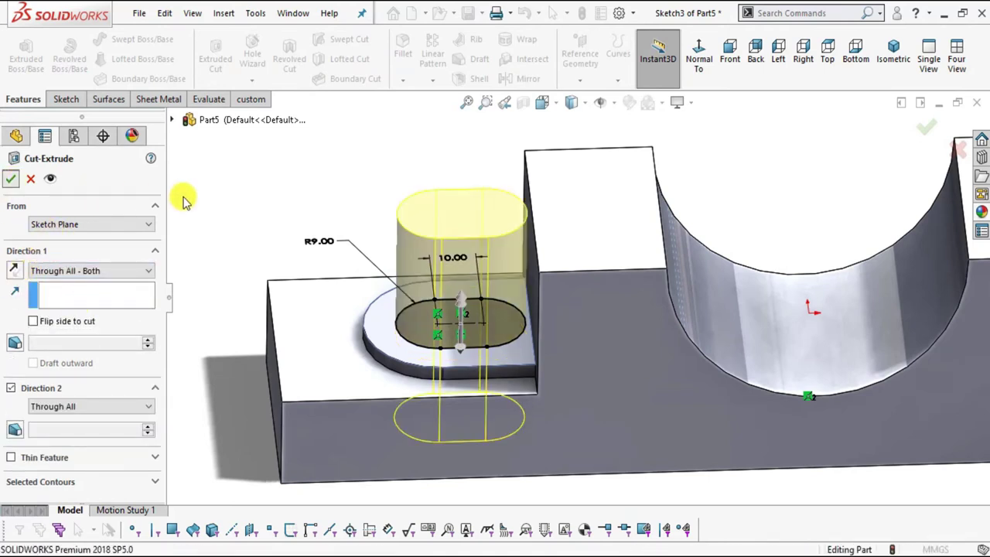
{"action": "left_click", "coordinate": [469, 313]}
{"action": "middle_click_drag", "start_coordinate": [469, 313], "coordinate": [564, 352]}
{"action": "scroll", "coordinate": [649, 333], "scroll_direction": "down", "scroll_amount": 5}
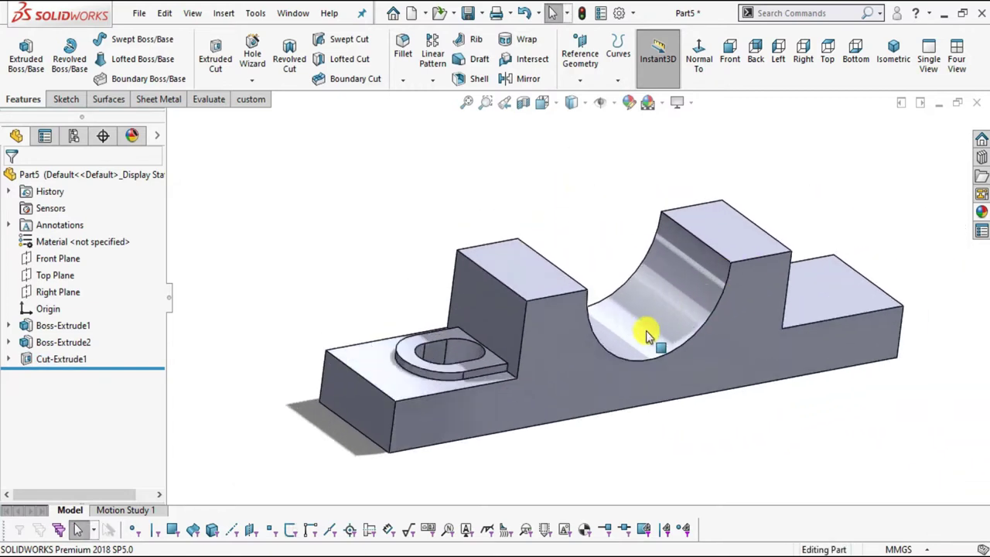
Step: Mirror the left foot's slot cut and raised pad (Cut-Extrude1 and Boss-Extrude2) about the Right Plane
{"action": "left_click", "coordinate": [46, 293]}
{"action": "middle_click_drag", "start_coordinate": [642, 374], "coordinate": [636, 411]}
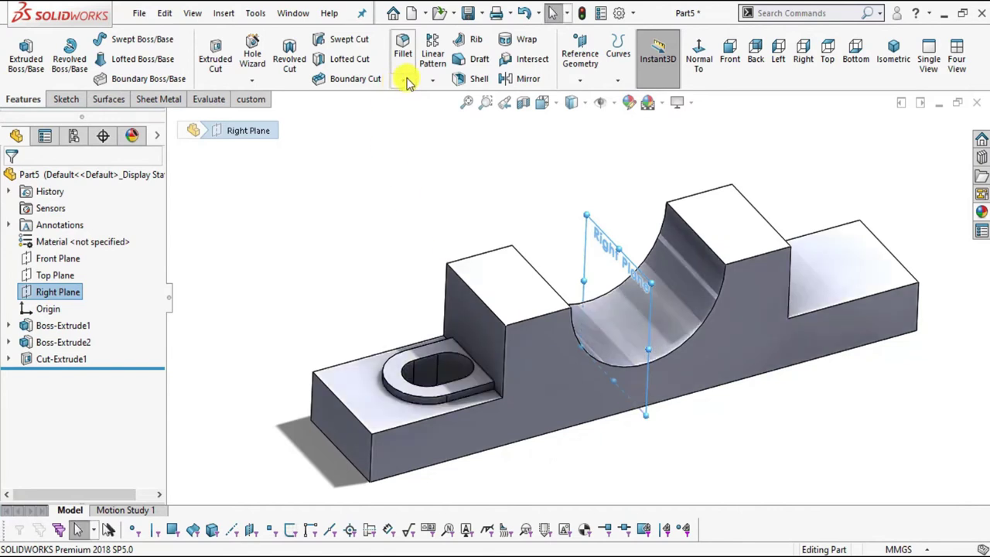
{"action": "left_click", "coordinate": [514, 78]}
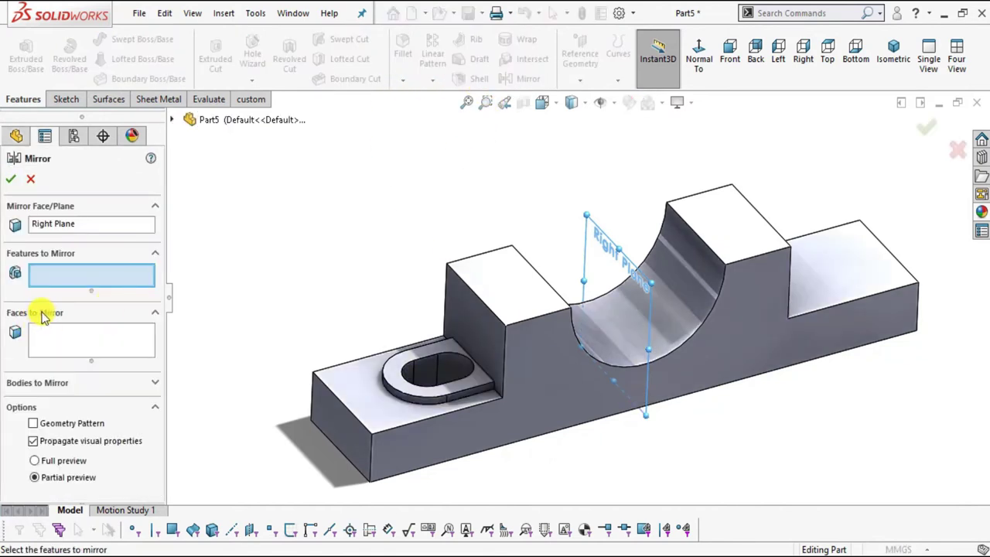
{"action": "left_click", "coordinate": [172, 121]}
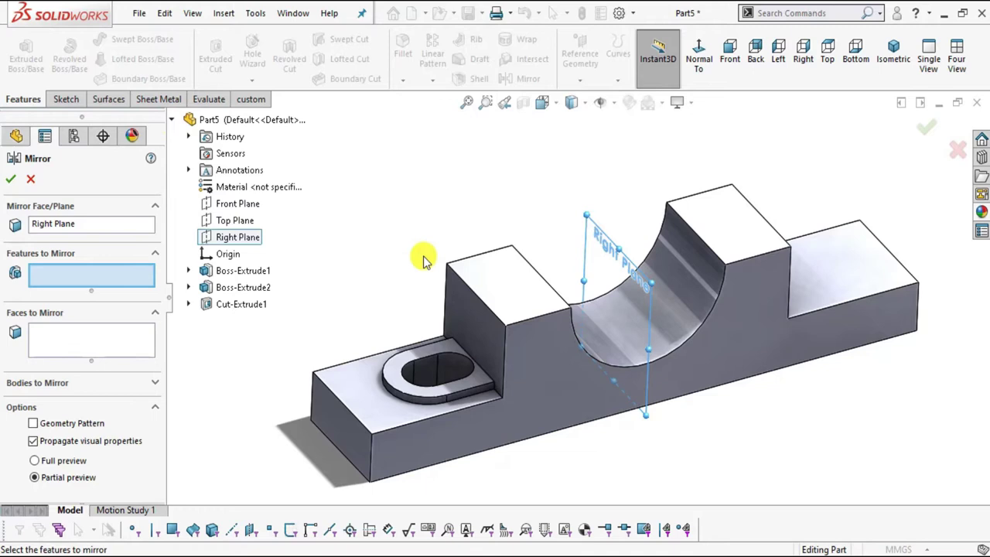
{"action": "key", "text": "z"}
{"action": "left_click", "coordinate": [248, 305]}
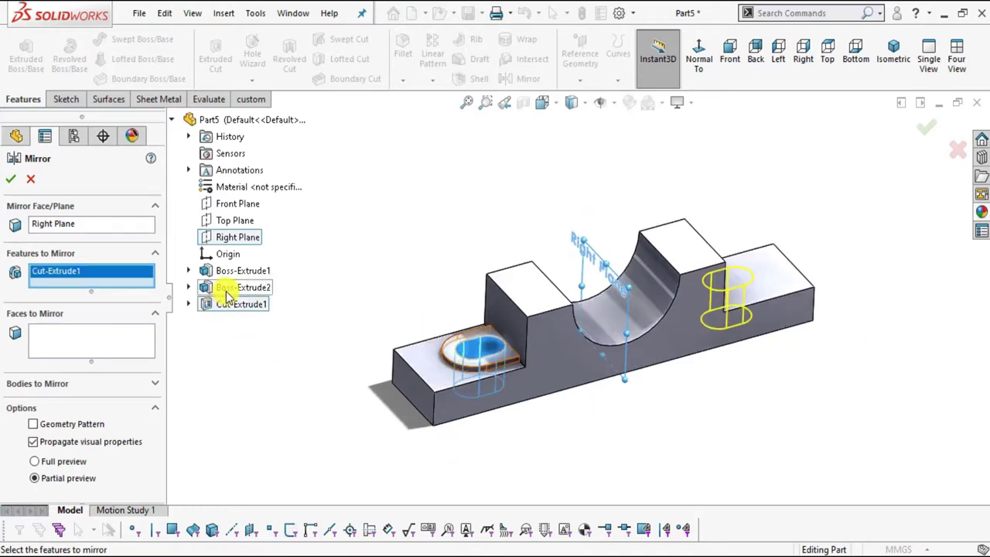
{"action": "left_click", "coordinate": [230, 290]}
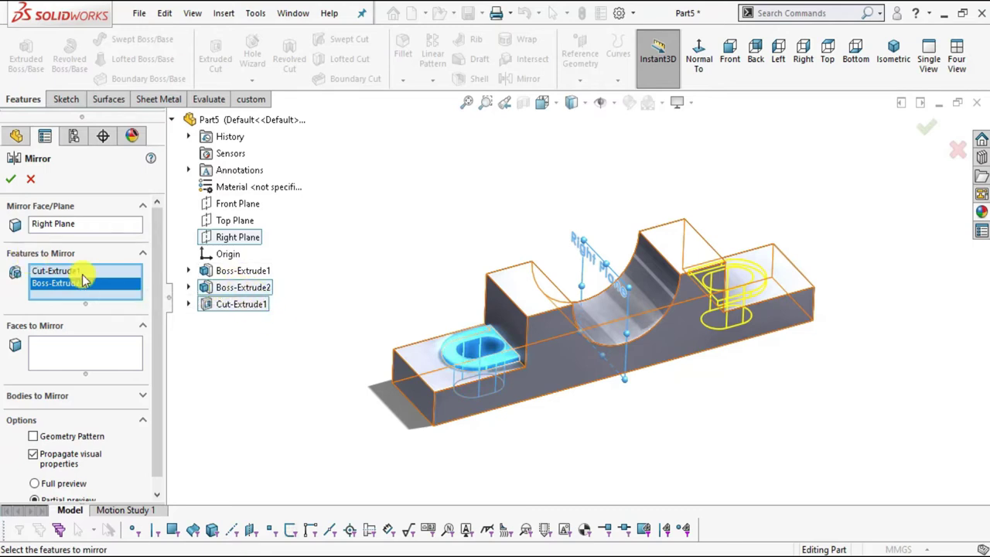
{"action": "middle_click_drag", "start_coordinate": [573, 309], "coordinate": [707, 386]}
{"action": "left_click", "coordinate": [11, 179]}
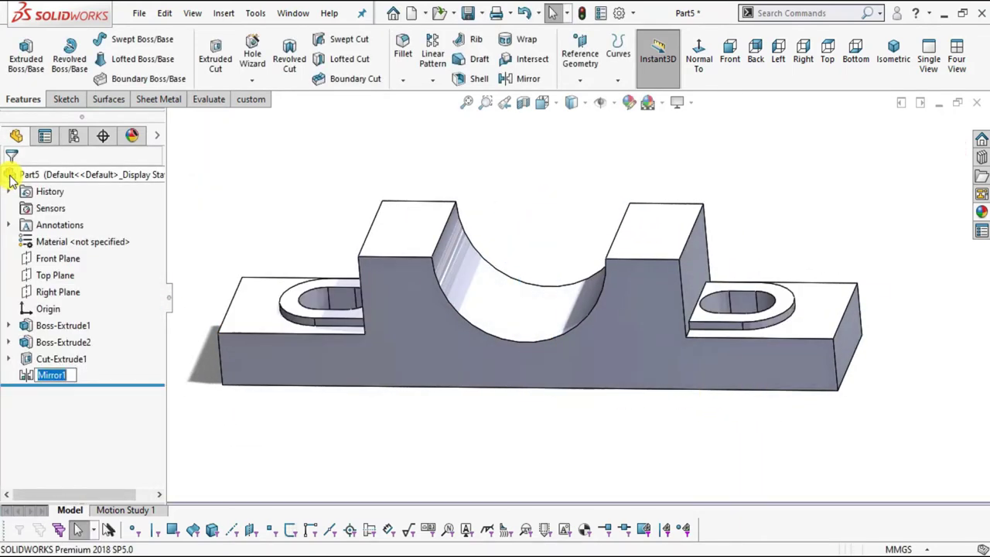
{"action": "middle_click_drag", "start_coordinate": [594, 382], "coordinate": [567, 373]}
Step: Check and mark the rounded edges of the foot and pad in the PDF's assembly view, then return to SOLIDWORKS
{"action": "key", "text": "alt+Tab"}
{"action": "scroll", "coordinate": [565, 371], "scroll_direction": "up", "scroll_amount": 6}
{"action": "left_click_drag", "start_coordinate": [422, 236], "coordinate": [382, 271]}
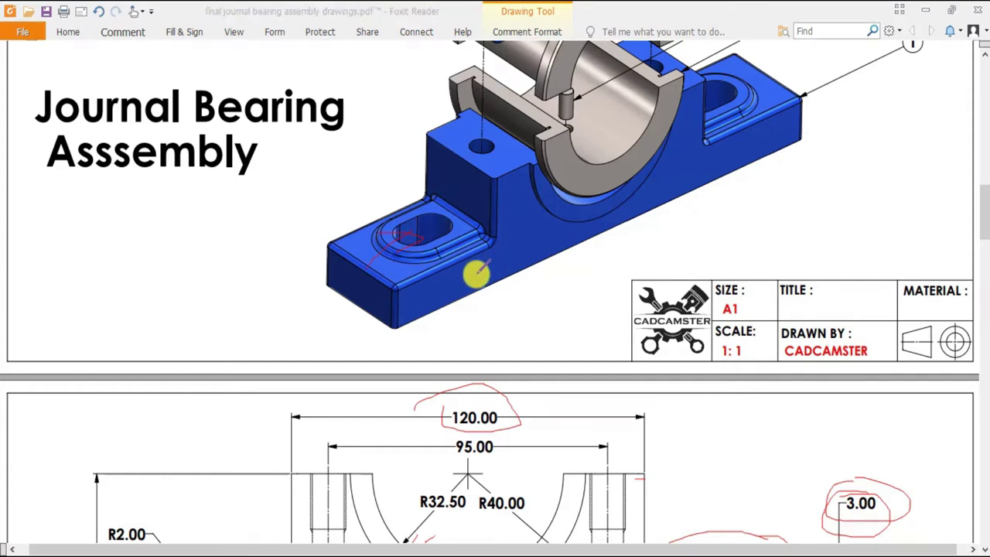
{"action": "key", "text": "alt+Tab"}
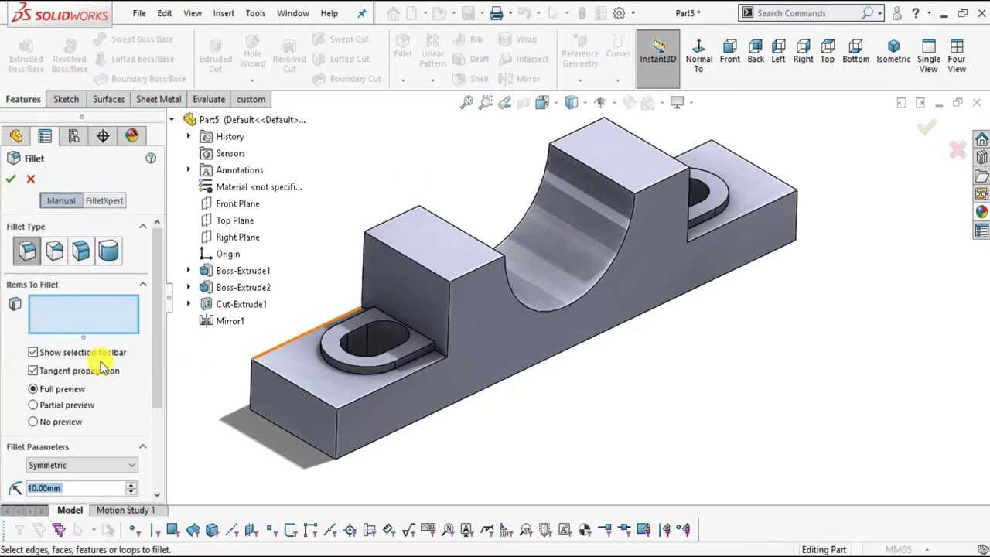
Step: Set up a 2 mm fillet on the left foot's three outer top edges and the raised pad's upper edge
{"action": "type", "text": "2"}
{"action": "key", "text": "Return"}
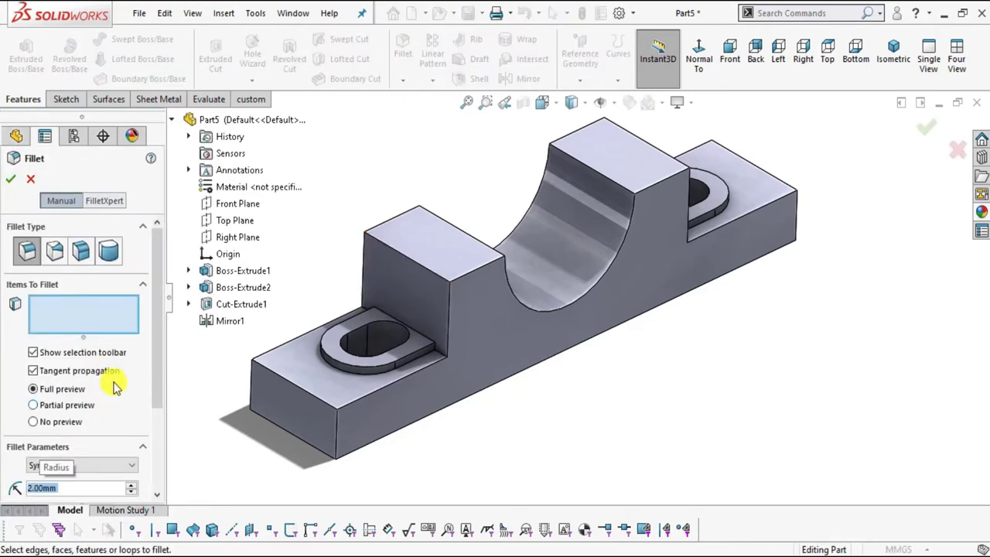
{"action": "left_click", "coordinate": [356, 398]}
{"action": "left_click", "coordinate": [356, 402]}
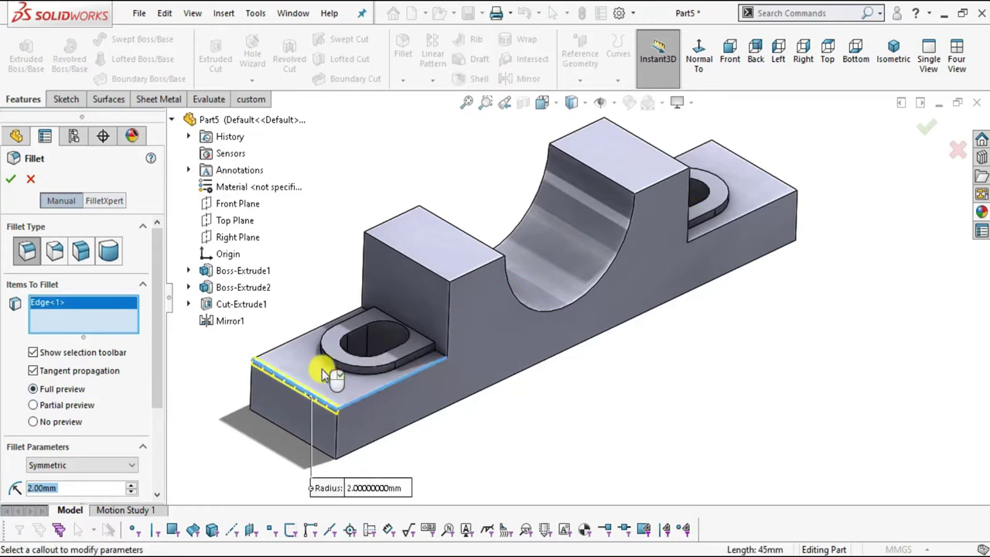
{"action": "left_click", "coordinate": [287, 344]}
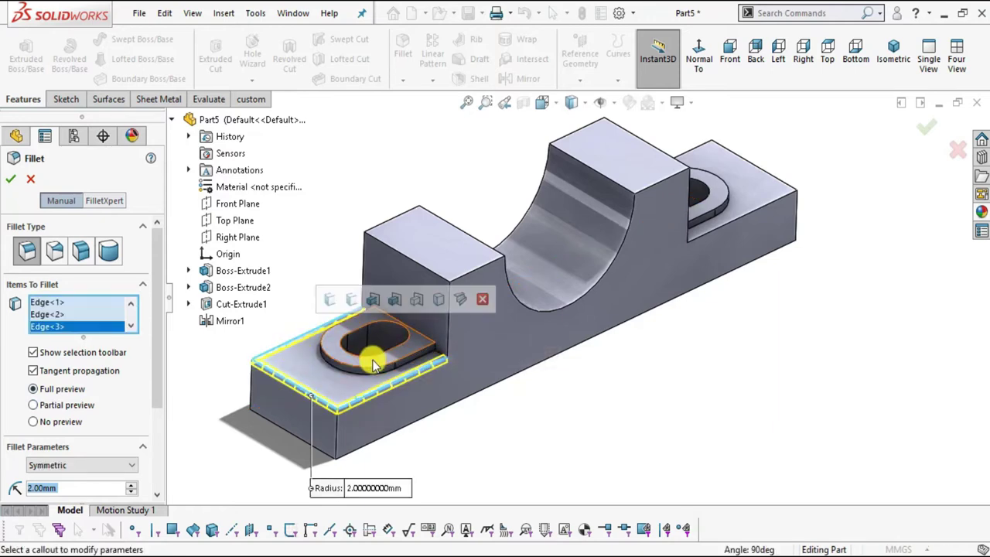
{"action": "scroll", "coordinate": [360, 365], "scroll_direction": "down", "scroll_amount": 3}
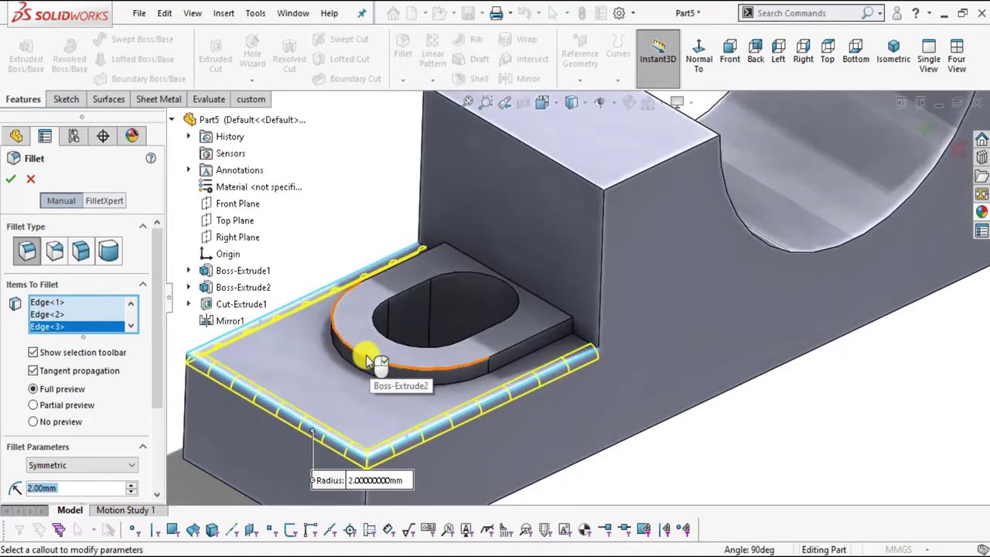
{"action": "left_click", "coordinate": [367, 360]}
{"action": "scroll", "coordinate": [491, 380], "scroll_direction": "down", "scroll_amount": 4}
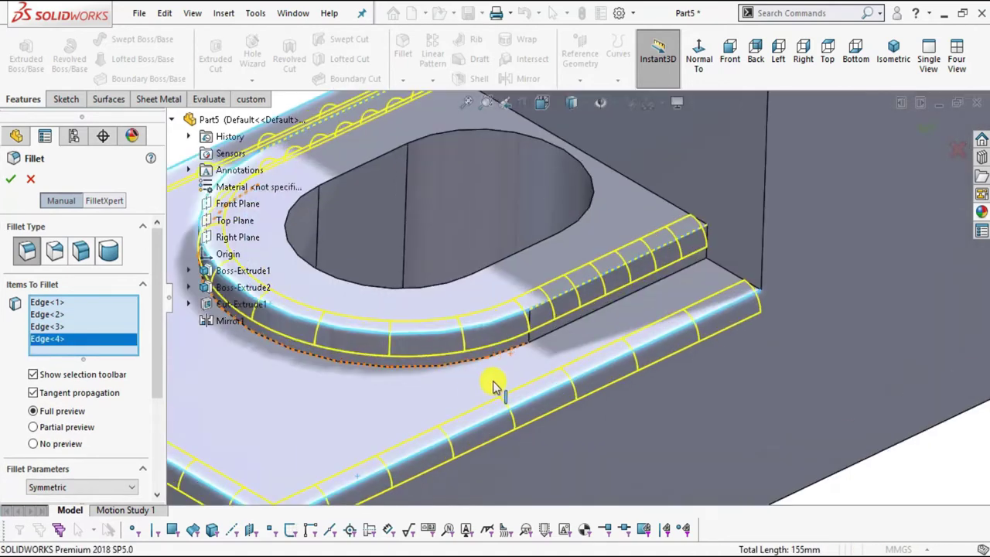
{"action": "left_click", "coordinate": [492, 358]}
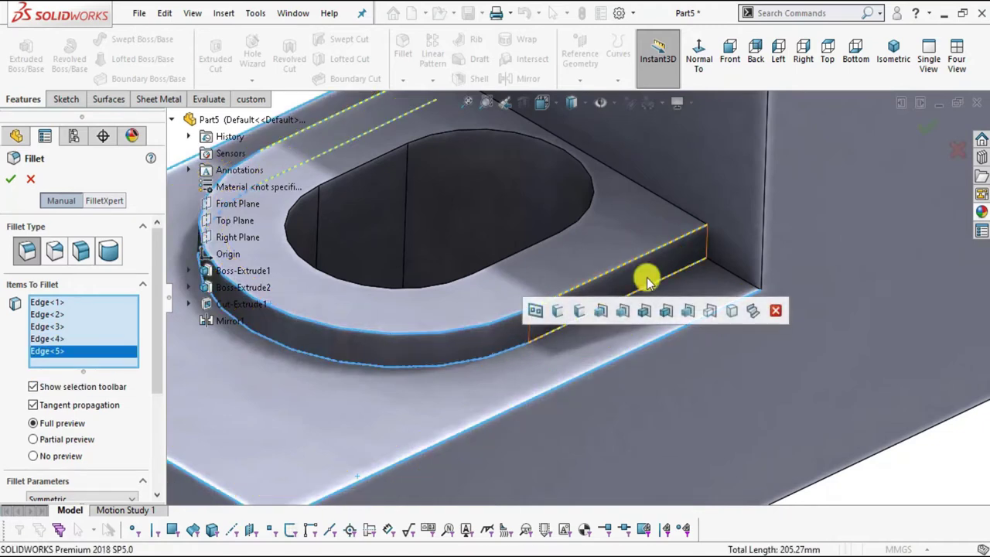
{"action": "right_click", "coordinate": [41, 357]}
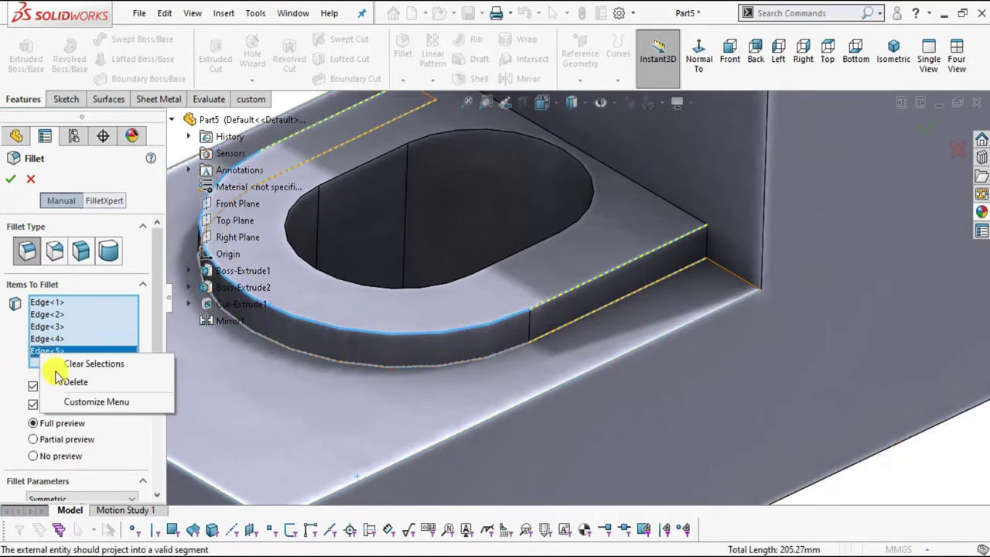
{"action": "left_click", "coordinate": [77, 380]}
Step: Add the left upright block's two outer vertical edges to the 2 mm fillet and apply it
{"action": "scroll", "coordinate": [656, 259], "scroll_direction": "up", "scroll_amount": 3}
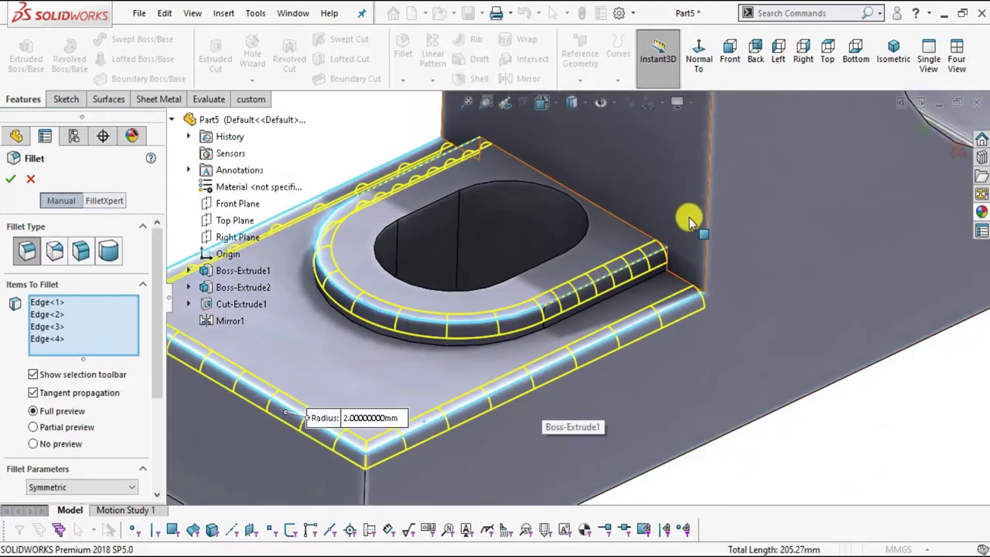
{"action": "left_click", "coordinate": [705, 215]}
{"action": "scroll", "coordinate": [665, 326], "scroll_direction": "up", "scroll_amount": 3}
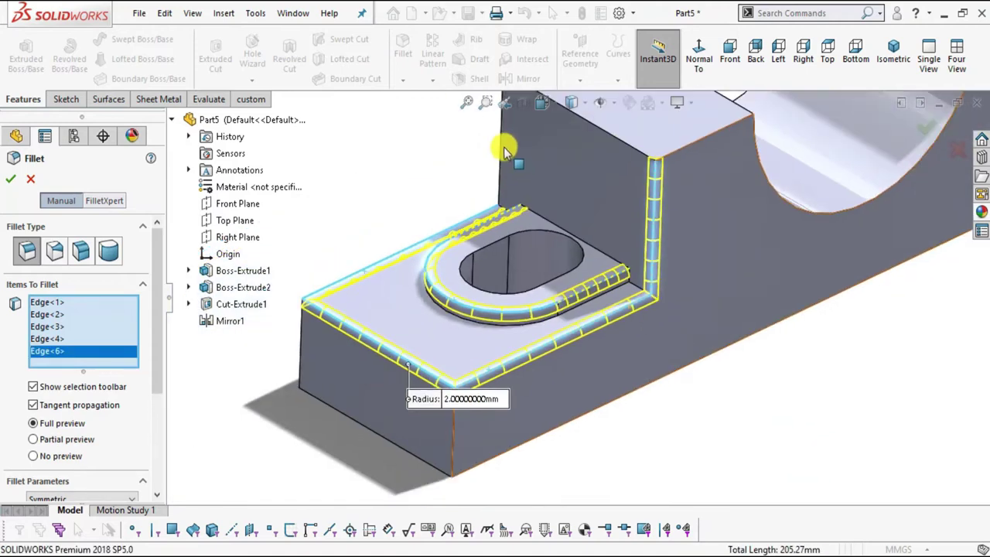
{"action": "left_click", "coordinate": [499, 147]}
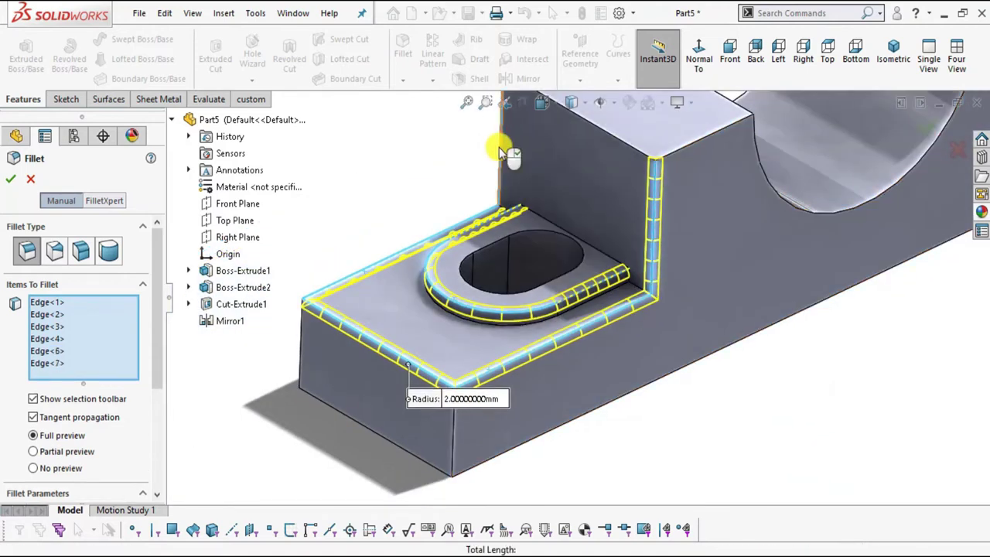
{"action": "left_click", "coordinate": [11, 182]}
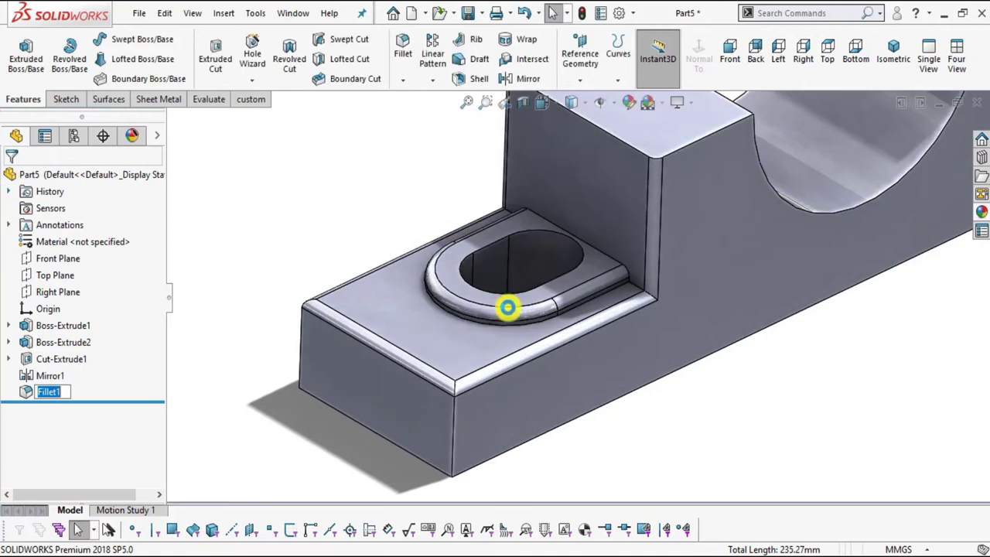
Step: Fillet the edge where the left raised pad meets the foot with a 2 mm radius
{"action": "scroll", "coordinate": [549, 298], "scroll_direction": "down", "scroll_amount": 4}
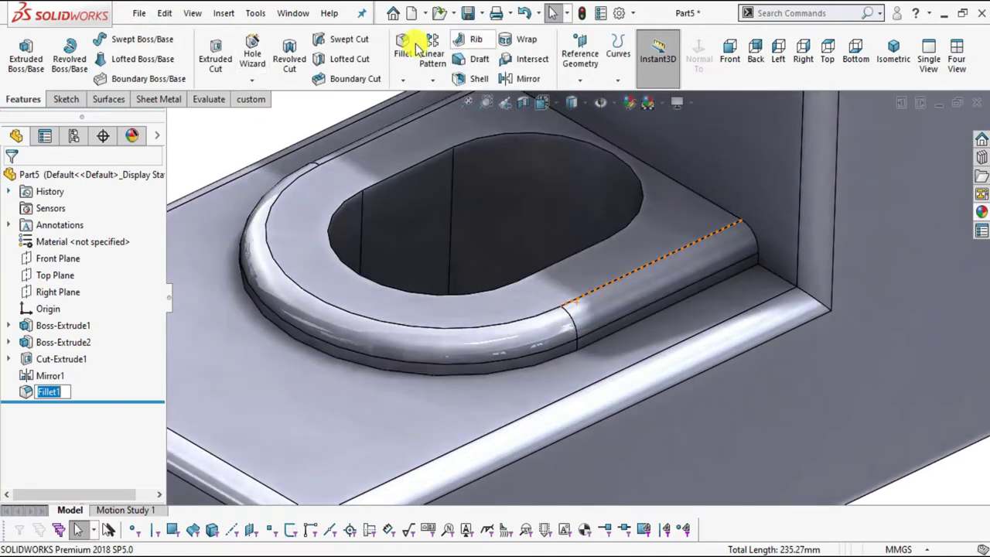
{"action": "left_click", "coordinate": [409, 75]}
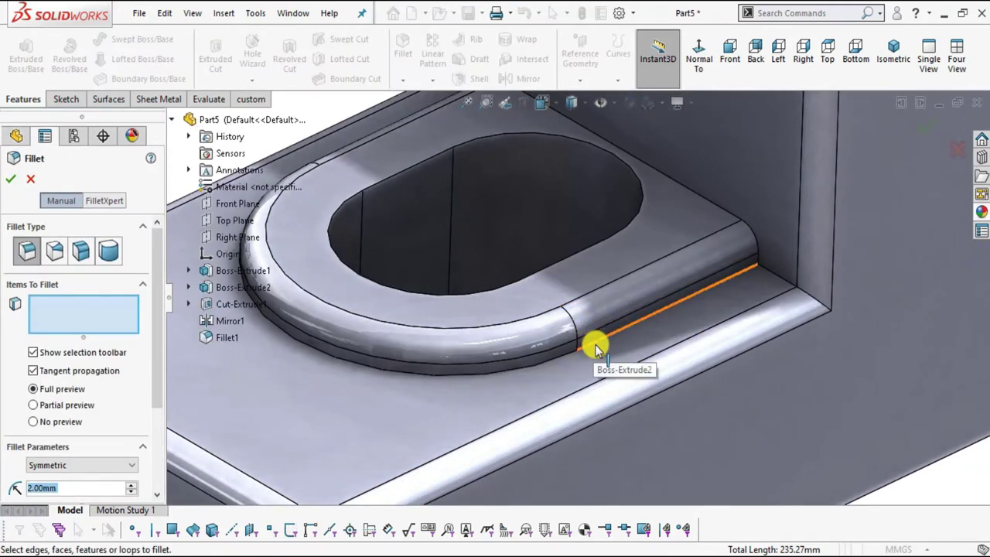
{"action": "left_click", "coordinate": [593, 345]}
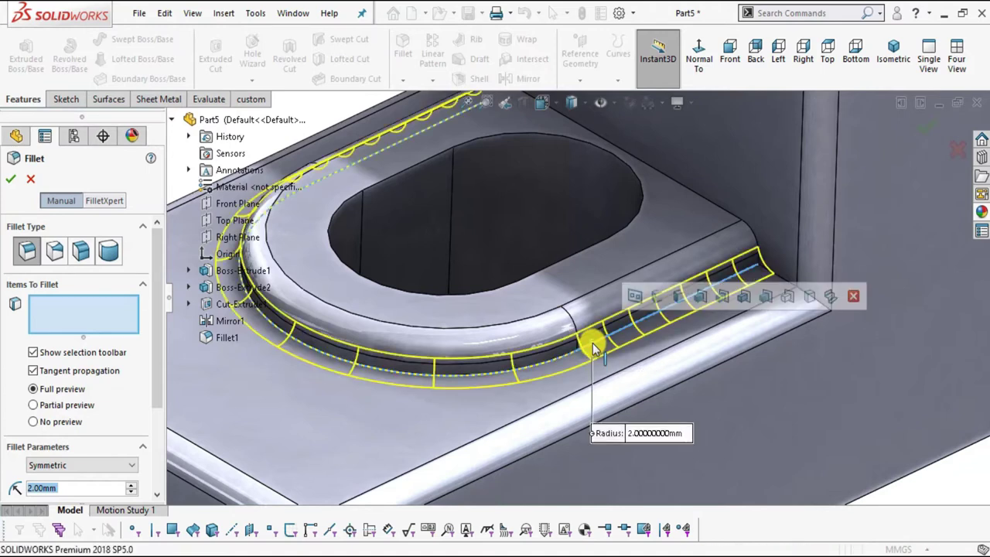
{"action": "left_click", "coordinate": [12, 180]}
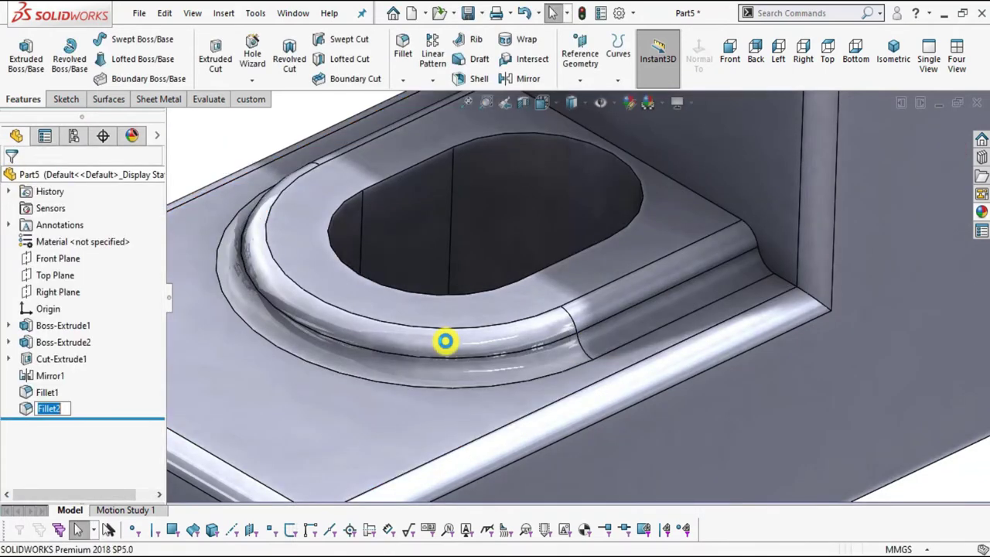
Step: Try to mirror Fillet1 and Fillet2 from the left foot about the Right Plane
{"action": "scroll", "coordinate": [444, 344], "scroll_direction": "up", "scroll_amount": 4}
{"action": "scroll", "coordinate": [446, 364], "scroll_direction": "up", "scroll_amount": 3}
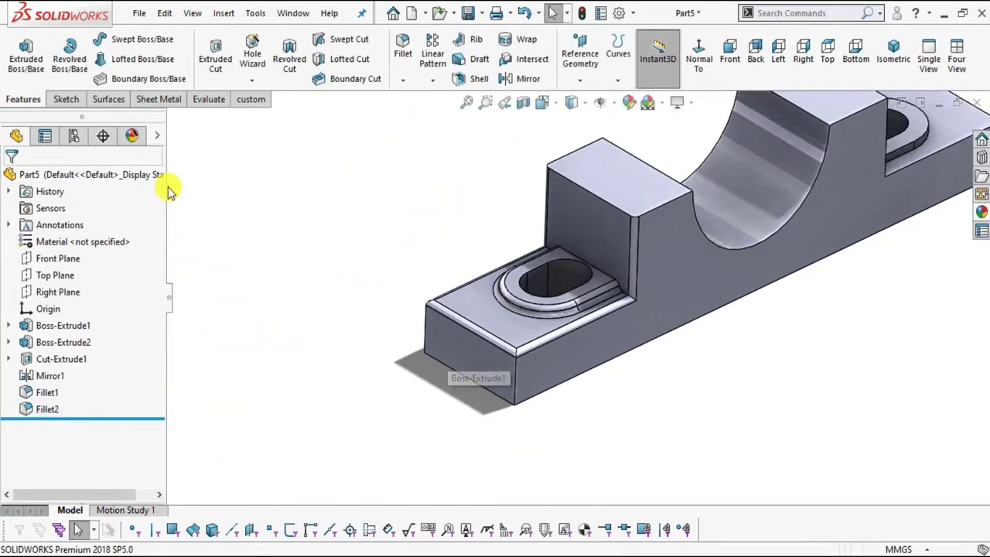
{"action": "scroll", "coordinate": [662, 221], "scroll_direction": "down", "scroll_amount": 4}
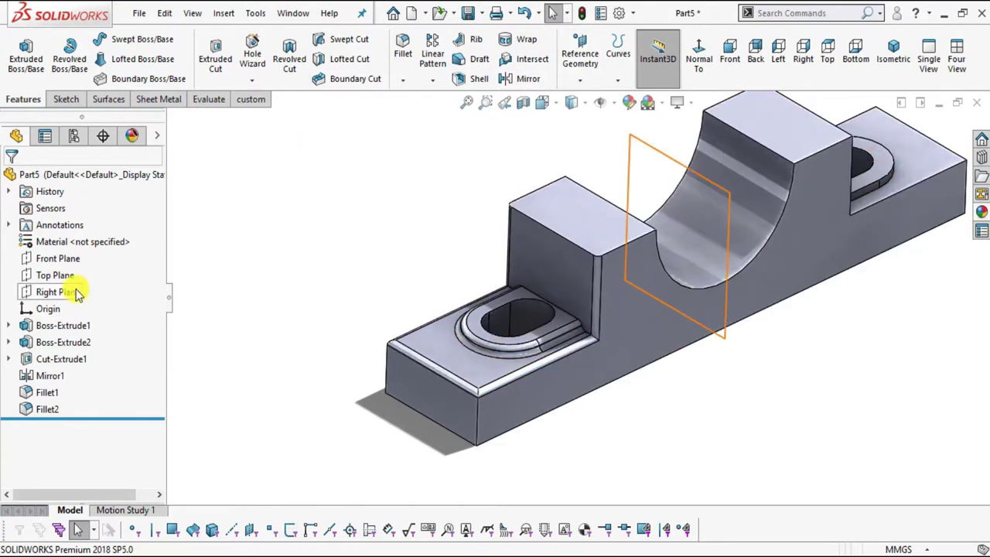
{"action": "left_click", "coordinate": [62, 294]}
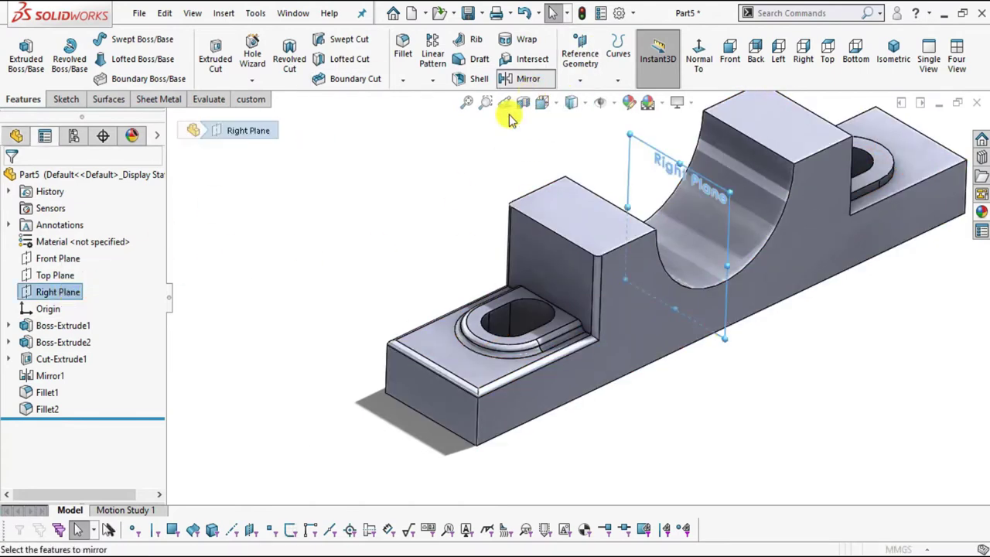
{"action": "left_click", "coordinate": [523, 78]}
{"action": "left_click", "coordinate": [226, 337]}
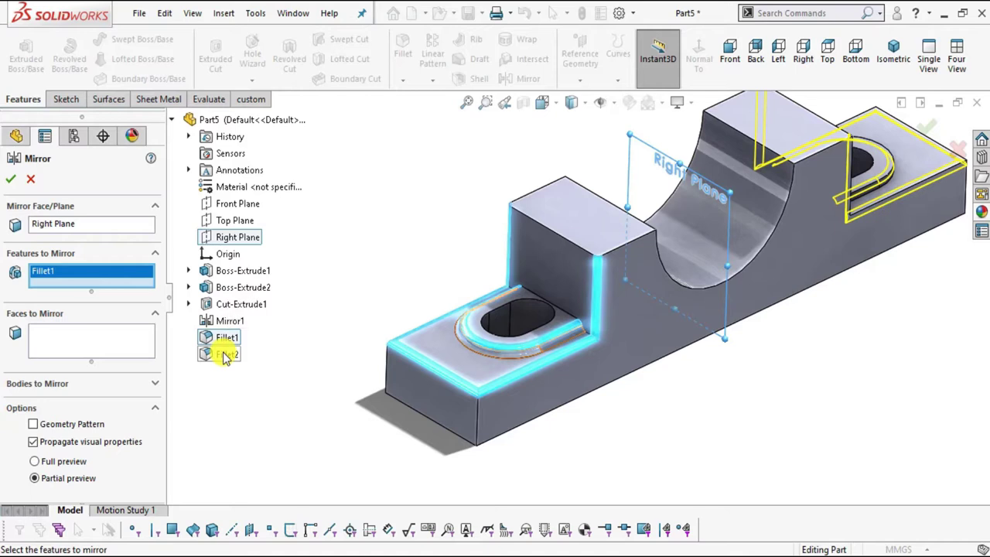
{"action": "left_click", "coordinate": [226, 354]}
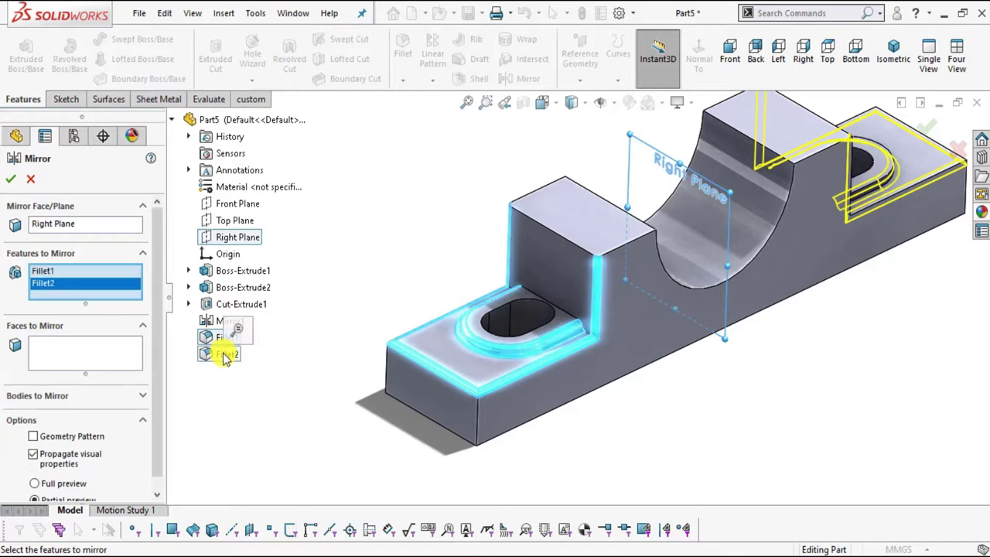
{"action": "left_click", "coordinate": [12, 179]}
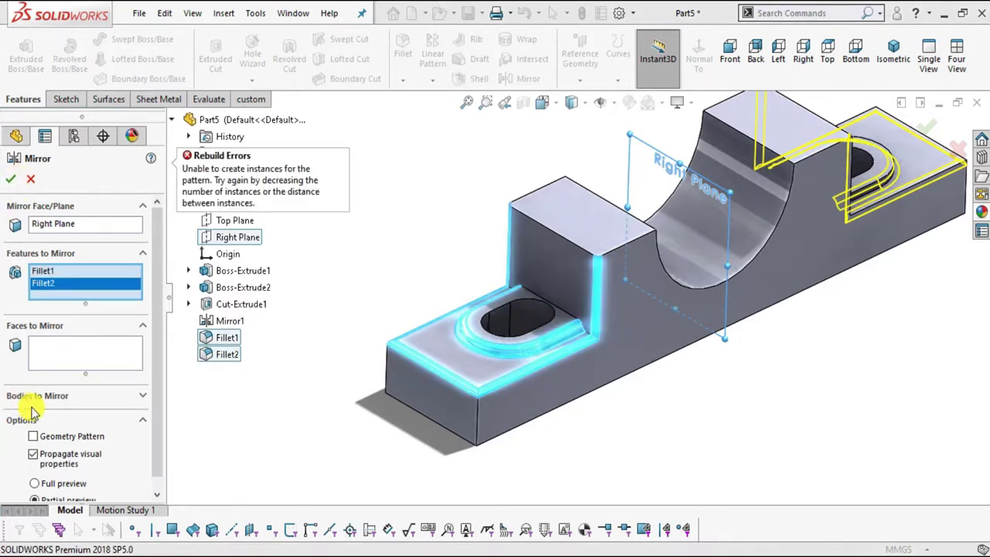
Step: Try to mirror the two fillets with the Geometry Pattern option enabled
{"action": "left_click", "coordinate": [32, 436]}
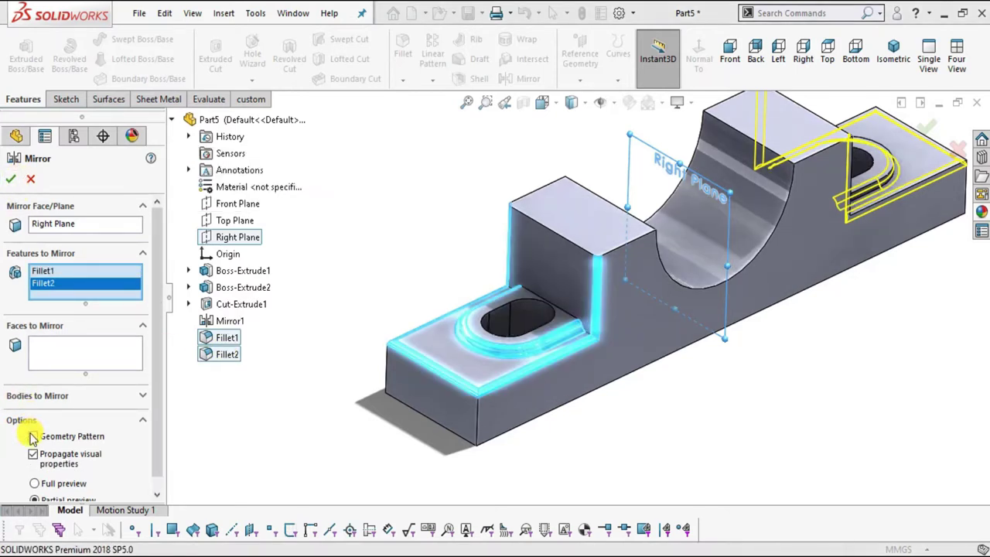
{"action": "left_click", "coordinate": [10, 181]}
{"action": "scroll", "coordinate": [601, 380], "scroll_direction": "up", "scroll_amount": 3}
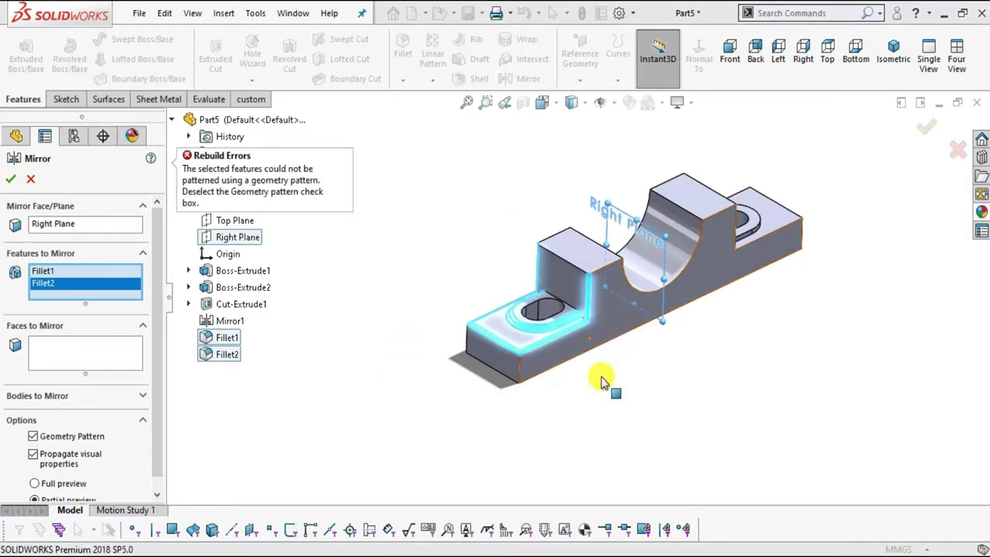
{"action": "scroll", "coordinate": [705, 236], "scroll_direction": "down", "scroll_amount": 2}
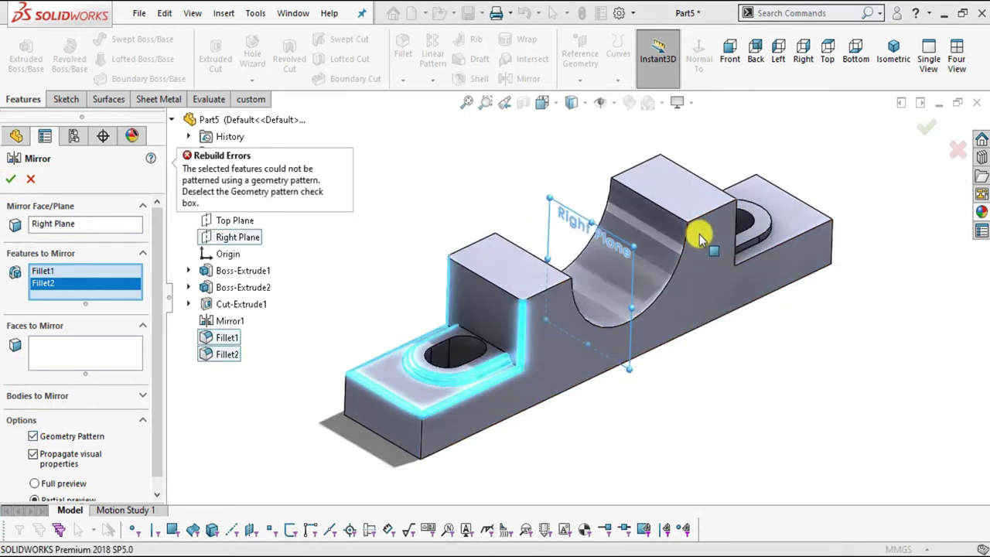
Step: Try to mirror Fillet1 and Fillet2 about the Right Plane with the Geometry Pattern option disabled
{"action": "left_click", "coordinate": [34, 438]}
{"action": "middle_click_drag", "start_coordinate": [719, 348], "coordinate": [660, 358]}
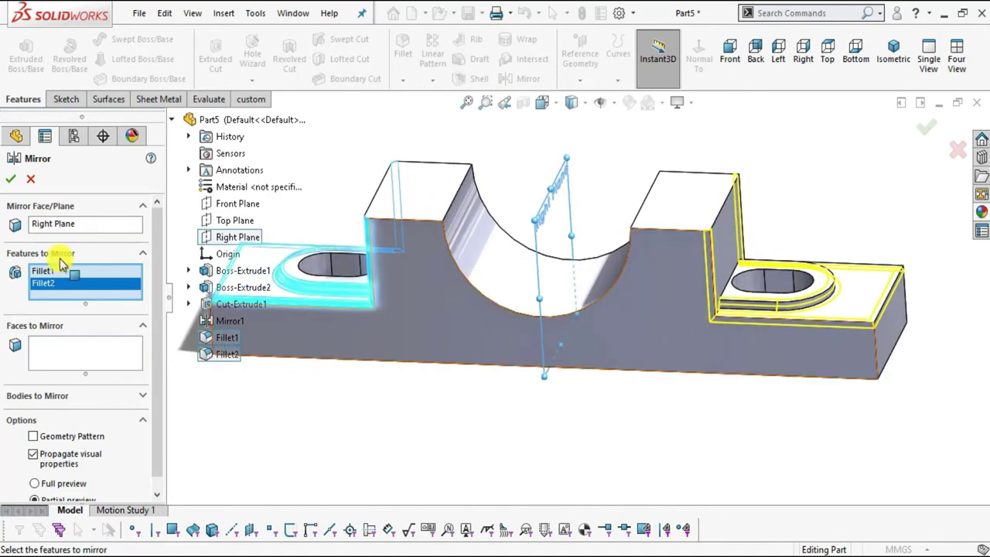
{"action": "left_click", "coordinate": [11, 178]}
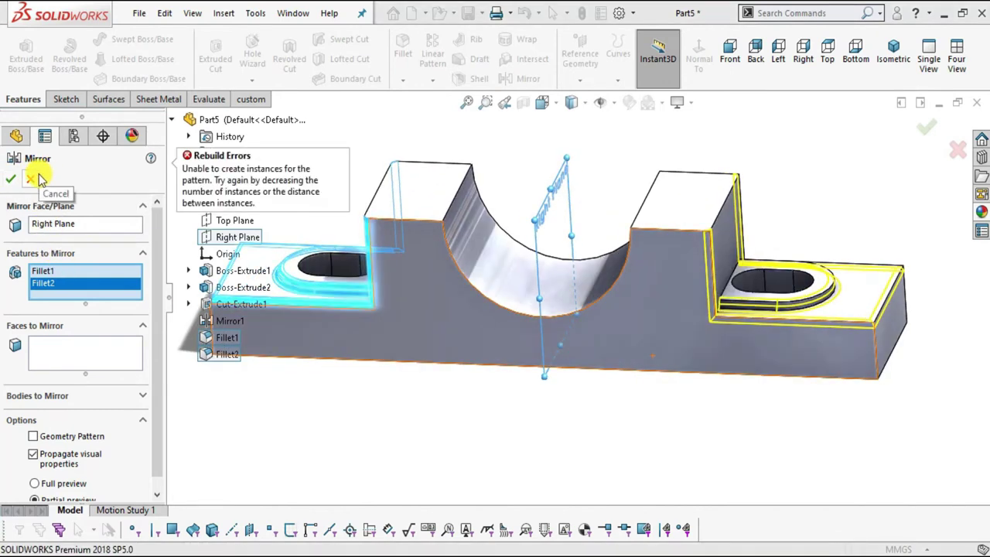
Step: Remove Fillet2 from the features to mirror and try mirroring only Fillet1 about the Right Plane
{"action": "middle_click_drag", "start_coordinate": [548, 371], "coordinate": [21, 312]}
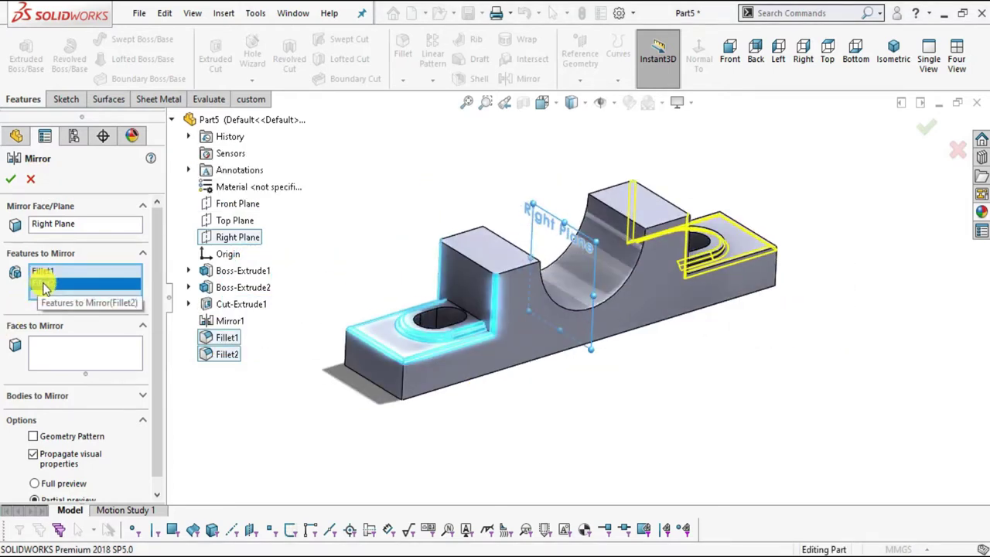
{"action": "right_click", "coordinate": [42, 284]}
{"action": "left_click", "coordinate": [77, 311]}
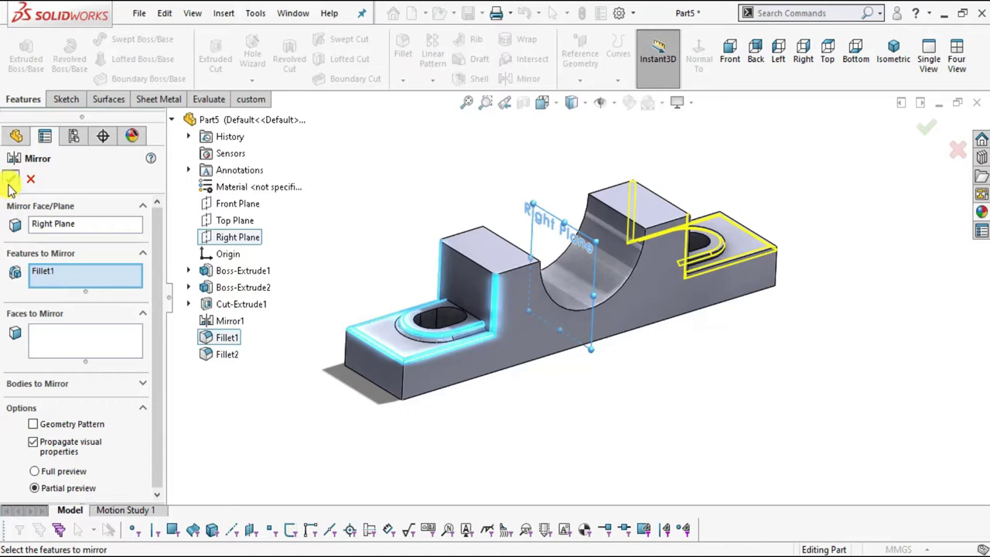
{"action": "left_click", "coordinate": [10, 185]}
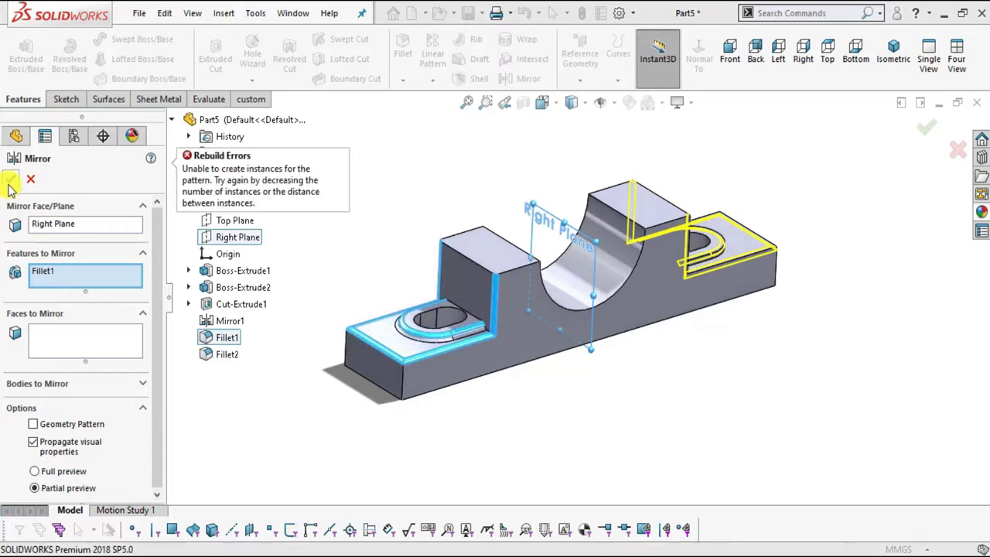
Step: Replace Fillet1 with Fillet2 in the features to mirror and try mirroring it alone about the Right Plane
{"action": "right_click", "coordinate": [54, 276]}
{"action": "left_click", "coordinate": [77, 280]}
{"action": "left_click", "coordinate": [210, 354]}
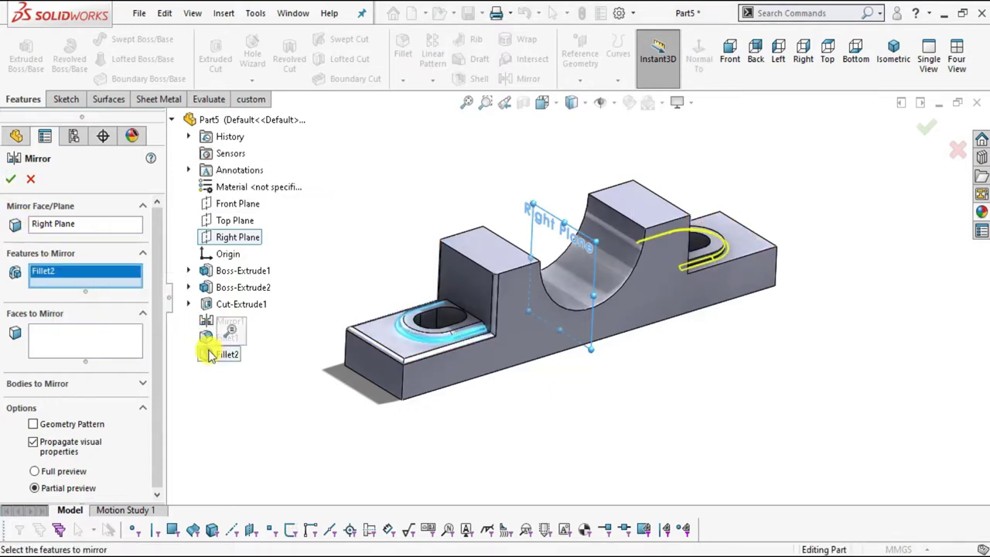
{"action": "left_click", "coordinate": [11, 183]}
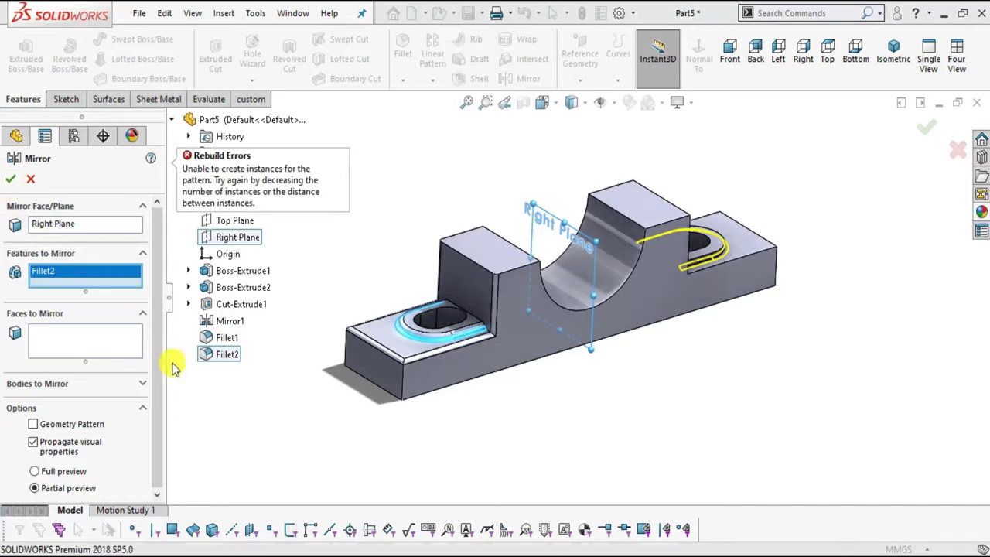
Step: Start a 2 mm fillet on the right block's front outer vertical edge and the right foot's front and end top edges
{"action": "scroll", "coordinate": [773, 271], "scroll_direction": "down", "scroll_amount": 4}
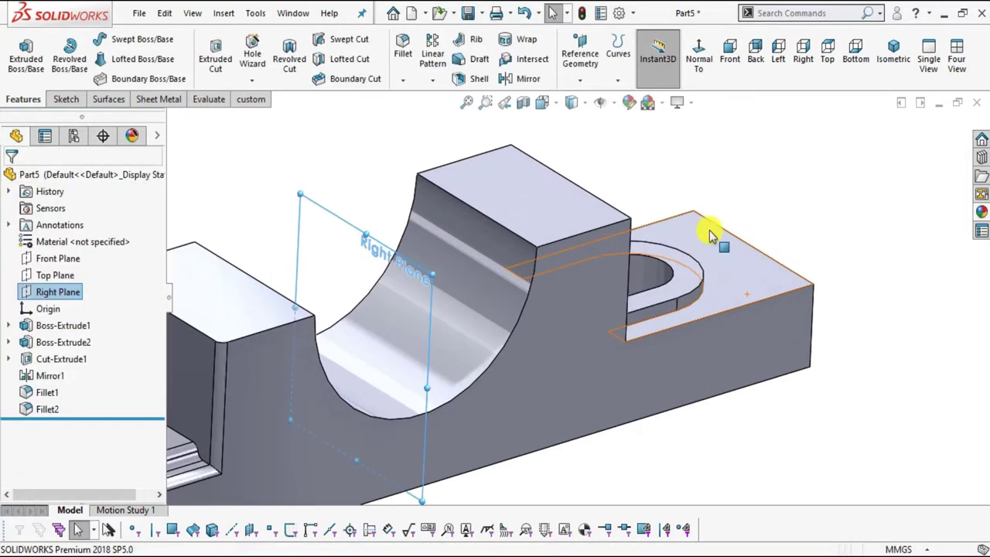
{"action": "scroll", "coordinate": [691, 339], "scroll_direction": "up", "scroll_amount": 4}
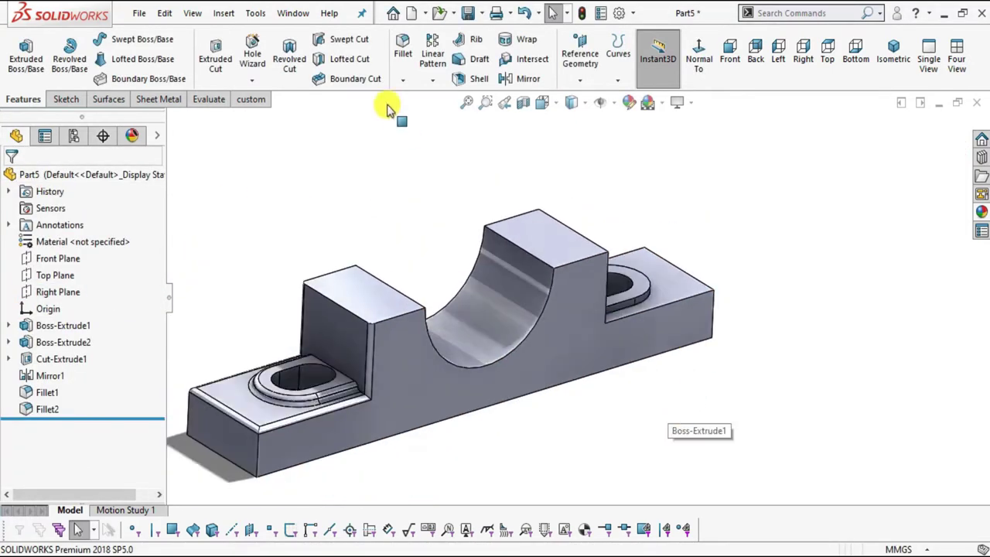
{"action": "left_click", "coordinate": [402, 48]}
{"action": "middle_click_drag", "start_coordinate": [636, 392], "coordinate": [595, 359]}
{"action": "left_click", "coordinate": [593, 357]}
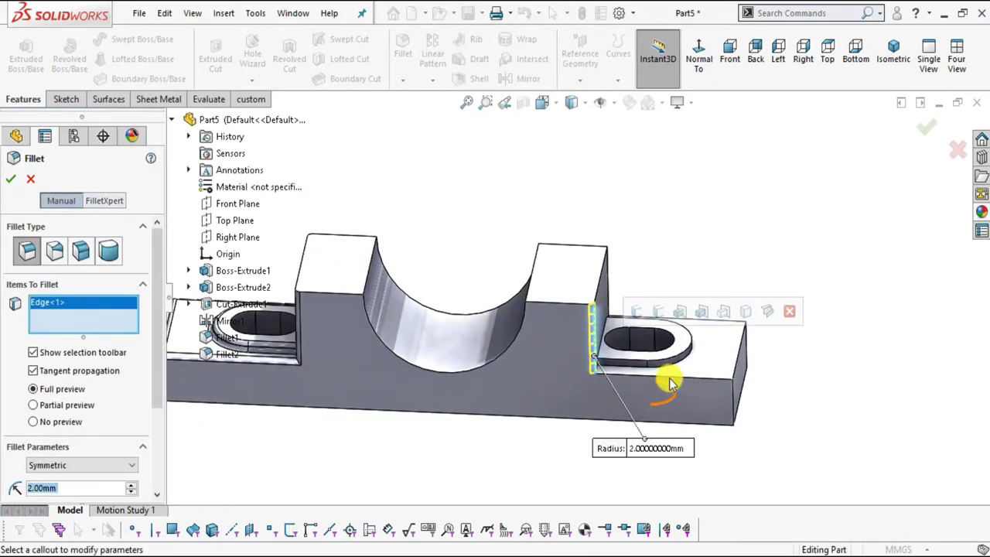
{"action": "left_click", "coordinate": [720, 371]}
{"action": "middle_click_drag", "start_coordinate": [720, 369], "coordinate": [636, 446]}
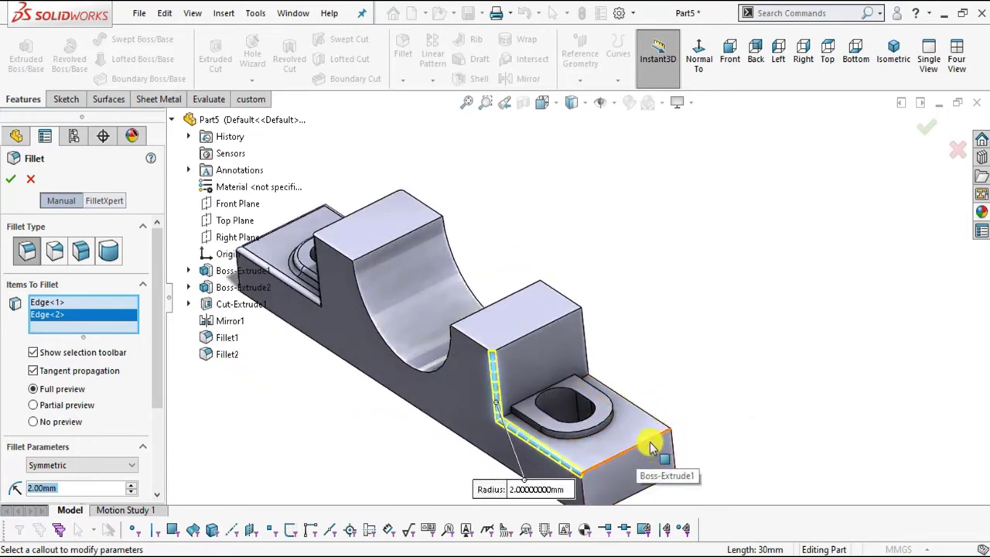
{"action": "left_click", "coordinate": [640, 443]}
Step: Add the right pad's curved top edge, the block's rear outer vertical edge and the foot's rear top edge to the 2 mm fillet and apply it
{"action": "scroll", "coordinate": [603, 433], "scroll_direction": "down", "scroll_amount": 2}
{"action": "scroll", "coordinate": [602, 433], "scroll_direction": "down", "scroll_amount": 3}
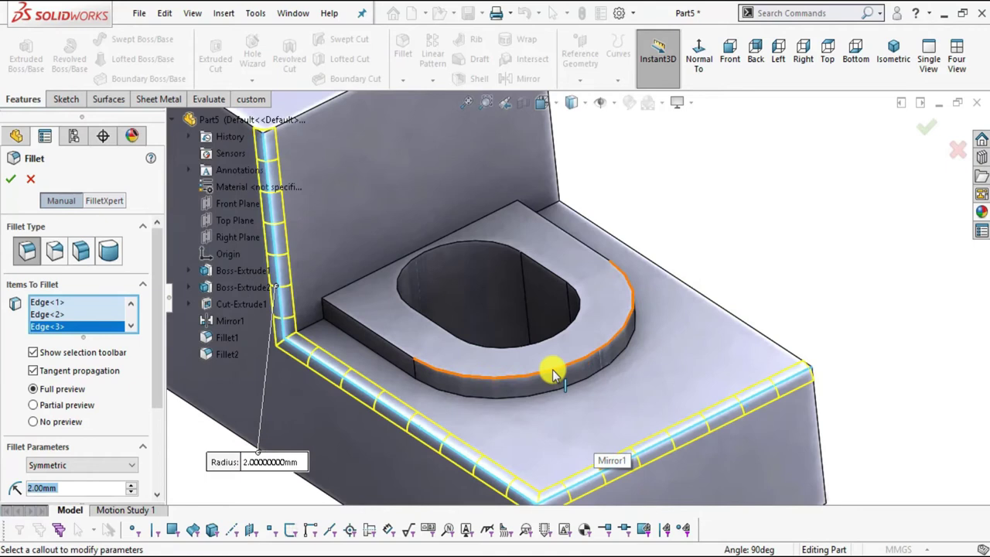
{"action": "left_click", "coordinate": [552, 379]}
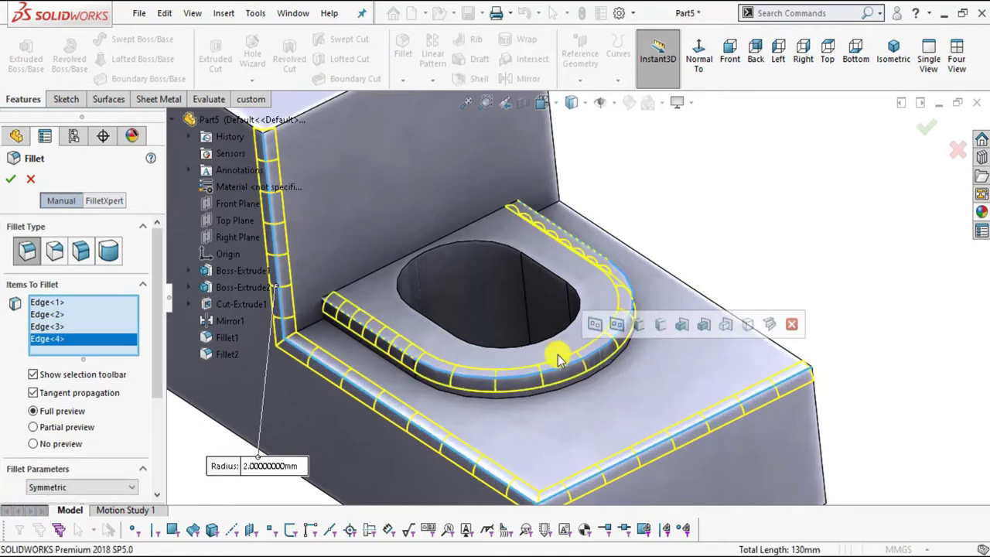
{"action": "left_click", "coordinate": [554, 137]}
{"action": "left_click", "coordinate": [638, 256]}
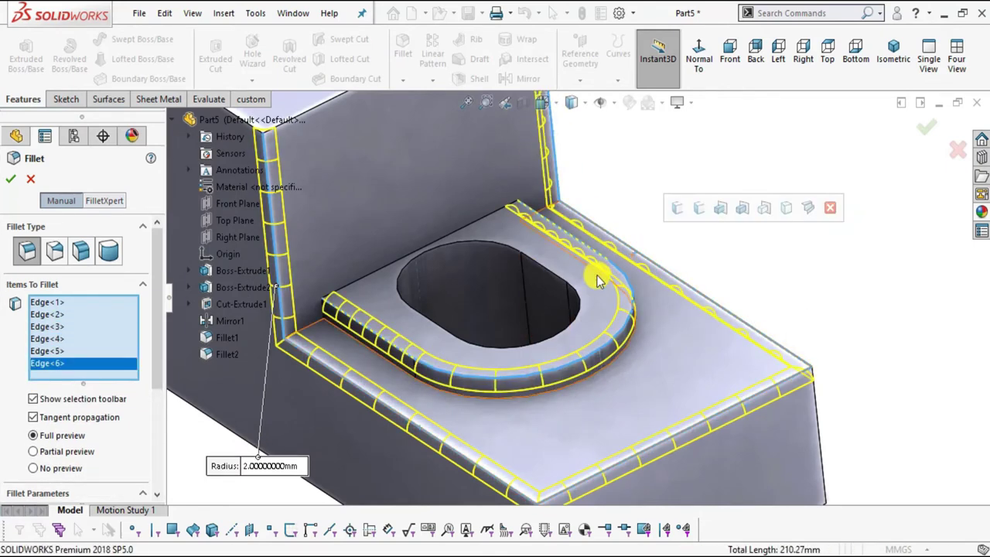
{"action": "left_click", "coordinate": [11, 180]}
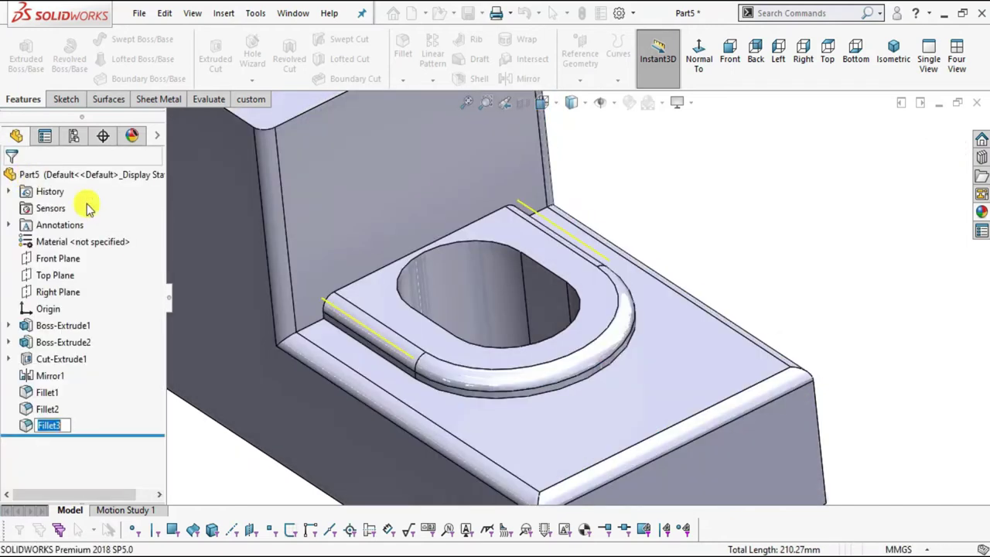
Step: Fillet the edge where the right raised pad meets the foot with a 2 mm radius
{"action": "scroll", "coordinate": [655, 436], "scroll_direction": "up", "scroll_amount": 3}
{"action": "middle_click_drag", "start_coordinate": [655, 437], "coordinate": [643, 348]}
{"action": "scroll", "coordinate": [642, 348], "scroll_direction": "up", "scroll_amount": 3}
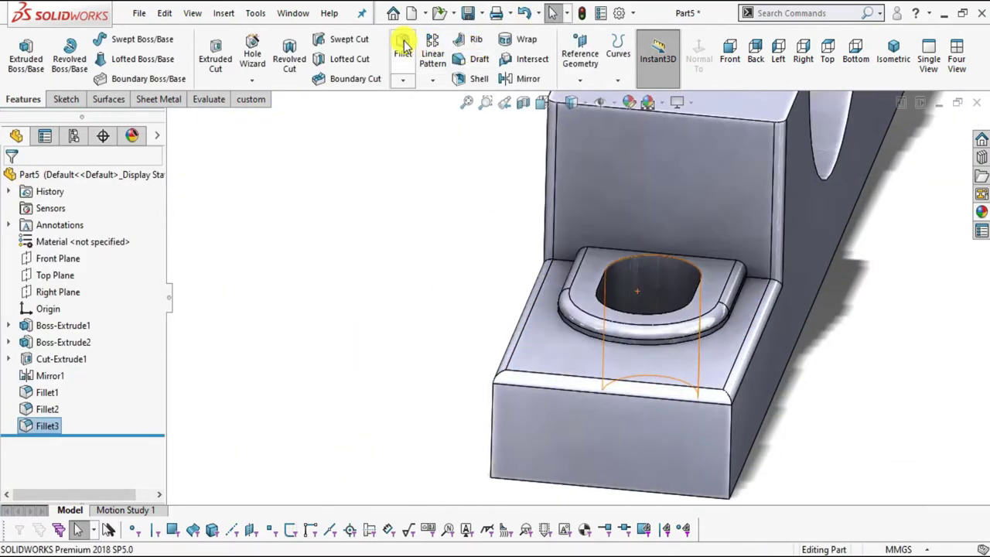
{"action": "left_click", "coordinate": [403, 47]}
{"action": "scroll", "coordinate": [722, 329], "scroll_direction": "up", "scroll_amount": 5}
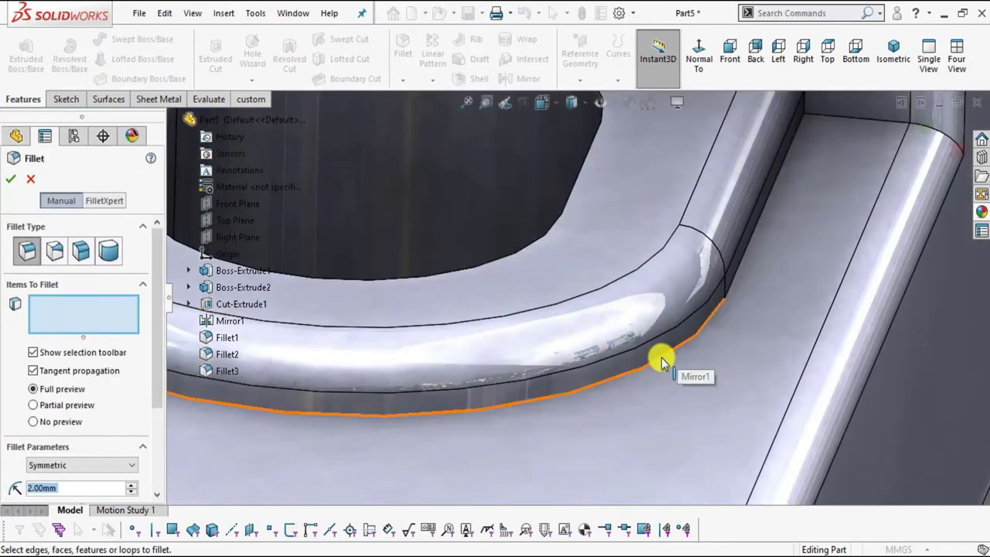
{"action": "left_click", "coordinate": [661, 357]}
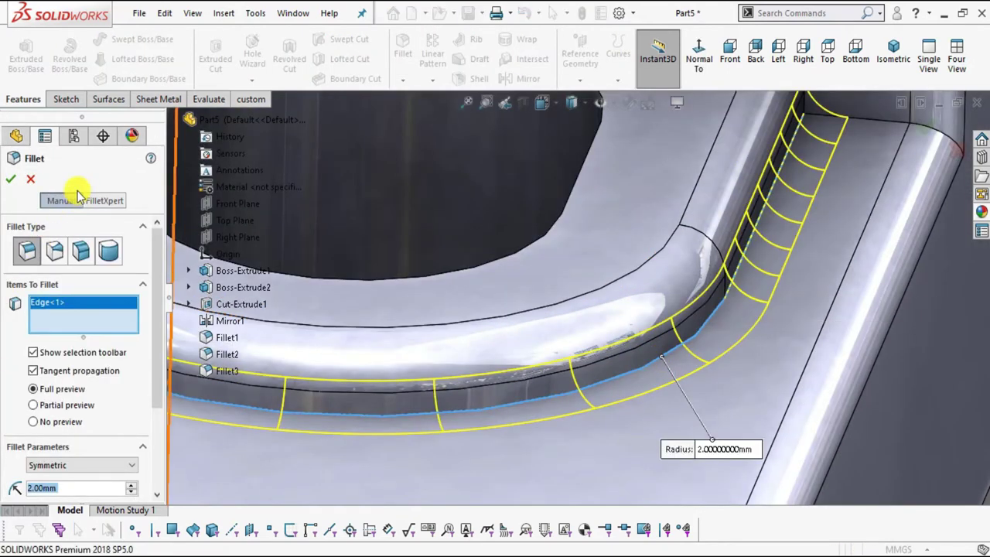
{"action": "left_click", "coordinate": [9, 179]}
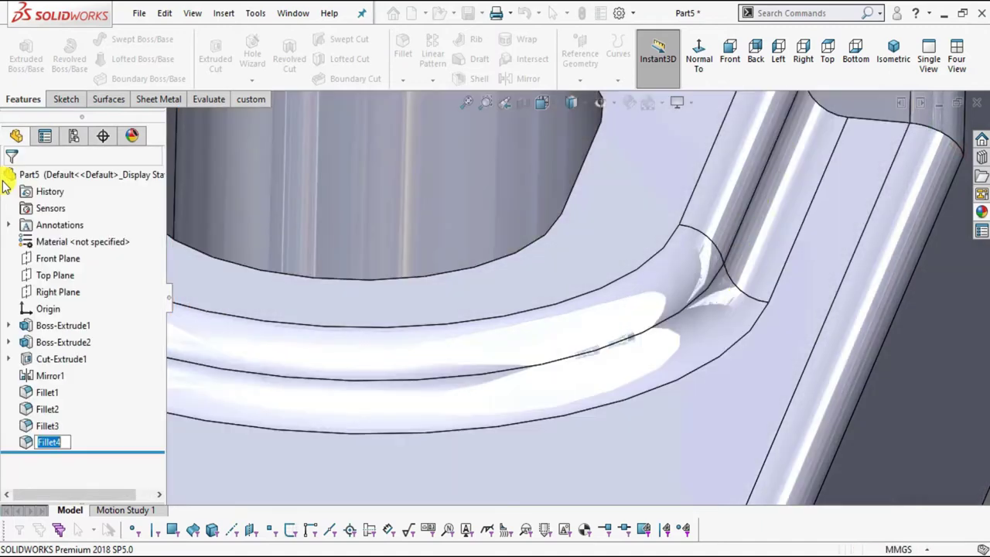
Step: Switch to the PDF drawing in Foxit Reader and mark the M12X1.25 threaded-hole callout under the base's top view
{"action": "scroll", "coordinate": [526, 329], "scroll_direction": "down", "scroll_amount": 4}
{"action": "scroll", "coordinate": [525, 328], "scroll_direction": "down", "scroll_amount": 5}
{"action": "middle_click_drag", "start_coordinate": [524, 332], "coordinate": [577, 389]}
{"action": "scroll", "coordinate": [581, 384], "scroll_direction": "down", "scroll_amount": 2}
{"action": "scroll", "coordinate": [625, 327], "scroll_direction": "up", "scroll_amount": 2}
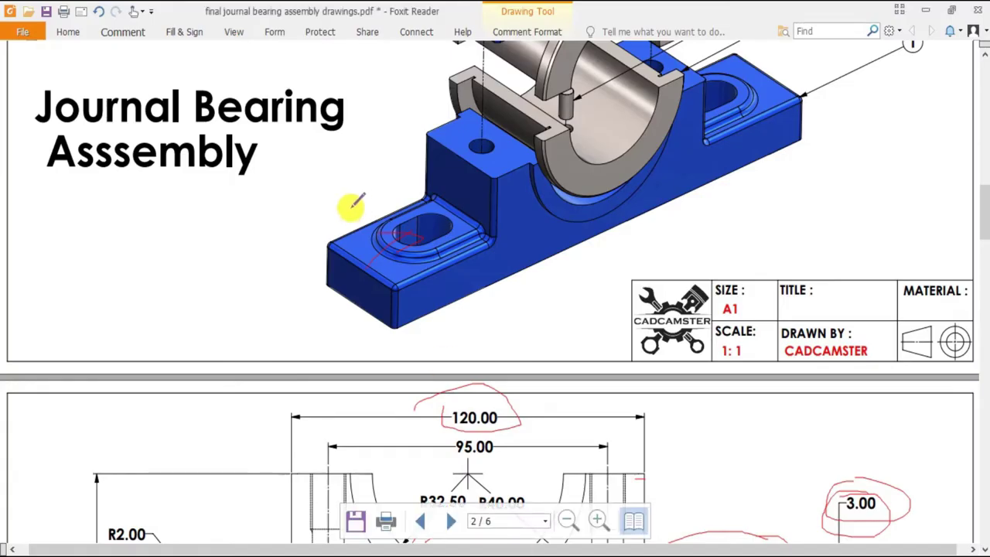
{"action": "scroll", "coordinate": [400, 232], "scroll_direction": "down", "scroll_amount": 10}
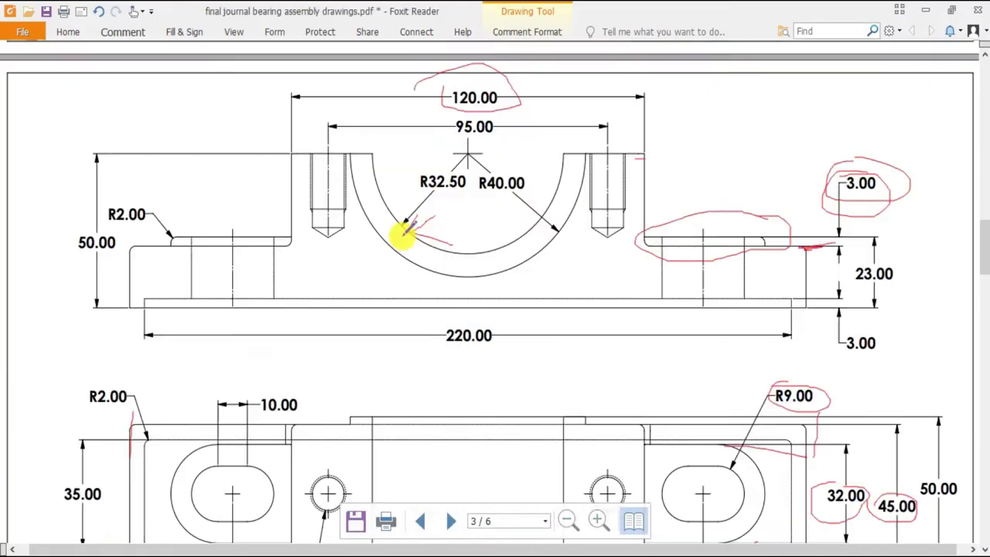
{"action": "mouse_move", "coordinate": [142, 425]}
{"action": "left_mouse_down"}
{"action": "mouse_move", "coordinate": [95, 435]}
{"action": "mouse_move", "coordinate": [177, 499]}
{"action": "left_mouse_up"}
{"action": "mouse_move", "coordinate": [255, 506]}
{"action": "left_mouse_down"}
{"action": "mouse_move", "coordinate": [303, 455]}
{"action": "mouse_move", "coordinate": [221, 406]}
{"action": "mouse_move", "coordinate": [188, 424]}
{"action": "left_mouse_up"}
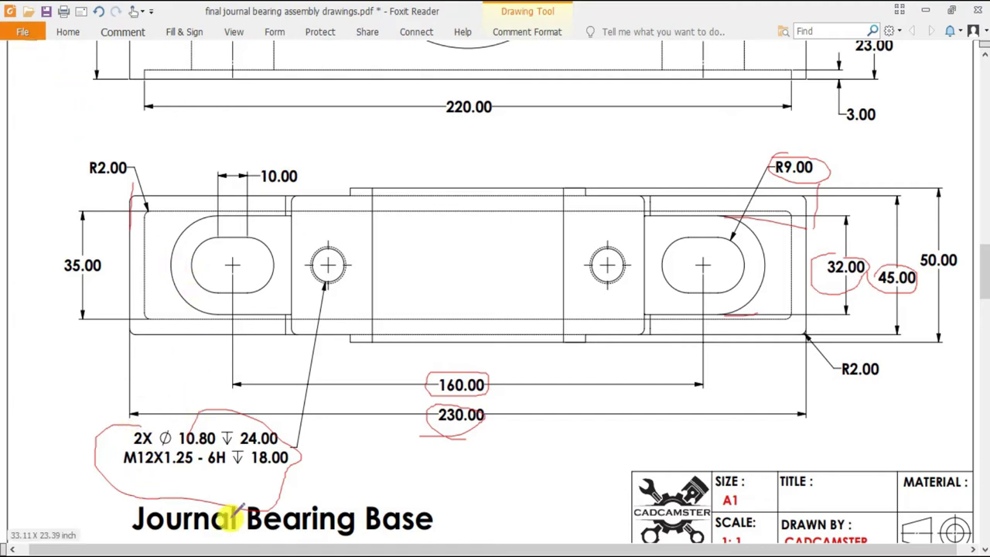
{"action": "scroll", "coordinate": [332, 277], "scroll_direction": "up", "scroll_amount": 1}
{"action": "scroll", "coordinate": [333, 277], "scroll_direction": "down", "scroll_amount": 1}
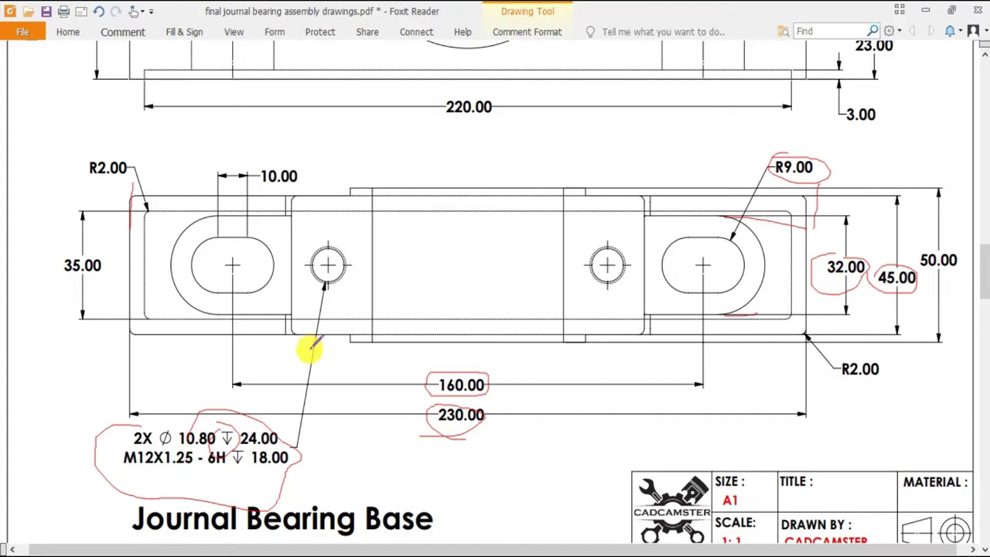
Step: Undo the pencil marks around the threaded-hole callout and circle its 18.00 thread depth
{"action": "key", "text": "ctrl+z"}
{"action": "key", "text": "ctrl+z"}
{"action": "left_click_drag", "start_coordinate": [246, 459], "coordinate": [301, 460]}
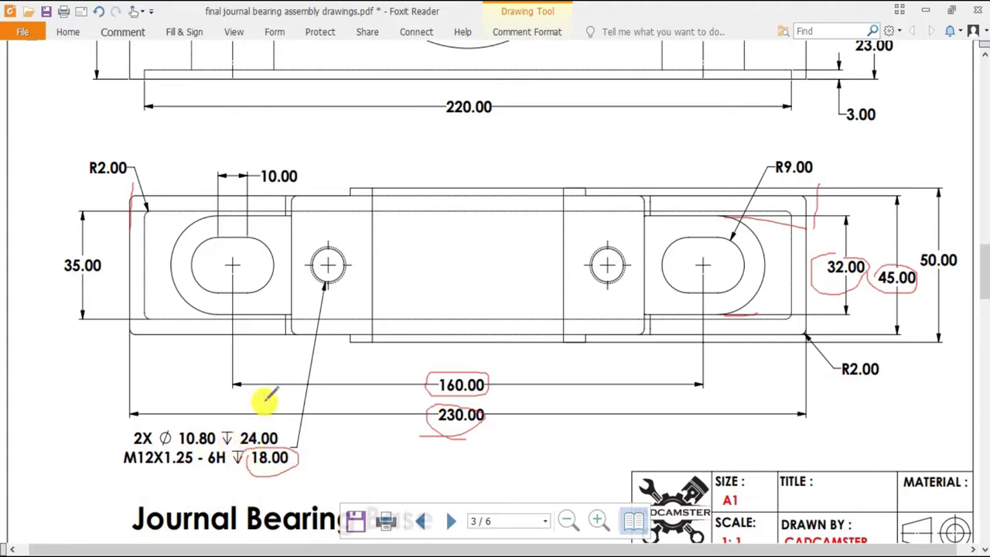
Step: Switch back to SOLIDWORKS and start a Hole Wizard straight tap with the ANSI Metric standard and Tapped hole type
{"action": "left_click", "coordinate": [472, 549]}
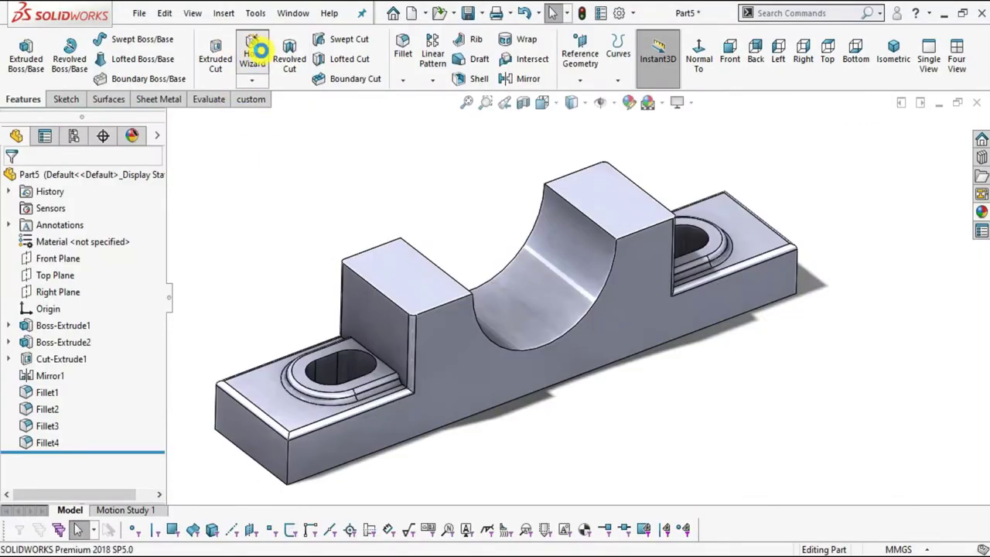
{"action": "left_click", "coordinate": [260, 51]}
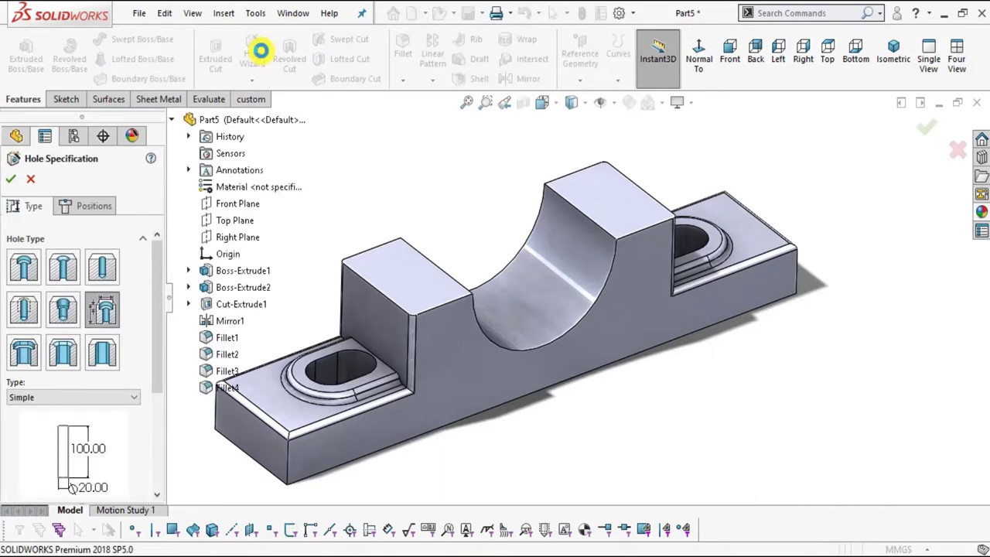
{"action": "left_click", "coordinate": [24, 310]}
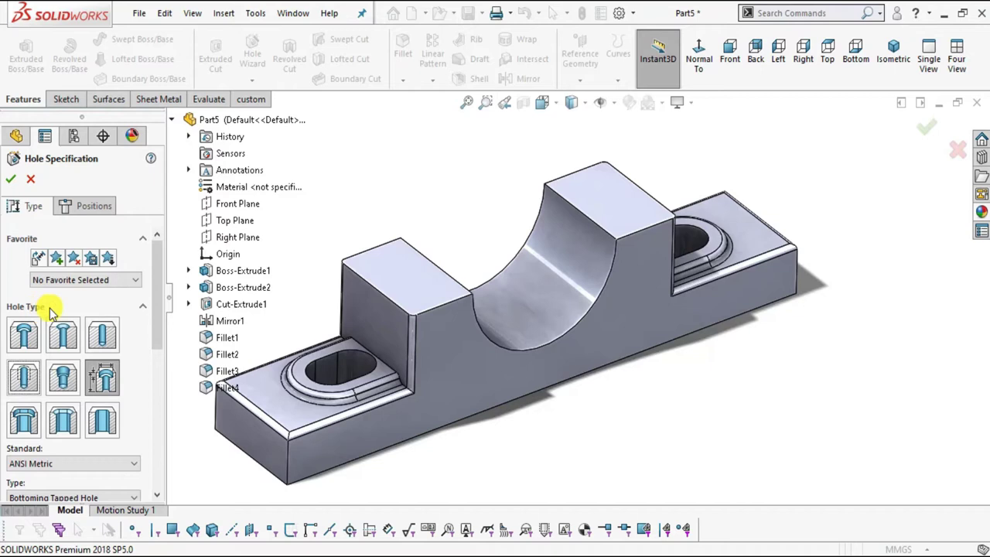
{"action": "left_click_drag", "start_coordinate": [161, 301], "coordinate": [155, 338]}
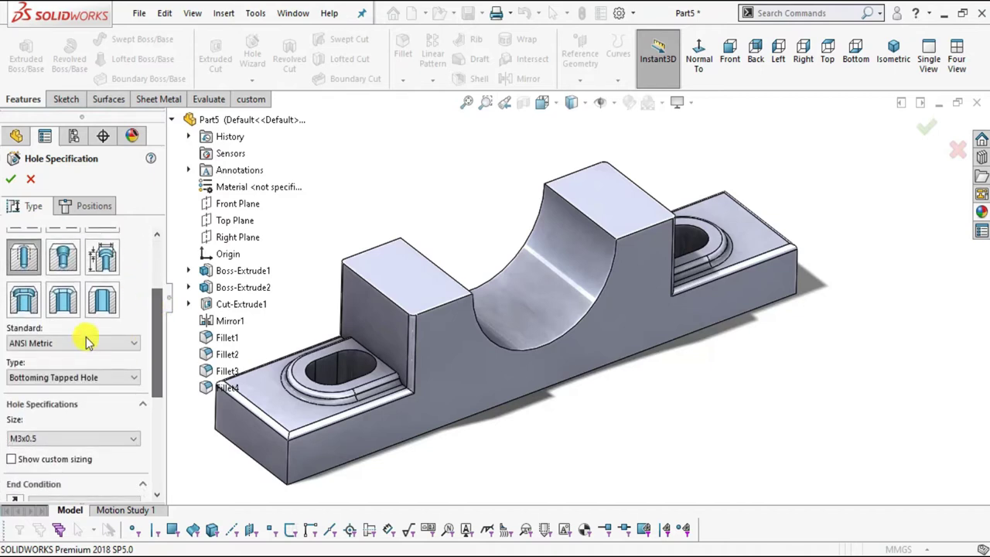
{"action": "left_click", "coordinate": [87, 377]}
{"action": "left_click", "coordinate": [23, 410]}
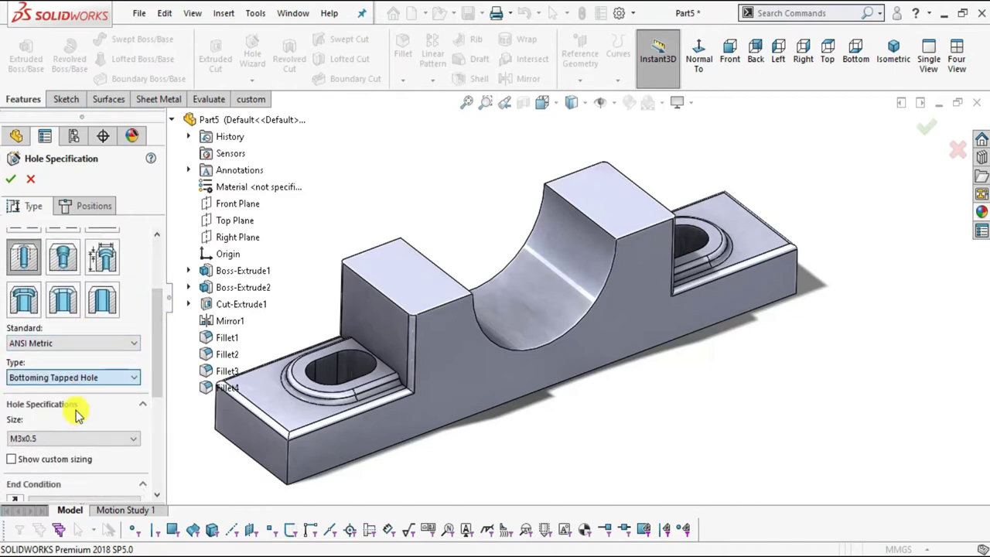
Step: Set the tapped hole's size to M12x1.25 and its end condition to Blind
{"action": "left_click_drag", "start_coordinate": [157, 361], "coordinate": [160, 404]}
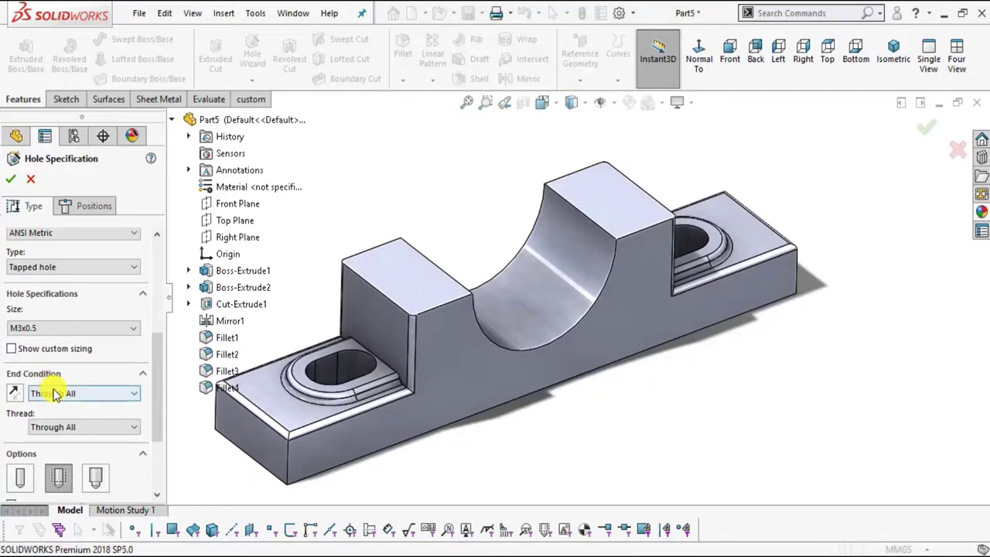
{"action": "left_click", "coordinate": [34, 326]}
{"action": "scroll", "coordinate": [41, 463], "scroll_direction": "down", "scroll_amount": 1}
{"action": "left_click", "coordinate": [36, 447]}
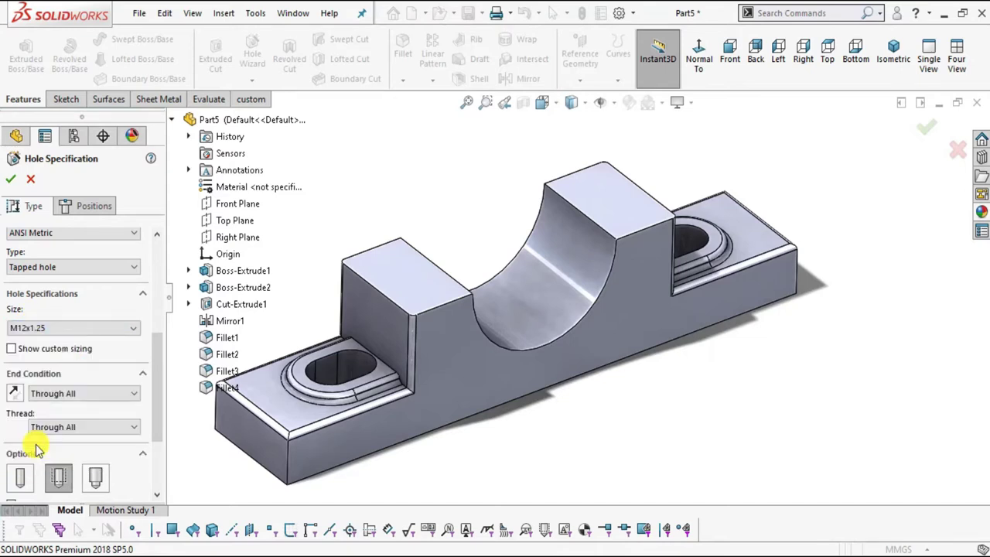
{"action": "left_click", "coordinate": [54, 397]}
{"action": "left_click", "coordinate": [59, 401]}
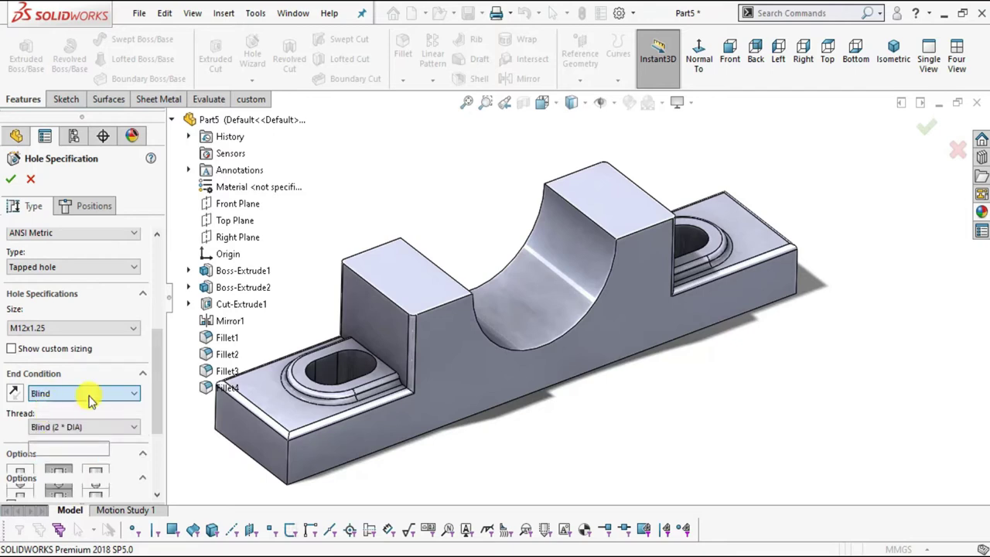
Step: Check the threaded-hole callout in the PDF drawing and set the tap drill's blind depth to 24 mm in SOLIDWORKS
{"action": "scroll", "coordinate": [162, 364], "scroll_direction": "down", "scroll_amount": 3}
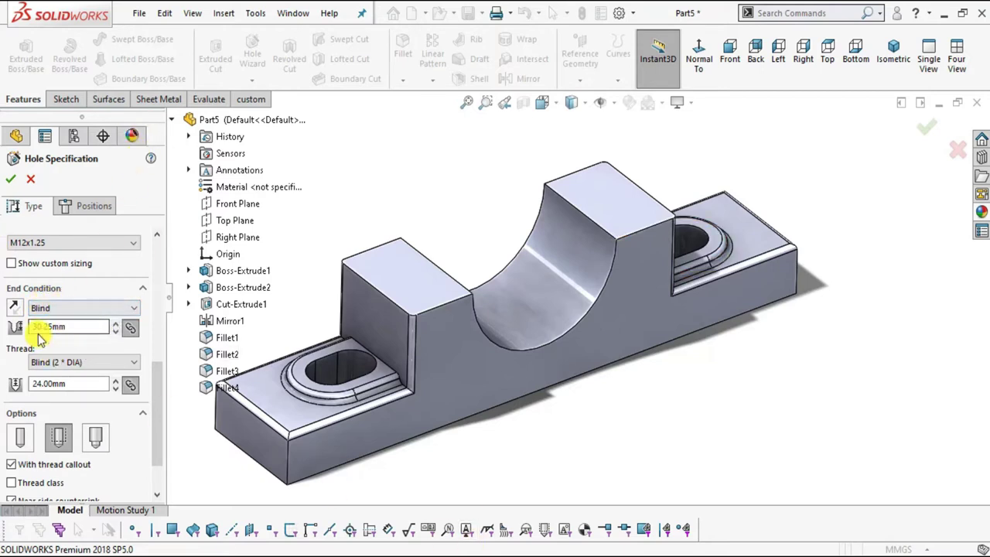
{"action": "double_click", "coordinate": [71, 326]}
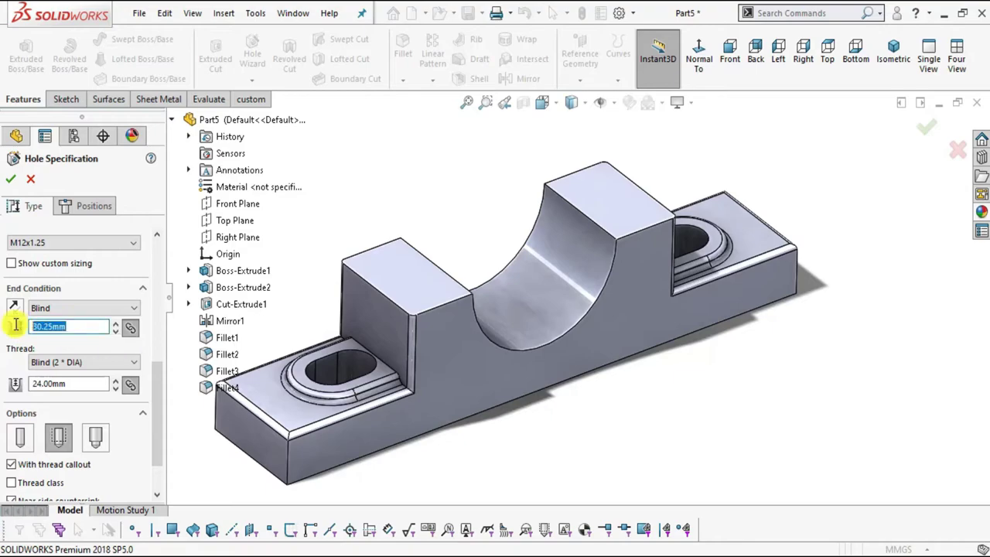
{"action": "key", "text": "alt+Tab"}
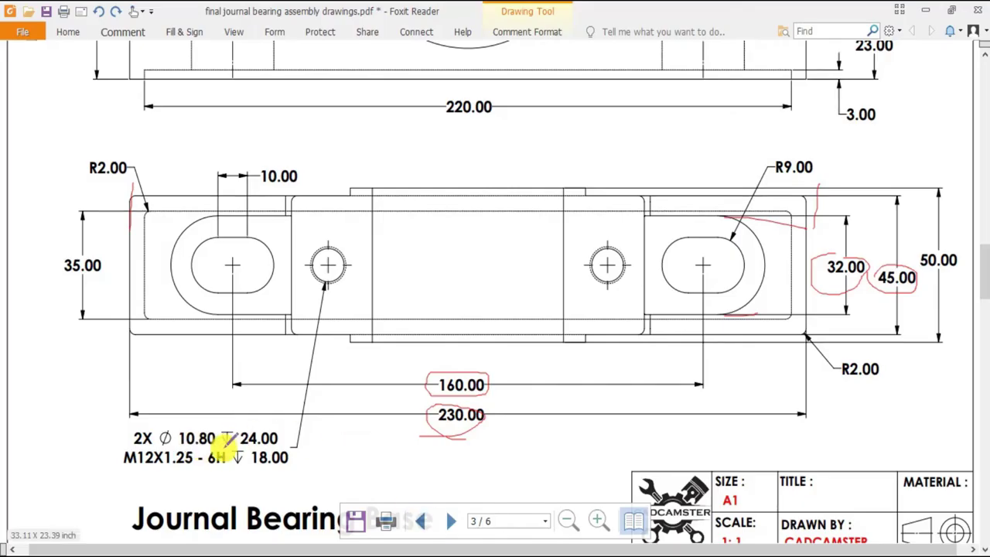
{"action": "key", "text": "alt+Tab"}
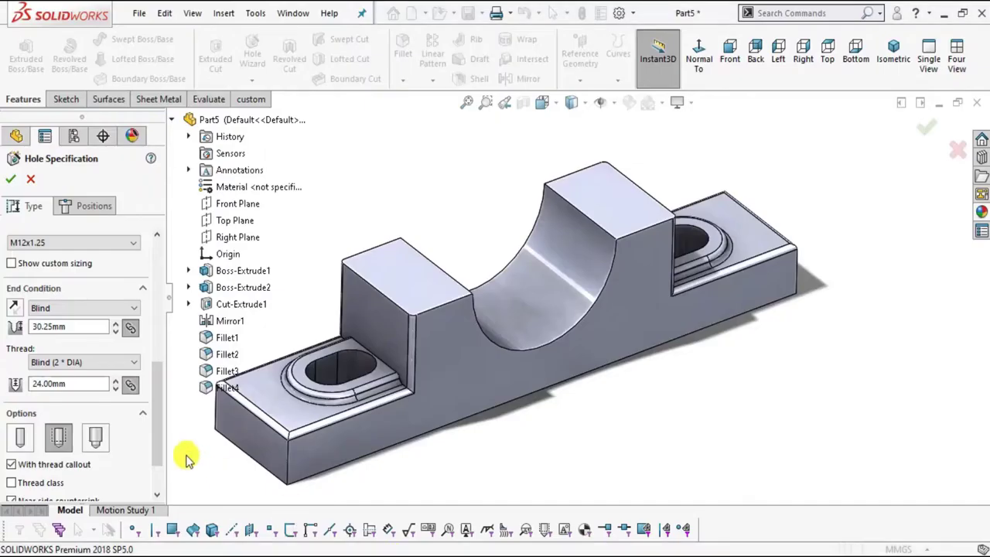
{"action": "left_click_drag", "start_coordinate": [69, 326], "coordinate": [3, 307]}
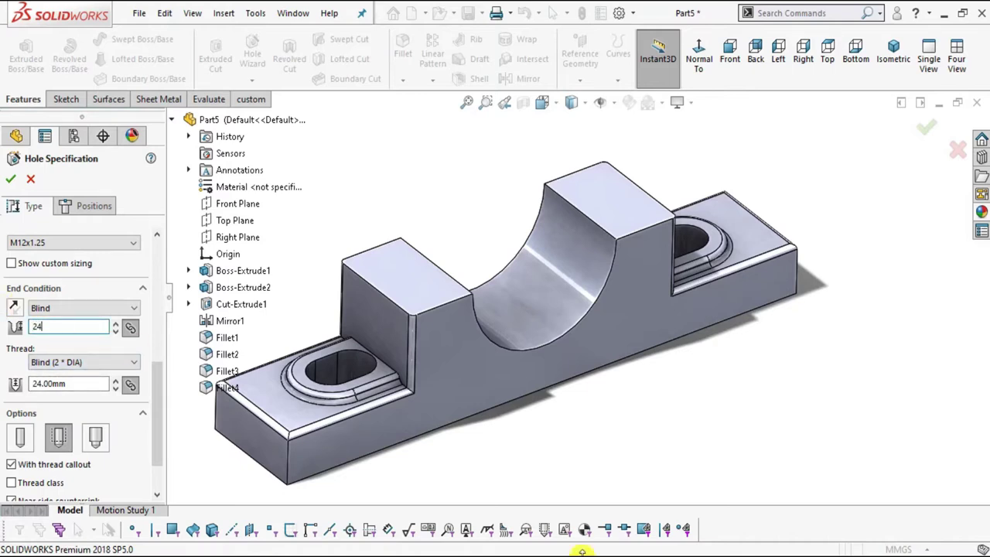
Step: Check the thread depth in the PDF drawing and set the tapped hole's thread depth to 18 mm
{"action": "key", "text": "alt+Tab"}
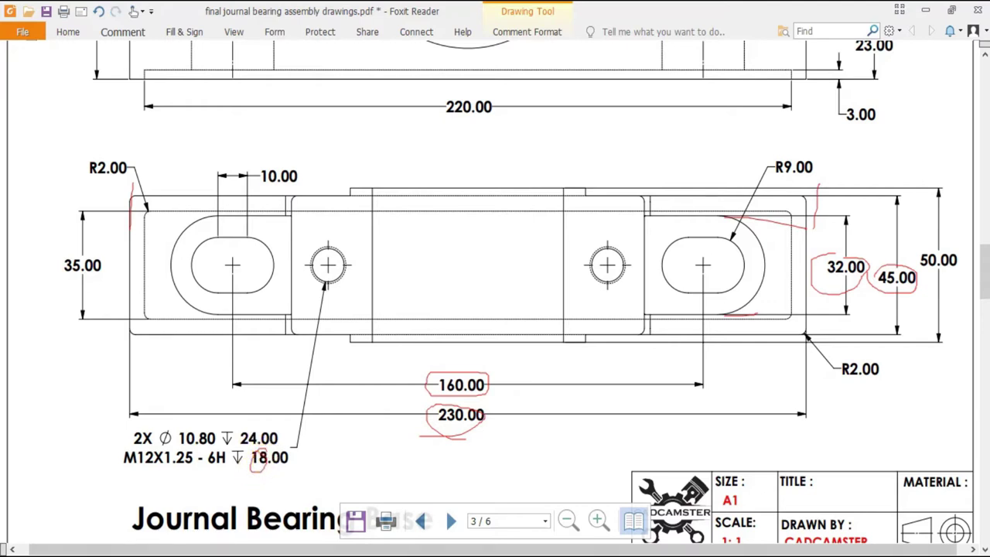
{"action": "key", "text": "alt+Tab"}
{"action": "left_click_drag", "start_coordinate": [64, 388], "coordinate": [3, 371]}
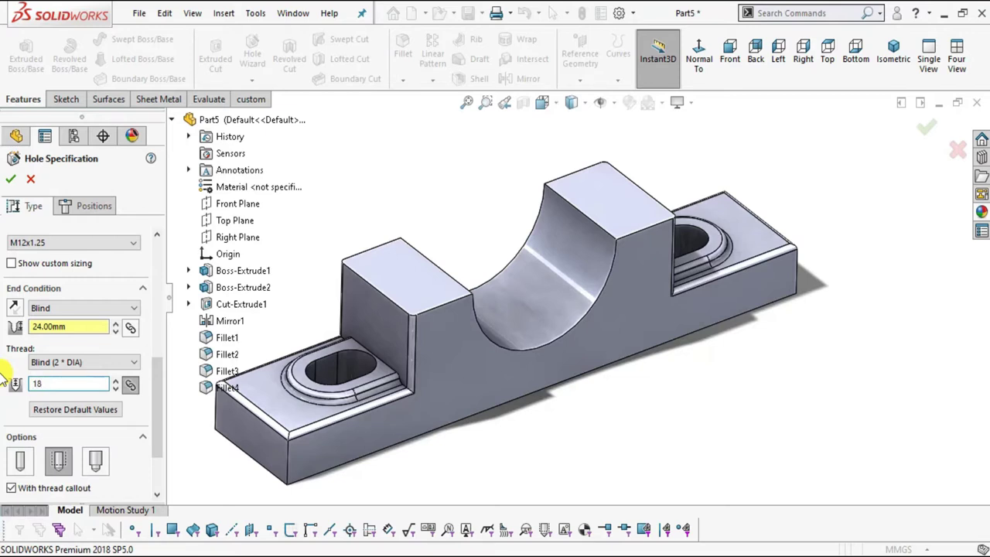
{"action": "key", "text": "Return"}
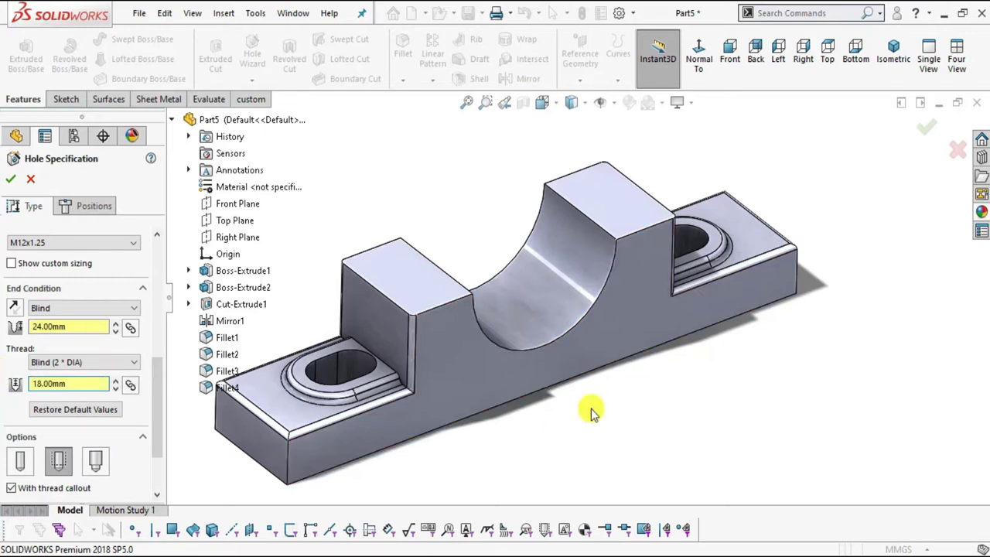
Step: Turn off the near side countersink for the tapped hole
{"action": "left_click_drag", "start_coordinate": [159, 387], "coordinate": [166, 422]}
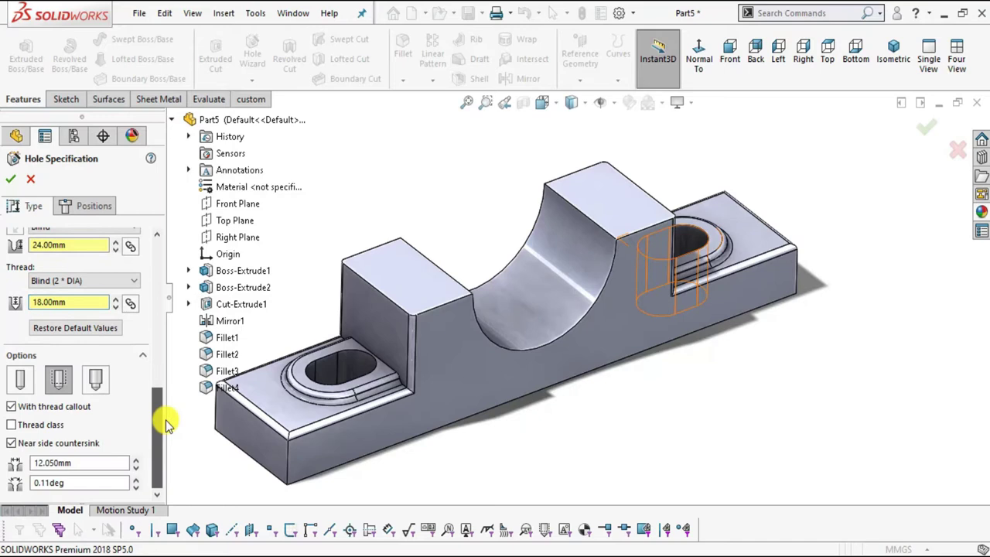
{"action": "left_click", "coordinate": [11, 443]}
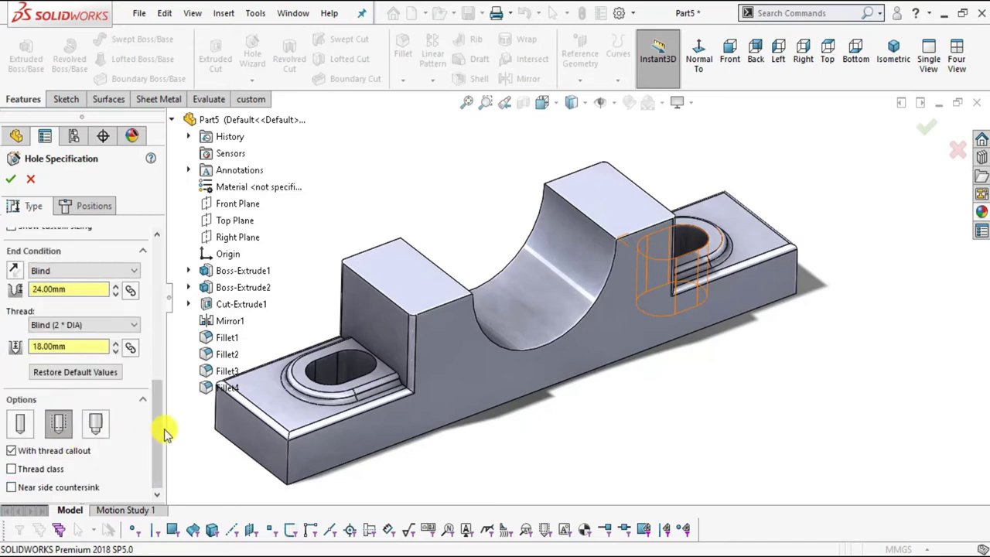
{"action": "left_click_drag", "start_coordinate": [159, 433], "coordinate": [159, 246]}
Step: Position the tapped hole with a 3D sketch, placing one hole point on the top face of an upright block
{"action": "left_click", "coordinate": [93, 206]}
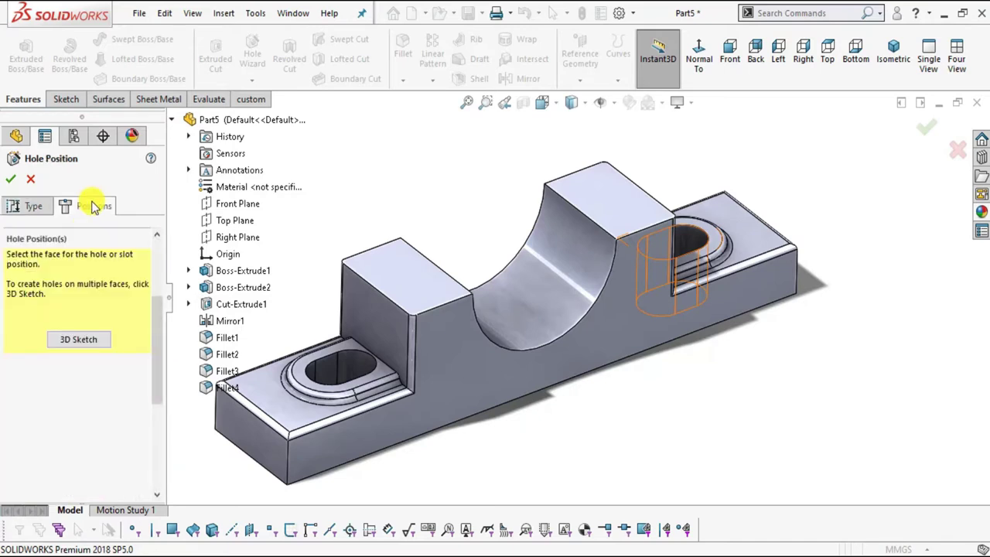
{"action": "left_click", "coordinate": [77, 339]}
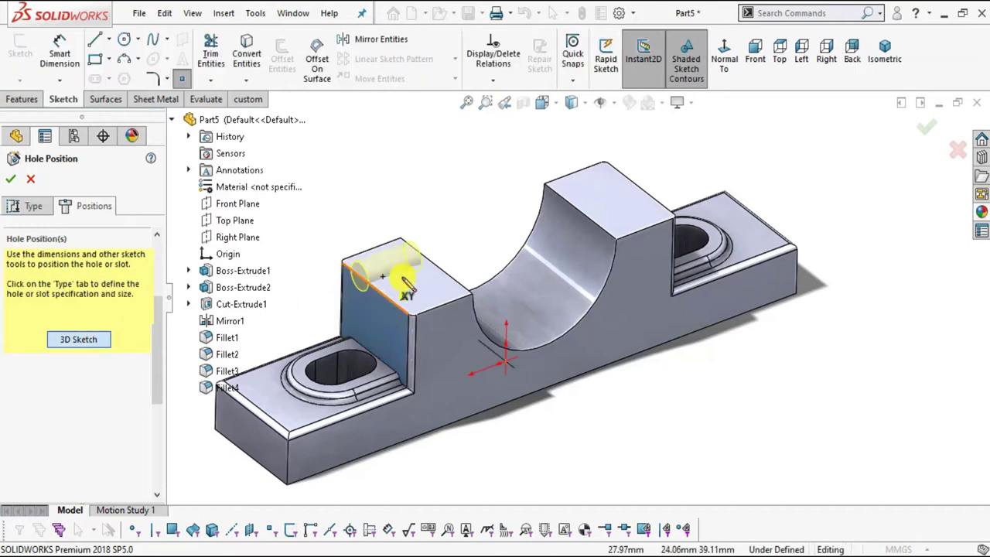
{"action": "middle_click_drag", "start_coordinate": [405, 289], "coordinate": [433, 309]}
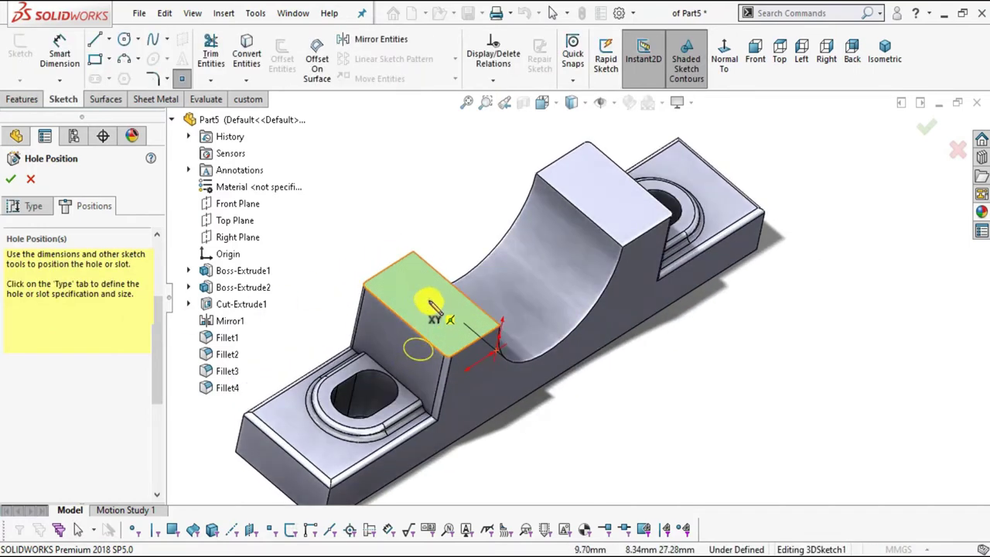
{"action": "left_click", "coordinate": [426, 301]}
{"action": "left_click", "coordinate": [468, 324]}
{"action": "scroll", "coordinate": [453, 327], "scroll_direction": "down", "scroll_amount": 2}
{"action": "mouse_move", "coordinate": [474, 347]}
{"action": "middle_mouse_down"}
{"action": "mouse_move", "coordinate": [491, 316]}
{"action": "mouse_move", "coordinate": [468, 347]}
{"action": "mouse_move", "coordinate": [470, 316]}
{"action": "mouse_move", "coordinate": [482, 348]}
{"action": "middle_mouse_up"}
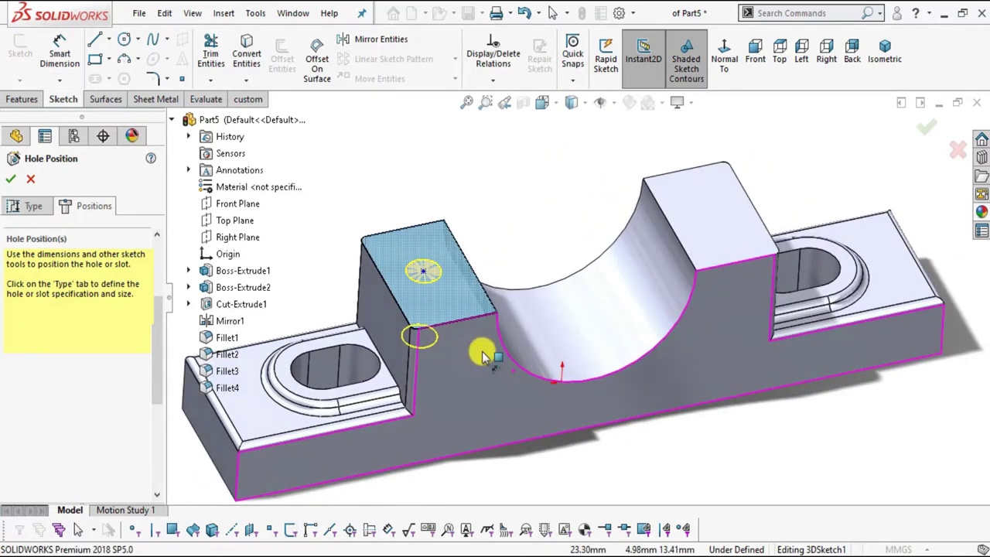
Step: Start Smart Dimension and look up the tapped holes' centre spacing in the front view of the PDF drawing
{"action": "scroll", "coordinate": [481, 347], "scroll_direction": "up", "scroll_amount": 3}
{"action": "right_click_drag", "start_coordinate": [482, 348], "coordinate": [433, 270]}
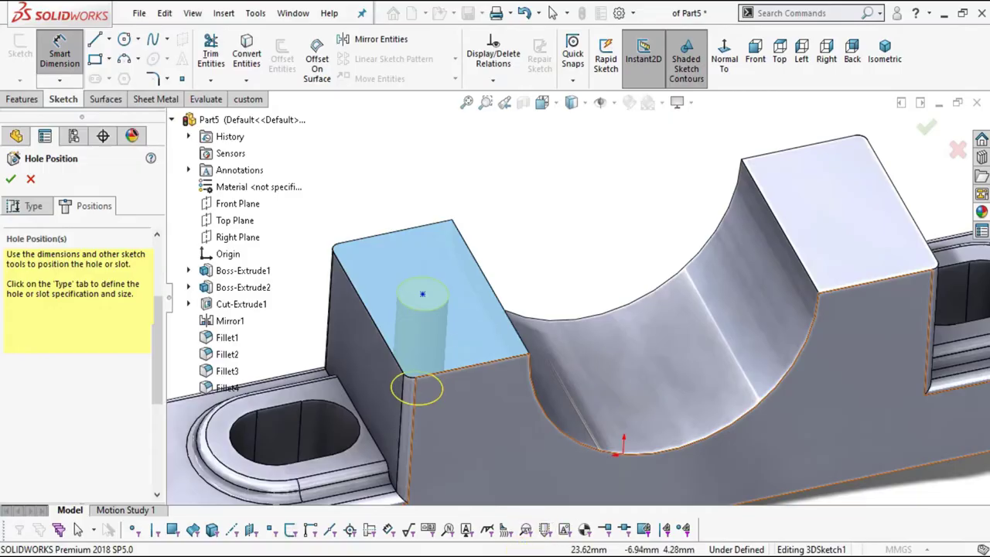
{"action": "key", "text": "alt+Tab"}
{"action": "scroll", "coordinate": [447, 374], "scroll_direction": "up", "scroll_amount": 1}
{"action": "scroll", "coordinate": [447, 375], "scroll_direction": "up", "scroll_amount": 5}
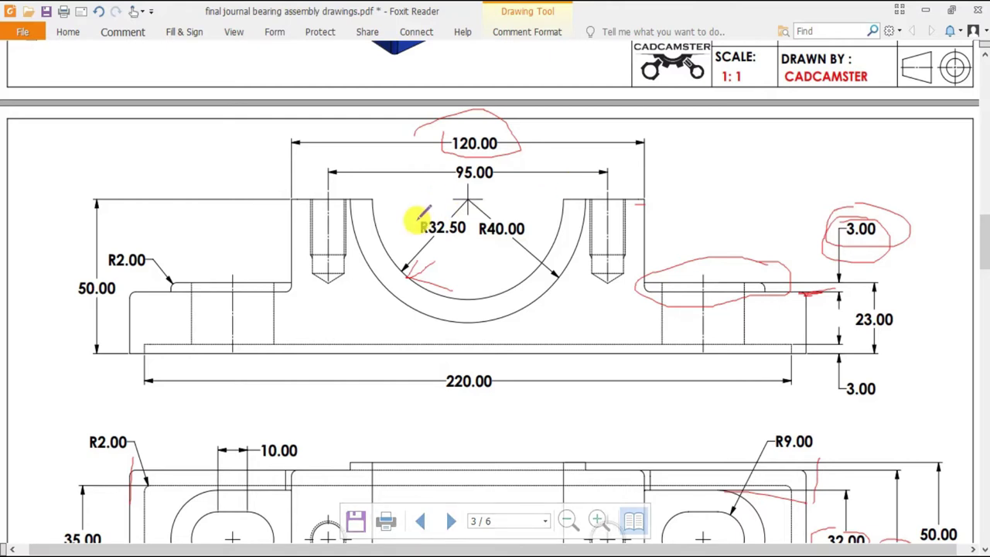
{"action": "key", "text": "alt+Tab"}
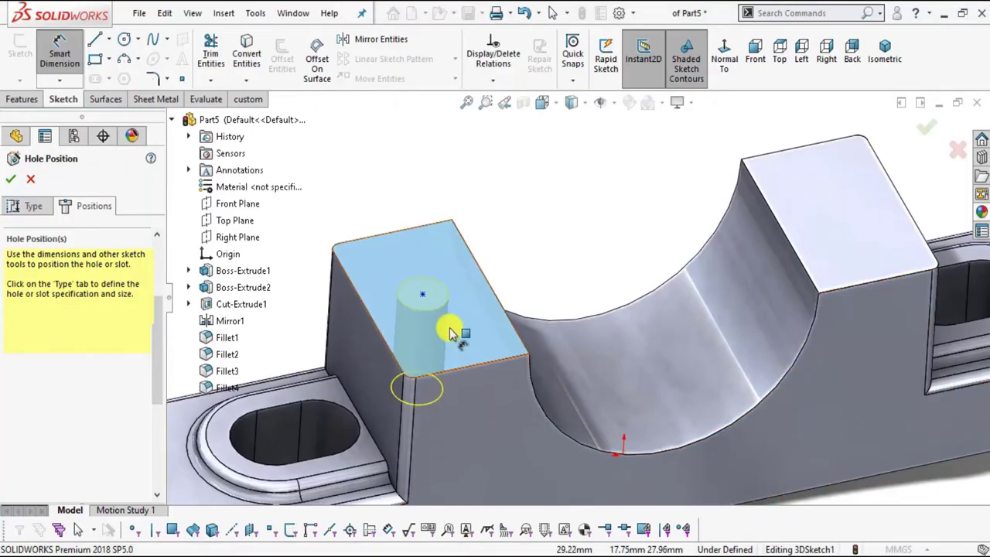
Step: Orient the view straight onto the top faces of the upright blocks, around the placed hole point
{"action": "key", "text": "f"}
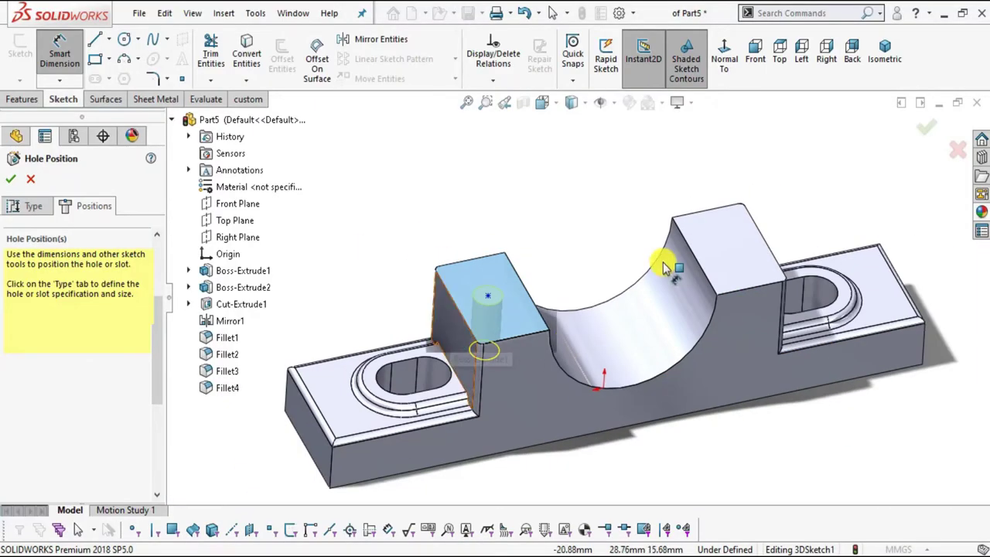
{"action": "left_click", "coordinate": [724, 66]}
{"action": "middle_click_drag", "start_coordinate": [570, 279], "coordinate": [501, 272]}
{"action": "left_click", "coordinate": [492, 270]}
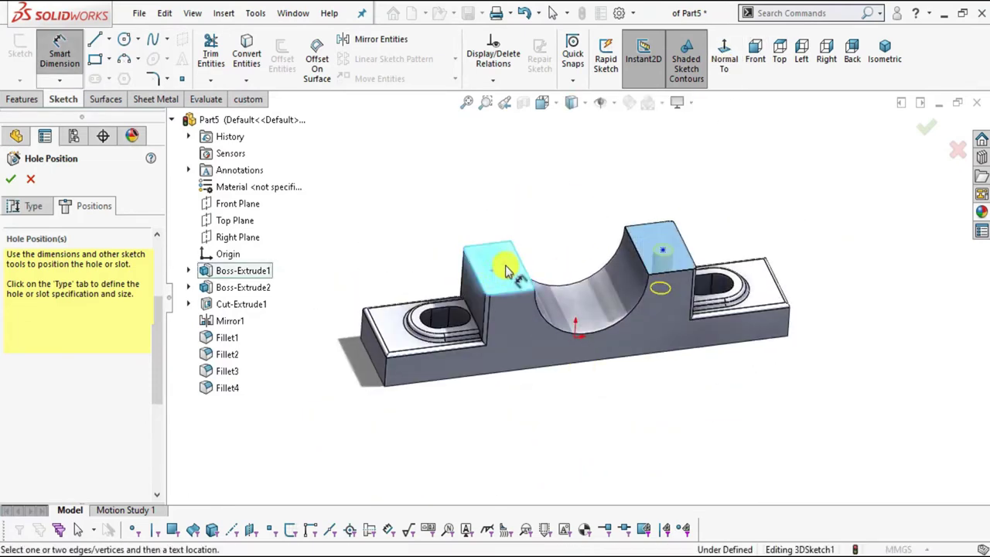
{"action": "left_click", "coordinate": [724, 62]}
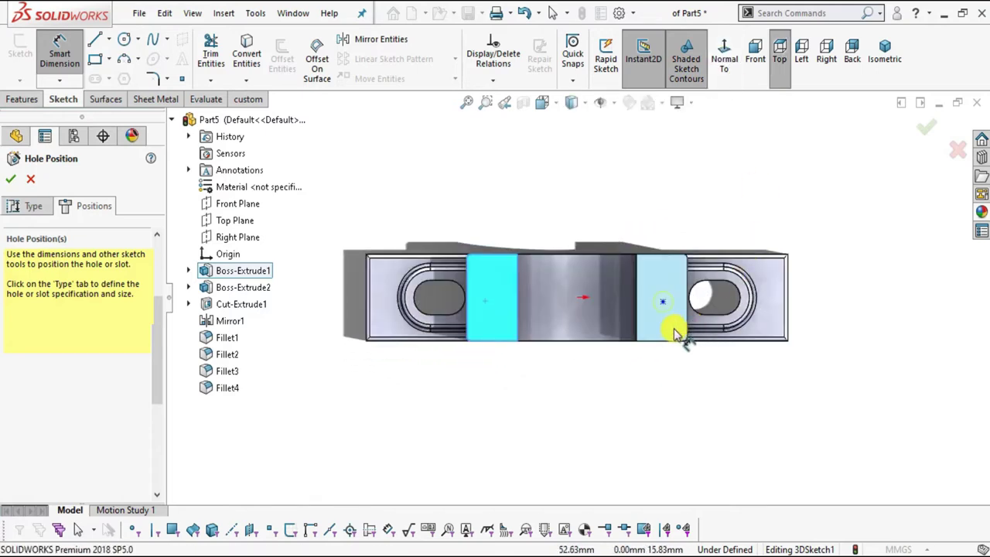
{"action": "left_click", "coordinate": [723, 55]}
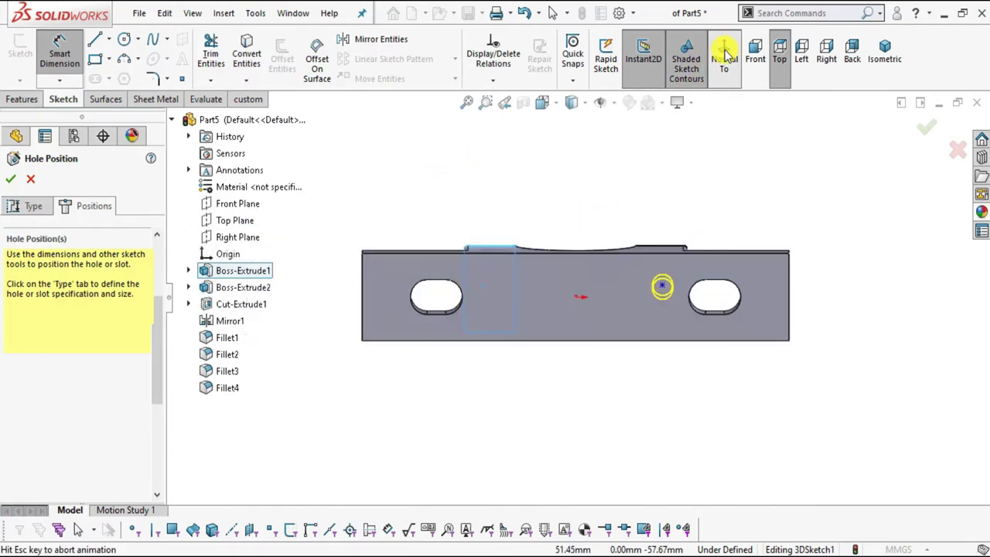
{"action": "left_click", "coordinate": [724, 57]}
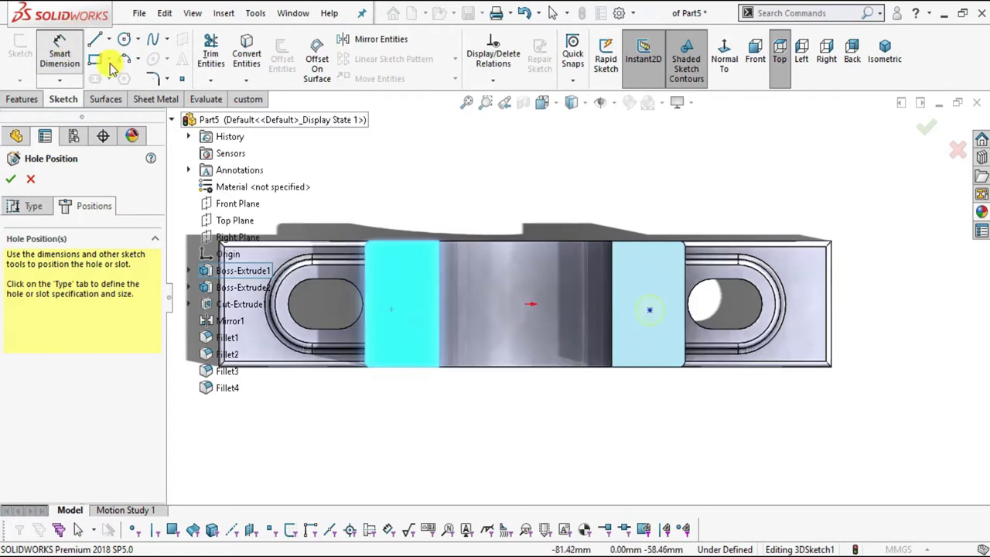
{"action": "scroll", "coordinate": [661, 309], "scroll_direction": "down", "scroll_amount": 3}
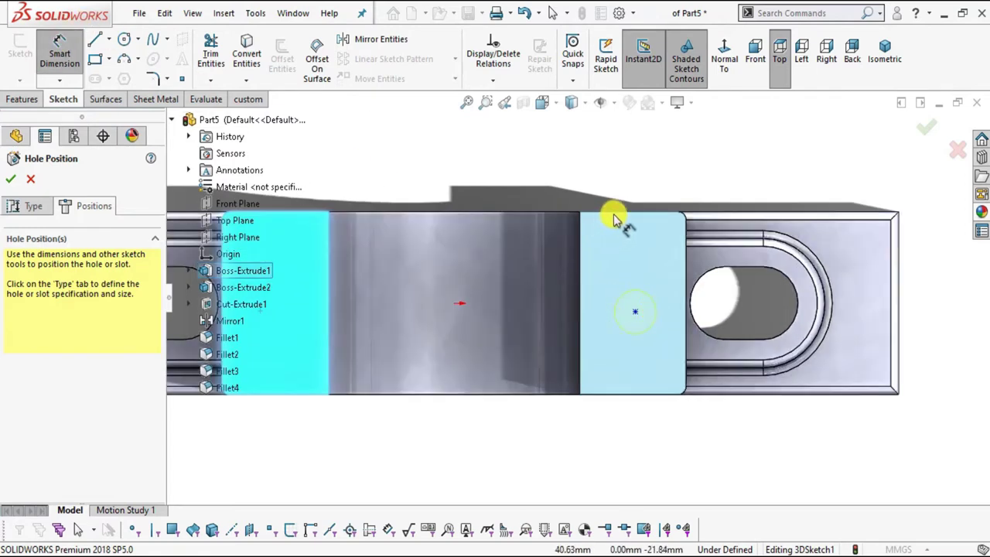
{"action": "left_click", "coordinate": [634, 310]}
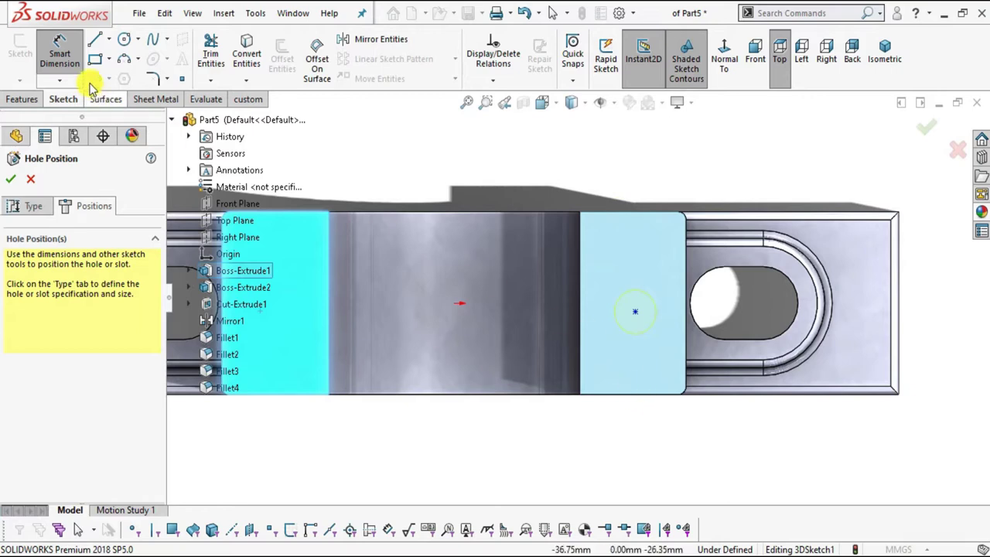
{"action": "left_click", "coordinate": [60, 51]}
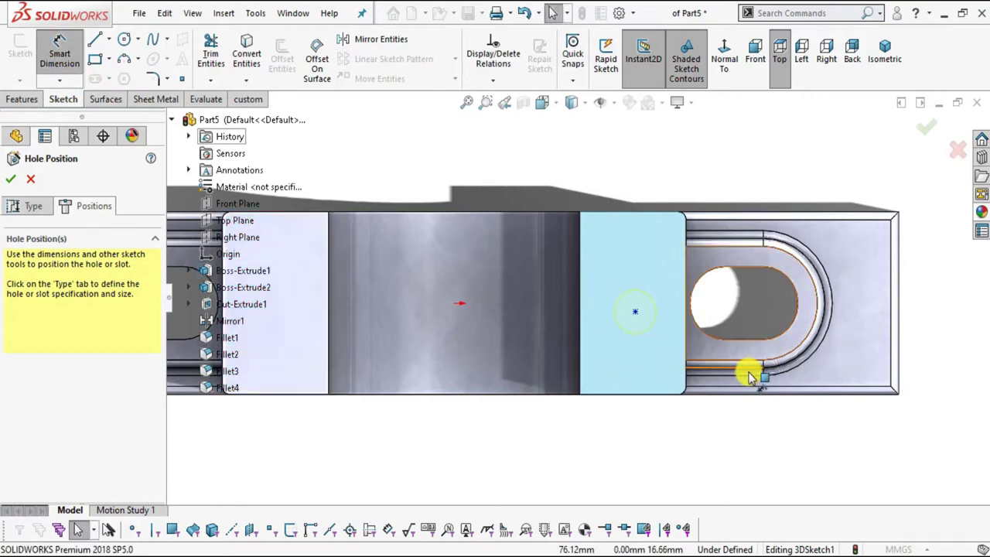
{"action": "left_click", "coordinate": [635, 311]}
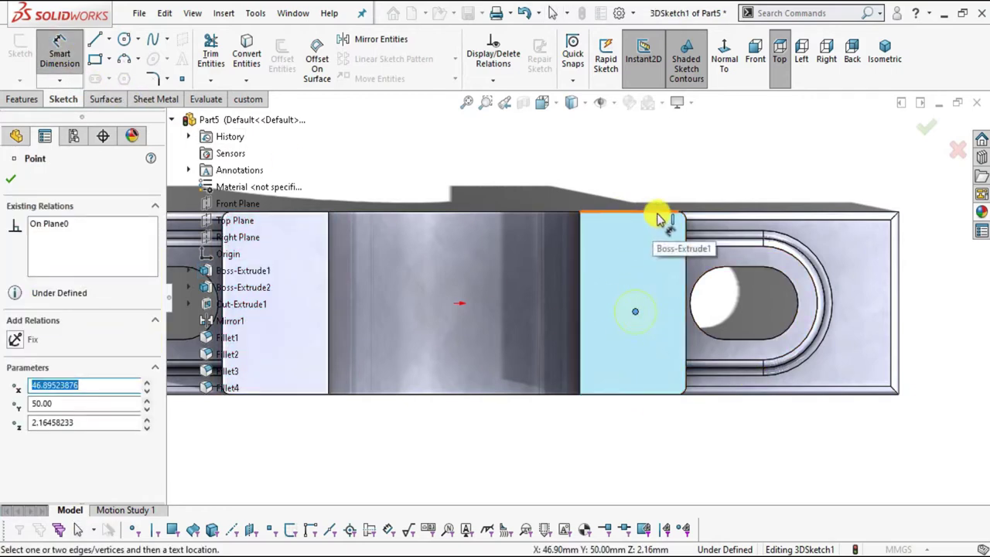
{"action": "left_click", "coordinate": [657, 213]}
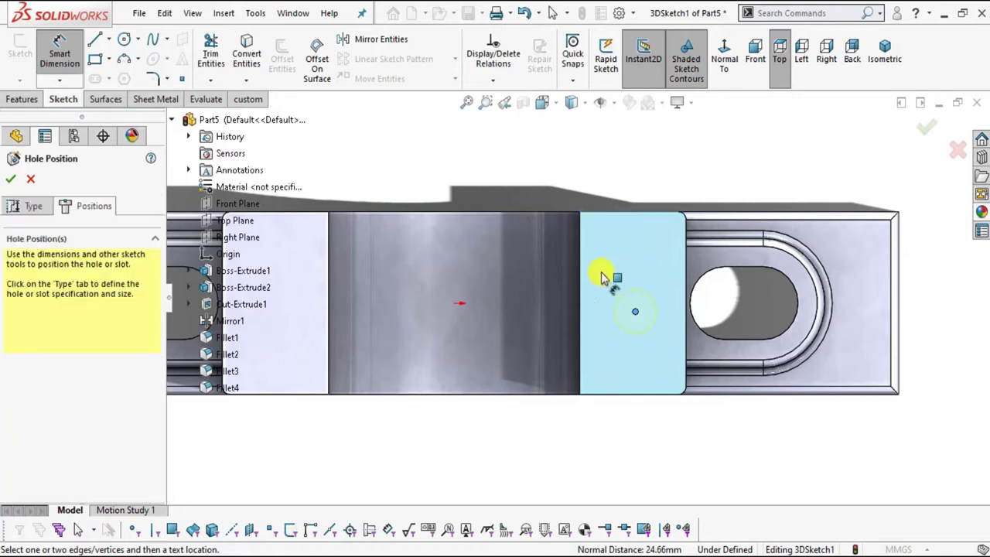
{"action": "left_click", "coordinate": [579, 283]}
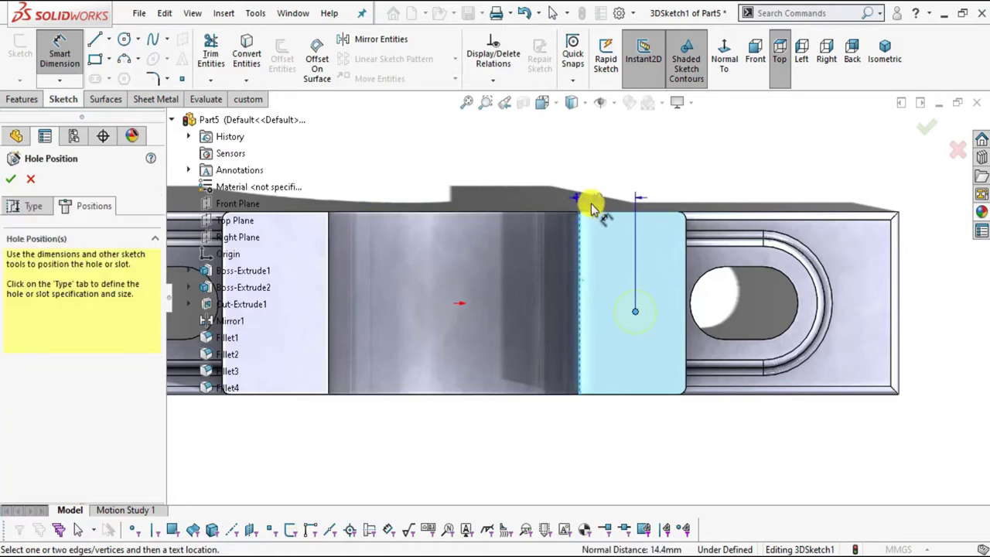
{"action": "key", "text": "Escape"}
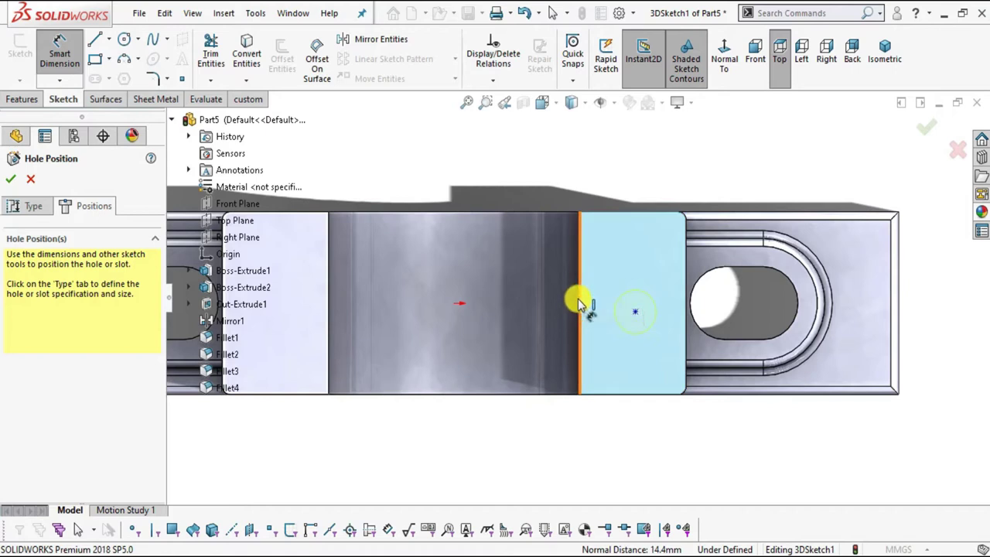
{"action": "left_click", "coordinate": [580, 326]}
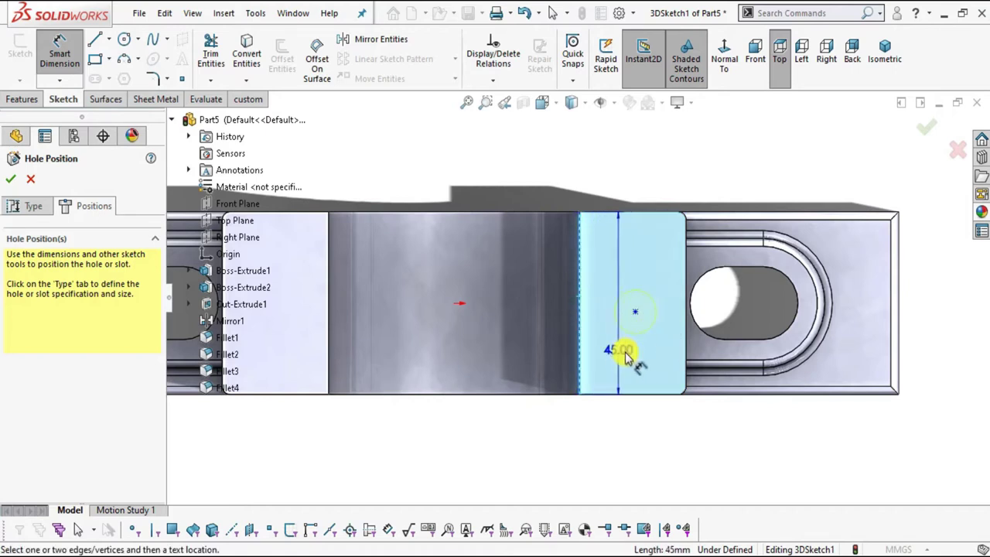
{"action": "key", "text": "Escape"}
Step: Dimension the hole point from the upright block's long-side edge and set the distance to 45/2 (22.50 mm)
{"action": "left_click", "coordinate": [635, 311]}
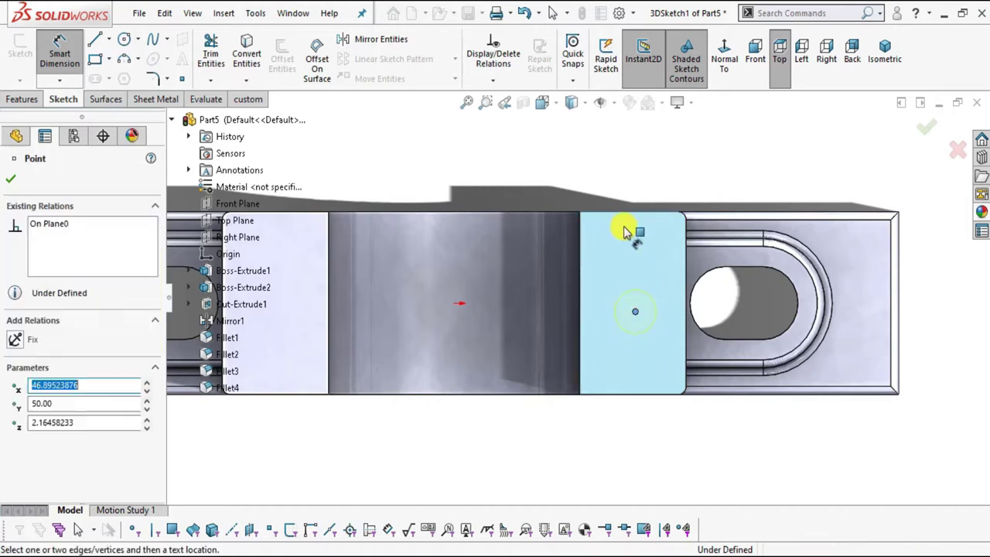
{"action": "left_click", "coordinate": [632, 217]}
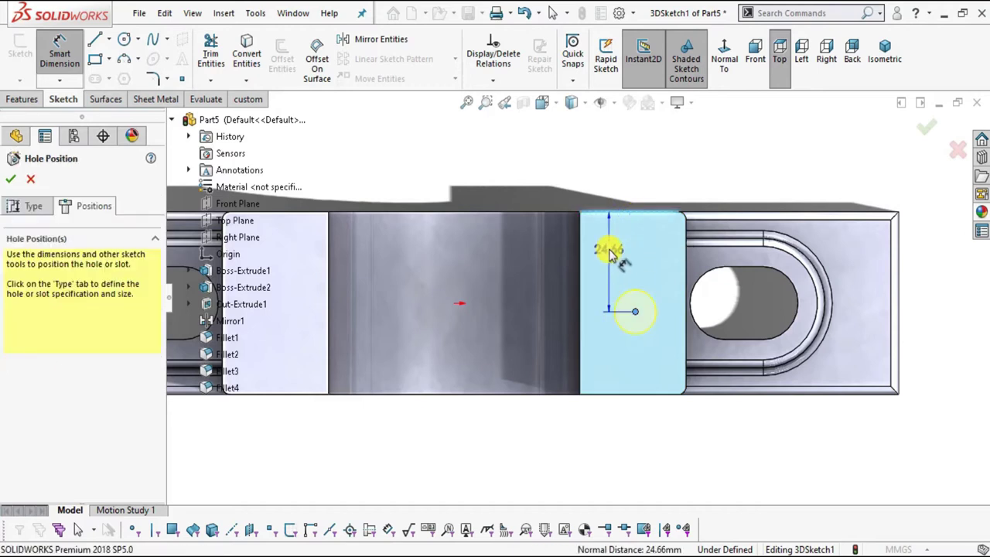
{"action": "left_click", "coordinate": [610, 253]}
{"action": "type", "text": "45/2"}
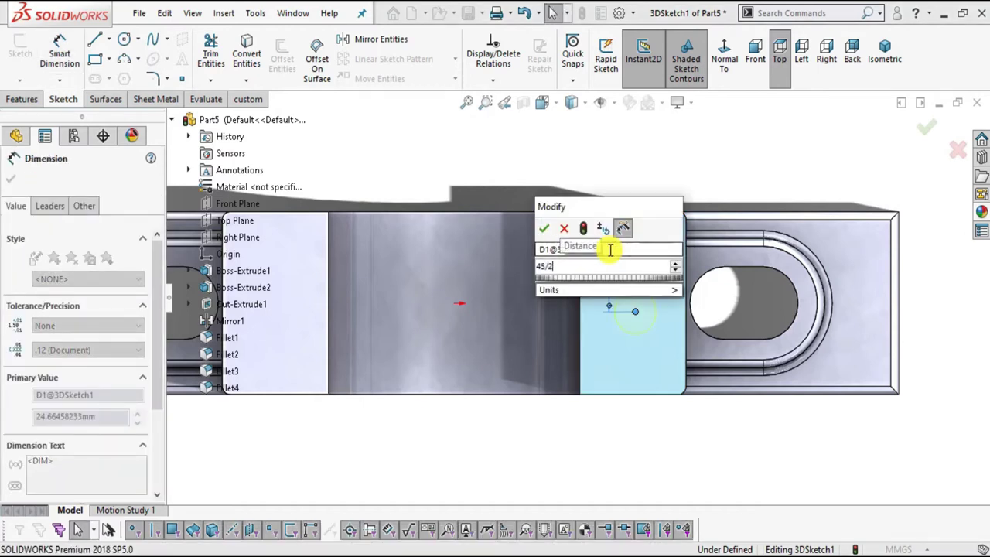
{"action": "key", "text": "Return"}
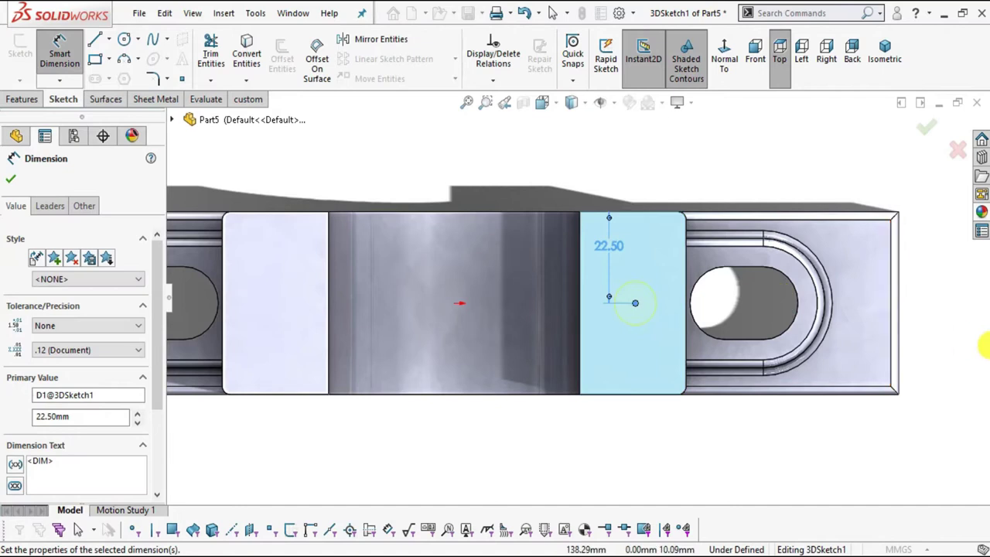
{"action": "left_click", "coordinate": [835, 437]}
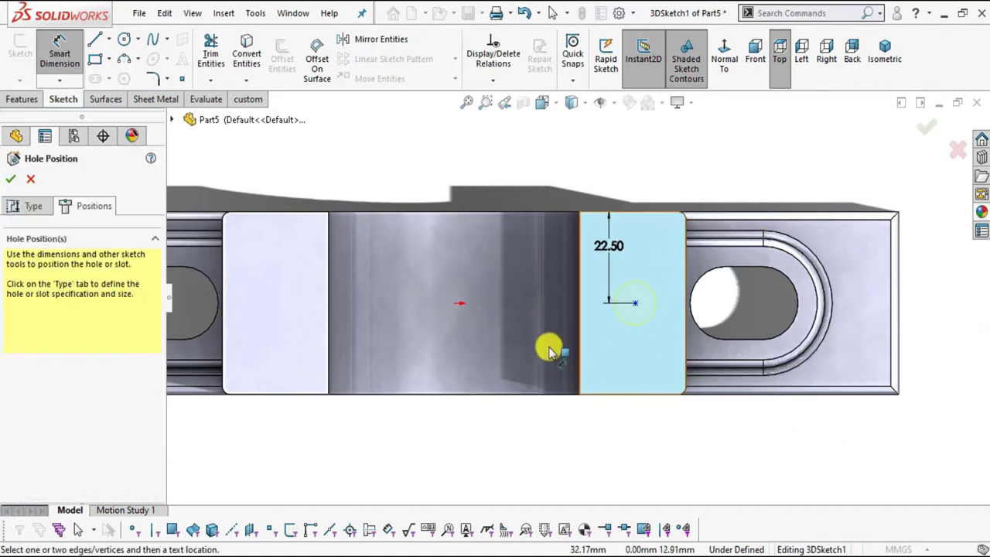
Step: Dimension the hole point 12.5 mm from the upright block's outer end edge, consulting the PDF drawing, and finish the tapped hole
{"action": "key", "text": "alt+Tab"}
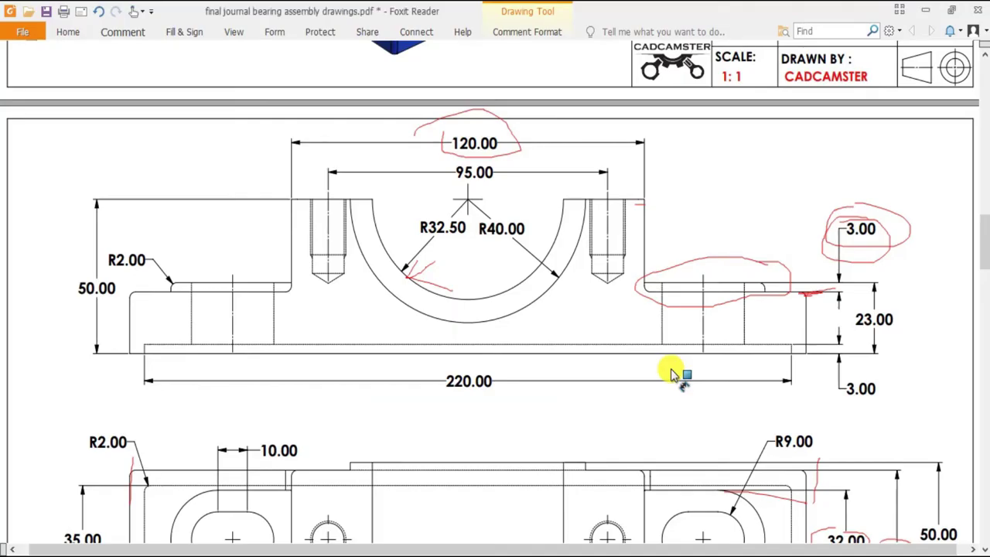
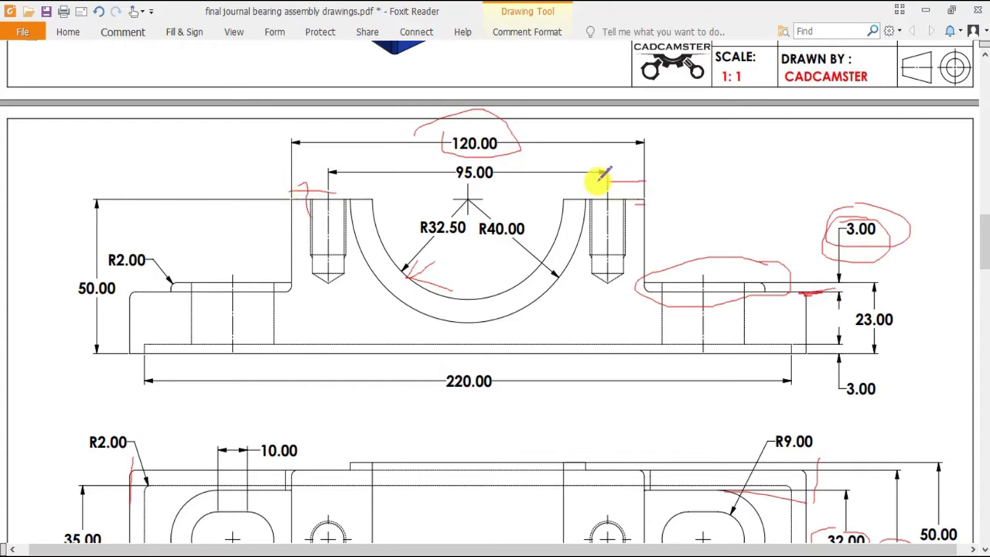
{"action": "left_click_drag", "start_coordinate": [638, 180], "coordinate": [644, 181]}
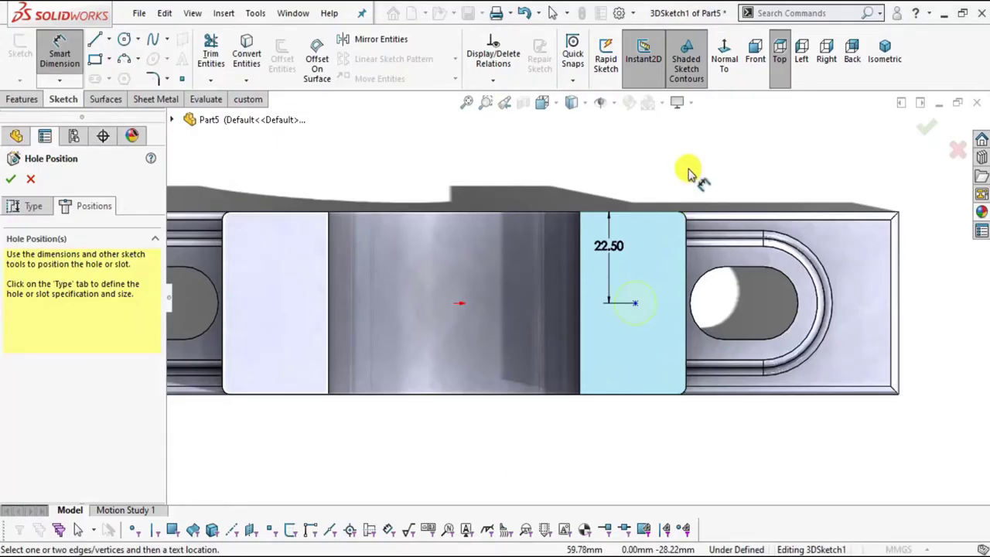
{"action": "left_click", "coordinate": [53, 75]}
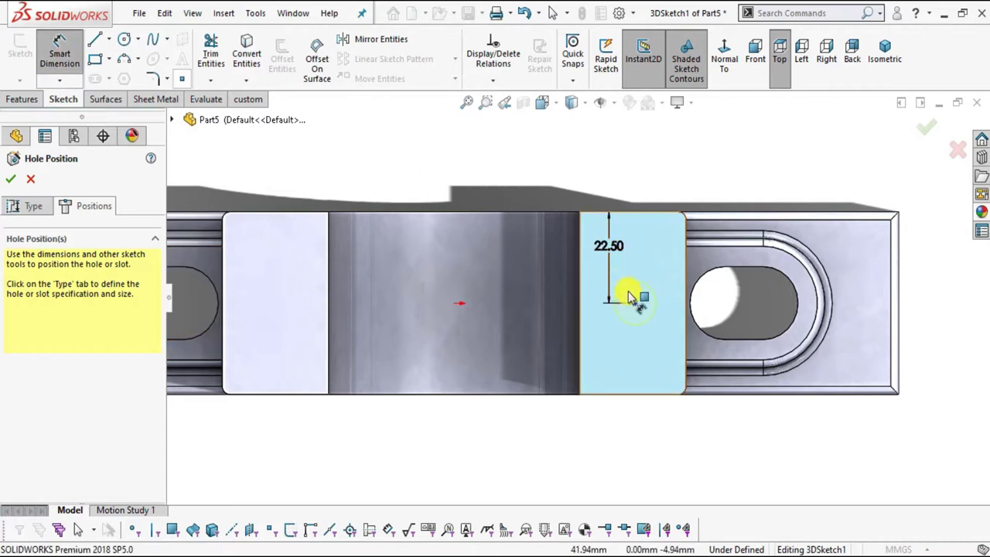
{"action": "left_click", "coordinate": [686, 329]}
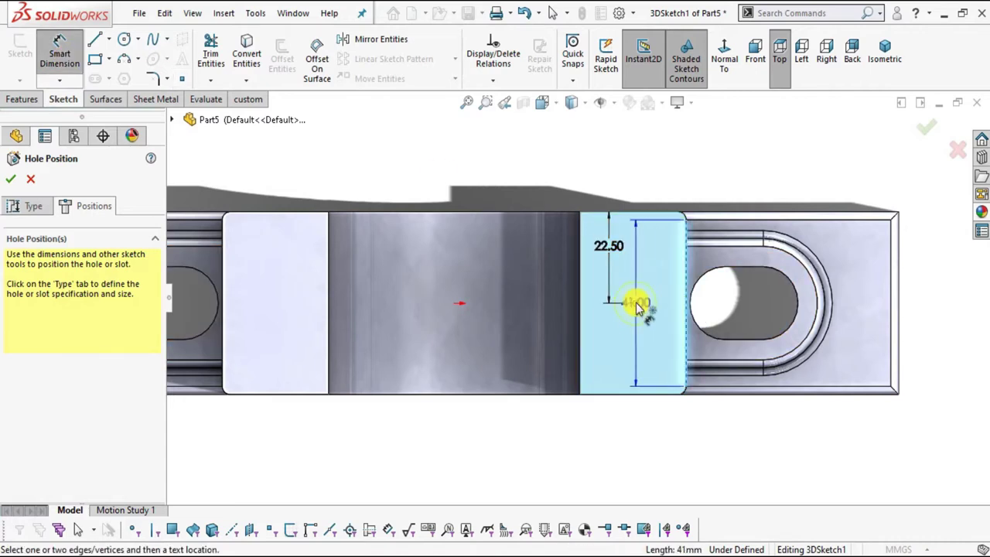
{"action": "left_click", "coordinate": [635, 304]}
{"action": "left_click", "coordinate": [666, 339]}
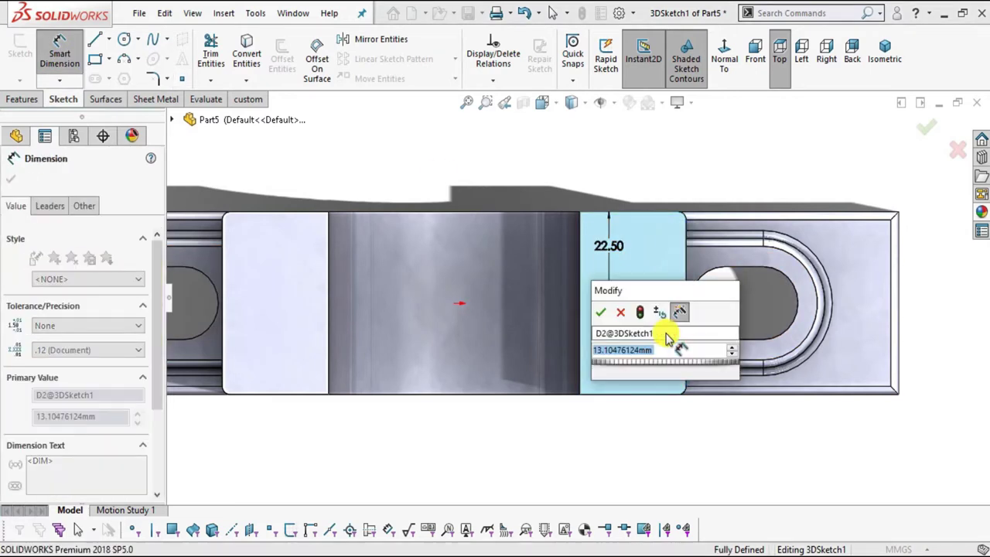
{"action": "type", "text": "12.5"}
{"action": "key", "text": "Return"}
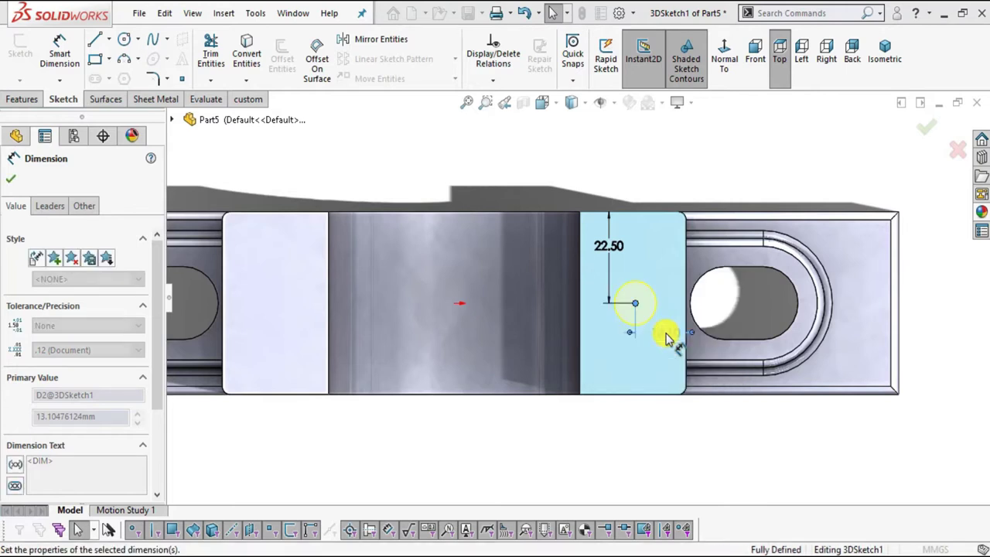
{"action": "left_click", "coordinate": [12, 180]}
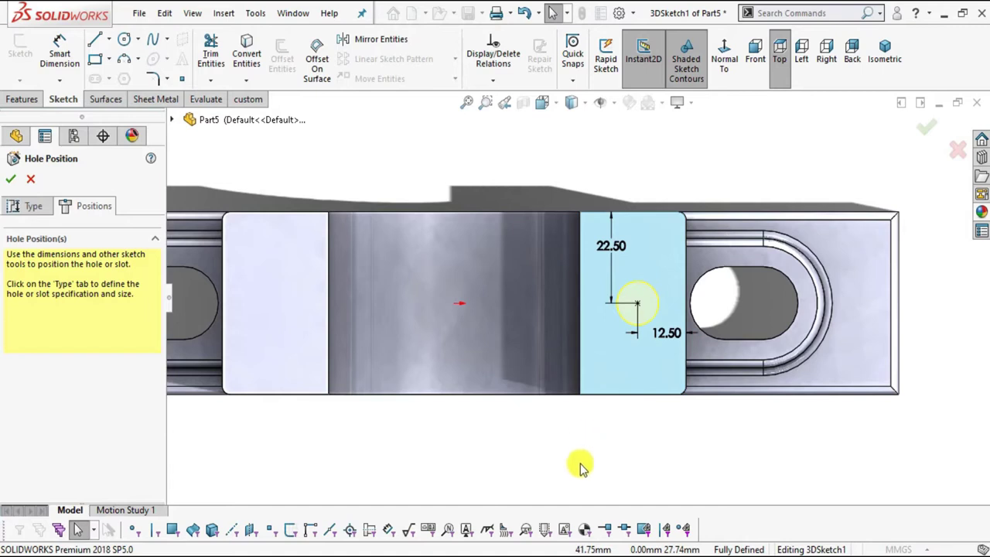
{"action": "middle_click_drag", "start_coordinate": [580, 447], "coordinate": [363, 332]}
{"action": "left_click", "coordinate": [11, 180]}
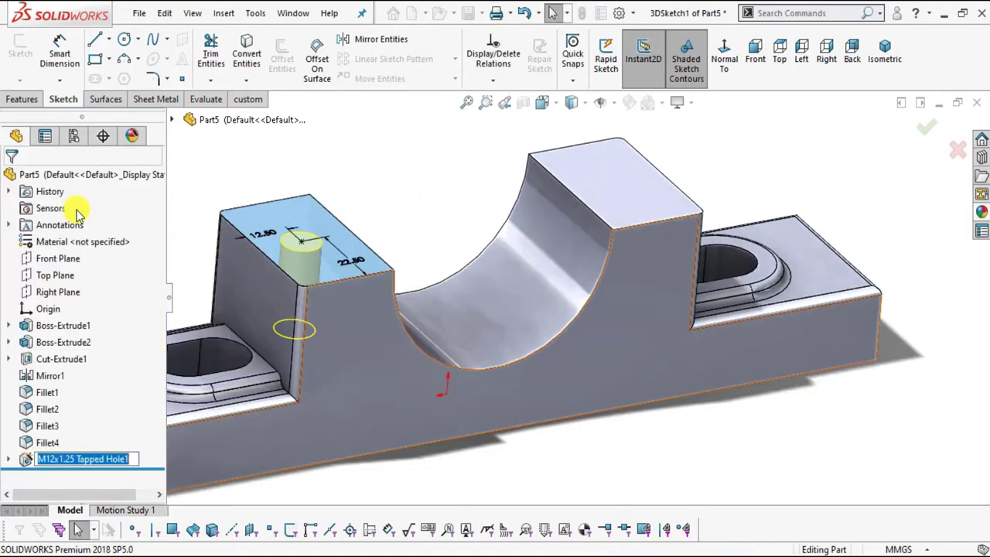
Step: Examine the tapped hole on the upright block's top face and how its thread is displayed
{"action": "middle_click_drag", "start_coordinate": [534, 271], "coordinate": [449, 332]}
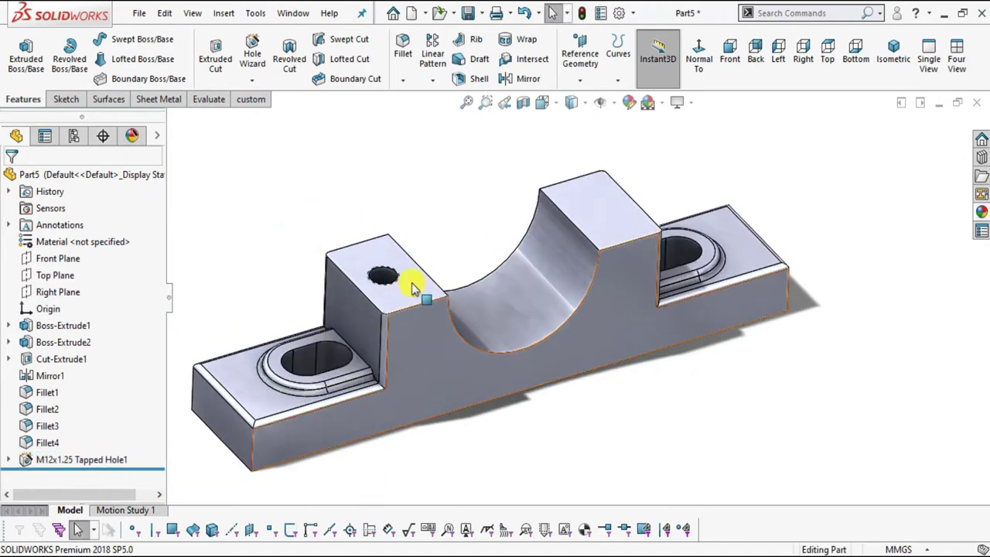
{"action": "scroll", "coordinate": [412, 286], "scroll_direction": "up", "scroll_amount": 5}
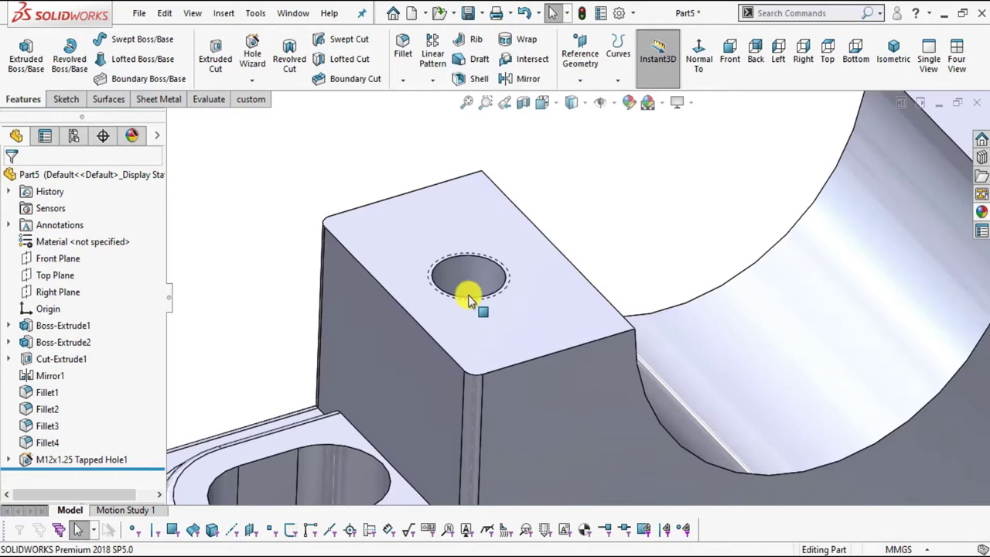
{"action": "scroll", "coordinate": [503, 287], "scroll_direction": "down", "scroll_amount": 2}
{"action": "scroll", "coordinate": [603, 327], "scroll_direction": "down", "scroll_amount": 4}
{"action": "scroll", "coordinate": [525, 297], "scroll_direction": "up", "scroll_amount": 3}
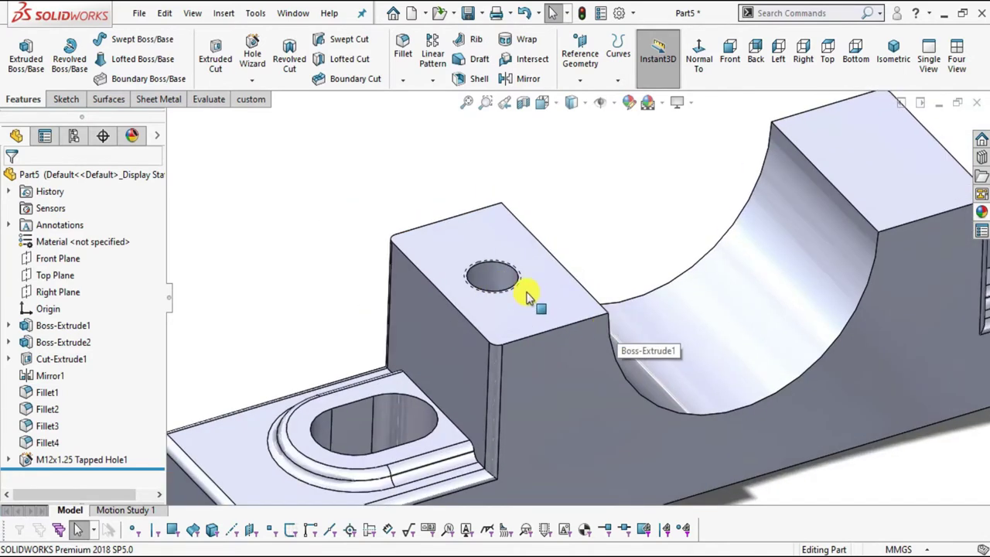
{"action": "scroll", "coordinate": [545, 270], "scroll_direction": "up", "scroll_amount": 2}
{"action": "scroll", "coordinate": [530, 265], "scroll_direction": "down", "scroll_amount": 2}
{"action": "scroll", "coordinate": [534, 276], "scroll_direction": "up", "scroll_amount": 2}
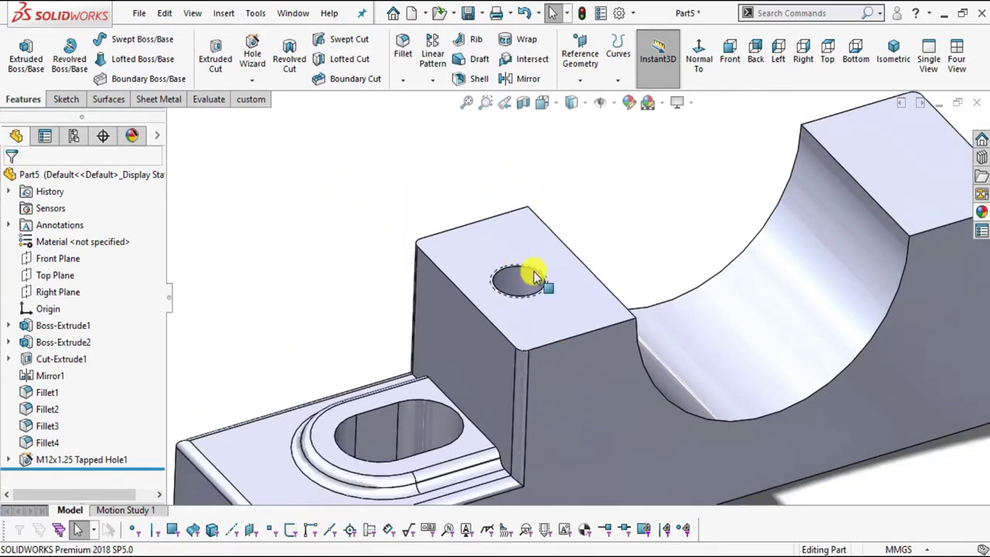
{"action": "scroll", "coordinate": [680, 364], "scroll_direction": "down", "scroll_amount": 4}
Step: Turn on shaded cosmetic threads in the document's detailing properties so the tapped hole displays its thread
{"action": "middle_click_drag", "start_coordinate": [680, 364], "coordinate": [648, 239]}
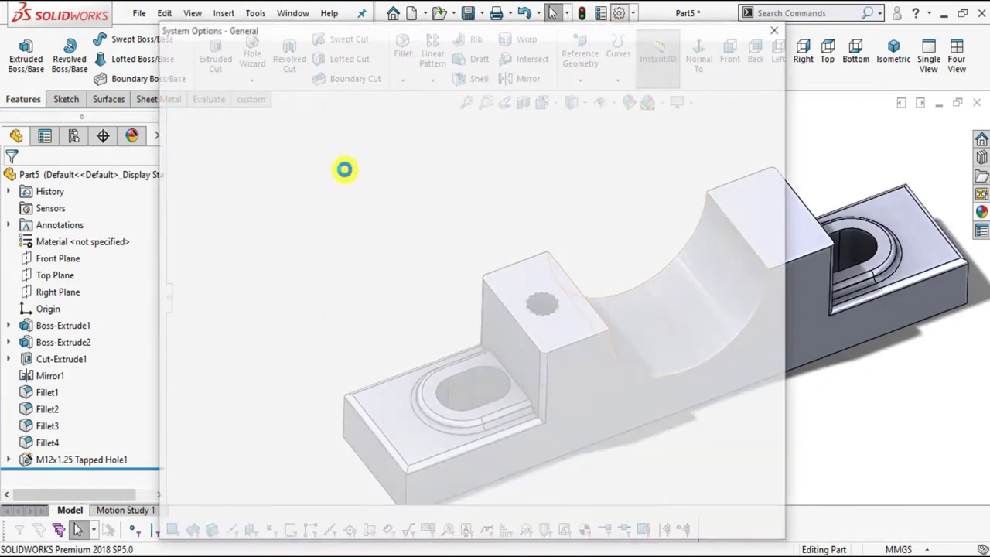
{"action": "left_click", "coordinate": [257, 58]}
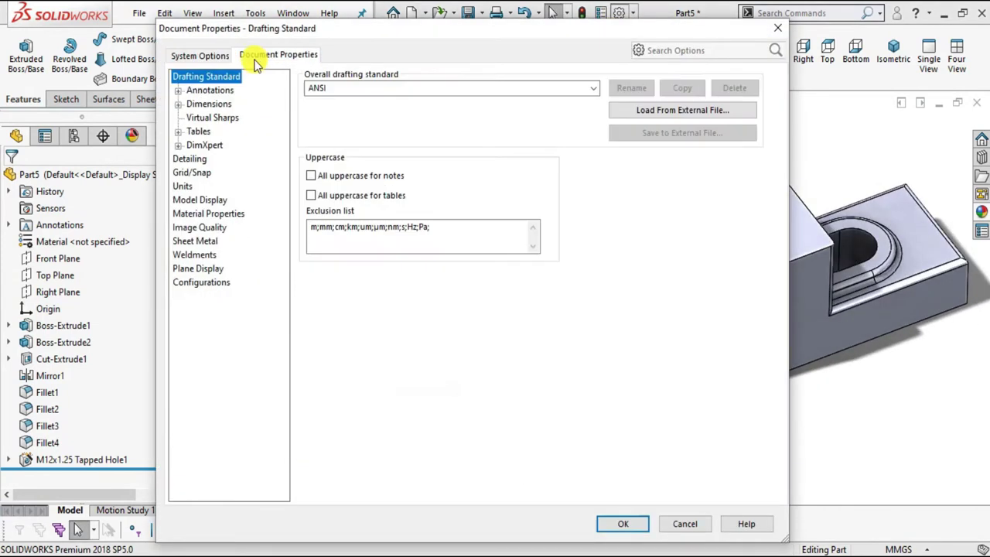
{"action": "left_click", "coordinate": [203, 161]}
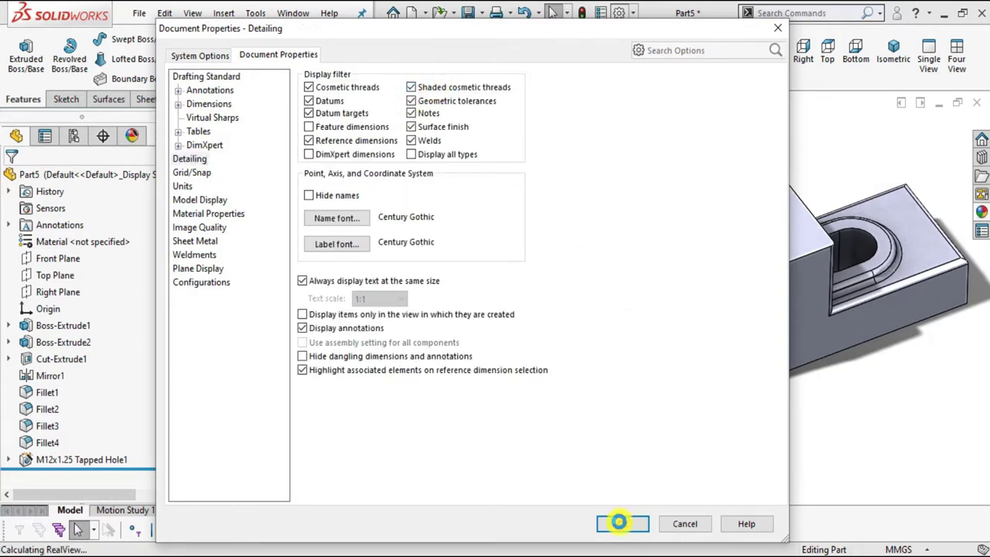
{"action": "left_click", "coordinate": [623, 523]}
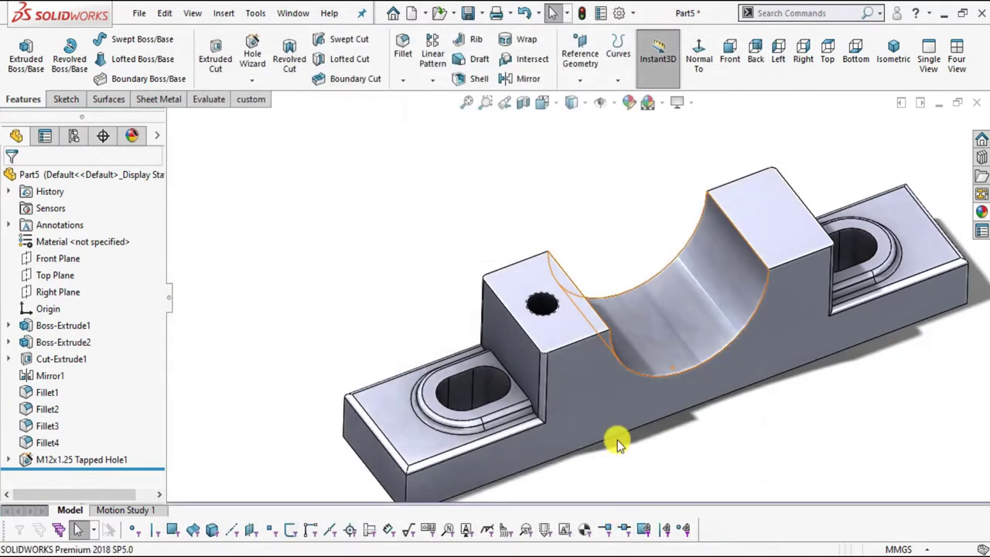
{"action": "scroll", "coordinate": [533, 290], "scroll_direction": "down", "scroll_amount": 6}
{"action": "scroll", "coordinate": [470, 242], "scroll_direction": "up", "scroll_amount": 10}
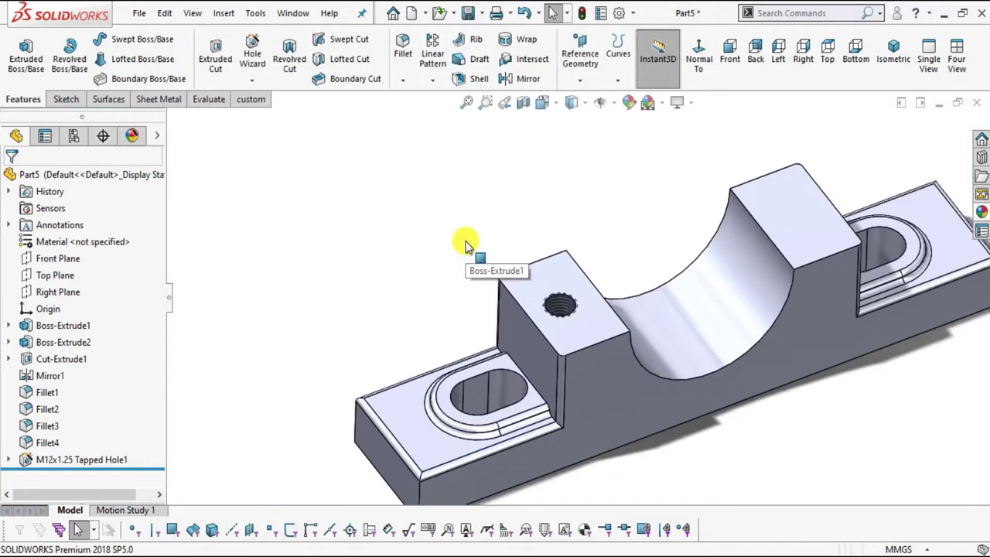
Step: Mirror the M12x1.25 tapped hole about the Right Plane onto the opposite upright block
{"action": "left_click", "coordinate": [46, 295]}
{"action": "left_click", "coordinate": [526, 79]}
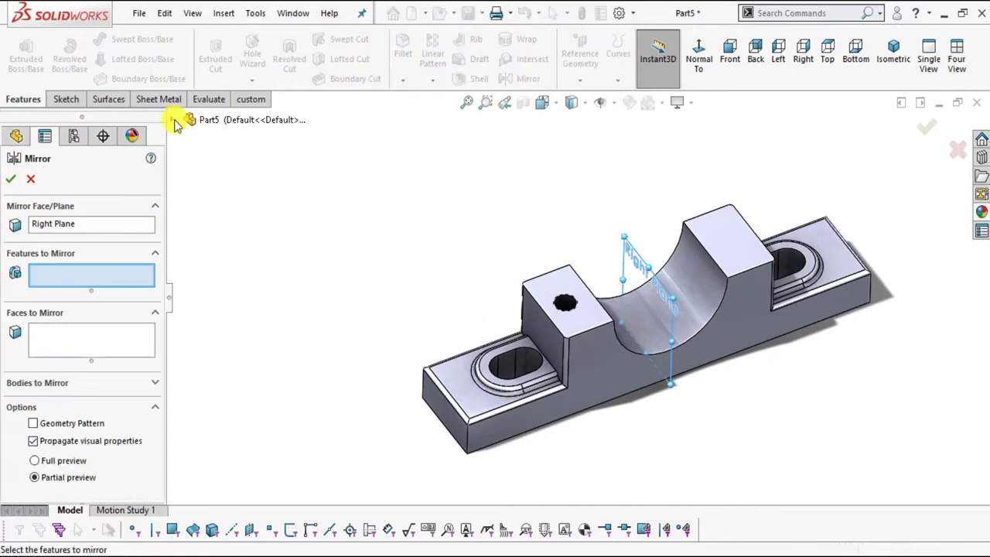
{"action": "left_click", "coordinate": [173, 121]}
{"action": "left_click", "coordinate": [247, 407]}
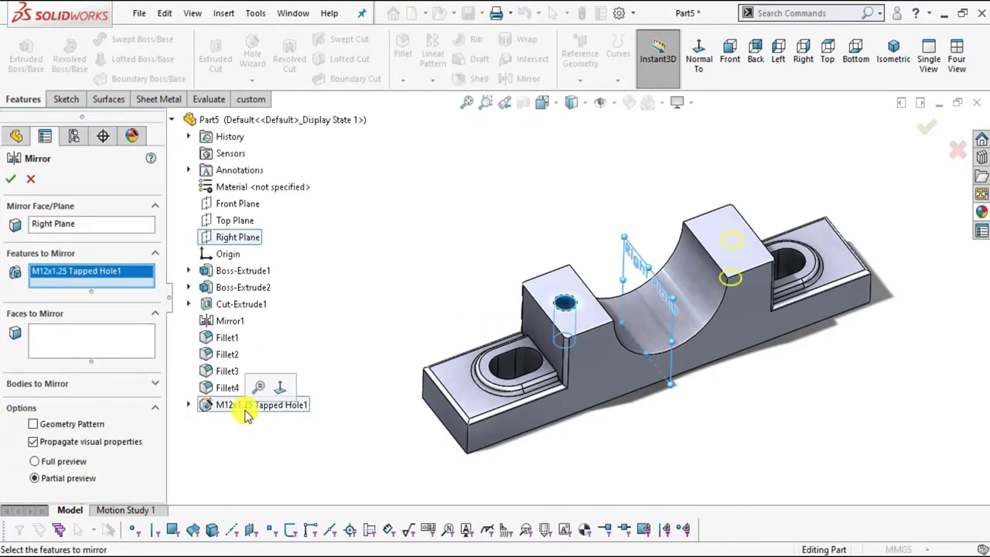
{"action": "left_click", "coordinate": [12, 180]}
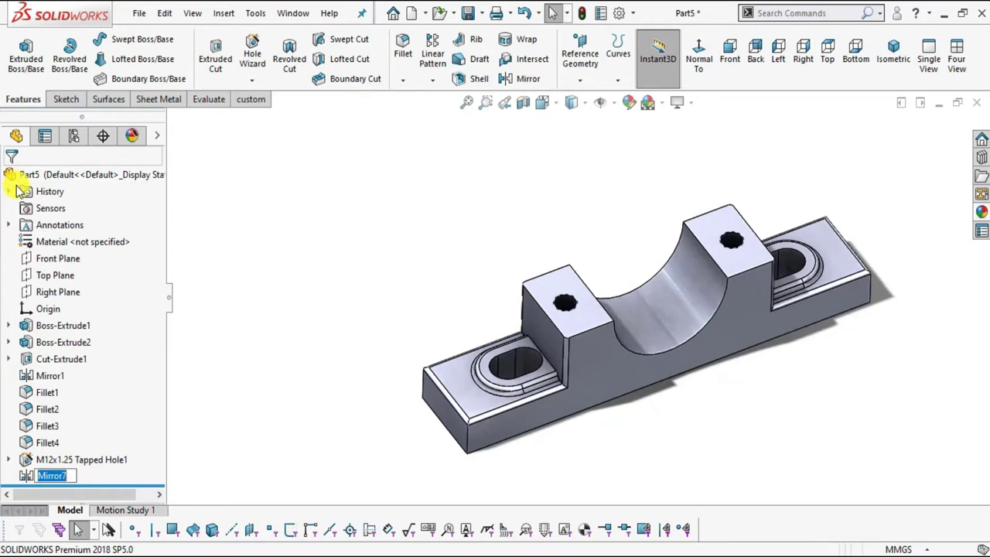
{"action": "middle_click_drag", "start_coordinate": [906, 281], "coordinate": [682, 381]}
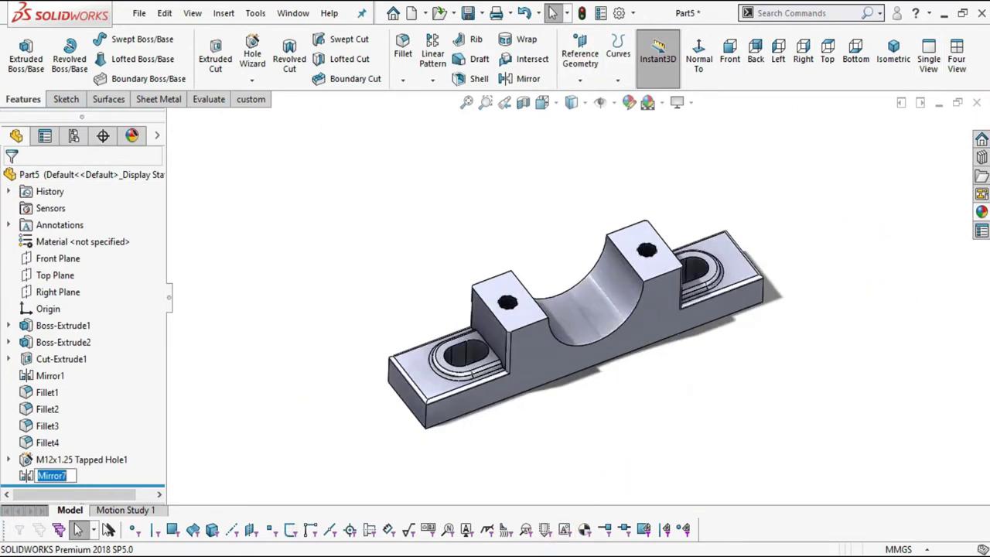
Step: Switch to the PDF drawing and look up the underside recess's length, width and depth, marking the length and width dimensions
{"action": "key", "text": "alt+Tab"}
{"action": "scroll", "coordinate": [526, 281], "scroll_direction": "down", "scroll_amount": 2}
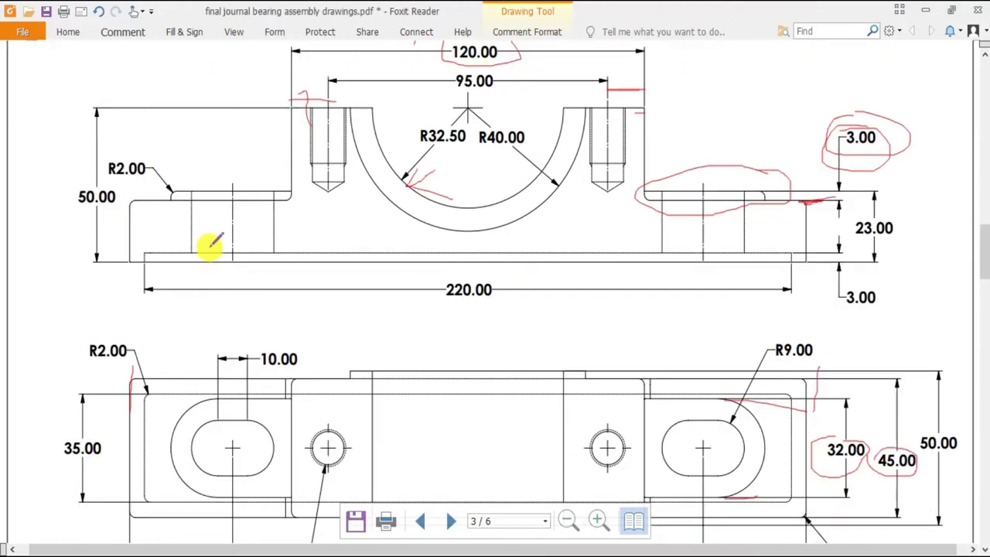
{"action": "scroll", "coordinate": [457, 269], "scroll_direction": "down", "scroll_amount": 1}
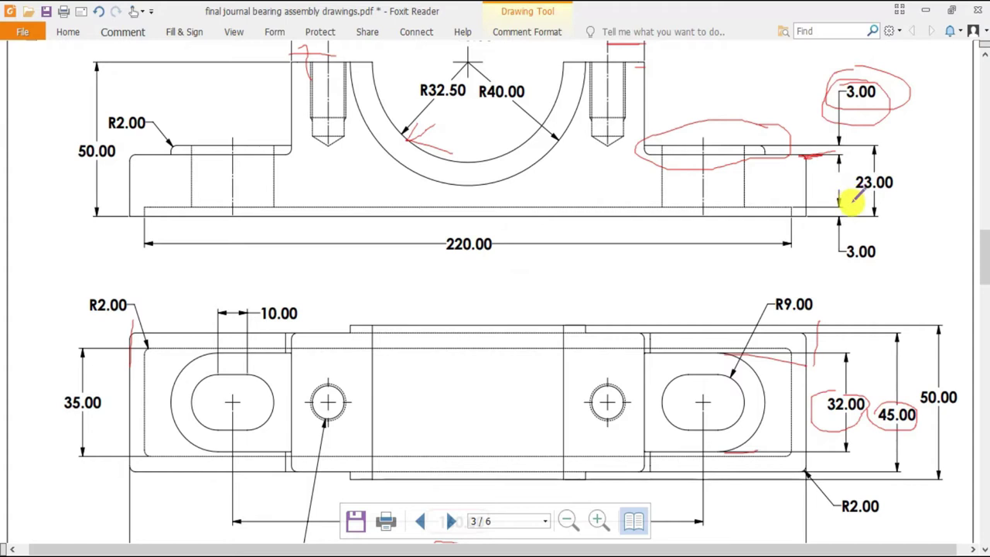
{"action": "scroll", "coordinate": [518, 247], "scroll_direction": "down", "scroll_amount": 2}
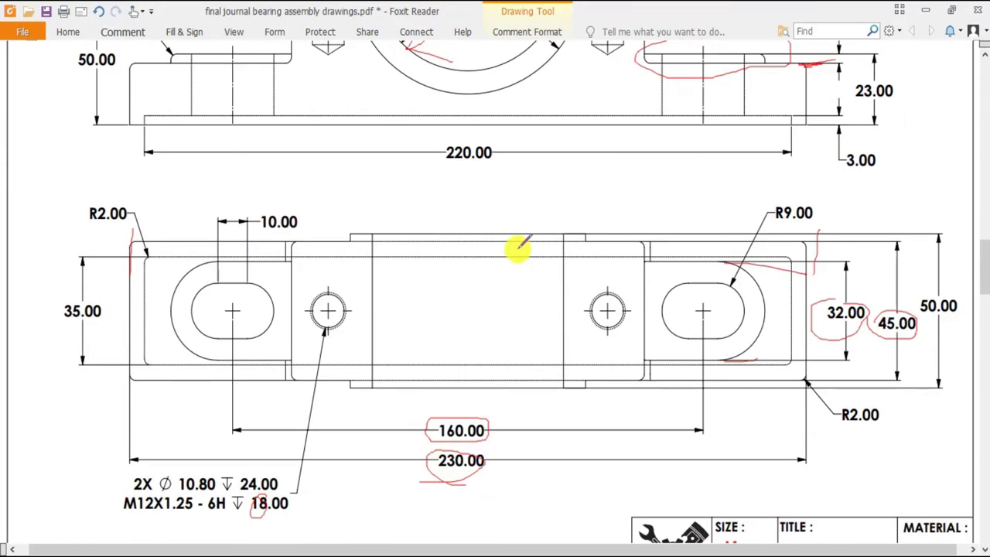
{"action": "mouse_move", "coordinate": [55, 289]}
{"action": "left_mouse_down"}
{"action": "mouse_move", "coordinate": [48, 335]}
{"action": "mouse_move", "coordinate": [103, 319]}
{"action": "left_mouse_up"}
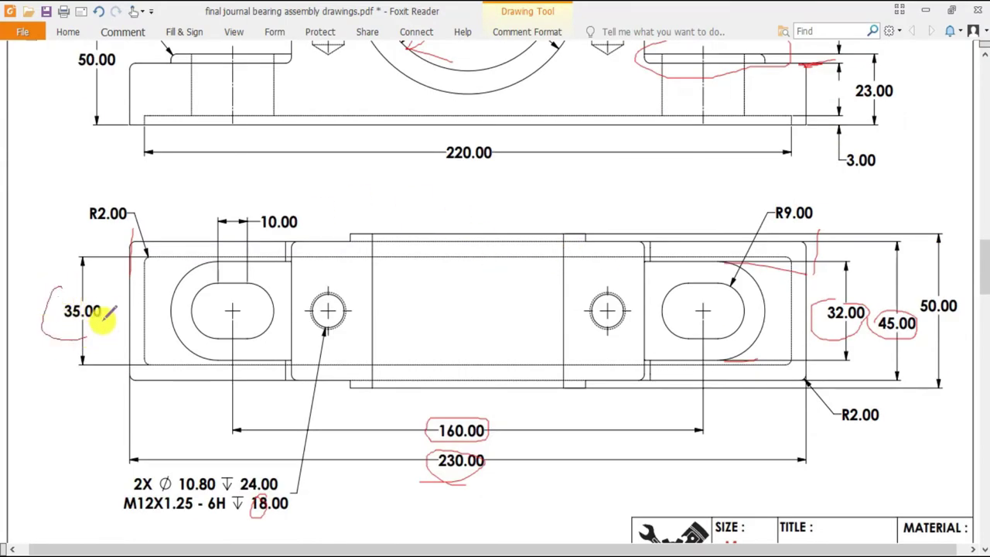
{"action": "left_click_drag", "start_coordinate": [64, 287], "coordinate": [71, 281]}
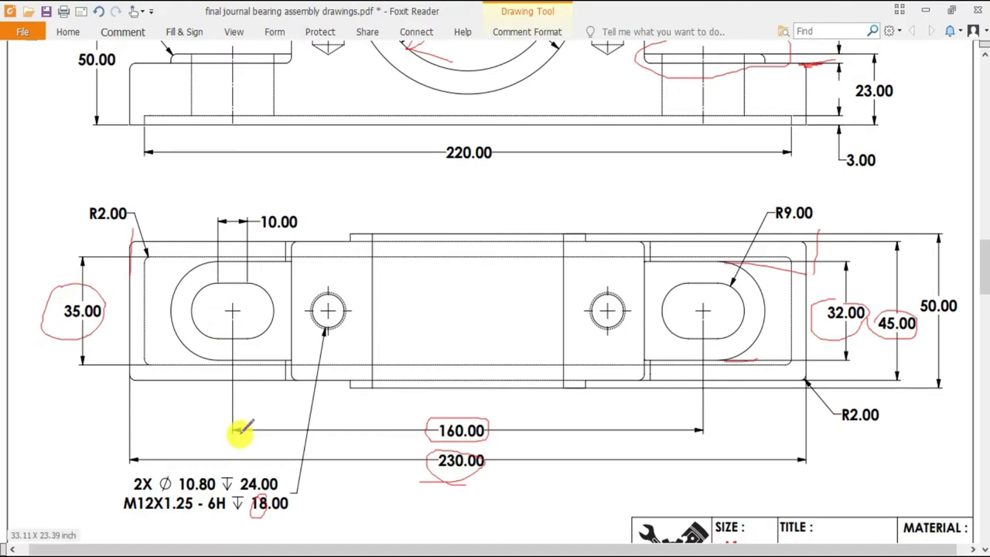
{"action": "scroll", "coordinate": [230, 249], "scroll_direction": "up", "scroll_amount": 3}
{"action": "mouse_move", "coordinate": [461, 283]}
{"action": "left_mouse_down"}
{"action": "mouse_move", "coordinate": [428, 292]}
{"action": "mouse_move", "coordinate": [515, 286]}
{"action": "mouse_move", "coordinate": [408, 272]}
{"action": "left_mouse_up"}
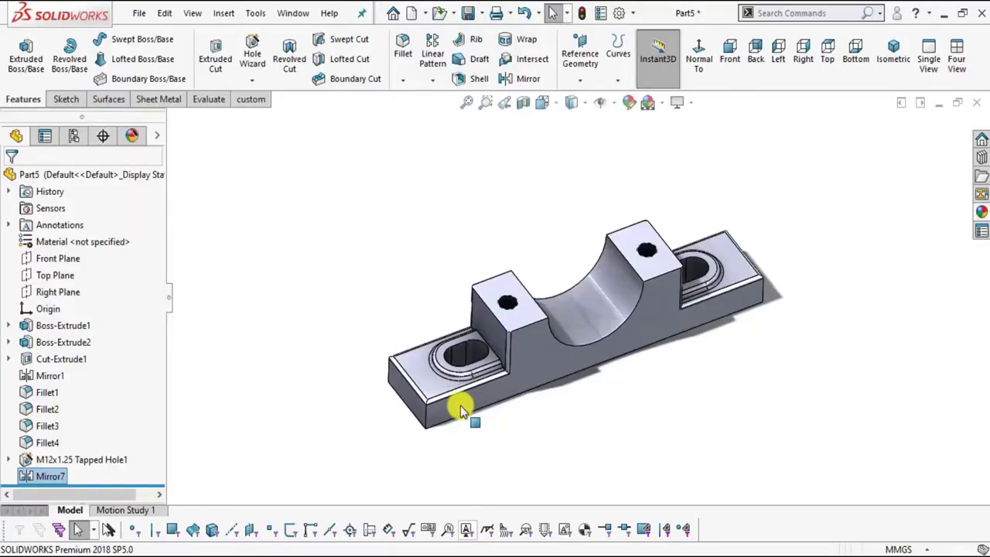
Step: Orient the view normal to the base's bottom face and start a new sketch on that face
{"action": "mouse_move", "coordinate": [460, 405]}
{"action": "middle_mouse_down"}
{"action": "mouse_move", "coordinate": [568, 393]}
{"action": "mouse_move", "coordinate": [526, 147]}
{"action": "mouse_move", "coordinate": [562, 334]}
{"action": "middle_mouse_up"}
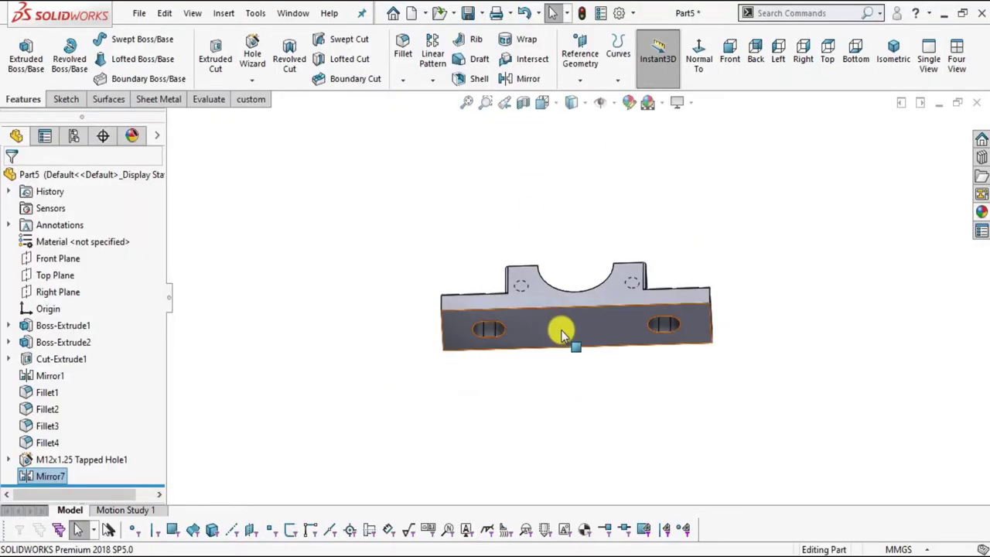
{"action": "left_click", "coordinate": [562, 334]}
{"action": "left_click", "coordinate": [691, 277]}
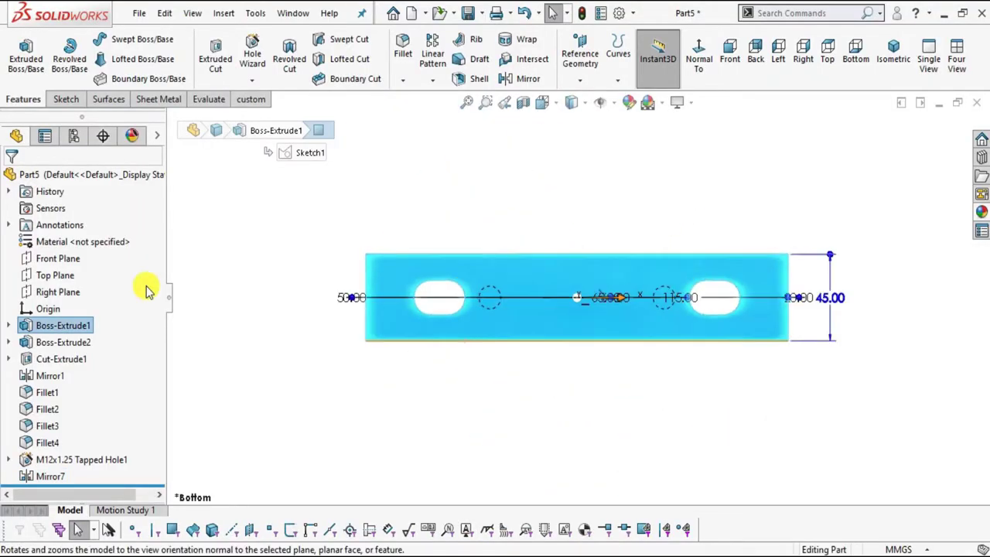
{"action": "left_click", "coordinate": [250, 254]}
{"action": "left_click", "coordinate": [66, 99]}
{"action": "left_click", "coordinate": [20, 49]}
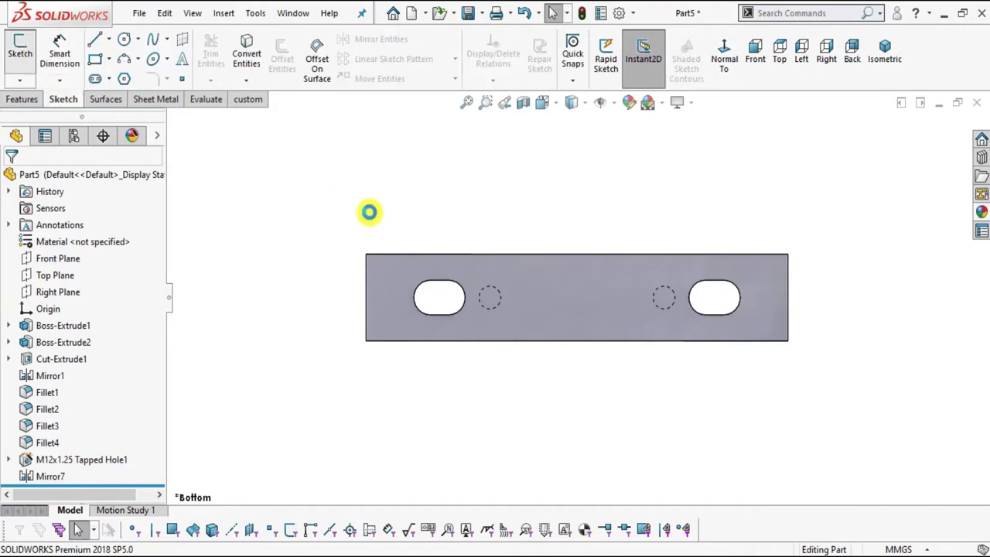
{"action": "left_click", "coordinate": [534, 289]}
Step: Sketch a corner rectangle inside the bottom face's outline, enclosing both slots, and start Smart Dimension
{"action": "left_click", "coordinate": [94, 59]}
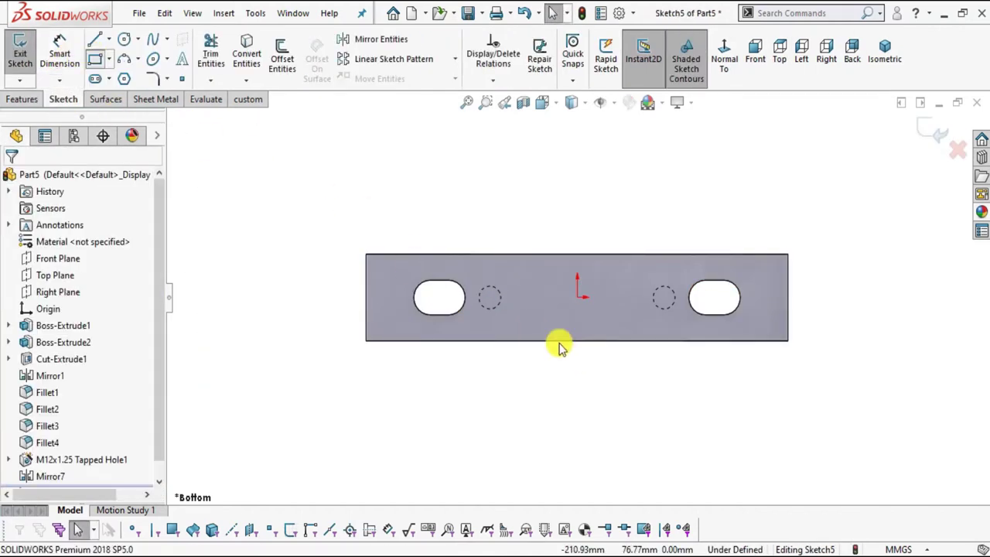
{"action": "scroll", "coordinate": [513, 320], "scroll_direction": "down", "scroll_amount": 2}
{"action": "left_click", "coordinate": [359, 255]}
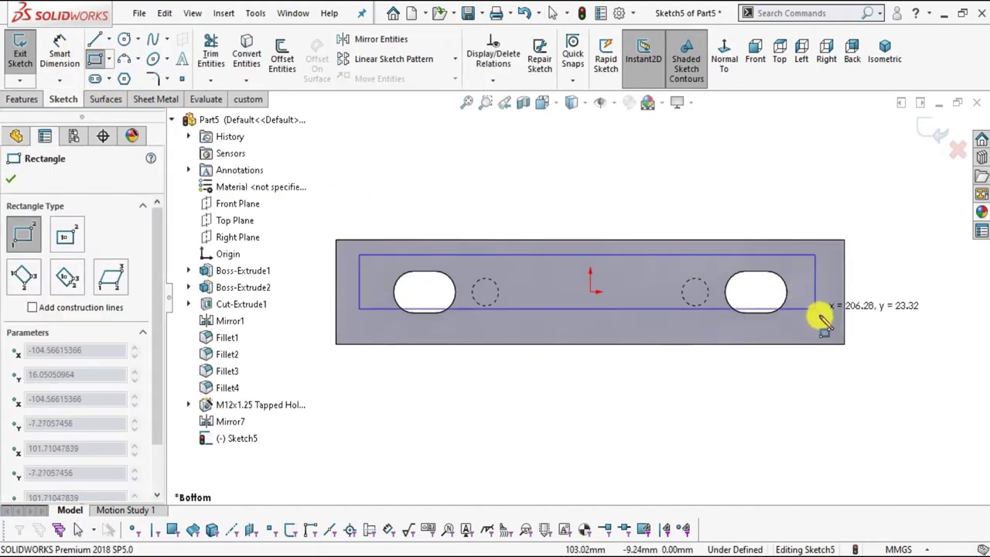
{"action": "left_click", "coordinate": [820, 328]}
{"action": "left_click", "coordinate": [11, 178]}
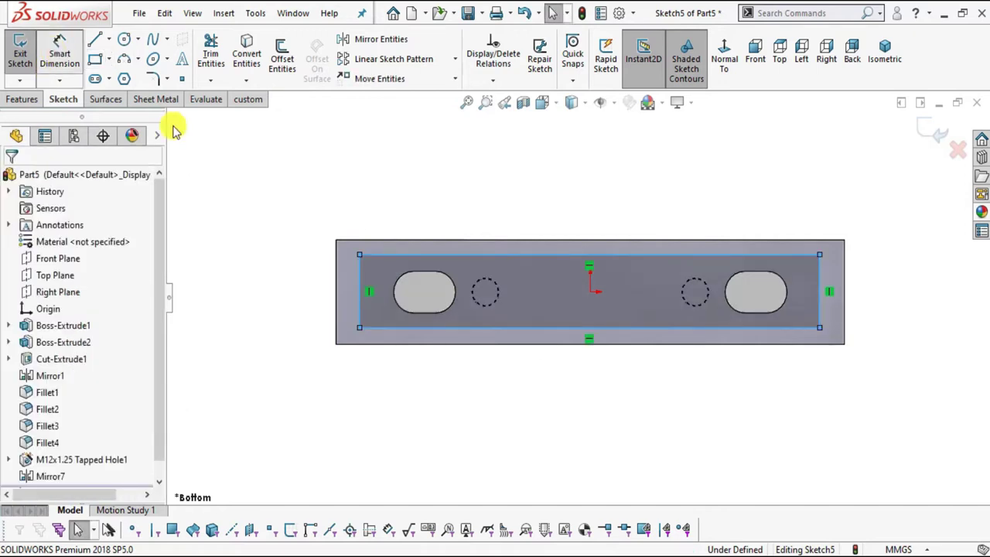
{"action": "key", "text": "d"}
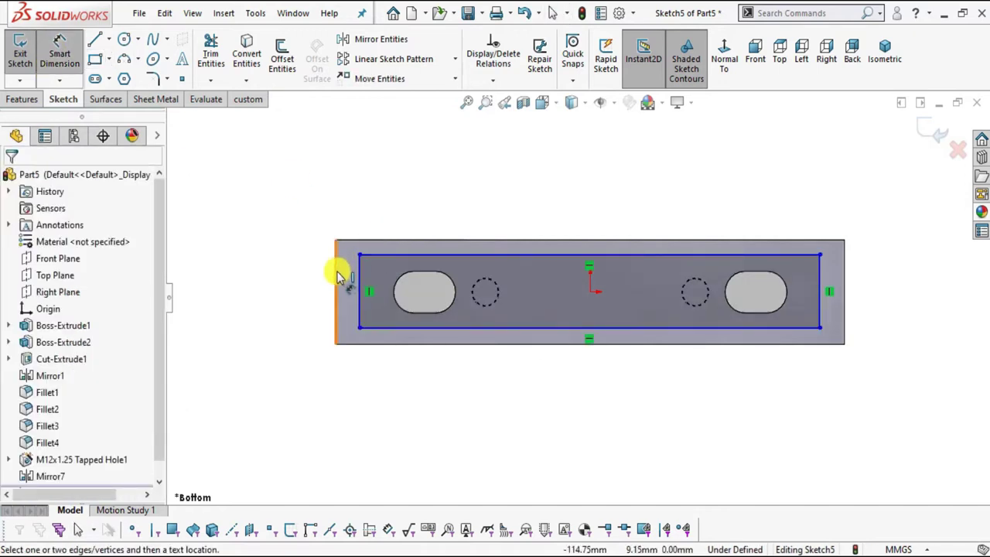
Step: Dimension the recess rectangle's short side at 35 mm, checking the width in the PDF drawing
{"action": "left_click", "coordinate": [338, 276]}
{"action": "key", "text": "Escape"}
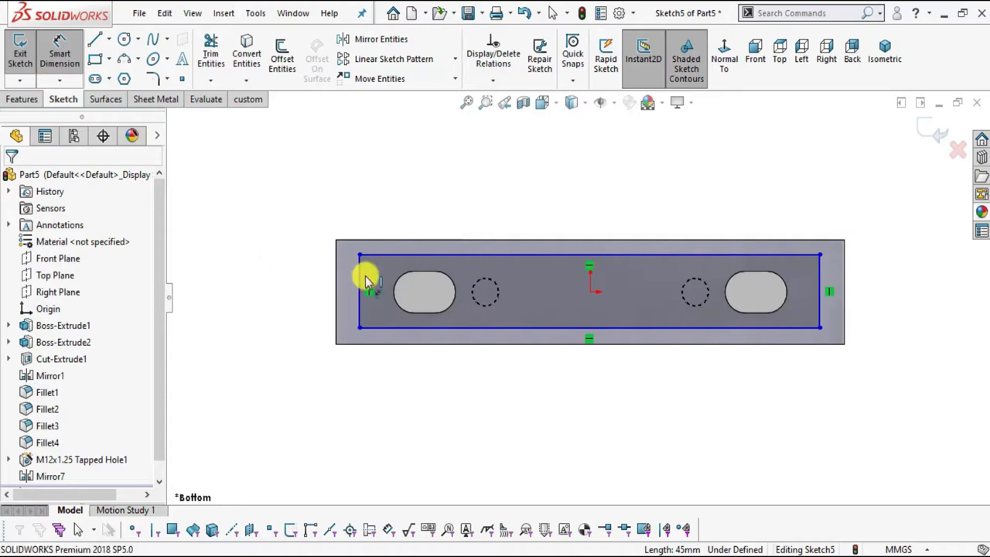
{"action": "left_click", "coordinate": [360, 273]}
{"action": "key", "text": "alt+Tab"}
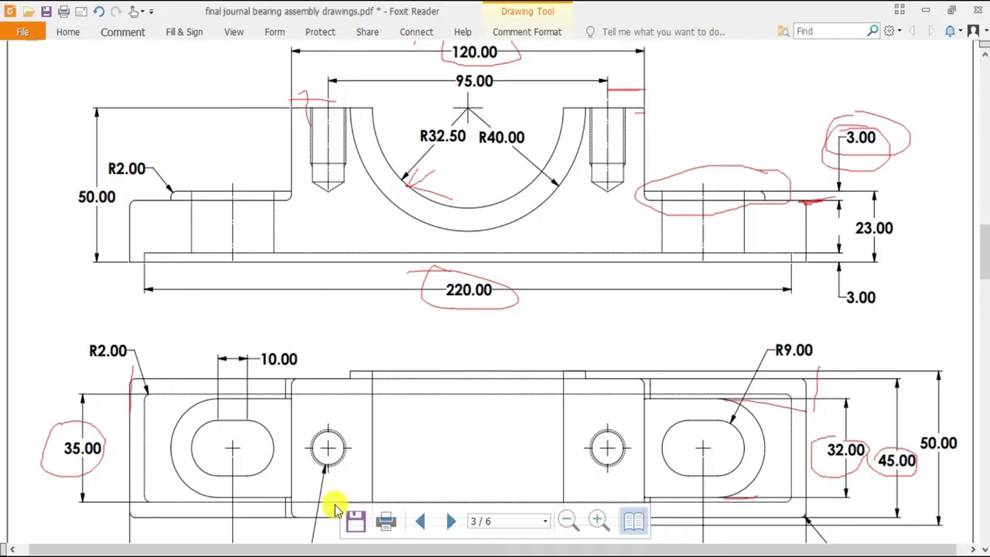
{"action": "key", "text": "alt+Tab"}
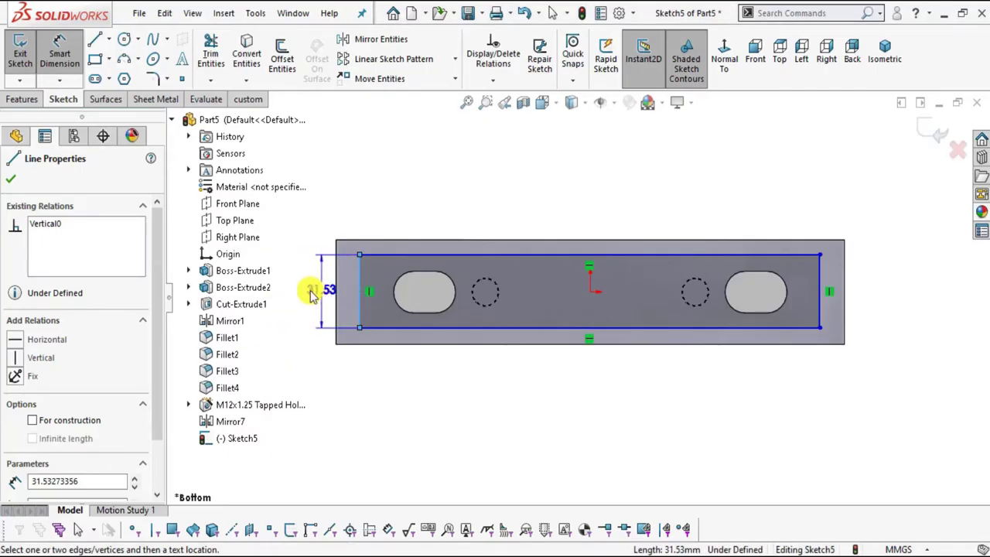
{"action": "left_click", "coordinate": [309, 292]}
{"action": "type", "text": "35"}
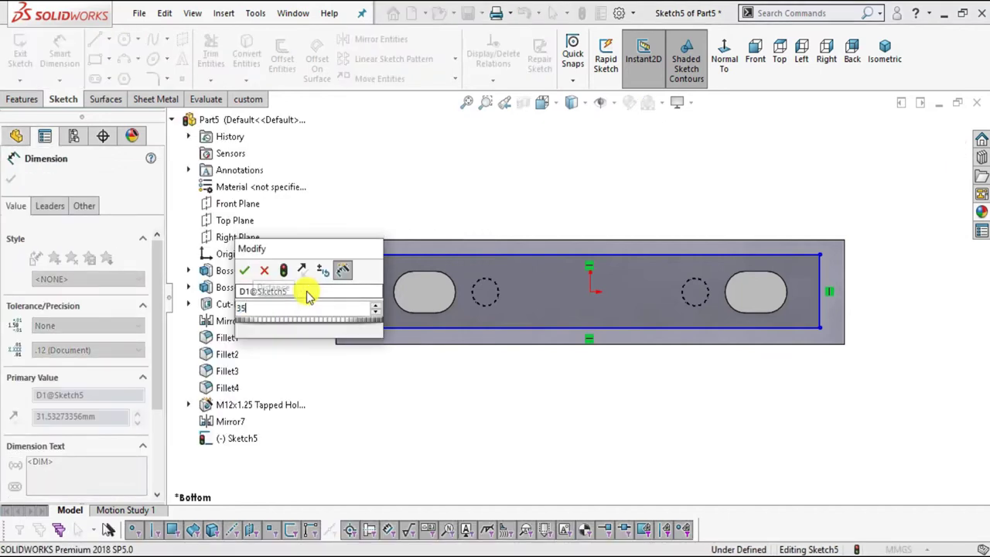
{"action": "key", "text": "Return"}
Step: Dimension the gap between the rectangle's upper long side and the base's outer edge at 5 mm
{"action": "left_click", "coordinate": [425, 200]}
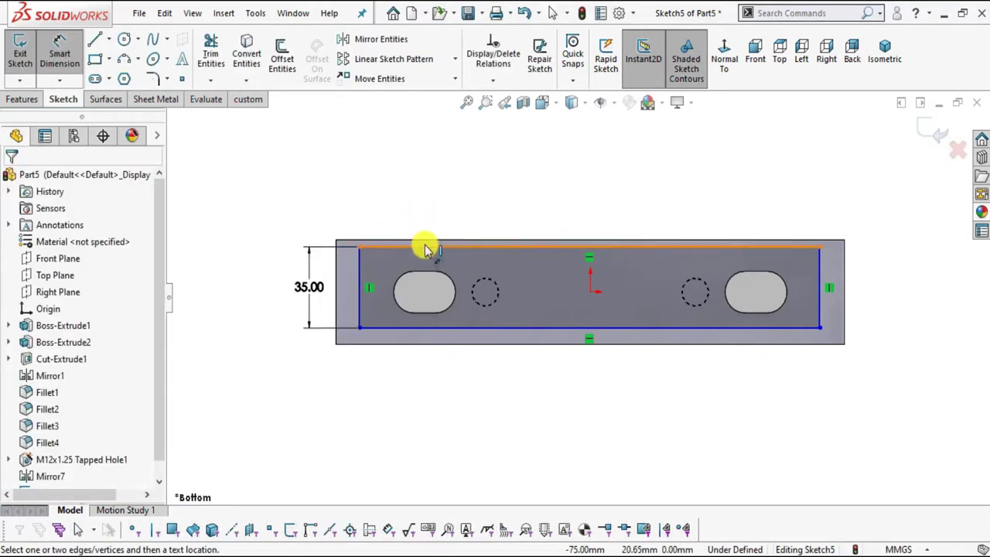
{"action": "left_click", "coordinate": [425, 248]}
{"action": "scroll", "coordinate": [418, 232], "scroll_direction": "down", "scroll_amount": 5}
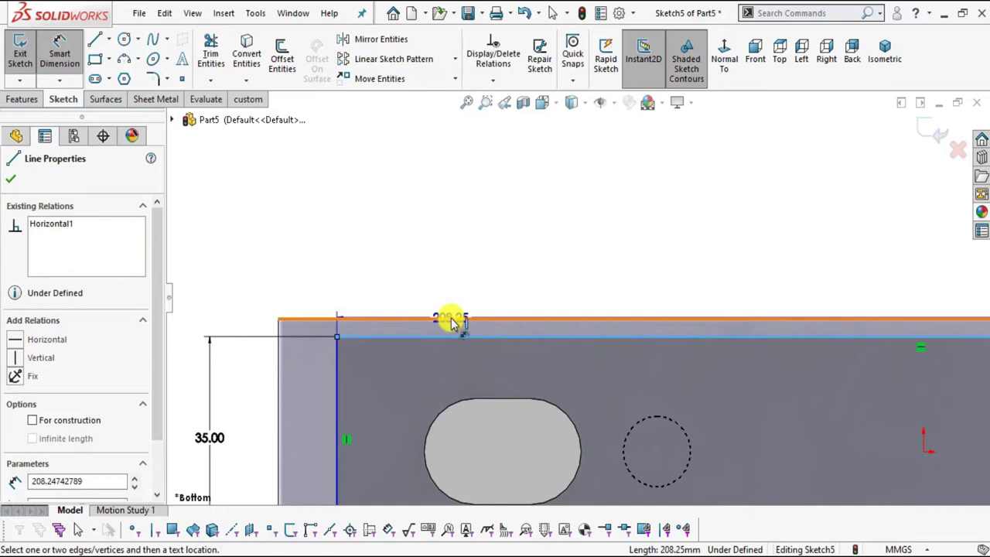
{"action": "key", "text": "Escape"}
{"action": "left_click", "coordinate": [458, 331]}
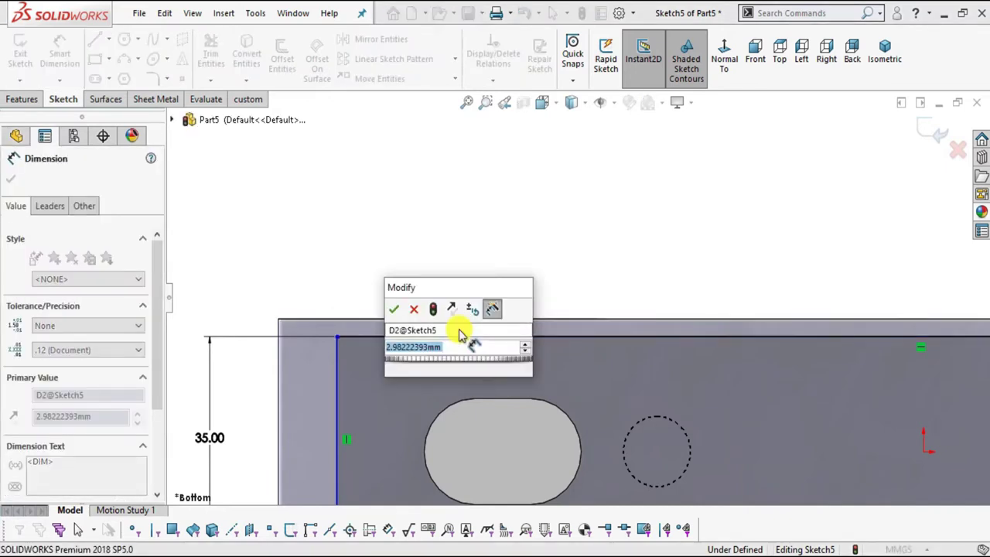
{"action": "type", "text": "5"}
{"action": "key", "text": "Return"}
{"action": "left_click", "coordinate": [471, 209]}
Step: Dimension the rectangle's long side at 220 mm, checking the recess length in the PDF drawing
{"action": "scroll", "coordinate": [471, 227], "scroll_direction": "up", "scroll_amount": 5}
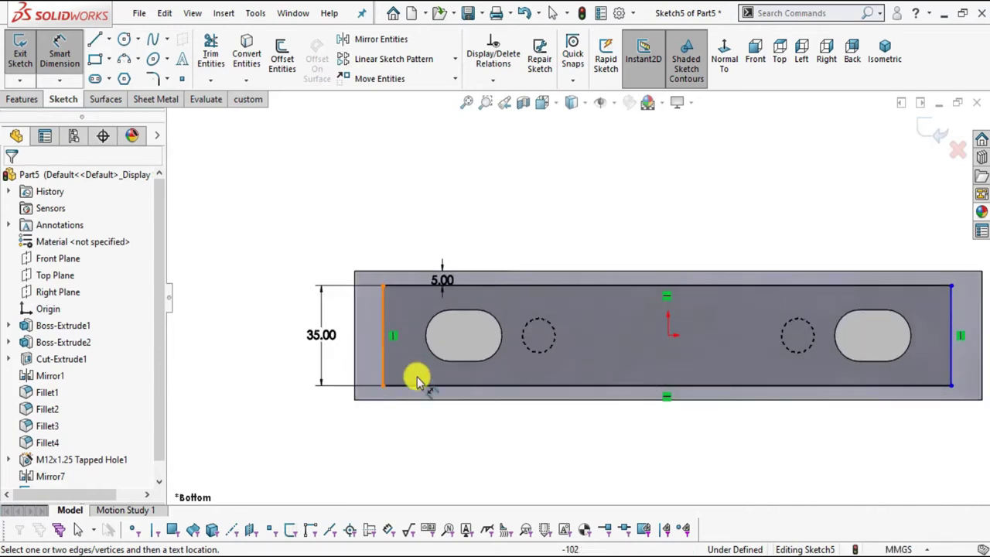
{"action": "left_click", "coordinate": [441, 386]}
{"action": "key", "text": "alt+Tab"}
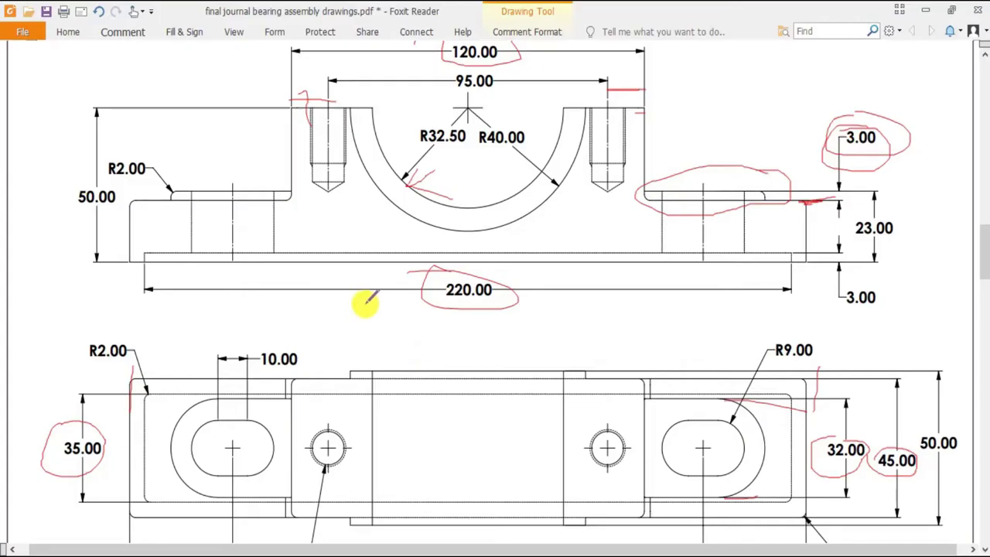
{"action": "key", "text": "alt+Tab"}
{"action": "left_click", "coordinate": [603, 443]}
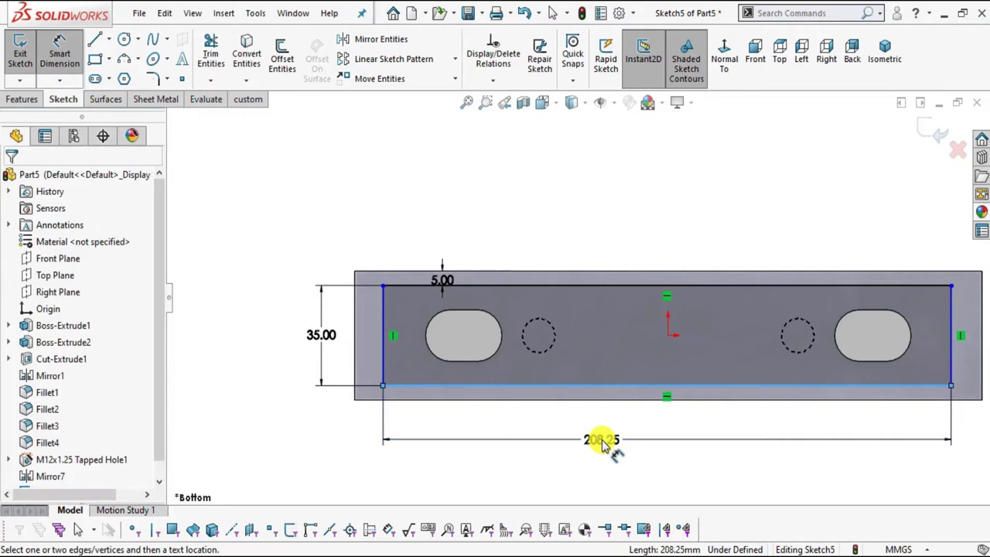
{"action": "key", "text": "Return"}
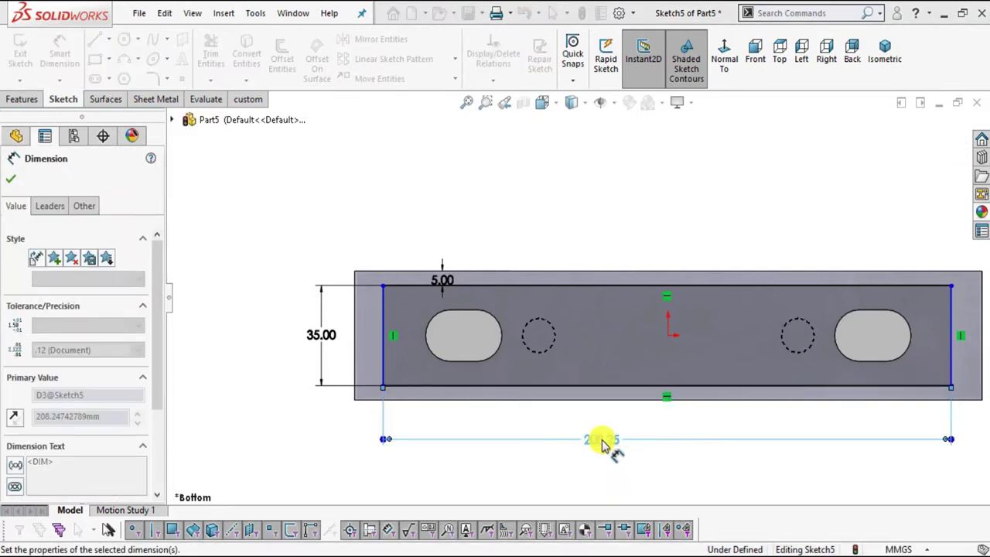
Step: Dimension the distance from the rectangle's left short side to the origin at 110 mm and leave Smart Dimension
{"action": "left_click", "coordinate": [385, 331]}
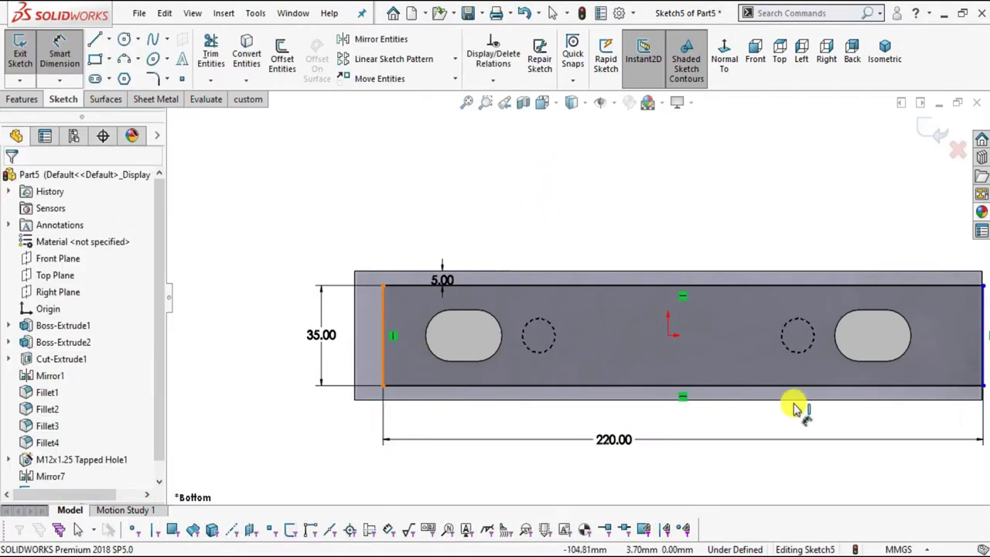
{"action": "left_click", "coordinate": [668, 334]}
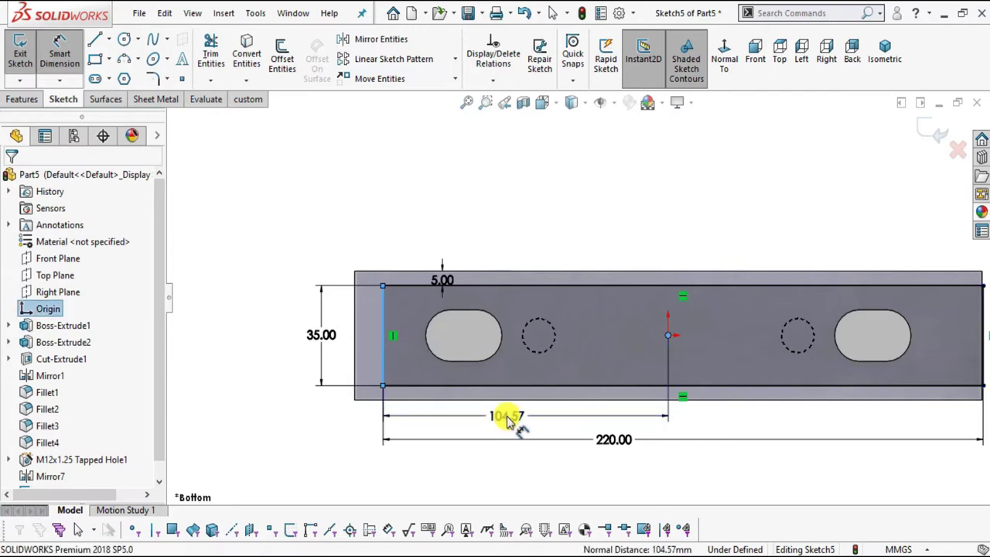
{"action": "left_click", "coordinate": [506, 418]}
{"action": "type", "text": "110"}
{"action": "key", "text": "Return"}
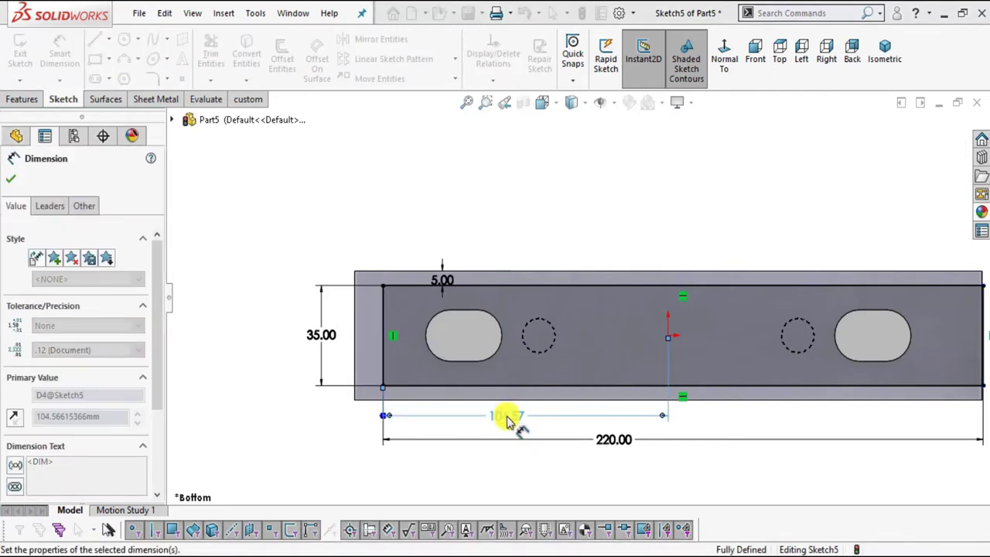
{"action": "key", "text": "Escape"}
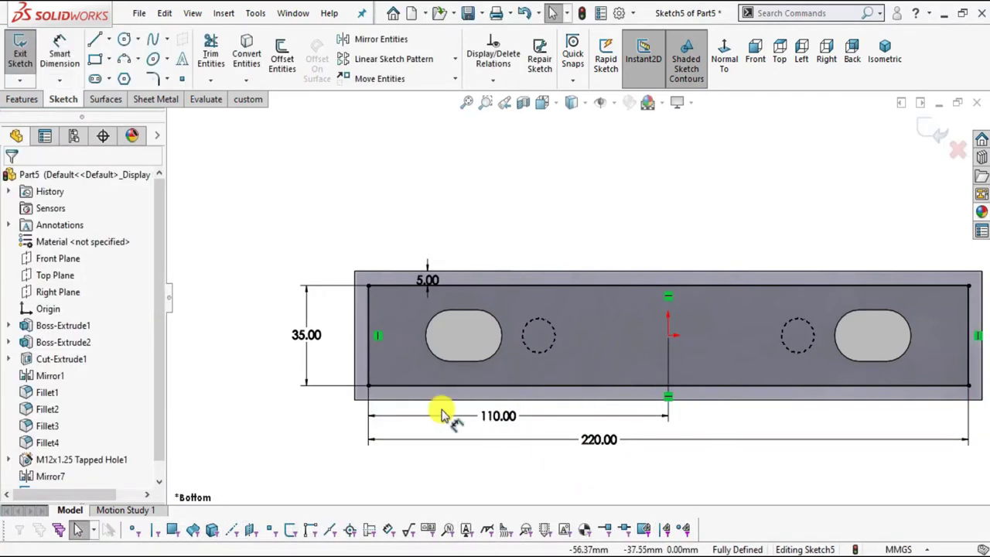
Step: Extrude-cut the rectangle blind 3 mm deep into the base's underside, checking the recess depth in the PDF drawing
{"action": "left_click", "coordinate": [22, 99]}
{"action": "left_click", "coordinate": [215, 58]}
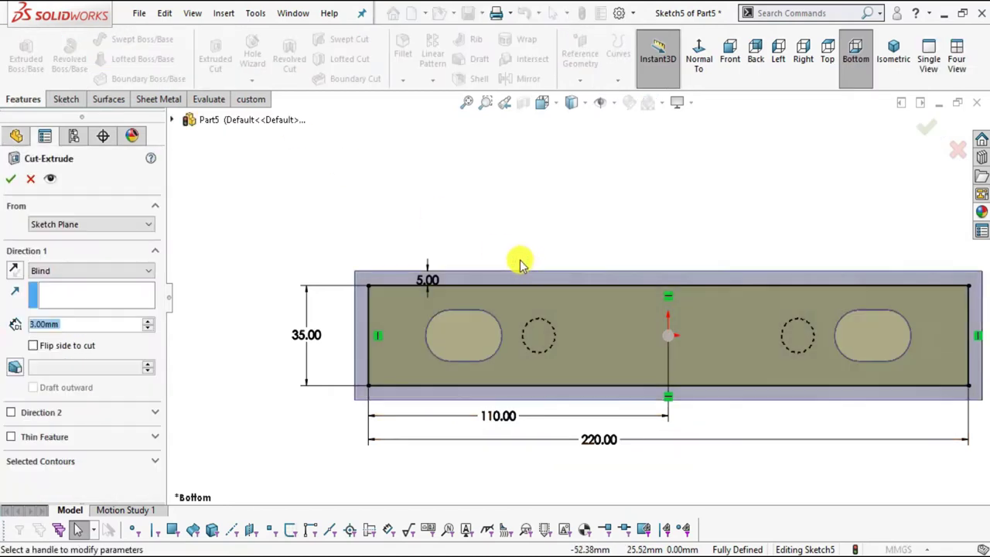
{"action": "mouse_move", "coordinate": [519, 294]}
{"action": "middle_mouse_down"}
{"action": "mouse_move", "coordinate": [564, 465]}
{"action": "mouse_move", "coordinate": [570, 394]}
{"action": "mouse_move", "coordinate": [570, 469]}
{"action": "middle_mouse_up"}
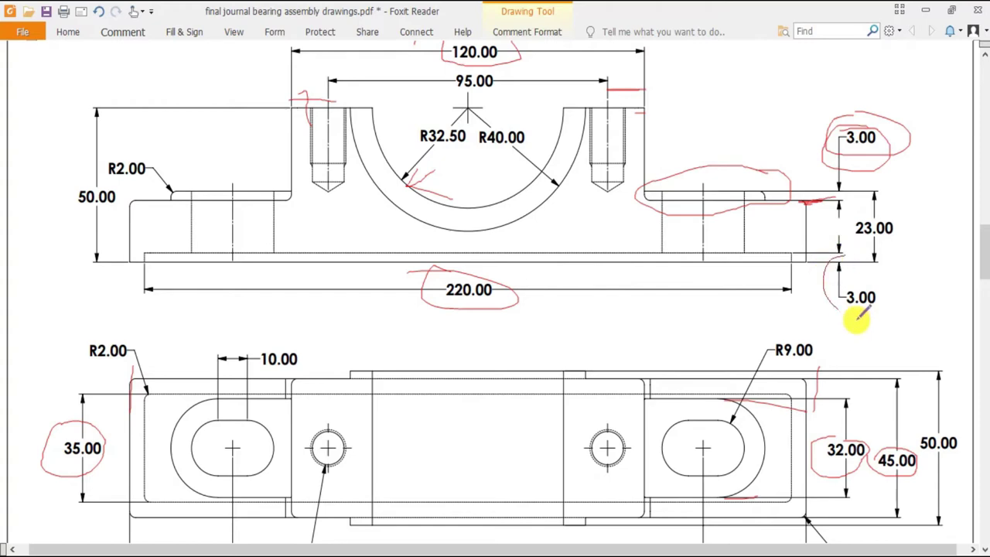
{"action": "key", "text": "alt+Tab"}
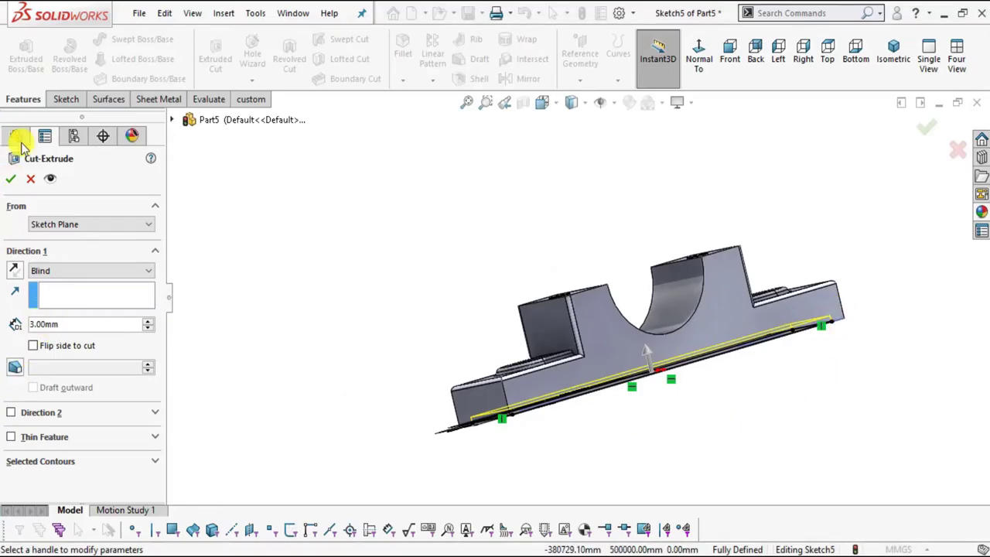
{"action": "middle_click_drag", "start_coordinate": [523, 320], "coordinate": [572, 340]}
{"action": "left_click", "coordinate": [13, 186]}
{"action": "mouse_move", "coordinate": [588, 285]}
{"action": "middle_mouse_down"}
{"action": "mouse_move", "coordinate": [691, 426]}
{"action": "mouse_move", "coordinate": [680, 205]}
{"action": "mouse_move", "coordinate": [606, 147]}
{"action": "mouse_move", "coordinate": [642, 289]}
{"action": "middle_mouse_up"}
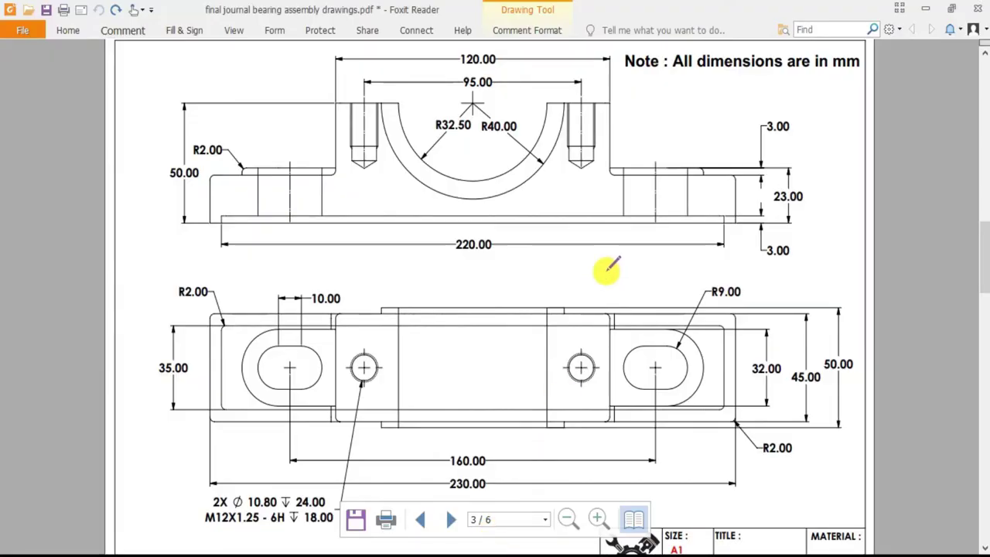
Step: Mark the saddle's inner and outer radii and the two larger width dimensions in the base's PDF drawing
{"action": "scroll", "coordinate": [580, 287], "scroll_direction": "up", "scroll_amount": 2}
{"action": "scroll", "coordinate": [618, 310], "scroll_direction": "down", "scroll_amount": 3}
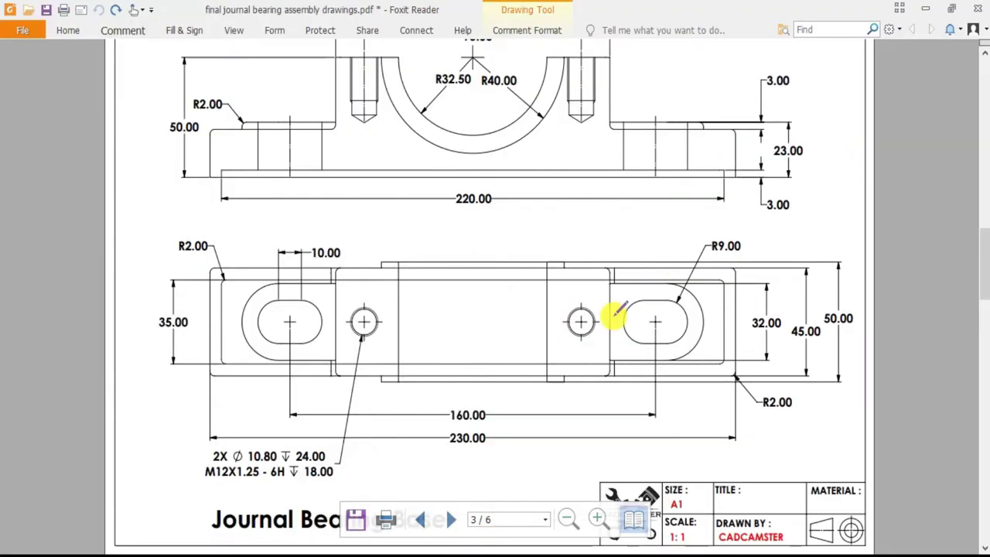
{"action": "scroll", "coordinate": [536, 210], "scroll_direction": "up", "scroll_amount": 2}
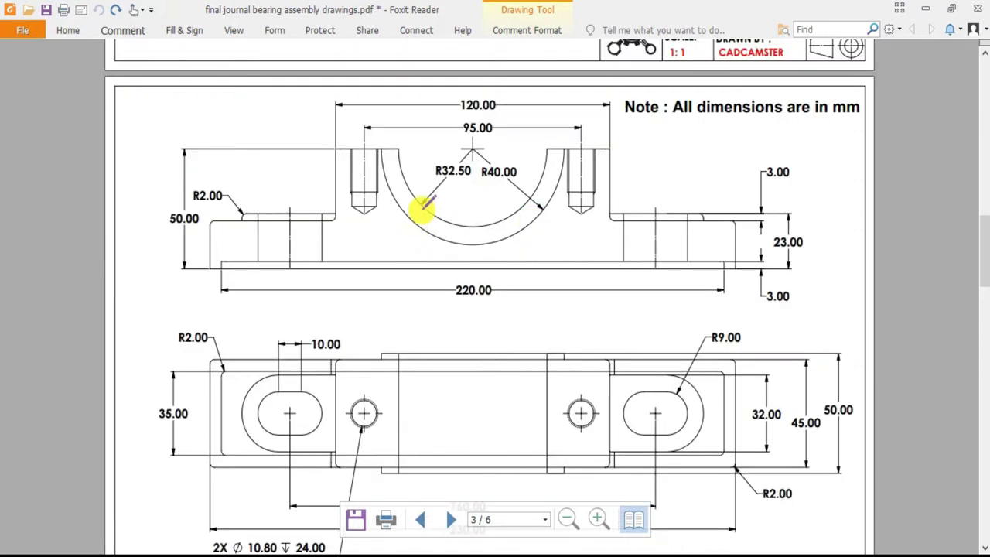
{"action": "mouse_move", "coordinate": [468, 151]}
{"action": "left_mouse_down"}
{"action": "mouse_move", "coordinate": [435, 146]}
{"action": "mouse_move", "coordinate": [441, 181]}
{"action": "mouse_move", "coordinate": [472, 156]}
{"action": "mouse_move", "coordinate": [490, 187]}
{"action": "mouse_move", "coordinate": [473, 153]}
{"action": "left_mouse_up"}
{"action": "scroll", "coordinate": [541, 302], "scroll_direction": "down", "scroll_amount": 2}
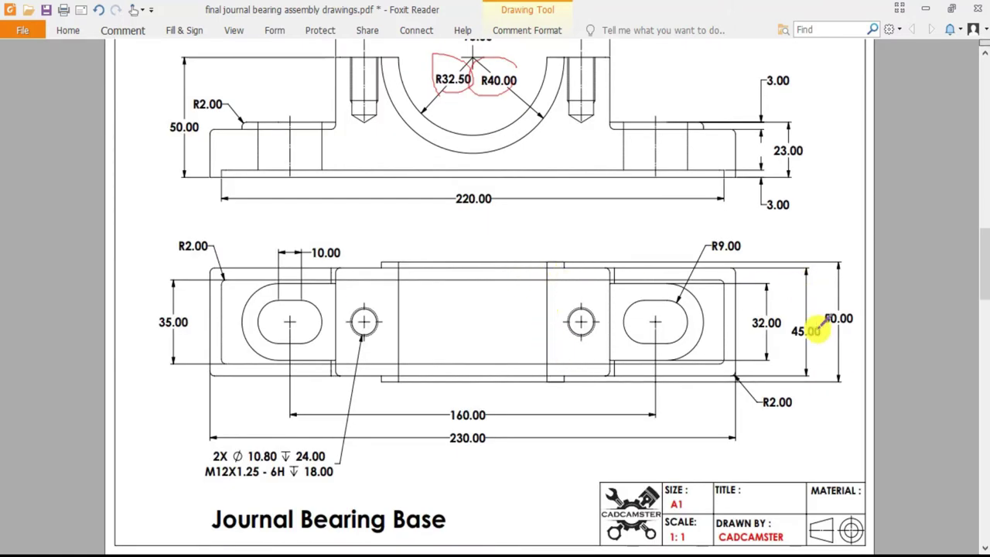
{"action": "mouse_move", "coordinate": [820, 324]}
{"action": "left_mouse_down"}
{"action": "mouse_move", "coordinate": [859, 311]}
{"action": "mouse_move", "coordinate": [841, 301]}
{"action": "mouse_move", "coordinate": [814, 334]}
{"action": "mouse_move", "coordinate": [787, 319]}
{"action": "mouse_move", "coordinate": [797, 337]}
{"action": "mouse_move", "coordinate": [832, 328]}
{"action": "mouse_move", "coordinate": [801, 325]}
{"action": "left_mouse_up"}
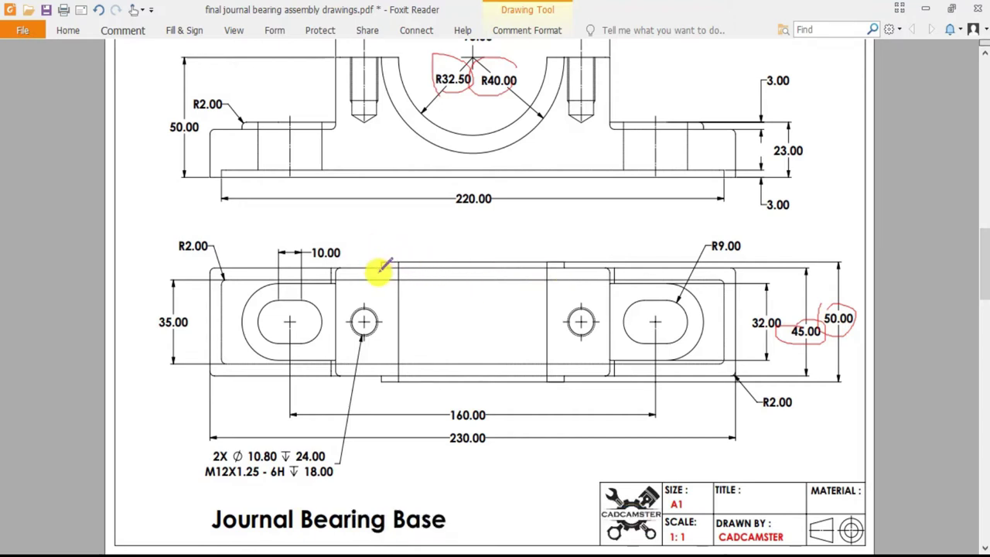
Step: Examine the plan view in the PDF drawing and circle both left corners of the saddle's protruding rim
{"action": "scroll", "coordinate": [383, 265], "scroll_direction": "up", "scroll_amount": 3, "text": "ctrl"}
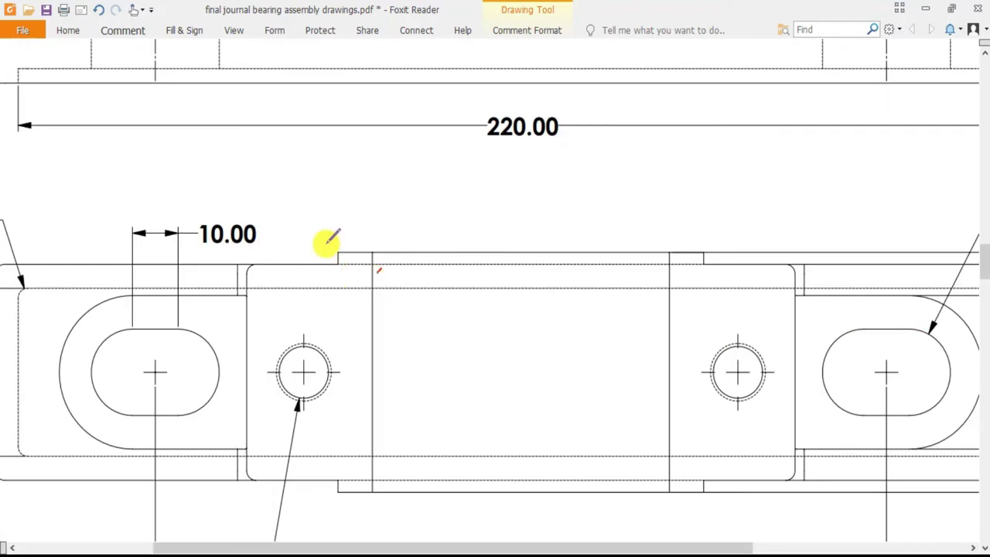
{"action": "left_click_drag", "start_coordinate": [353, 239], "coordinate": [327, 269]}
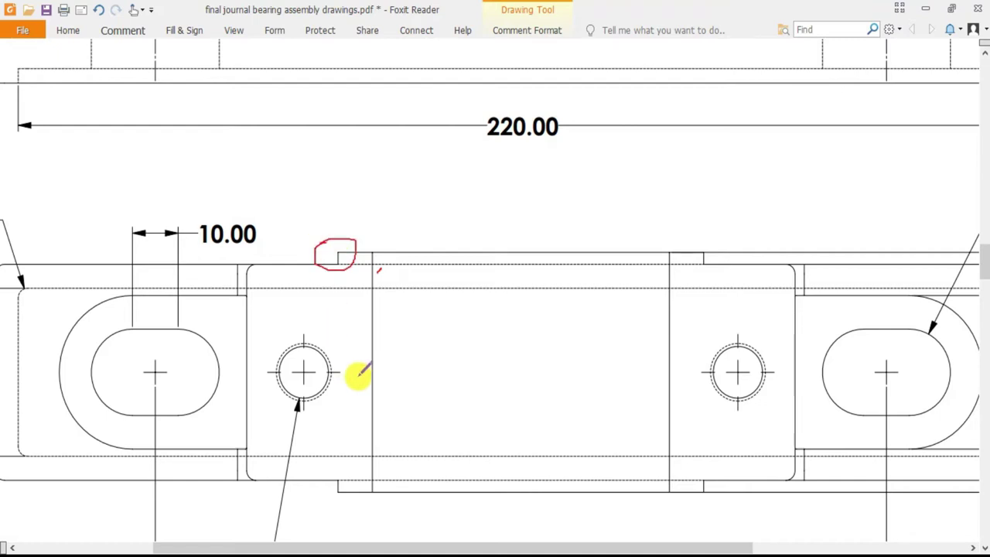
{"action": "scroll", "coordinate": [356, 375], "scroll_direction": "down", "scroll_amount": 3}
{"action": "mouse_move", "coordinate": [325, 423]}
{"action": "left_mouse_down"}
{"action": "mouse_move", "coordinate": [360, 392]}
{"action": "mouse_move", "coordinate": [319, 383]}
{"action": "mouse_move", "coordinate": [331, 422]}
{"action": "left_mouse_up"}
{"action": "scroll", "coordinate": [453, 364], "scroll_direction": "up", "scroll_amount": 1}
{"action": "scroll", "coordinate": [453, 364], "scroll_direction": "down", "scroll_amount": 1}
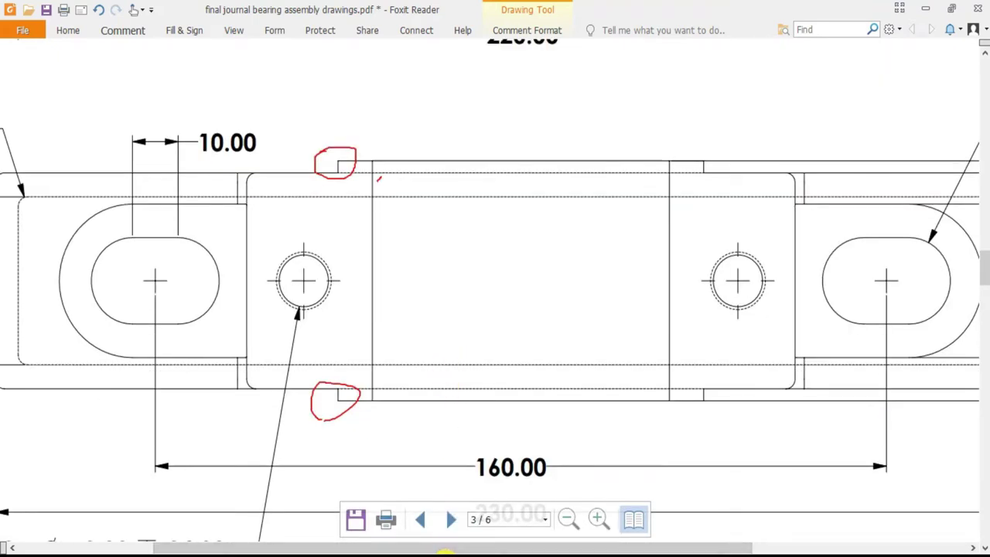
Step: Switch back to the journal bearing base part and start a new sketch on its front face
{"action": "key", "text": "alt+Tab"}
{"action": "key", "text": "alt+Tab"}
{"action": "key", "text": "alt+Tab"}
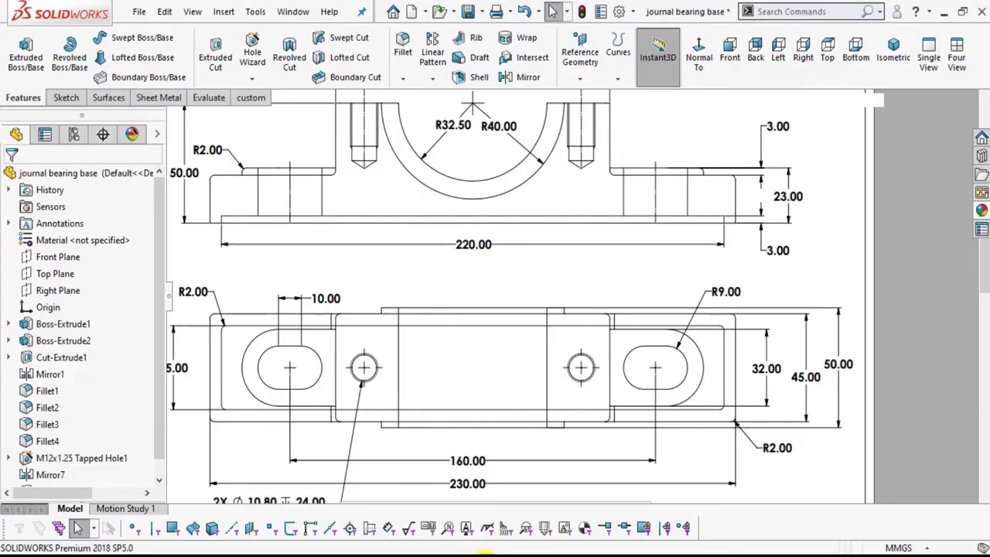
{"action": "key", "text": "alt+Tab"}
{"action": "mouse_move", "coordinate": [564, 365]}
{"action": "middle_mouse_down"}
{"action": "mouse_move", "coordinate": [579, 347]}
{"action": "mouse_move", "coordinate": [512, 343]}
{"action": "middle_mouse_up"}
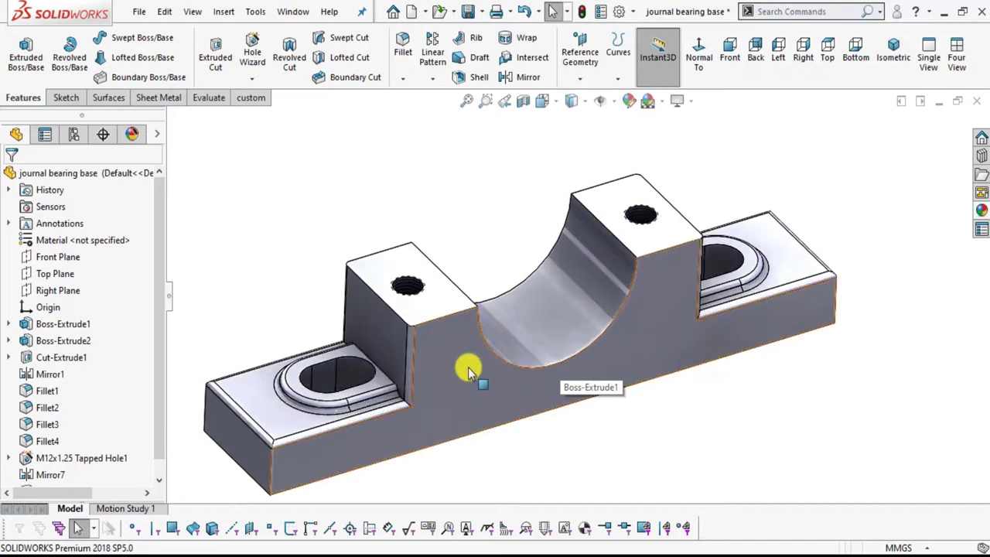
{"action": "left_click", "coordinate": [495, 364]}
{"action": "left_click", "coordinate": [623, 309]}
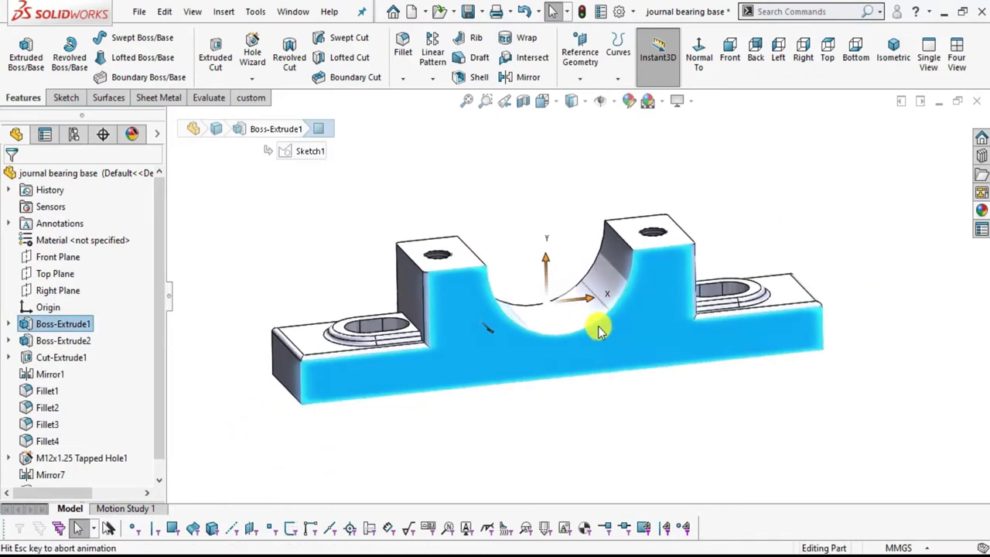
{"action": "left_click", "coordinate": [66, 98]}
{"action": "left_click", "coordinate": [20, 54]}
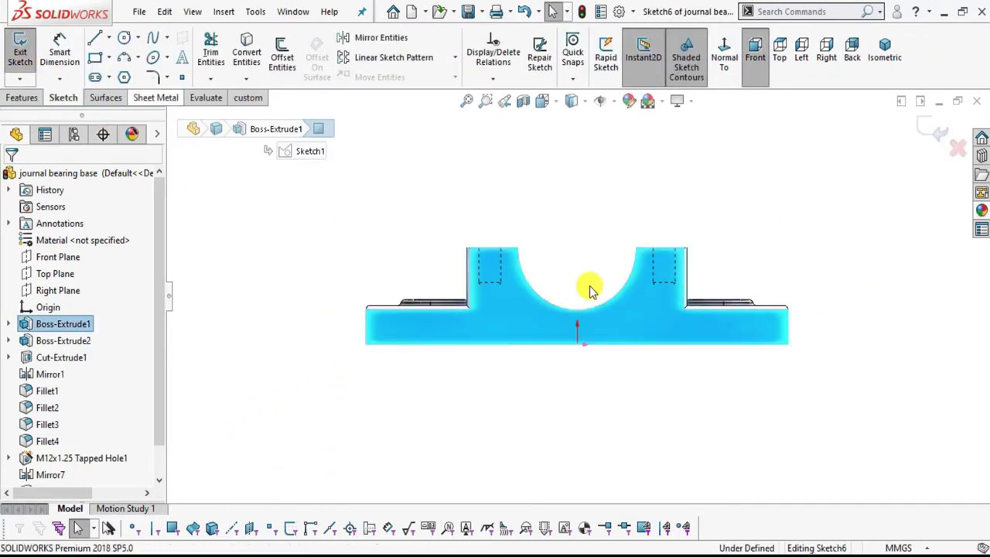
Step: Convert the front face's semicircular saddle edge into a sketch arc with Convert Entities
{"action": "scroll", "coordinate": [588, 290], "scroll_direction": "down", "scroll_amount": 5}
{"action": "left_click", "coordinate": [531, 246]}
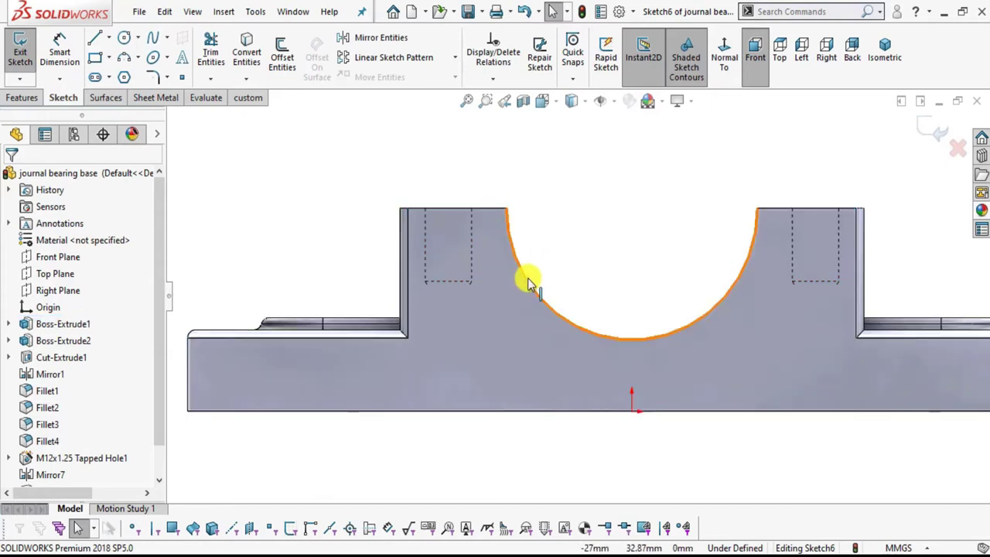
{"action": "left_click", "coordinate": [528, 282]}
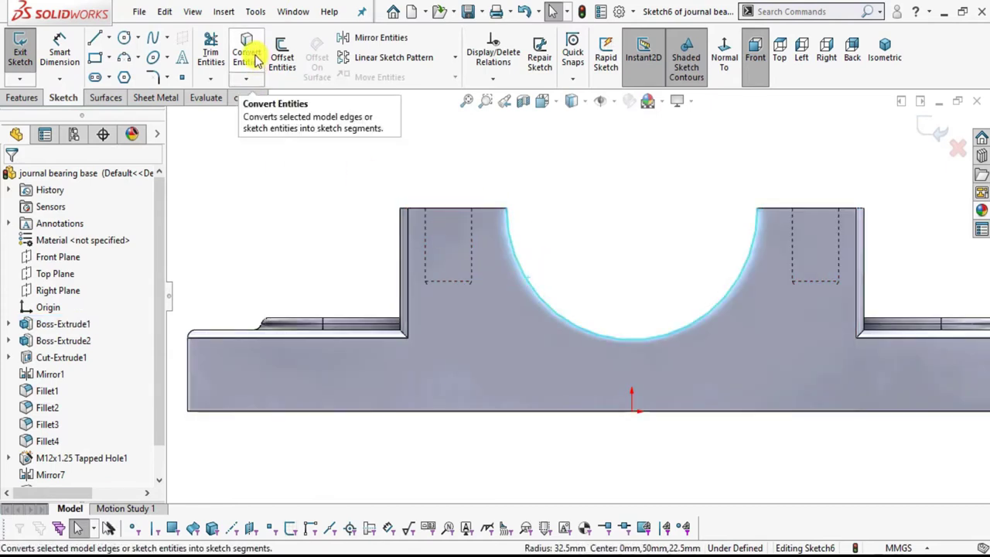
{"action": "left_click", "coordinate": [254, 59]}
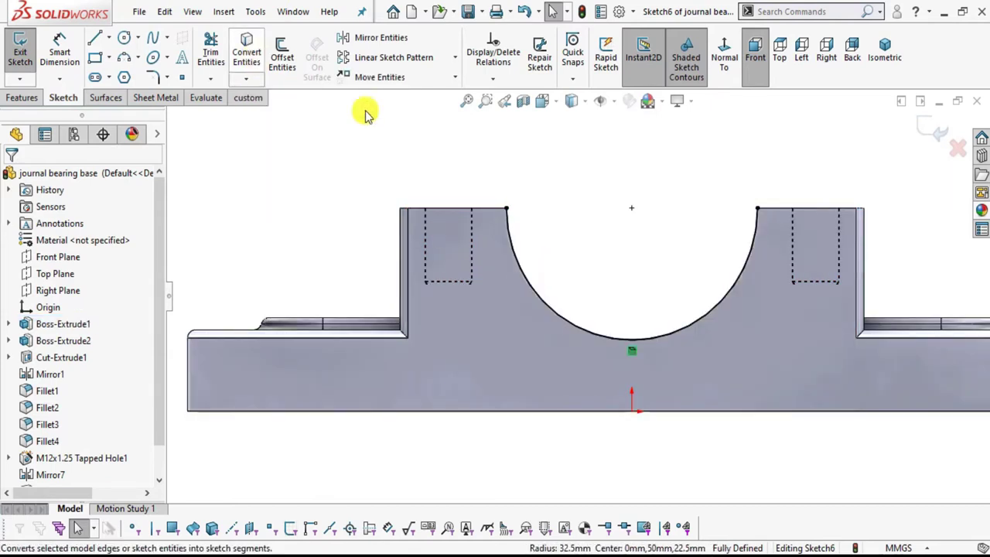
Step: Check the rim in the PDF drawing and offset the converted saddle arc outward by 7.5 mm
{"action": "left_click", "coordinate": [290, 68]}
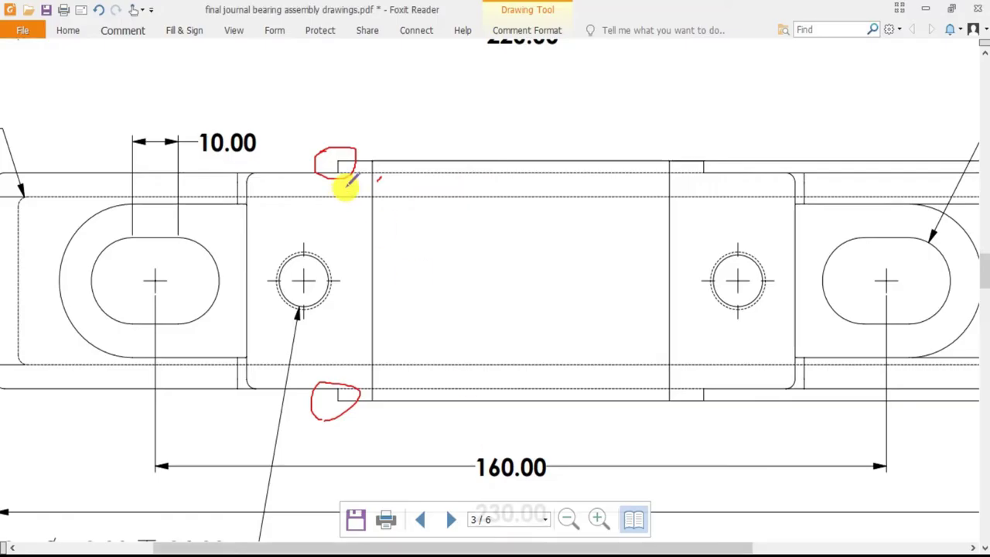
{"action": "scroll", "coordinate": [457, 271], "scroll_direction": "down", "scroll_amount": 3}
{"action": "scroll", "coordinate": [456, 314], "scroll_direction": "up", "scroll_amount": 3}
{"action": "scroll", "coordinate": [457, 313], "scroll_direction": "down", "scroll_amount": 2, "text": "ctrl"}
{"action": "scroll", "coordinate": [460, 347], "scroll_direction": "up", "scroll_amount": 3}
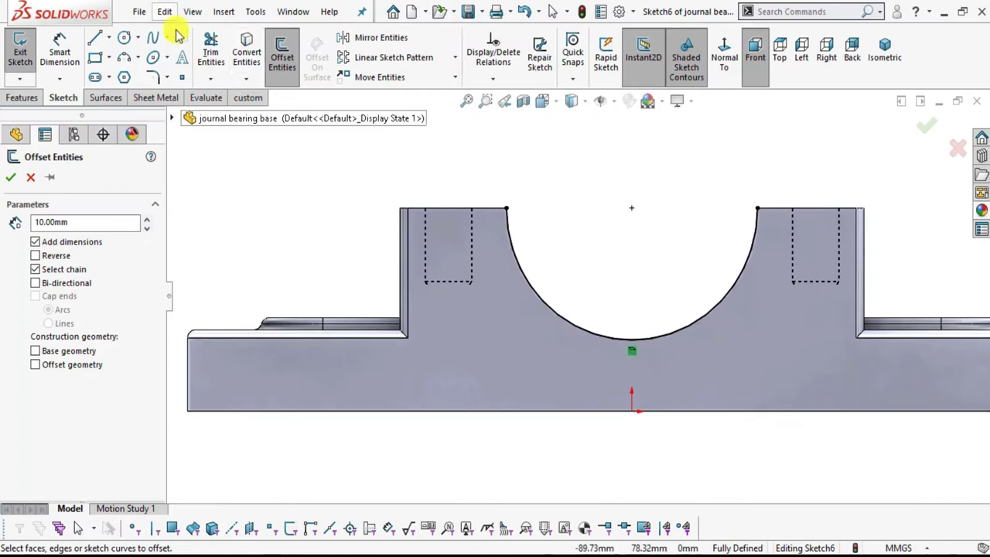
{"action": "left_click_drag", "start_coordinate": [79, 222], "coordinate": [16, 210]}
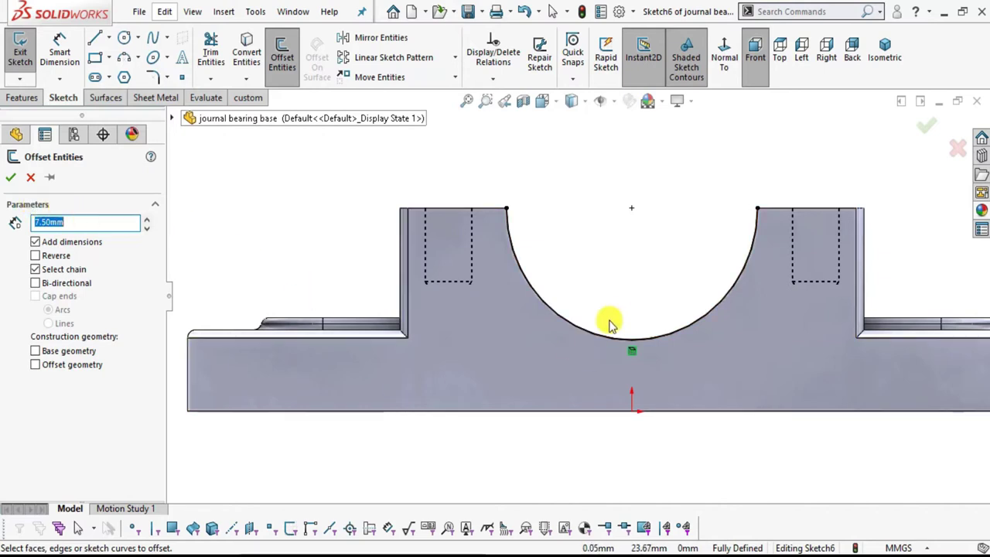
{"action": "left_click", "coordinate": [593, 337]}
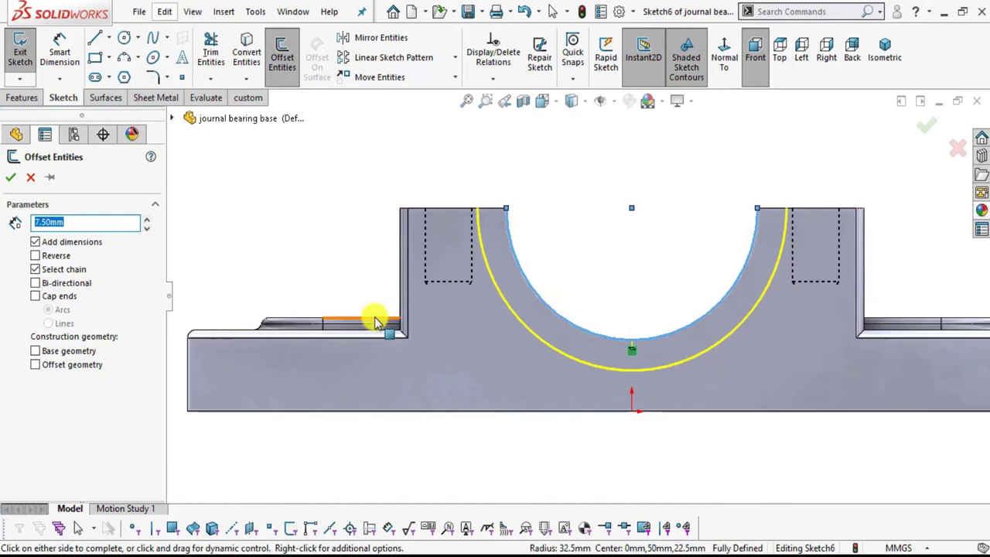
{"action": "left_click", "coordinate": [13, 181]}
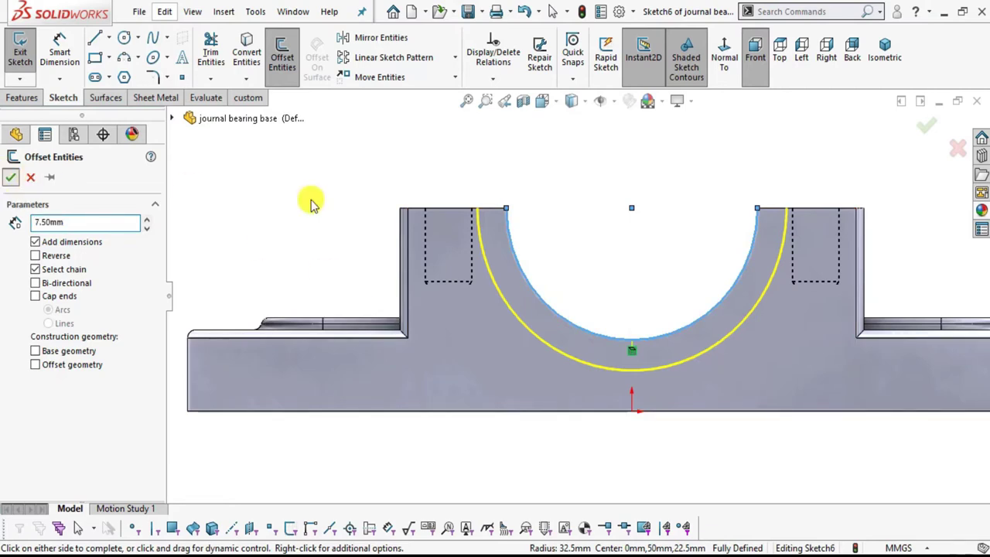
Step: Close the rim profile with horizontal lines joining the ends of the inner and outer arcs on both sides of the saddle
{"action": "scroll", "coordinate": [510, 232], "scroll_direction": "down", "scroll_amount": 3}
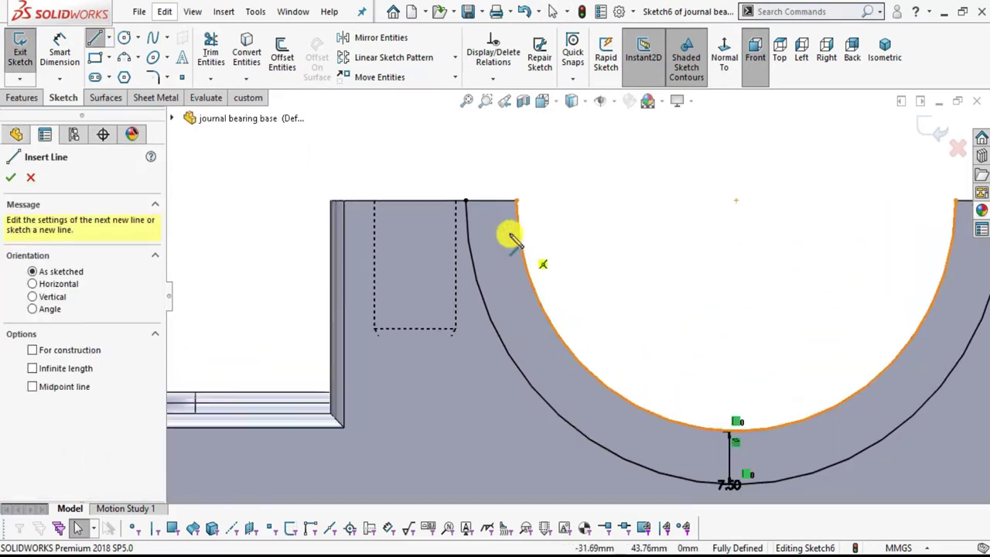
{"action": "scroll", "coordinate": [456, 206], "scroll_direction": "up", "scroll_amount": 1}
{"action": "left_click", "coordinate": [518, 203]}
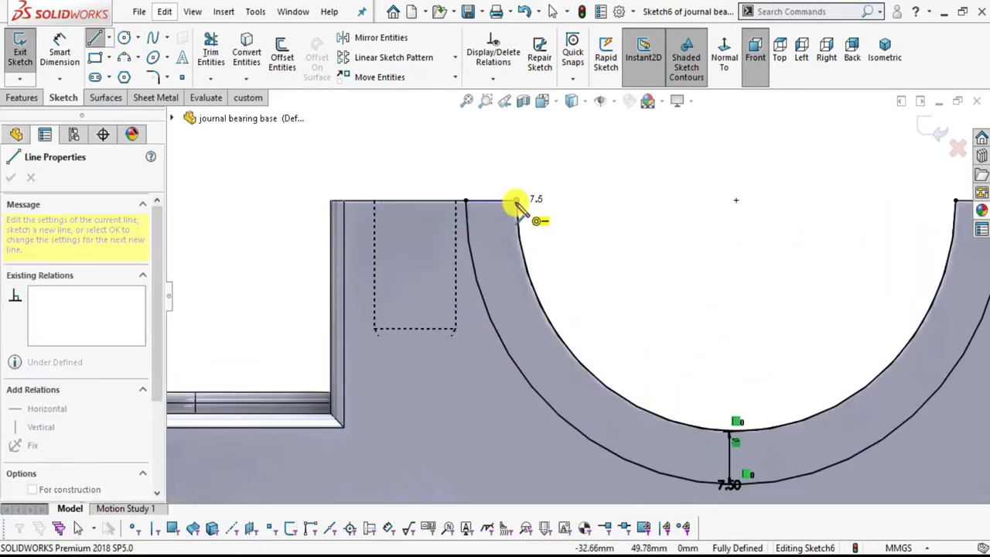
{"action": "scroll", "coordinate": [603, 226], "scroll_direction": "up", "scroll_amount": 2}
{"action": "scroll", "coordinate": [788, 255], "scroll_direction": "down", "scroll_amount": 2}
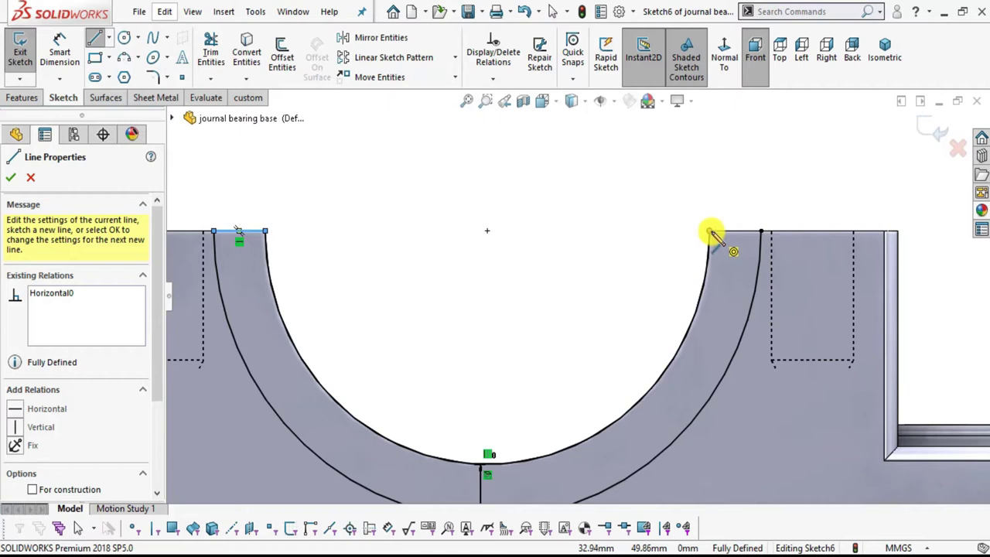
{"action": "left_click", "coordinate": [710, 231]}
{"action": "left_click", "coordinate": [761, 232]}
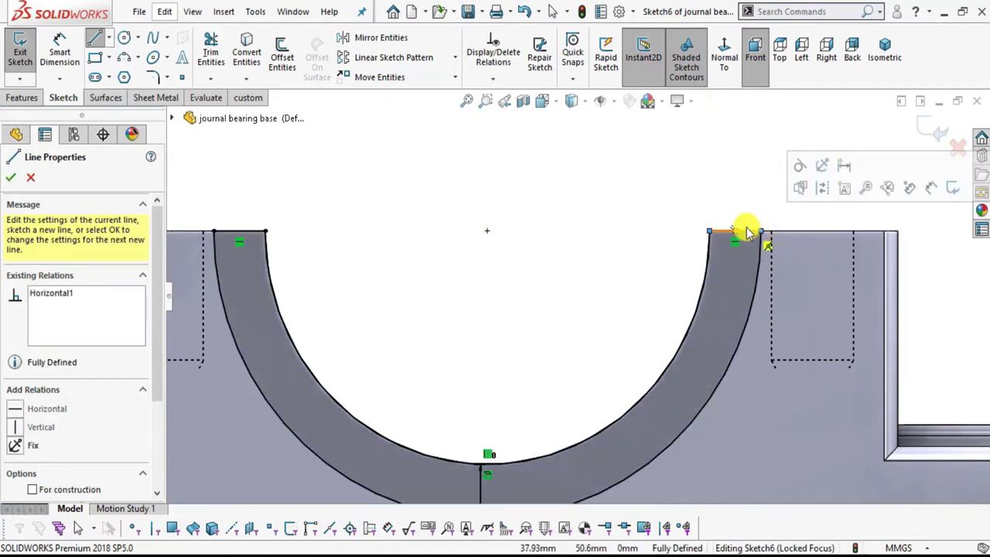
{"action": "key", "text": "Escape"}
Step: Start a Boss-Extrude of the closed rim profile with a blind depth of 2.5 mm outward from the front face
{"action": "scroll", "coordinate": [515, 239], "scroll_direction": "up", "scroll_amount": 4}
{"action": "mouse_move", "coordinate": [474, 377]}
{"action": "middle_mouse_down"}
{"action": "mouse_move", "coordinate": [518, 458]}
{"action": "mouse_move", "coordinate": [531, 375]}
{"action": "mouse_move", "coordinate": [477, 278]}
{"action": "middle_mouse_up"}
{"action": "scroll", "coordinate": [477, 278], "scroll_direction": "down", "scroll_amount": 2}
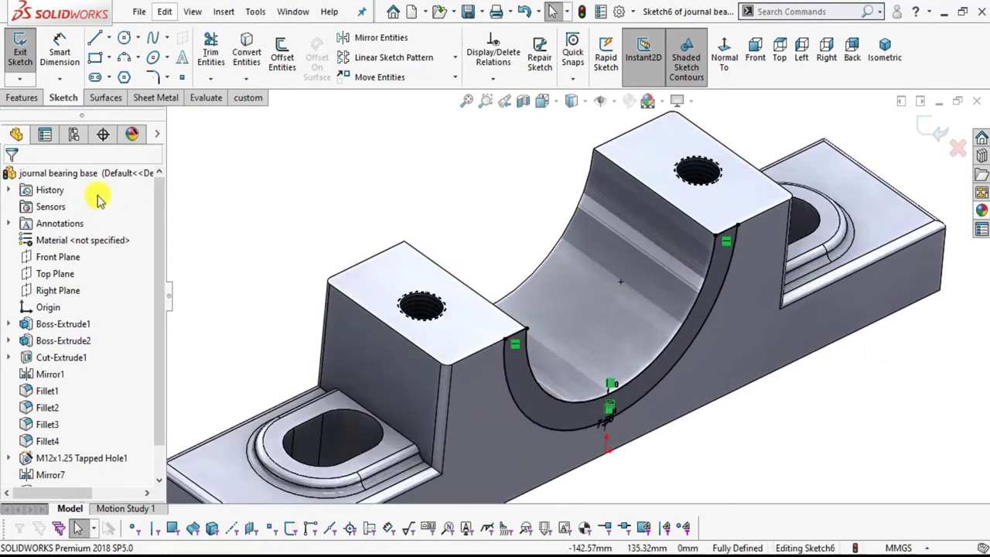
{"action": "left_click", "coordinate": [33, 98]}
{"action": "left_click", "coordinate": [27, 61]}
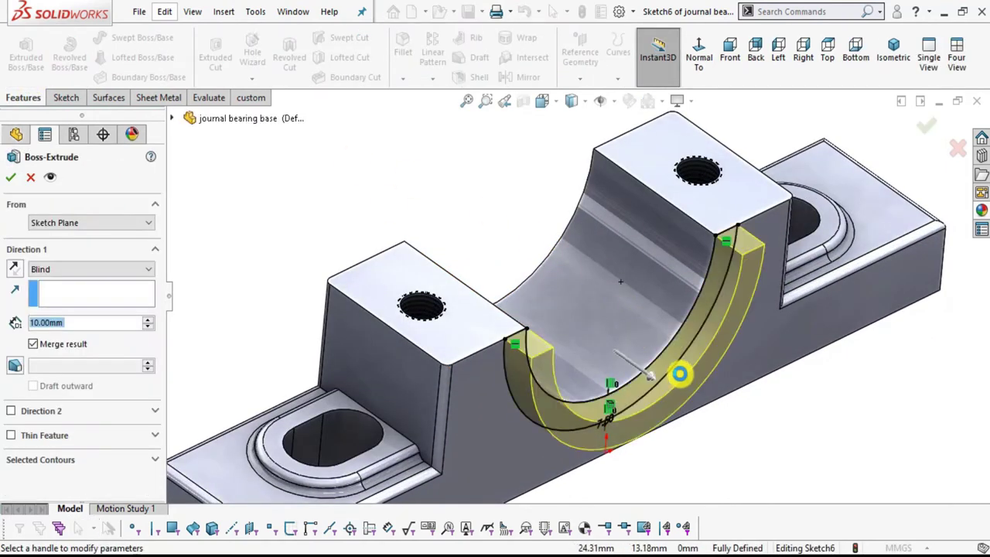
{"action": "type", "text": "f"}
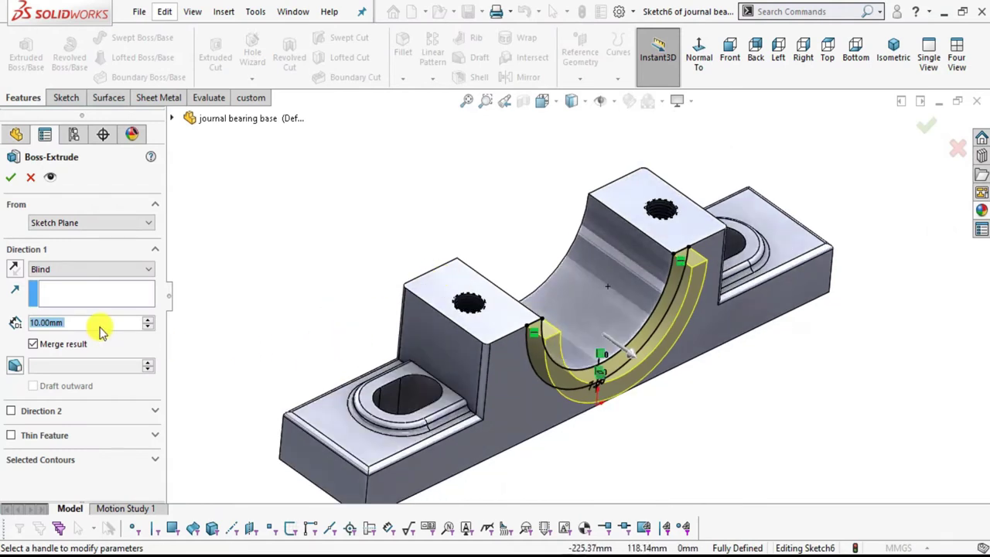
{"action": "type", "text": "2.5"}
{"action": "key", "text": "Return"}
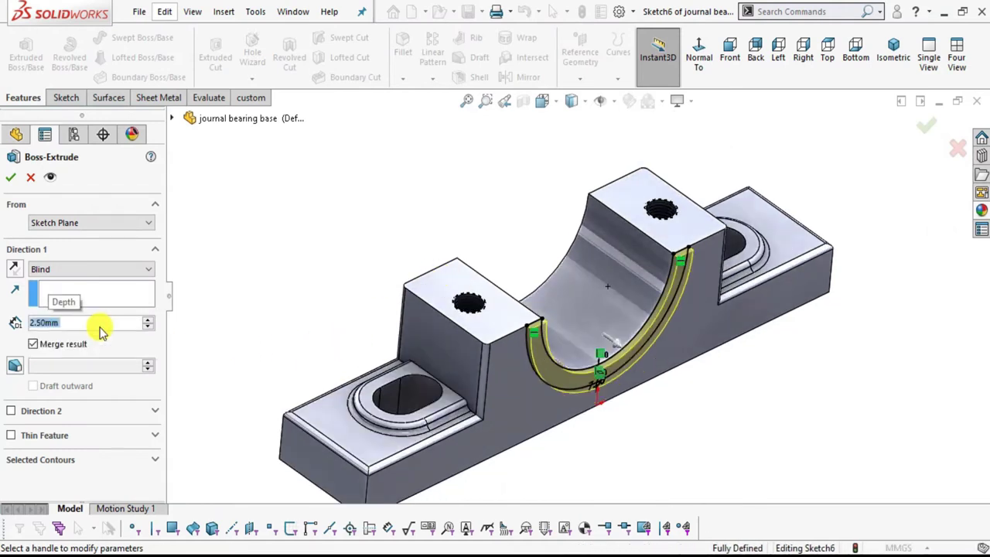
Step: Enable a second direction for the rim extrusion and check the base's overall widths in the PDF drawing
{"action": "left_click", "coordinate": [11, 415]}
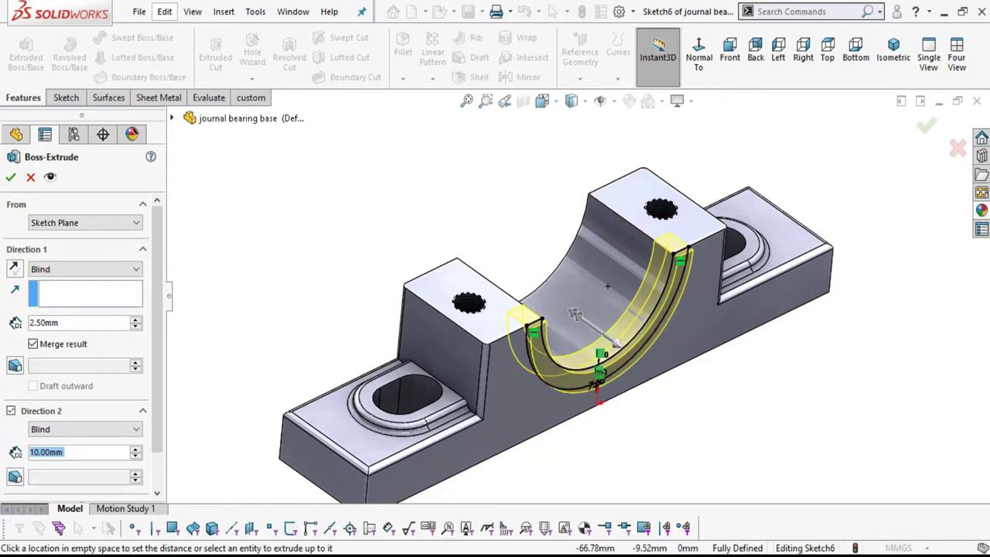
{"action": "key", "text": "alt+Tab"}
{"action": "scroll", "coordinate": [718, 292], "scroll_direction": "down", "scroll_amount": 3}
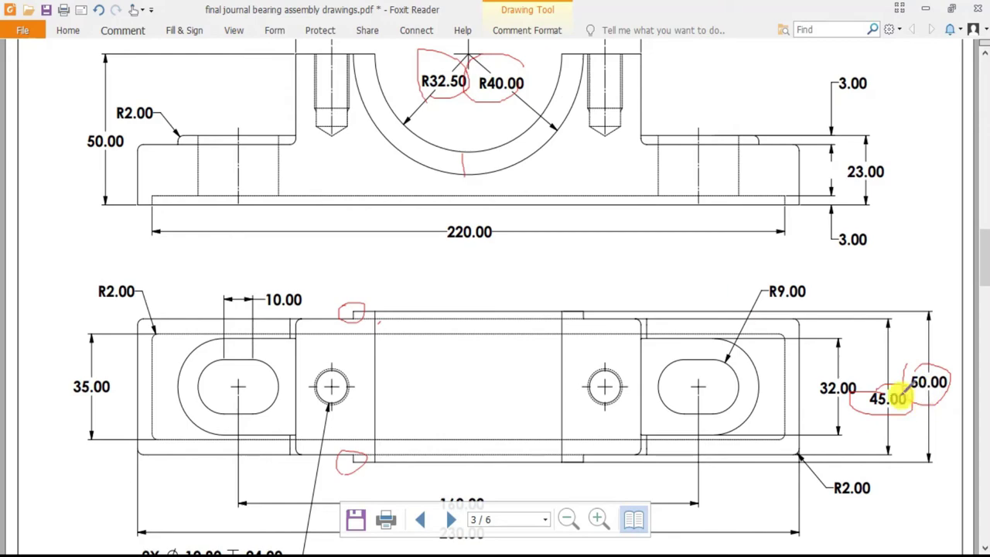
{"action": "key", "text": "alt+Tab"}
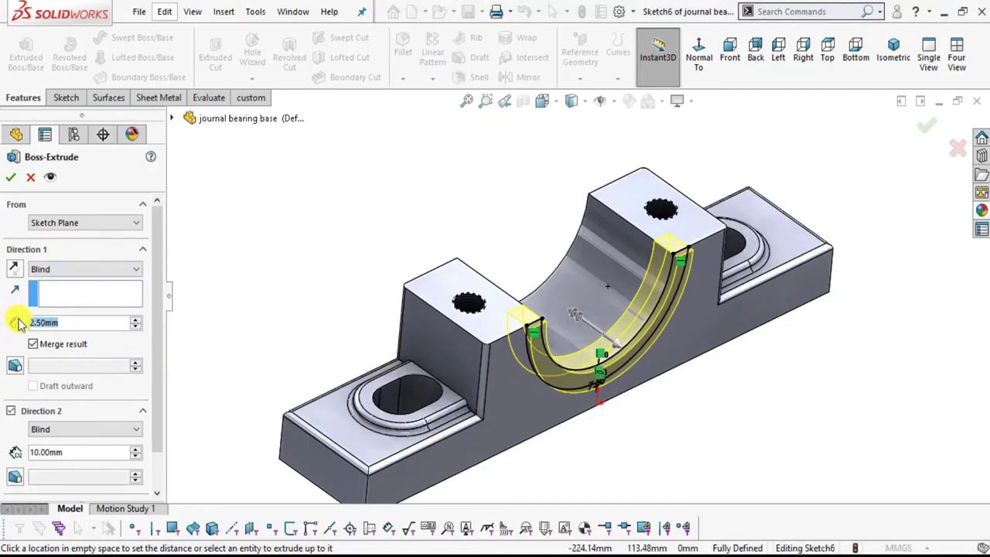
{"action": "type", "text": "47.5"}
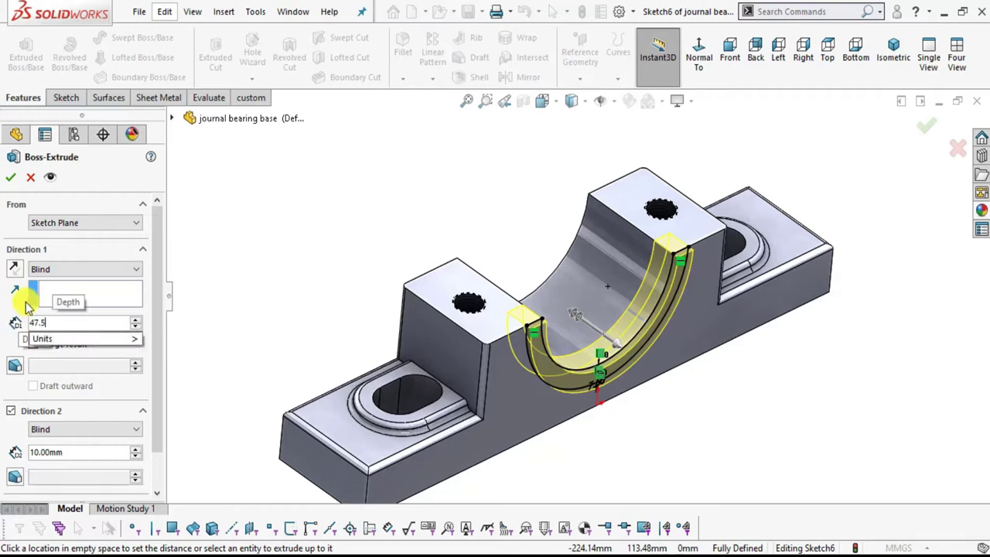
{"action": "key", "text": "Return"}
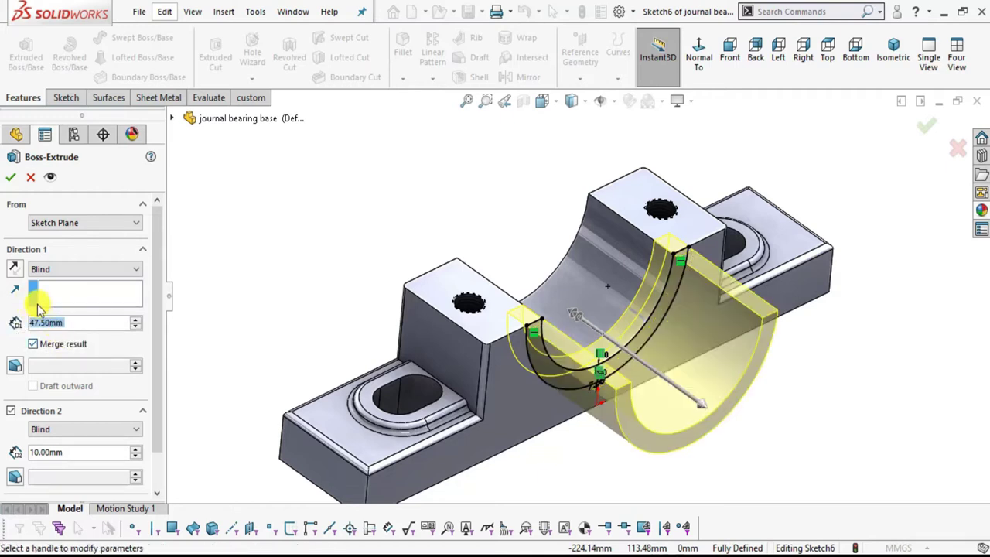
{"action": "type", "text": "2.5"}
{"action": "key", "text": "Return"}
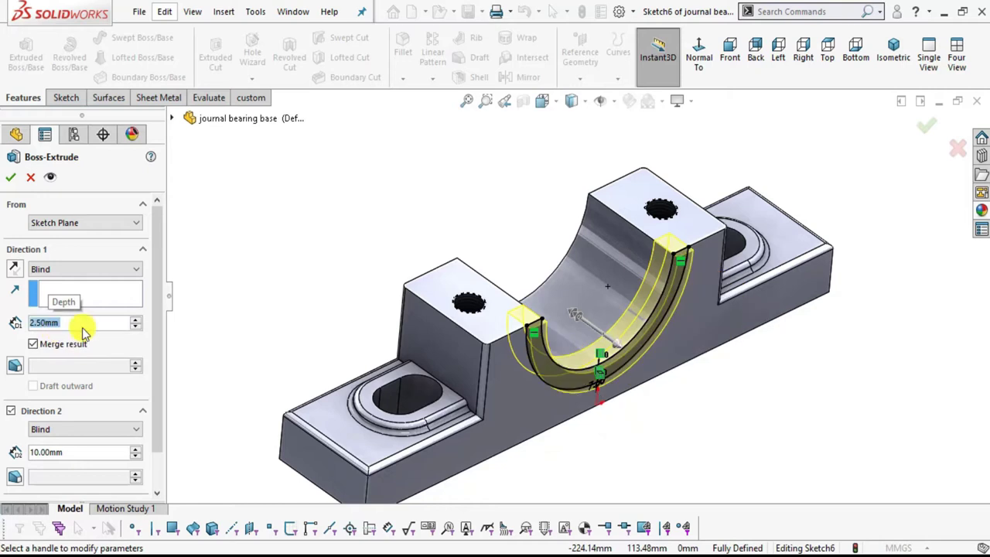
Step: Set the rim extrusion's blind depth in Direction 2 to 47.5 mm, running back through the saddle
{"action": "left_click_drag", "start_coordinate": [63, 450], "coordinate": [25, 446]}
{"action": "type", "text": "47.5"}
{"action": "key", "text": "Return"}
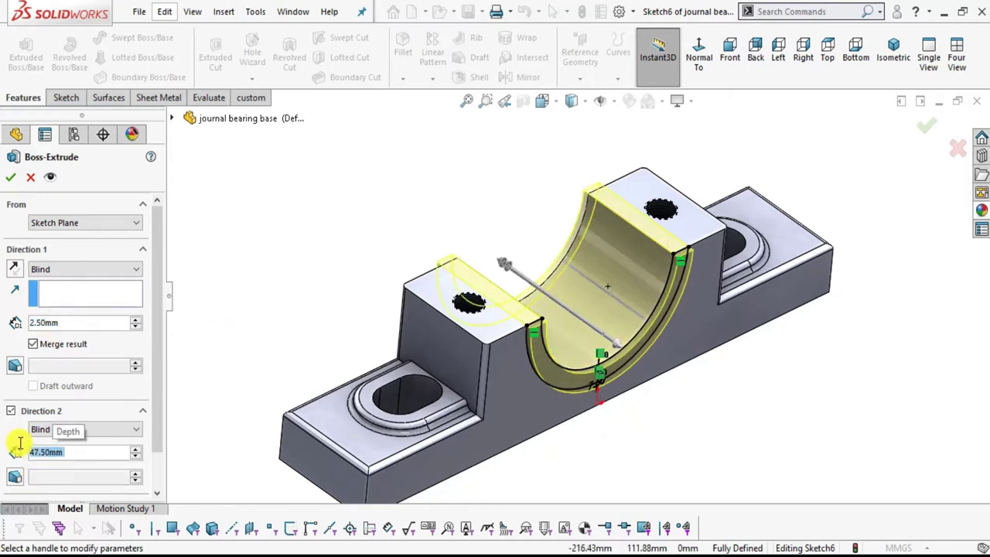
Step: Apply a blue car paint from the Painted appearances to the whole bearing base
{"action": "scroll", "coordinate": [475, 279], "scroll_direction": "down", "scroll_amount": 5}
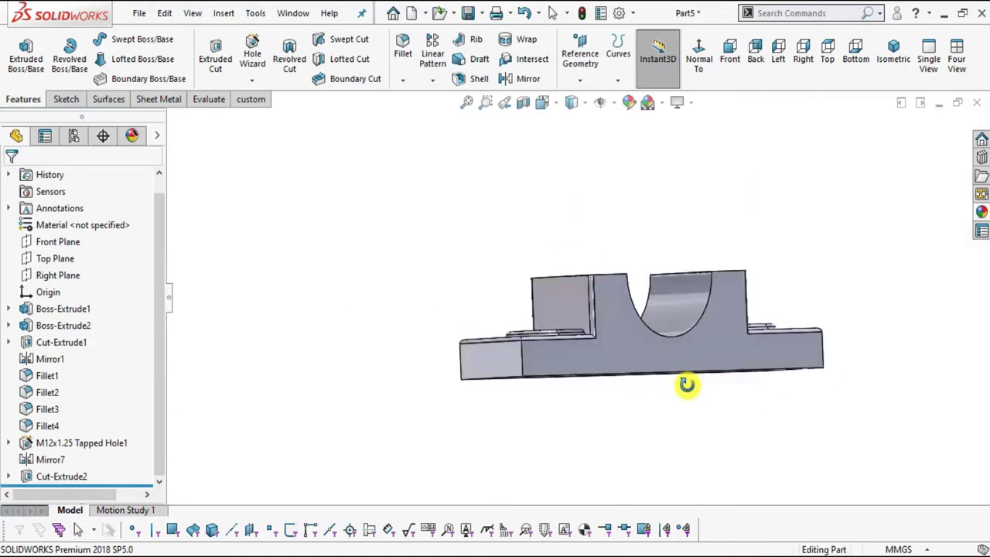
{"action": "middle_click_drag", "start_coordinate": [685, 382], "coordinate": [679, 442]}
{"action": "scroll", "coordinate": [950, 214], "scroll_direction": "down", "scroll_amount": 3}
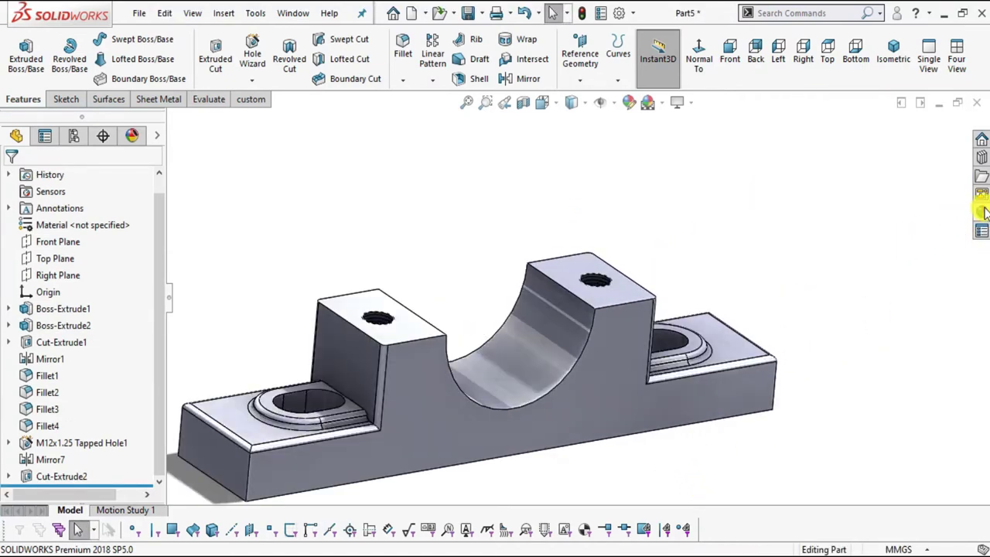
{"action": "left_click", "coordinate": [981, 211]}
{"action": "left_click", "coordinate": [797, 149]}
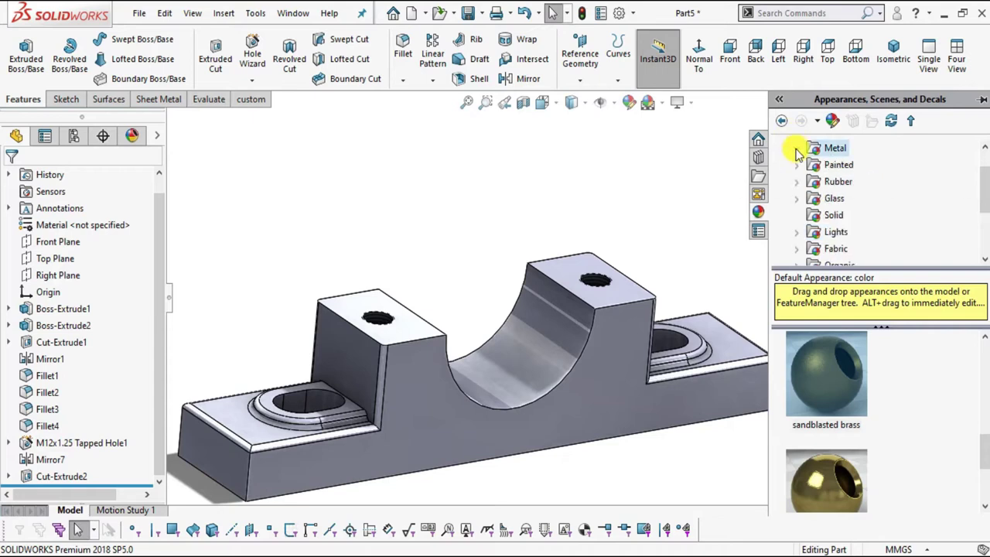
{"action": "left_click", "coordinate": [798, 164]}
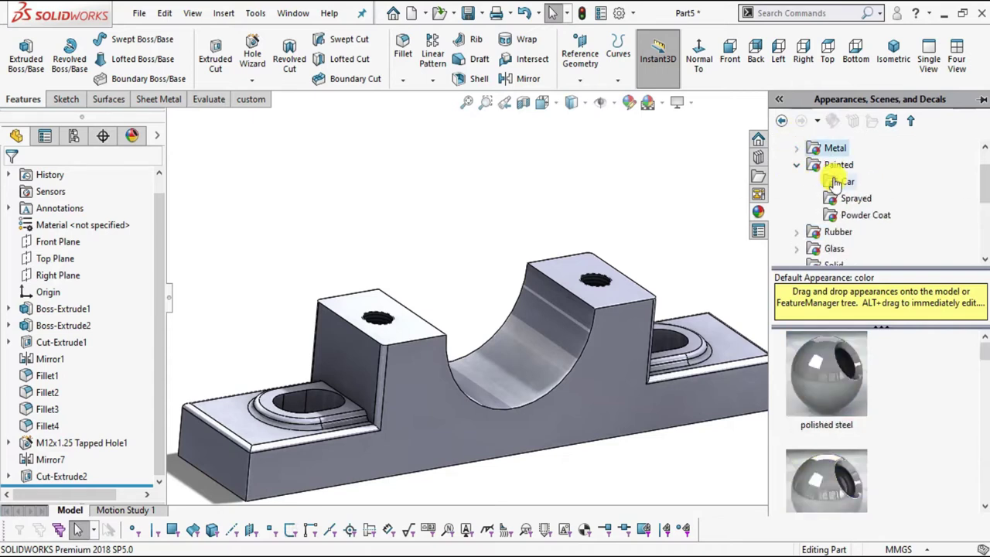
{"action": "scroll", "coordinate": [858, 387], "scroll_direction": "down", "scroll_amount": 3}
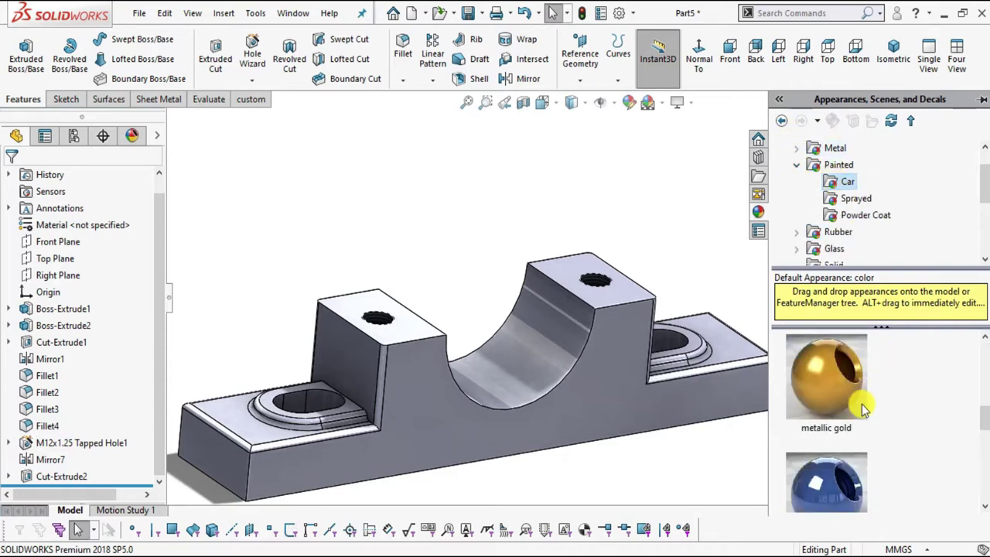
{"action": "scroll", "coordinate": [858, 413], "scroll_direction": "down", "scroll_amount": 5}
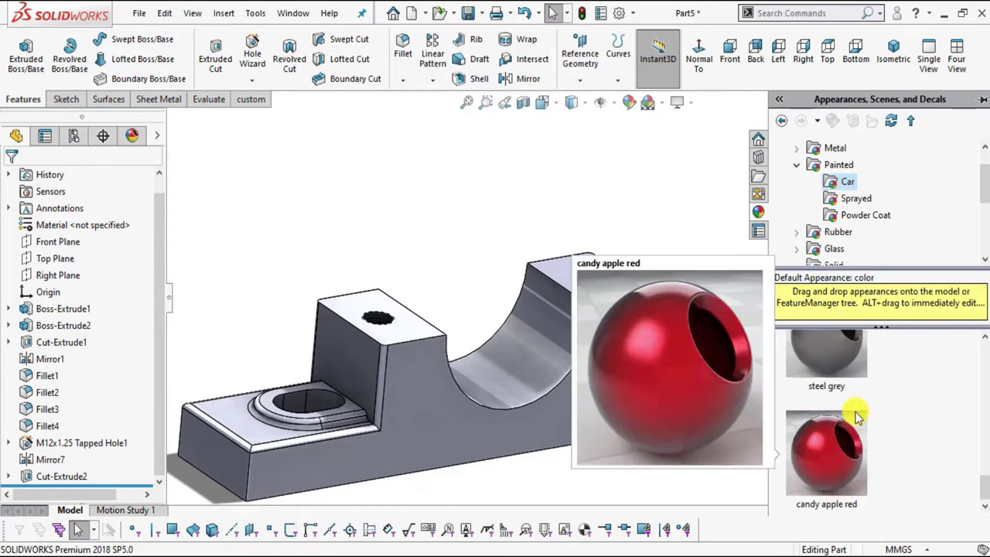
{"action": "scroll", "coordinate": [850, 394], "scroll_direction": "up", "scroll_amount": 2}
{"action": "left_click_drag", "start_coordinate": [828, 371], "coordinate": [452, 302]}
Step: Start saving the part under a new name and choose the Desktop as the save location
{"action": "scroll", "coordinate": [433, 255], "scroll_direction": "up", "scroll_amount": 2}
{"action": "middle_click_drag", "start_coordinate": [419, 214], "coordinate": [545, 337]}
{"action": "scroll", "coordinate": [556, 371], "scroll_direction": "down", "scroll_amount": 3}
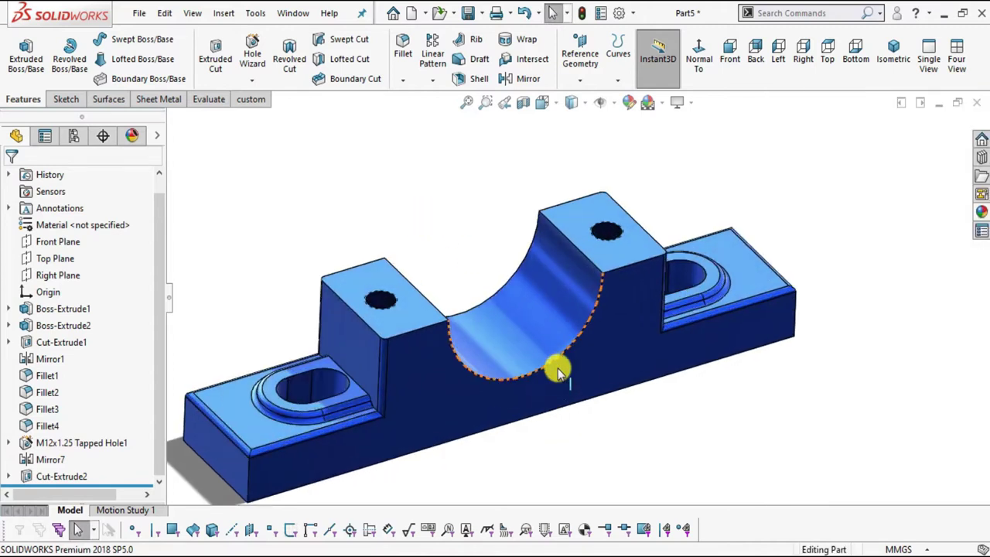
{"action": "scroll", "coordinate": [557, 371], "scroll_direction": "up", "scroll_amount": 3}
{"action": "scroll", "coordinate": [487, 398], "scroll_direction": "down", "scroll_amount": 2}
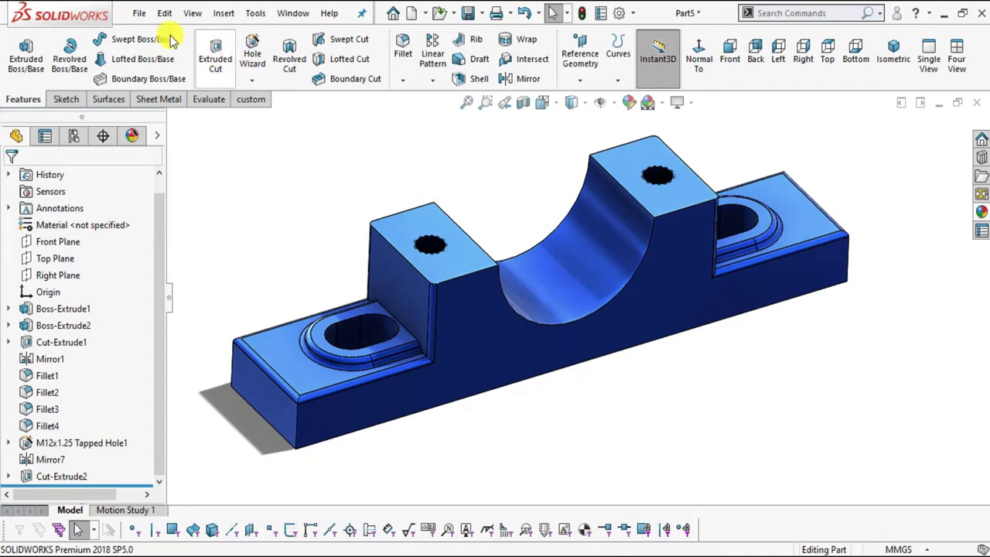
{"action": "left_click", "coordinate": [139, 14]}
{"action": "left_click", "coordinate": [164, 176]}
{"action": "scroll", "coordinate": [391, 128], "scroll_direction": "up", "scroll_amount": 6}
{"action": "scroll", "coordinate": [391, 154], "scroll_direction": "up", "scroll_amount": 3}
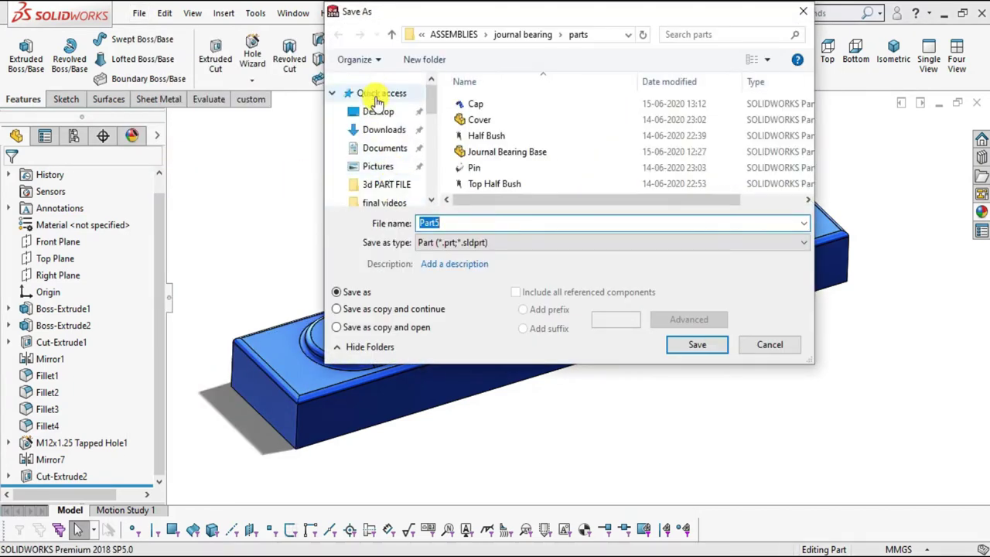
{"action": "left_click", "coordinate": [379, 112]}
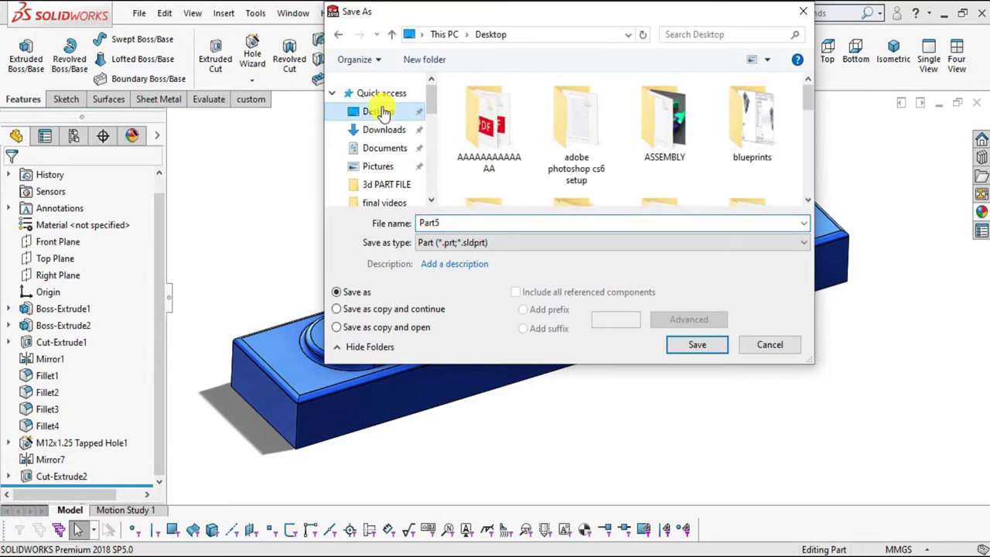
Step: Create a new folder on the Desktop and try to name it "journal bearing", declining to merge it with the existing folder
{"action": "right_click", "coordinate": [447, 116]}
{"action": "mouse_move", "coordinate": [508, 285]}
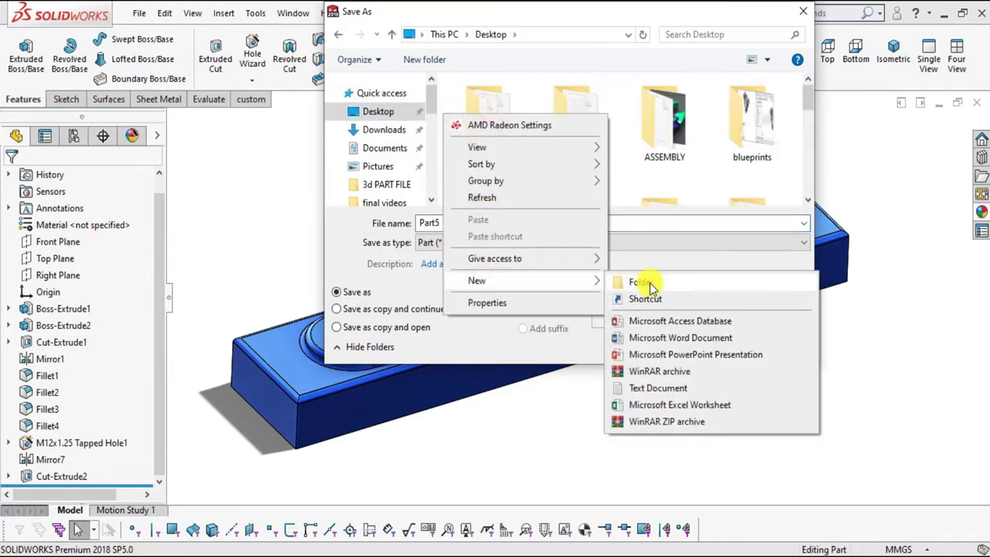
{"action": "left_click", "coordinate": [639, 282]}
{"action": "type", "text": "j"}
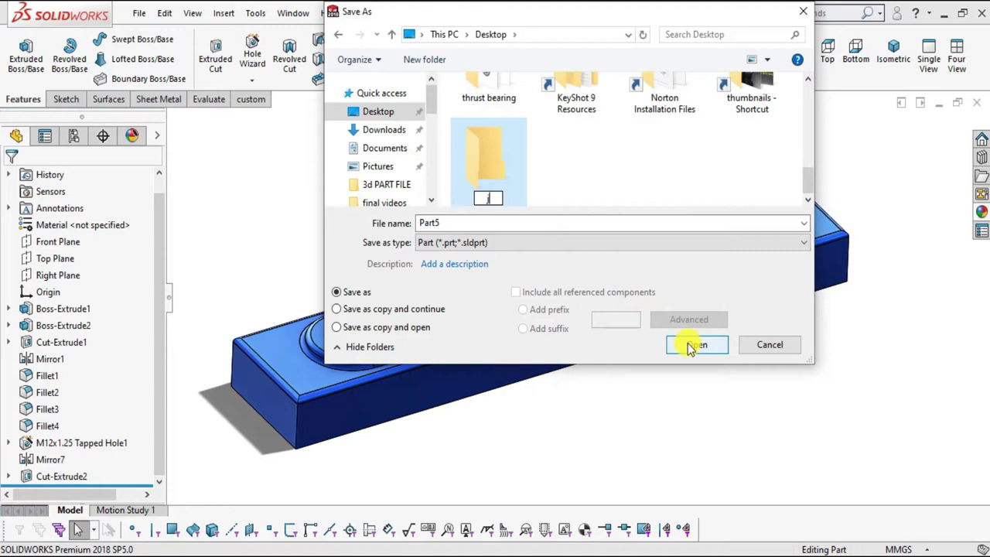
{"action": "type", "text": "ournal bearing"}
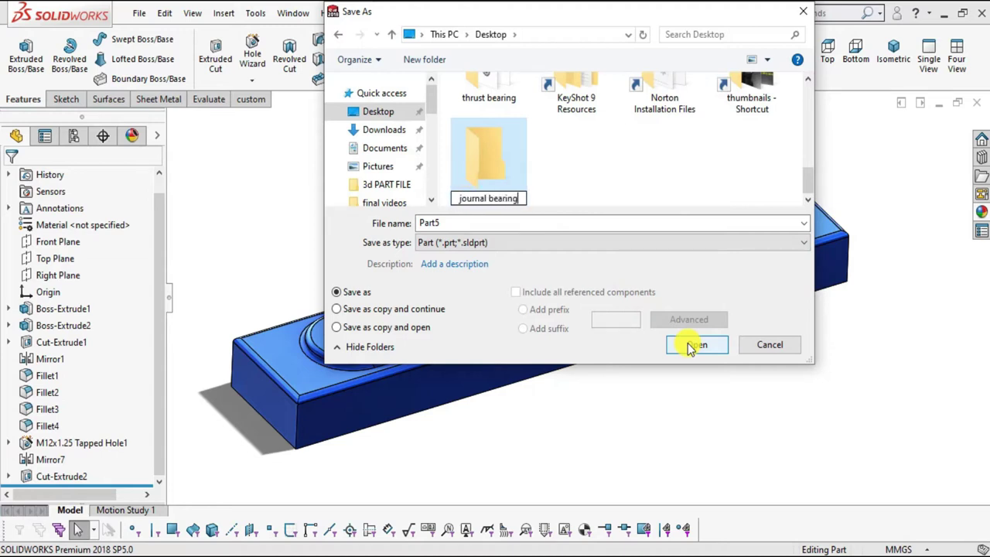
{"action": "left_click", "coordinate": [691, 348]}
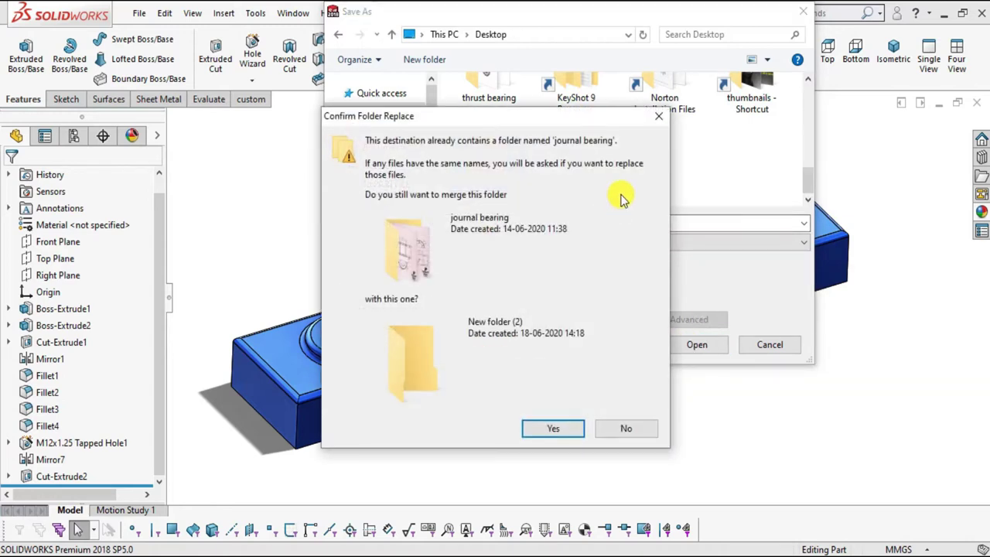
{"action": "left_click", "coordinate": [620, 431]}
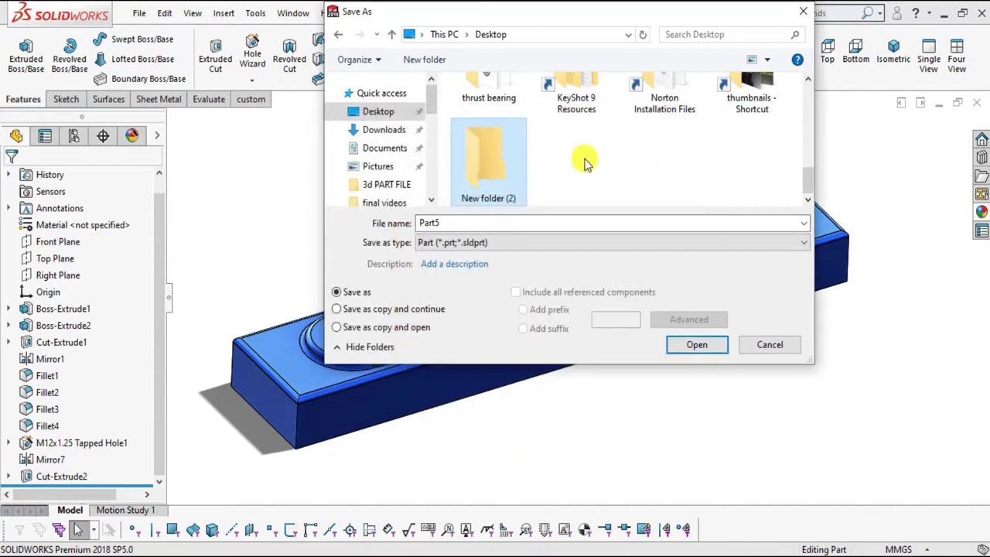
Step: Rename the new Desktop folder as "jb"
{"action": "right_click", "coordinate": [496, 181]}
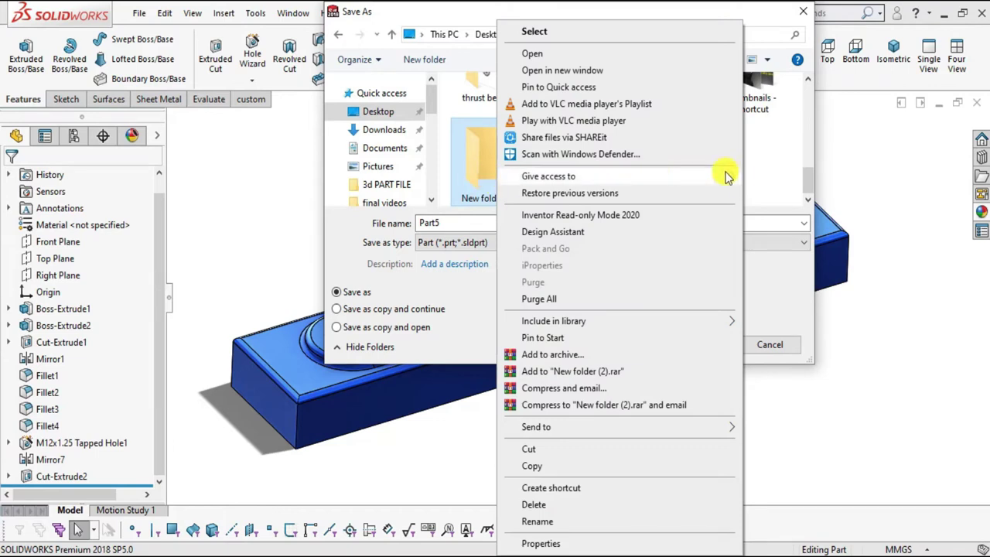
{"action": "key", "text": "Escape"}
{"action": "right_click", "coordinate": [512, 189]}
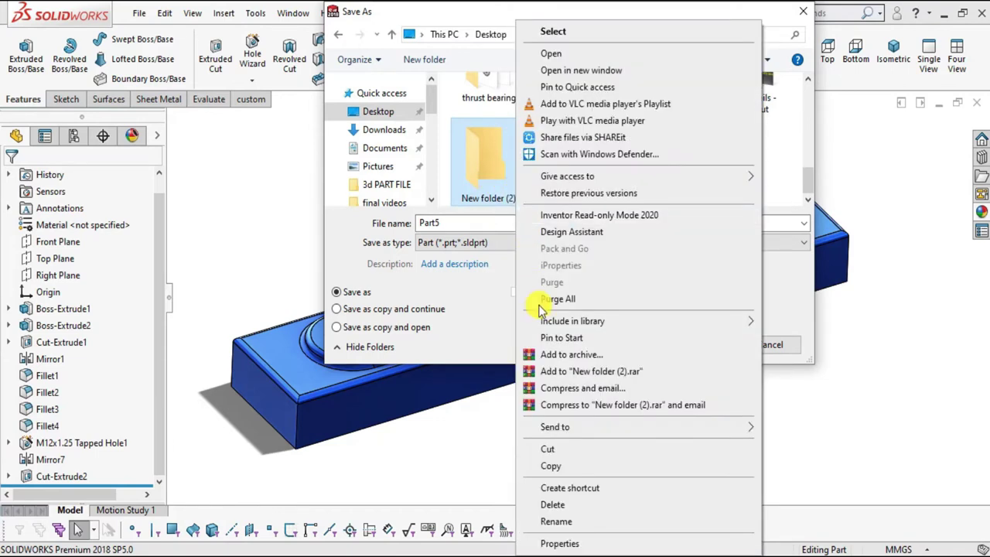
{"action": "left_click", "coordinate": [574, 521]}
{"action": "type", "text": "jb"}
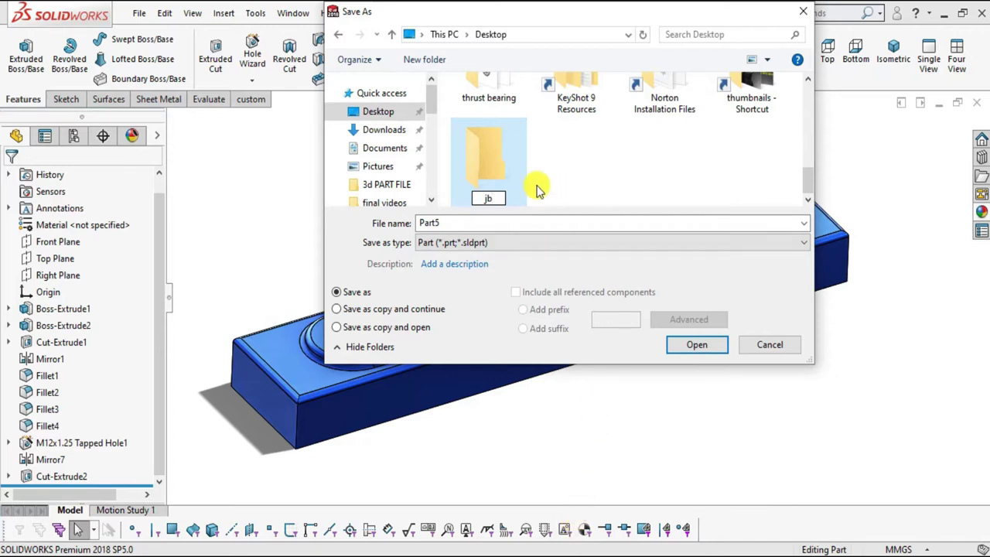
{"action": "left_click", "coordinate": [502, 179]}
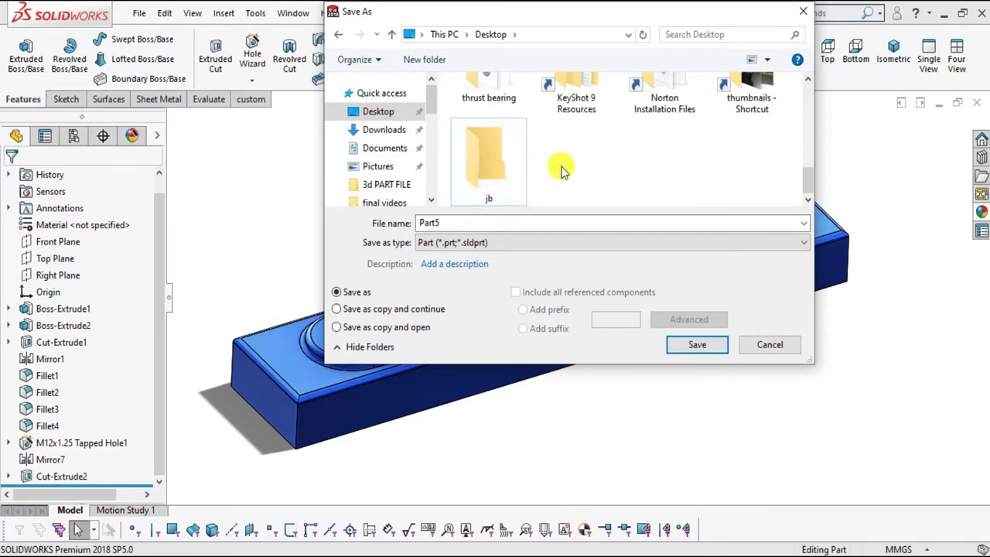
Step: Save the part inside the jb folder, naming the file after the journal bearing base
{"action": "double_click", "coordinate": [497, 178]}
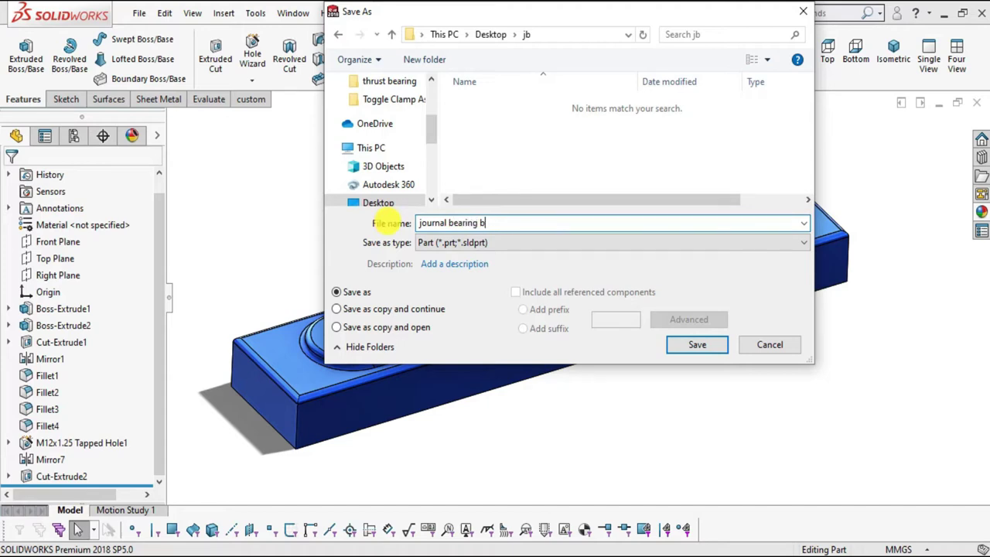
{"action": "left_click", "coordinate": [697, 345]}
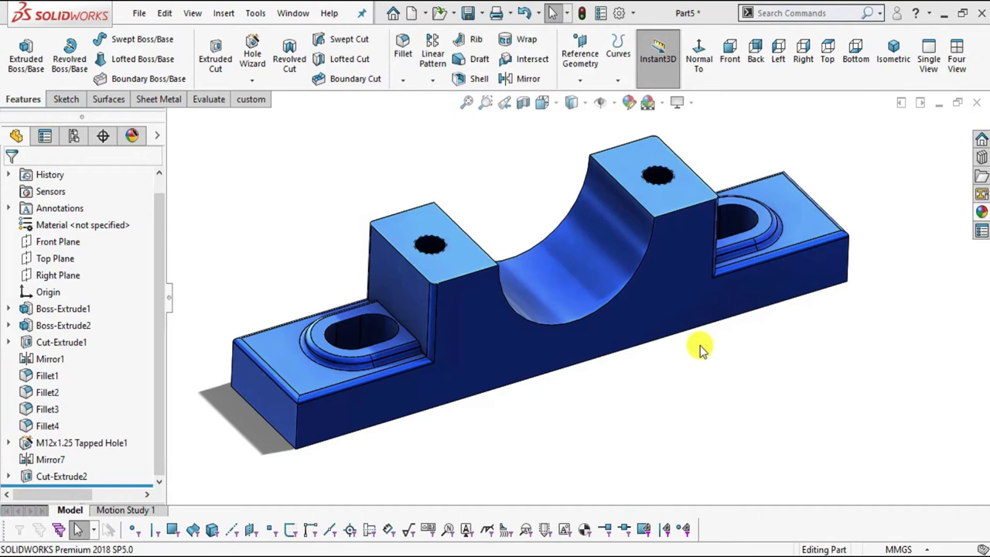
Step: Switch to the drawing PDF in Foxit Reader and examine the Cap's section view, tracing its base line with freehand marks
{"action": "middle_click_drag", "start_coordinate": [576, 334], "coordinate": [610, 394]}
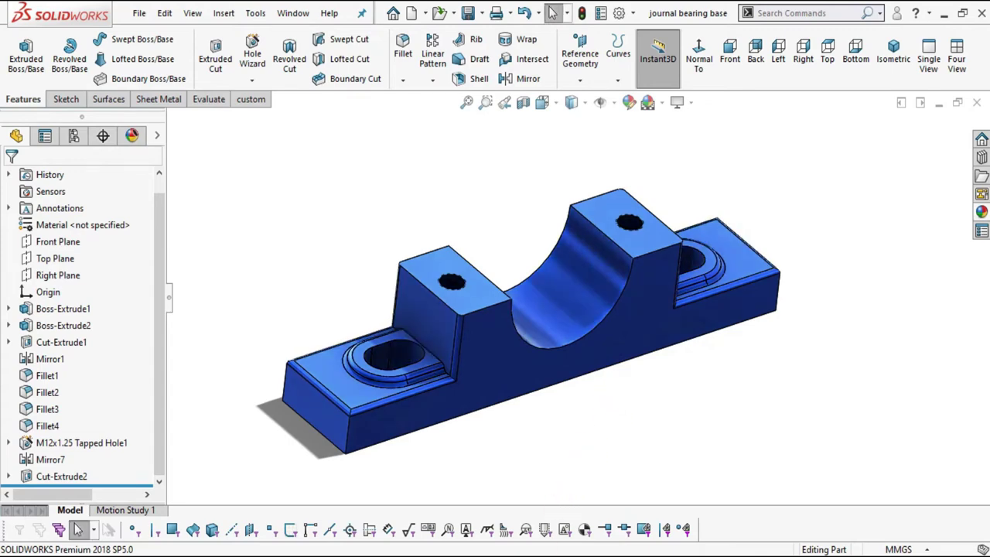
{"action": "key", "text": "alt+Tab"}
{"action": "scroll", "coordinate": [485, 221], "scroll_direction": "down", "scroll_amount": 15}
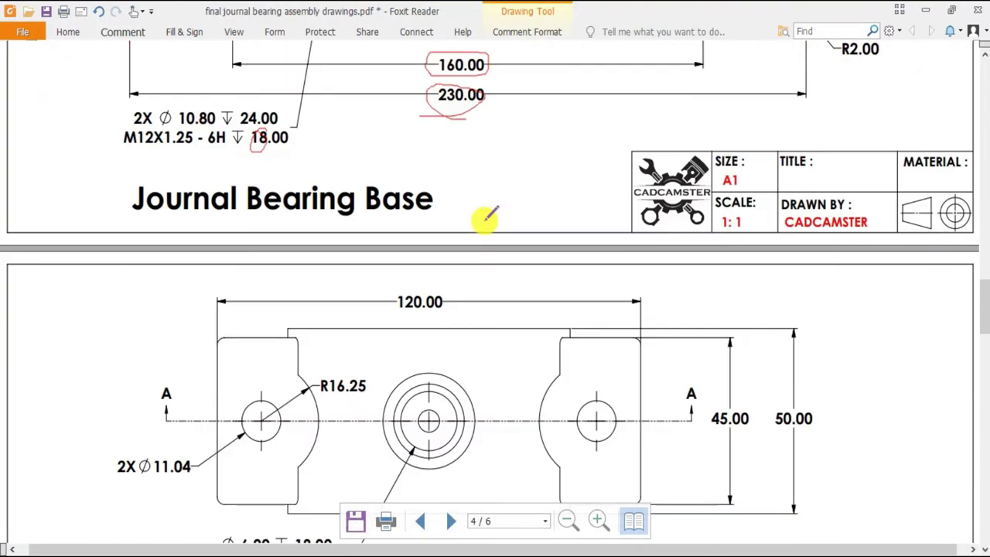
{"action": "scroll", "coordinate": [484, 220], "scroll_direction": "down", "scroll_amount": 3}
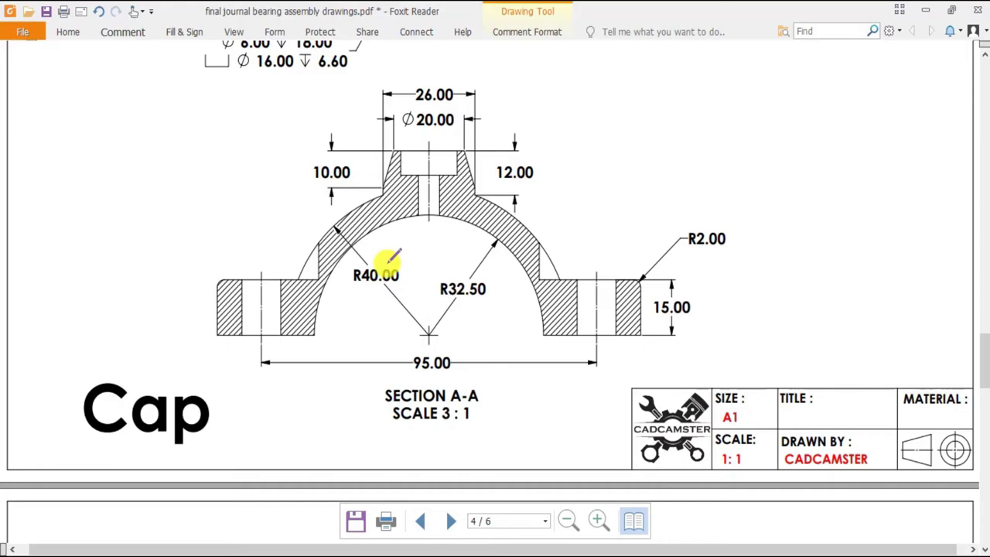
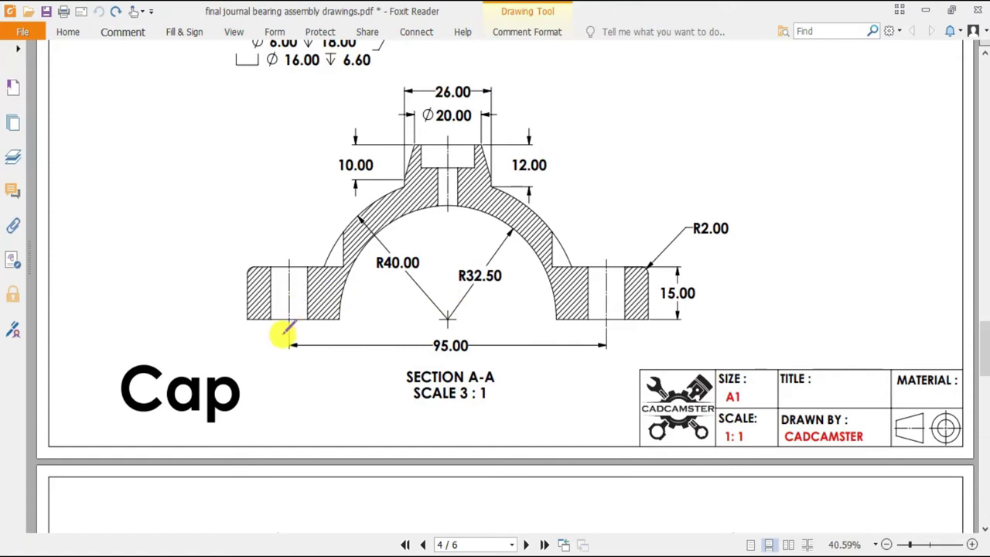
{"action": "left_click_drag", "start_coordinate": [455, 317], "coordinate": [565, 317]}
{"action": "left_click_drag", "start_coordinate": [341, 317], "coordinate": [391, 318]}
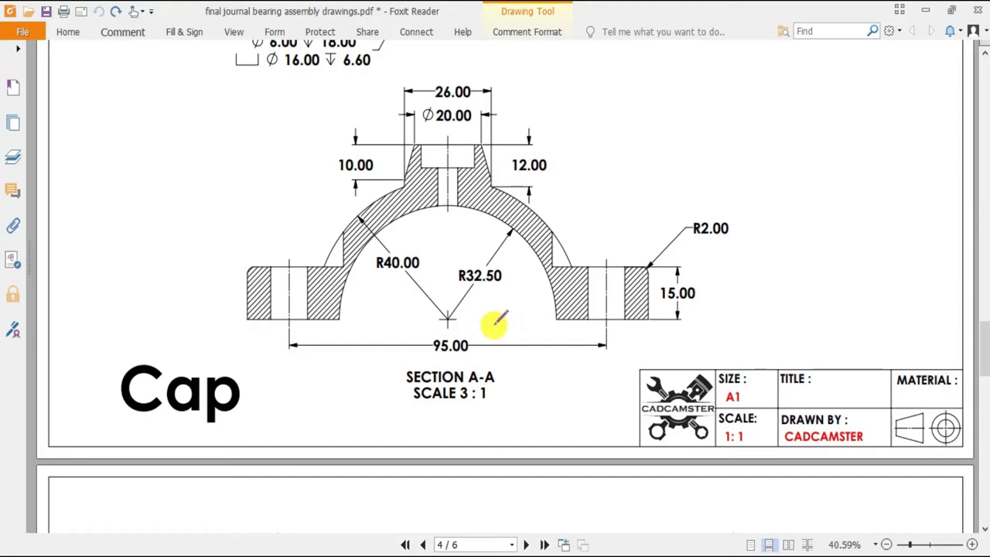
{"action": "scroll", "coordinate": [496, 320], "scroll_direction": "up", "scroll_amount": 2}
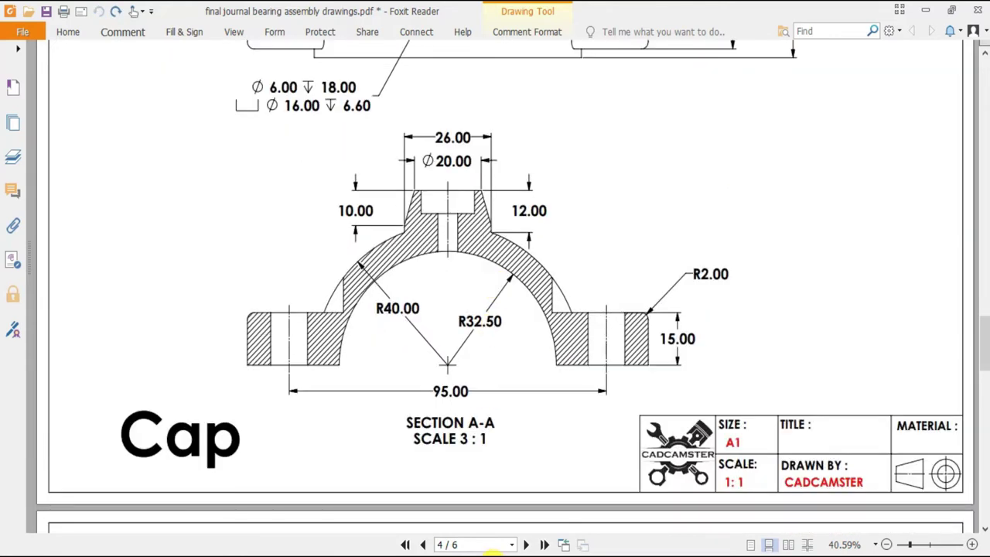
Step: Switch to SOLIDWORKS and create a new part document
{"action": "key", "text": "alt+Tab"}
{"action": "left_click", "coordinate": [140, 14]}
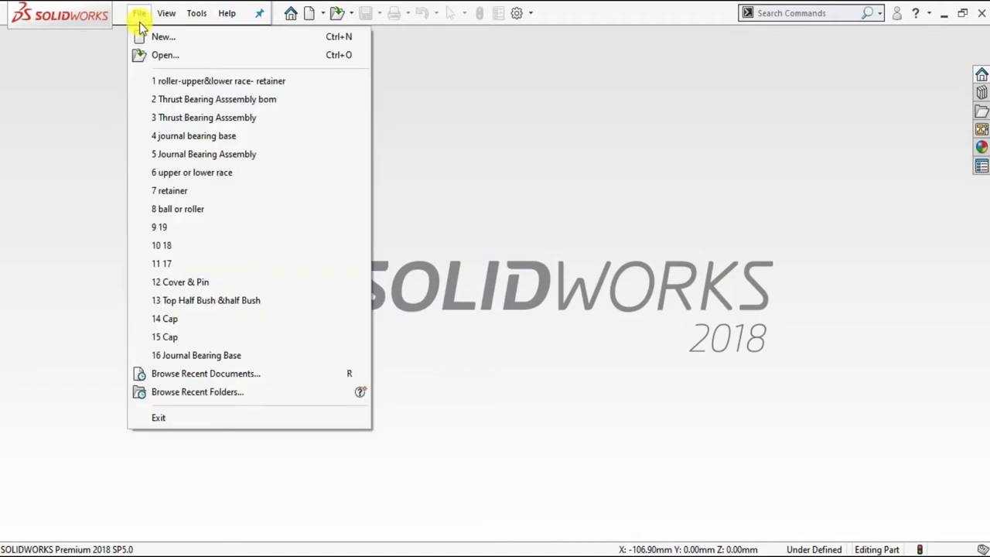
{"action": "left_click", "coordinate": [139, 35]}
{"action": "left_click", "coordinate": [296, 159]}
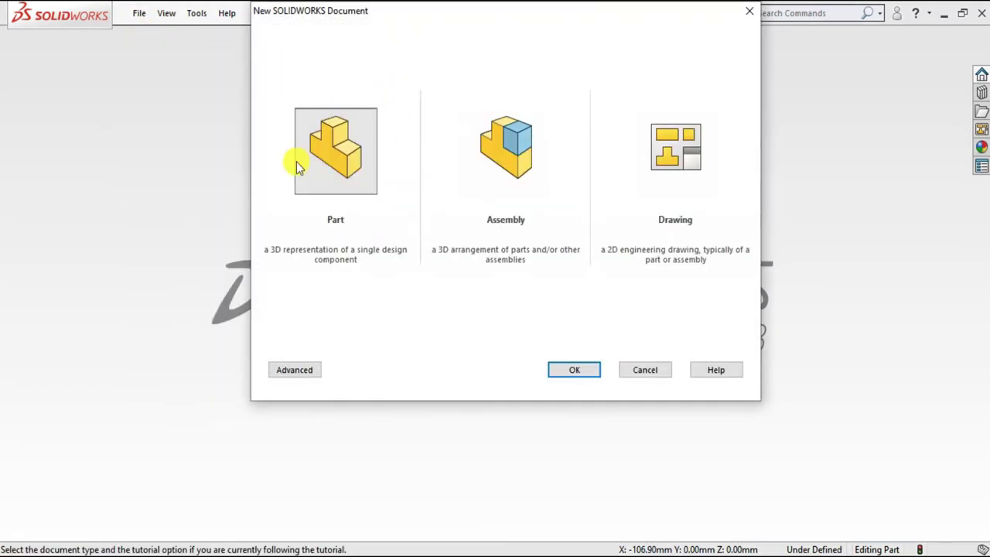
{"action": "left_click", "coordinate": [568, 368]}
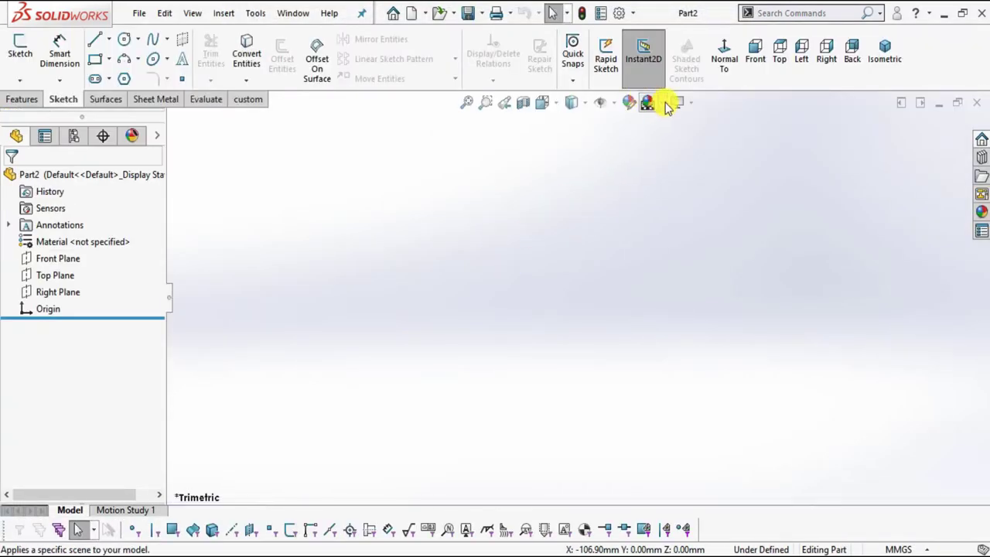
Step: Apply a plain white background scene and set the document units to MMGS (millimeter, gram, second)
{"action": "left_click", "coordinate": [667, 104]}
{"action": "left_click", "coordinate": [691, 39]}
{"action": "left_click", "coordinate": [887, 547]}
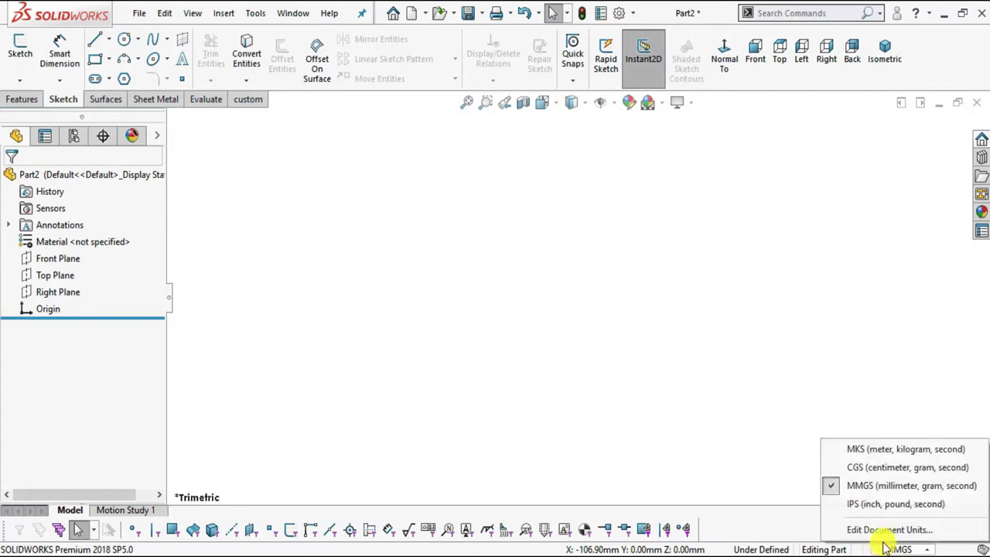
{"action": "left_click", "coordinate": [881, 490]}
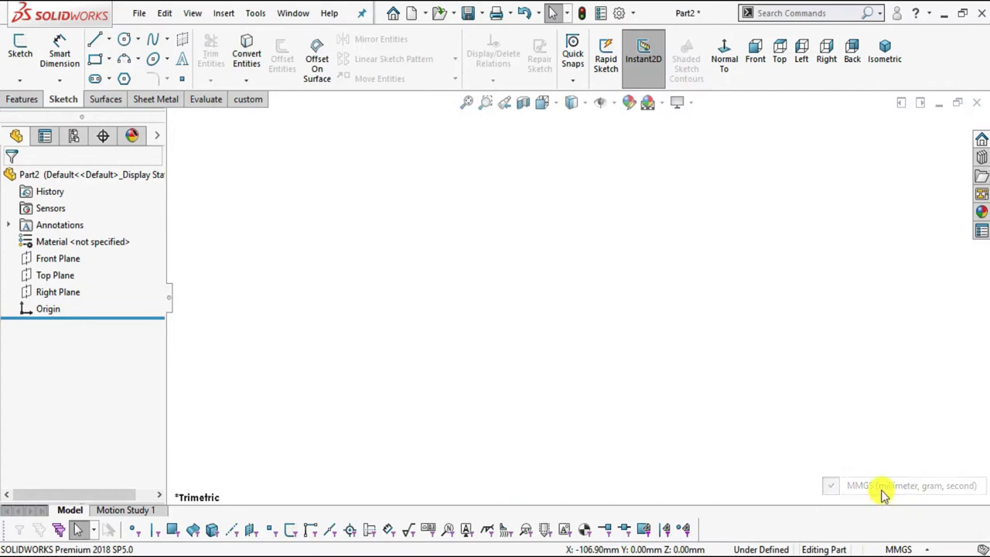
Step: Start a sketch on the Front Plane and draw two concentric circles centred on the origin, the inner about 111 mm in diameter
{"action": "left_click", "coordinate": [48, 258]}
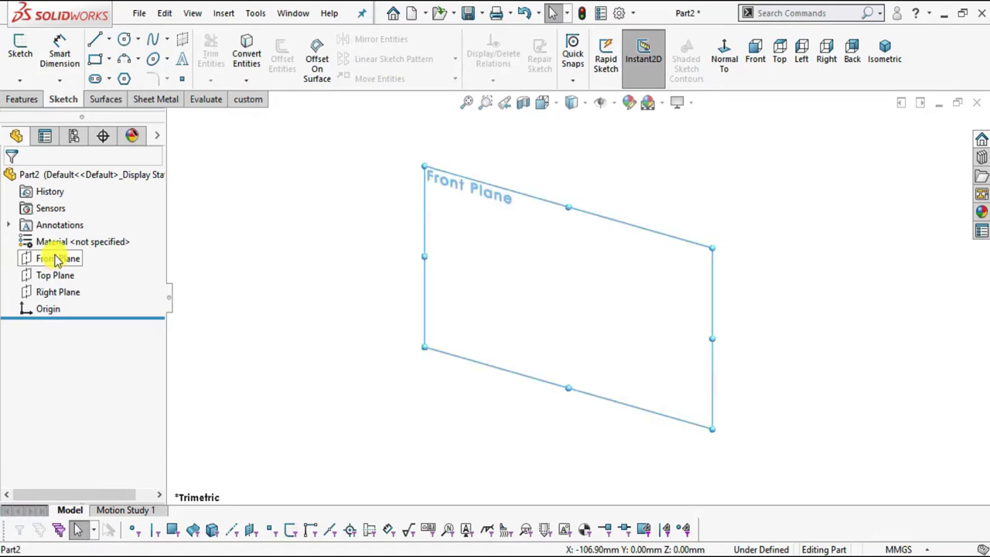
{"action": "left_click", "coordinate": [22, 60]}
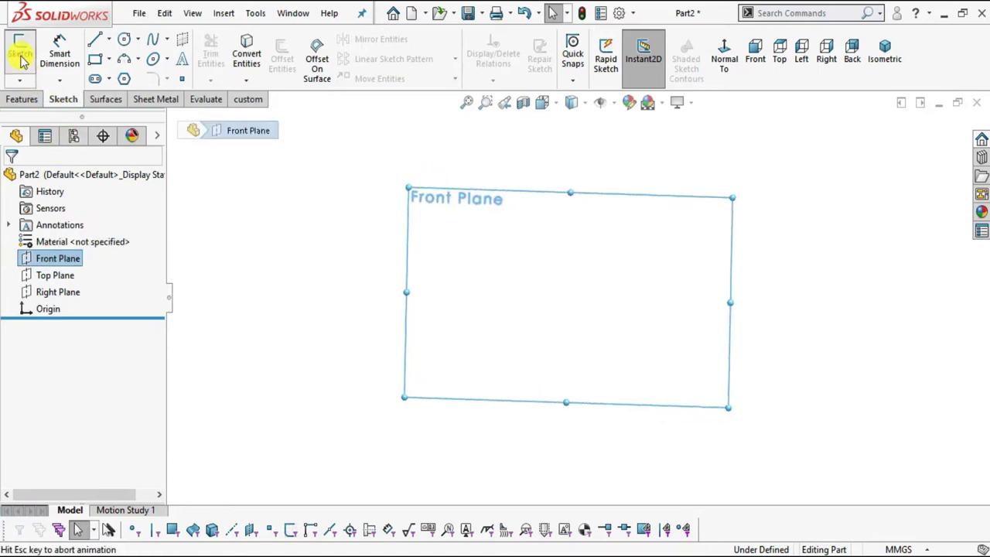
{"action": "left_click", "coordinate": [124, 39]}
{"action": "left_click", "coordinate": [577, 296]}
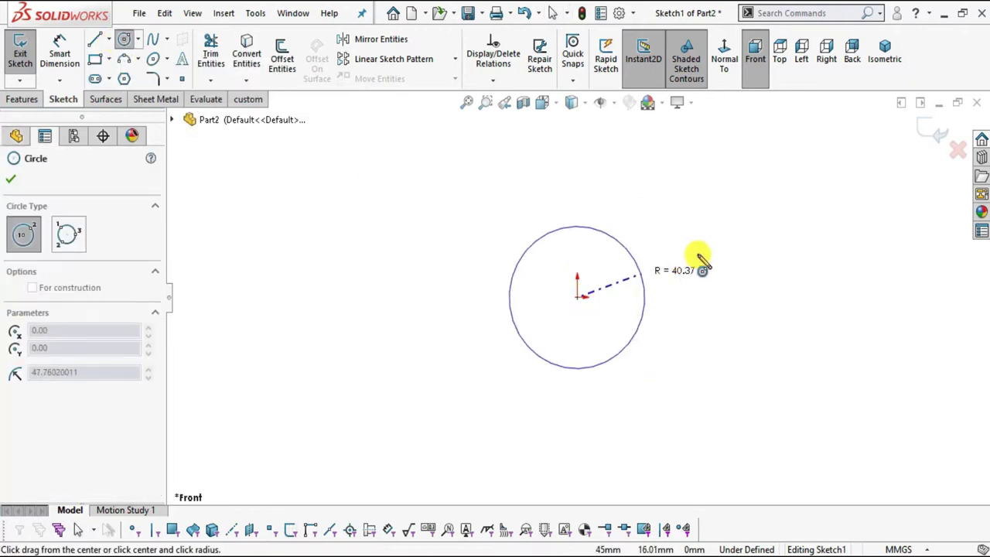
{"action": "left_click", "coordinate": [715, 266]}
{"action": "left_click", "coordinate": [578, 298]}
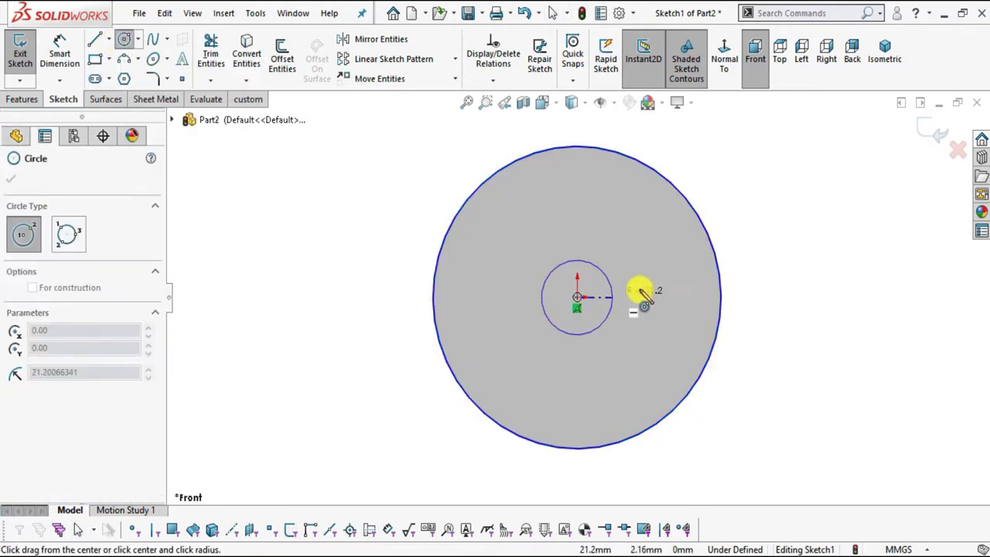
{"action": "left_click", "coordinate": [666, 278]}
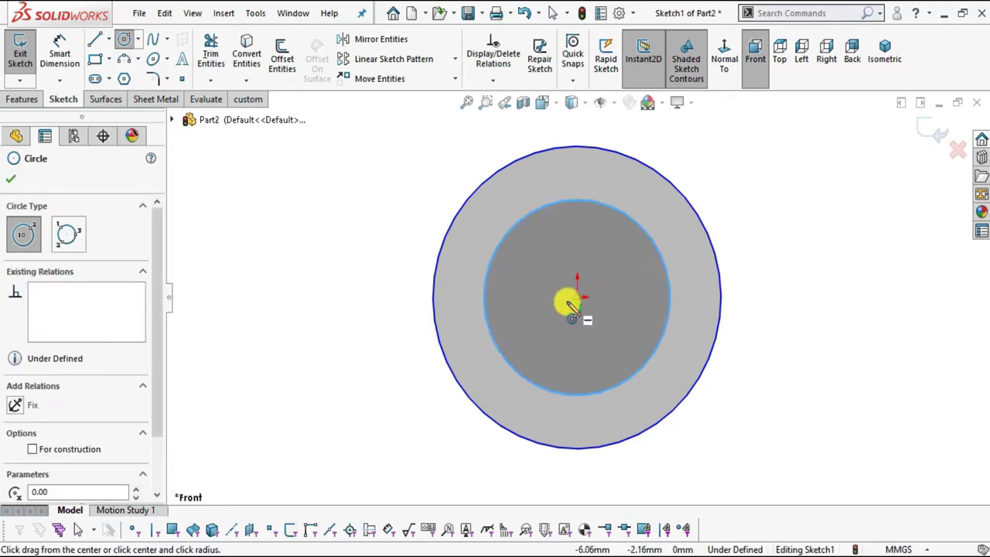
{"action": "key", "text": "Escape"}
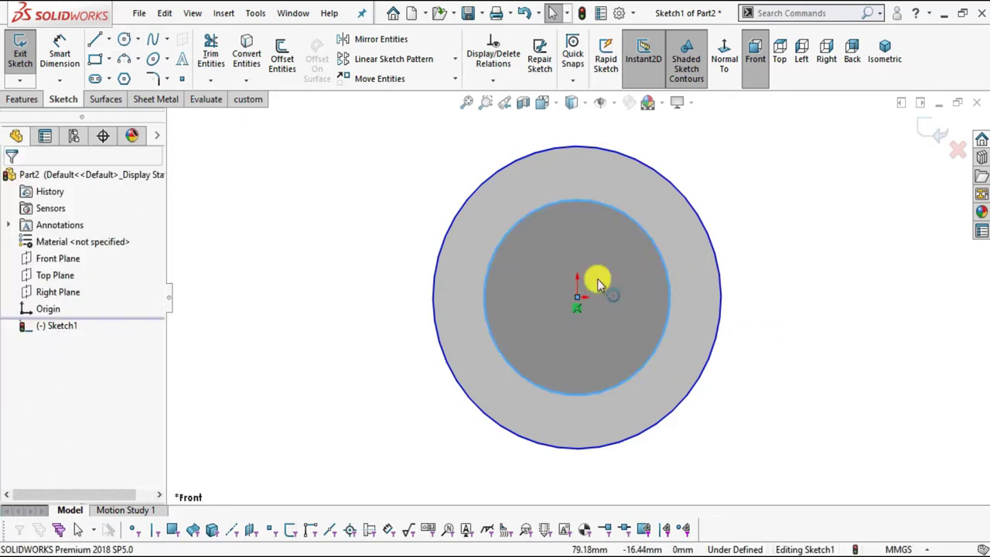
Step: Dimension the inner circle's diameter as 32.5*2 (65 mm), marking the Cap's radii in the drawing PDF for reference
{"action": "left_click", "coordinate": [62, 42]}
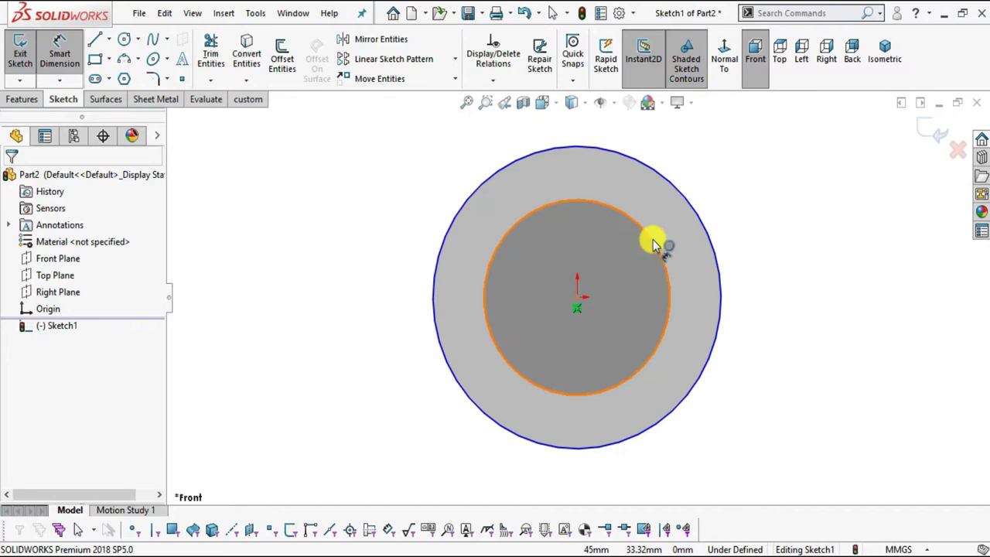
{"action": "left_click", "coordinate": [656, 242]}
{"action": "key", "text": "alt+Tab"}
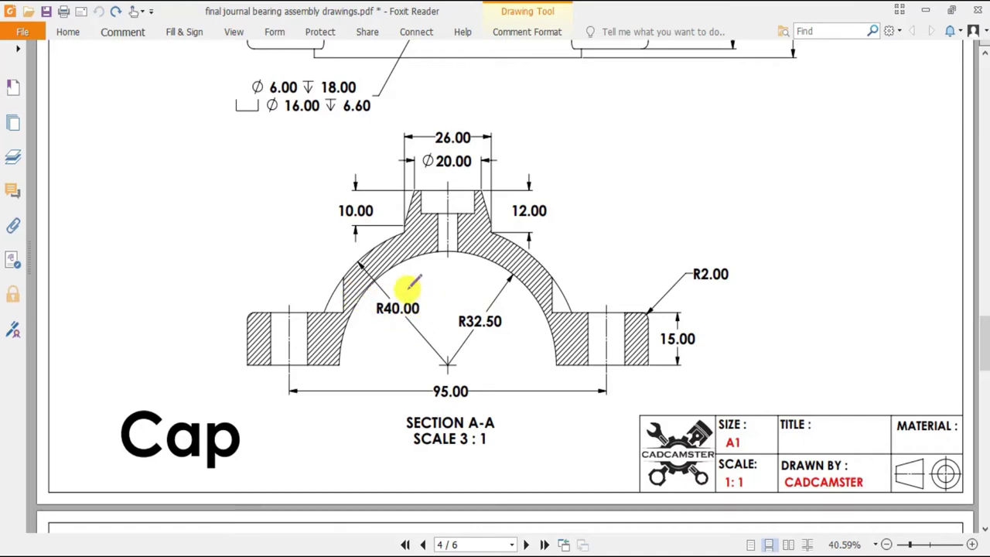
{"action": "mouse_move", "coordinate": [369, 311]}
{"action": "left_mouse_down"}
{"action": "mouse_move", "coordinate": [400, 322]}
{"action": "mouse_move", "coordinate": [434, 300]}
{"action": "left_mouse_up"}
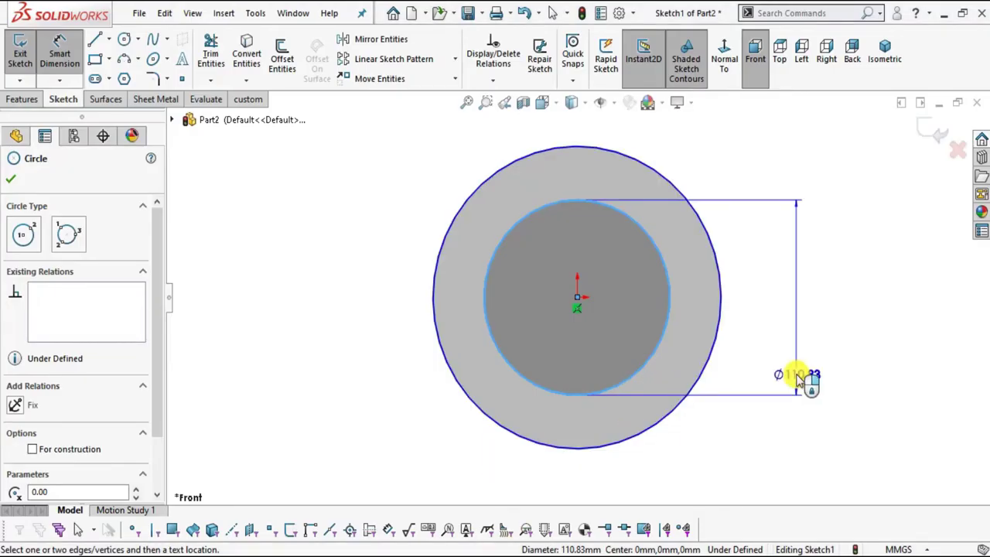
{"action": "left_click", "coordinate": [804, 340]}
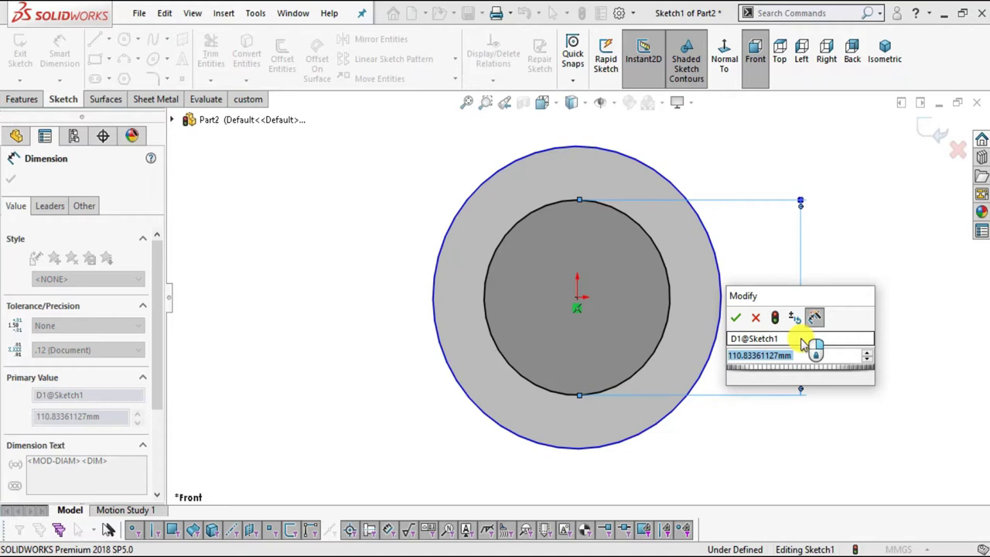
{"action": "type", "text": "32.5"}
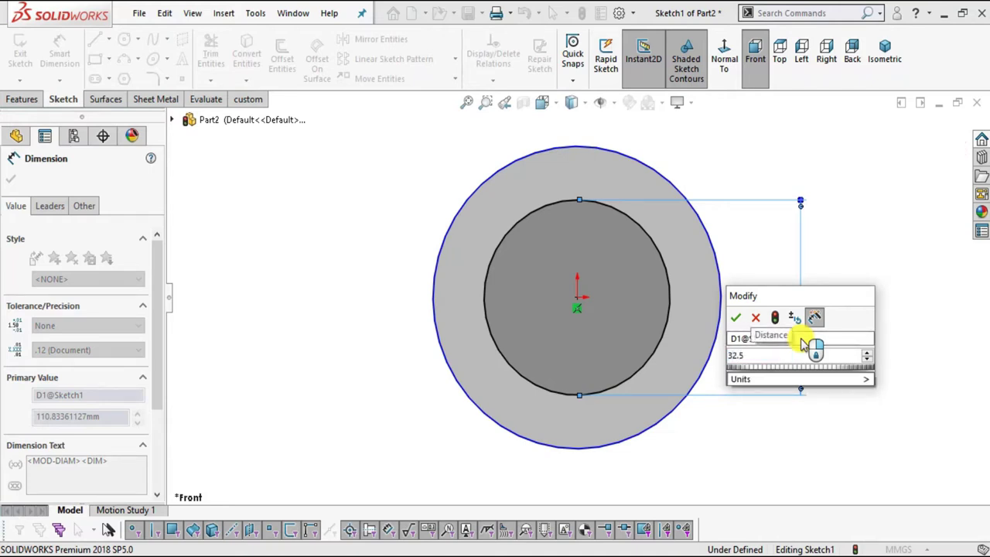
{"action": "type", "text": "*"}
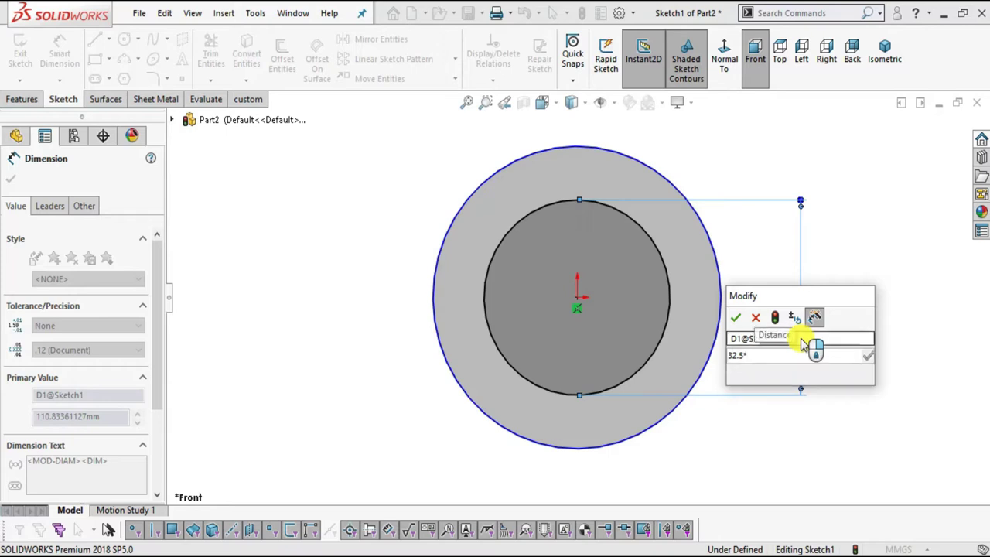
{"action": "type", "text": "2"}
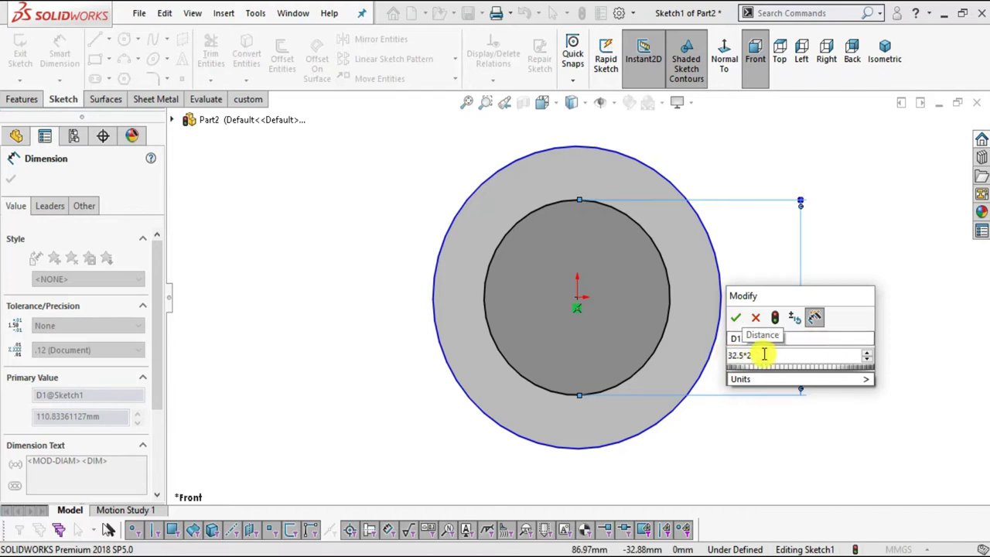
{"action": "left_click", "coordinate": [735, 317]}
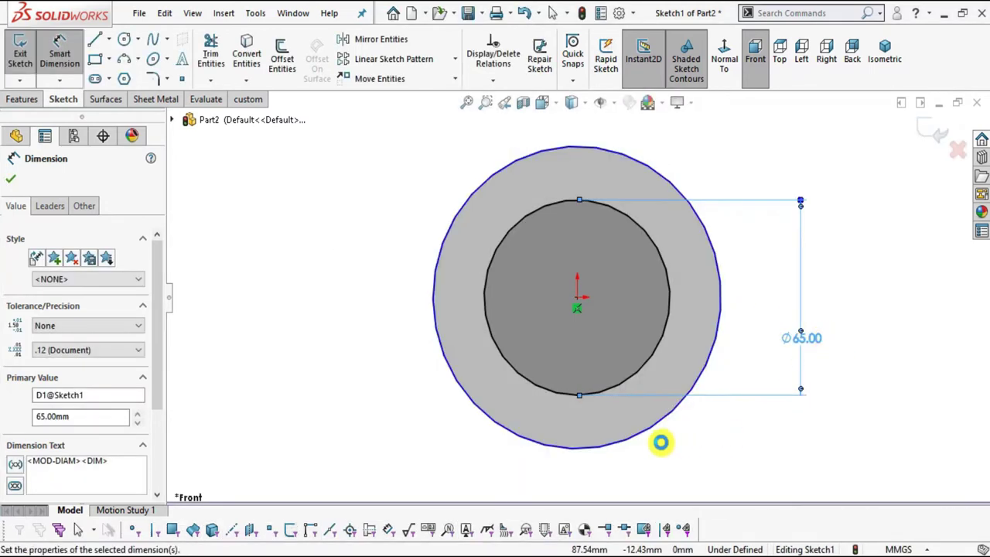
Step: Dimension the outer circle's diameter as 80 mm
{"action": "left_click", "coordinate": [662, 431]}
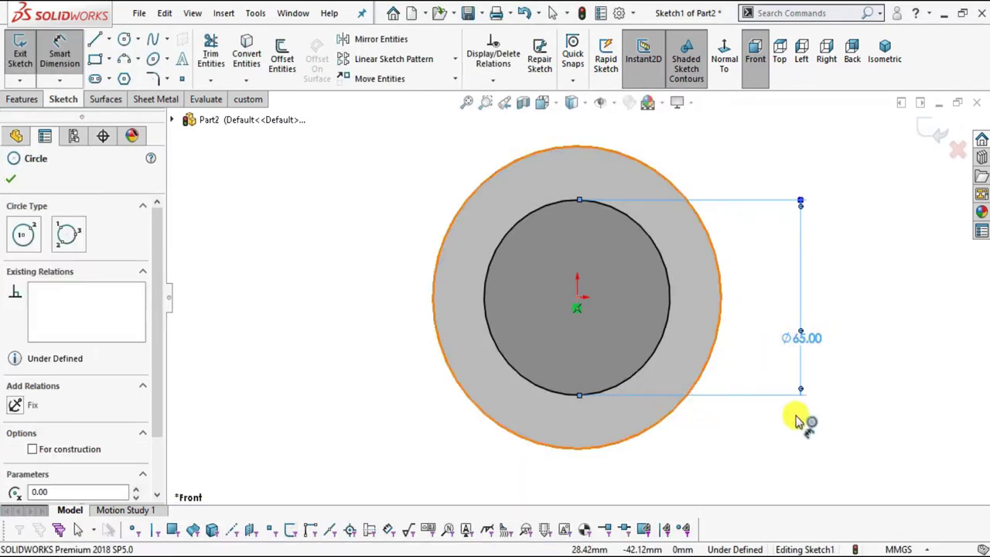
{"action": "left_click", "coordinate": [875, 316]}
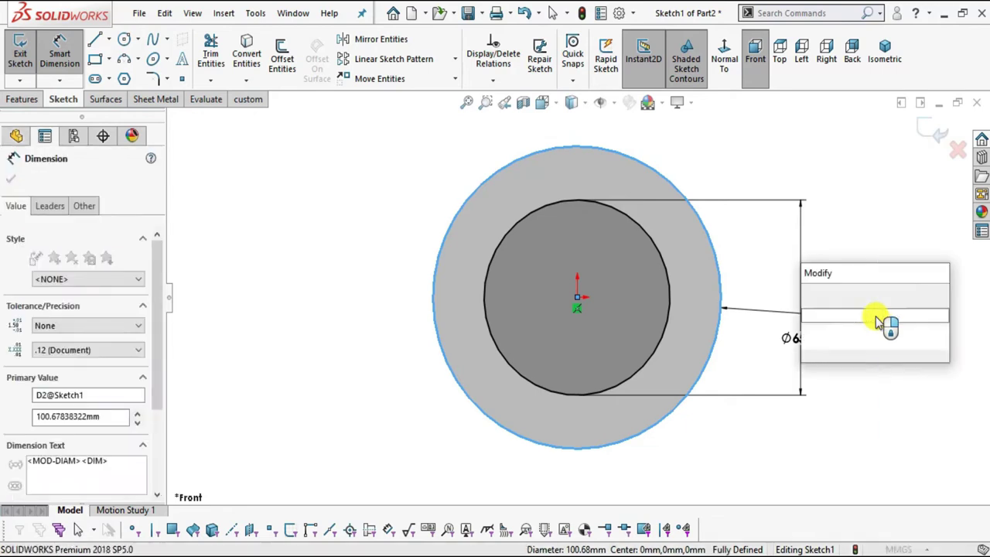
{"action": "type", "text": "8"}
{"action": "key", "text": "Return"}
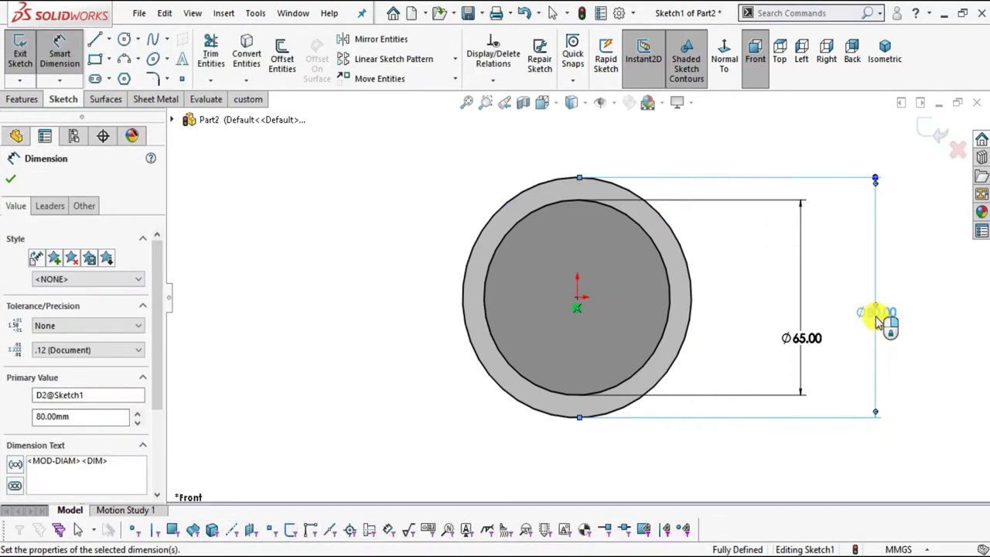
Step: Draw a horizontal line from the origin to the outer circle's left quadrant, marking the bore centre in the drawing PDF for reference
{"action": "left_click", "coordinate": [96, 41]}
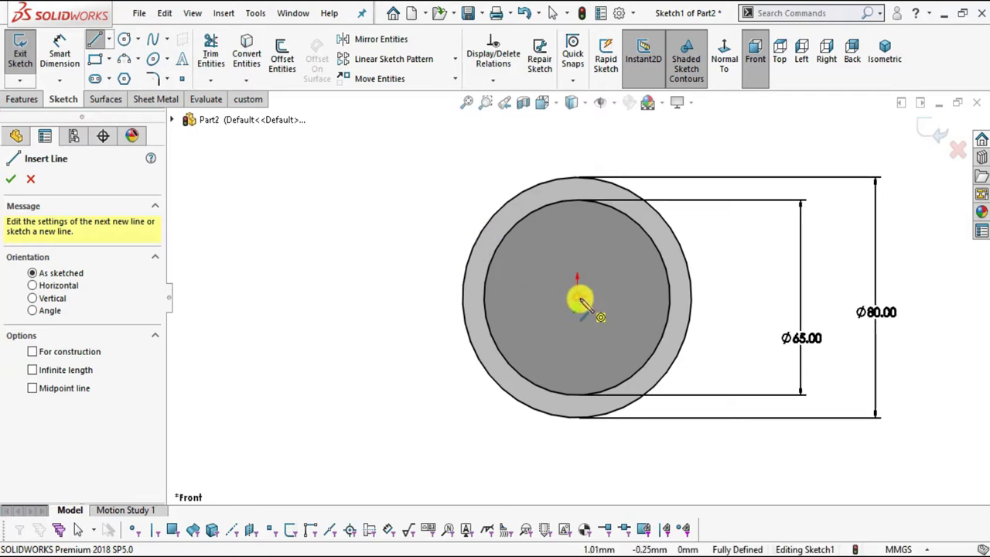
{"action": "mouse_move", "coordinate": [579, 300]}
{"action": "left_mouse_down"}
{"action": "mouse_move", "coordinate": [453, 298]}
{"action": "mouse_move", "coordinate": [465, 310]}
{"action": "mouse_move", "coordinate": [461, 298]}
{"action": "left_mouse_up"}
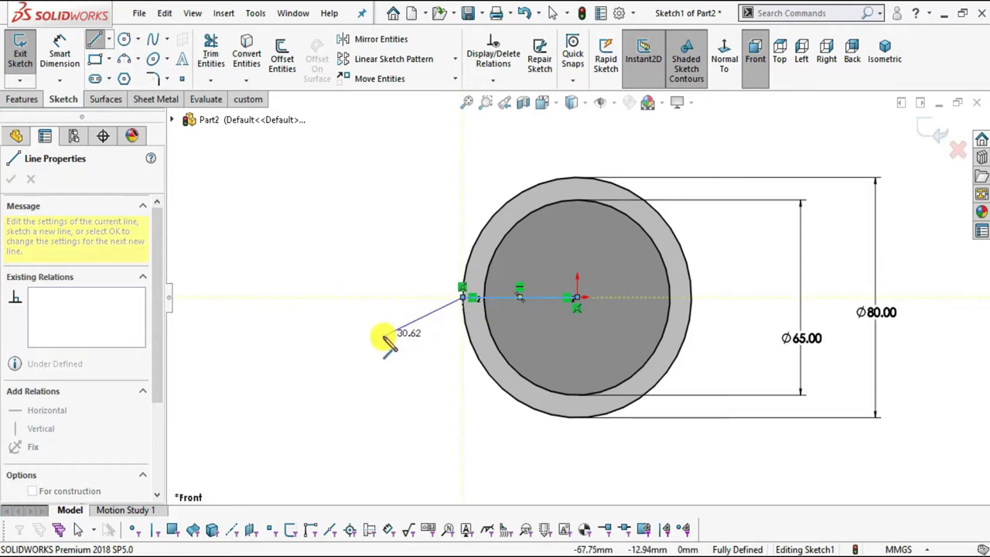
{"action": "key", "text": "alt+Tab"}
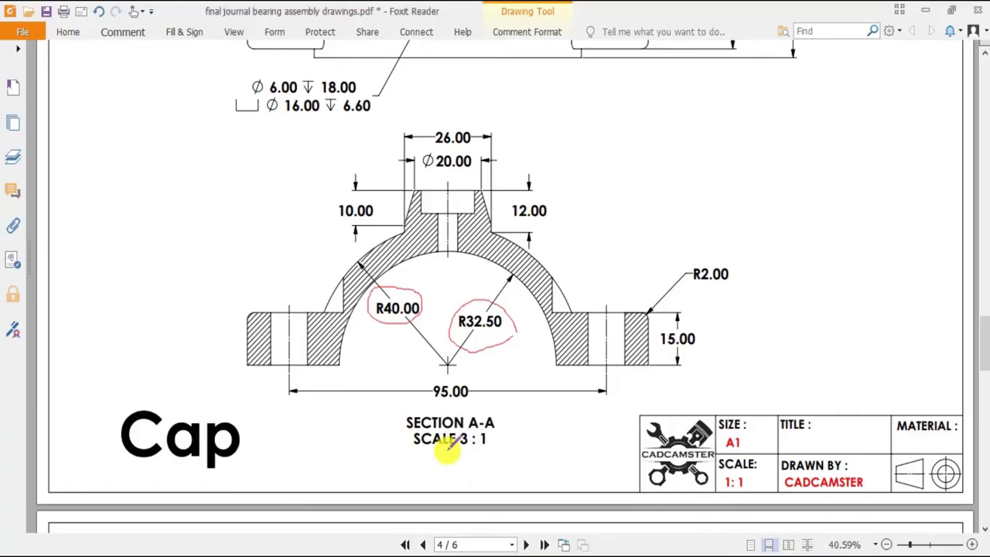
{"action": "left_click_drag", "start_coordinate": [448, 363], "coordinate": [429, 363]}
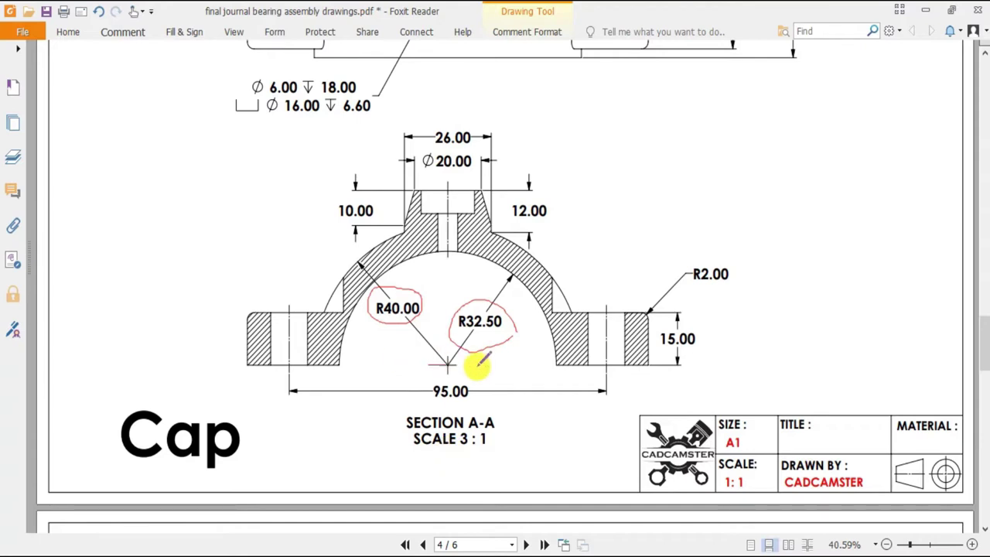
{"action": "key", "text": "alt+Tab"}
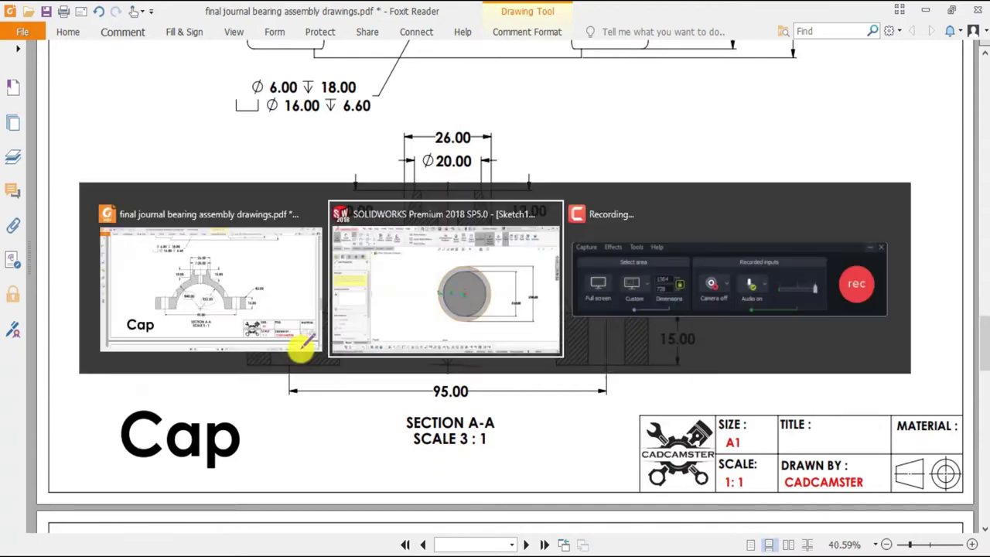
{"action": "key", "text": "alt+Tab"}
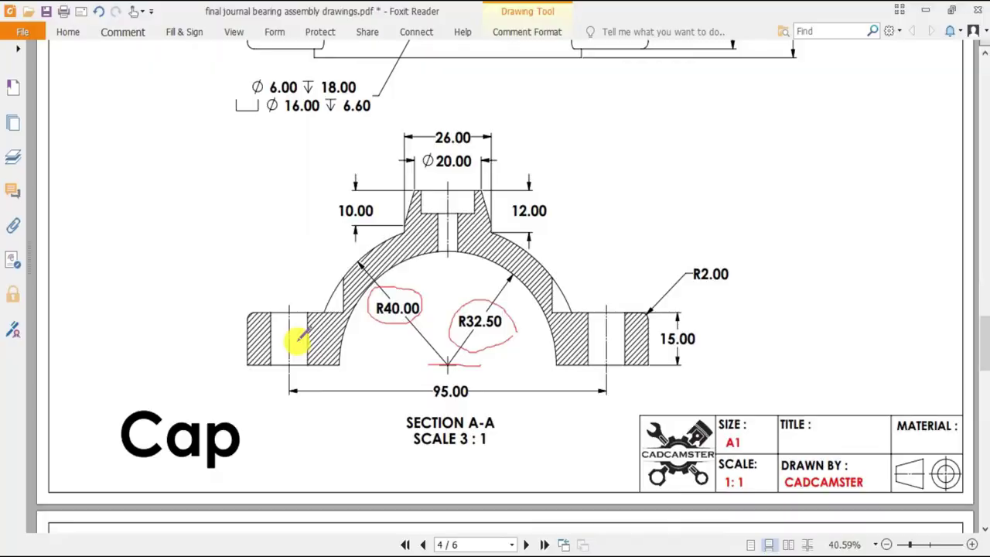
{"action": "key", "text": "alt+Tab"}
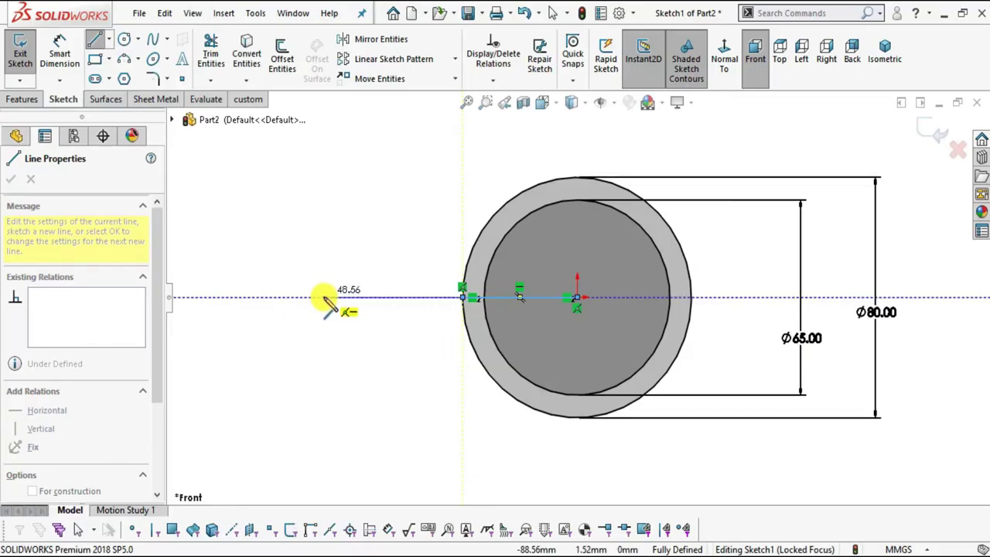
Step: Continue the flange outline about 49 mm outward and 22 mm up, closing it with a horizontal line back to the outer circle
{"action": "left_click", "coordinate": [323, 297]}
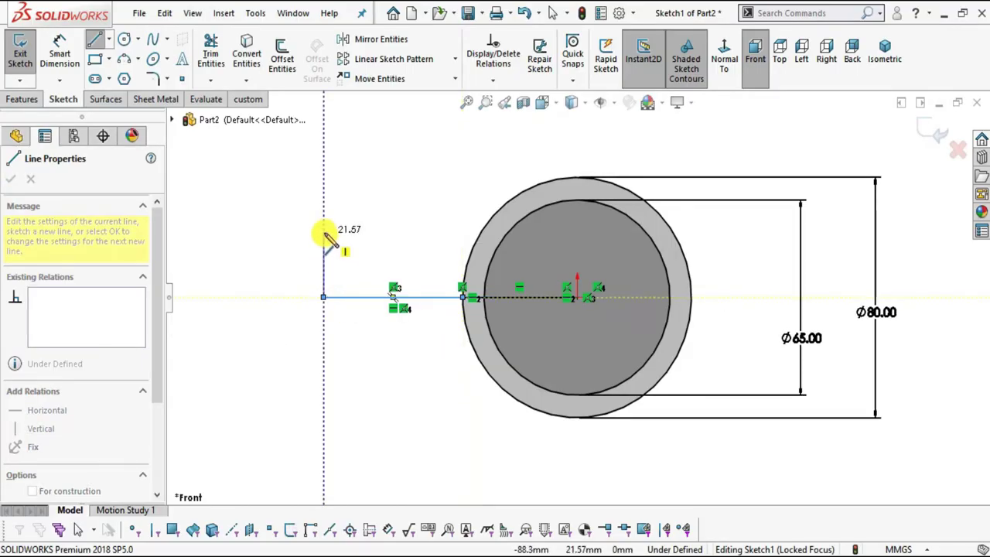
{"action": "left_click", "coordinate": [323, 232]}
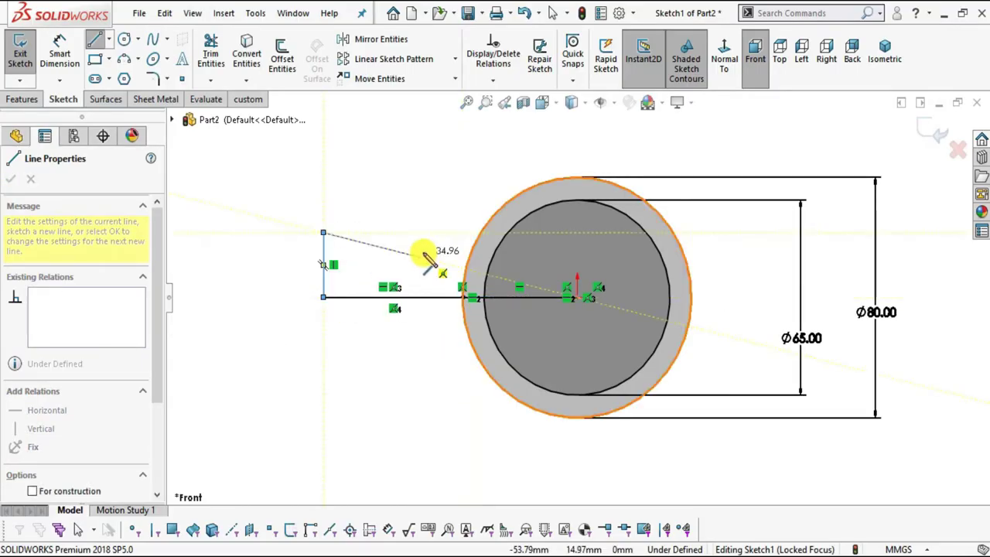
{"action": "left_click", "coordinate": [480, 232]}
{"action": "key", "text": "Escape"}
{"action": "scroll", "coordinate": [589, 282], "scroll_direction": "up", "scroll_amount": 2}
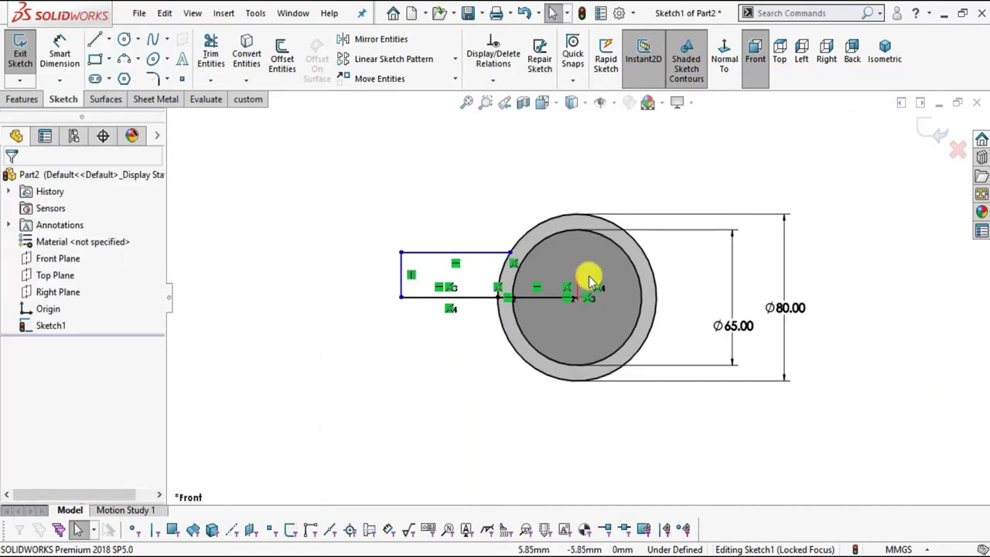
{"action": "scroll", "coordinate": [589, 282], "scroll_direction": "down", "scroll_amount": 1}
Step: Draw a horizontal line from the origin to the outer circle's right quadrant
{"action": "left_click", "coordinate": [96, 39]}
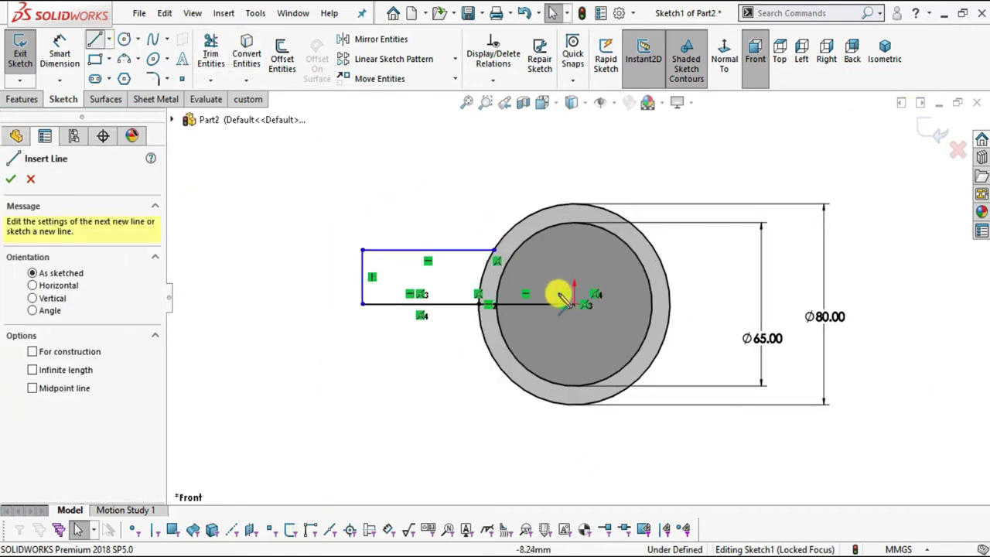
{"action": "left_click", "coordinate": [572, 304]}
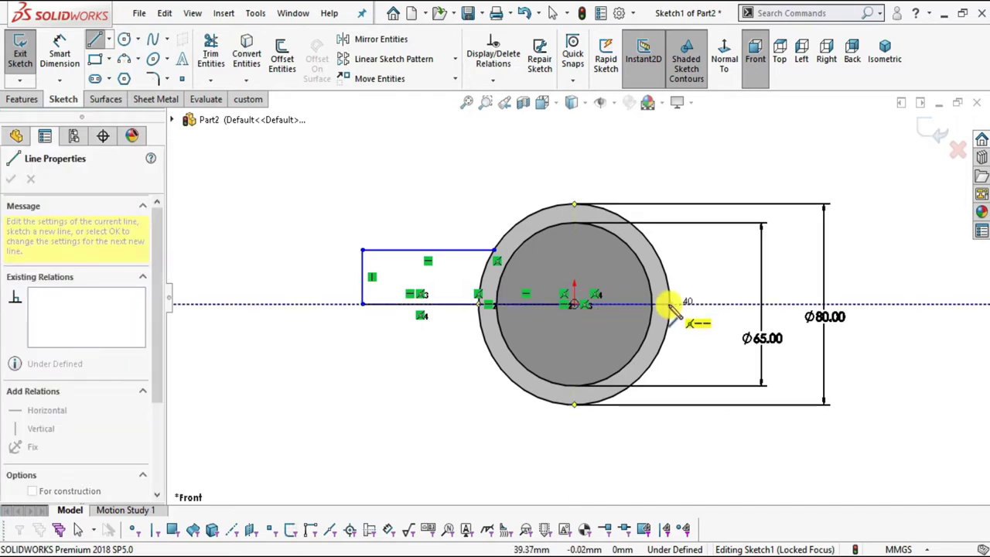
{"action": "left_click", "coordinate": [668, 304]}
{"action": "key", "text": "Escape"}
Step: Trim away the lower halves of both circles below the horizontal base line
{"action": "left_click", "coordinate": [211, 51]}
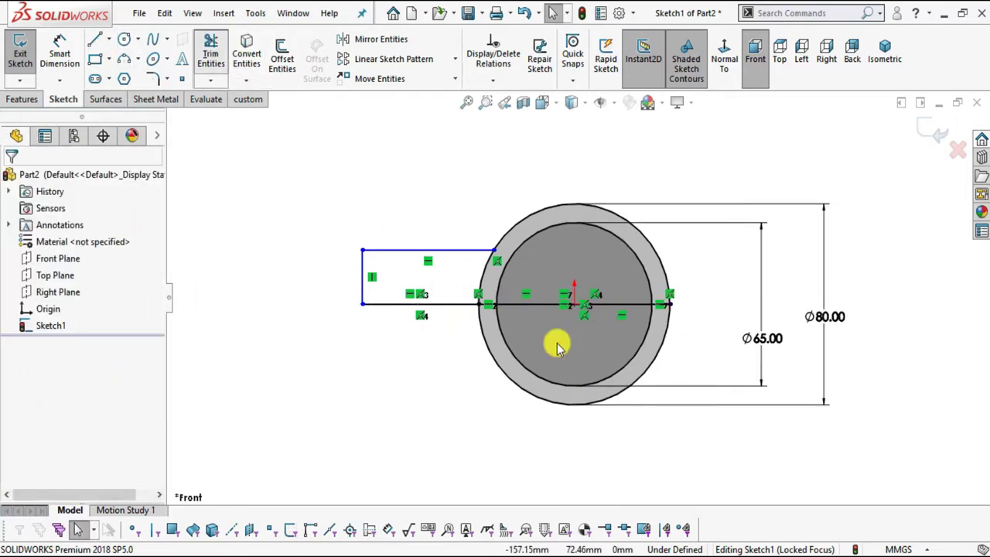
{"action": "scroll", "coordinate": [553, 336], "scroll_direction": "down", "scroll_amount": 2}
{"action": "mouse_move", "coordinate": [472, 415]}
{"action": "left_mouse_down"}
{"action": "mouse_move", "coordinate": [616, 374]}
{"action": "mouse_move", "coordinate": [719, 377]}
{"action": "left_mouse_up"}
{"action": "scroll", "coordinate": [625, 384], "scroll_direction": "up", "scroll_amount": 2}
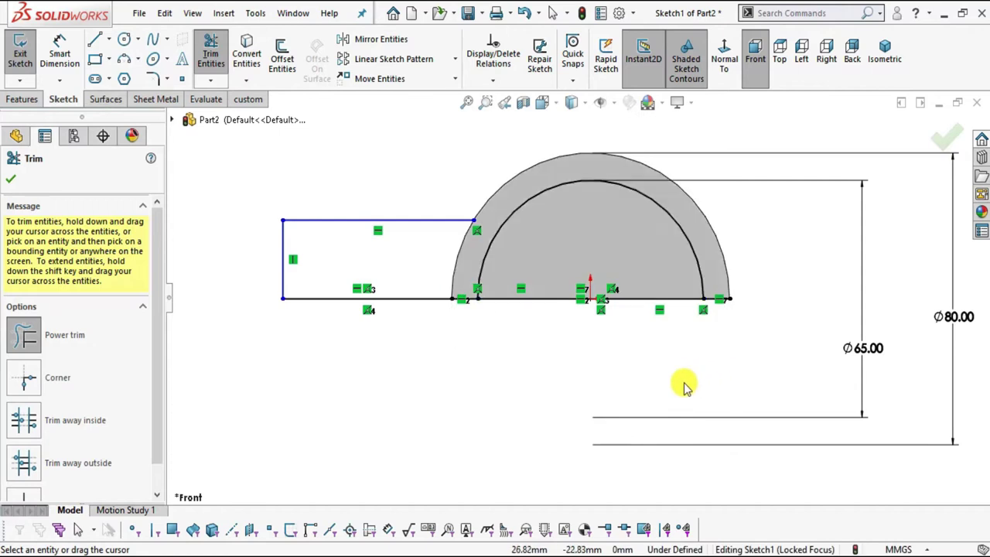
{"action": "key", "text": "Escape"}
Step: Trim away the piece of the outer arc between the flange's top line and the base line
{"action": "scroll", "coordinate": [454, 200], "scroll_direction": "down", "scroll_amount": 2}
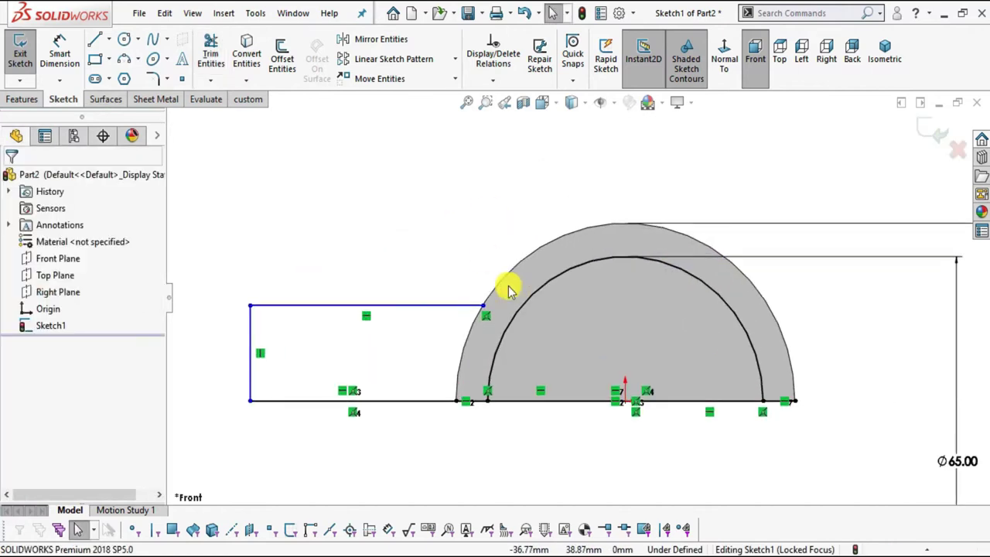
{"action": "left_click", "coordinate": [209, 68]}
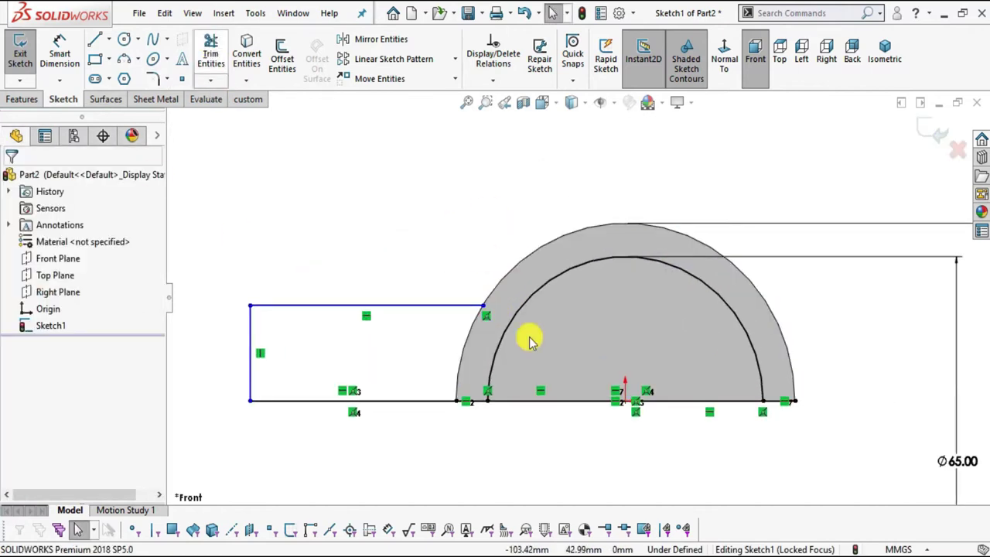
{"action": "mouse_move", "coordinate": [384, 336]}
{"action": "left_mouse_down"}
{"action": "mouse_move", "coordinate": [457, 340]}
{"action": "mouse_move", "coordinate": [467, 346]}
{"action": "mouse_move", "coordinate": [452, 371]}
{"action": "mouse_move", "coordinate": [409, 354]}
{"action": "mouse_move", "coordinate": [466, 364]}
{"action": "left_mouse_up"}
{"action": "left_click", "coordinate": [210, 48]}
{"action": "key", "text": "Escape"}
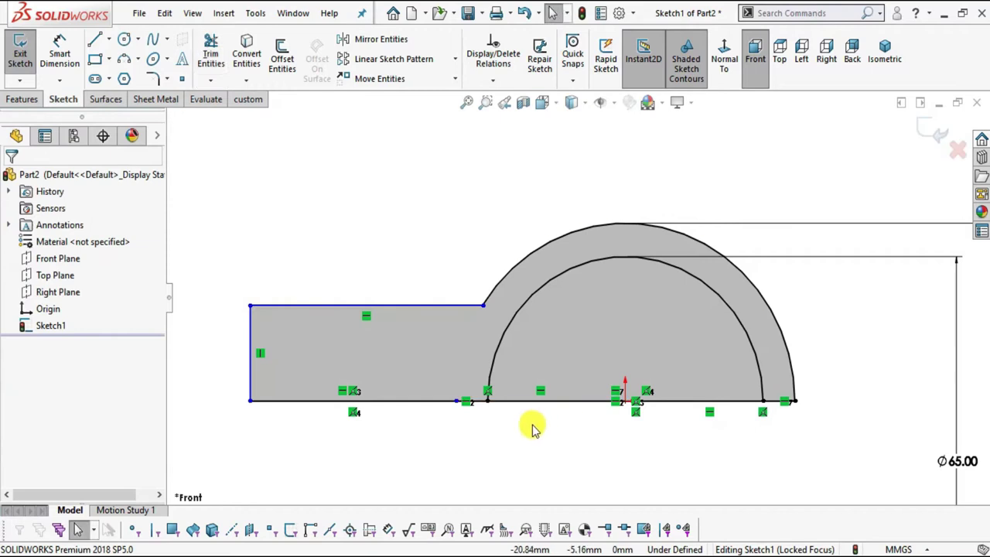
Step: Dimension the flange's vertical end line as 15 mm, marking the flange height in the drawing PDF for reference
{"action": "key", "text": "f"}
{"action": "scroll", "coordinate": [479, 301], "scroll_direction": "down", "scroll_amount": 1}
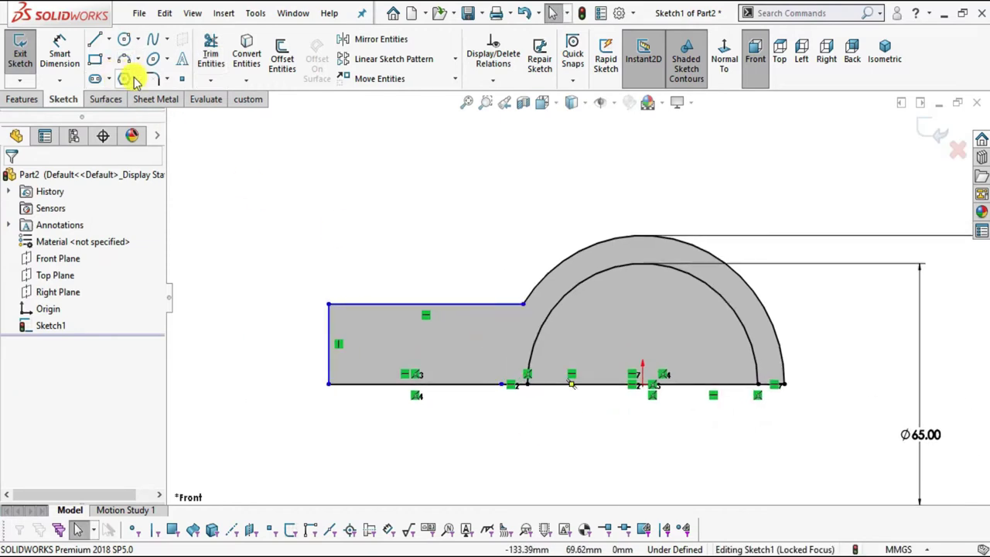
{"action": "left_click", "coordinate": [59, 47]}
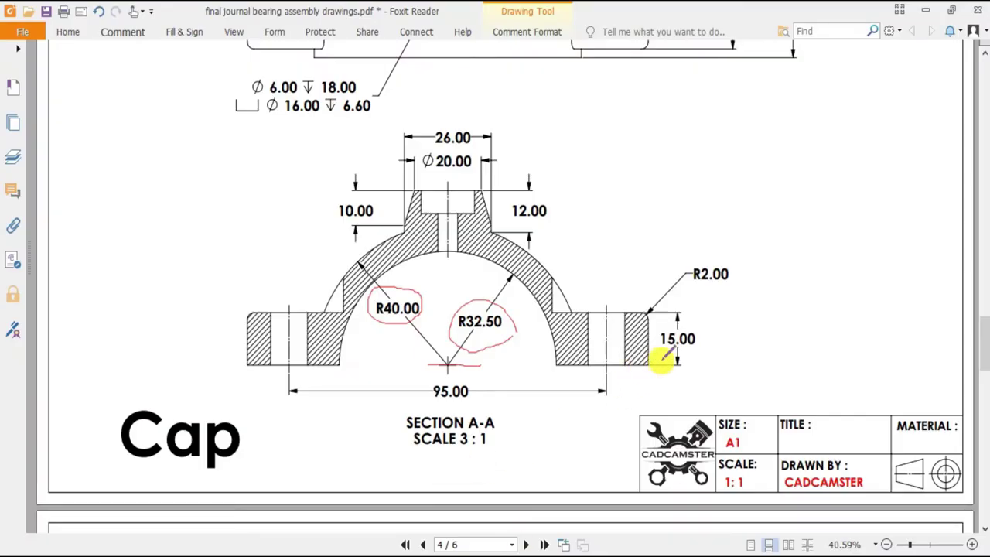
{"action": "mouse_move", "coordinate": [674, 320]}
{"action": "left_mouse_down"}
{"action": "mouse_move", "coordinate": [691, 353]}
{"action": "mouse_move", "coordinate": [701, 352]}
{"action": "left_mouse_up"}
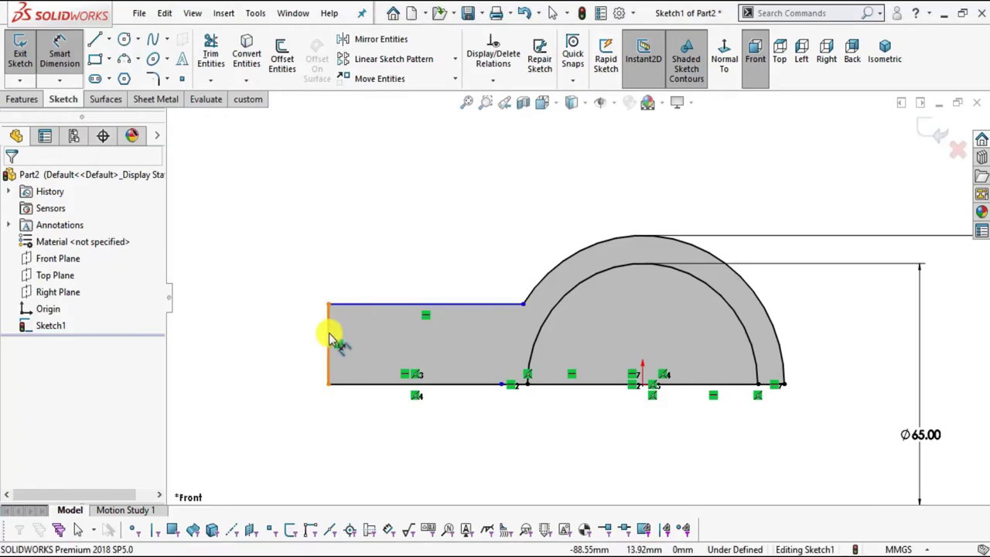
{"action": "left_click", "coordinate": [328, 340]}
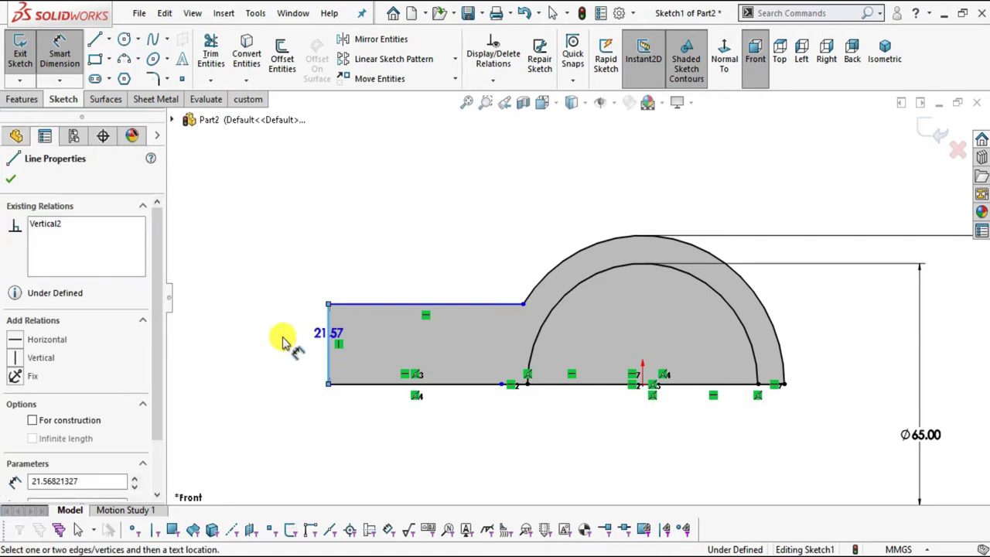
{"action": "left_click", "coordinate": [282, 340]}
{"action": "type", "text": "1"}
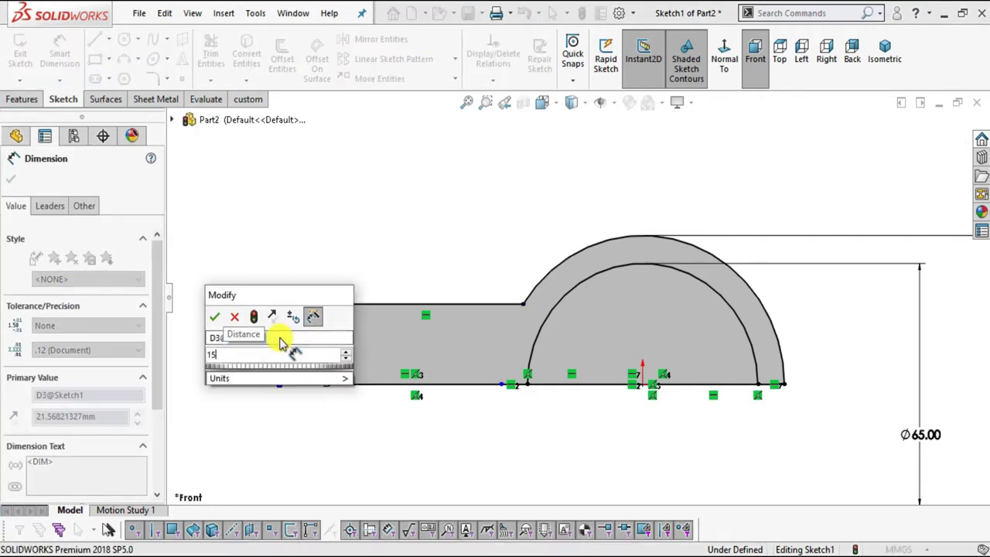
{"action": "type", "text": "5"}
{"action": "key", "text": "Return"}
{"action": "left_click", "coordinate": [367, 271]}
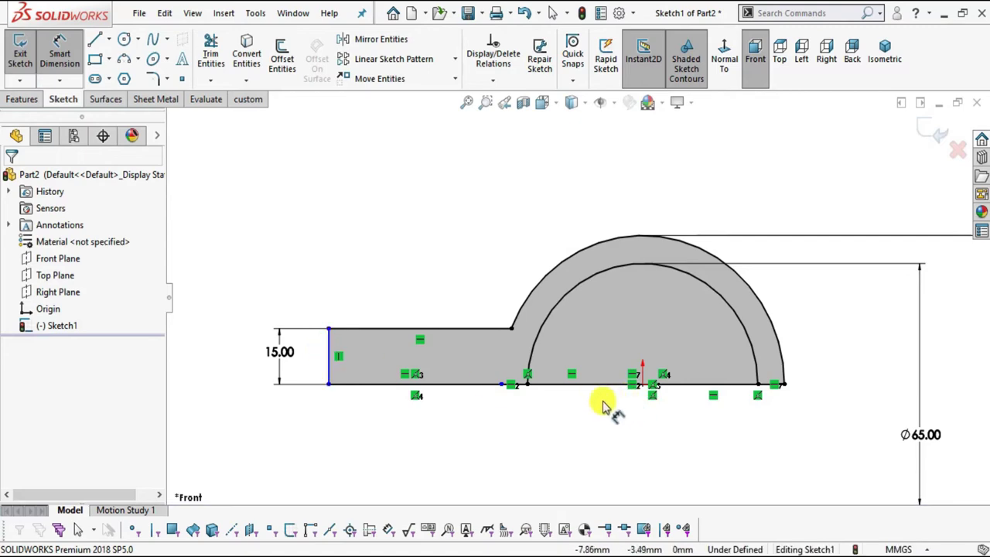
Step: Mark the 120 mm overall length in the drawing PDF and dimension the flange's end line 60 mm from the origin
{"action": "key", "text": "alt+Tab"}
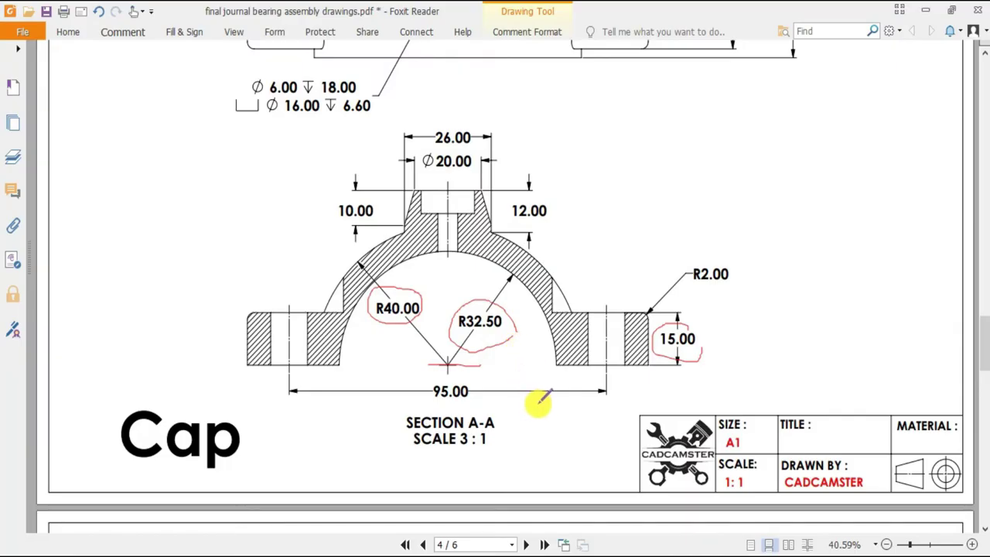
{"action": "scroll", "coordinate": [531, 401], "scroll_direction": "up", "scroll_amount": 8}
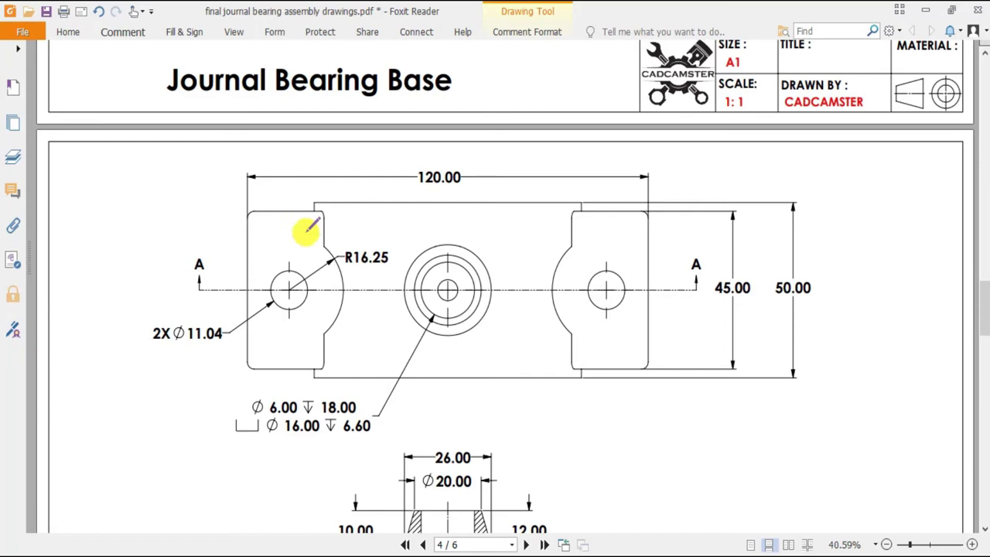
{"action": "mouse_move", "coordinate": [472, 185]}
{"action": "left_mouse_down"}
{"action": "mouse_move", "coordinate": [456, 164]}
{"action": "mouse_move", "coordinate": [410, 161]}
{"action": "mouse_move", "coordinate": [438, 209]}
{"action": "mouse_move", "coordinate": [473, 184]}
{"action": "left_mouse_up"}
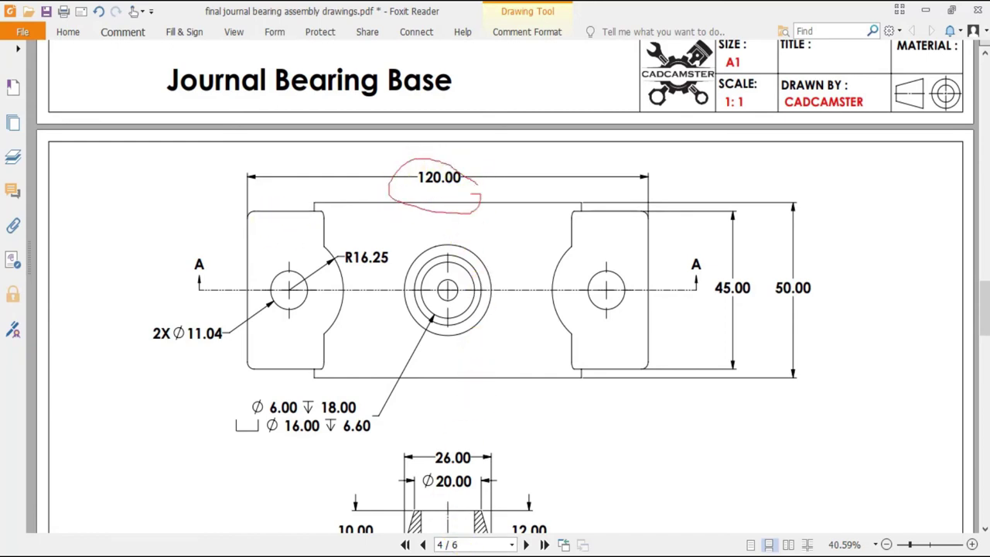
{"action": "key", "text": "alt+Tab"}
{"action": "left_click", "coordinate": [331, 360]}
{"action": "left_click", "coordinate": [642, 384]}
{"action": "left_click", "coordinate": [437, 452]}
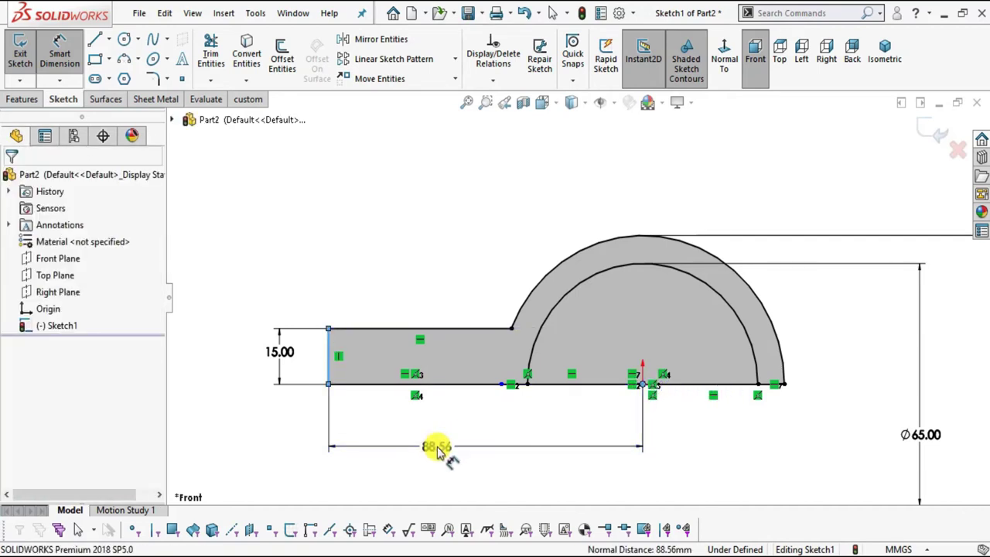
{"action": "type", "text": "60"}
{"action": "key", "text": "Return"}
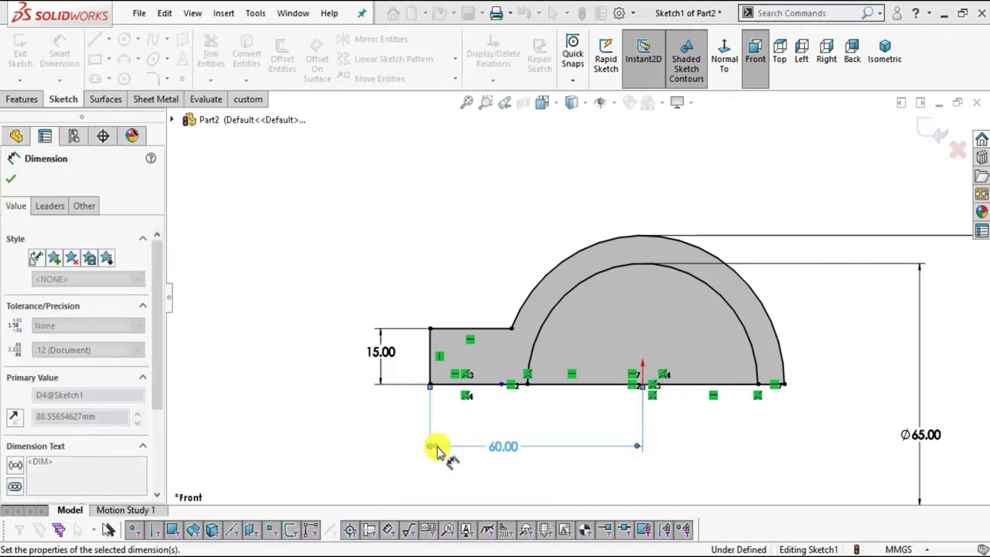
{"action": "key", "text": "Escape"}
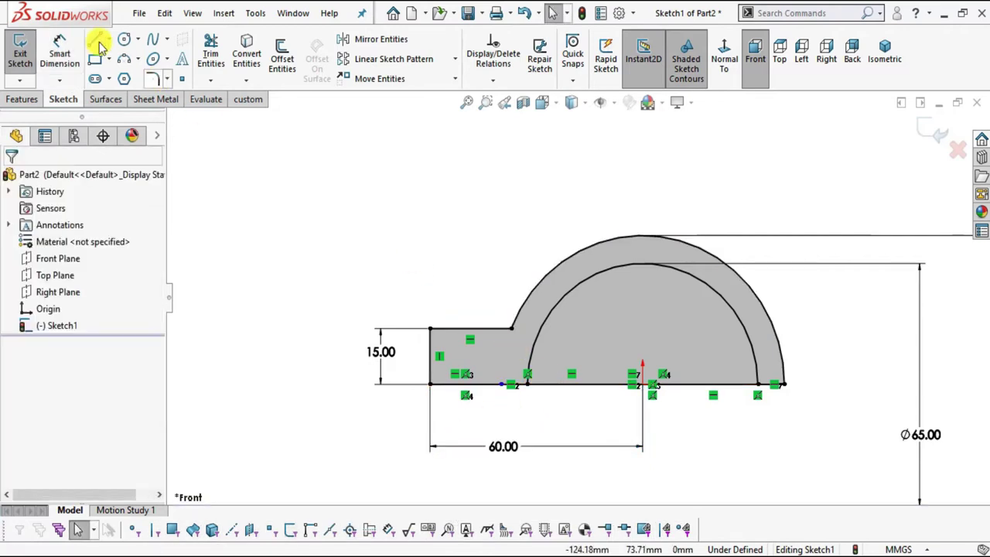
Step: Draw a vertical centerline from the origin up to the crown of the inner arc
{"action": "left_click", "coordinate": [109, 40]}
{"action": "left_click", "coordinate": [124, 73]}
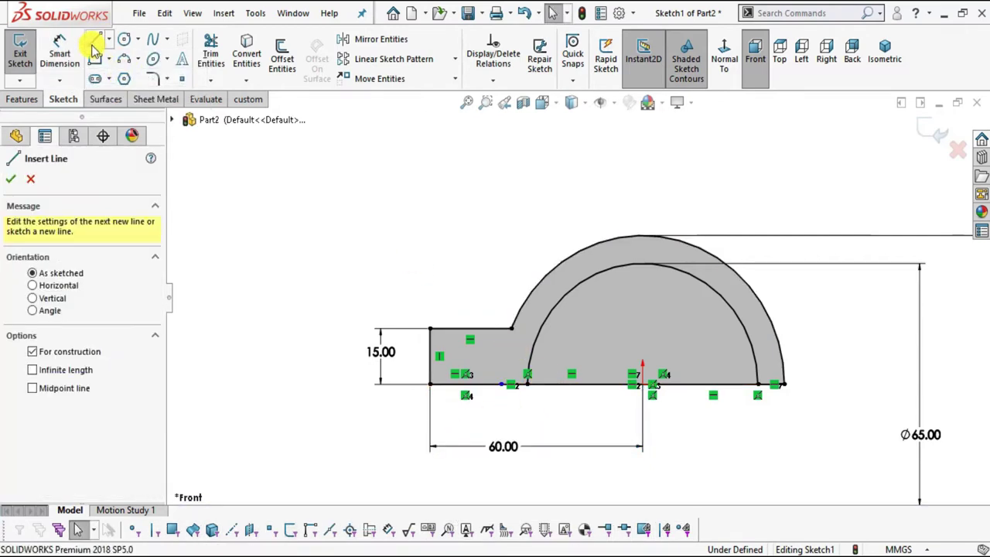
{"action": "left_click", "coordinate": [642, 384]}
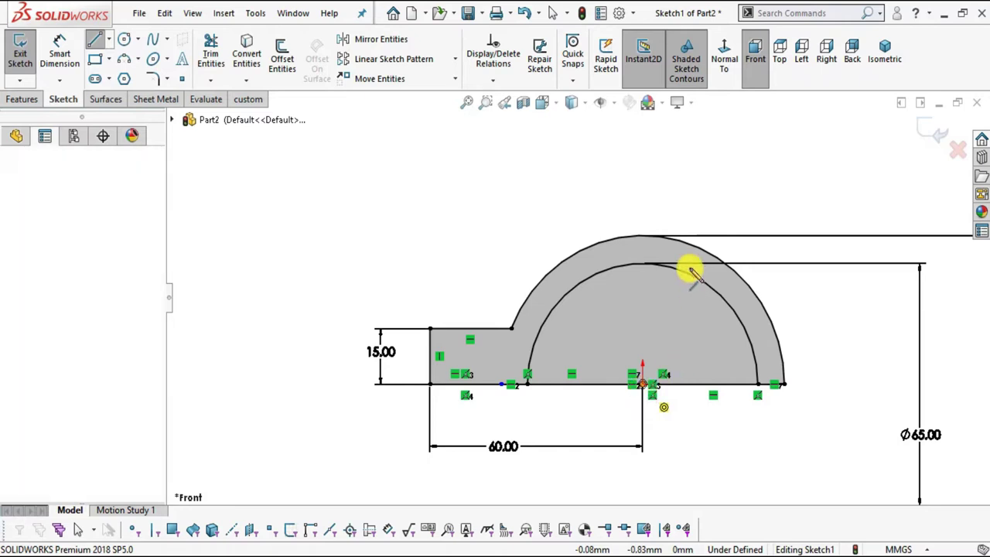
{"action": "left_click", "coordinate": [642, 264]}
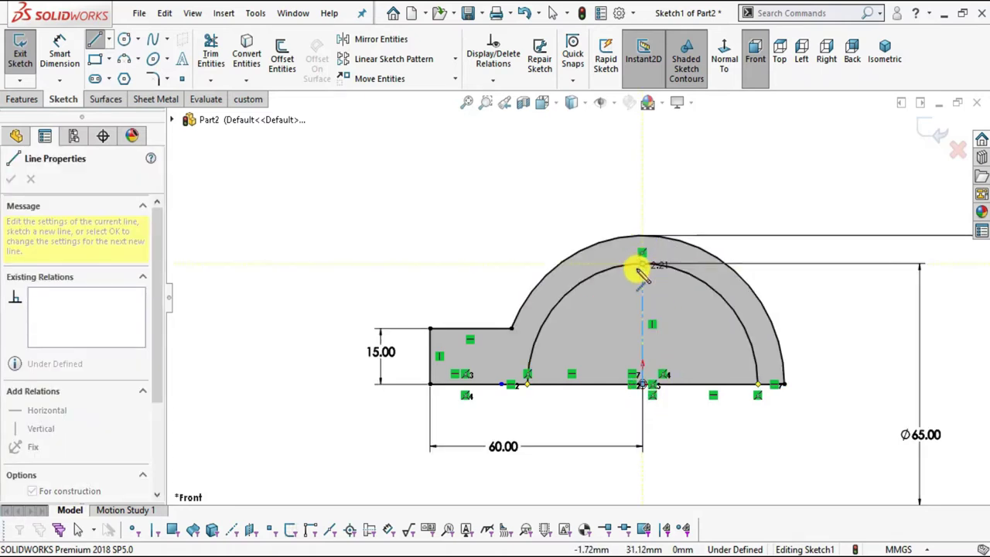
{"action": "key", "text": "Escape"}
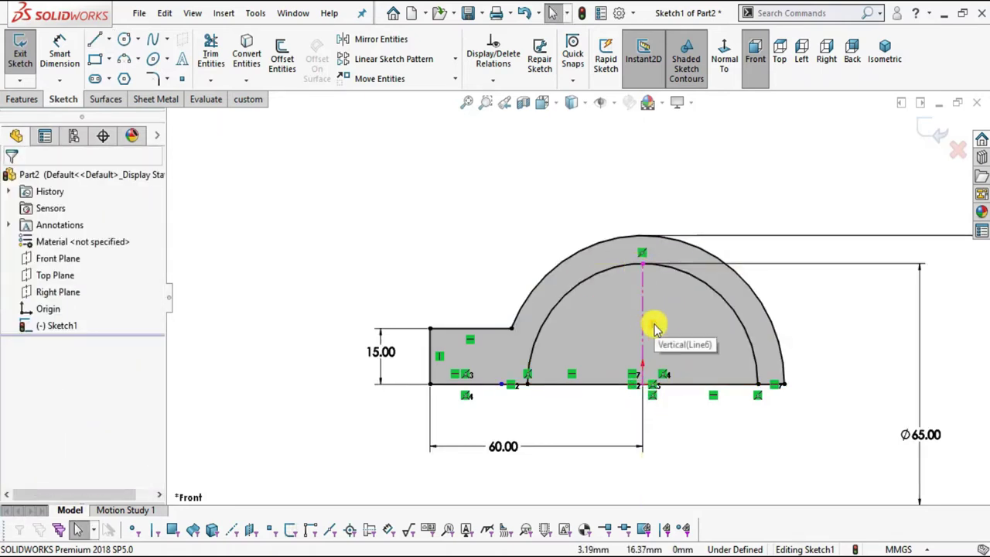
Step: Mirror the flange's end line, top line and both base line segments about the vertical centerline
{"action": "scroll", "coordinate": [830, 360], "scroll_direction": "down", "scroll_amount": 2}
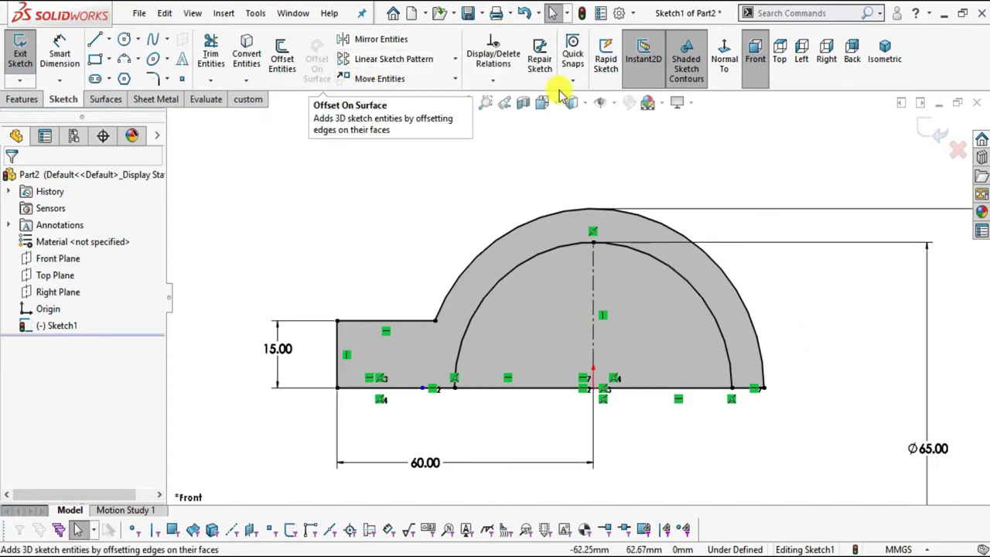
{"action": "left_click", "coordinate": [382, 38]}
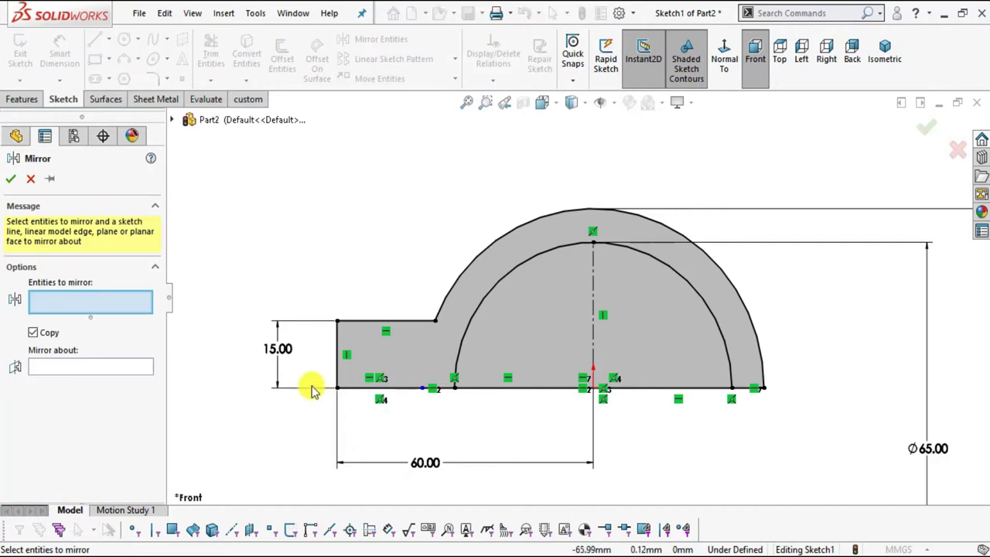
{"action": "left_click", "coordinate": [337, 367]}
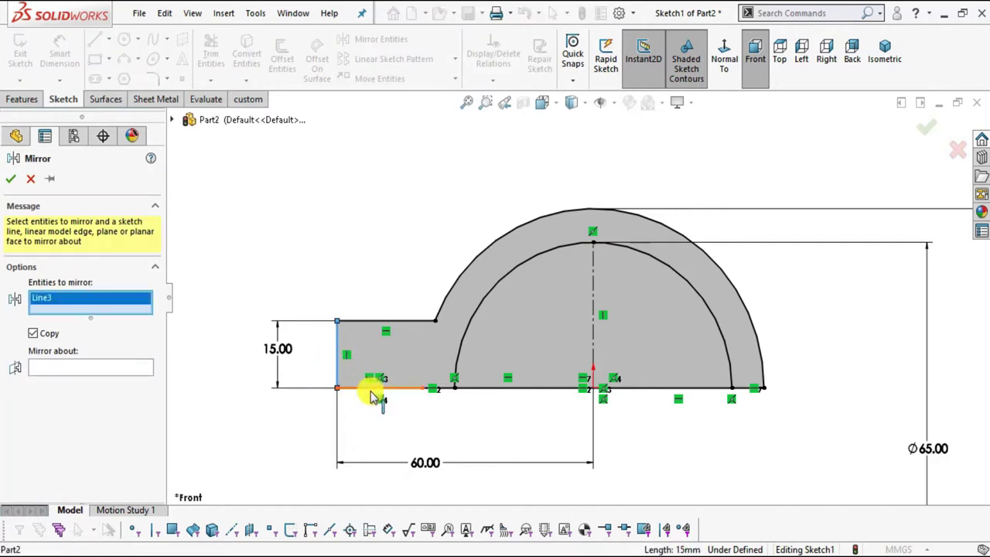
{"action": "left_click", "coordinate": [363, 386]}
{"action": "left_click", "coordinate": [390, 321]}
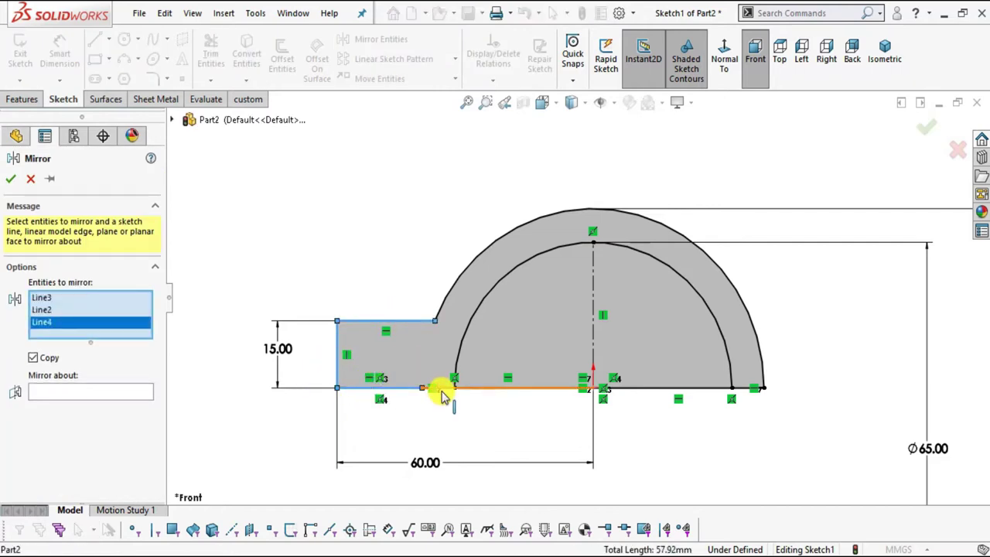
{"action": "left_click", "coordinate": [443, 394]}
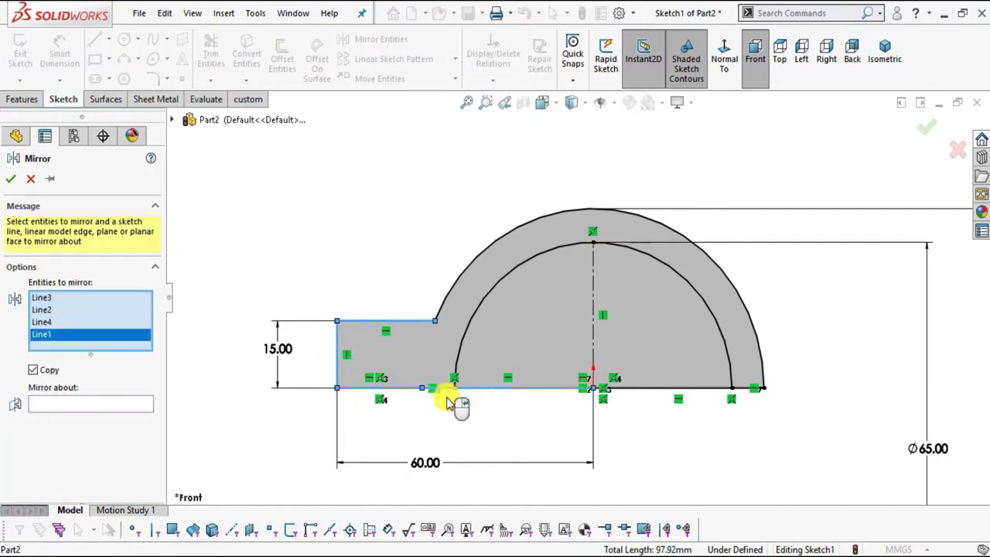
{"action": "left_click", "coordinate": [89, 407]}
{"action": "left_click", "coordinate": [594, 313]}
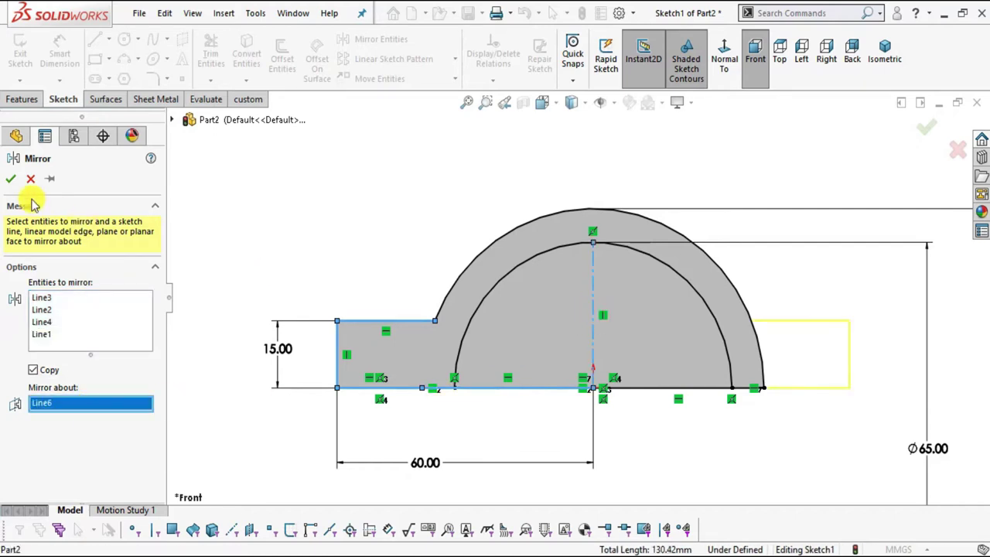
{"action": "left_click", "coordinate": [11, 180]}
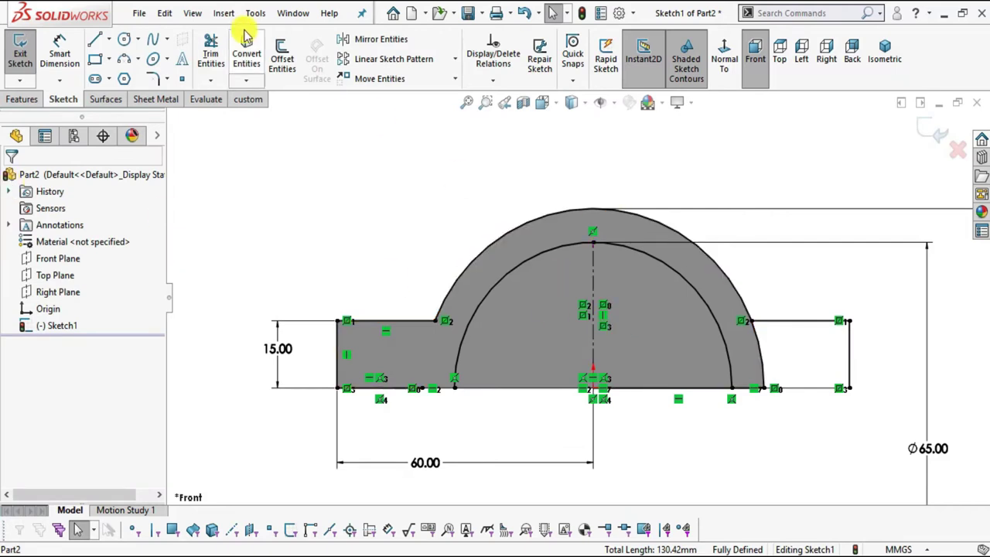
Step: Trim away the piece of the outer arc that lies inside the mirrored flange
{"action": "left_click", "coordinate": [211, 53]}
{"action": "left_click_drag", "start_coordinate": [801, 350], "coordinate": [759, 354]}
{"action": "key", "text": "Escape"}
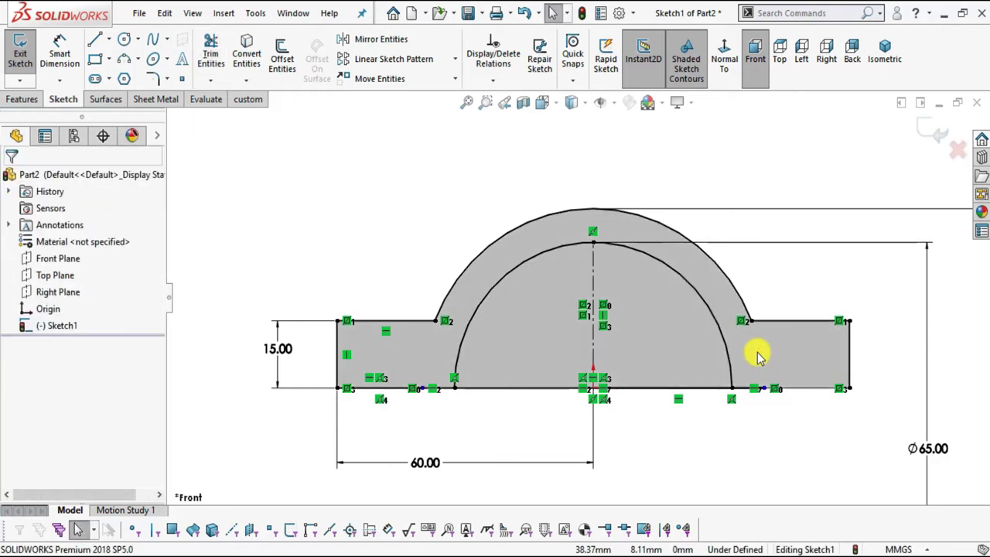
{"action": "scroll", "coordinate": [575, 328], "scroll_direction": "down", "scroll_amount": 2}
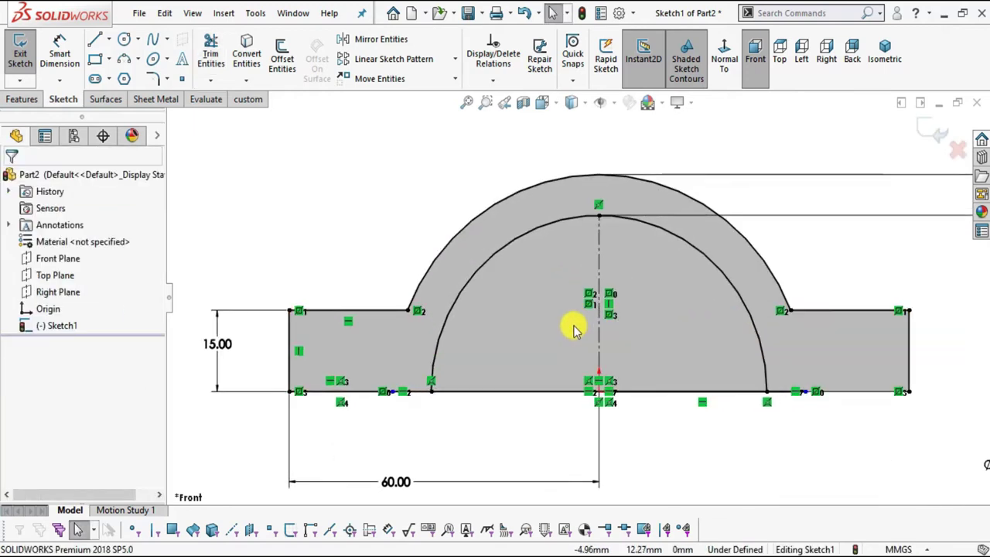
{"action": "scroll", "coordinate": [574, 340], "scroll_direction": "up", "scroll_amount": 3}
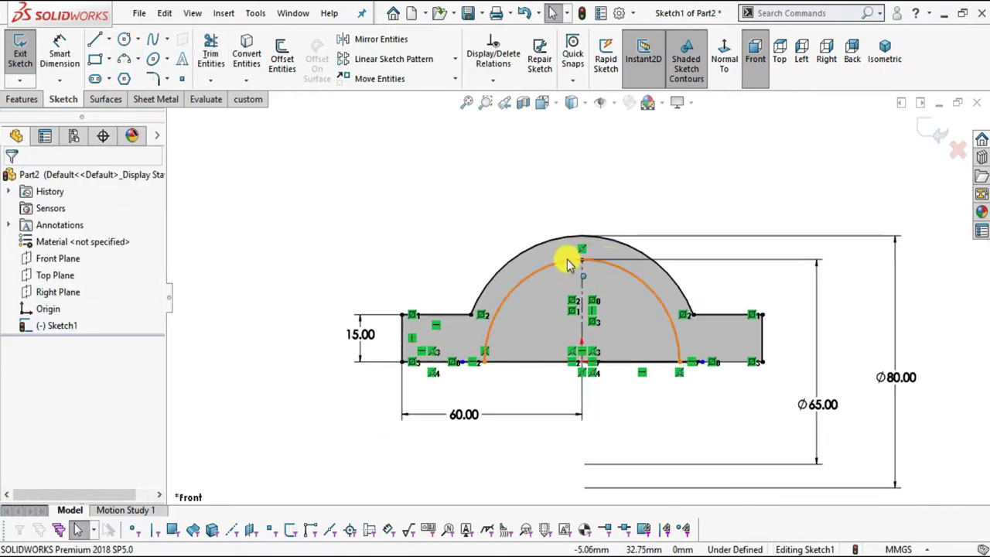
{"action": "scroll", "coordinate": [634, 270], "scroll_direction": "down", "scroll_amount": 2}
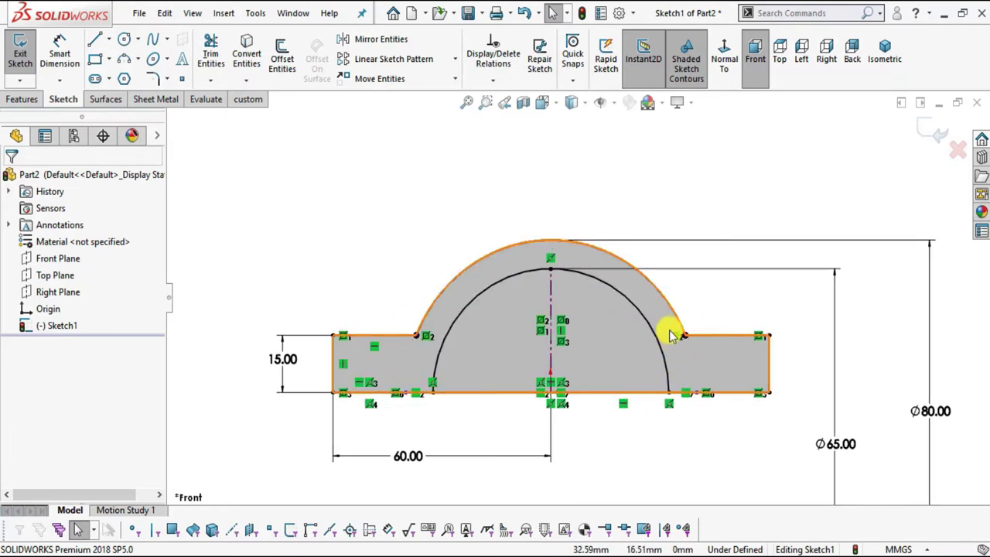
Step: Extrude the sketch region between the inner arc and the outer flanged profile 45 mm with a Mid Plane end condition
{"action": "left_click", "coordinate": [16, 99]}
{"action": "left_click", "coordinate": [38, 68]}
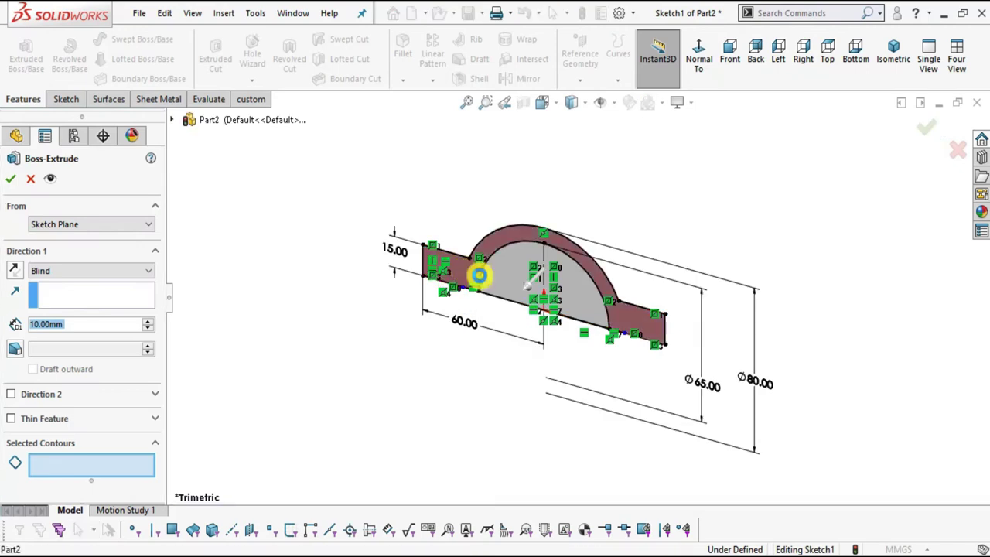
{"action": "left_click", "coordinate": [497, 265]}
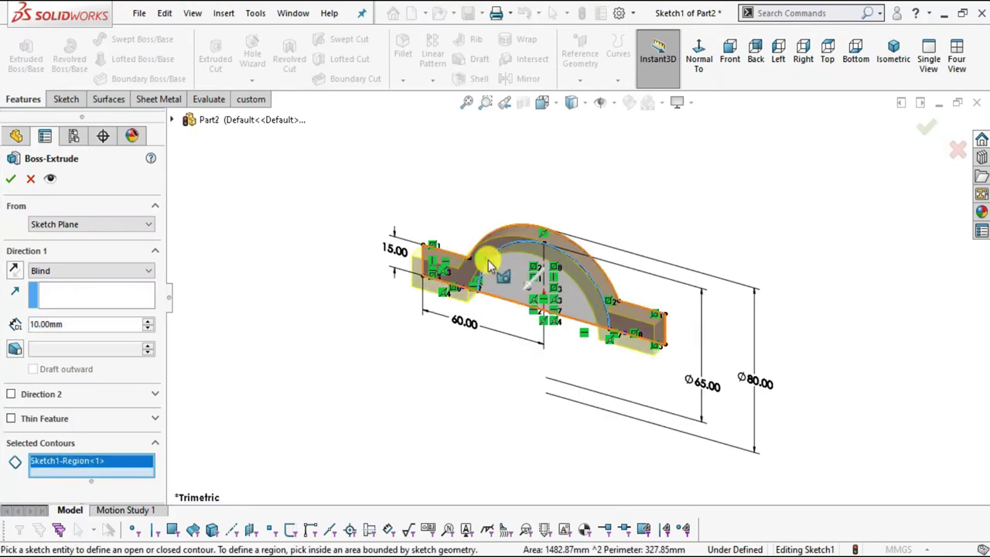
{"action": "scroll", "coordinate": [509, 236], "scroll_direction": "down", "scroll_amount": 4}
{"action": "left_click", "coordinate": [91, 269]}
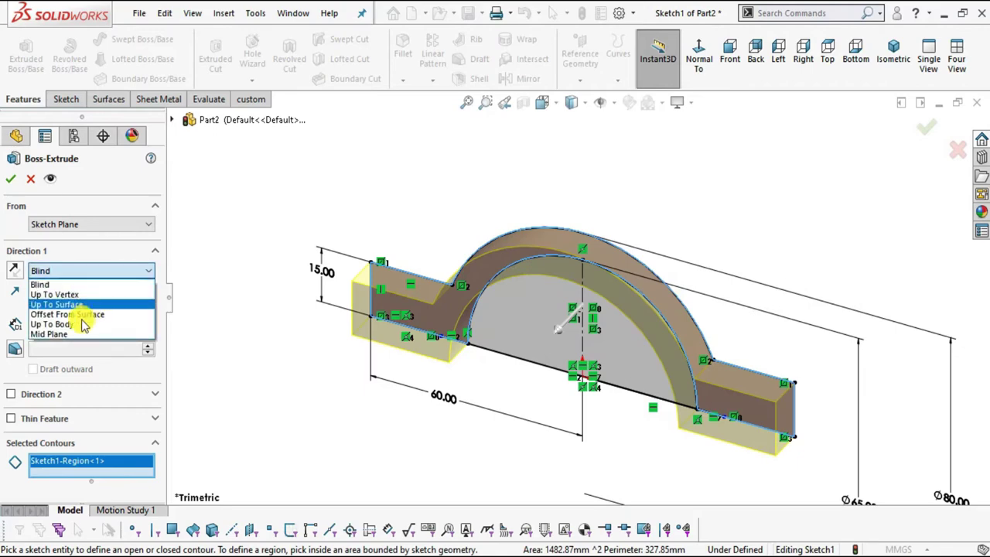
{"action": "left_click", "coordinate": [77, 336]}
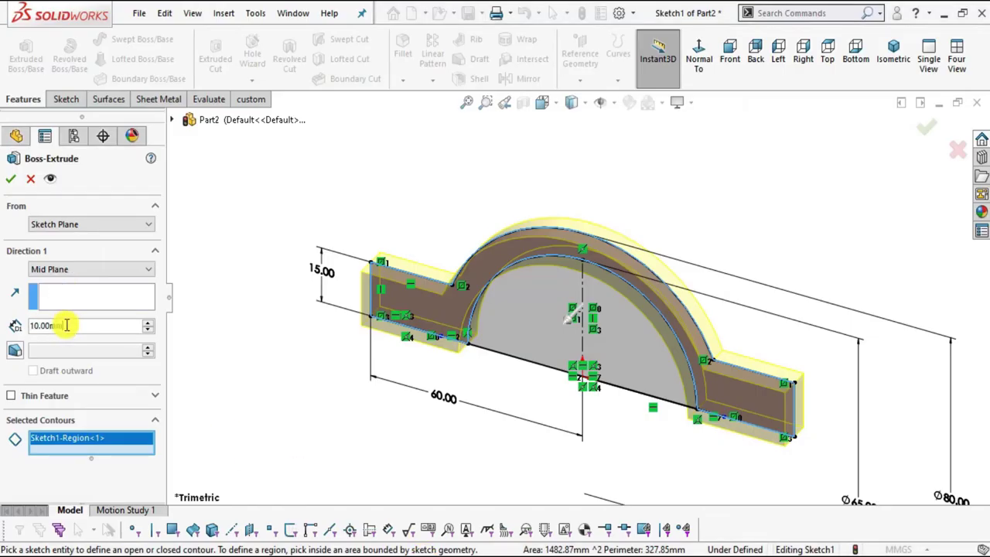
{"action": "right_click", "coordinate": [21, 323]}
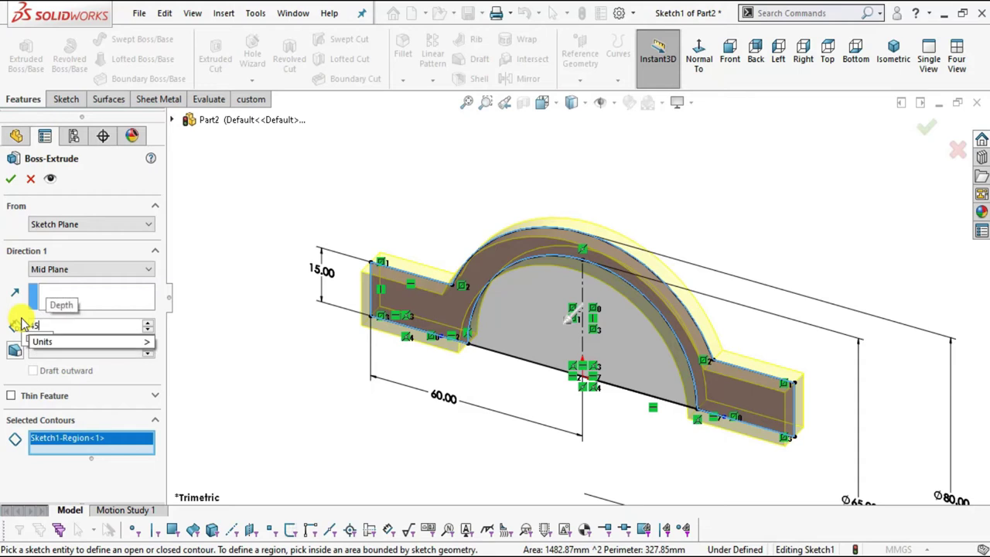
{"action": "key", "text": "Return"}
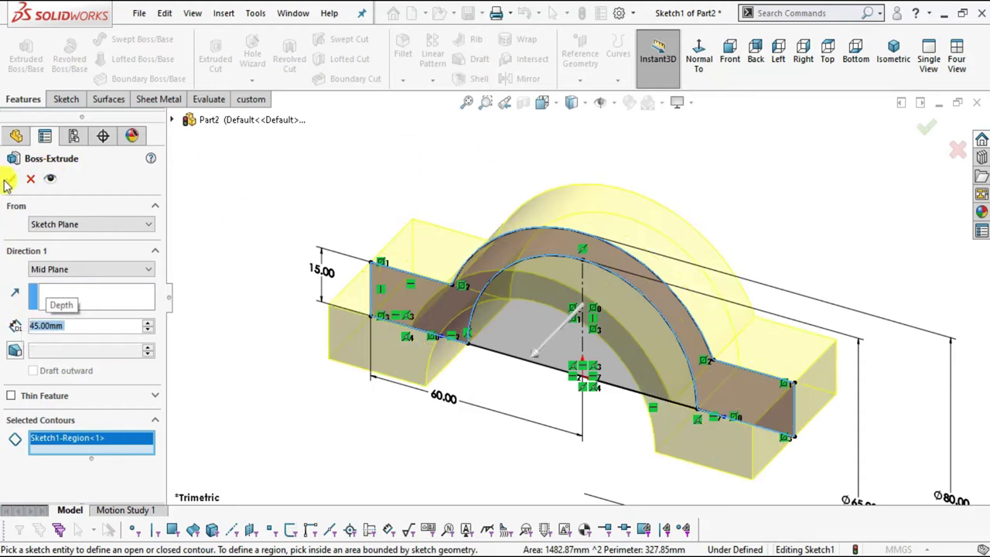
{"action": "right_click", "coordinate": [212, 193]}
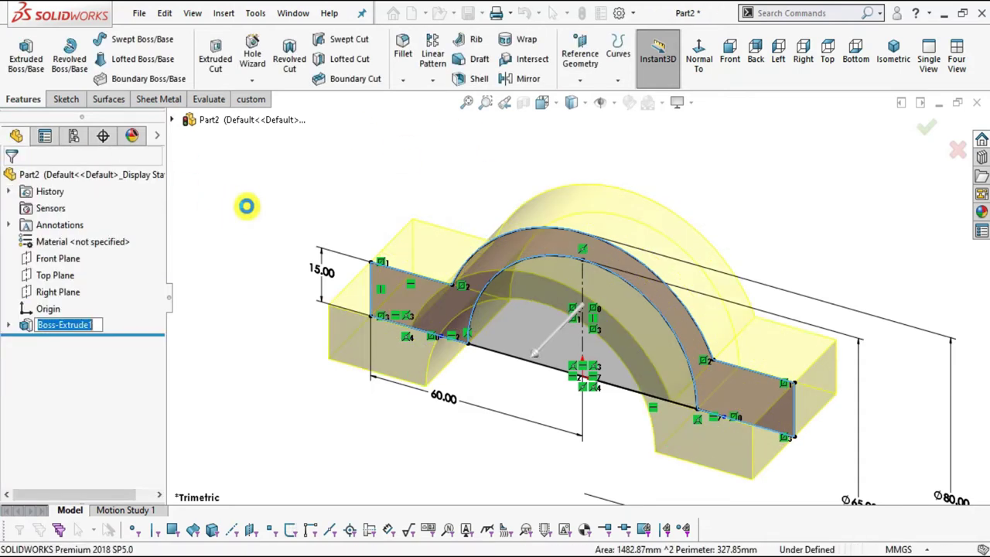
{"action": "left_click", "coordinate": [249, 211]}
{"action": "scroll", "coordinate": [552, 304], "scroll_direction": "up", "scroll_amount": 3}
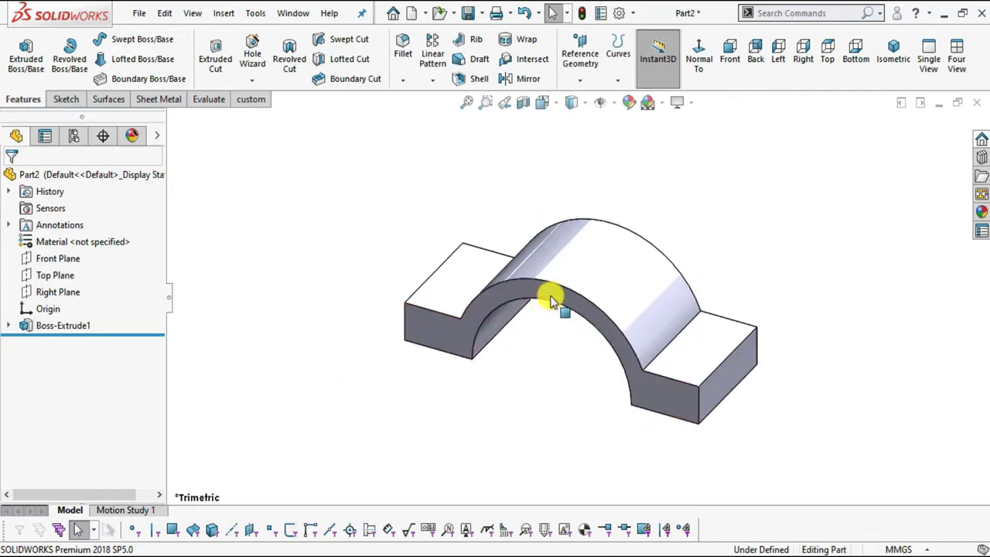
{"action": "scroll", "coordinate": [582, 204], "scroll_direction": "down", "scroll_amount": 2}
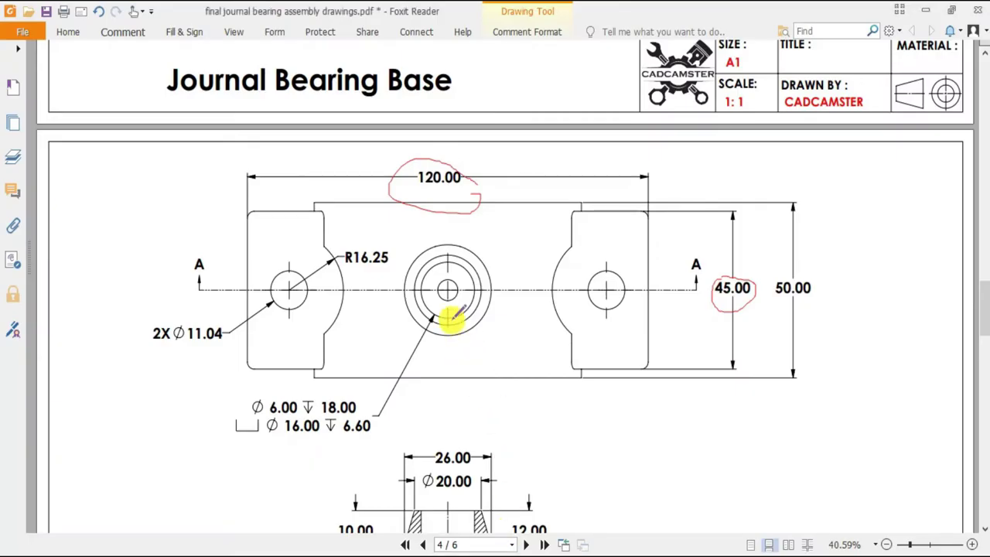
Step: Switch to the drawing PDF in Foxit Reader and examine the Cap's top view and section A-A for the next feature
{"action": "scroll", "coordinate": [453, 319], "scroll_direction": "down", "scroll_amount": 3}
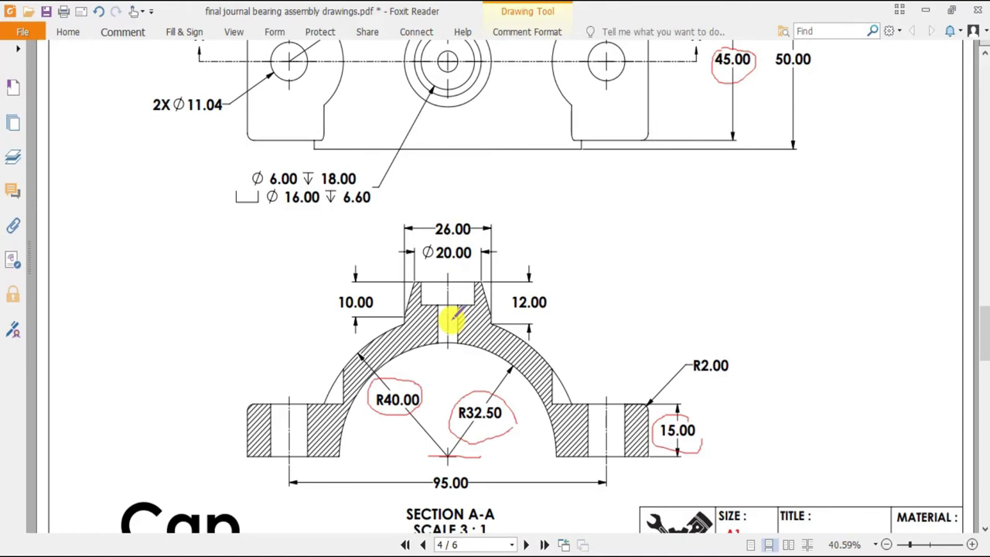
{"action": "scroll", "coordinate": [453, 321], "scroll_direction": "up", "scroll_amount": 2}
{"action": "scroll", "coordinate": [453, 317], "scroll_direction": "up", "scroll_amount": 3}
{"action": "scroll", "coordinate": [453, 317], "scroll_direction": "down", "scroll_amount": 3}
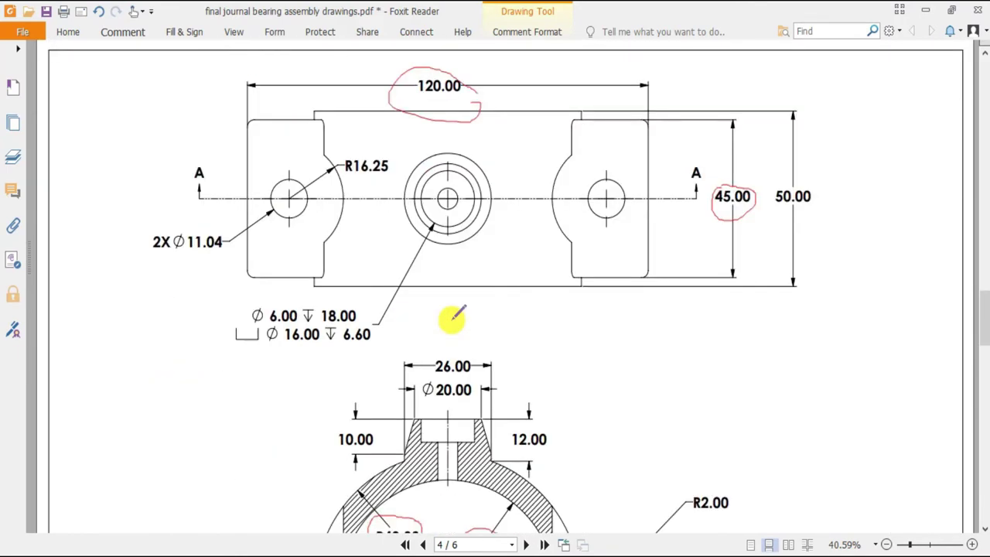
{"action": "scroll", "coordinate": [453, 317], "scroll_direction": "down", "scroll_amount": 3}
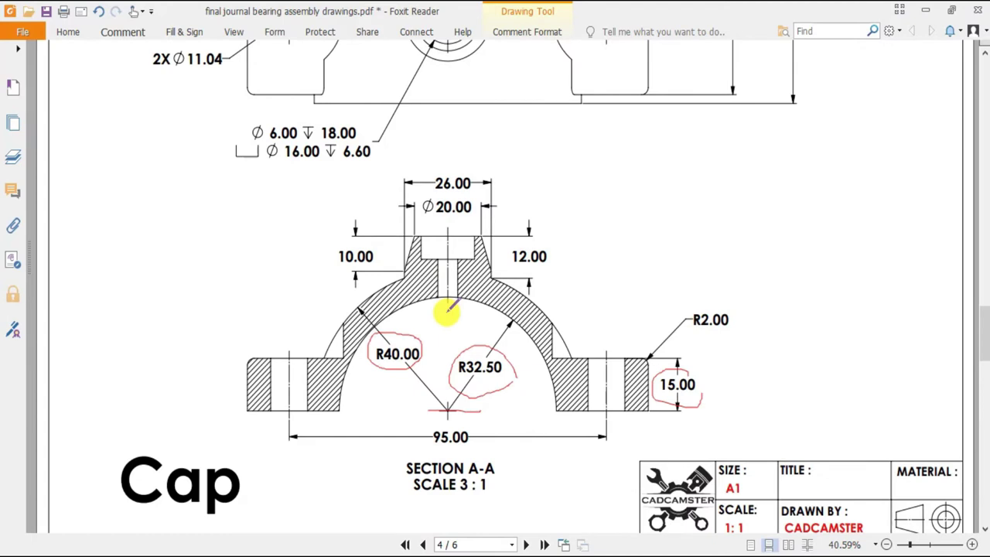
{"action": "scroll", "coordinate": [450, 305], "scroll_direction": "up", "scroll_amount": 3}
{"action": "scroll", "coordinate": [451, 308], "scroll_direction": "down", "scroll_amount": 1}
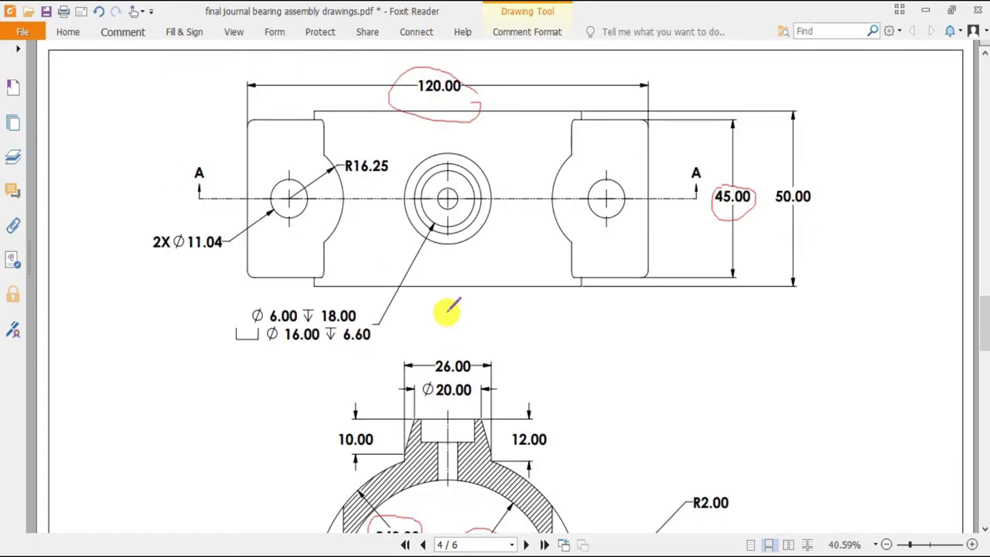
{"action": "scroll", "coordinate": [448, 311], "scroll_direction": "down", "scroll_amount": 2}
{"action": "scroll", "coordinate": [448, 310], "scroll_direction": "up", "scroll_amount": 2}
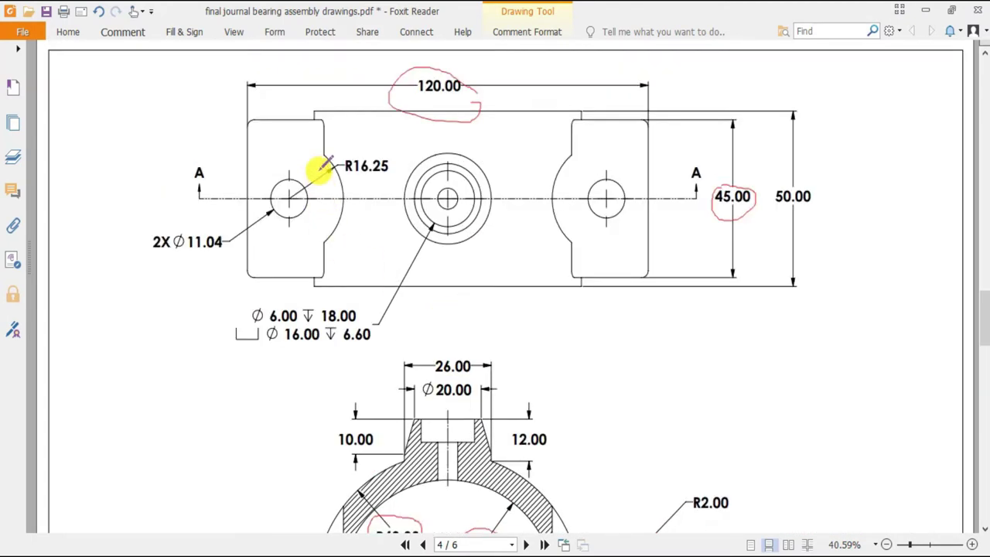
Step: Mark the spot where the arch meets the flange in the Cap's section view A-A in the drawing PDF
{"action": "scroll", "coordinate": [371, 393], "scroll_direction": "down", "scroll_amount": 3}
{"action": "mouse_move", "coordinate": [291, 360]}
{"action": "left_mouse_down"}
{"action": "mouse_move", "coordinate": [310, 411]}
{"action": "mouse_move", "coordinate": [336, 425]}
{"action": "mouse_move", "coordinate": [352, 395]}
{"action": "mouse_move", "coordinate": [307, 355]}
{"action": "left_mouse_up"}
{"action": "scroll", "coordinate": [309, 356], "scroll_direction": "up", "scroll_amount": 3}
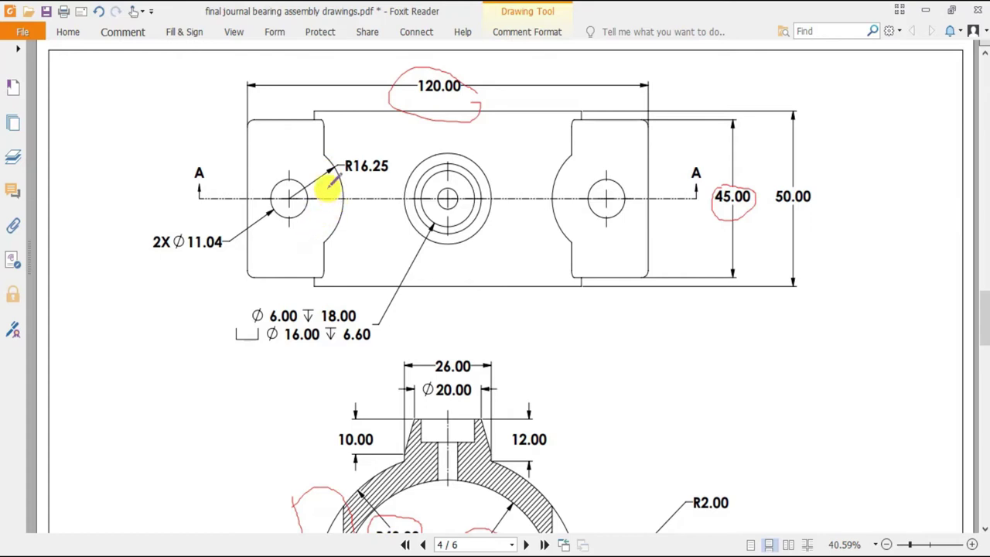
Step: Switch back to SOLIDWORKS and start a sketch on the left flange's top face, viewed normal to it
{"action": "key", "text": "alt+Tab"}
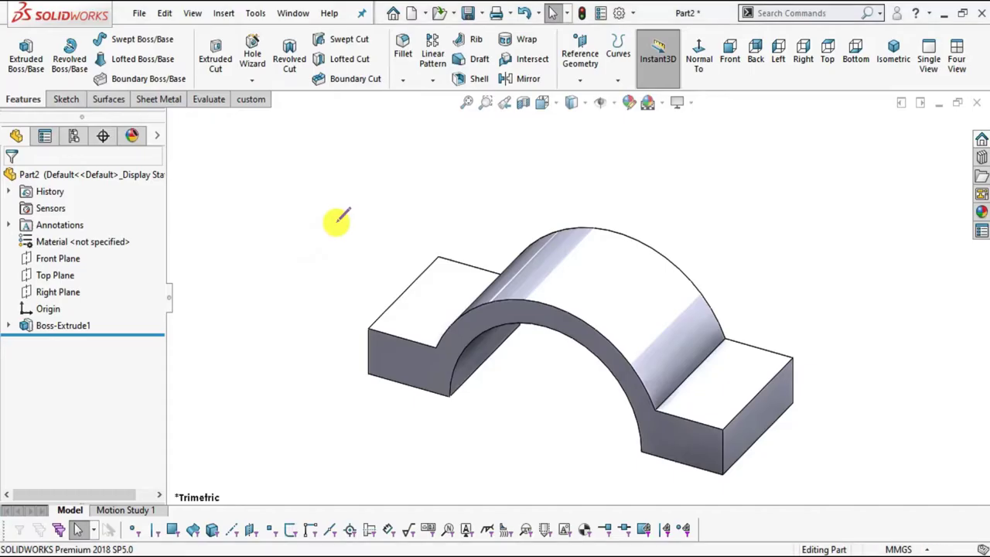
{"action": "left_click", "coordinate": [533, 276]}
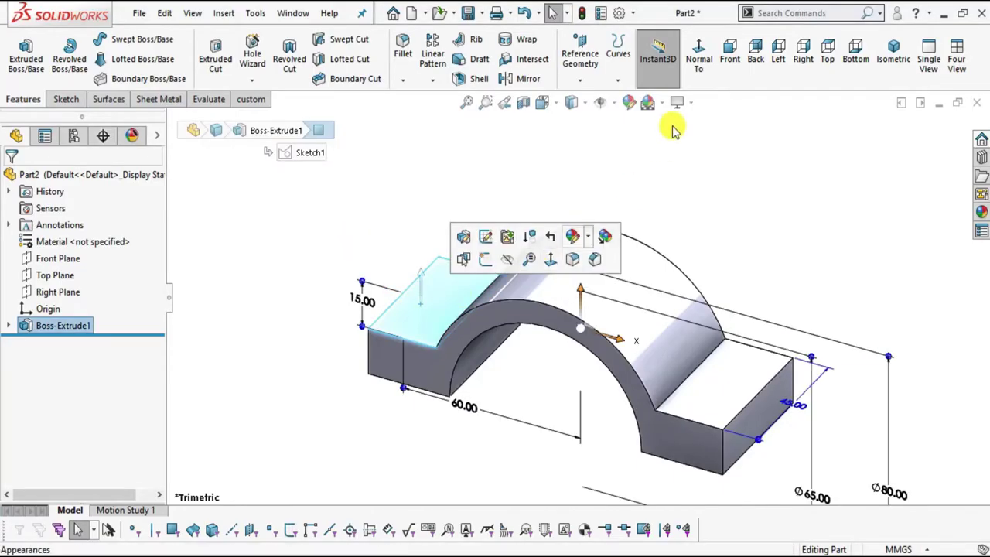
{"action": "left_click", "coordinate": [702, 66]}
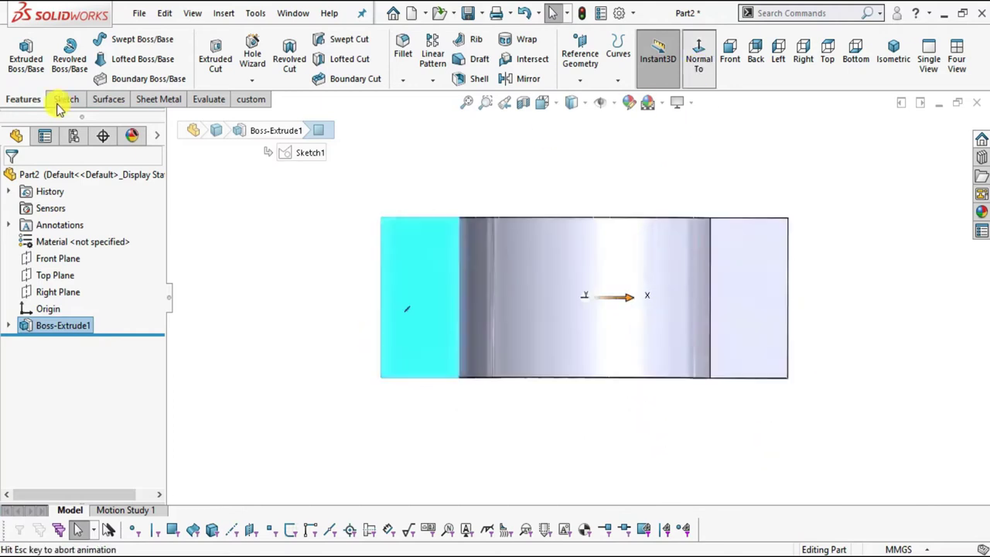
{"action": "left_click", "coordinate": [66, 99]}
{"action": "left_click", "coordinate": [20, 54]}
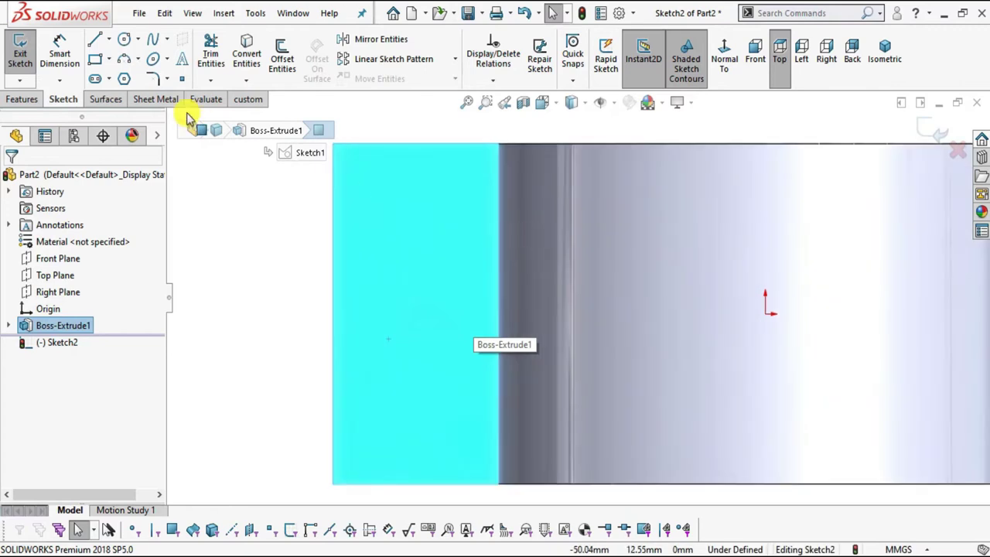
{"action": "left_click", "coordinate": [141, 61]}
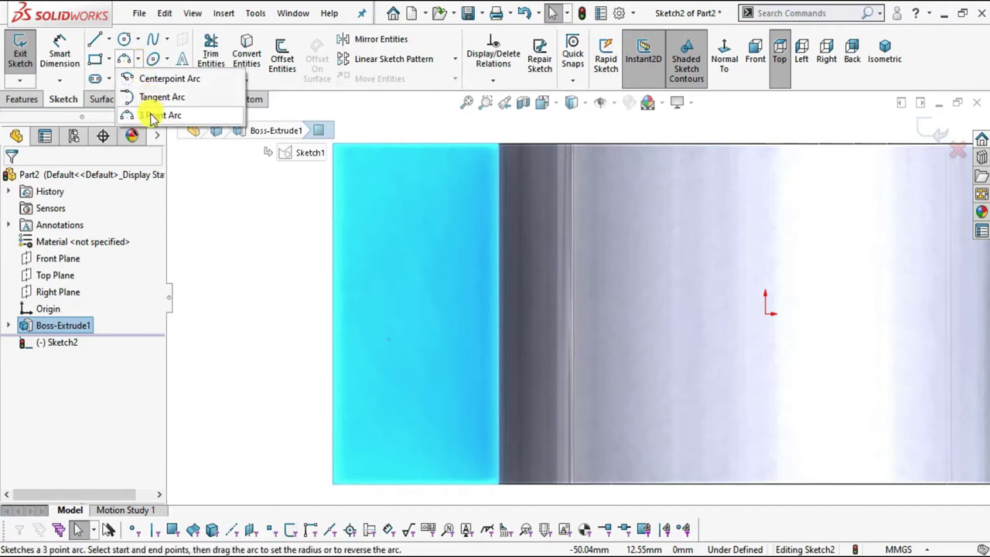
{"action": "left_click", "coordinate": [155, 116]}
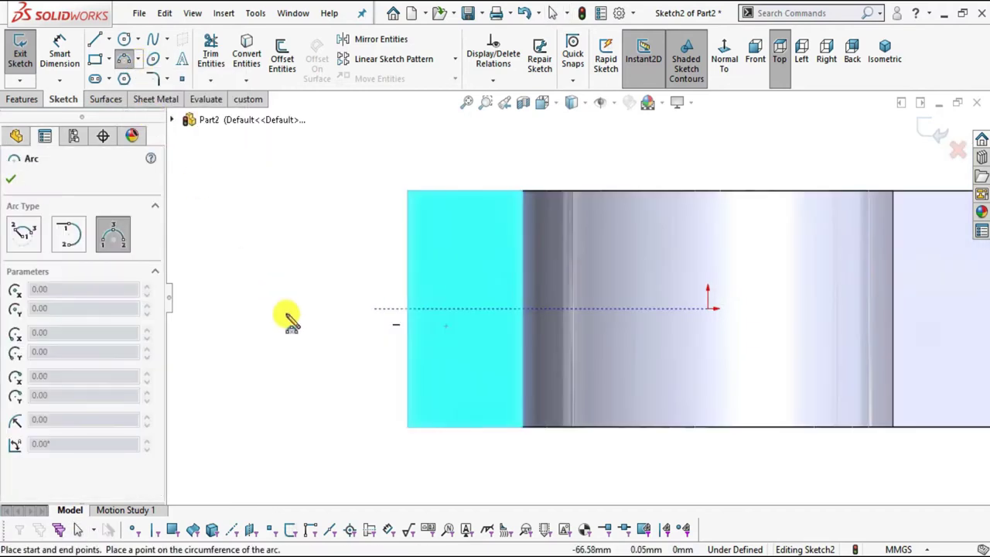
{"action": "left_click", "coordinate": [139, 60]}
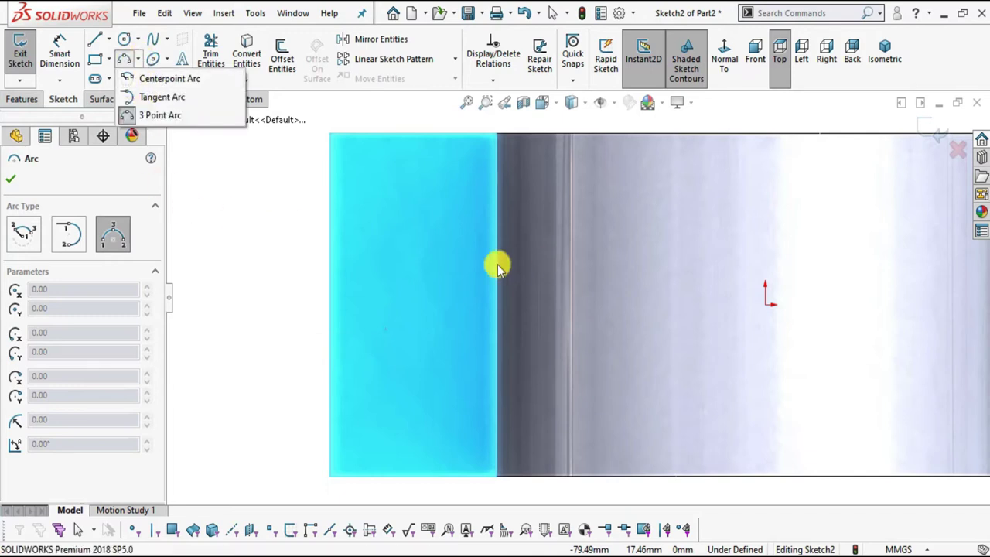
{"action": "left_click", "coordinate": [265, 242]}
{"action": "key", "text": "Escape"}
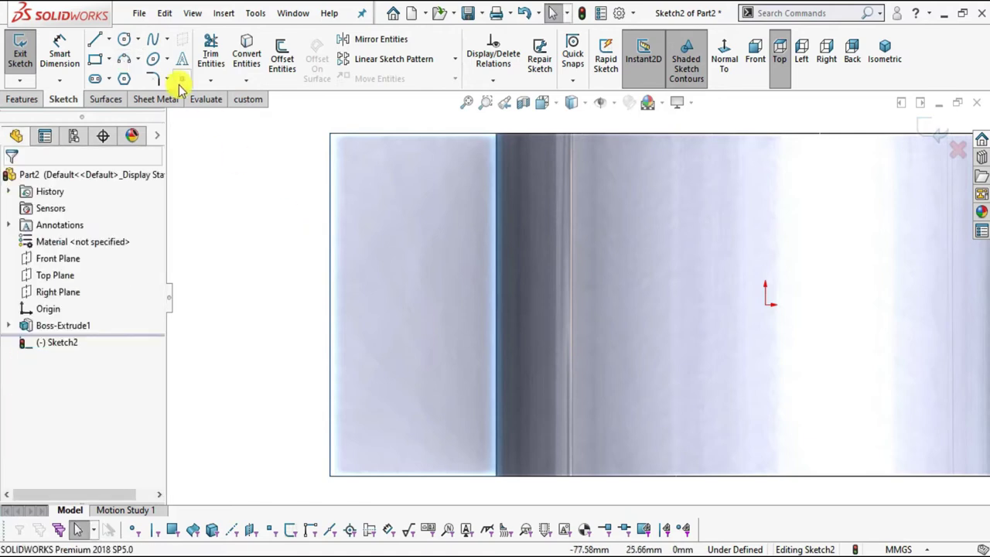
Step: Sketch a three-point arc of about 10.6 mm radius, bulging from the left flange across the arch edge
{"action": "left_click", "coordinate": [127, 64]}
{"action": "scroll", "coordinate": [526, 279], "scroll_direction": "up", "scroll_amount": 2}
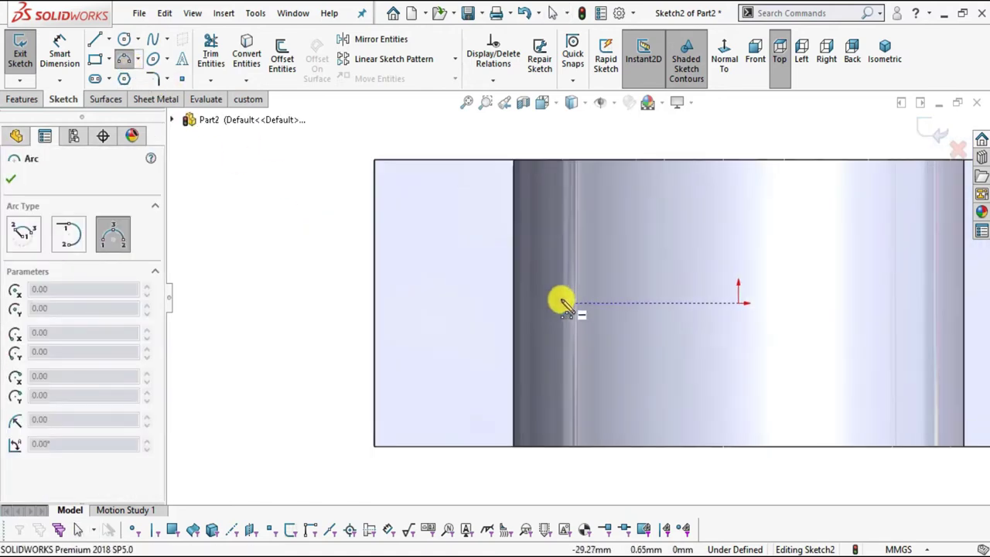
{"action": "left_click", "coordinate": [484, 241]}
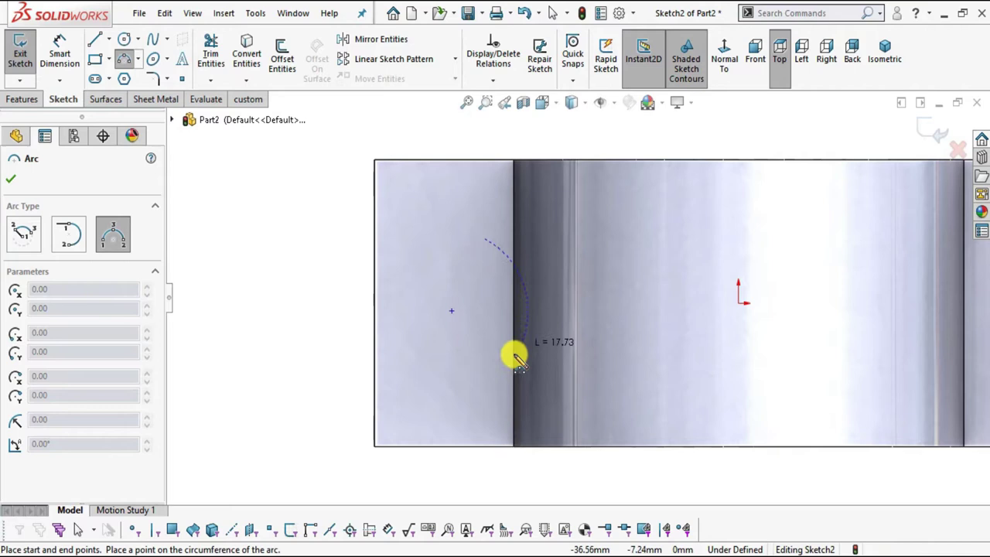
{"action": "left_click", "coordinate": [511, 347]}
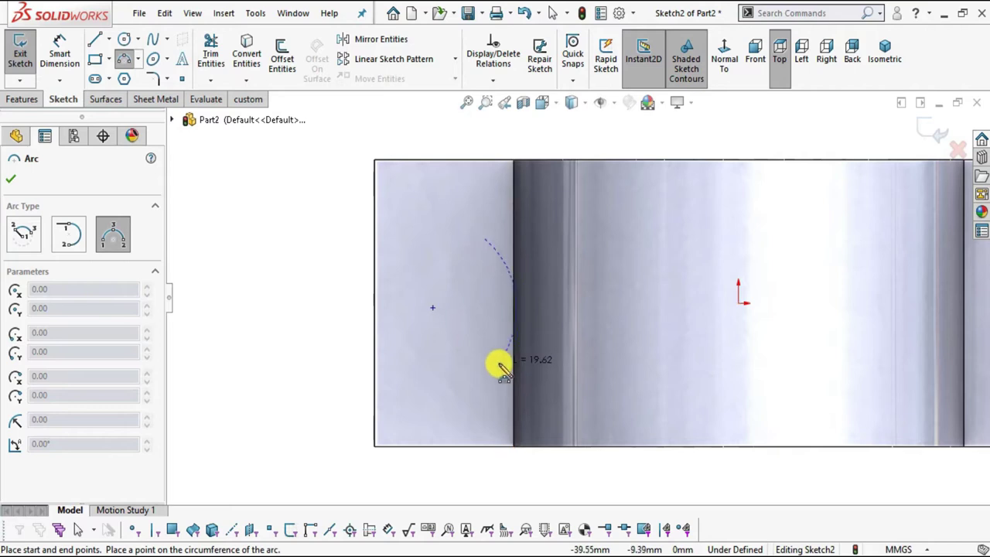
{"action": "left_click", "coordinate": [523, 331]}
{"action": "key", "text": "Escape"}
{"action": "scroll", "coordinate": [564, 324], "scroll_direction": "down", "scroll_amount": 2}
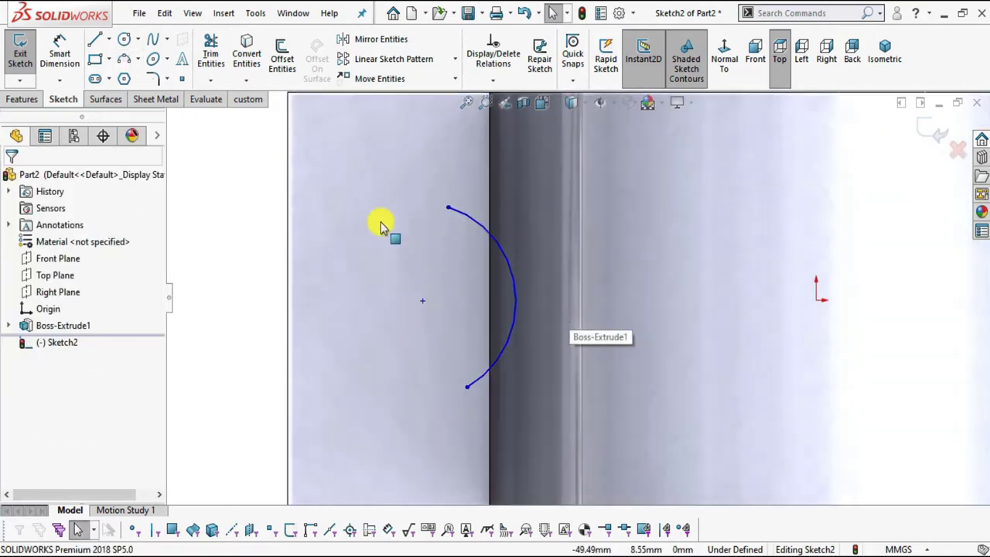
Step: Check the bolt-seat radius in the Foxit Reader drawing, return to SOLIDWORKS and dimension the arc's radius at 16.25 mm
{"action": "key", "text": "alt+Tab"}
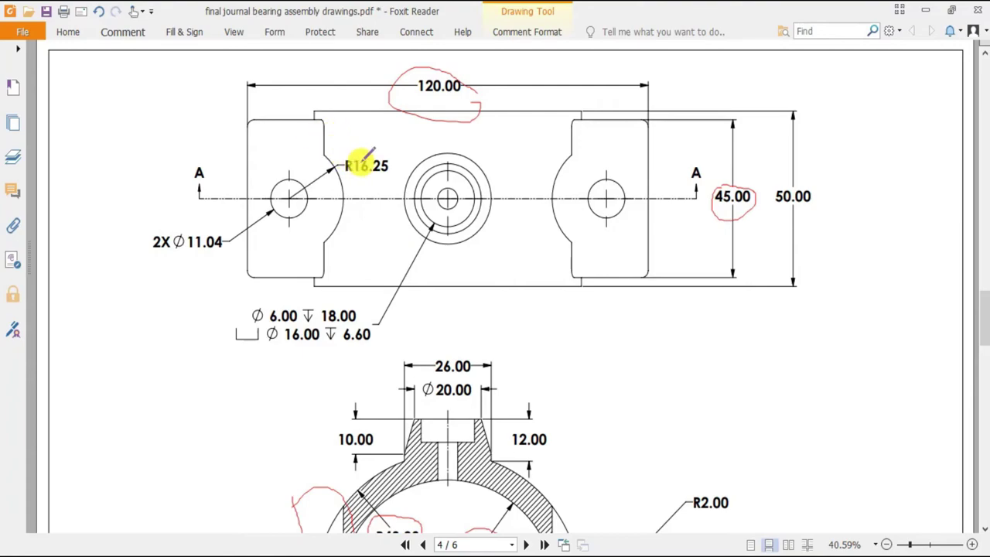
{"action": "key", "text": "alt+Tab"}
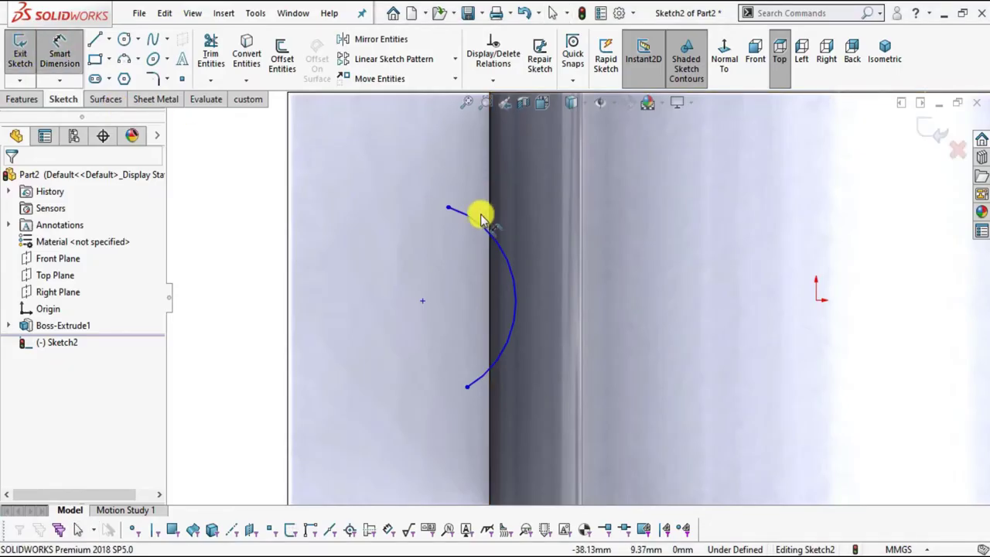
{"action": "left_click", "coordinate": [481, 224]}
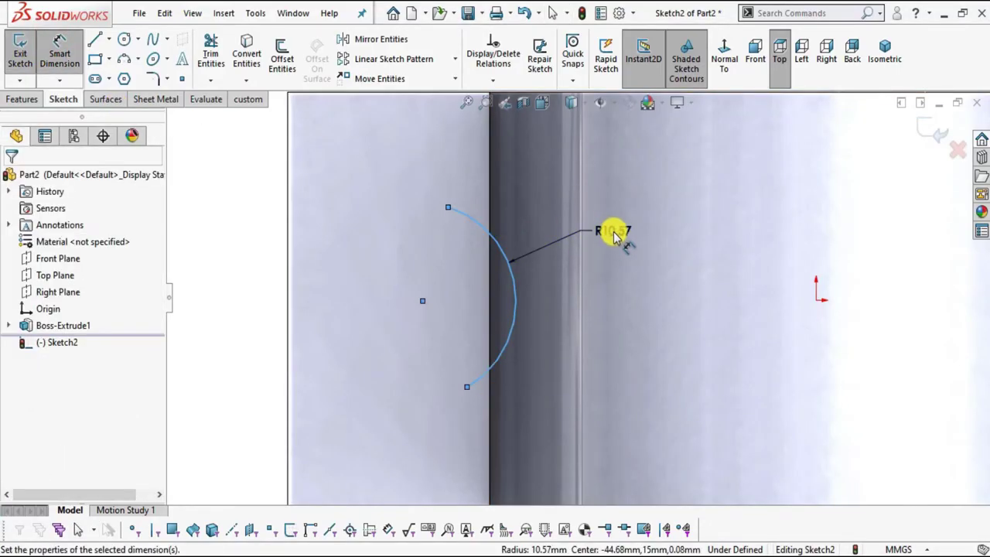
{"action": "left_click", "coordinate": [615, 235]}
{"action": "type", "text": "16.25"}
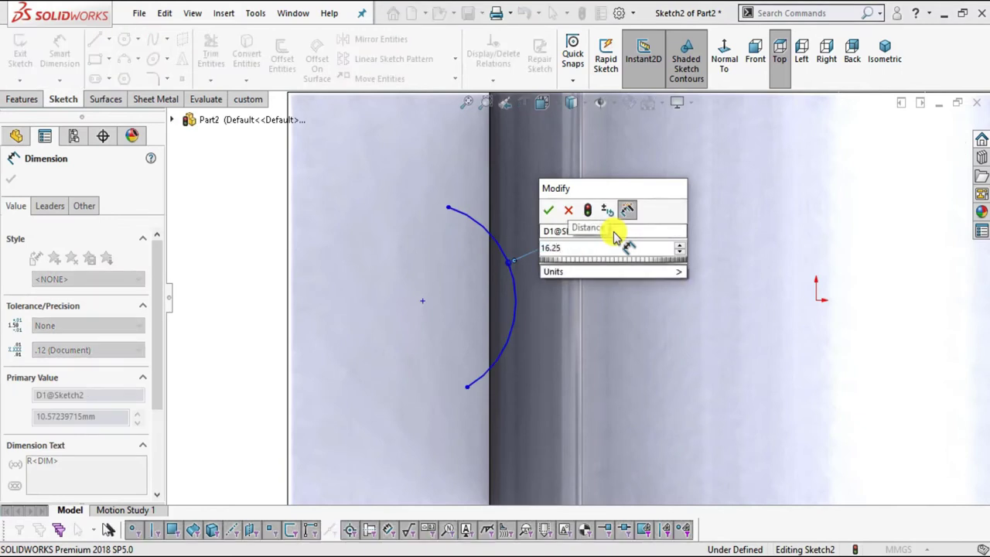
{"action": "key", "text": "Return"}
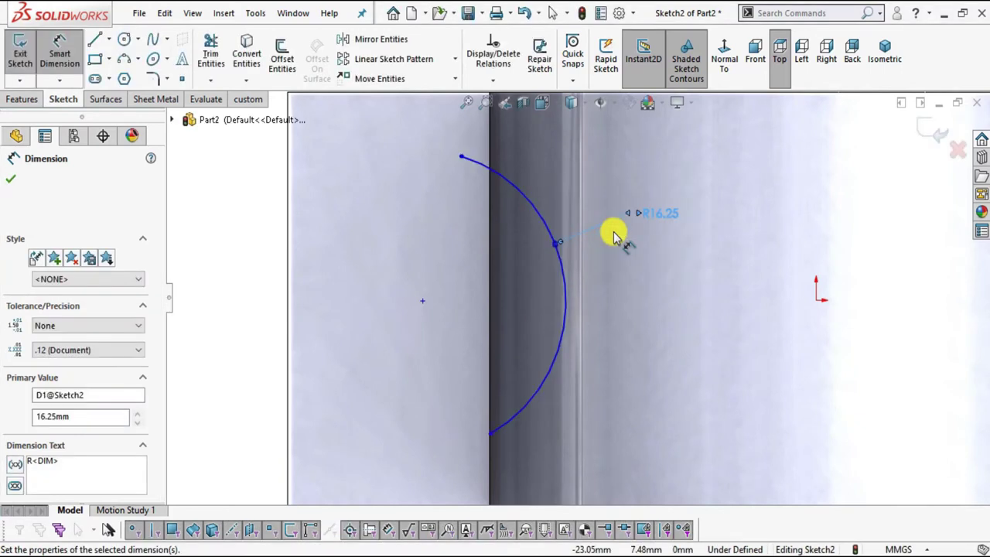
{"action": "key", "text": "Escape"}
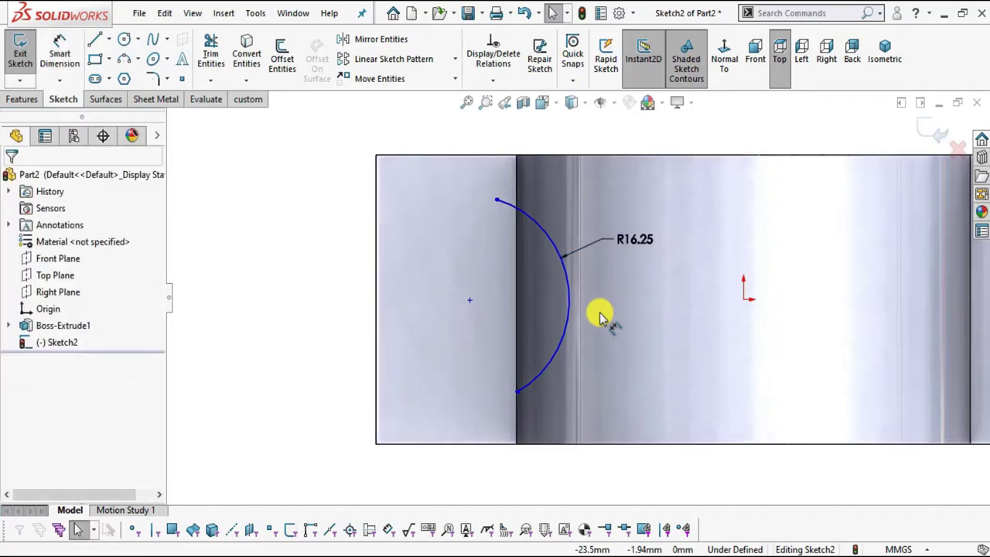
Step: Check the Cap's top view in the drawing PDF and make the arc's center horizontal with the origin
{"action": "key", "text": "alt+Tab"}
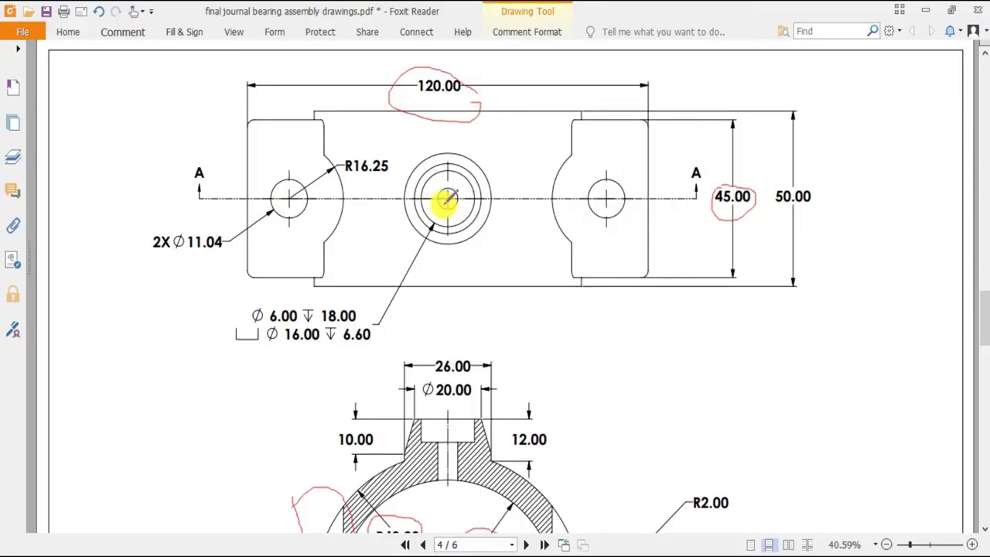
{"action": "key", "text": "alt+Tab"}
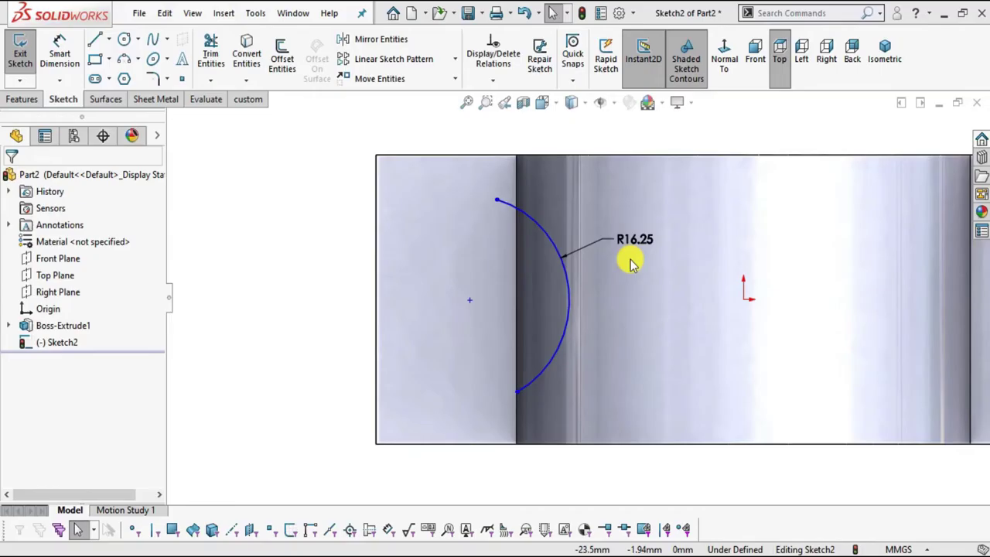
{"action": "left_click", "coordinate": [468, 300]}
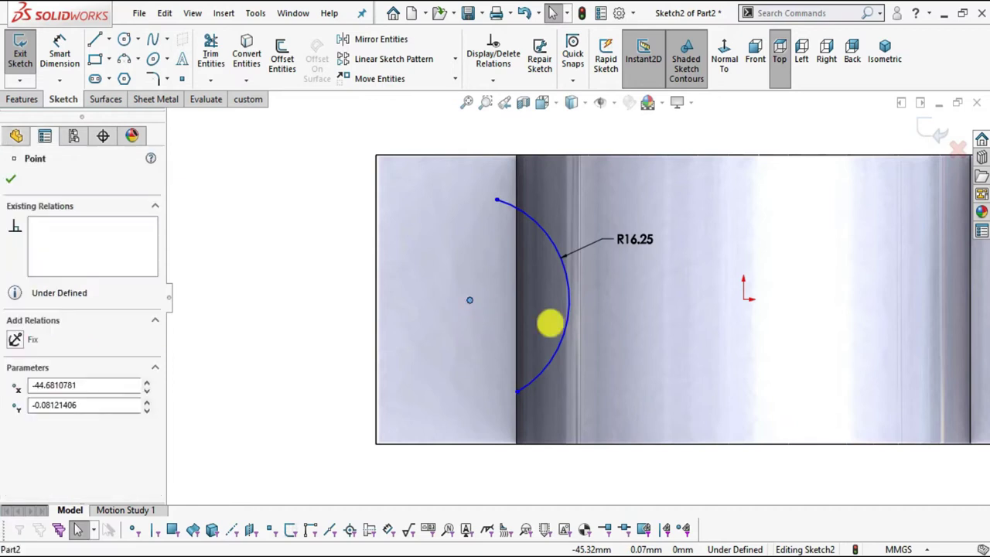
{"action": "left_click", "coordinate": [743, 300], "text": "ctrl"}
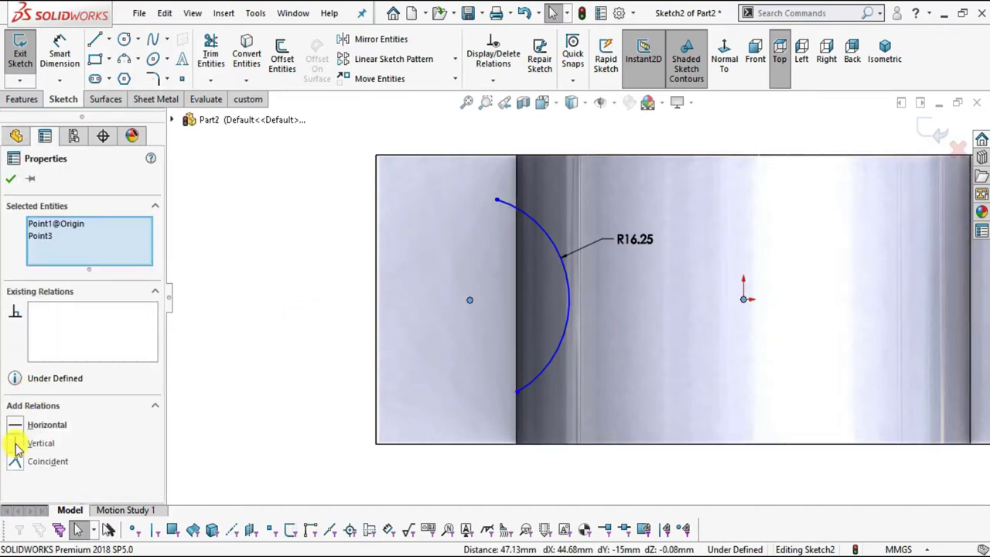
{"action": "left_click", "coordinate": [19, 428]}
{"action": "key", "text": "Escape"}
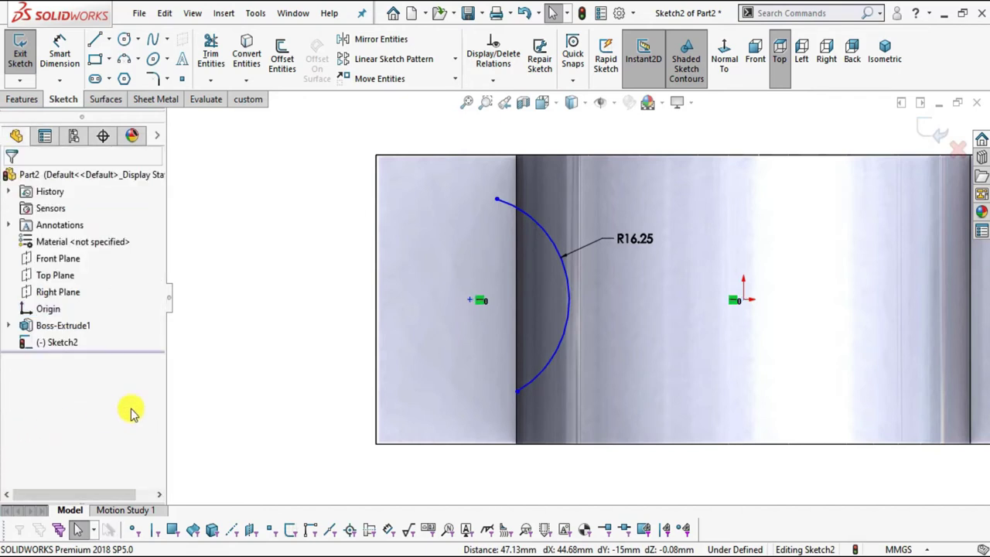
Step: Shift the arc onto the flange, look up the hole spacing in the drawing PDF, and dimension its center 95/2 mm from the origin
{"action": "left_click", "coordinate": [517, 393]}
{"action": "left_click_drag", "start_coordinate": [510, 398], "coordinate": [499, 369]}
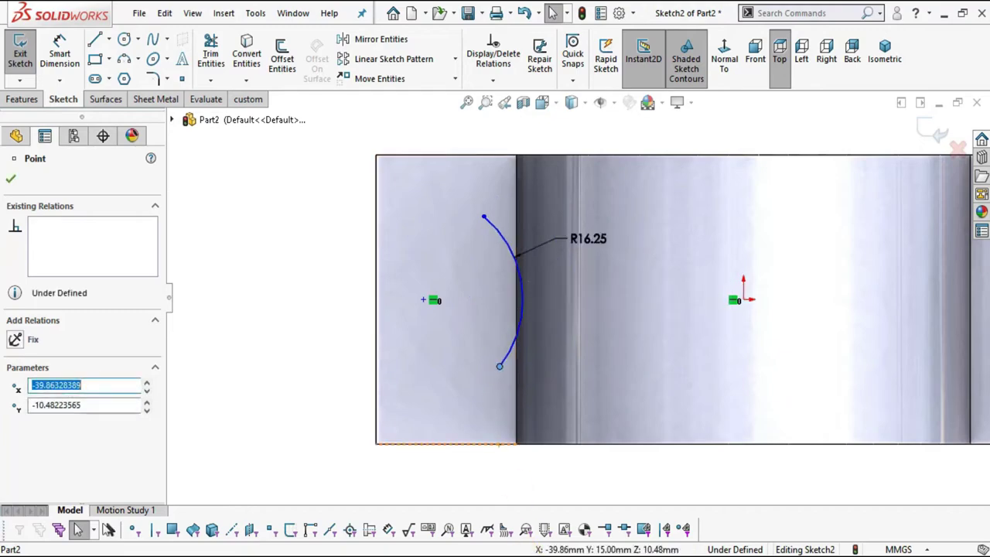
{"action": "key", "text": "alt+Tab"}
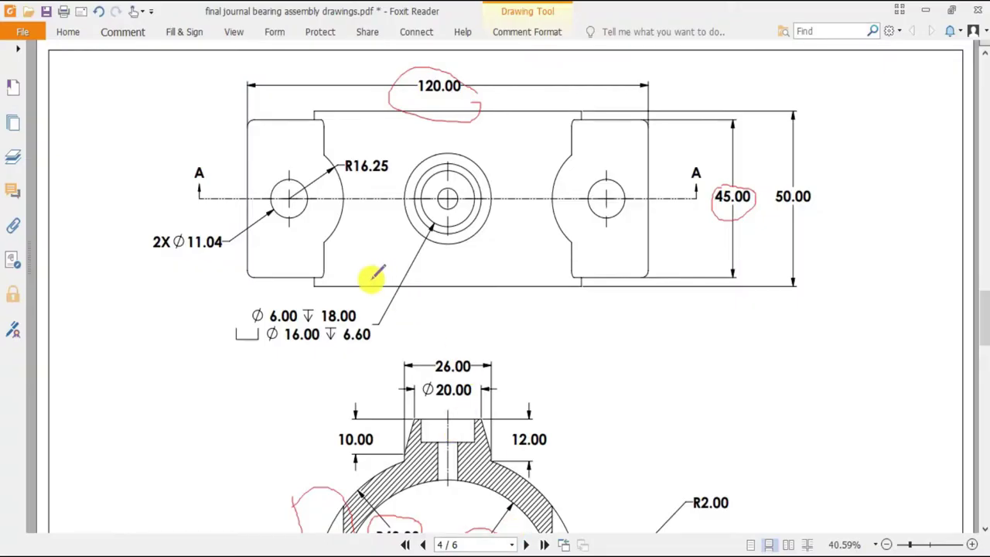
{"action": "scroll", "coordinate": [396, 278], "scroll_direction": "down", "scroll_amount": 5}
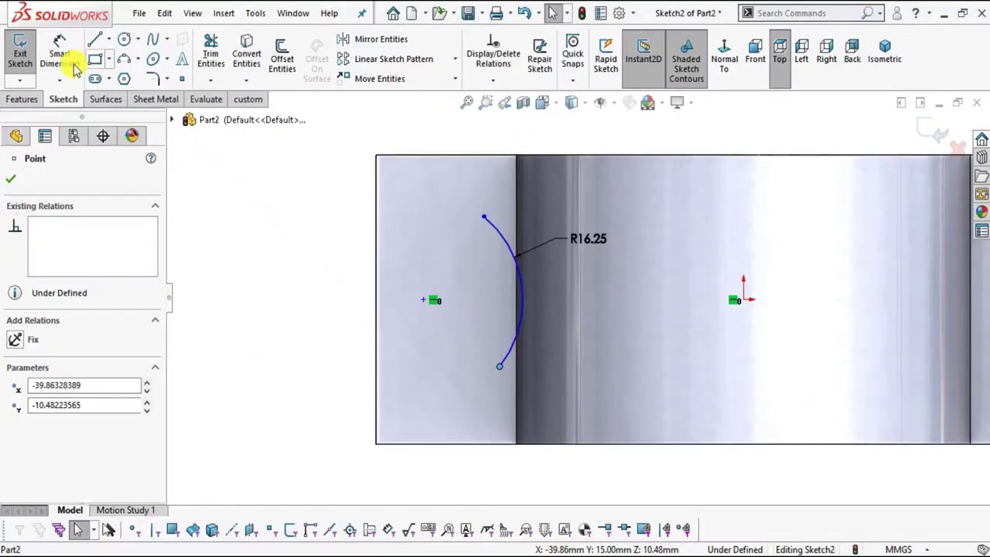
{"action": "left_click", "coordinate": [60, 56]}
{"action": "left_click", "coordinate": [427, 300]}
{"action": "left_click", "coordinate": [743, 301]}
{"action": "left_click", "coordinate": [556, 466]}
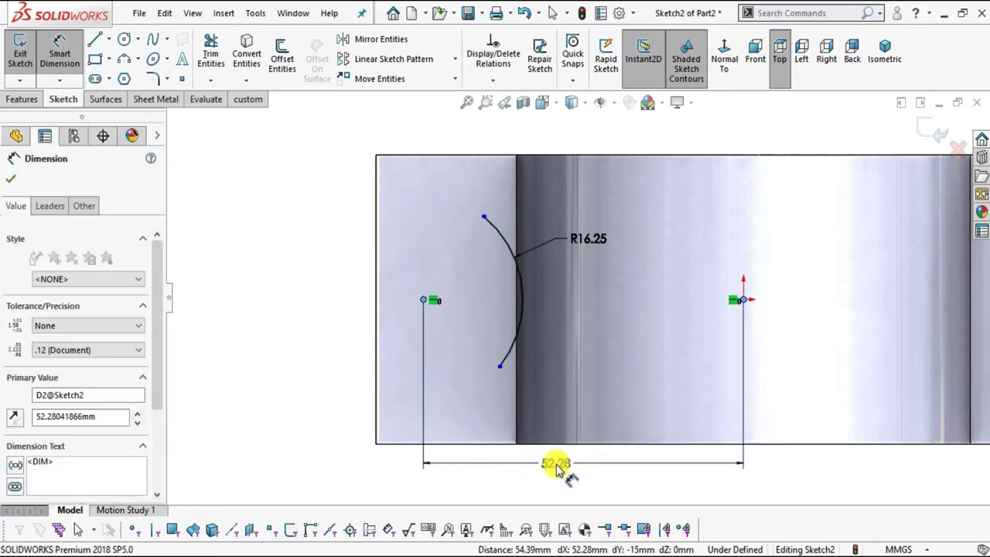
{"action": "type", "text": "95/2"}
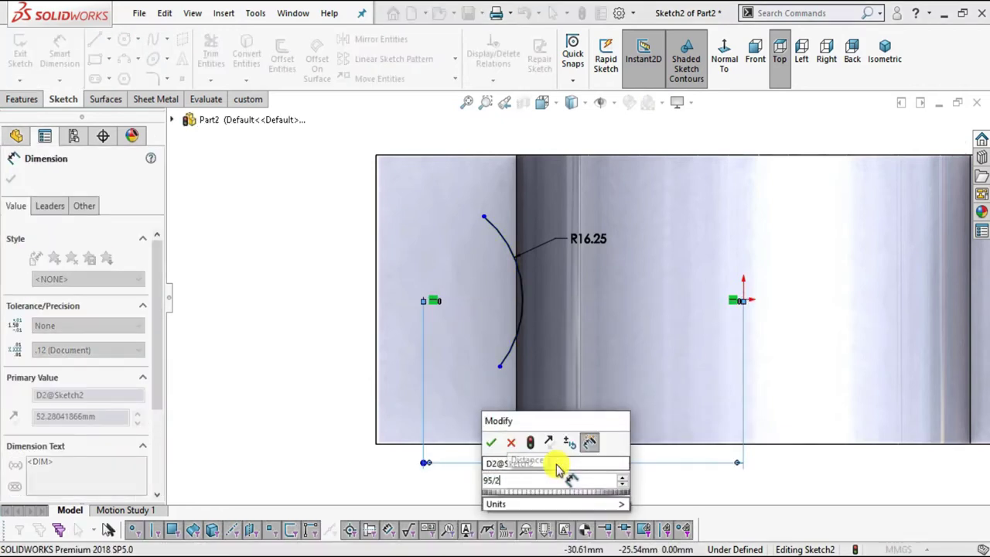
{"action": "key", "text": "Return"}
{"action": "key", "text": "Escape"}
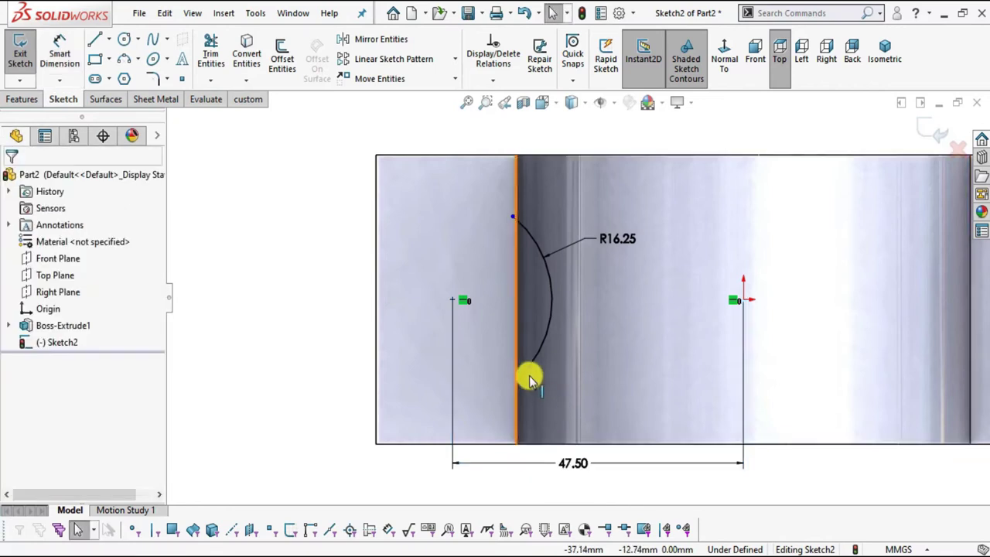
Step: Extend the arc's lower endpoint around to its upper endpoint to close it into a full circle
{"action": "left_click_drag", "start_coordinate": [532, 370], "coordinate": [481, 255]}
{"action": "key", "text": "Escape"}
{"action": "scroll", "coordinate": [572, 425], "scroll_direction": "up", "scroll_amount": 2}
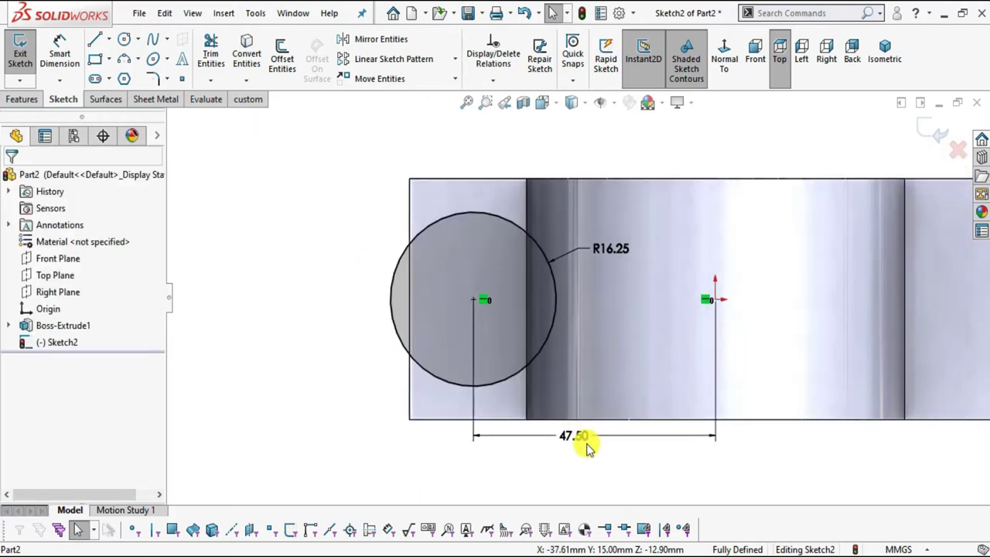
Step: Cut-extrude the circle upward from the flange face with the direction reversed and a Through All end condition
{"action": "middle_click_drag", "start_coordinate": [698, 459], "coordinate": [587, 248]}
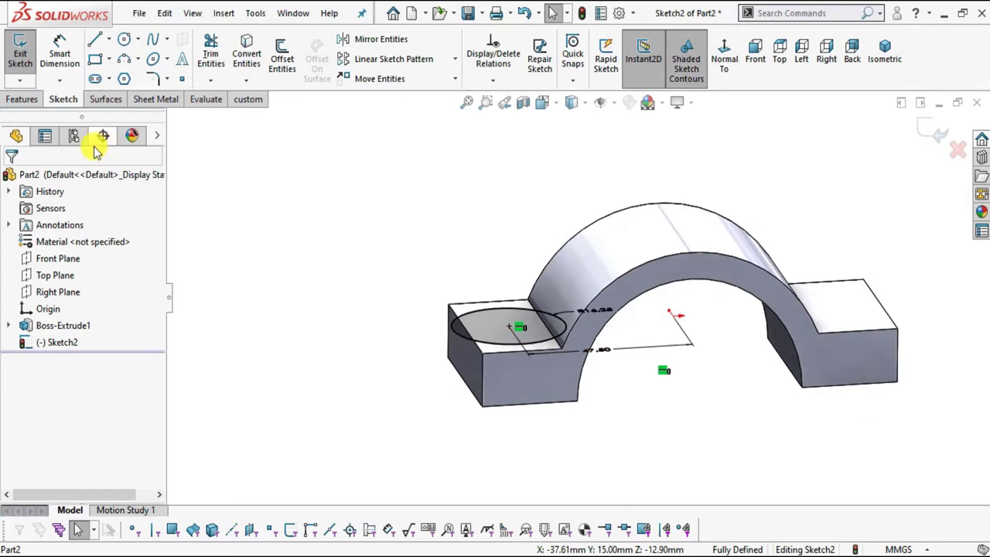
{"action": "left_click", "coordinate": [22, 99]}
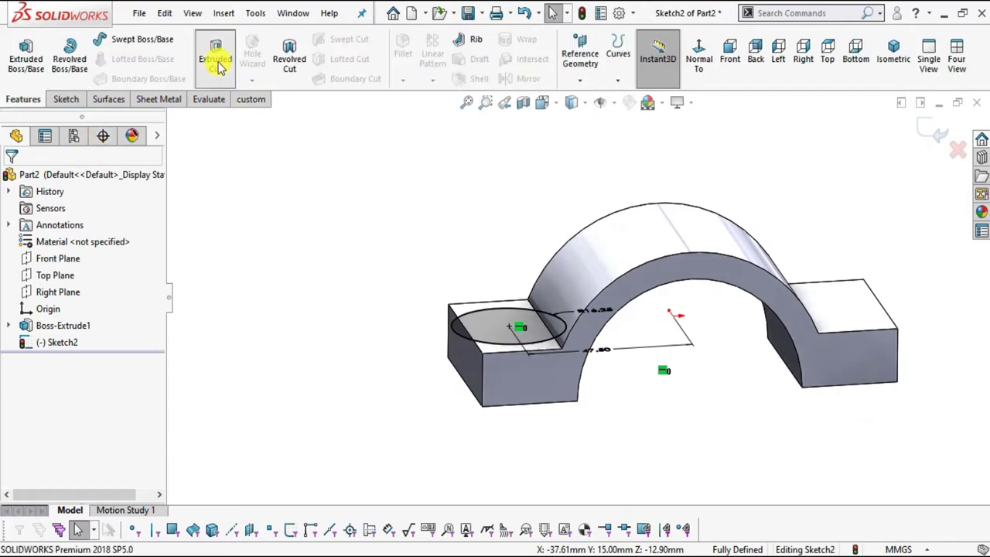
{"action": "left_click", "coordinate": [216, 62]}
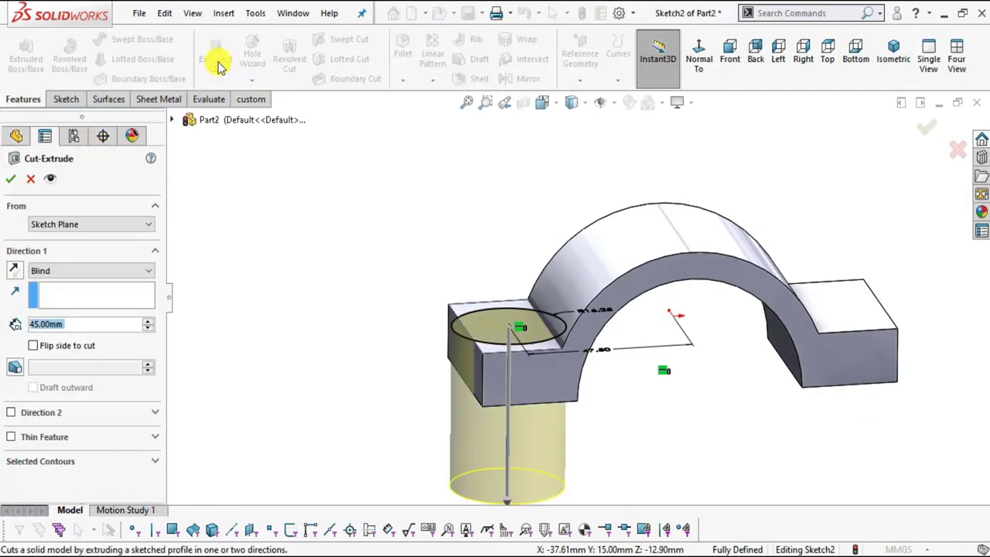
{"action": "left_click", "coordinate": [17, 272]}
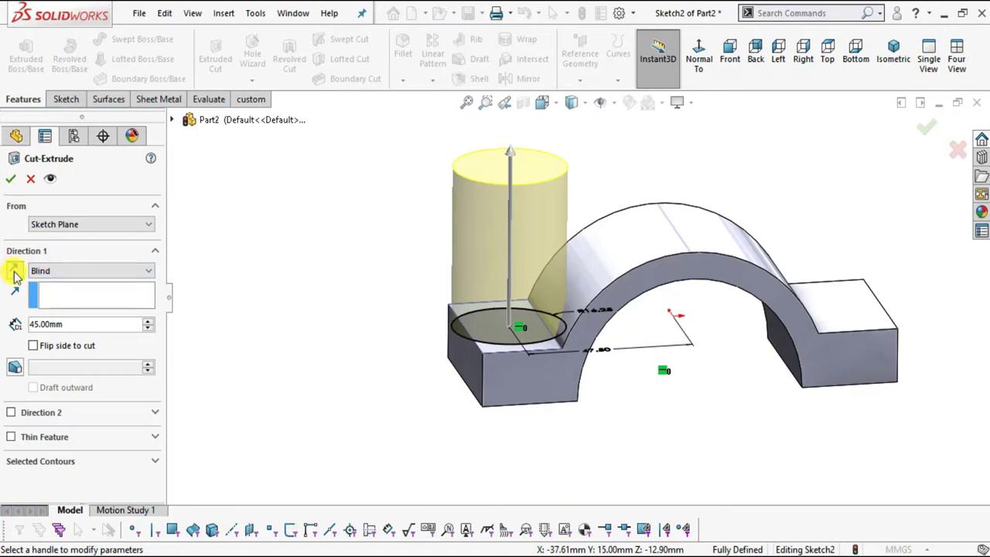
{"action": "left_click", "coordinate": [87, 272]}
{"action": "left_click", "coordinate": [79, 293]}
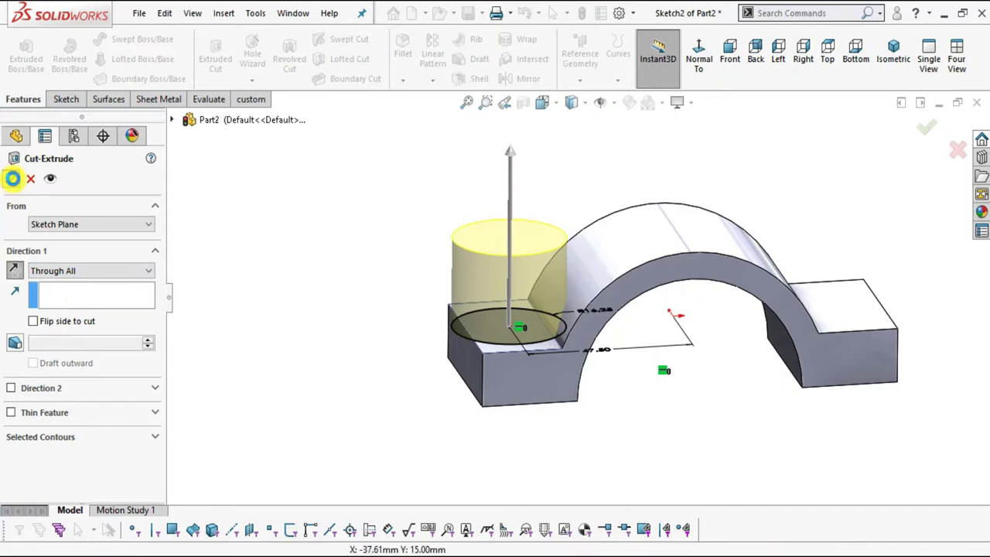
{"action": "left_click", "coordinate": [13, 179]}
{"action": "middle_click_drag", "start_coordinate": [570, 391], "coordinate": [407, 281]}
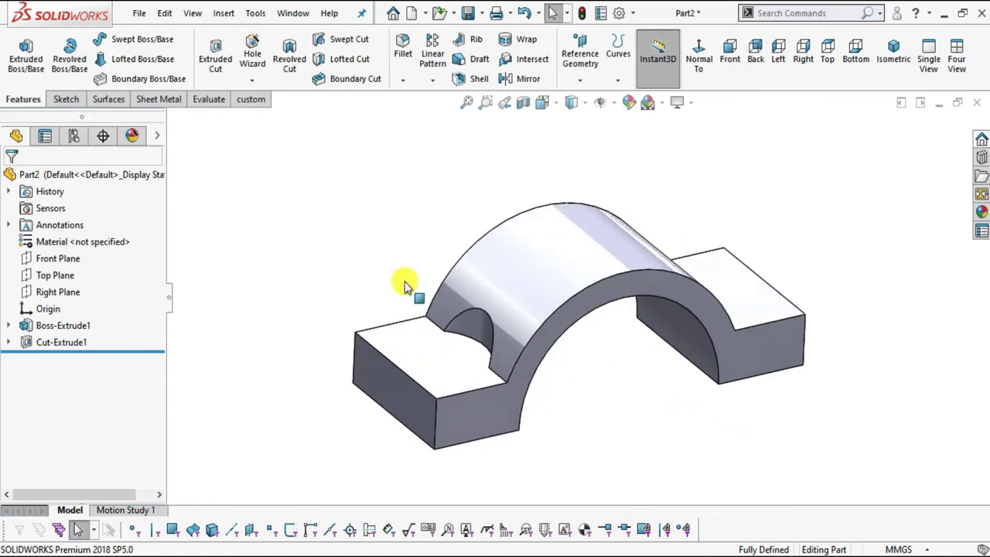
Step: Mirror the rounded bolt-seat cut about the Right Plane onto the opposite flange and inspect the result
{"action": "left_click", "coordinate": [58, 292]}
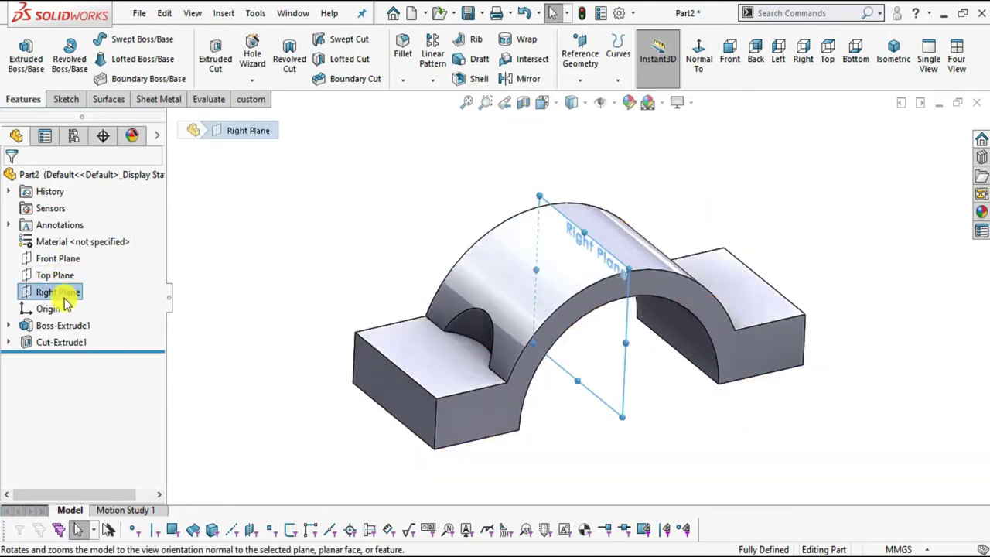
{"action": "left_click", "coordinate": [535, 79]}
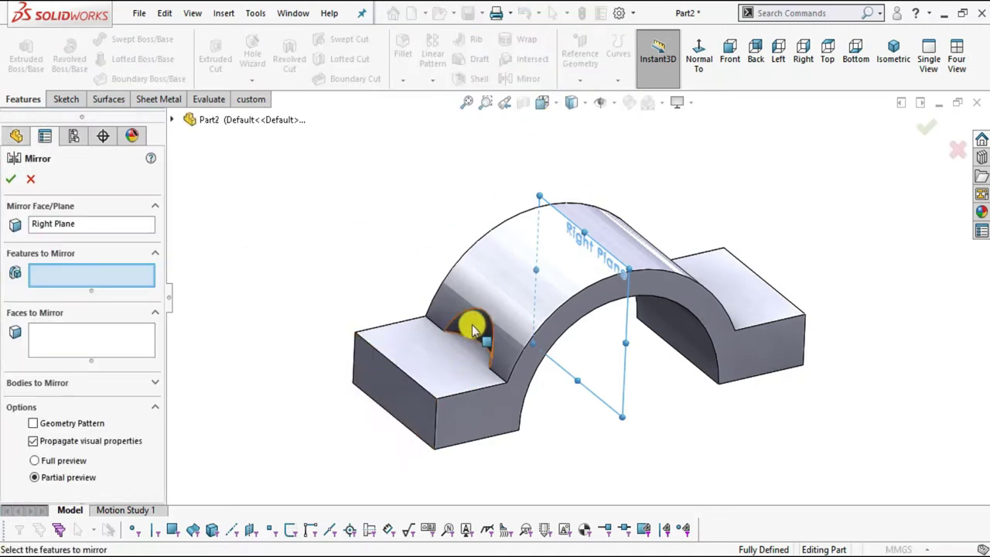
{"action": "left_click", "coordinate": [175, 118]}
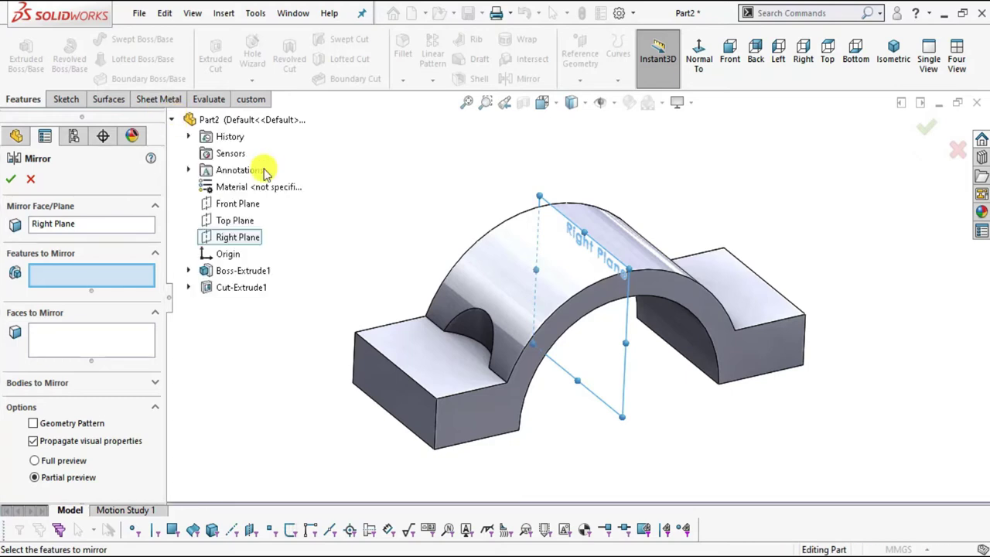
{"action": "left_click", "coordinate": [230, 288]}
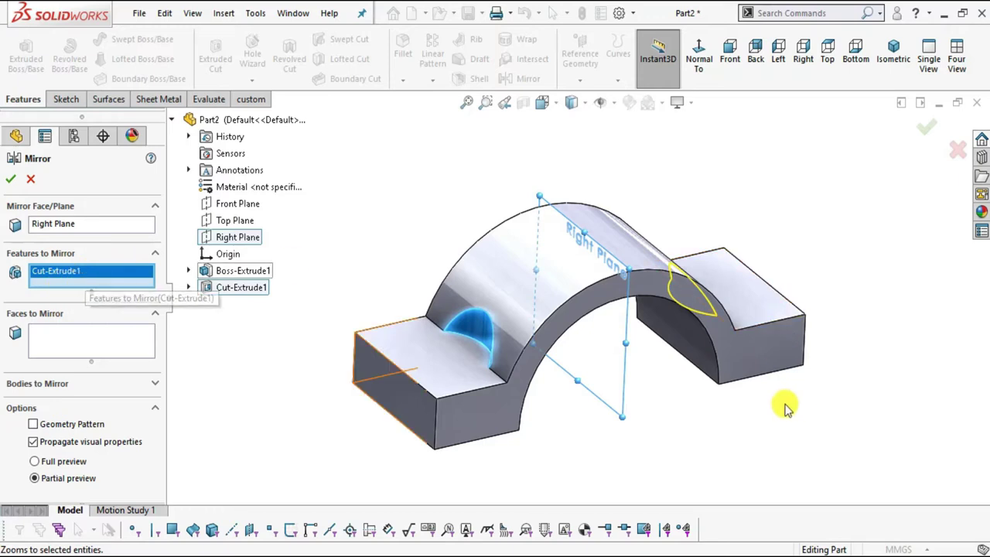
{"action": "middle_click_drag", "start_coordinate": [718, 413], "coordinate": [689, 333]}
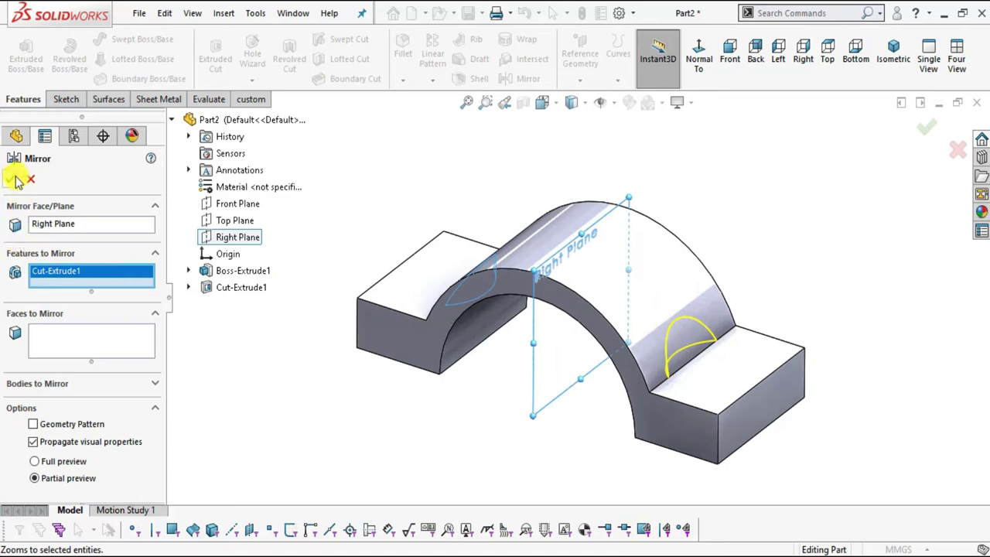
{"action": "key", "text": "Return"}
{"action": "middle_click_drag", "start_coordinate": [521, 364], "coordinate": [606, 329]}
{"action": "scroll", "coordinate": [570, 371], "scroll_direction": "down", "scroll_amount": 3}
{"action": "mouse_move", "coordinate": [569, 371]}
{"action": "middle_mouse_down"}
{"action": "mouse_move", "coordinate": [567, 349]}
{"action": "mouse_move", "coordinate": [557, 368]}
{"action": "middle_mouse_up"}
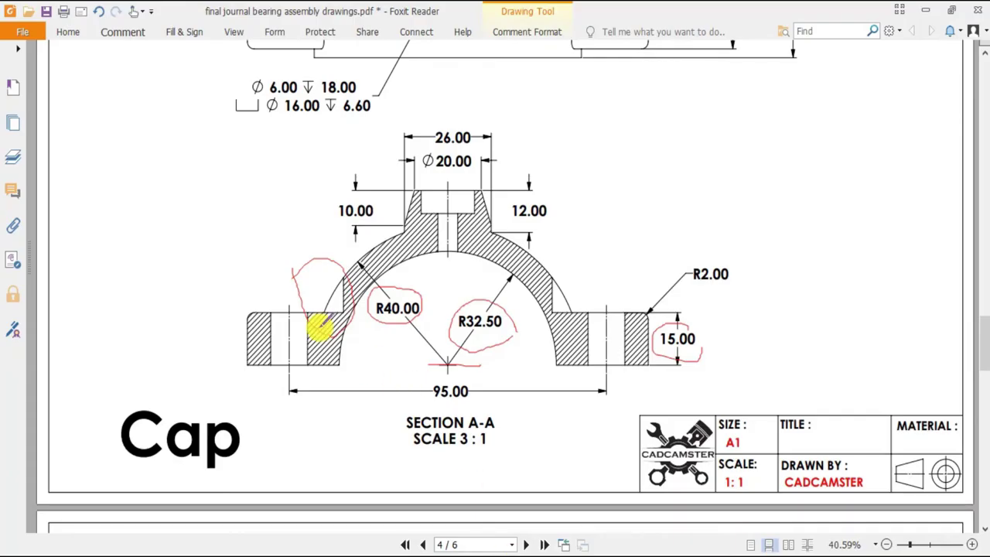
Step: Look up the flange hole diameter in the drawing PDF and open a sketch on the left flange's top face
{"action": "scroll", "coordinate": [509, 342], "scroll_direction": "up", "scroll_amount": 1}
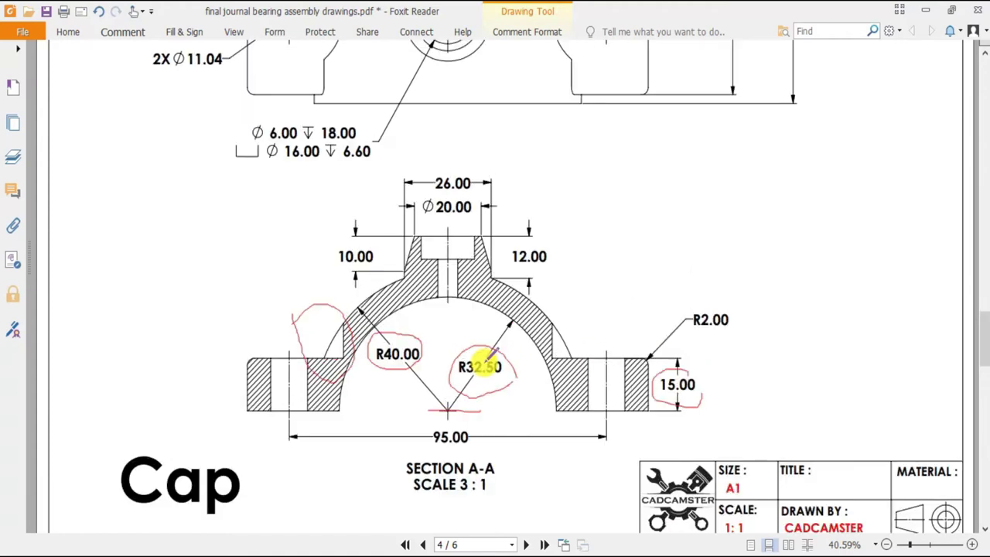
{"action": "scroll", "coordinate": [487, 362], "scroll_direction": "up", "scroll_amount": 5}
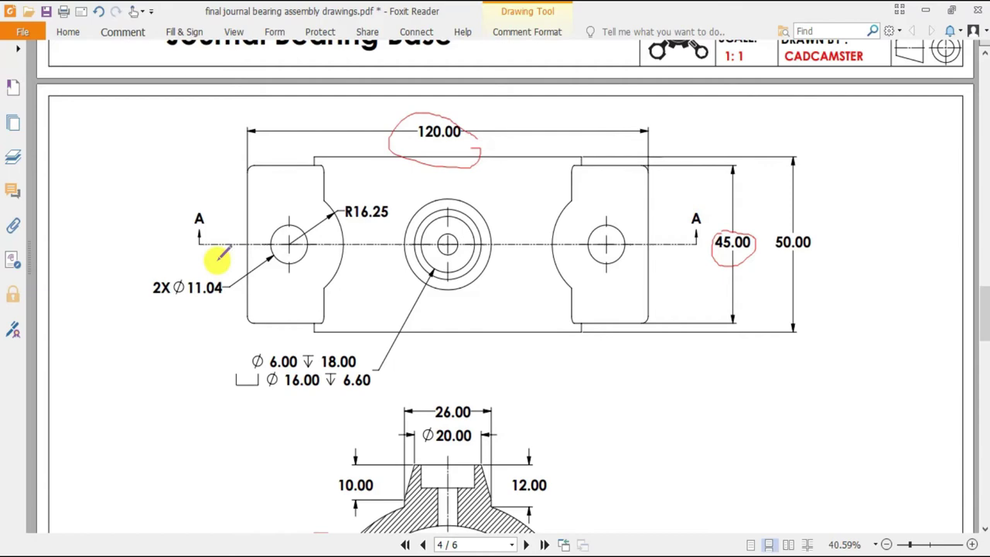
{"action": "key", "text": "alt+Tab"}
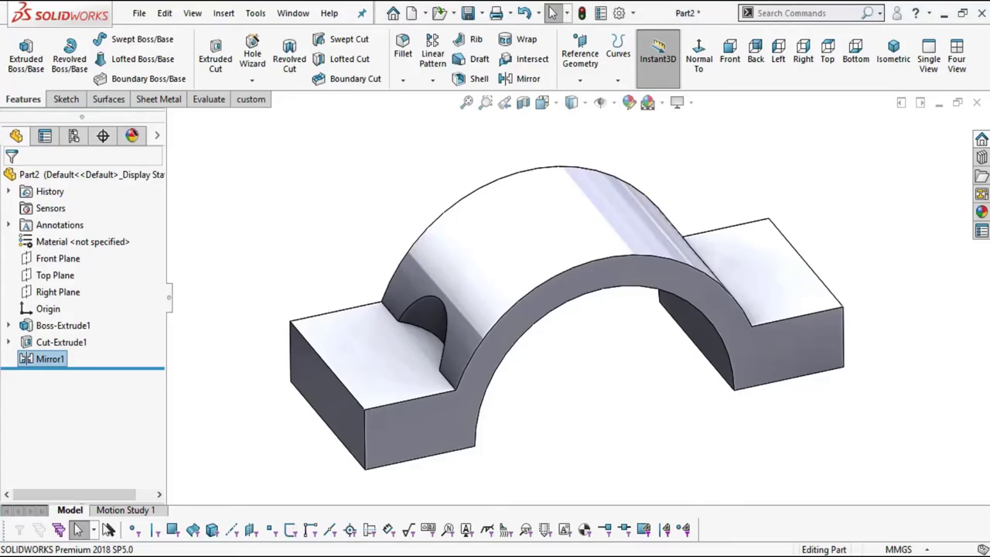
{"action": "key", "text": "alt+Tab"}
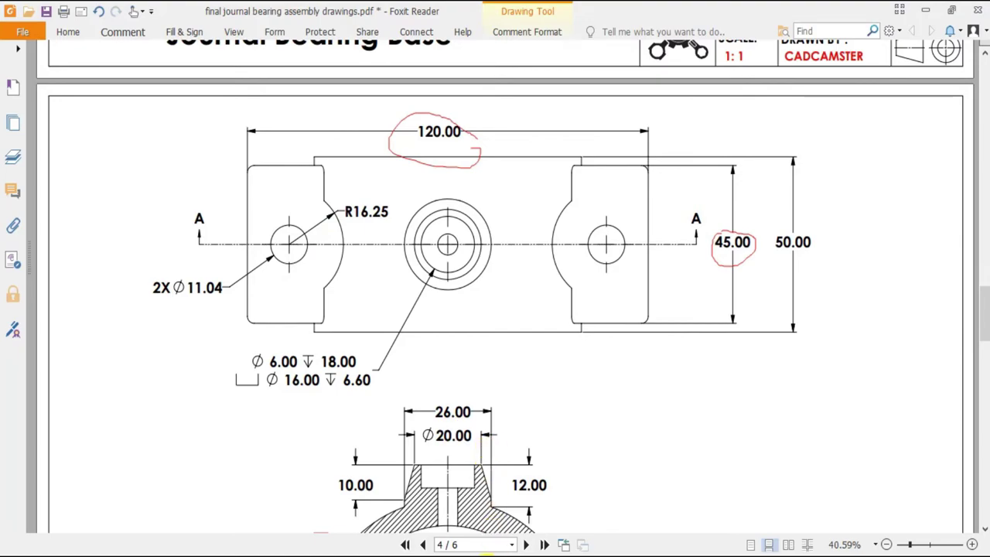
{"action": "key", "text": "alt+Tab"}
{"action": "left_click", "coordinate": [402, 371]}
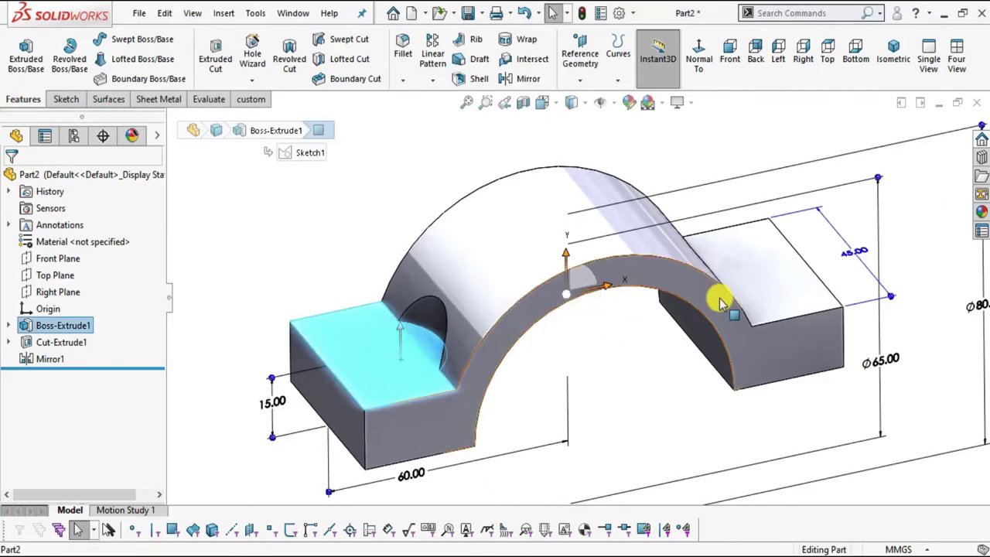
{"action": "left_click", "coordinate": [698, 61]}
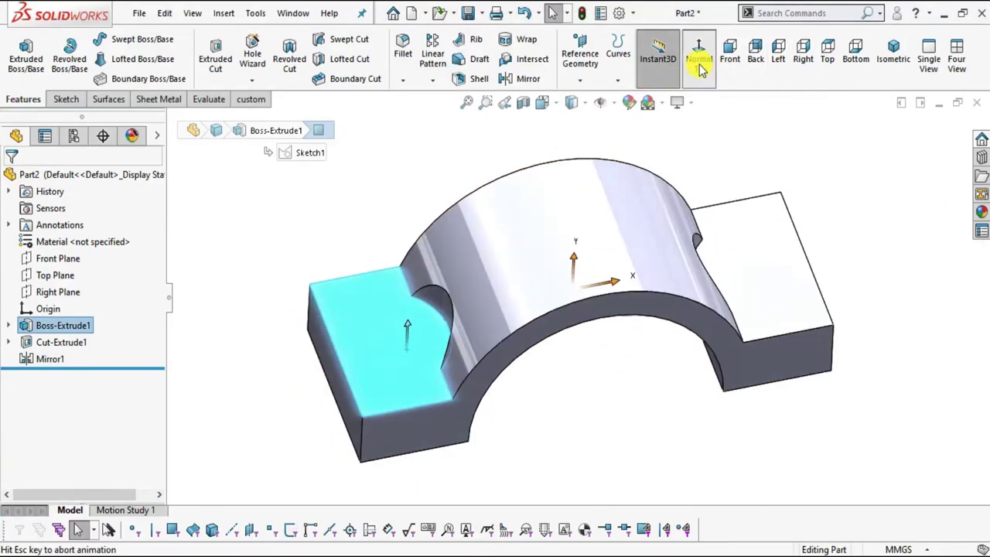
{"action": "left_click", "coordinate": [66, 98]}
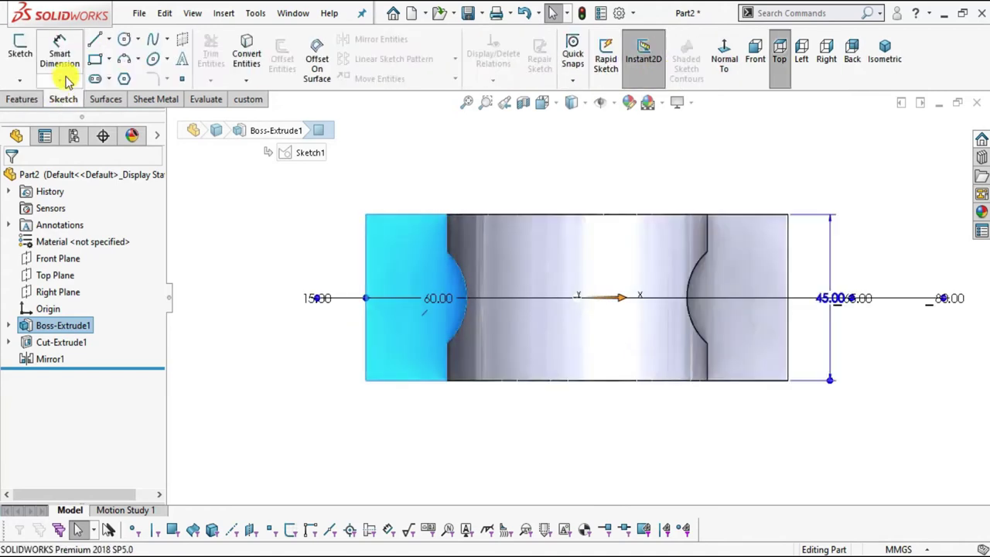
{"action": "left_click", "coordinate": [21, 48]}
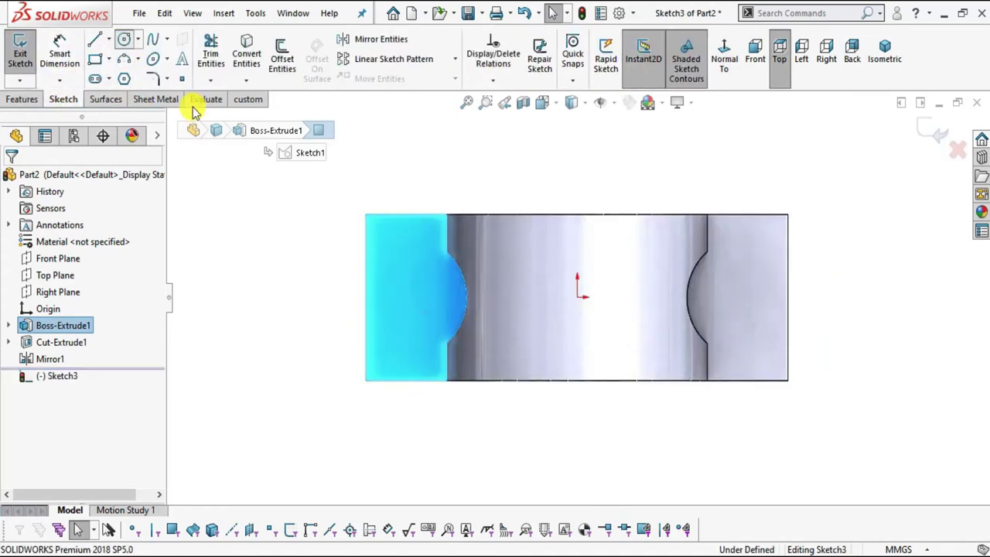
Step: Sketch a circle about 13.8 mm in diameter on the left flange, concentric with the rounded seat cut
{"action": "scroll", "coordinate": [464, 310], "scroll_direction": "down", "scroll_amount": 3}
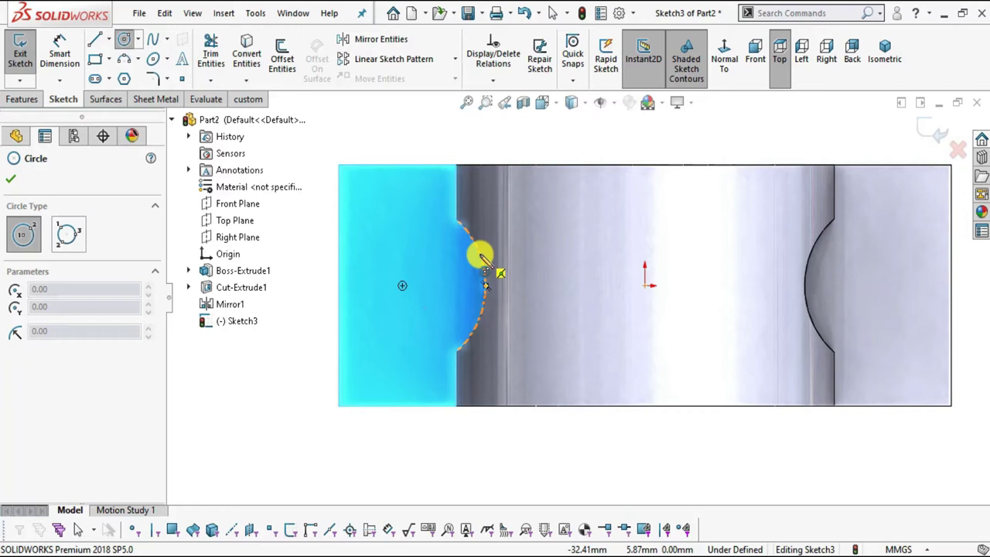
{"action": "left_click", "coordinate": [486, 285]}
{"action": "left_click", "coordinate": [402, 286]}
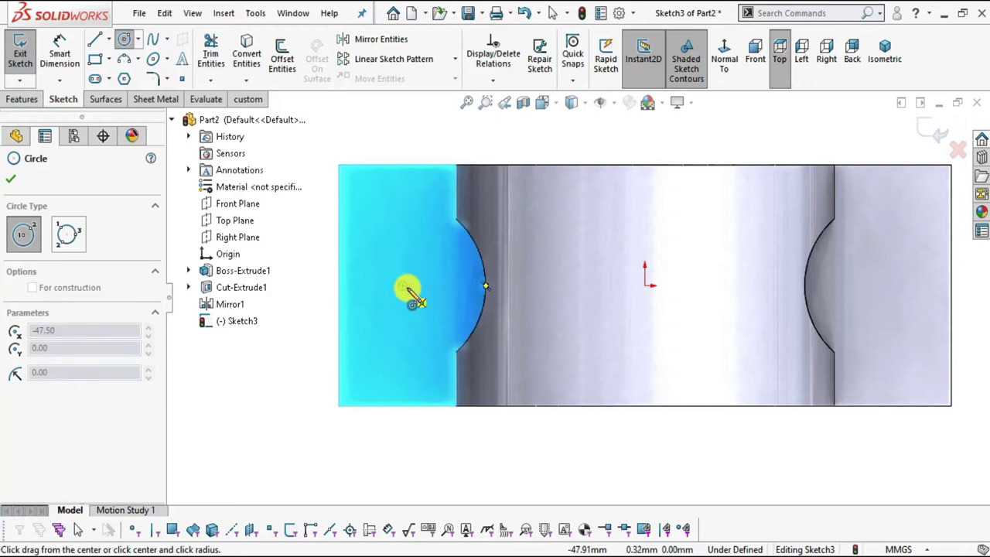
{"action": "left_click", "coordinate": [435, 307]}
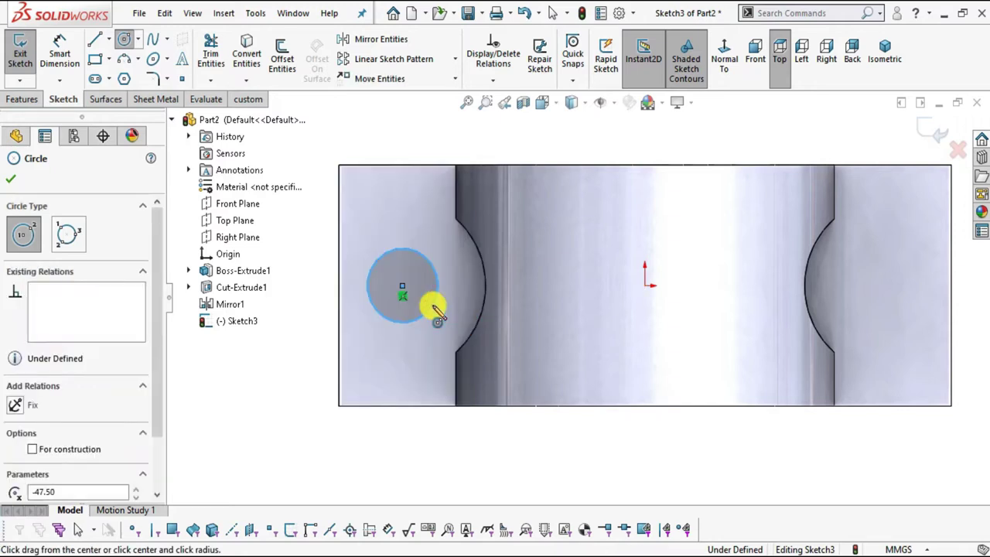
{"action": "left_click", "coordinate": [14, 180]}
Step: Dimension the flange circle's diameter to 11.04 mm
{"action": "left_click", "coordinate": [60, 56]}
{"action": "left_click", "coordinate": [417, 259]}
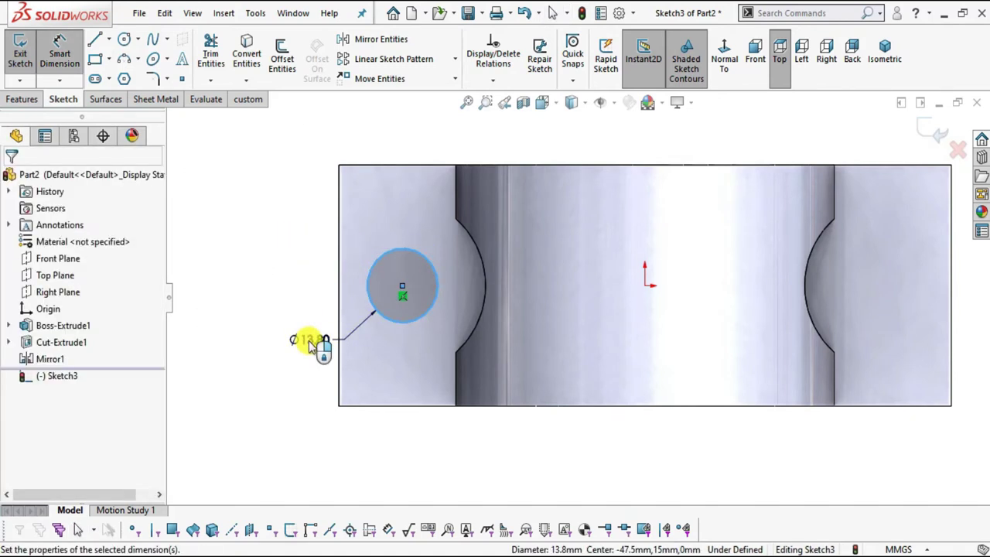
{"action": "left_click", "coordinate": [310, 345]}
{"action": "type", "text": "11.04"}
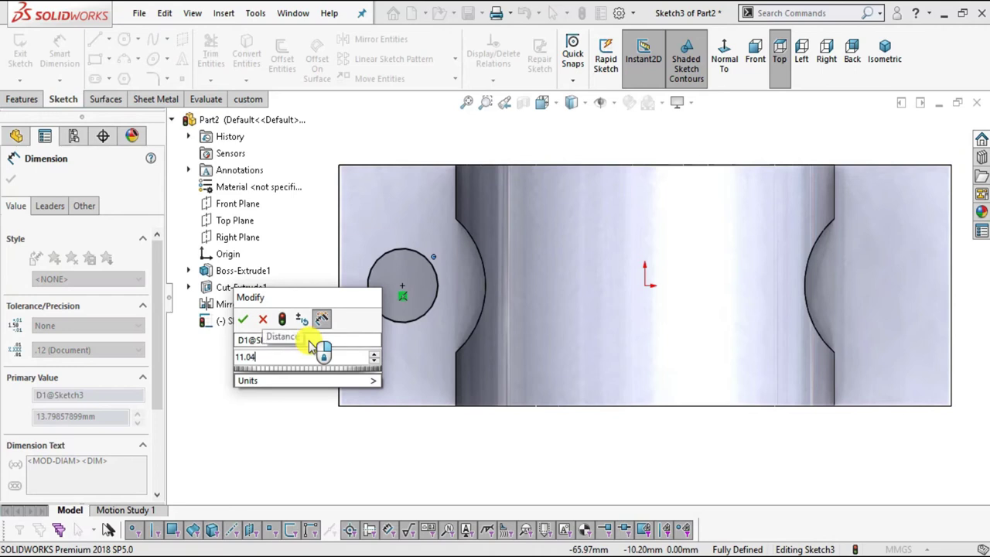
{"action": "key", "text": "Return"}
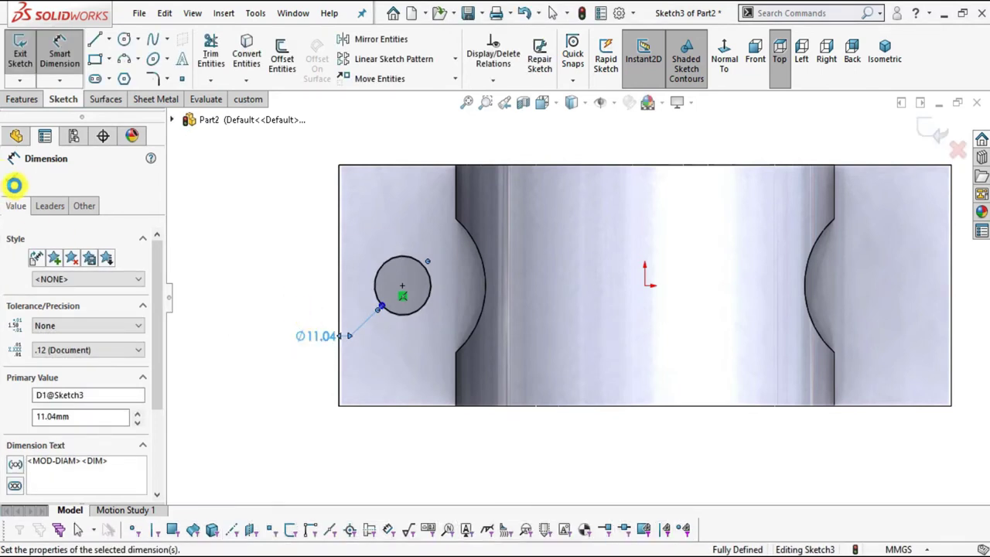
{"action": "left_click", "coordinate": [15, 182]}
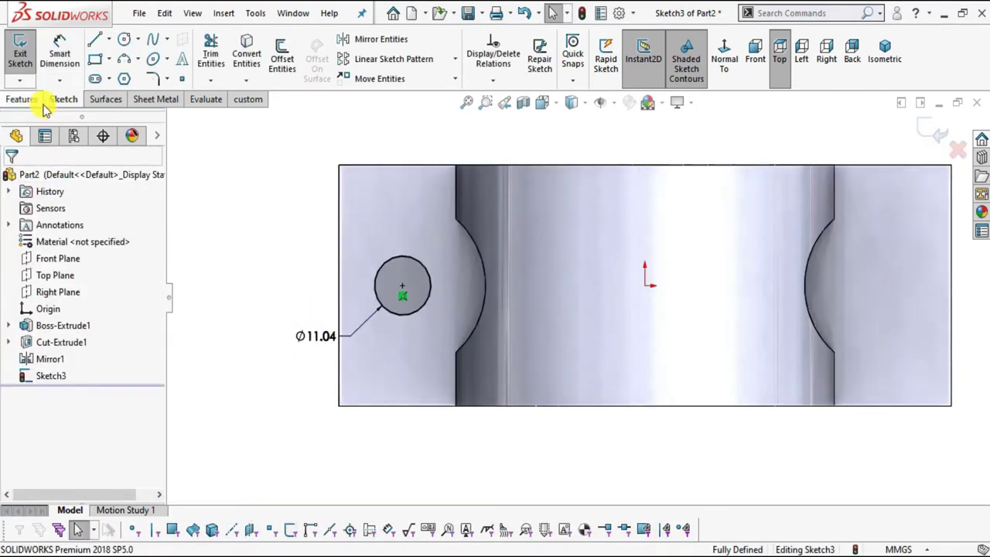
Step: Cut-extrude the 11.04 mm circle down through the flange with a Through All end condition
{"action": "left_click", "coordinate": [43, 103]}
{"action": "left_click", "coordinate": [215, 58]}
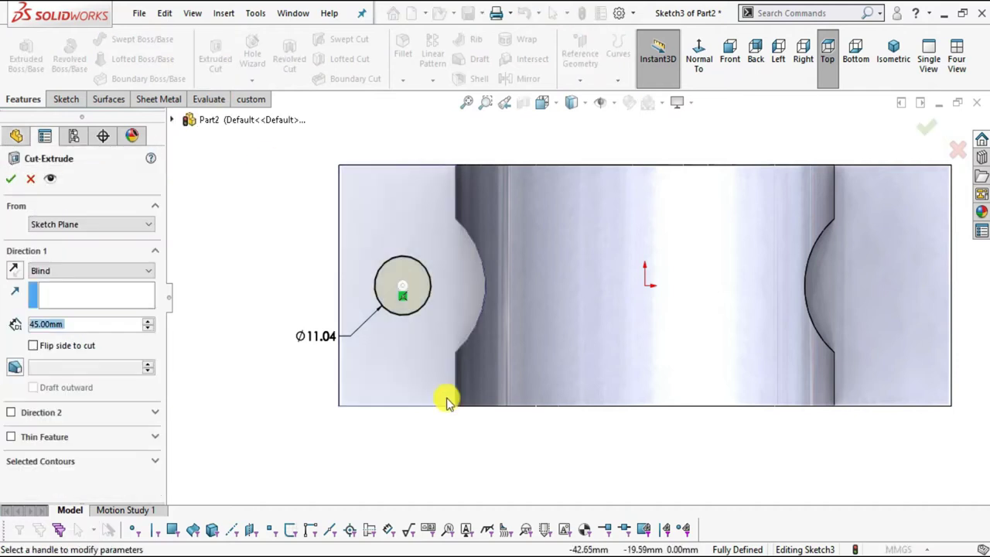
{"action": "left_click", "coordinate": [64, 269]}
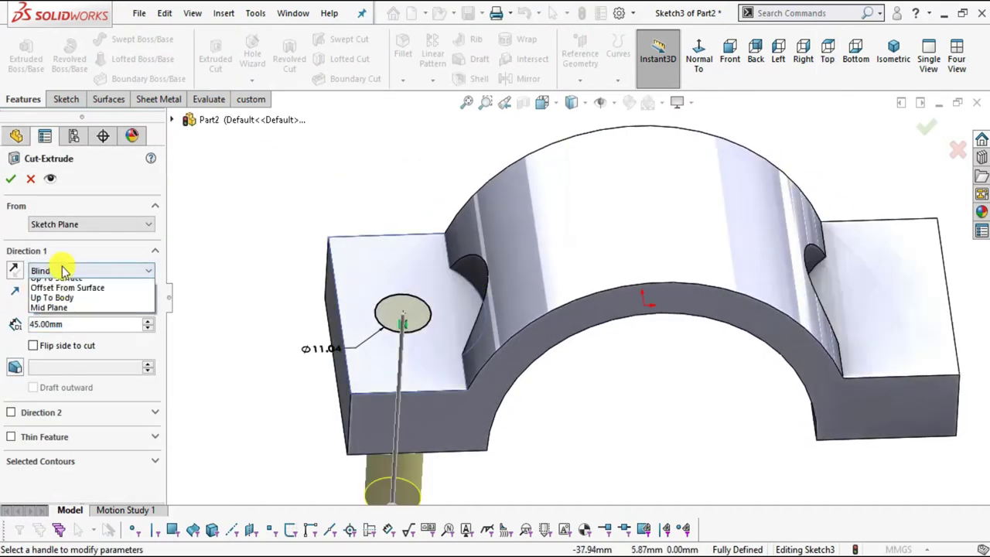
{"action": "left_click", "coordinate": [56, 290]}
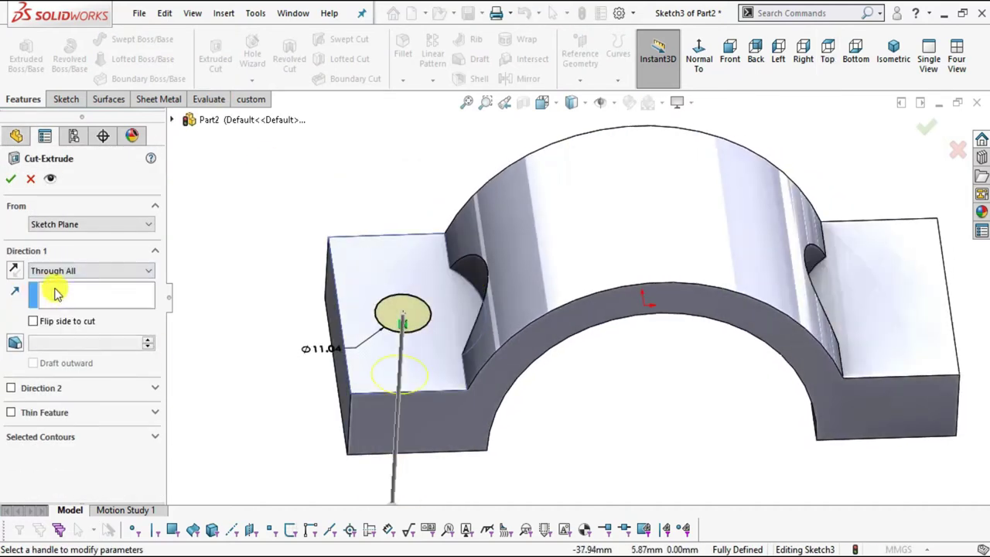
{"action": "left_click", "coordinate": [13, 181]}
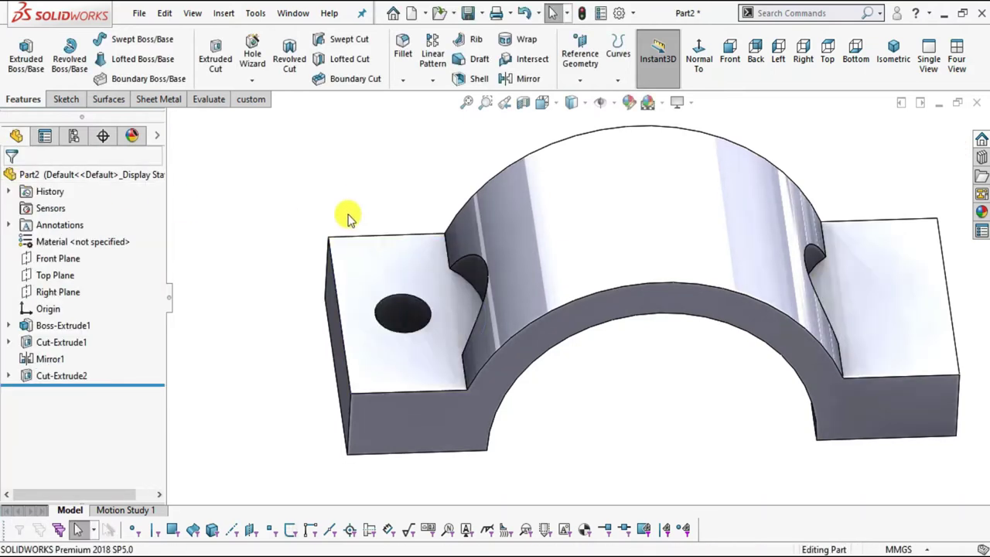
Step: Mirror the bolt hole cut about the Right Plane onto the opposite flange
{"action": "scroll", "coordinate": [495, 301], "scroll_direction": "up", "scroll_amount": 2}
{"action": "middle_click_drag", "start_coordinate": [495, 301], "coordinate": [482, 119]}
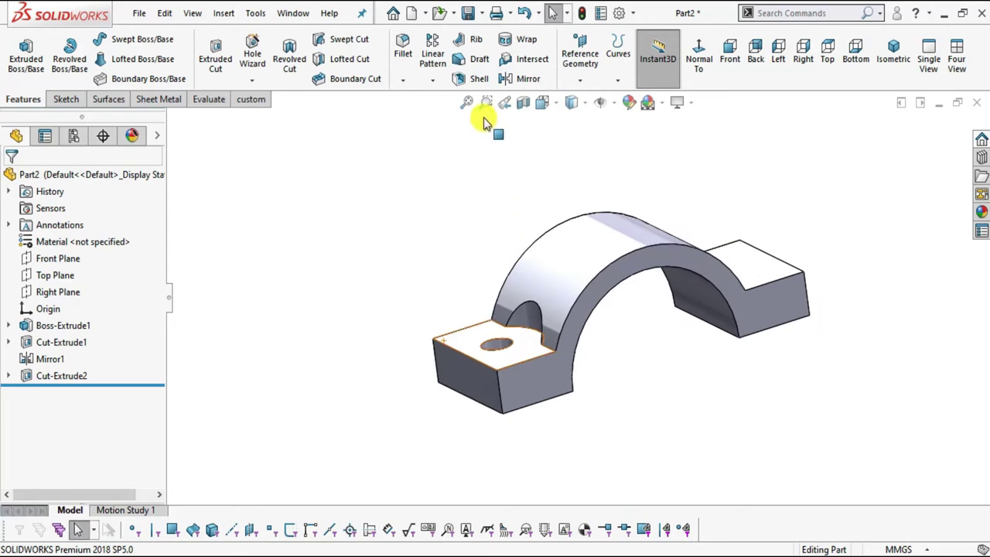
{"action": "left_click", "coordinate": [526, 80]}
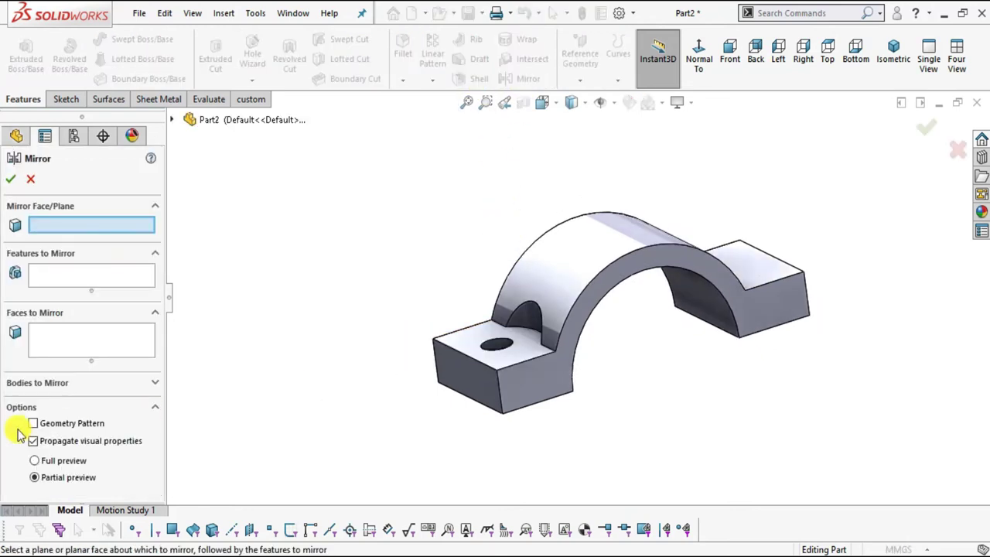
{"action": "left_click", "coordinate": [173, 122]}
{"action": "left_click", "coordinate": [232, 236]}
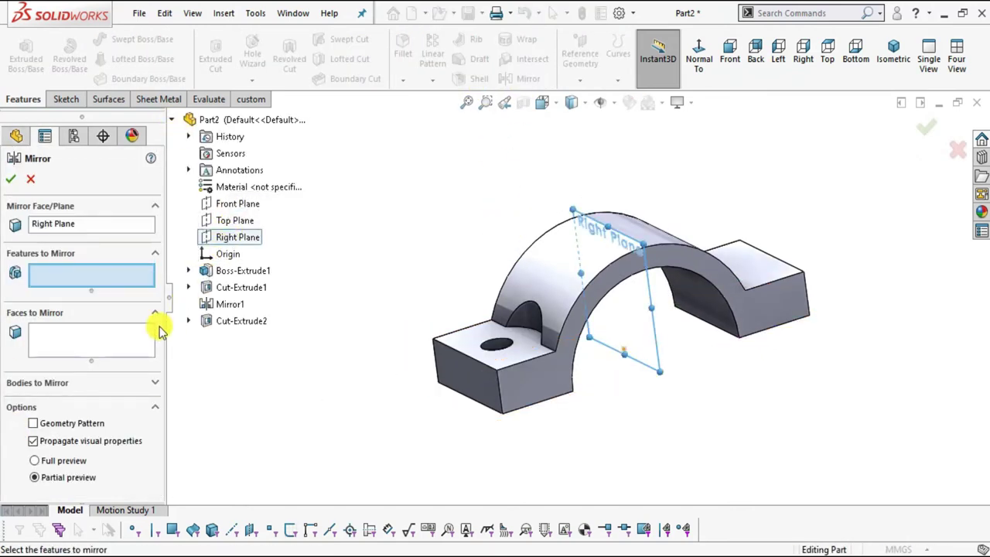
{"action": "scroll", "coordinate": [525, 360], "scroll_direction": "down", "scroll_amount": 3}
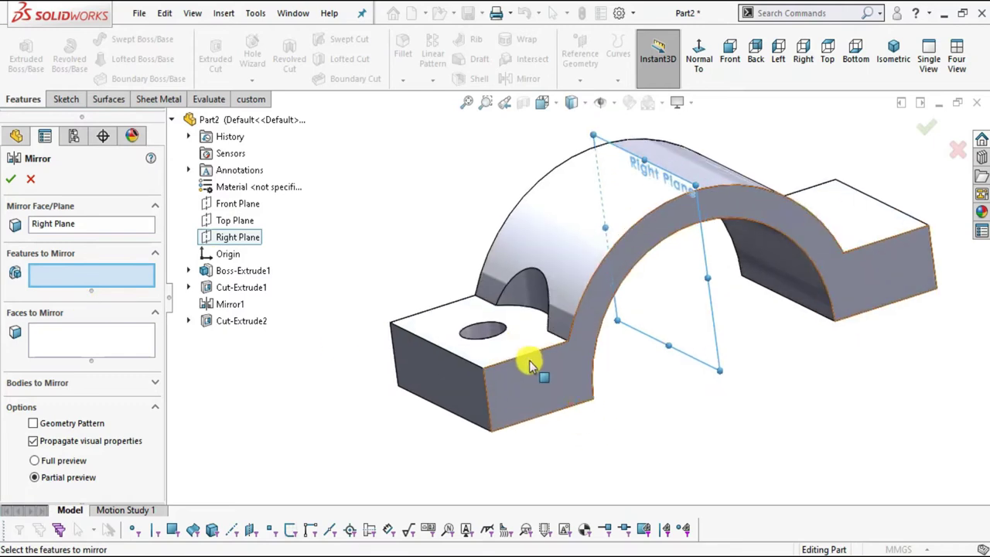
{"action": "left_click", "coordinate": [478, 333]}
{"action": "middle_click_drag", "start_coordinate": [587, 364], "coordinate": [583, 461]}
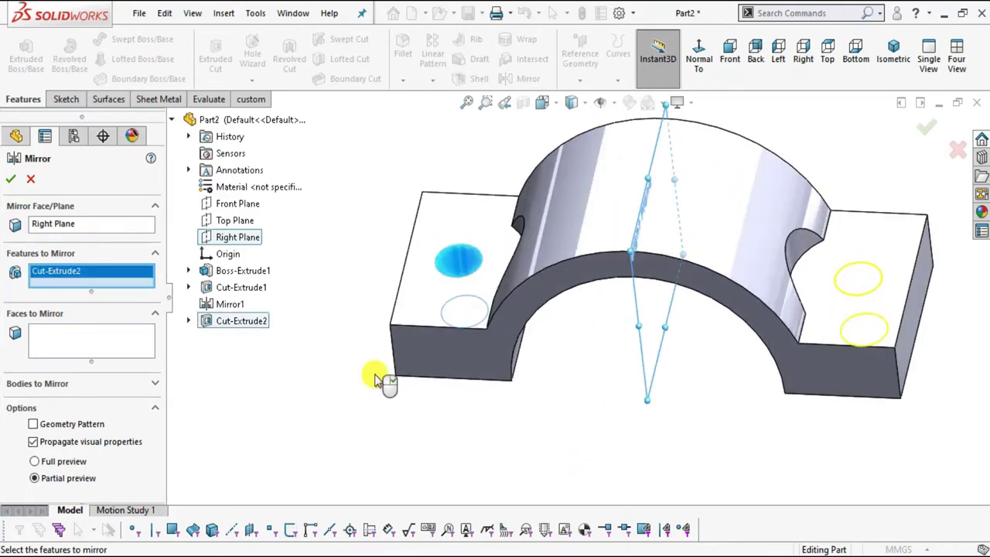
{"action": "left_click", "coordinate": [13, 179]}
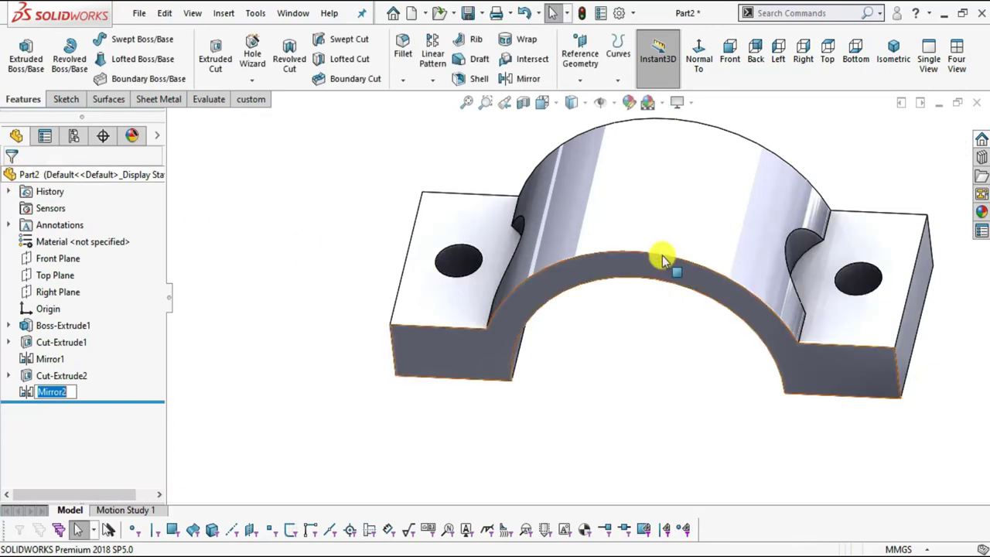
{"action": "scroll", "coordinate": [695, 248], "scroll_direction": "up", "scroll_amount": 2}
{"action": "middle_click_drag", "start_coordinate": [740, 238], "coordinate": [546, 501]}
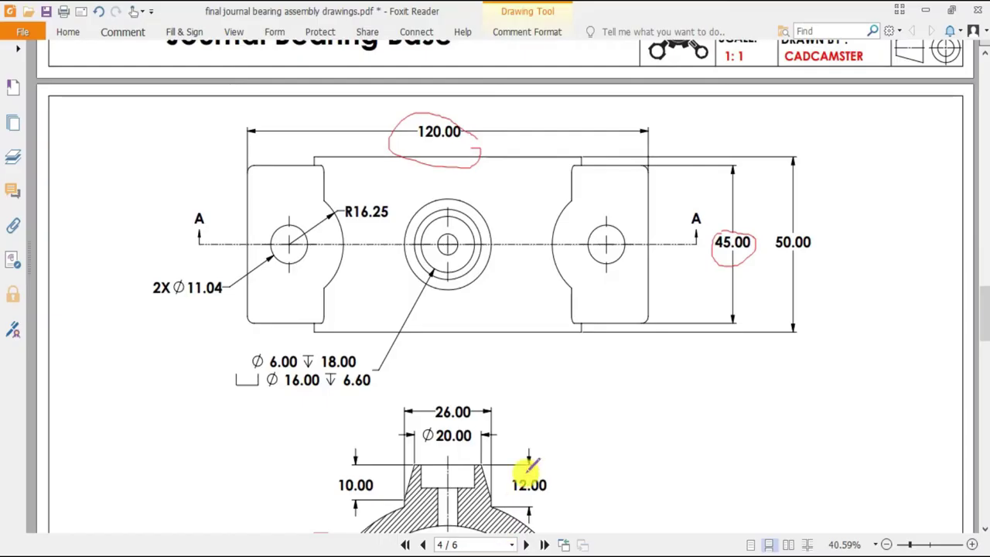
Step: Check the central boss dimensions of section A-A in the drawing PDF and open a sketch on the Front Plane
{"action": "scroll", "coordinate": [478, 319], "scroll_direction": "down", "scroll_amount": 5}
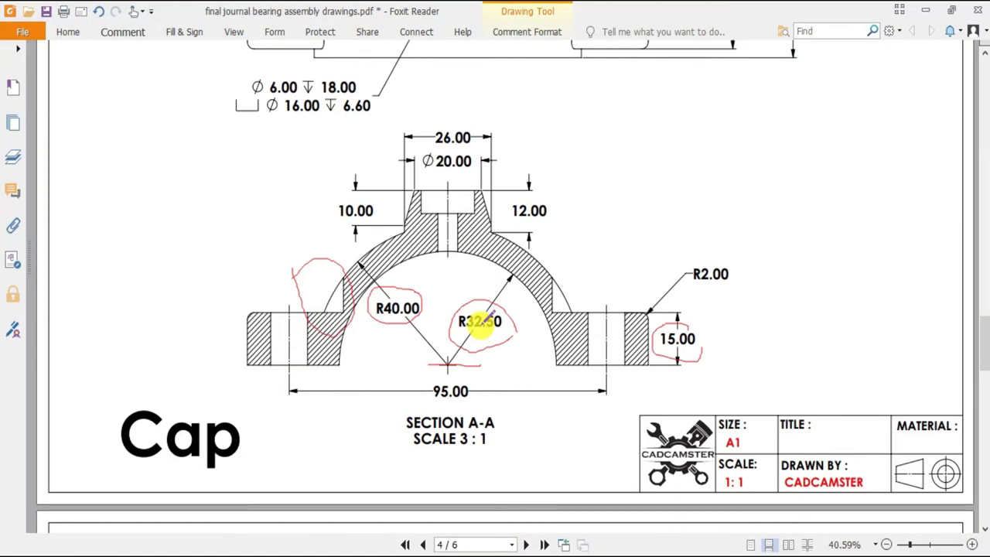
{"action": "scroll", "coordinate": [479, 321], "scroll_direction": "up", "scroll_amount": 3}
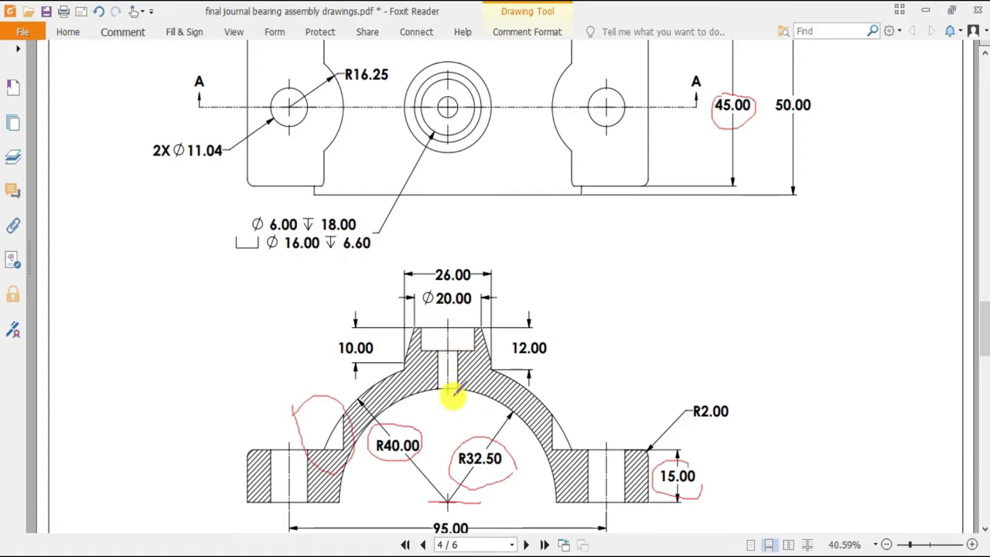
{"action": "scroll", "coordinate": [454, 393], "scroll_direction": "up", "scroll_amount": 2, "text": "ctrl"}
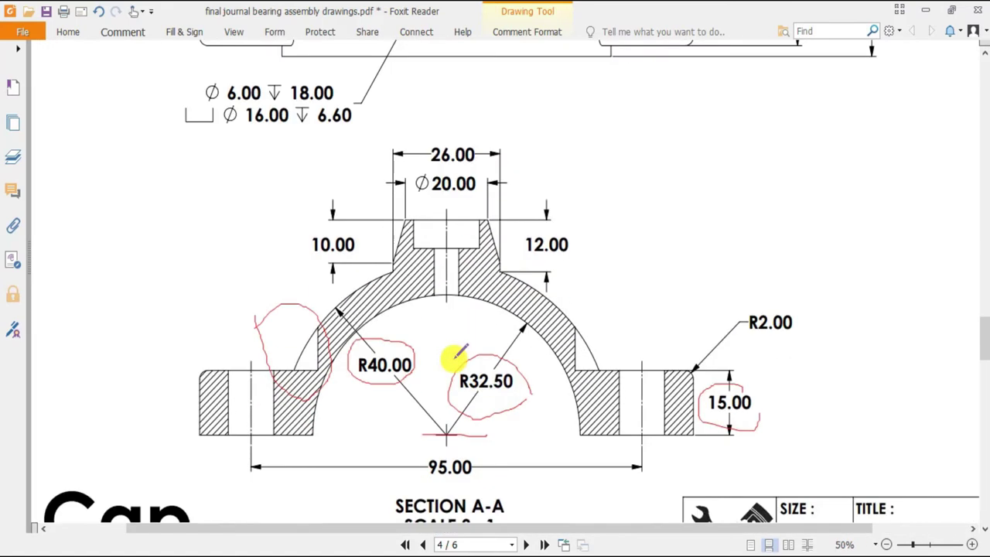
{"action": "scroll", "coordinate": [456, 358], "scroll_direction": "up", "scroll_amount": 1, "text": "ctrl"}
{"action": "scroll", "coordinate": [454, 359], "scroll_direction": "up", "scroll_amount": 1}
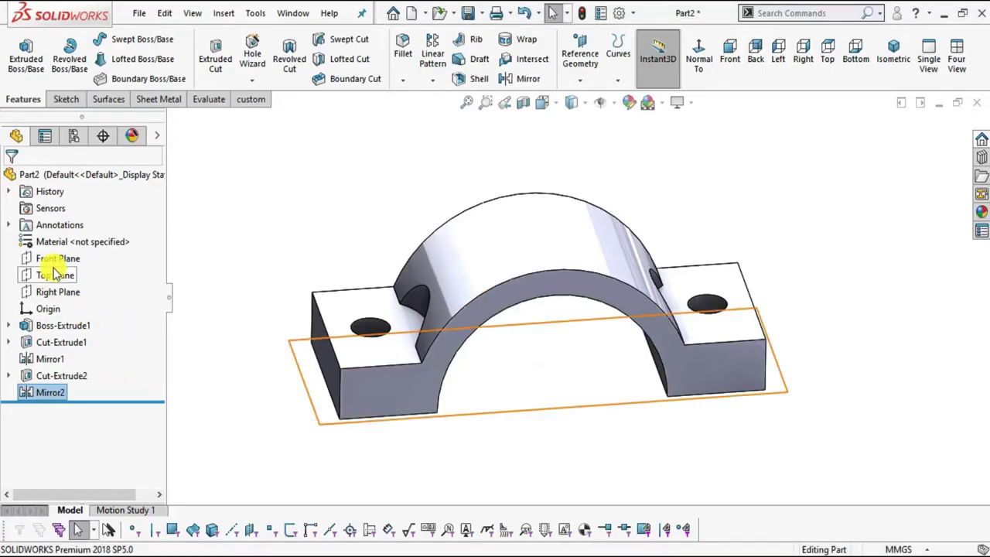
{"action": "left_click", "coordinate": [54, 263]}
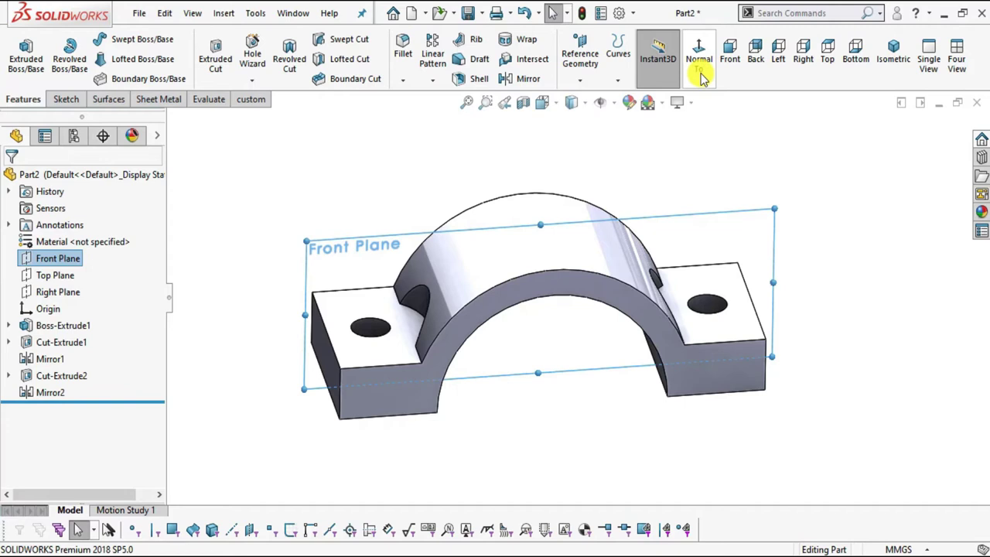
{"action": "left_click", "coordinate": [697, 62]}
{"action": "left_click", "coordinate": [66, 99]}
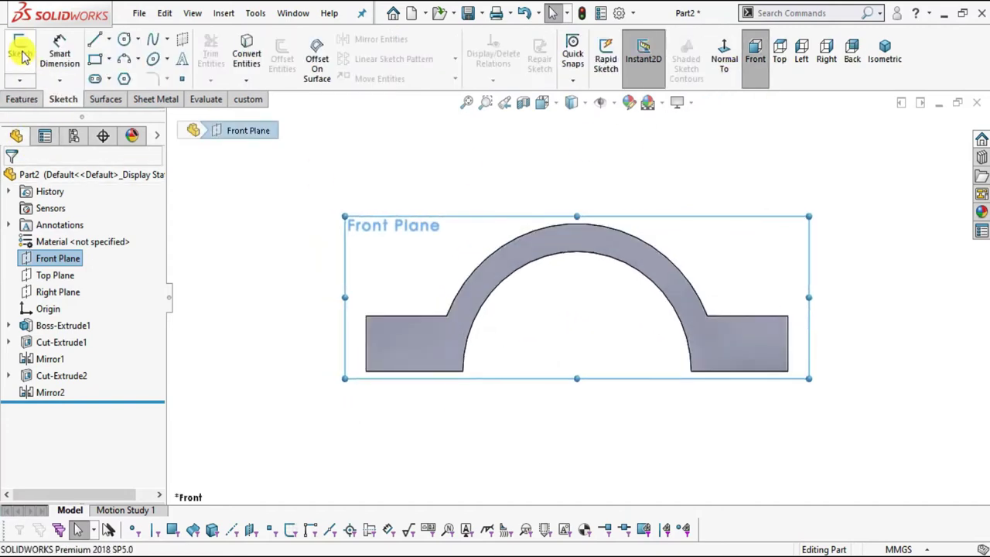
{"action": "left_click", "coordinate": [22, 52]}
Step: Draw a vertical centerline from the origin up to a point above the crown of the arch
{"action": "left_click", "coordinate": [108, 39]}
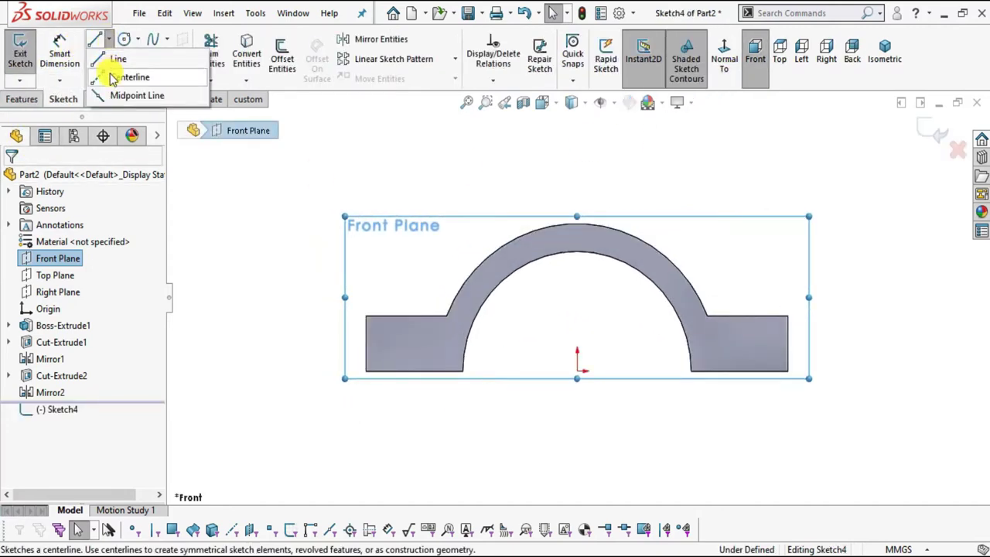
{"action": "left_click", "coordinate": [112, 74]}
{"action": "left_click", "coordinate": [576, 372]}
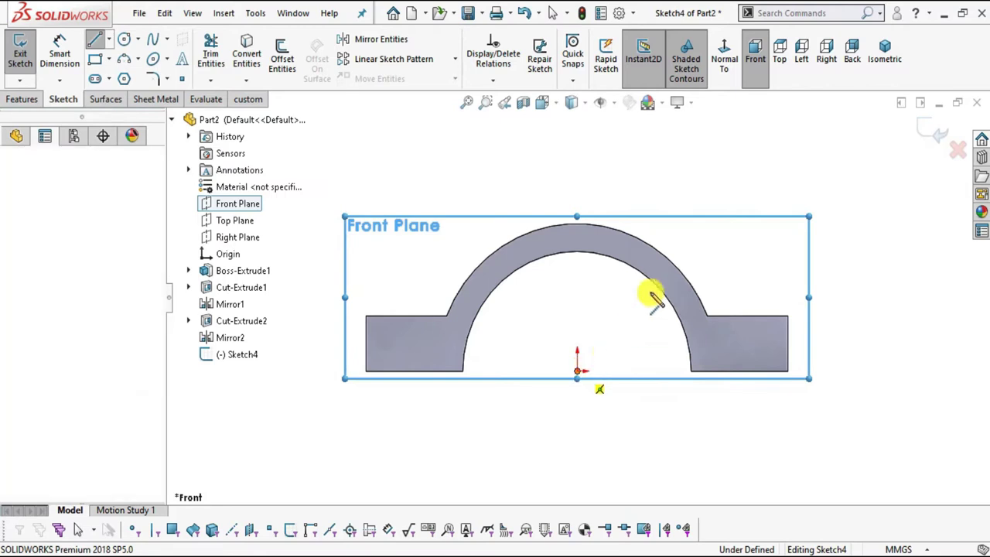
{"action": "left_click", "coordinate": [576, 169]}
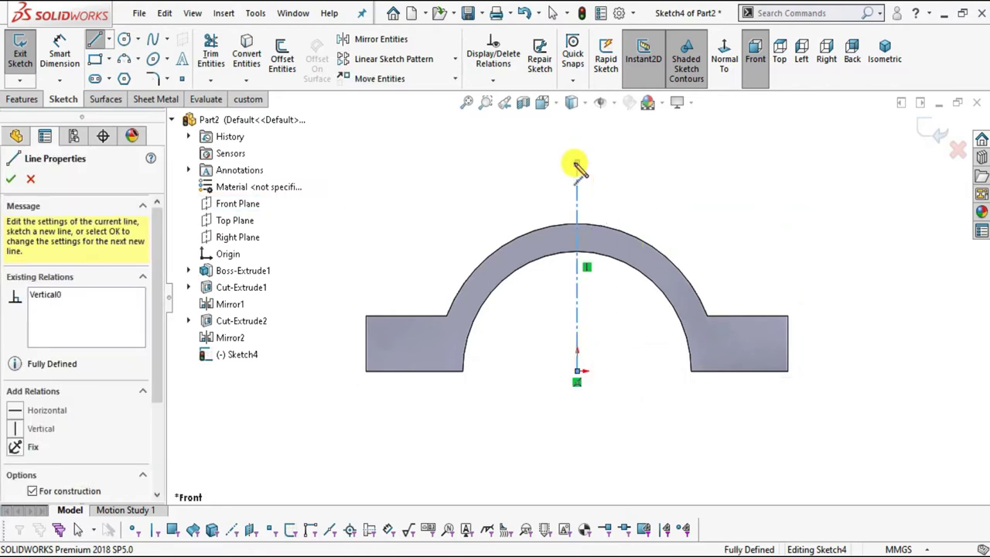
Step: Switch to the drawing PDF and examine the boss diameters and heights in section A-A of the Cap
{"action": "key", "text": "Escape"}
{"action": "scroll", "coordinate": [691, 237], "scroll_direction": "down", "scroll_amount": 2}
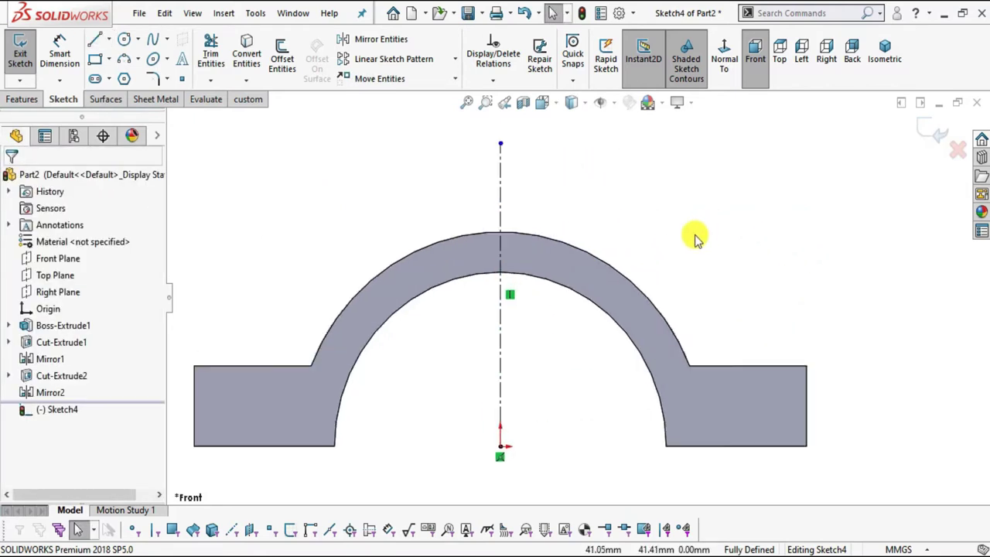
{"action": "scroll", "coordinate": [676, 249], "scroll_direction": "up", "scroll_amount": 2}
{"action": "scroll", "coordinate": [661, 229], "scroll_direction": "down", "scroll_amount": 1}
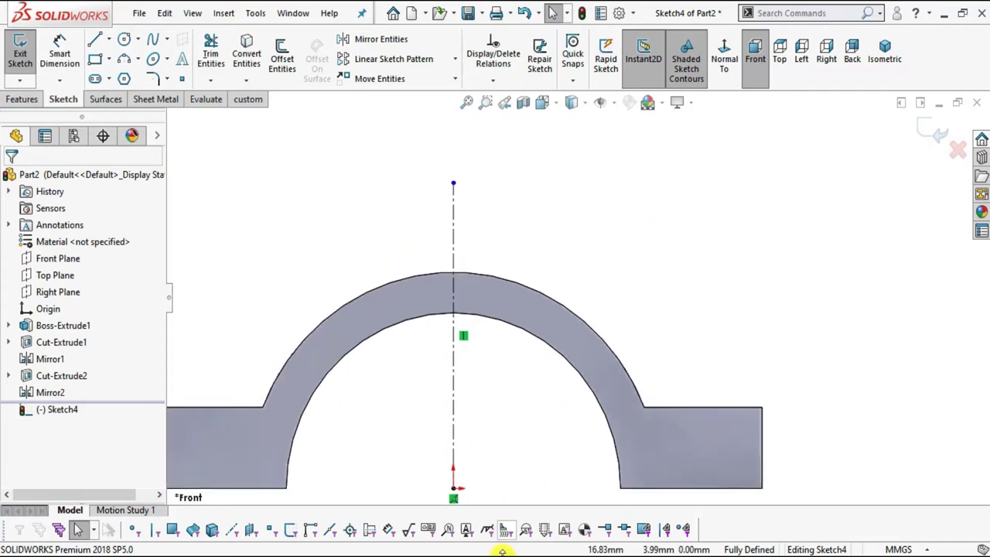
{"action": "left_click", "coordinate": [504, 551]}
{"action": "scroll", "coordinate": [503, 260], "scroll_direction": "down", "scroll_amount": 2}
{"action": "scroll", "coordinate": [507, 262], "scroll_direction": "up", "scroll_amount": 1}
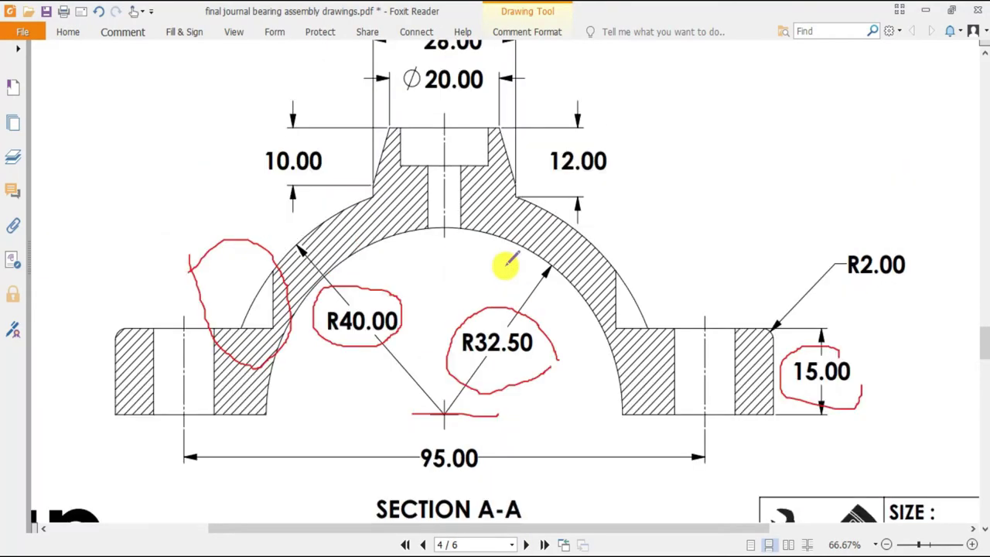
{"action": "scroll", "coordinate": [506, 261], "scroll_direction": "down", "scroll_amount": 1, "text": "ctrl"}
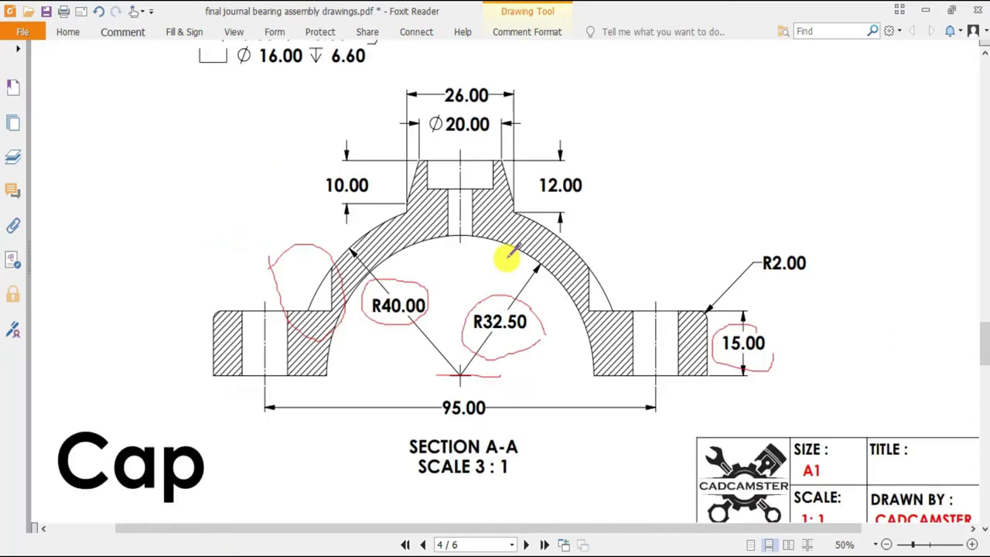
{"action": "scroll", "coordinate": [506, 263], "scroll_direction": "up", "scroll_amount": 4}
{"action": "scroll", "coordinate": [507, 263], "scroll_direction": "down", "scroll_amount": 4}
{"action": "scroll", "coordinate": [503, 262], "scroll_direction": "up", "scroll_amount": 1}
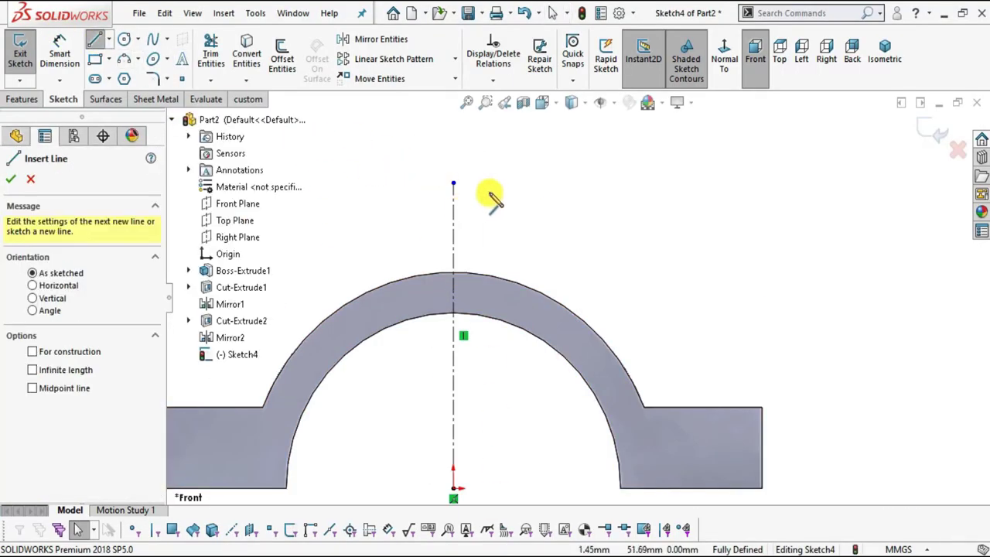
Step: Sketch the half profile of the boss: a horizontal top line from the centerline's upper end, a slanted edge, and a vertical line down to the arch
{"action": "scroll", "coordinate": [464, 199], "scroll_direction": "down", "scroll_amount": 3}
{"action": "left_click", "coordinate": [450, 189]}
{"action": "left_click", "coordinate": [518, 189]}
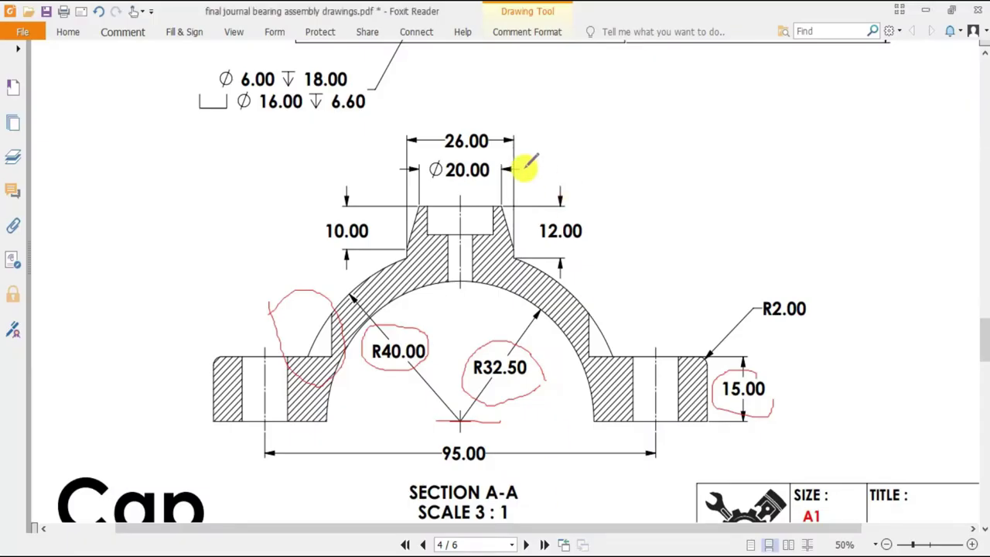
{"action": "key", "text": "alt+Tab"}
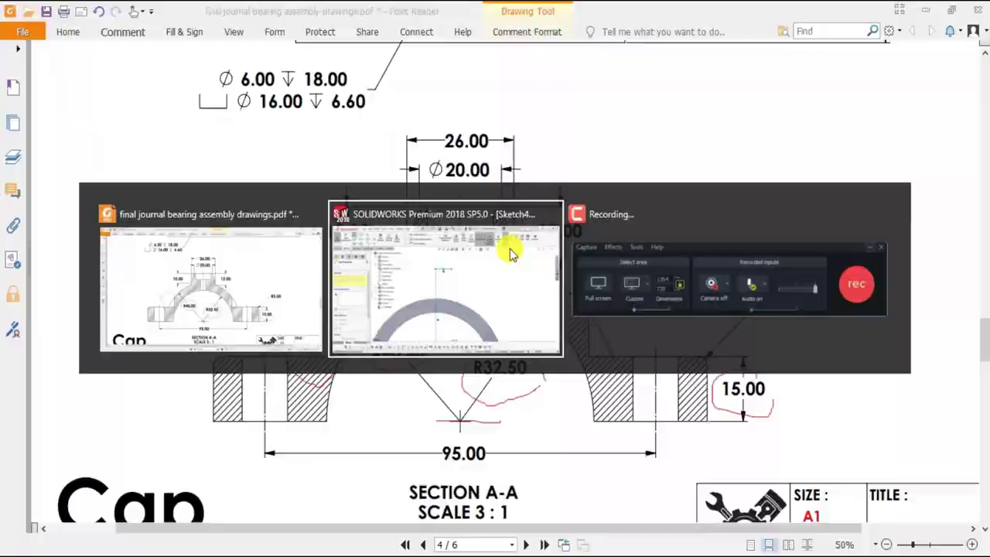
{"action": "left_click", "coordinate": [551, 274]}
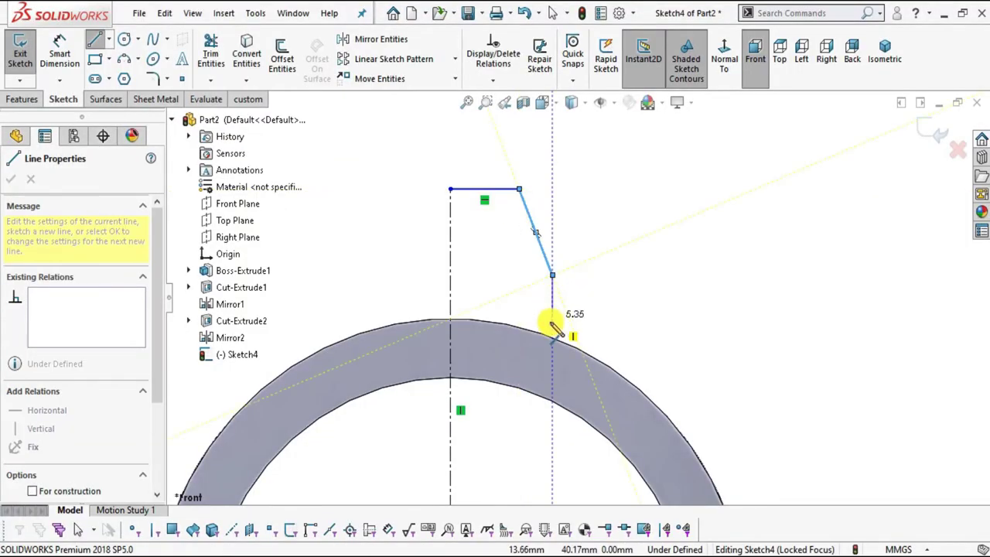
{"action": "left_click", "coordinate": [552, 331]}
{"action": "key", "text": "Escape"}
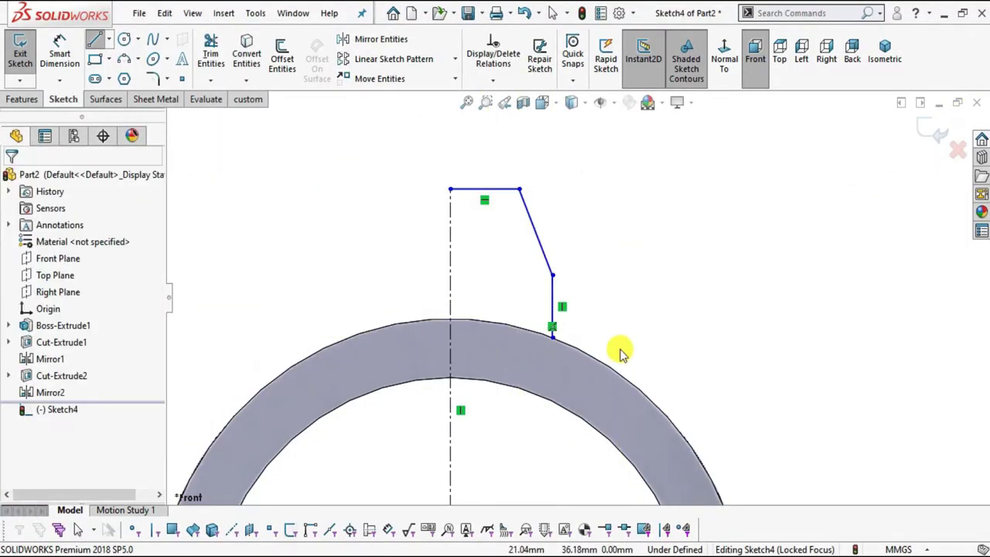
Step: Convert the outer R40 edge of the arch into a sketch entity of the boss sketch
{"action": "left_click", "coordinate": [538, 338]}
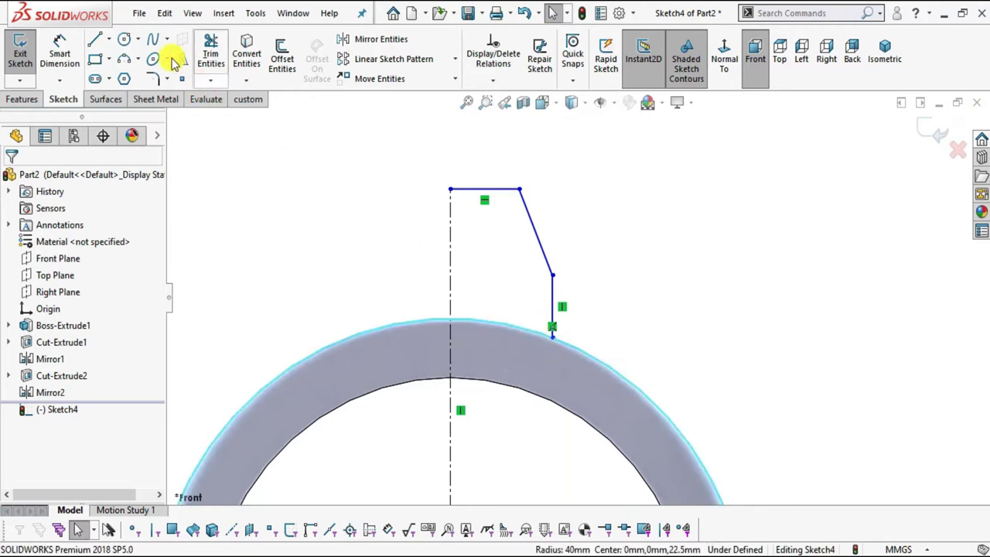
{"action": "left_click", "coordinate": [242, 48]}
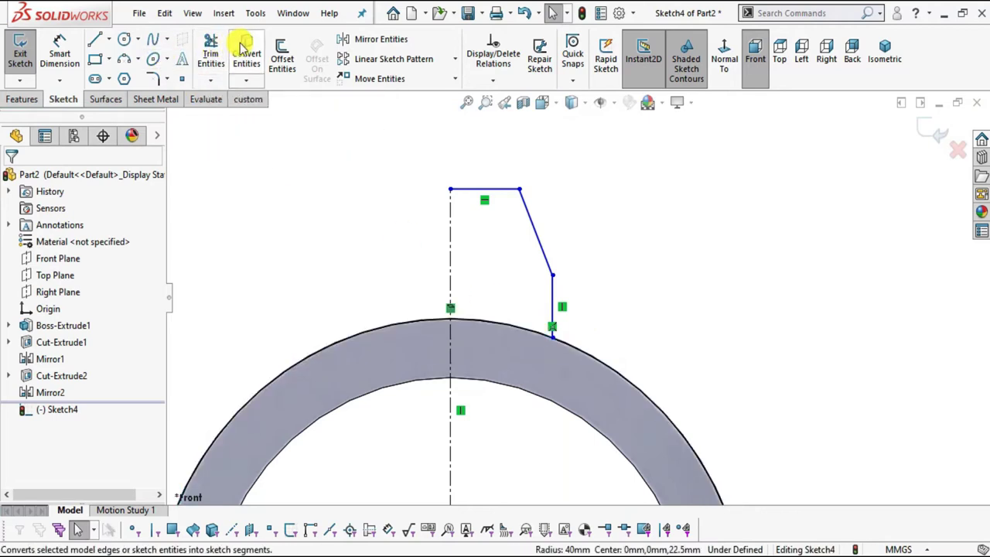
{"action": "scroll", "coordinate": [515, 305], "scroll_direction": "up", "scroll_amount": 2}
{"action": "scroll", "coordinate": [537, 294], "scroll_direction": "down", "scroll_amount": 2}
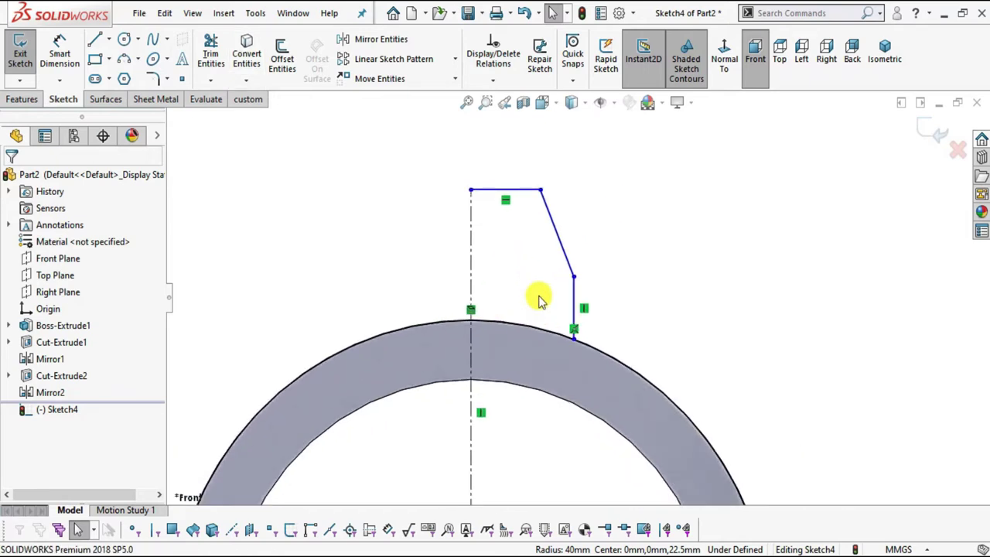
Step: Check the boss widths in the drawing PDF and dimension the short vertical line 13 mm from the centerline
{"action": "left_click", "coordinate": [512, 553]}
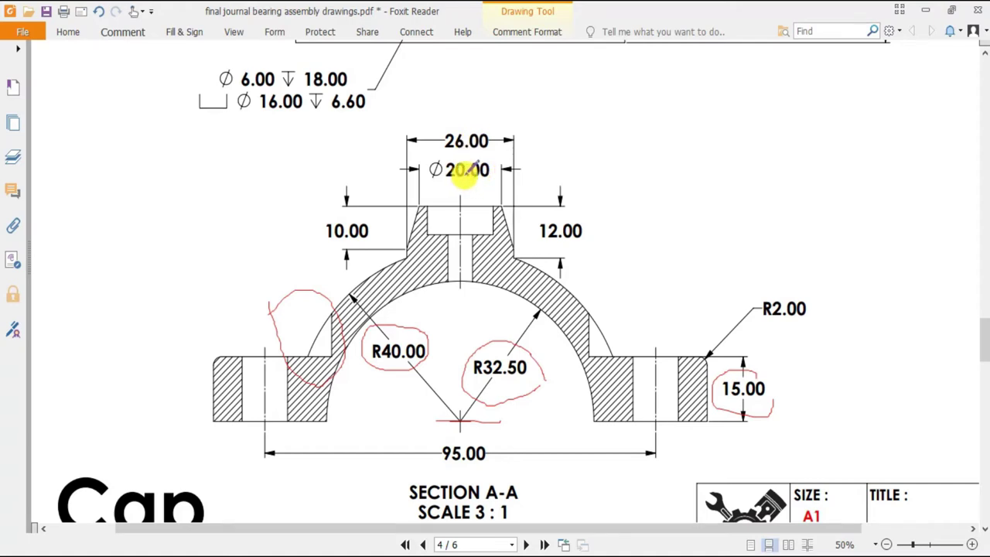
{"action": "left_click", "coordinate": [467, 553]}
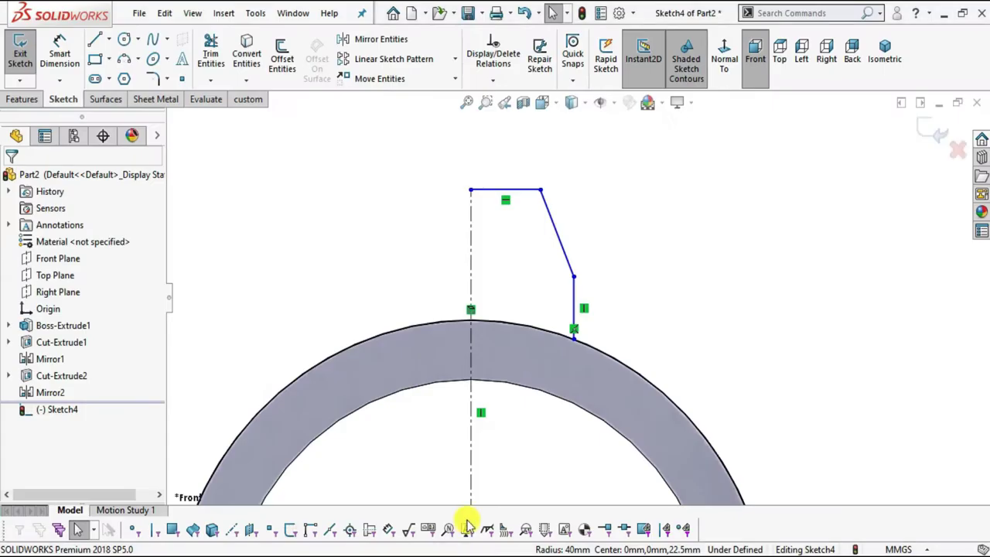
{"action": "left_click", "coordinate": [59, 47]}
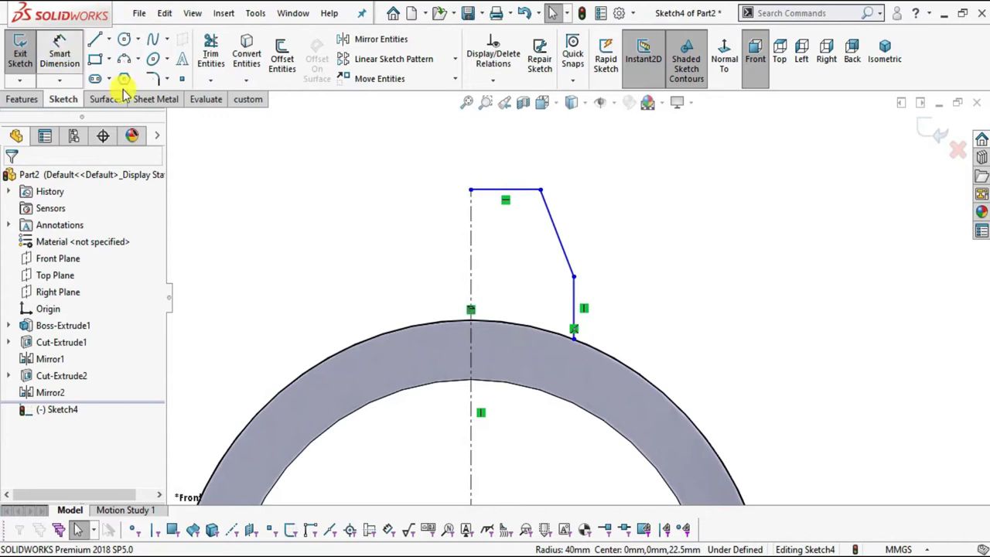
{"action": "left_click", "coordinate": [574, 305]}
{"action": "left_click", "coordinate": [472, 283]}
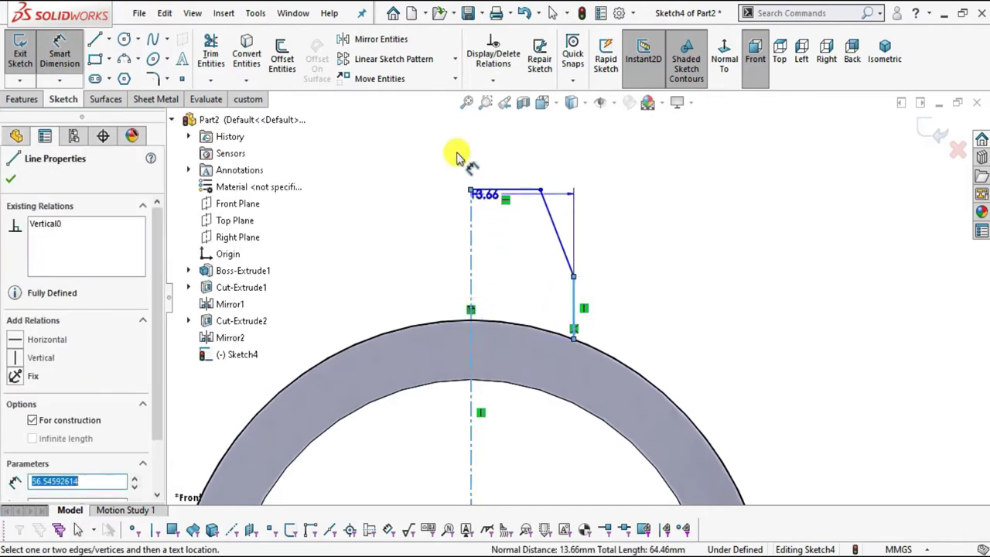
{"action": "left_click", "coordinate": [514, 155]}
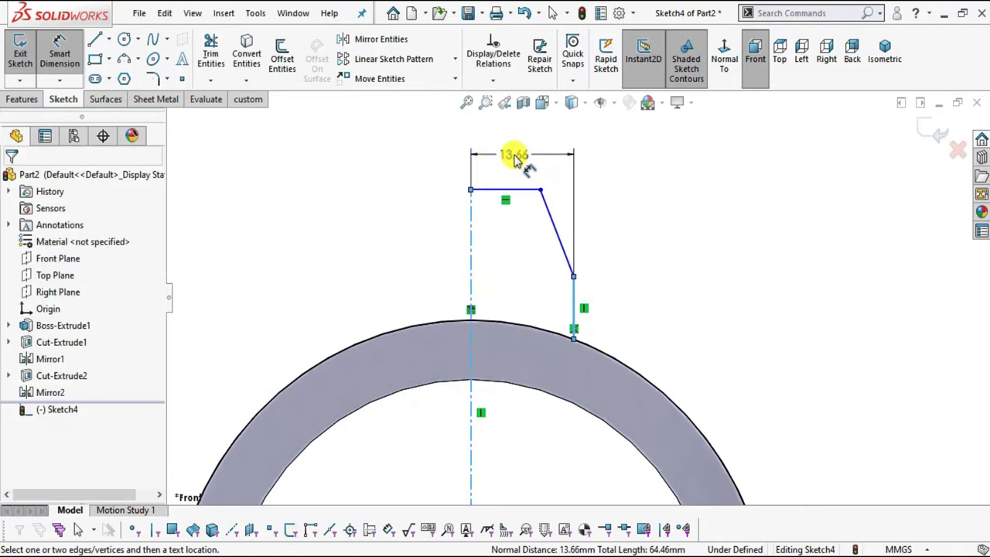
{"action": "type", "text": "13"}
{"action": "key", "text": "Return"}
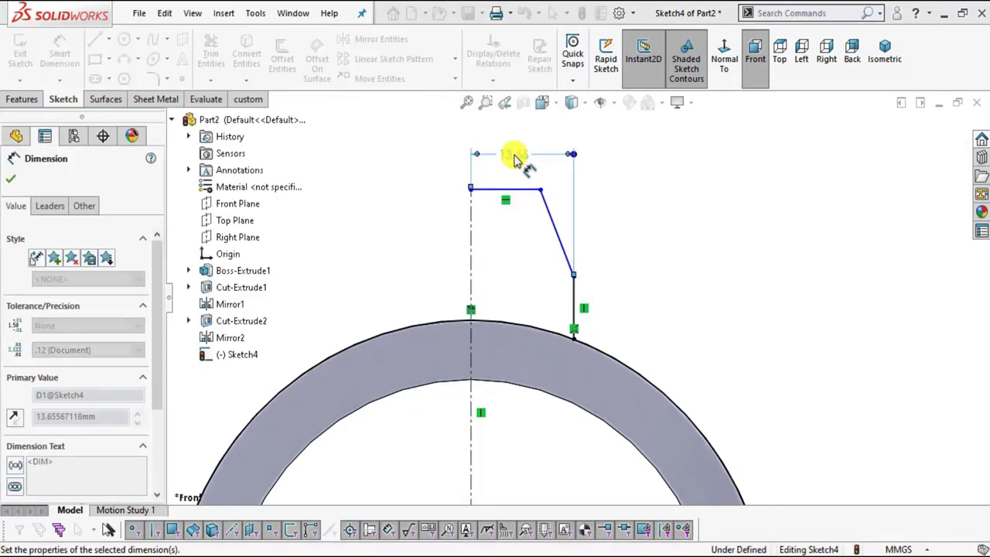
{"action": "left_click", "coordinate": [623, 206]}
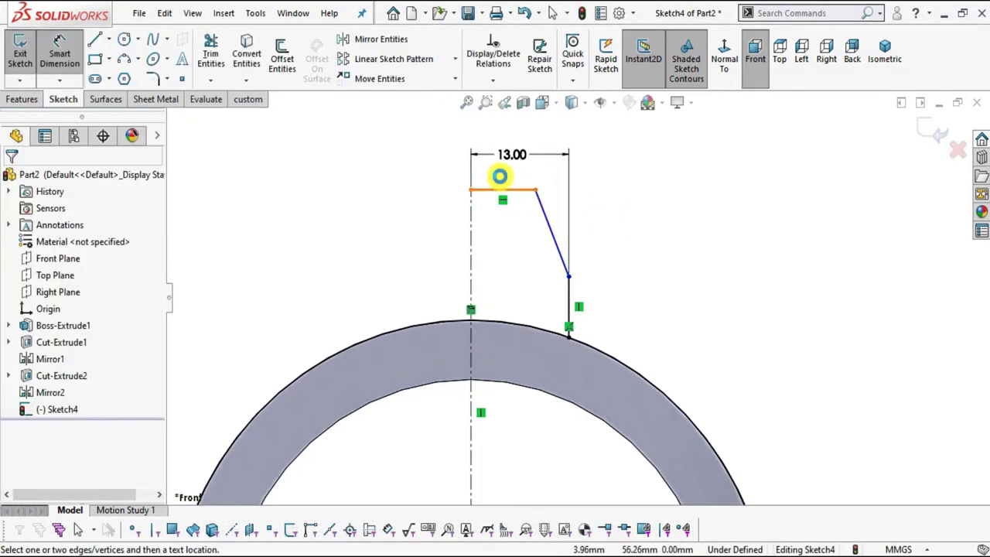
Step: Dimension the top line of the boss profile to 10 mm and circle the 20.00 diameter in the drawing PDF
{"action": "left_click", "coordinate": [499, 178]}
{"action": "left_click", "coordinate": [499, 170]}
{"action": "type", "text": "1"}
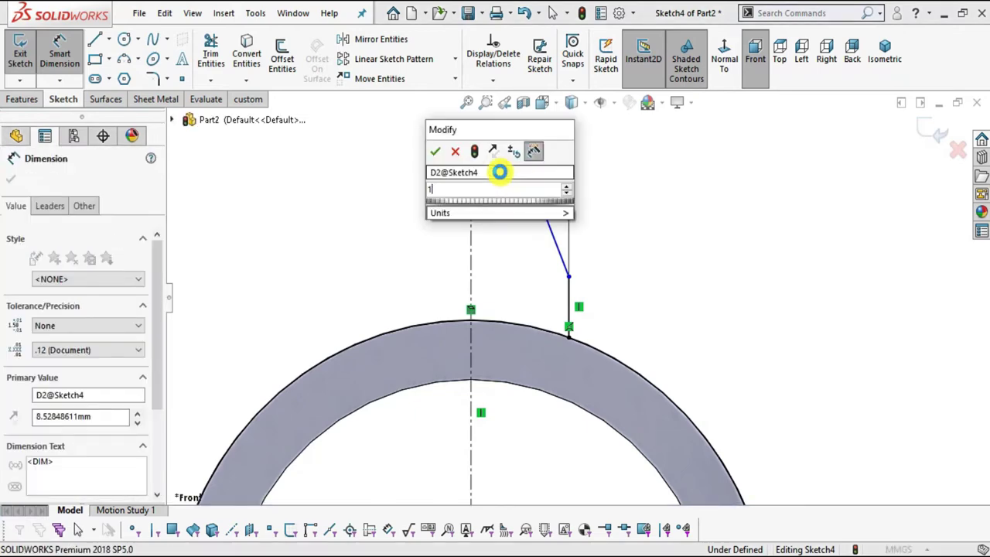
{"action": "type", "text": "3"}
{"action": "key", "text": "Return"}
{"action": "key", "text": "alt+Tab"}
{"action": "mouse_move", "coordinate": [421, 179]}
{"action": "left_mouse_down"}
{"action": "mouse_move", "coordinate": [471, 190]}
{"action": "mouse_move", "coordinate": [501, 167]}
{"action": "mouse_move", "coordinate": [421, 178]}
{"action": "left_mouse_up"}
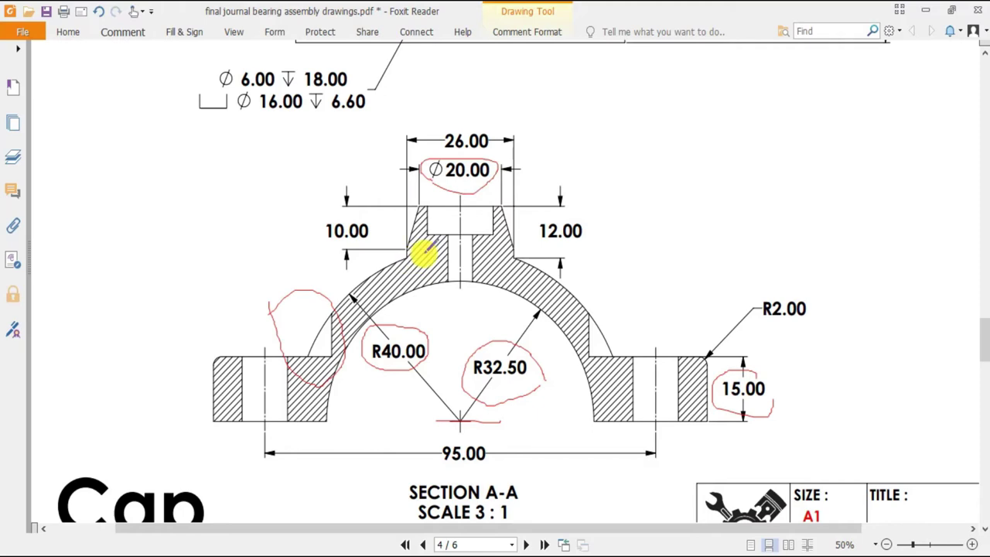
Step: Check the boss heights in the PDF and set the vertical height of the slanted edge to 10 mm
{"action": "scroll", "coordinate": [500, 241], "scroll_direction": "up", "scroll_amount": 1, "text": "ctrl"}
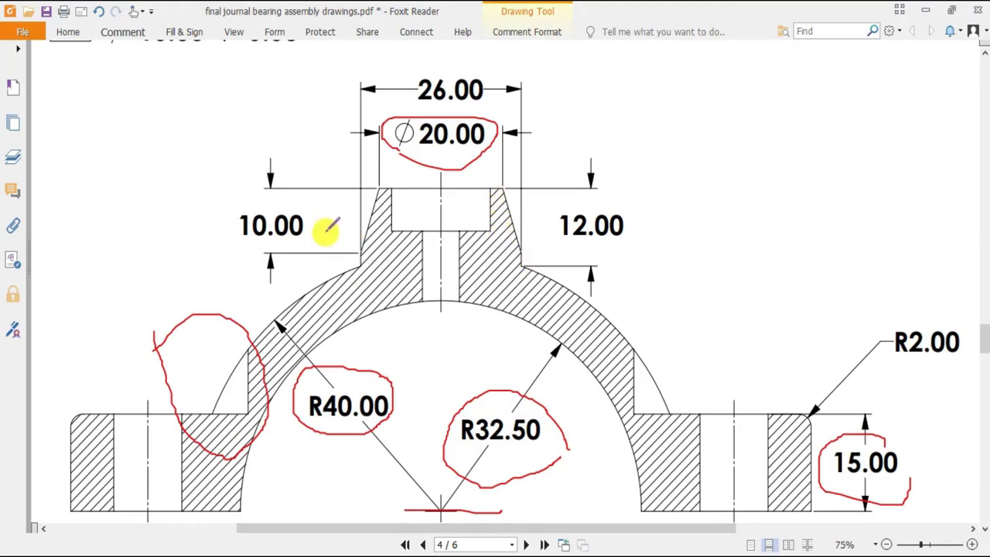
{"action": "key", "text": "alt+Tab"}
{"action": "left_click", "coordinate": [553, 223]}
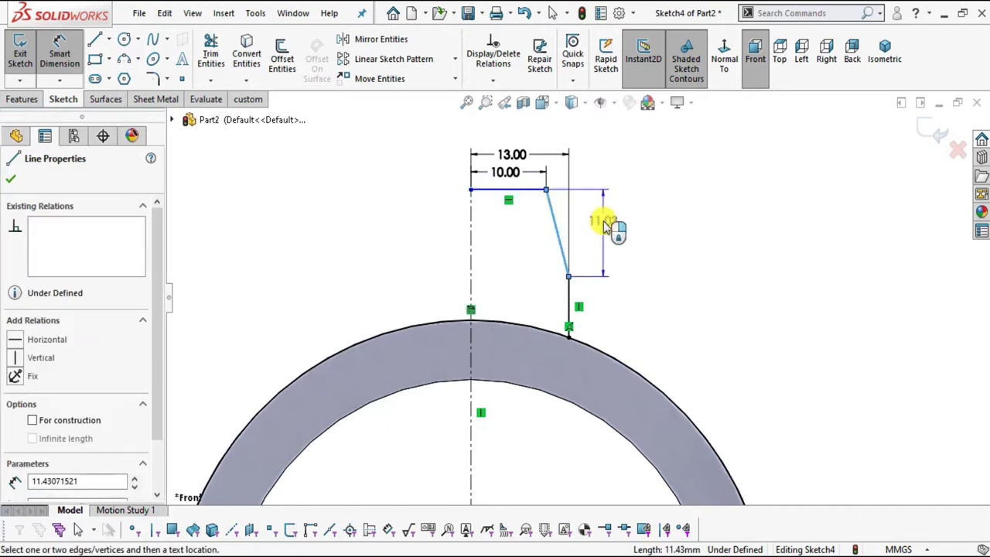
{"action": "left_click", "coordinate": [608, 232]}
{"action": "type", "text": "10"}
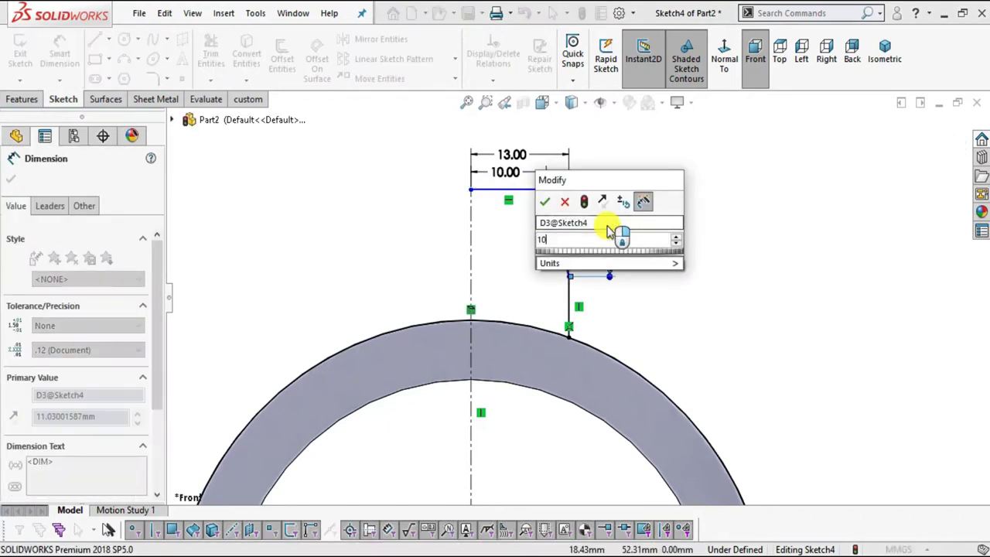
{"action": "key", "text": "Return"}
Step: Dimension the height from the top line to the profile's endpoint on the arch as 12 mm, checking it against the PDF
{"action": "left_click", "coordinate": [518, 190]}
{"action": "left_click", "coordinate": [570, 341]}
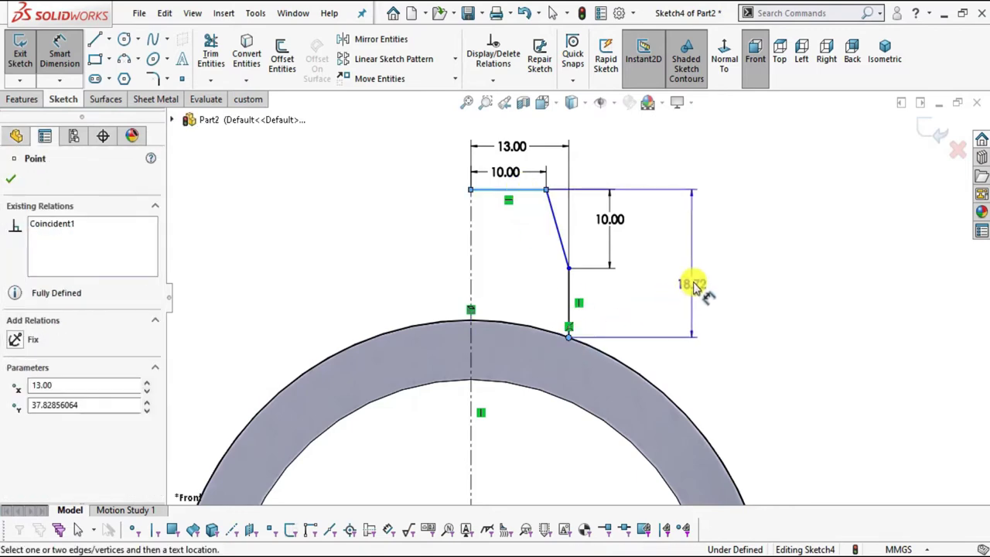
{"action": "key", "text": "alt+Tab"}
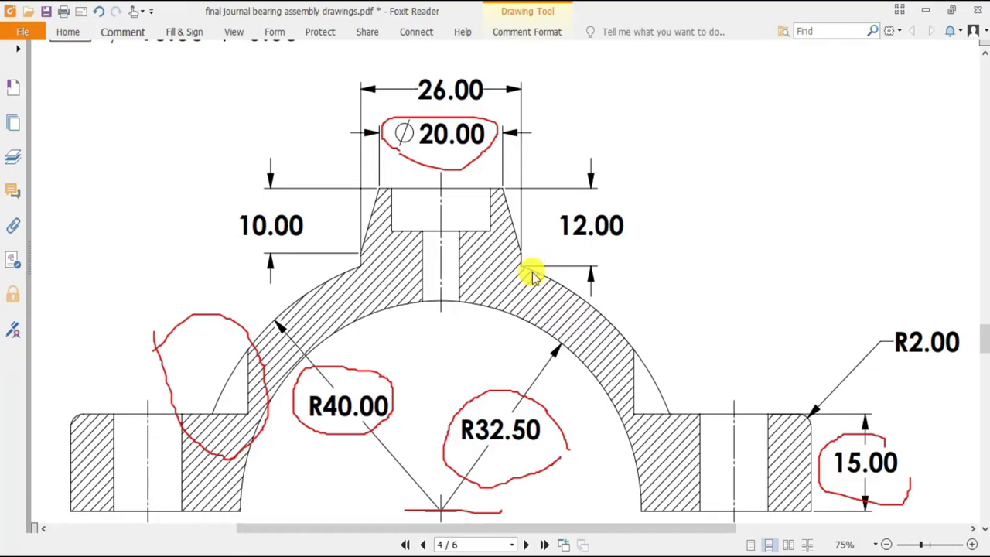
{"action": "key", "text": "alt+Tab"}
{"action": "left_click", "coordinate": [662, 260]}
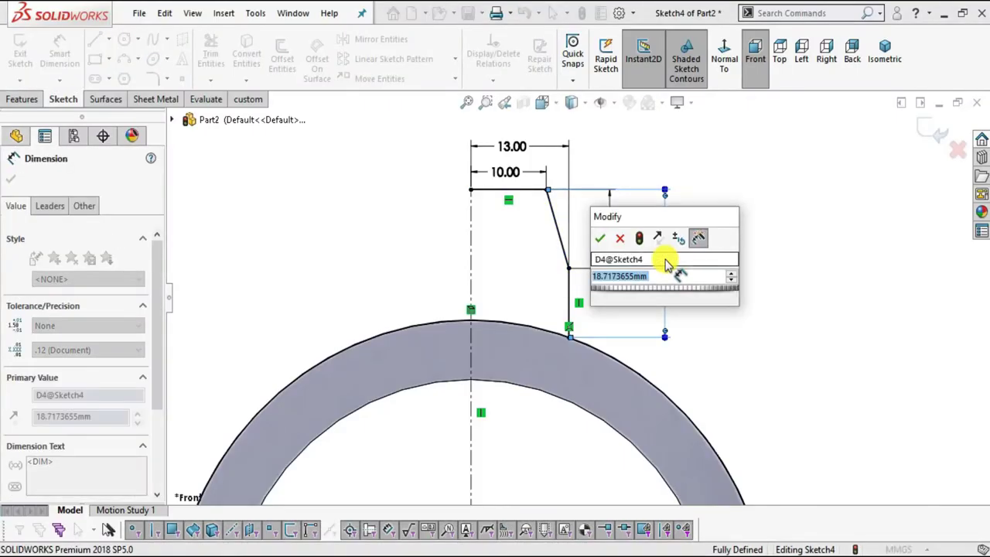
{"action": "type", "text": "12"}
{"action": "key", "text": "Return"}
{"action": "key", "text": "Escape"}
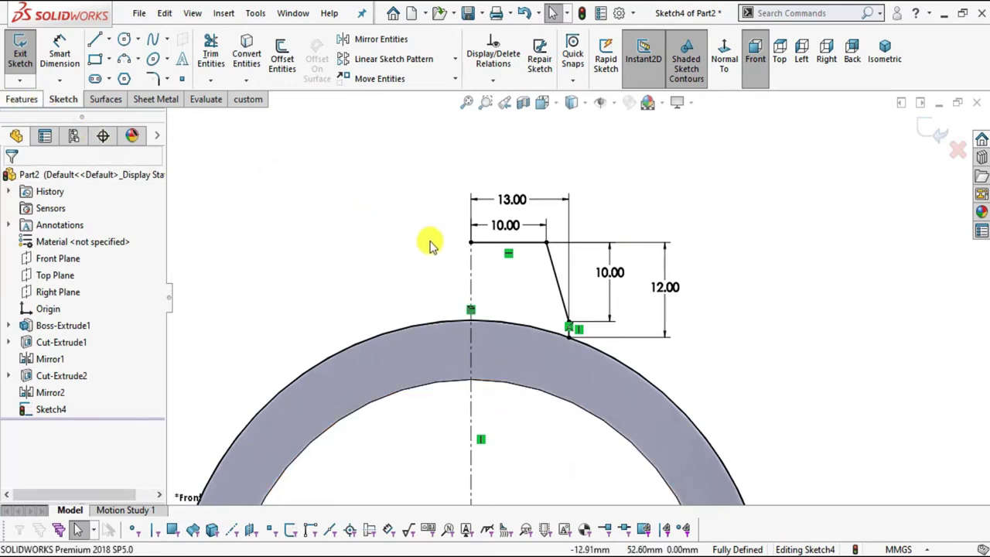
Step: Close the boss profile with a vertical line along the centerline from the top line to the crown of the arch
{"action": "left_click", "coordinate": [93, 41]}
{"action": "left_click", "coordinate": [470, 242]}
{"action": "left_click", "coordinate": [471, 319]}
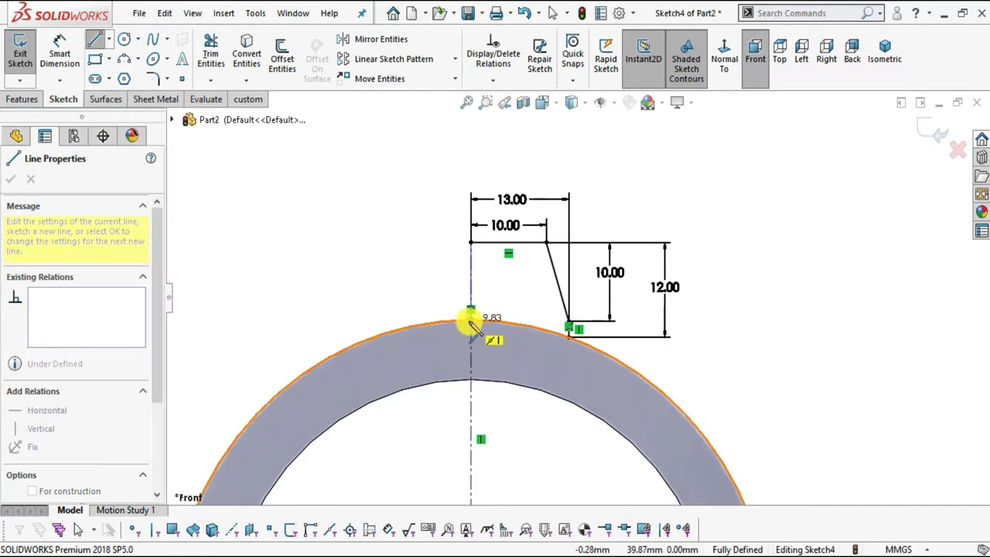
{"action": "key", "text": "Escape"}
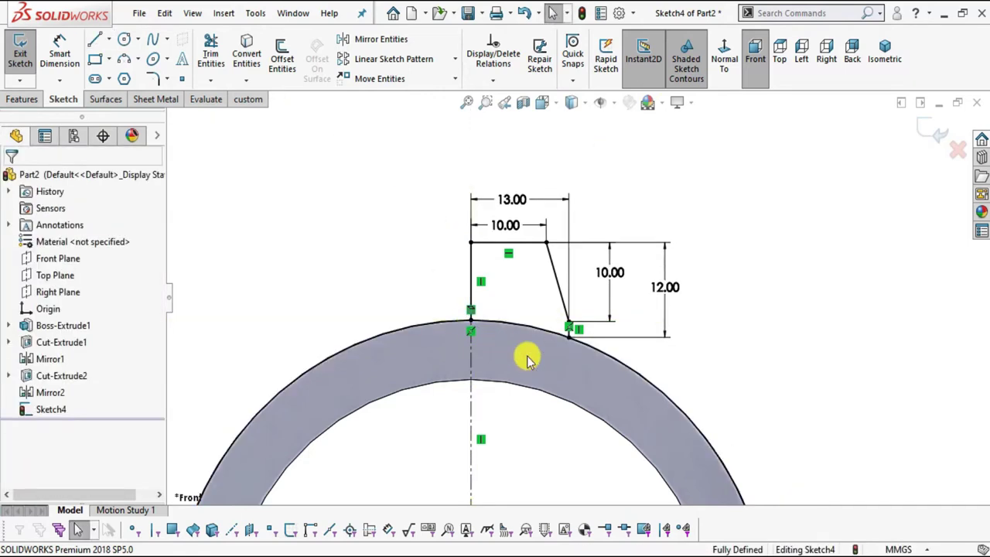
Step: Try to revolve the closed boss profile region 360 degrees about the centerline as a 10 mm one-direction thin feature
{"action": "left_click", "coordinate": [16, 100]}
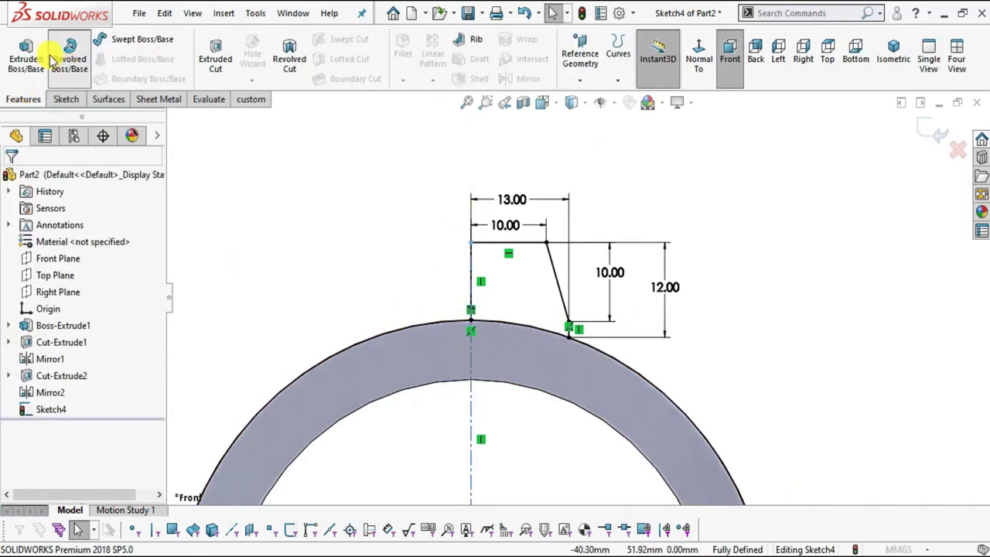
{"action": "left_click", "coordinate": [51, 59]}
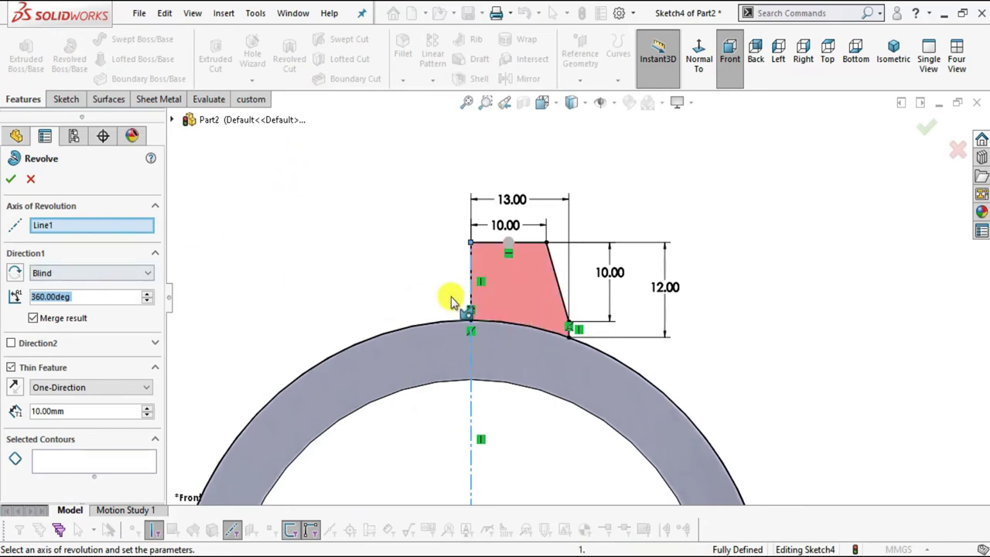
{"action": "left_click", "coordinate": [108, 460]}
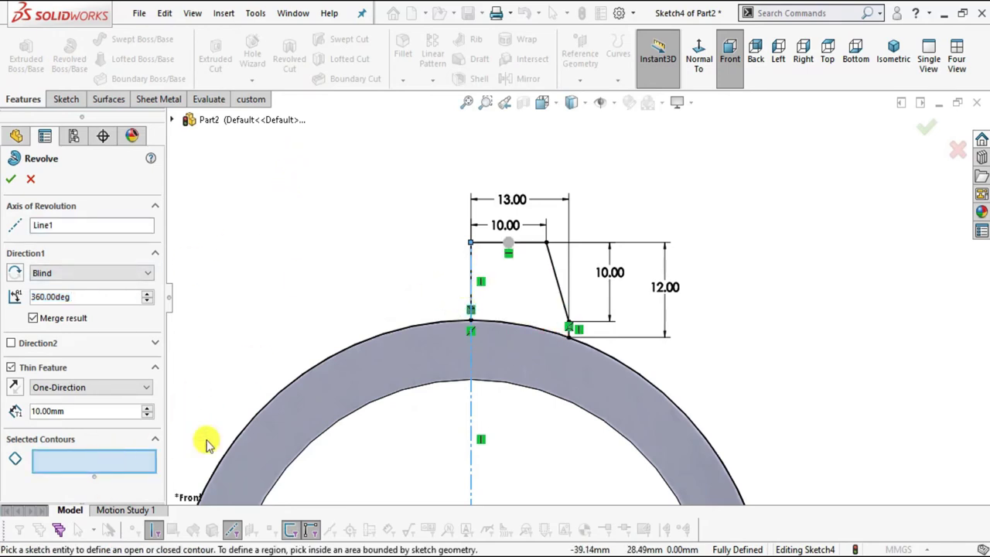
{"action": "left_click", "coordinate": [527, 305]}
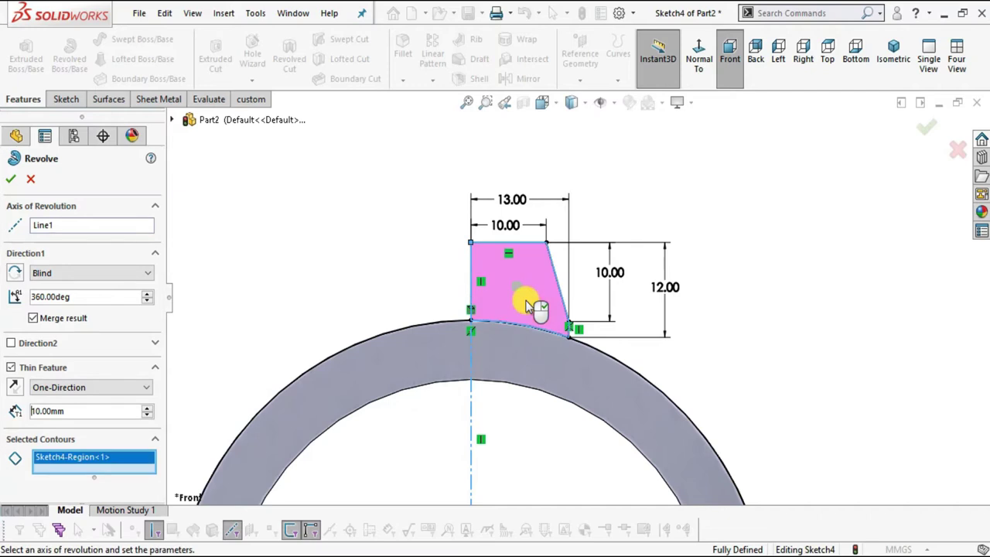
{"action": "scroll", "coordinate": [533, 328], "scroll_direction": "down", "scroll_amount": 3}
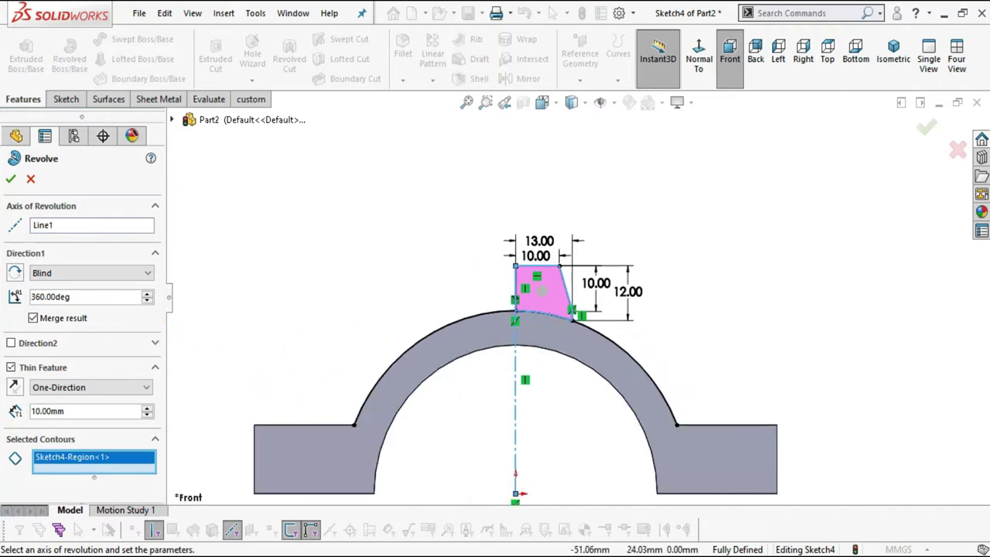
{"action": "left_click", "coordinate": [12, 181]}
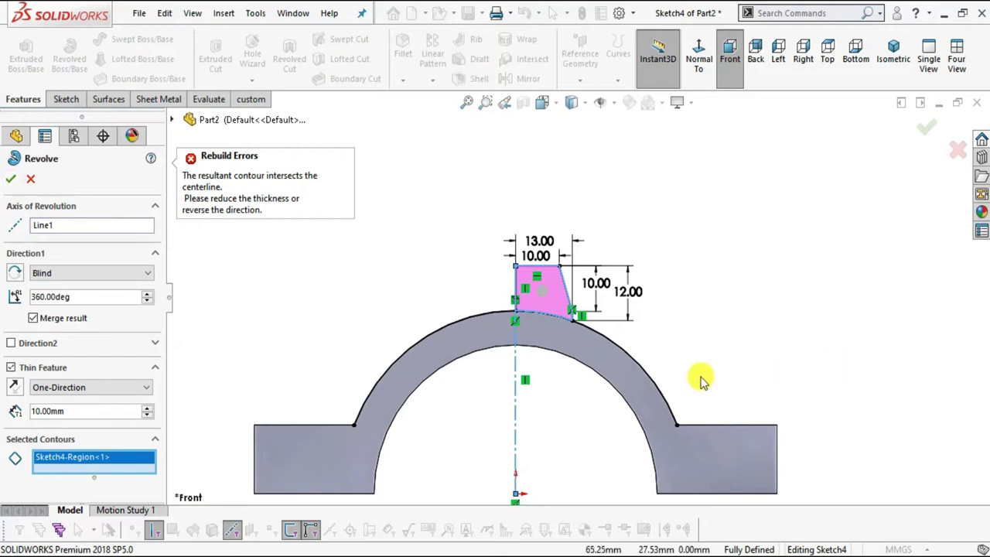
{"action": "left_click", "coordinate": [578, 315]}
Step: Delete the vertical profile line that overlaps the centerline in the boss sketch
{"action": "scroll", "coordinate": [556, 335], "scroll_direction": "up", "scroll_amount": 5}
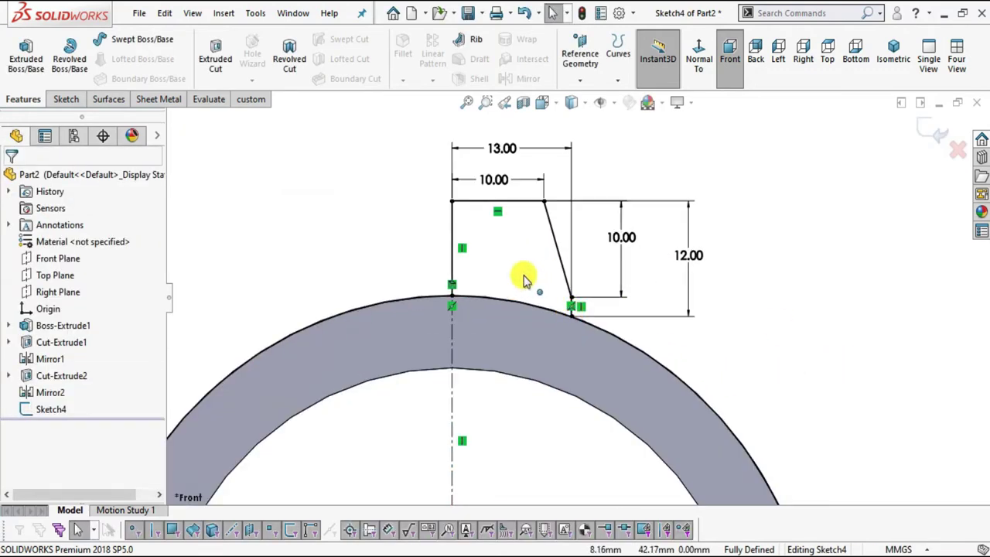
{"action": "left_click", "coordinate": [405, 232]}
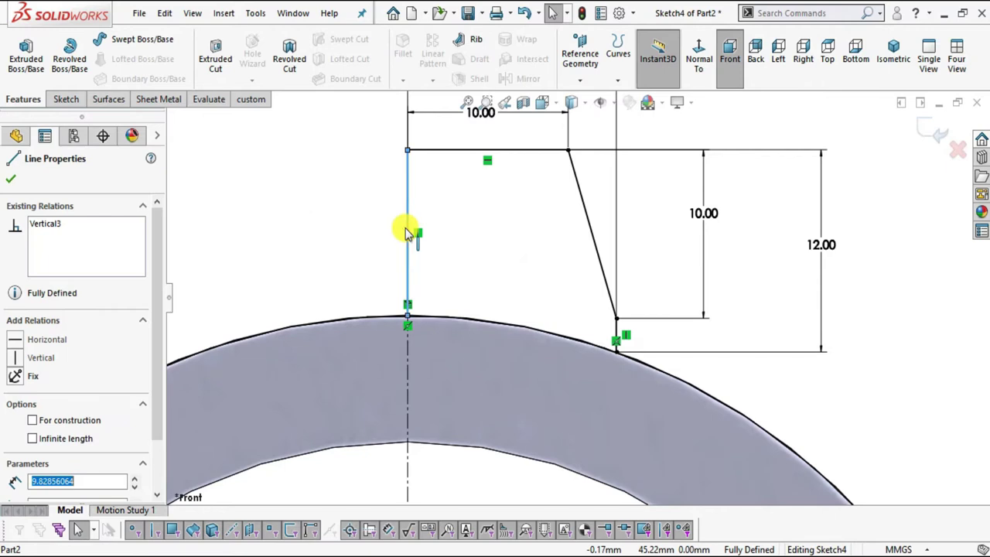
{"action": "right_click", "coordinate": [405, 229]}
{"action": "left_click", "coordinate": [438, 441]}
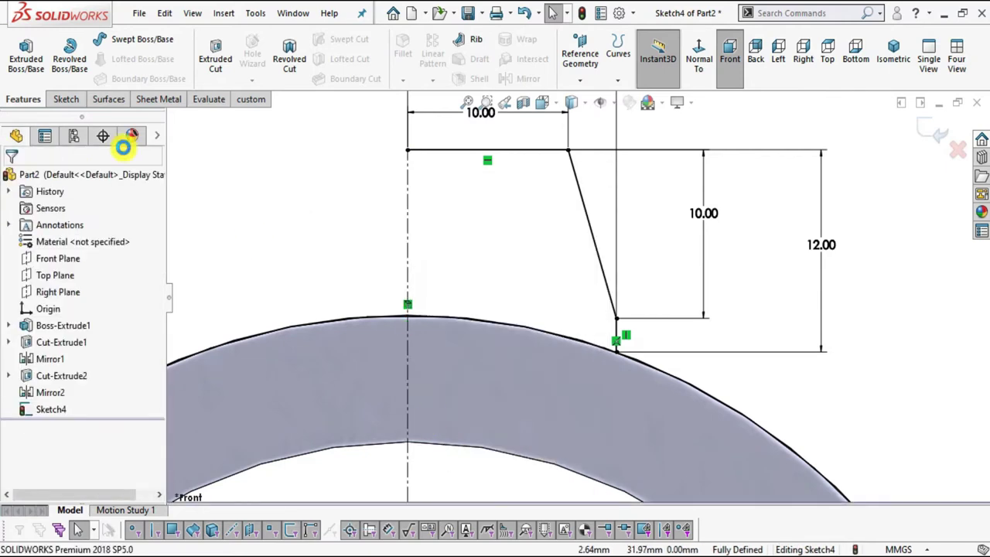
Step: Try to revolve the boss region again about the centerline with the 10 mm thin feature still enabled
{"action": "left_click", "coordinate": [70, 62]}
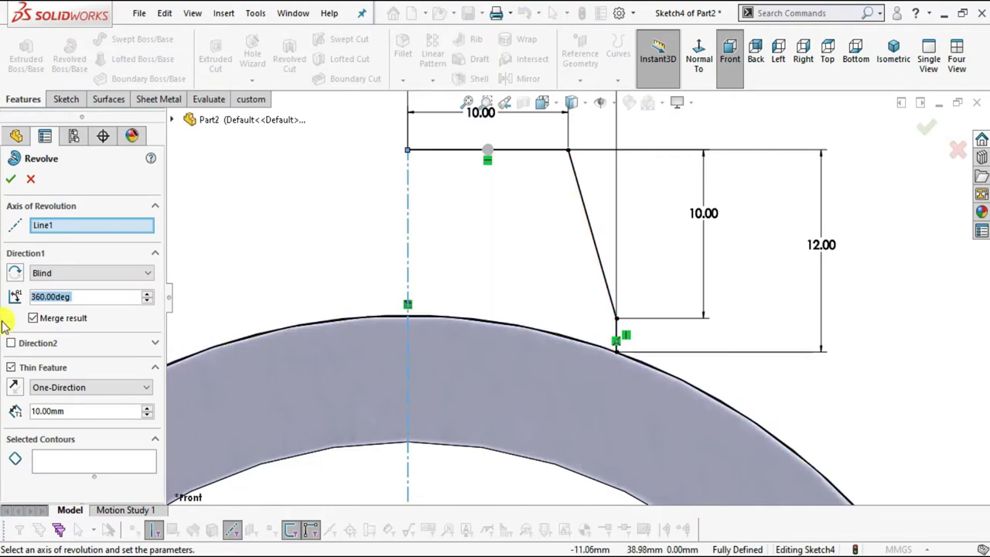
{"action": "left_click", "coordinate": [77, 462]}
{"action": "left_click", "coordinate": [523, 270]}
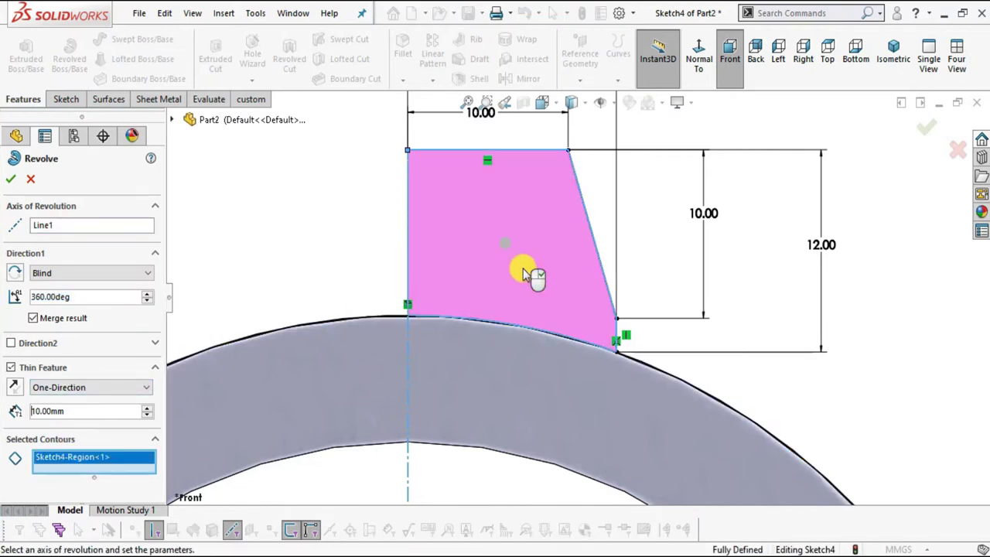
{"action": "left_click", "coordinate": [13, 182]}
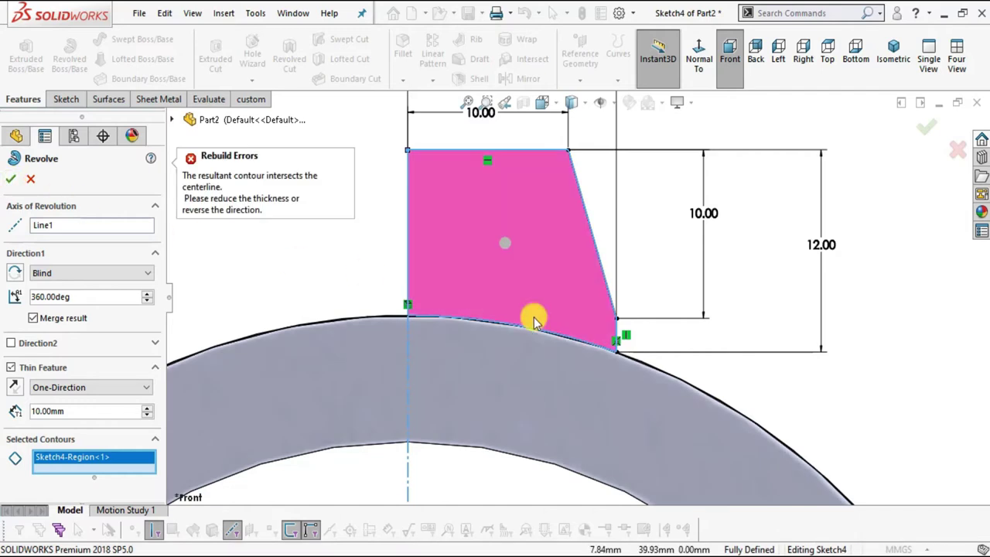
{"action": "key", "text": "Escape"}
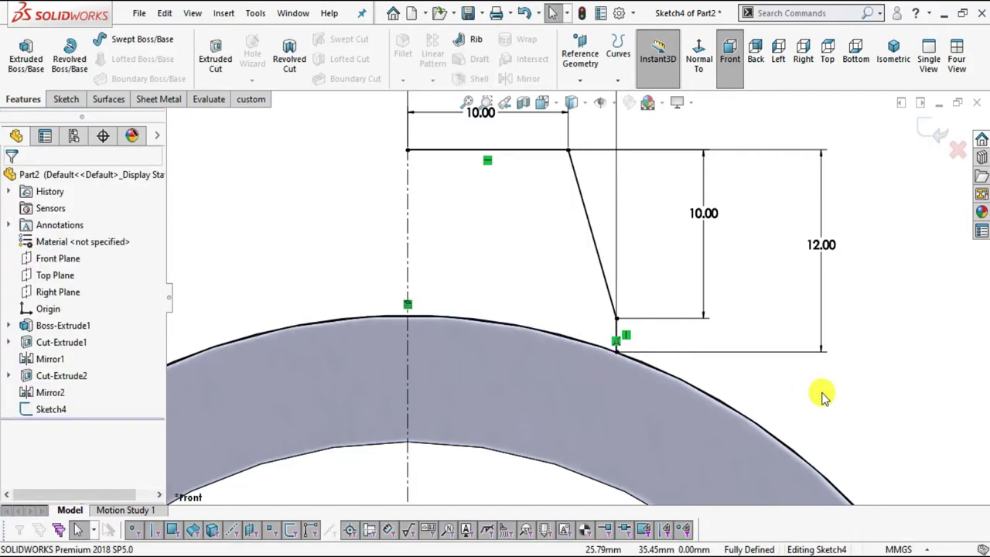
Step: Revolve the boss region 360 degrees about the centerline as a merged solid with the thin feature disabled
{"action": "key", "text": "Return"}
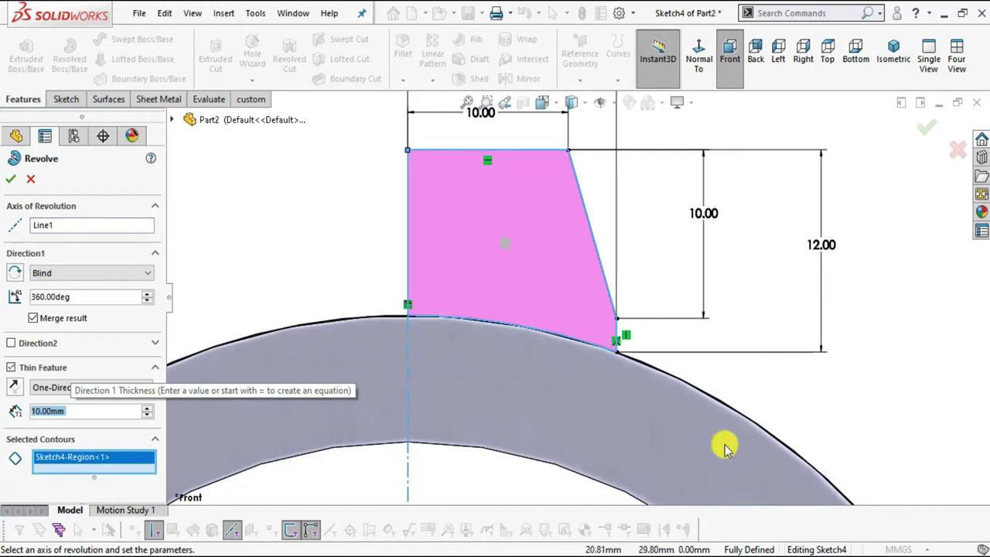
{"action": "left_click", "coordinate": [11, 372]}
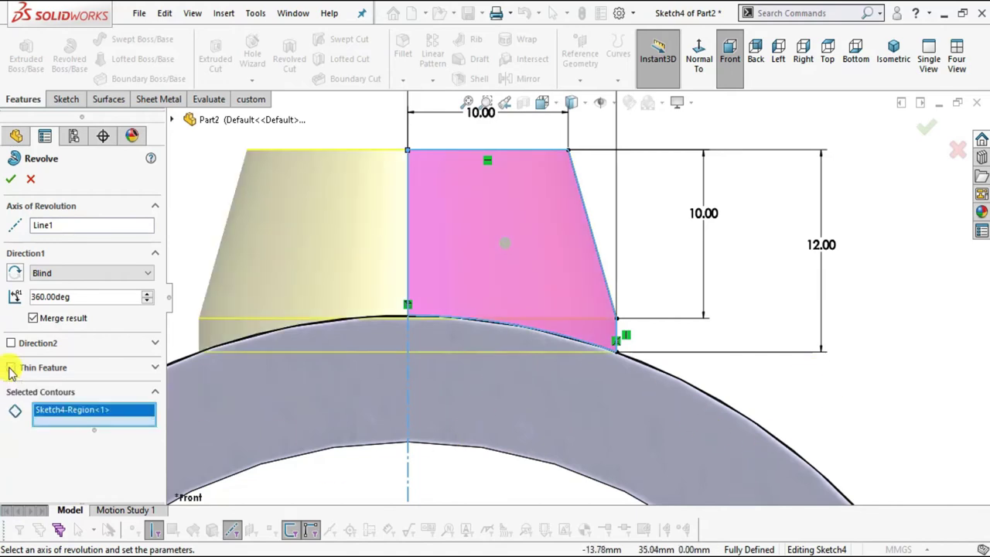
{"action": "scroll", "coordinate": [469, 267], "scroll_direction": "up", "scroll_amount": 3}
{"action": "mouse_move", "coordinate": [575, 338]}
{"action": "middle_mouse_down"}
{"action": "mouse_move", "coordinate": [581, 413]}
{"action": "mouse_move", "coordinate": [580, 371]}
{"action": "mouse_move", "coordinate": [563, 431]}
{"action": "middle_mouse_up"}
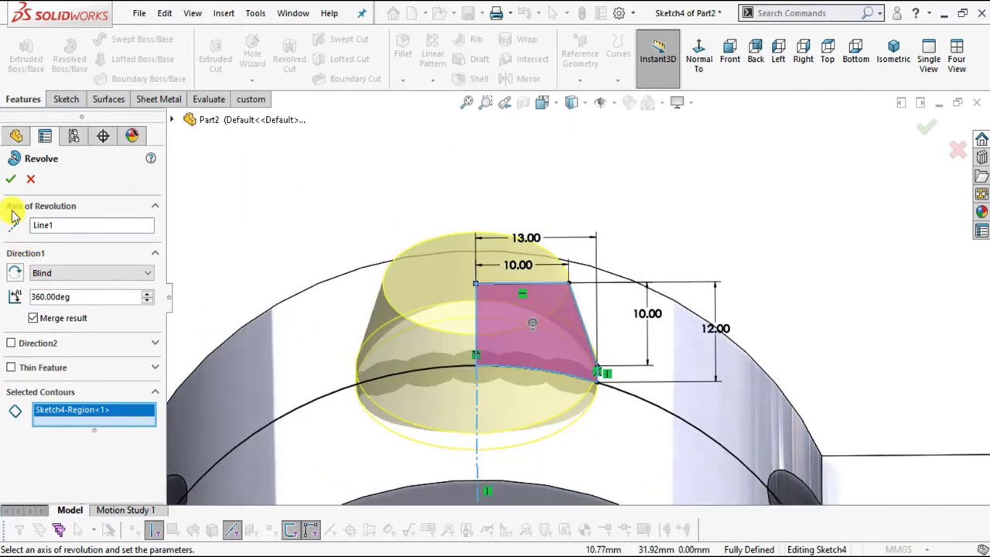
{"action": "left_click", "coordinate": [6, 179]}
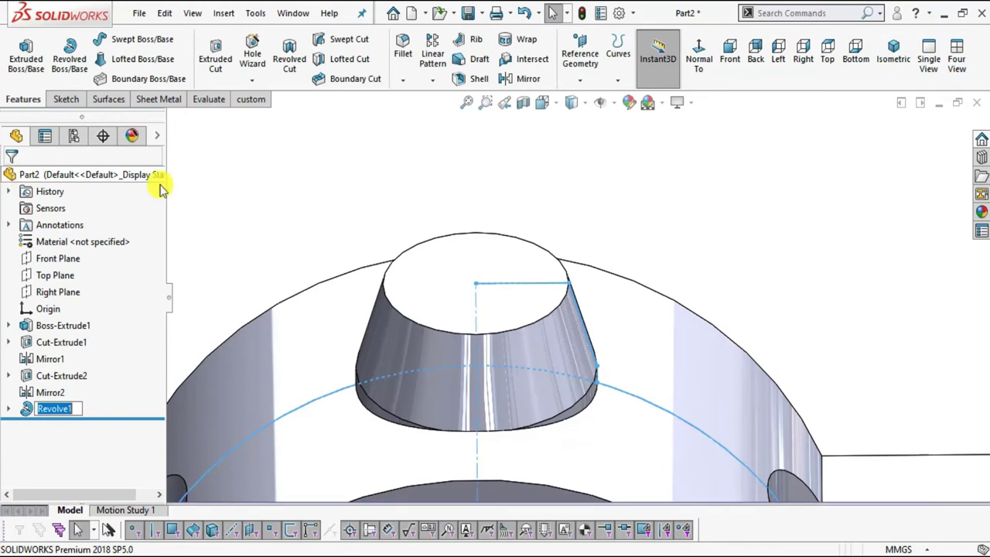
Step: Select the boss's flat top face, then switch to the drawing PDF in Foxit Reader and circle the central counterbored hole callout
{"action": "scroll", "coordinate": [353, 212], "scroll_direction": "up", "scroll_amount": 3}
{"action": "mouse_move", "coordinate": [534, 413]}
{"action": "middle_mouse_down"}
{"action": "mouse_move", "coordinate": [592, 436]}
{"action": "mouse_move", "coordinate": [607, 414]}
{"action": "mouse_move", "coordinate": [596, 375]}
{"action": "middle_mouse_up"}
{"action": "scroll", "coordinate": [490, 215], "scroll_direction": "down", "scroll_amount": 3}
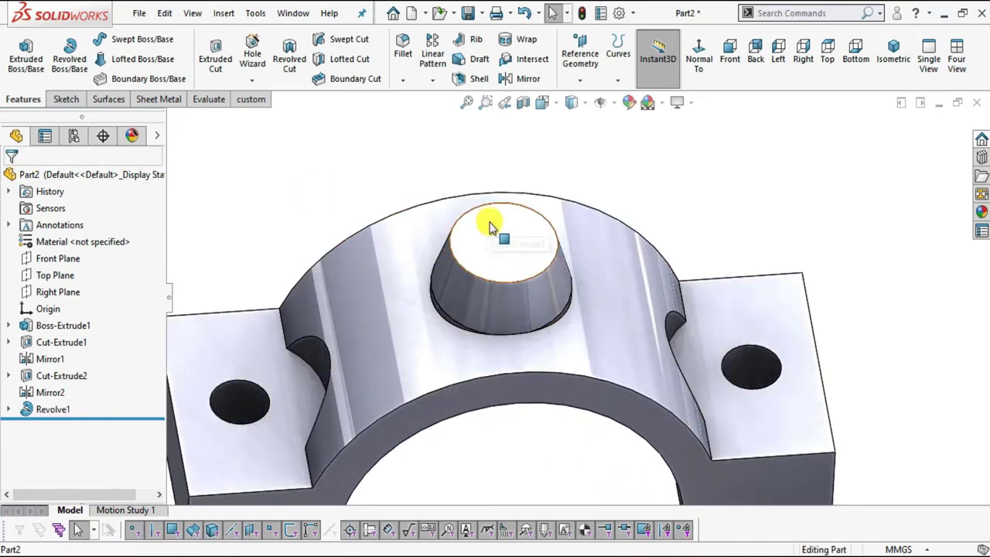
{"action": "left_click", "coordinate": [497, 222]}
{"action": "key", "text": "alt+Tab"}
{"action": "scroll", "coordinate": [363, 324], "scroll_direction": "down", "scroll_amount": 3}
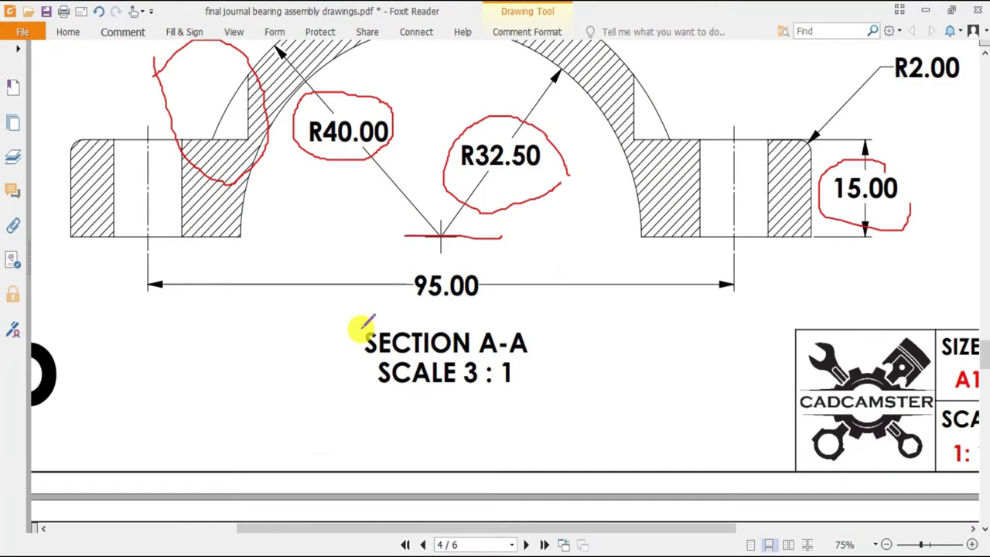
{"action": "scroll", "coordinate": [391, 337], "scroll_direction": "down", "scroll_amount": 3, "text": "ctrl"}
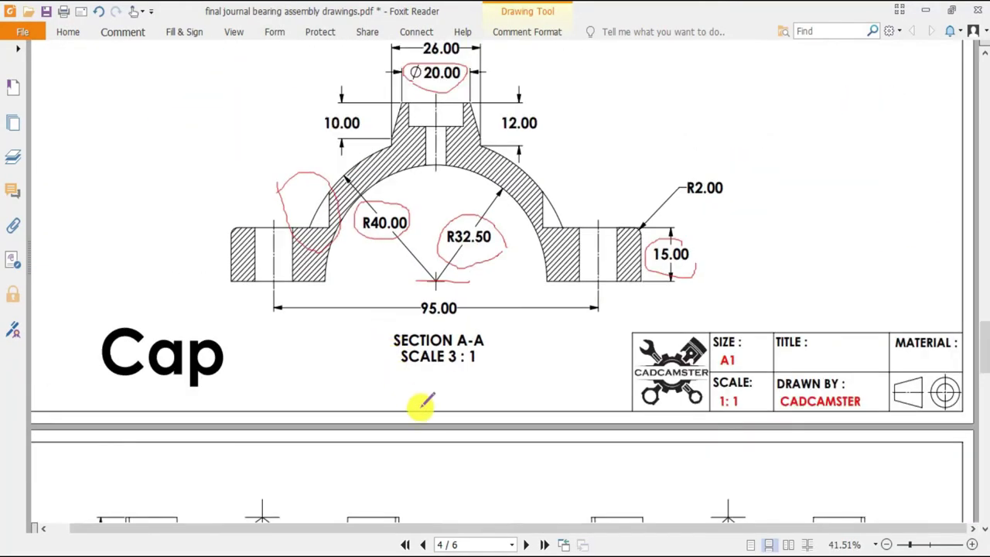
{"action": "scroll", "coordinate": [418, 402], "scroll_direction": "up", "scroll_amount": 5}
{"action": "scroll", "coordinate": [286, 348], "scroll_direction": "up", "scroll_amount": 3, "text": "ctrl"}
{"action": "mouse_move", "coordinate": [294, 381]}
{"action": "left_mouse_down"}
{"action": "mouse_move", "coordinate": [425, 343]}
{"action": "mouse_move", "coordinate": [439, 315]}
{"action": "mouse_move", "coordinate": [373, 276]}
{"action": "mouse_move", "coordinate": [328, 265]}
{"action": "mouse_move", "coordinate": [174, 295]}
{"action": "mouse_move", "coordinate": [165, 372]}
{"action": "mouse_move", "coordinate": [304, 415]}
{"action": "left_mouse_up"}
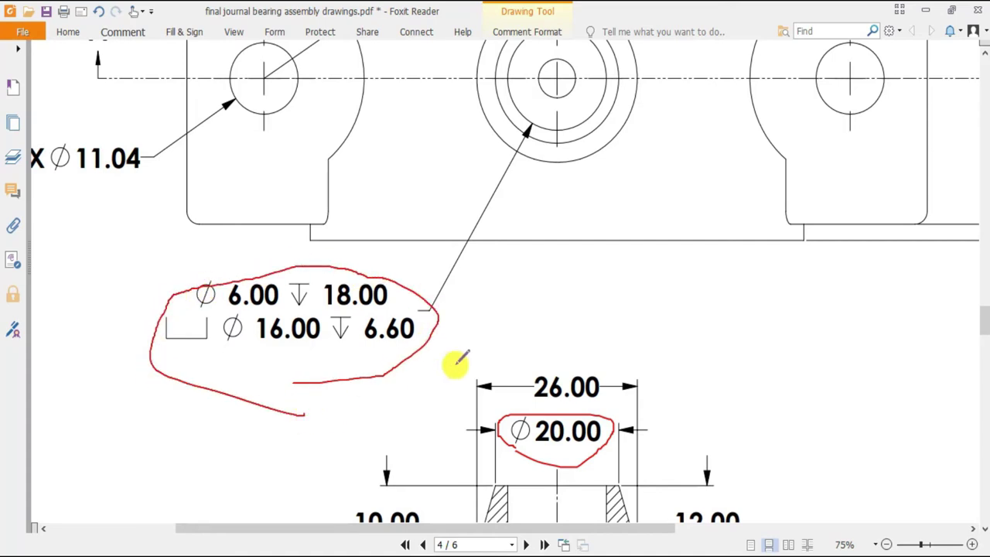
{"action": "scroll", "coordinate": [404, 250], "scroll_direction": "up", "scroll_amount": 1}
{"action": "scroll", "coordinate": [545, 344], "scroll_direction": "down", "scroll_amount": 2}
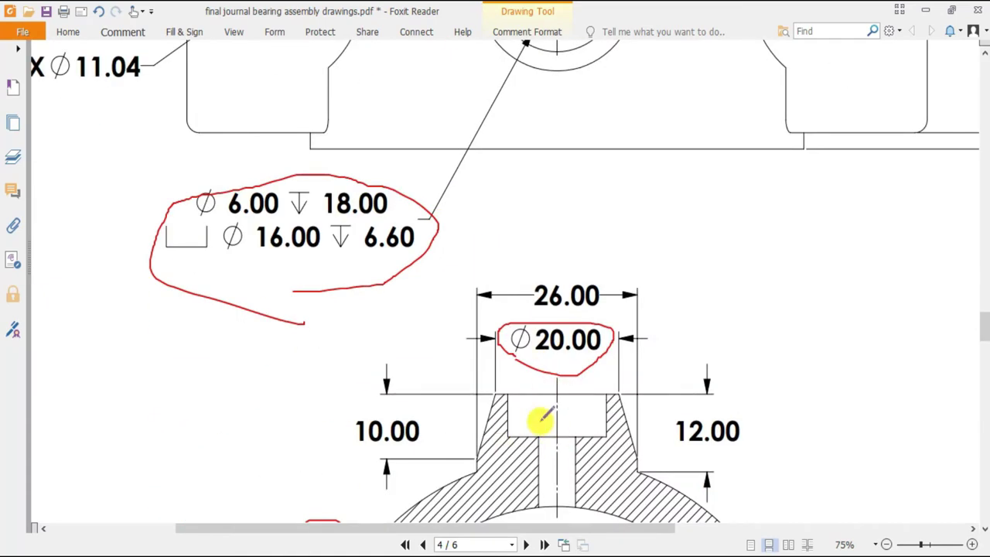
{"action": "scroll", "coordinate": [488, 415], "scroll_direction": "up", "scroll_amount": 1}
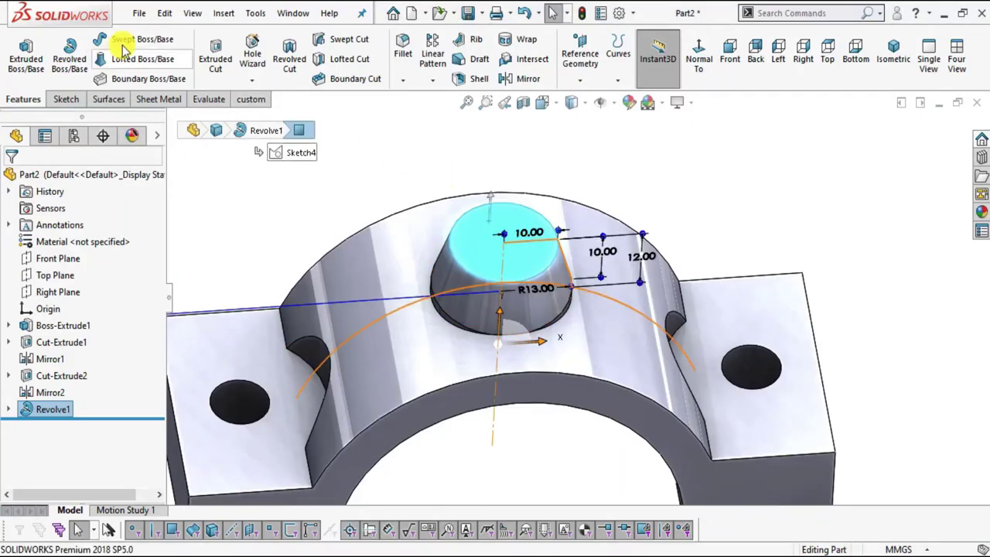
Step: Back in SOLIDWORKS, start a Hole Wizard legacy hole and set its type to Counterbored
{"action": "left_click", "coordinate": [252, 54]}
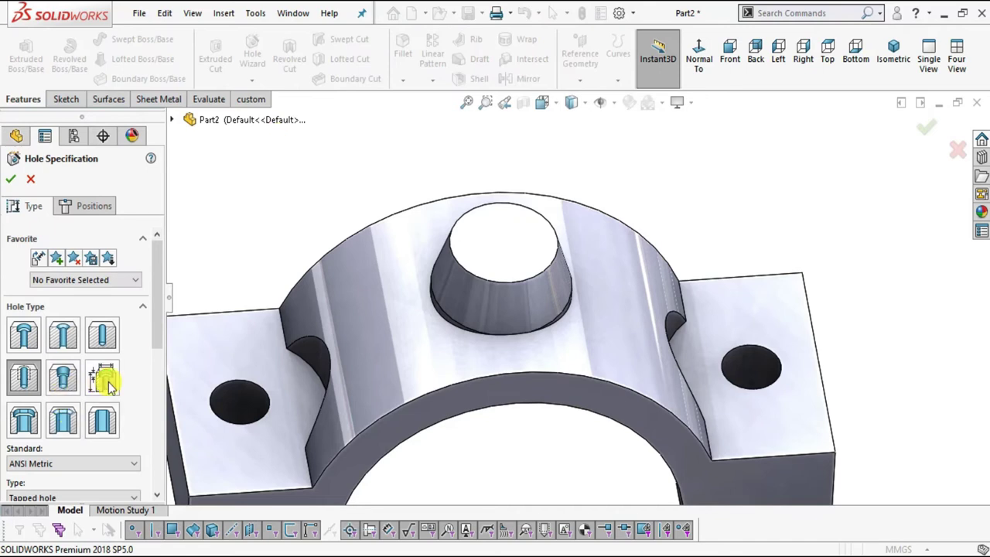
{"action": "left_click", "coordinate": [108, 380]}
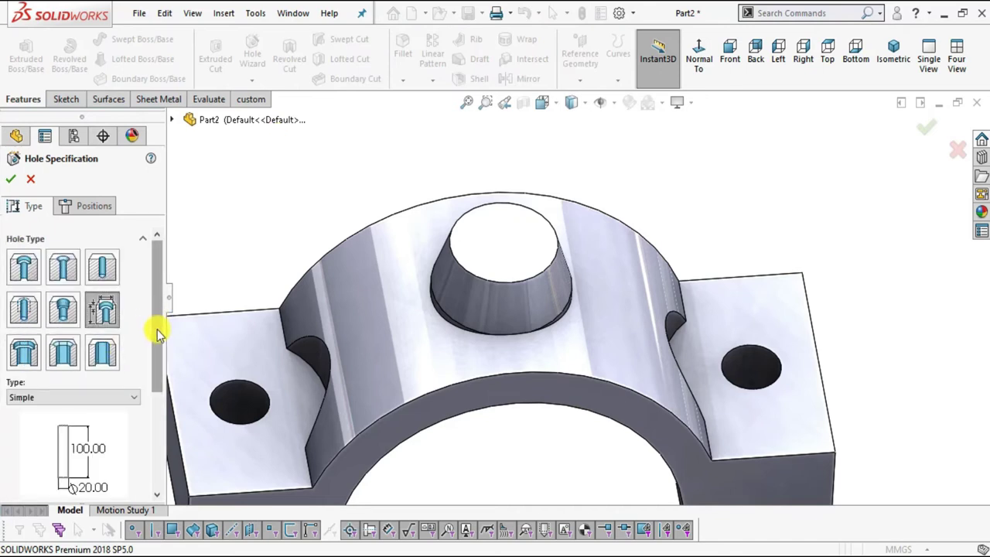
{"action": "left_click_drag", "start_coordinate": [159, 327], "coordinate": [157, 344]}
{"action": "left_click", "coordinate": [98, 364]}
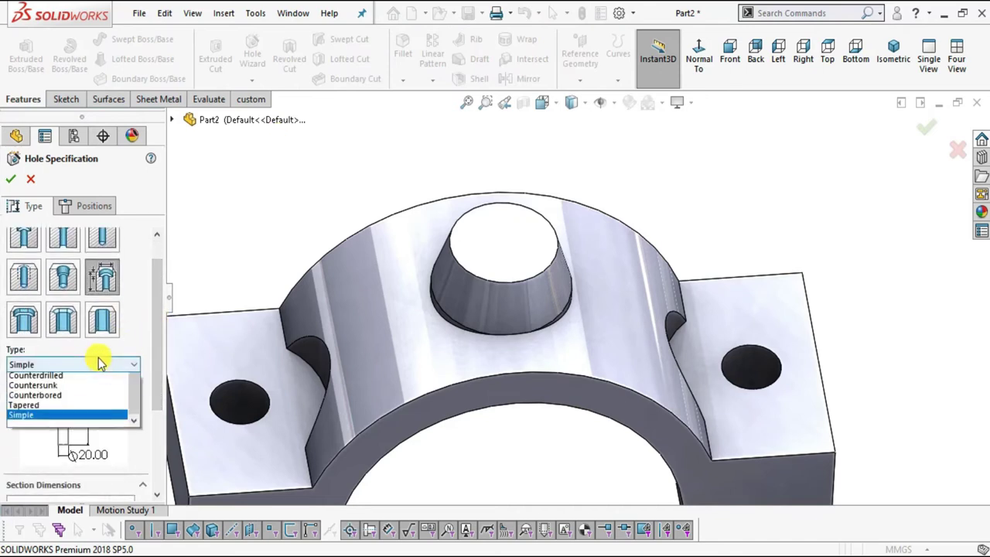
{"action": "left_click", "coordinate": [77, 437]}
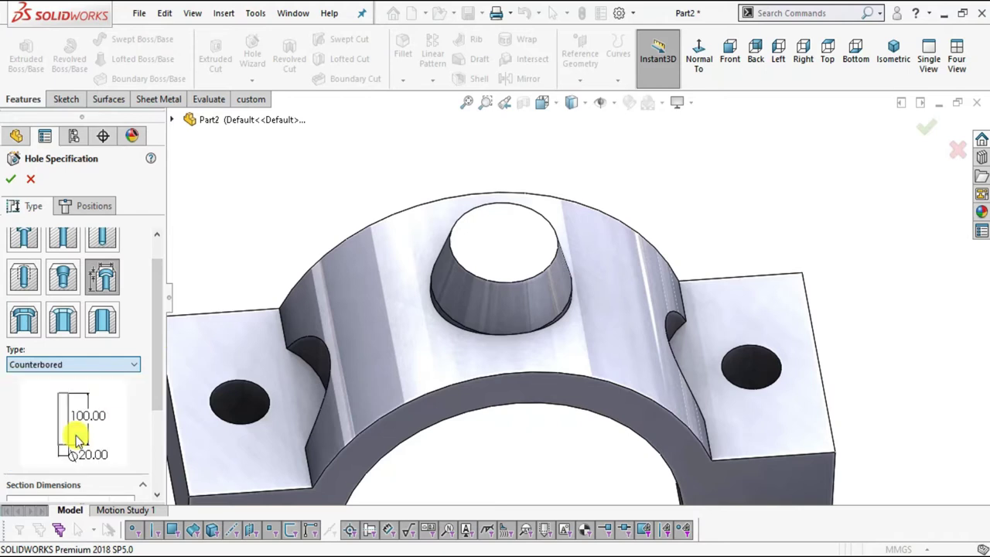
{"action": "left_click_drag", "start_coordinate": [150, 382], "coordinate": [152, 424]}
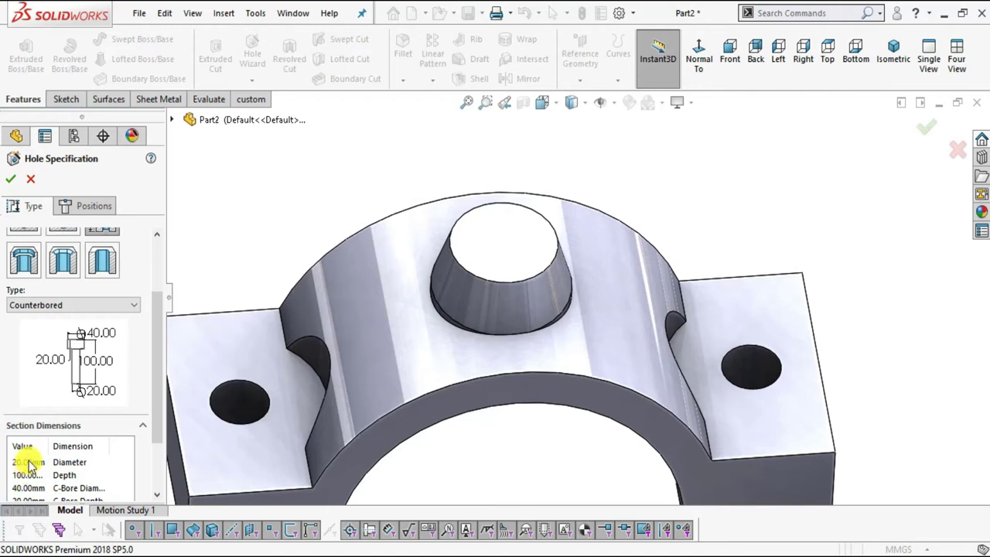
{"action": "left_click_drag", "start_coordinate": [159, 380], "coordinate": [154, 405]}
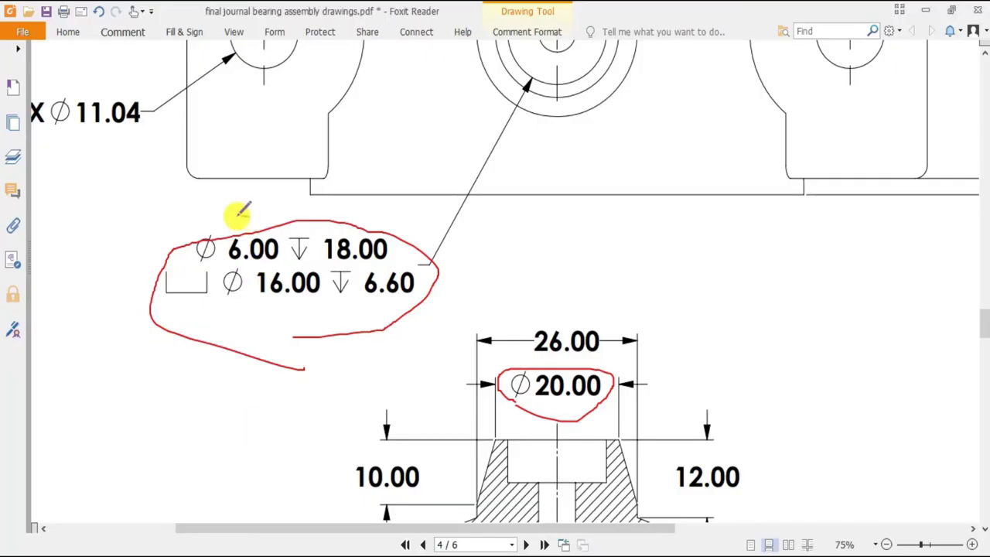
Step: Mark the hole sizes in the PDF and set diameter 6, depth 18, counterbore diameter 16 and counterbore depth 6.6 mm
{"action": "mouse_move", "coordinate": [238, 213]}
{"action": "left_mouse_down"}
{"action": "mouse_move", "coordinate": [204, 252]}
{"action": "mouse_move", "coordinate": [281, 249]}
{"action": "mouse_move", "coordinate": [245, 210]}
{"action": "left_mouse_up"}
{"action": "mouse_move", "coordinate": [302, 261]}
{"action": "left_mouse_down"}
{"action": "mouse_move", "coordinate": [368, 267]}
{"action": "mouse_move", "coordinate": [400, 239]}
{"action": "mouse_move", "coordinate": [310, 223]}
{"action": "left_mouse_up"}
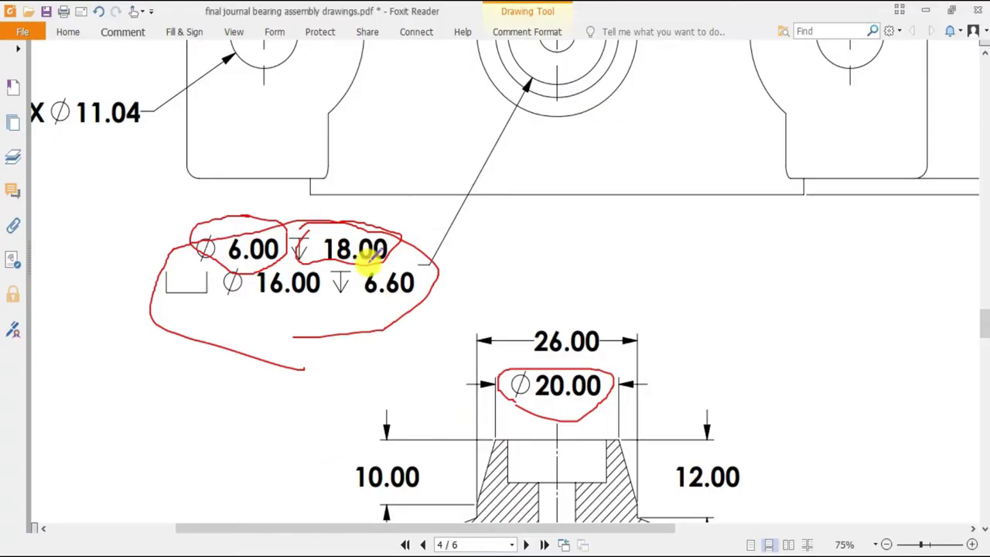
{"action": "mouse_move", "coordinate": [258, 305]}
{"action": "left_mouse_down"}
{"action": "mouse_move", "coordinate": [339, 303]}
{"action": "mouse_move", "coordinate": [347, 281]}
{"action": "mouse_move", "coordinate": [271, 260]}
{"action": "mouse_move", "coordinate": [217, 270]}
{"action": "left_mouse_up"}
{"action": "scroll", "coordinate": [518, 429], "scroll_direction": "up", "scroll_amount": 1}
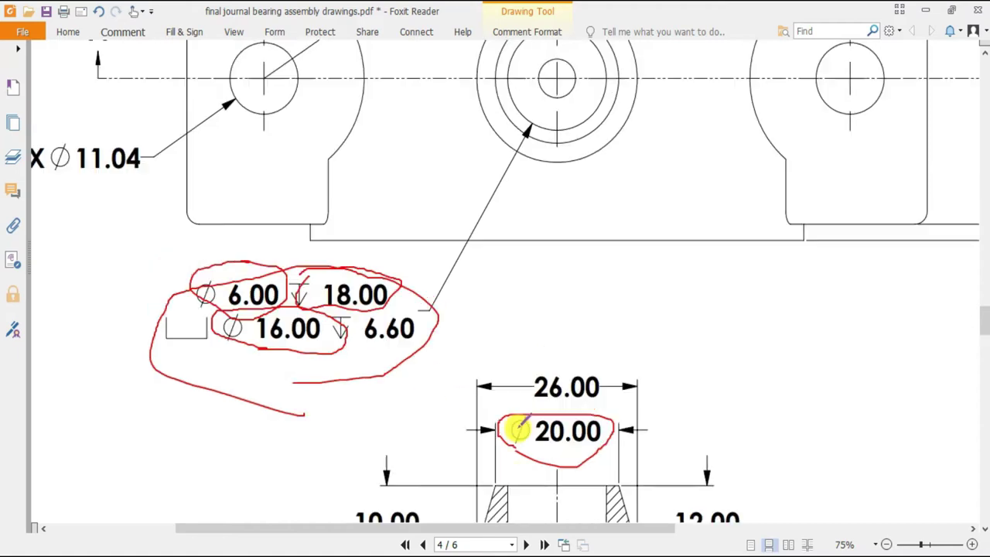
{"action": "left_click_drag", "start_coordinate": [504, 488], "coordinate": [570, 482]}
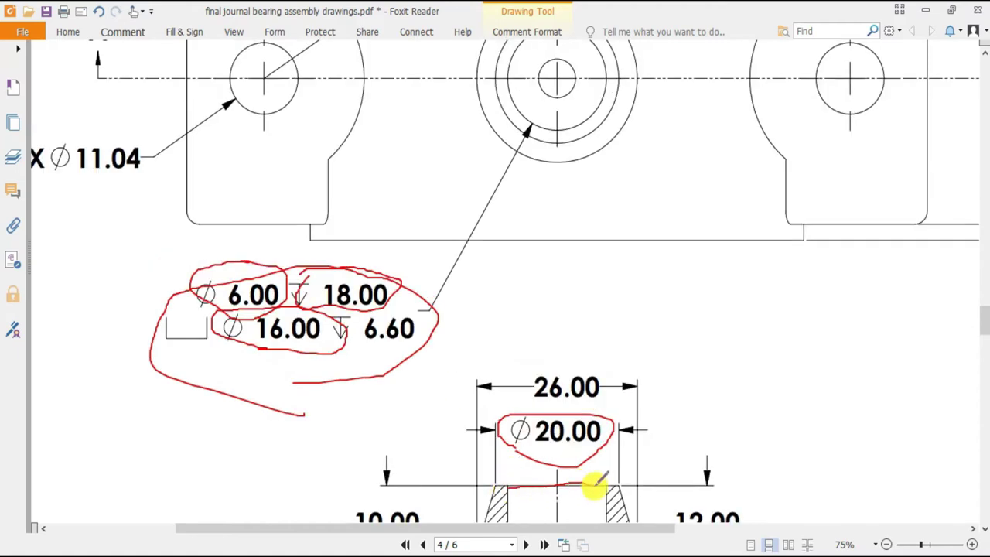
{"action": "scroll", "coordinate": [504, 387], "scroll_direction": "down", "scroll_amount": 3}
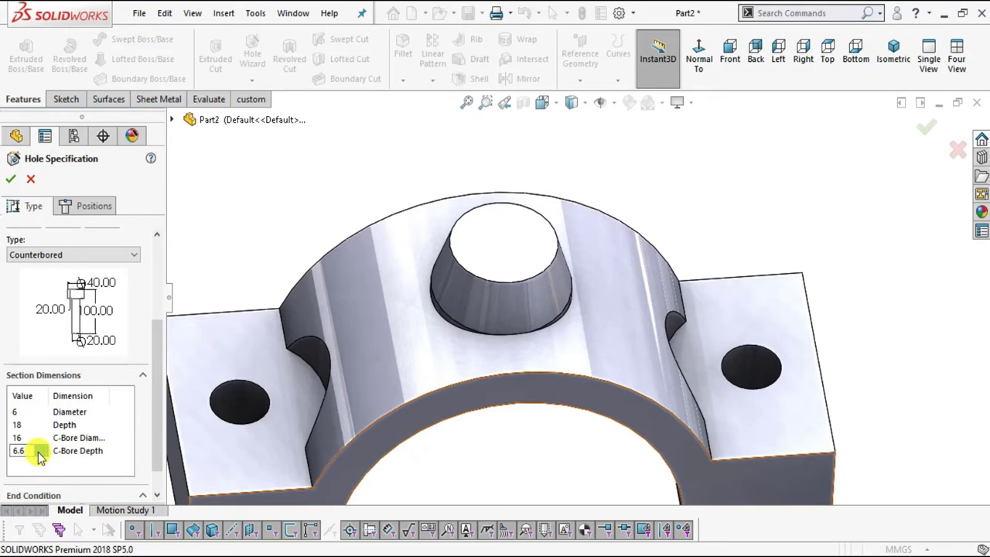
Step: Position the counterbored hole with a 3D sketch point at the centre of the boss's flat top face and finish the hole
{"action": "left_click", "coordinate": [75, 214]}
{"action": "left_click", "coordinate": [88, 336]}
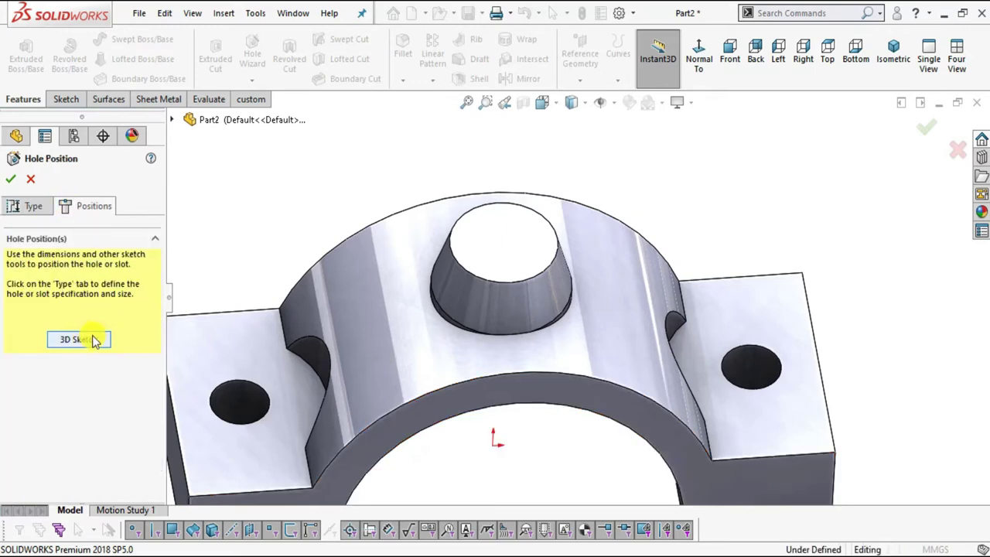
{"action": "scroll", "coordinate": [533, 240], "scroll_direction": "down", "scroll_amount": 3}
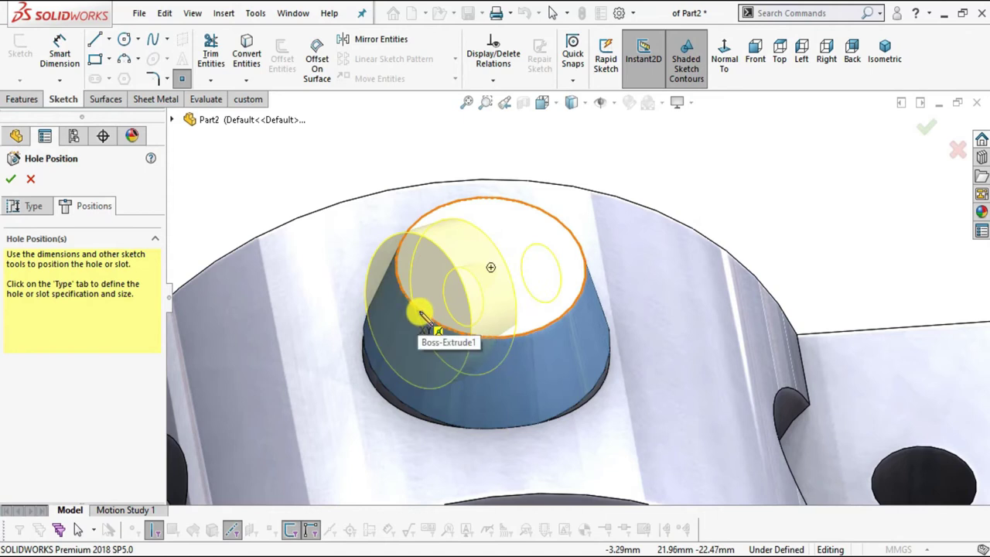
{"action": "left_click", "coordinate": [491, 270]}
{"action": "middle_click_drag", "start_coordinate": [675, 285], "coordinate": [519, 335]}
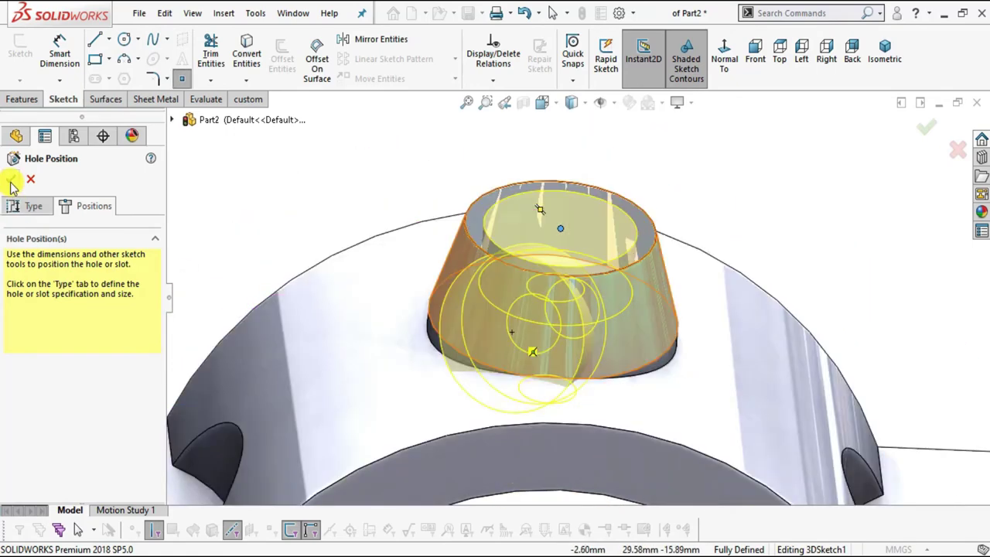
{"action": "left_click", "coordinate": [11, 181]}
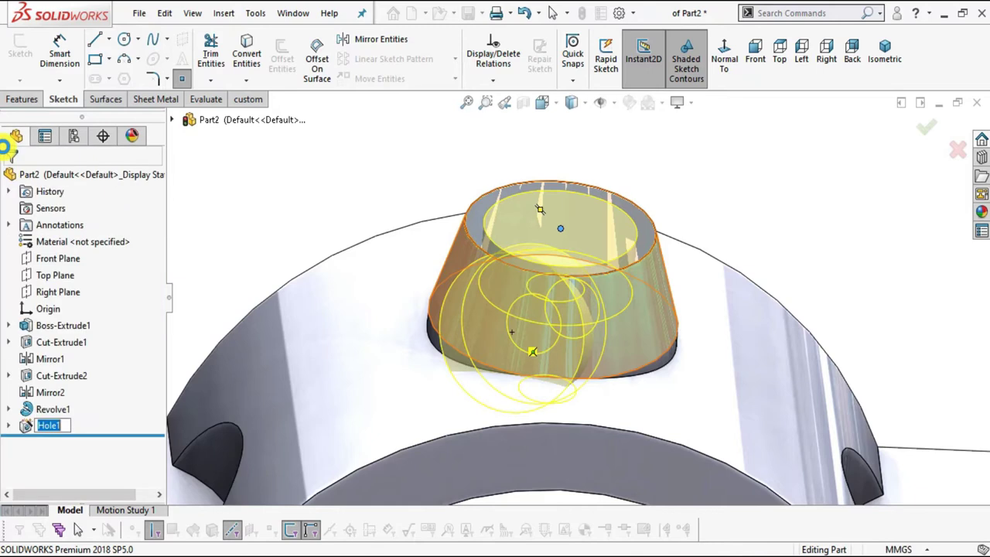
{"action": "scroll", "coordinate": [409, 227], "scroll_direction": "up", "scroll_amount": 3}
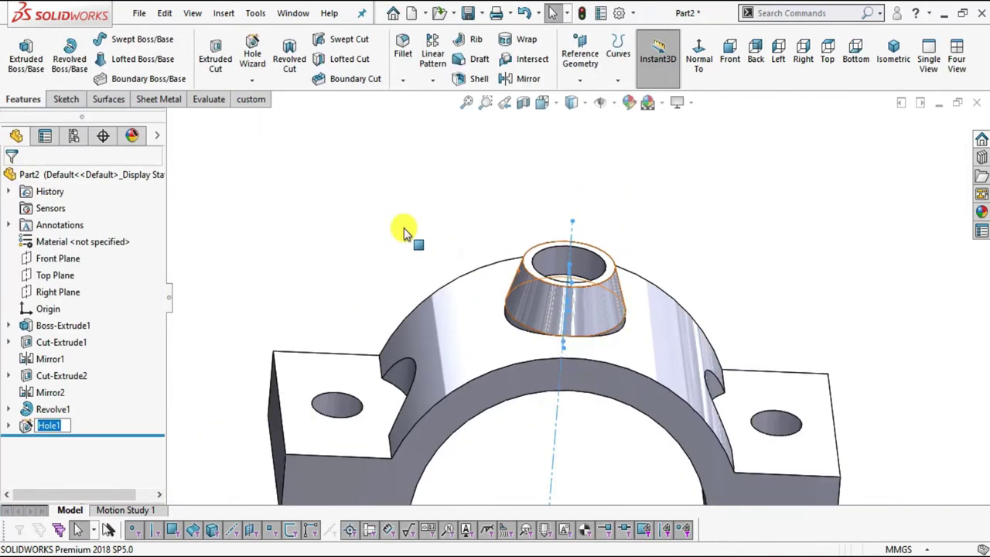
{"action": "mouse_move", "coordinate": [601, 353]}
{"action": "middle_mouse_down"}
{"action": "mouse_move", "coordinate": [603, 497]}
{"action": "mouse_move", "coordinate": [599, 263]}
{"action": "mouse_move", "coordinate": [611, 159]}
{"action": "mouse_move", "coordinate": [603, 363]}
{"action": "mouse_move", "coordinate": [632, 433]}
{"action": "mouse_move", "coordinate": [583, 351]}
{"action": "mouse_move", "coordinate": [616, 347]}
{"action": "mouse_move", "coordinate": [616, 371]}
{"action": "middle_mouse_up"}
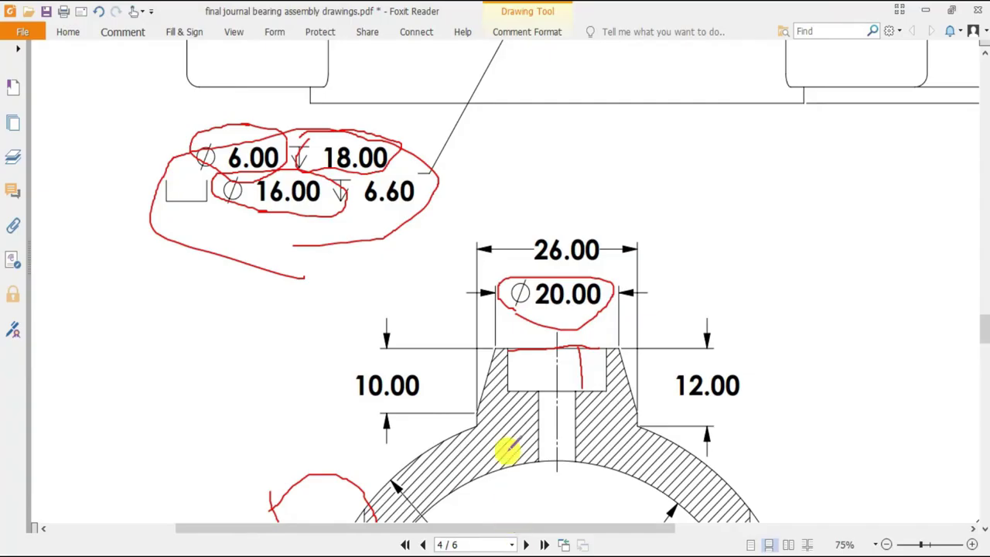
Step: Switch to the drawing PDF in Foxit Reader and examine the cap views and exploded assembly for remaining features, circling the R2.00 fillet callout
{"action": "scroll", "coordinate": [497, 335], "scroll_direction": "down", "scroll_amount": 6}
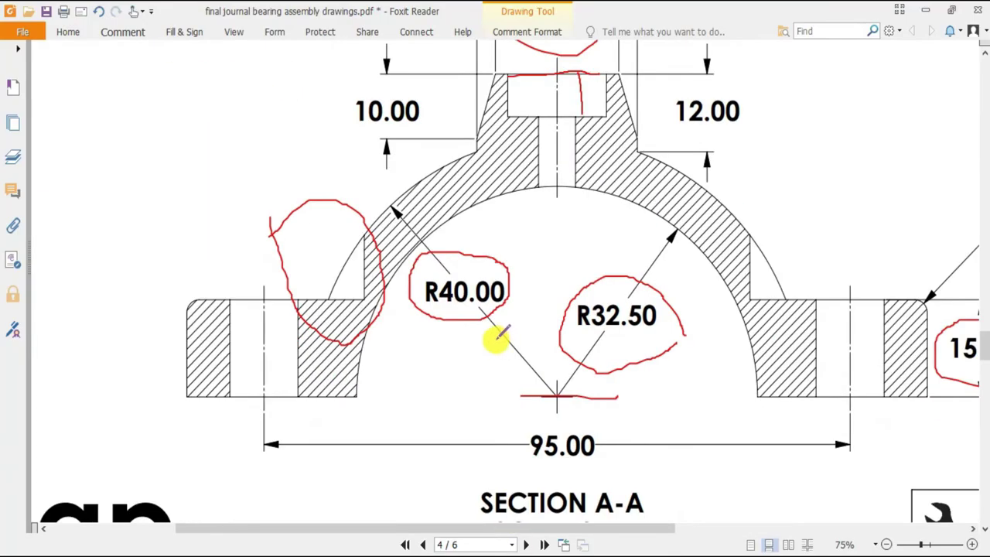
{"action": "scroll", "coordinate": [475, 339], "scroll_direction": "up", "scroll_amount": 3}
{"action": "scroll", "coordinate": [474, 338], "scroll_direction": "up", "scroll_amount": 5}
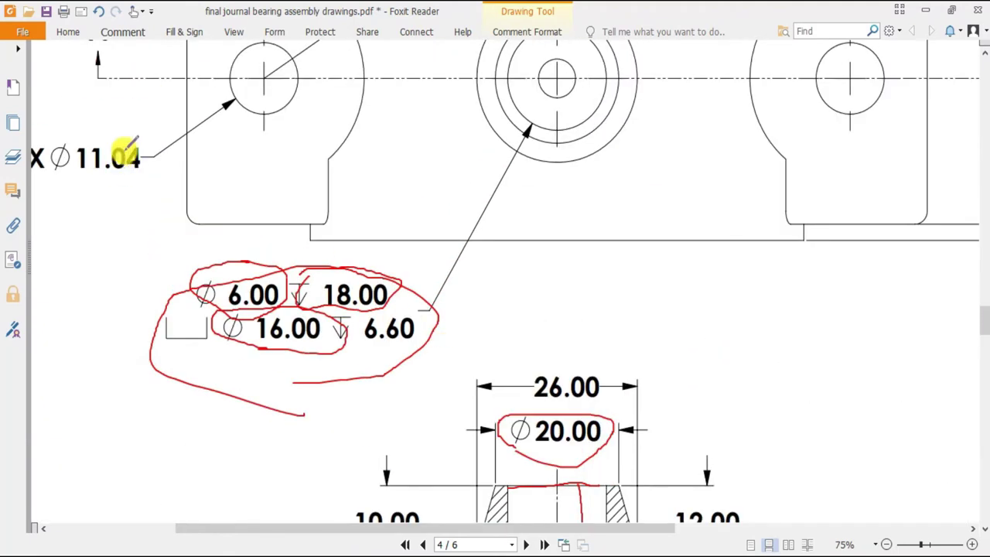
{"action": "scroll", "coordinate": [402, 291], "scroll_direction": "down", "scroll_amount": 2, "text": "ctrl"}
{"action": "scroll", "coordinate": [393, 309], "scroll_direction": "down", "scroll_amount": 1, "text": "ctrl"}
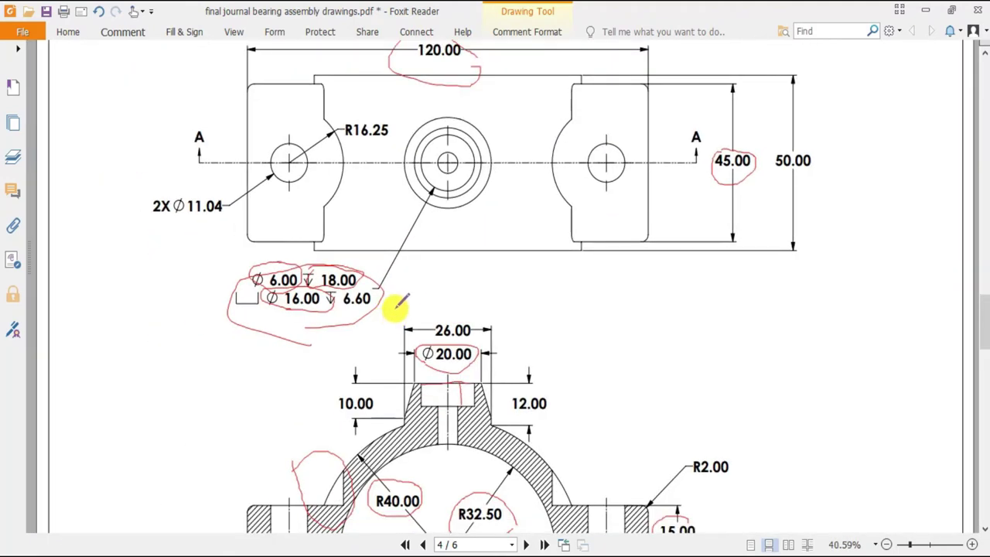
{"action": "scroll", "coordinate": [331, 254], "scroll_direction": "up", "scroll_amount": 2}
{"action": "scroll", "coordinate": [331, 238], "scroll_direction": "down", "scroll_amount": 1}
{"action": "scroll", "coordinate": [333, 251], "scroll_direction": "up", "scroll_amount": 2, "text": "ctrl"}
{"action": "scroll", "coordinate": [333, 253], "scroll_direction": "up", "scroll_amount": 1, "text": "ctrl"}
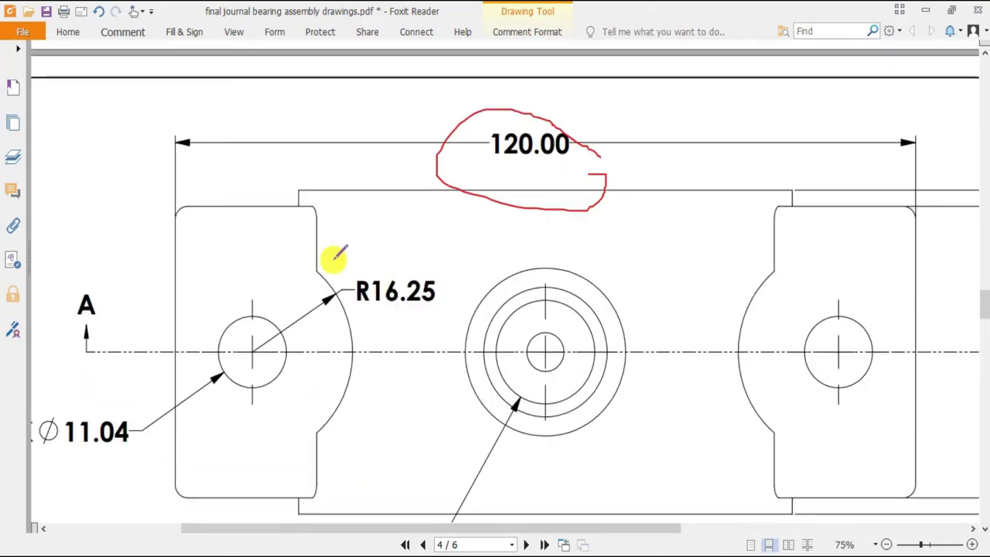
{"action": "scroll", "coordinate": [379, 341], "scroll_direction": "down", "scroll_amount": 3, "text": "ctrl"}
{"action": "scroll", "coordinate": [379, 339], "scroll_direction": "up", "scroll_amount": 10}
{"action": "scroll", "coordinate": [380, 339], "scroll_direction": "up", "scroll_amount": 4}
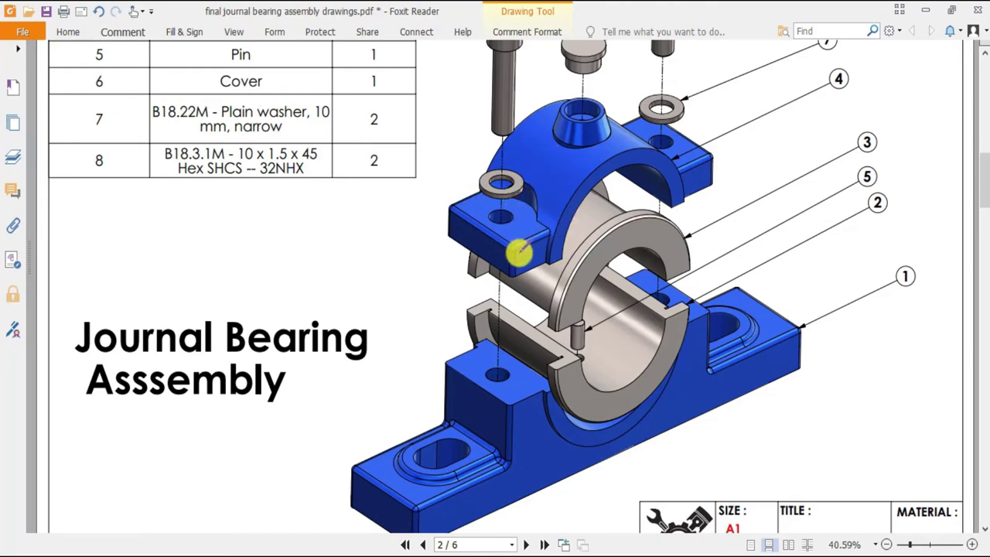
{"action": "scroll", "coordinate": [528, 254], "scroll_direction": "down", "scroll_amount": 18}
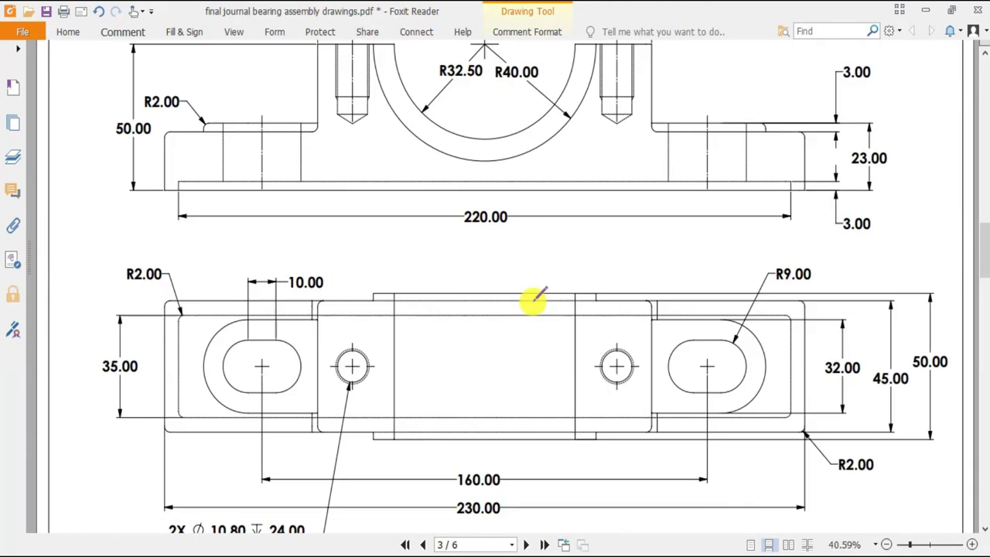
{"action": "scroll", "coordinate": [518, 299], "scroll_direction": "down", "scroll_amount": 4}
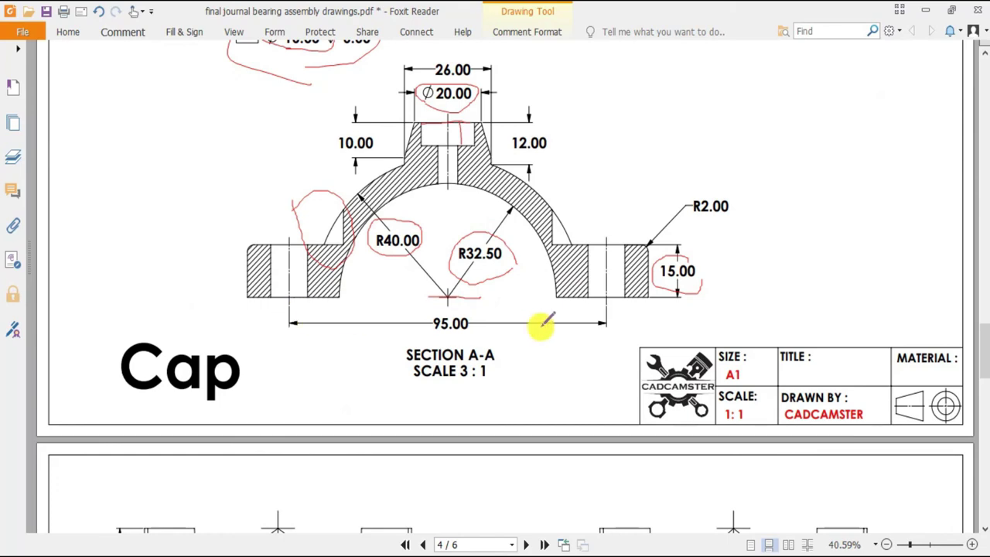
{"action": "scroll", "coordinate": [541, 325], "scroll_direction": "up", "scroll_amount": 1}
{"action": "scroll", "coordinate": [696, 338], "scroll_direction": "up", "scroll_amount": 2}
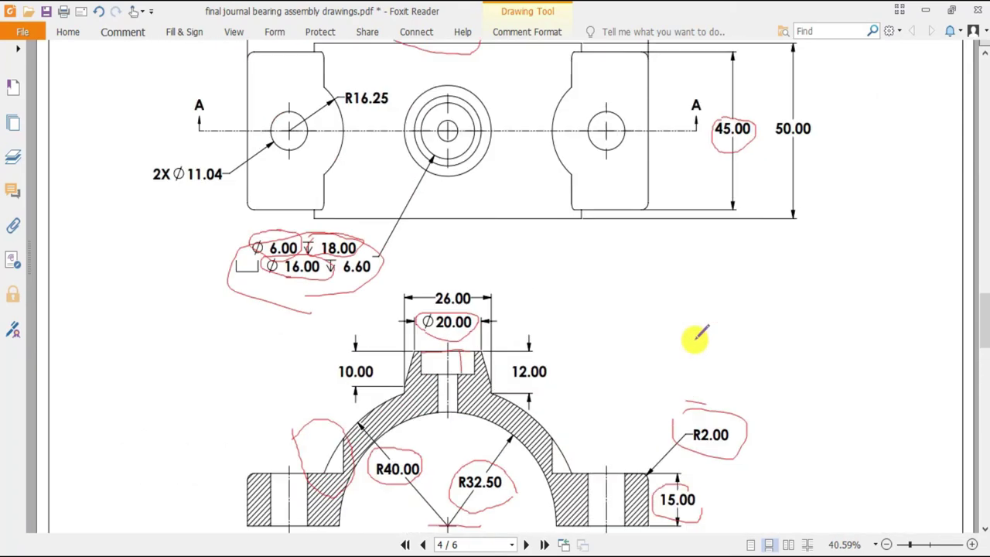
{"action": "scroll", "coordinate": [696, 338], "scroll_direction": "up", "scroll_amount": 15}
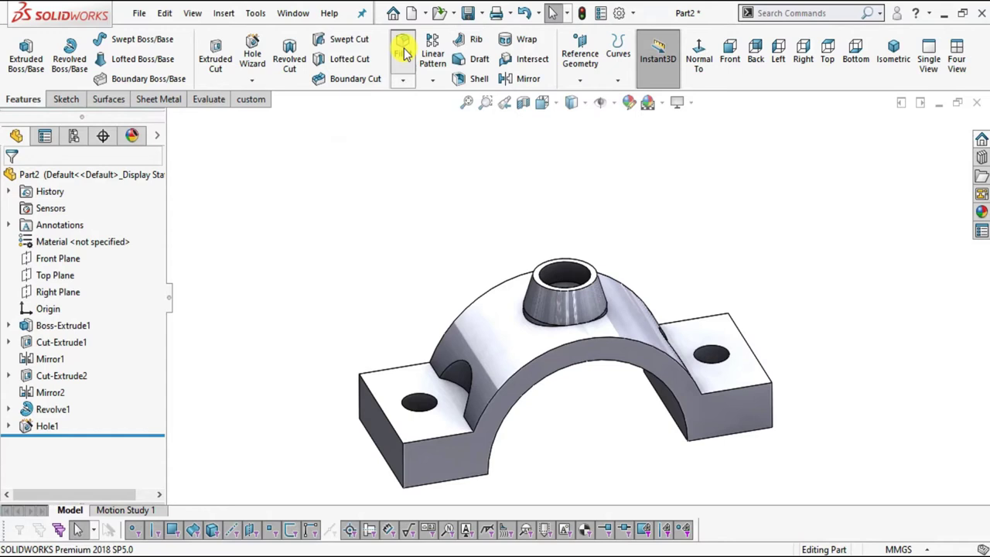
Step: Back in SOLIDWORKS, start a 2 mm fillet and select the first flange's three outer top edges and two vertical corner edges
{"action": "left_click", "coordinate": [403, 50]}
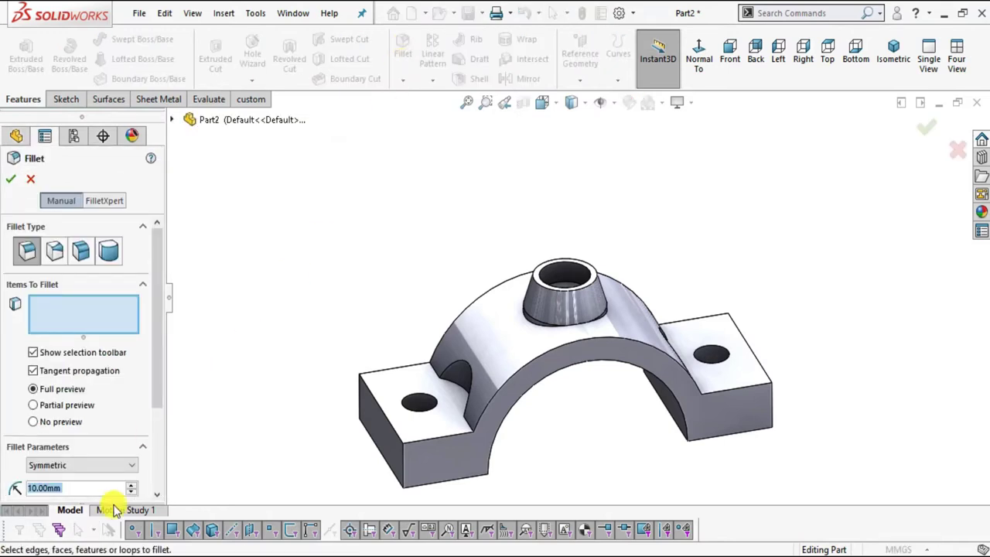
{"action": "type", "text": "2"}
{"action": "key", "text": "Return"}
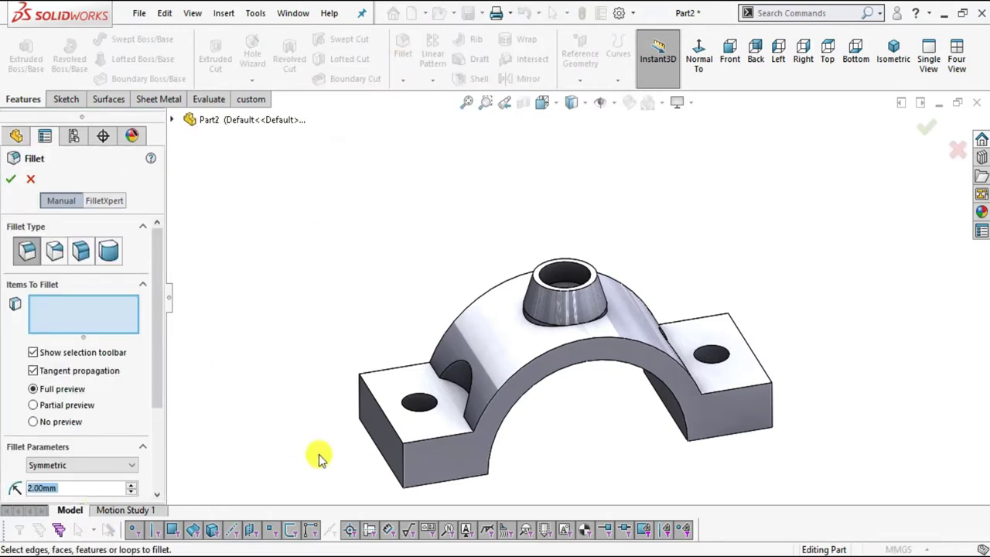
{"action": "left_click", "coordinate": [418, 468]}
{"action": "scroll", "coordinate": [424, 460], "scroll_direction": "down", "scroll_amount": 5}
{"action": "left_click", "coordinate": [431, 434]}
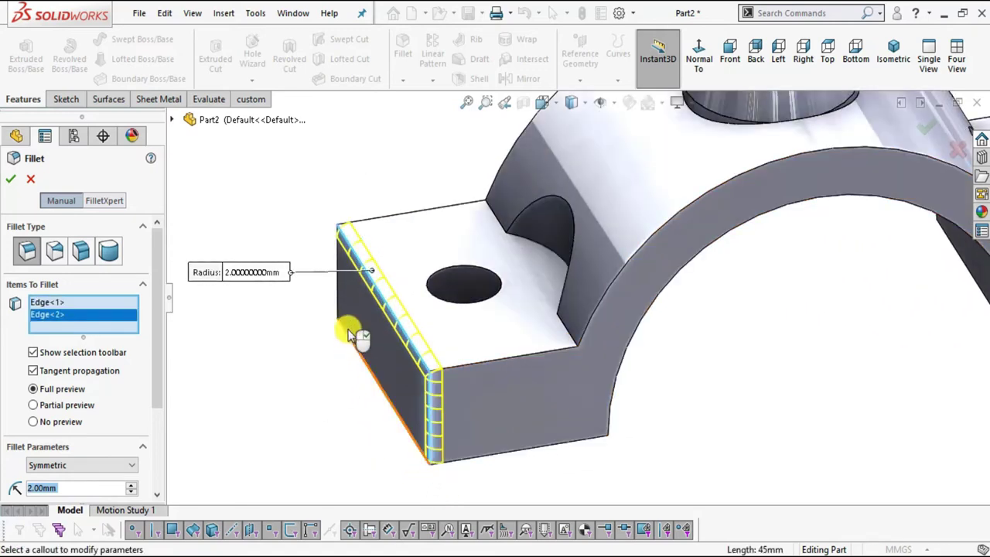
{"action": "left_click", "coordinate": [338, 288]}
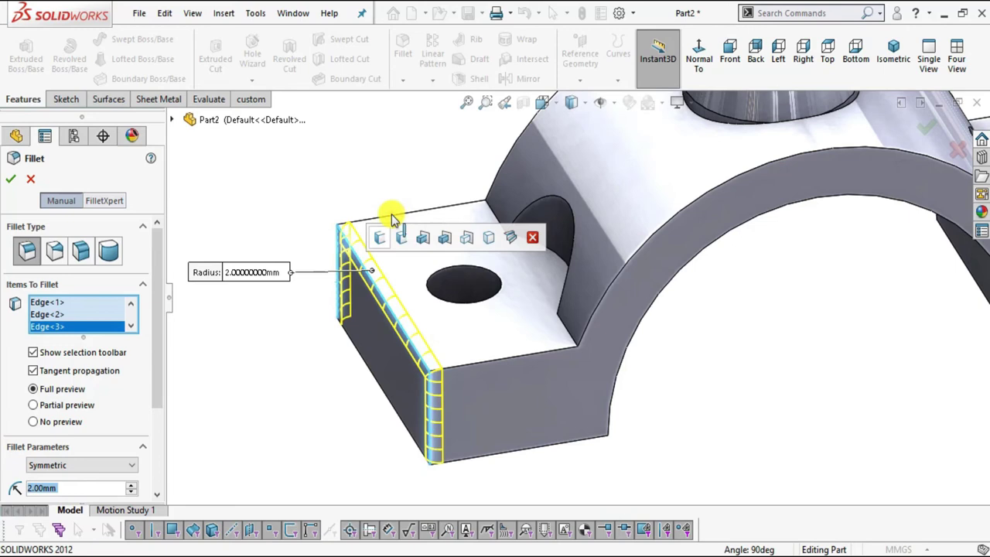
{"action": "left_click", "coordinate": [392, 215]}
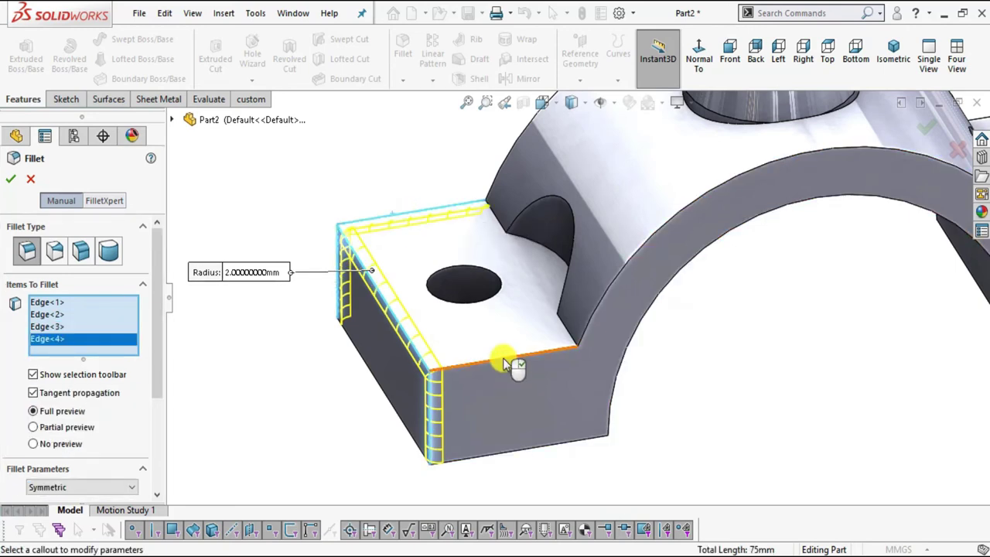
{"action": "left_click", "coordinate": [502, 363]}
Step: Add the opposite flange's three outer top edges and two vertical corner edges to the selection and create the fillet
{"action": "scroll", "coordinate": [463, 379], "scroll_direction": "up", "scroll_amount": 5}
{"action": "middle_click_drag", "start_coordinate": [524, 391], "coordinate": [722, 347]}
{"action": "scroll", "coordinate": [638, 328], "scroll_direction": "down", "scroll_amount": 4}
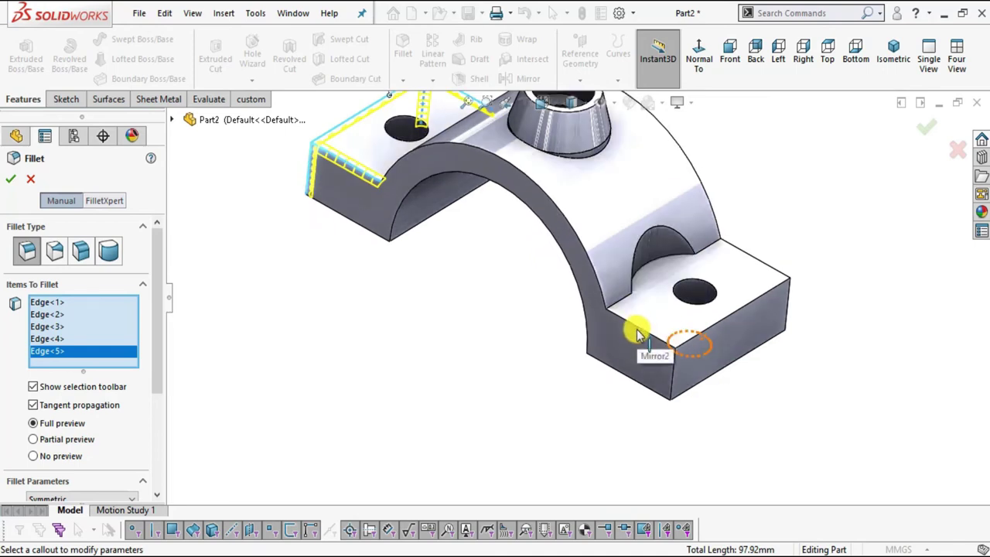
{"action": "left_click", "coordinate": [630, 323]}
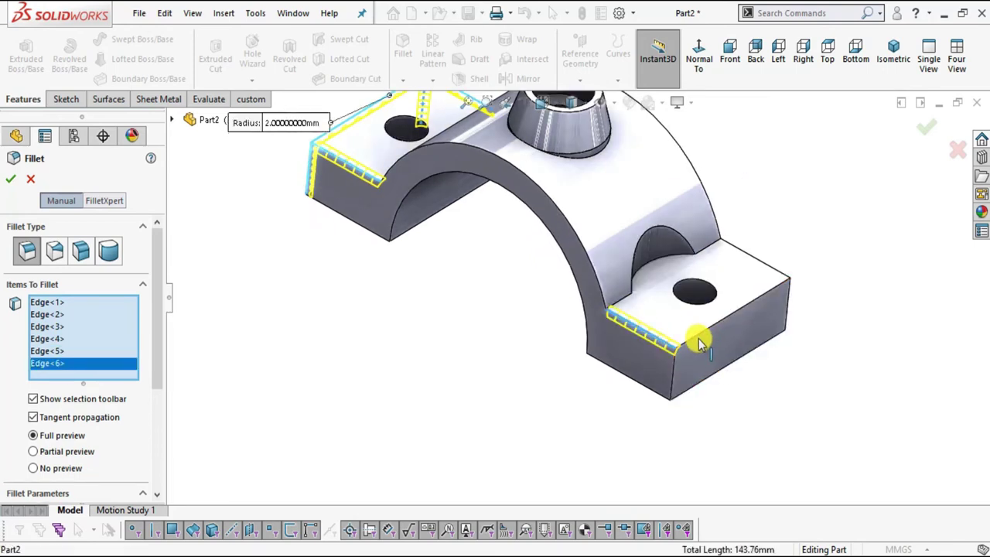
{"action": "left_click", "coordinate": [698, 338]}
{"action": "left_click", "coordinate": [671, 368]}
{"action": "middle_click_drag", "start_coordinate": [747, 371], "coordinate": [709, 399]}
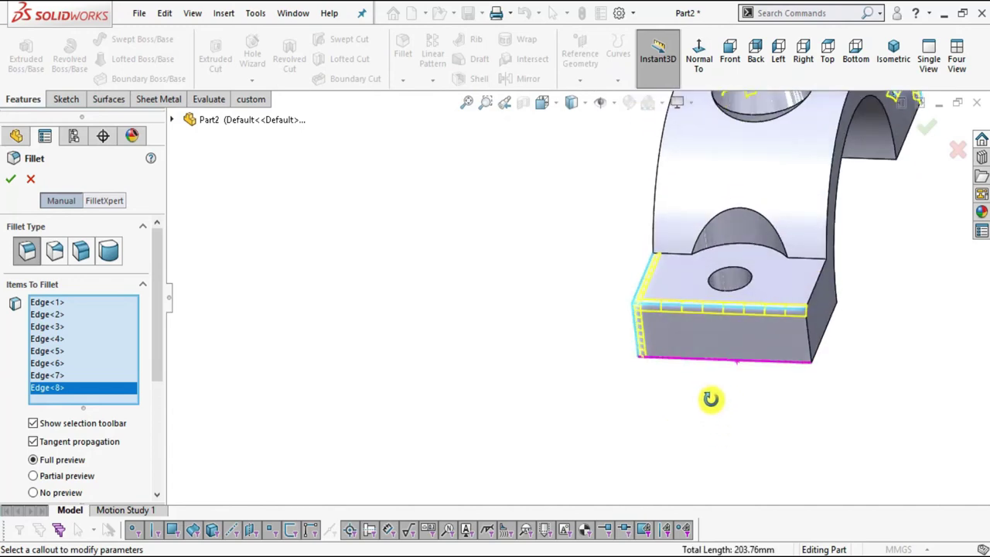
{"action": "left_click", "coordinate": [814, 290]}
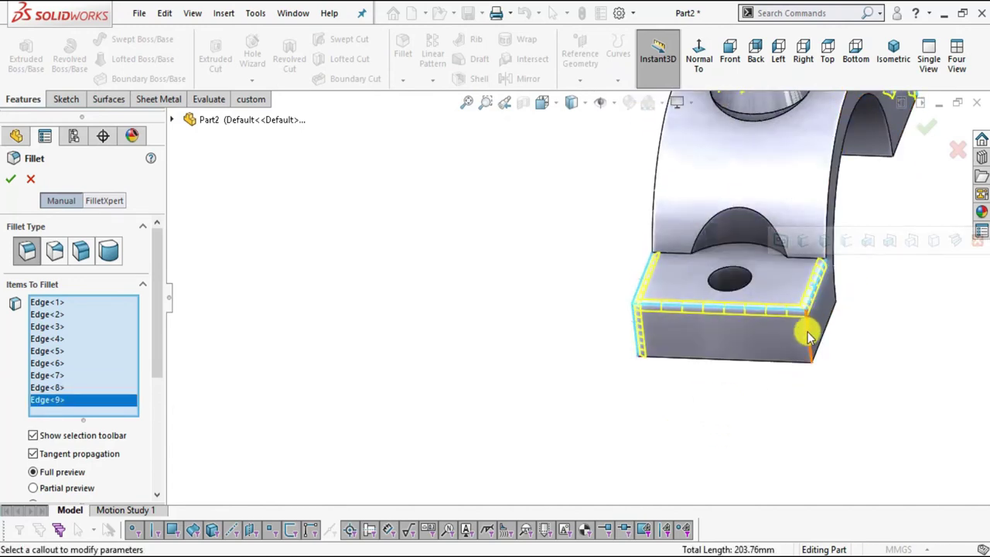
{"action": "left_click", "coordinate": [808, 332]}
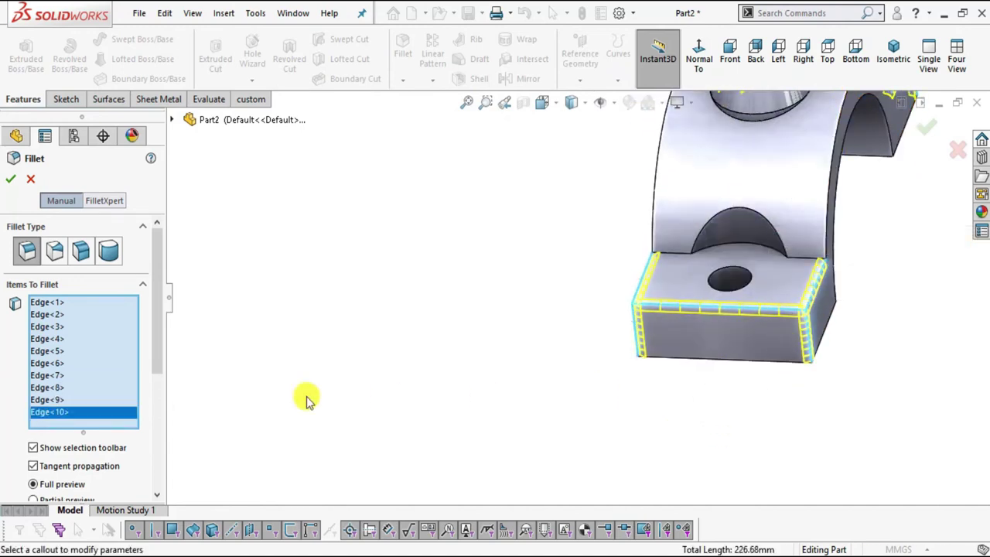
{"action": "left_click", "coordinate": [11, 180]}
Step: Inspect the filleted cap, then switch to the drawing PDF and check its rounded edges in the assembly view and cap drawing
{"action": "scroll", "coordinate": [402, 334], "scroll_direction": "up", "scroll_amount": 3}
{"action": "middle_click_drag", "start_coordinate": [662, 323], "coordinate": [804, 212]}
{"action": "scroll", "coordinate": [630, 298], "scroll_direction": "down", "scroll_amount": 5}
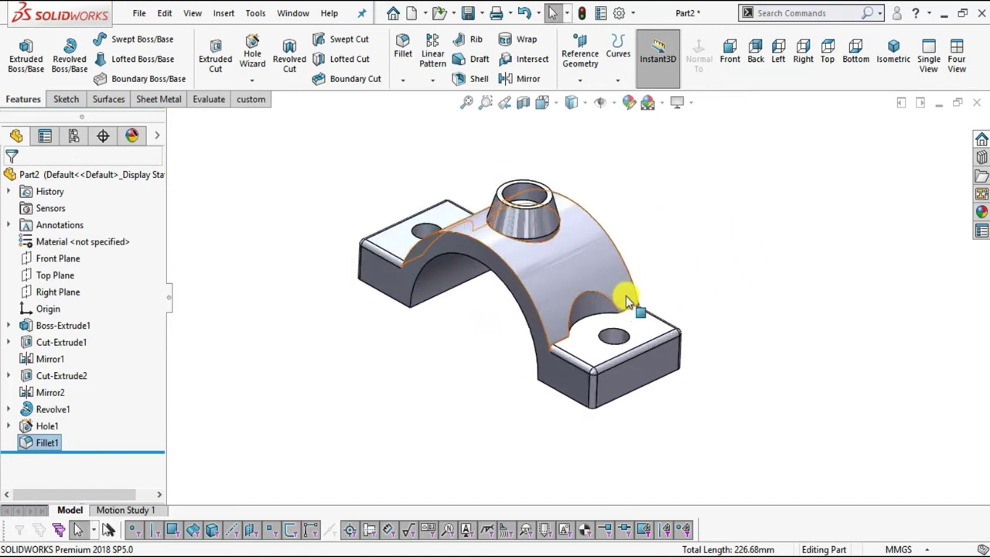
{"action": "mouse_move", "coordinate": [546, 212]}
{"action": "middle_mouse_down"}
{"action": "mouse_move", "coordinate": [551, 408]}
{"action": "mouse_move", "coordinate": [517, 276]}
{"action": "mouse_move", "coordinate": [570, 152]}
{"action": "mouse_move", "coordinate": [537, 181]}
{"action": "mouse_move", "coordinate": [542, 241]}
{"action": "mouse_move", "coordinate": [616, 256]}
{"action": "mouse_move", "coordinate": [502, 230]}
{"action": "mouse_move", "coordinate": [535, 263]}
{"action": "mouse_move", "coordinate": [529, 272]}
{"action": "middle_mouse_up"}
{"action": "scroll", "coordinate": [555, 283], "scroll_direction": "down", "scroll_amount": 3}
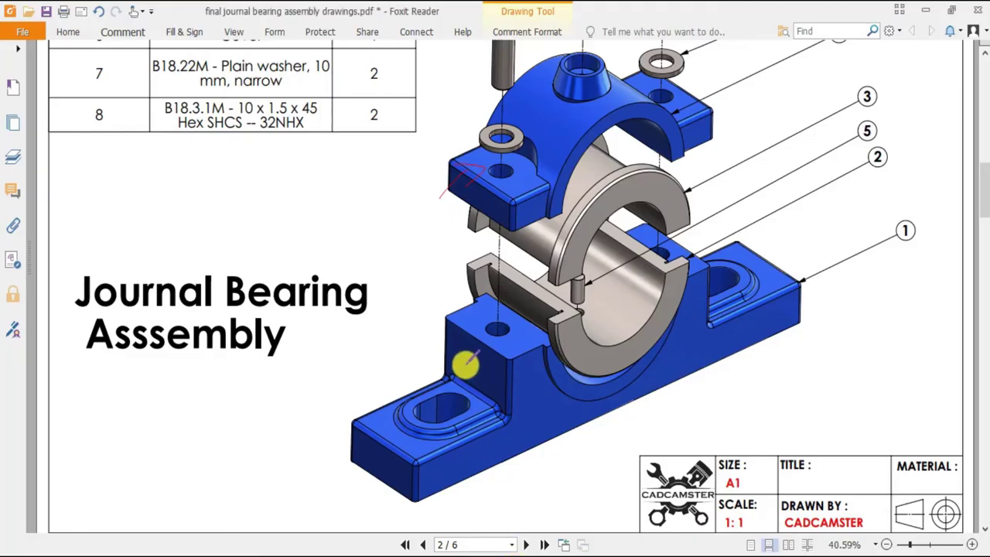
{"action": "scroll", "coordinate": [460, 365], "scroll_direction": "down", "scroll_amount": 10}
{"action": "scroll", "coordinate": [462, 365], "scroll_direction": "up", "scroll_amount": 3}
{"action": "scroll", "coordinate": [461, 364], "scroll_direction": "down", "scroll_amount": 10}
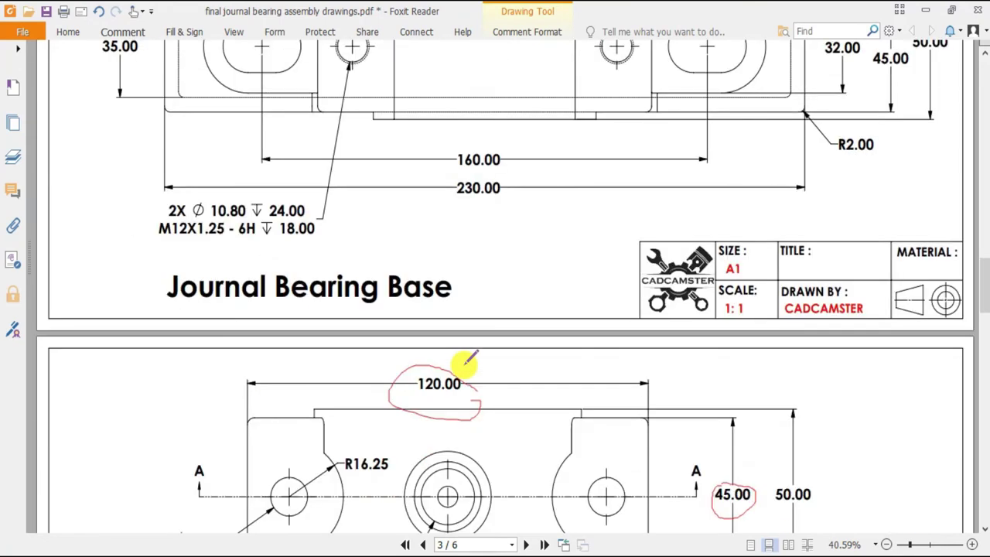
{"action": "scroll", "coordinate": [464, 364], "scroll_direction": "up", "scroll_amount": 1}
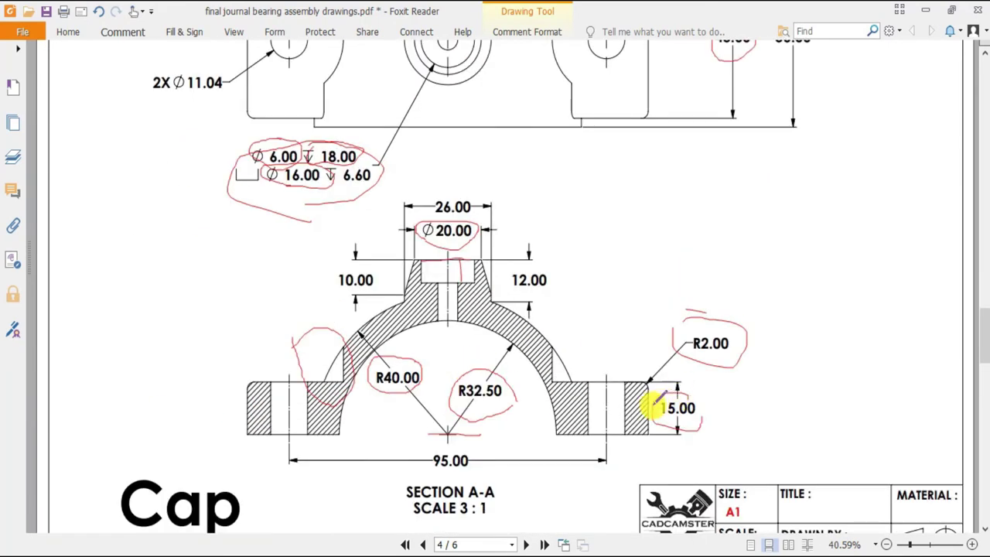
{"action": "scroll", "coordinate": [603, 402], "scroll_direction": "up", "scroll_amount": 3}
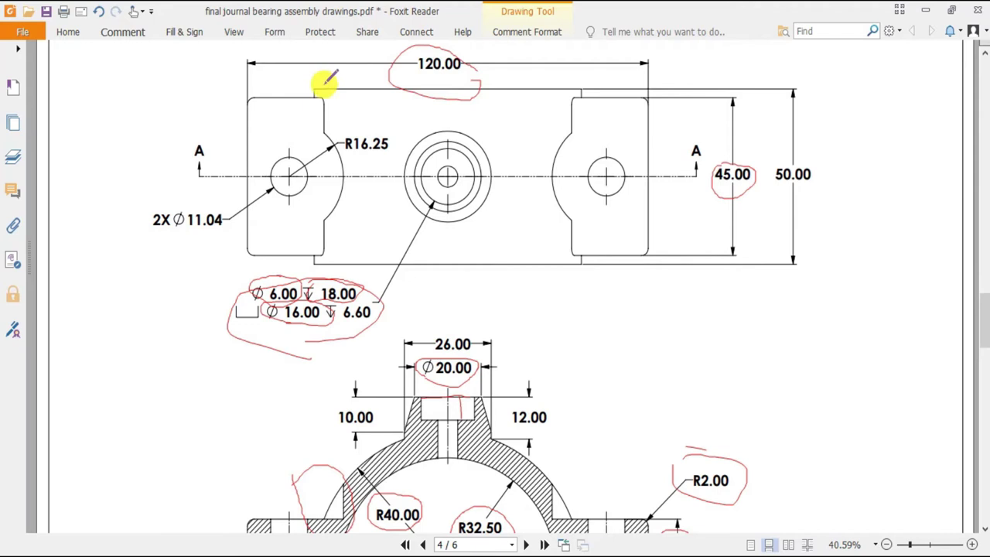
{"action": "scroll", "coordinate": [607, 147], "scroll_direction": "down", "scroll_amount": 3}
{"action": "scroll", "coordinate": [597, 161], "scroll_direction": "up", "scroll_amount": 3}
{"action": "scroll", "coordinate": [597, 161], "scroll_direction": "down", "scroll_amount": 3}
{"action": "scroll", "coordinate": [596, 161], "scroll_direction": "up", "scroll_amount": 3}
{"action": "scroll", "coordinate": [597, 161], "scroll_direction": "down", "scroll_amount": 3}
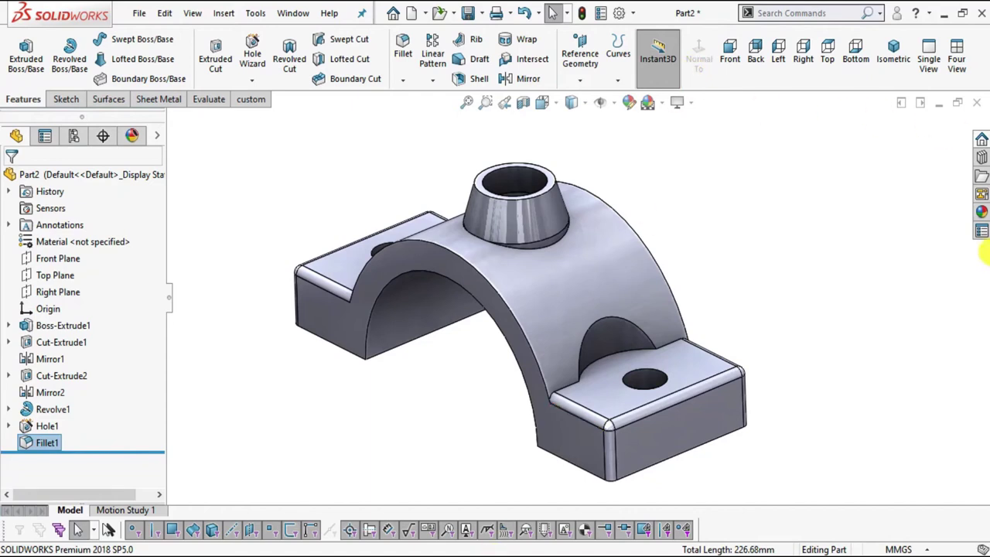
Step: Browse the appearance library to the car paints in the Painted category
{"action": "left_click", "coordinate": [981, 211]}
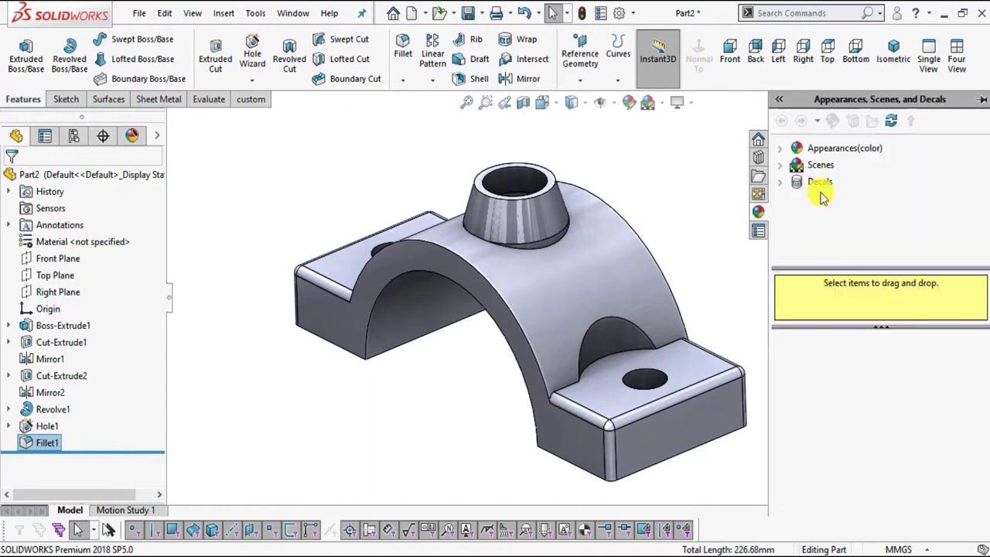
{"action": "double_click", "coordinate": [788, 148]}
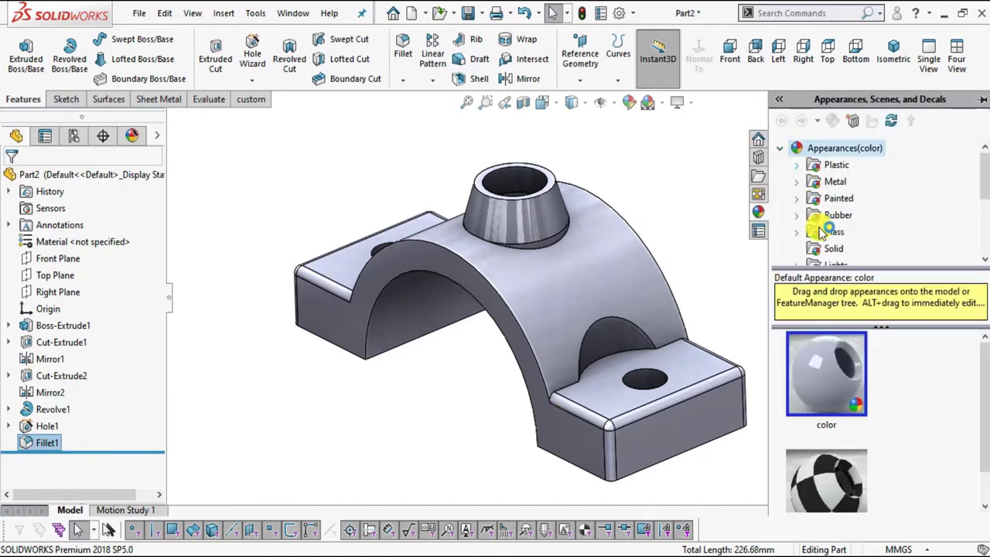
{"action": "scroll", "coordinate": [816, 194], "scroll_direction": "down", "scroll_amount": 3}
{"action": "scroll", "coordinate": [816, 190], "scroll_direction": "up", "scroll_amount": 2}
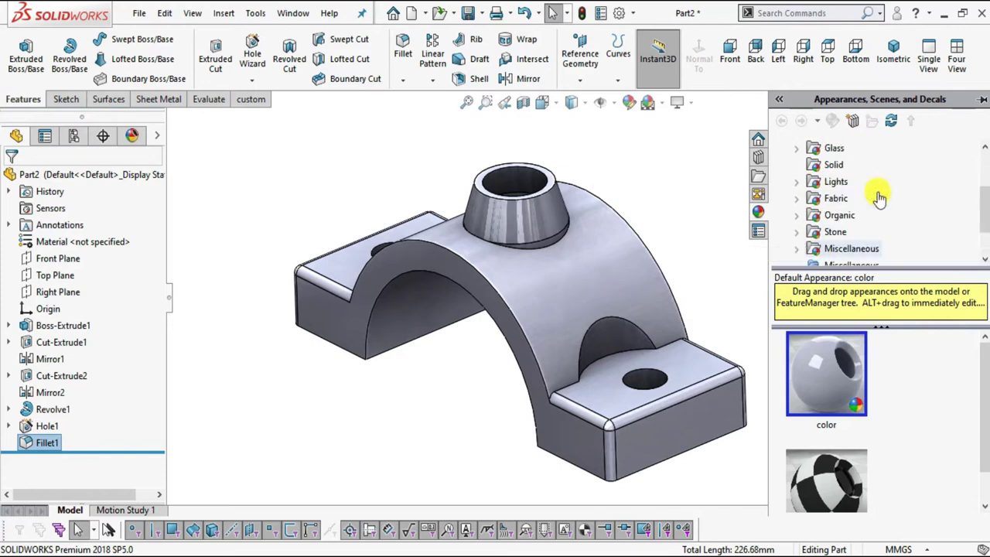
{"action": "double_click", "coordinate": [810, 164]}
{"action": "left_click", "coordinate": [839, 183]}
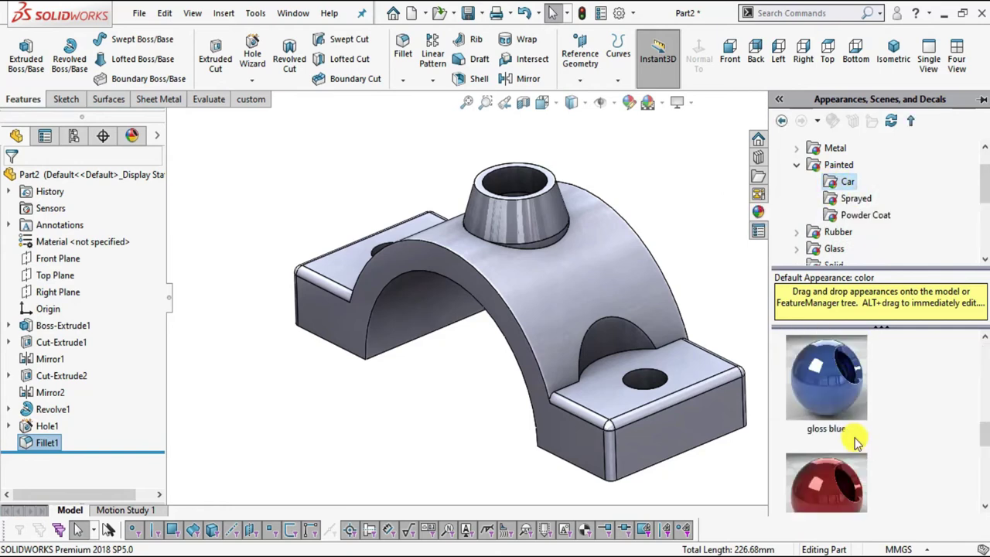
{"action": "scroll", "coordinate": [851, 439], "scroll_direction": "down", "scroll_amount": 1}
{"action": "scroll", "coordinate": [851, 439], "scroll_direction": "up", "scroll_amount": 1}
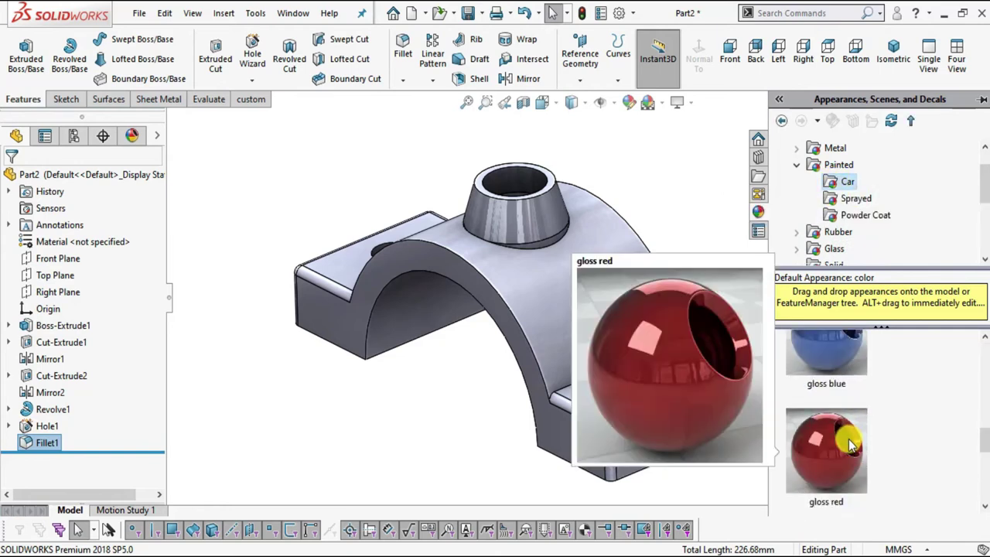
Step: Apply the gloss blue car paint appearance to the whole part
{"action": "left_click", "coordinate": [830, 364]}
{"action": "left_click_drag", "start_coordinate": [830, 364], "coordinate": [570, 323]}
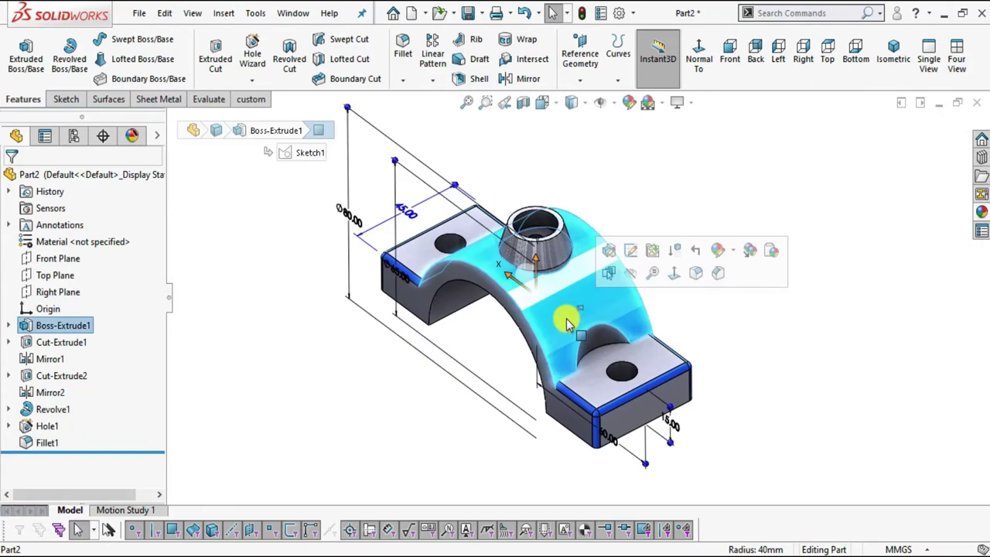
{"action": "left_click", "coordinate": [980, 211]}
{"action": "left_click_drag", "start_coordinate": [855, 422], "coordinate": [572, 342]}
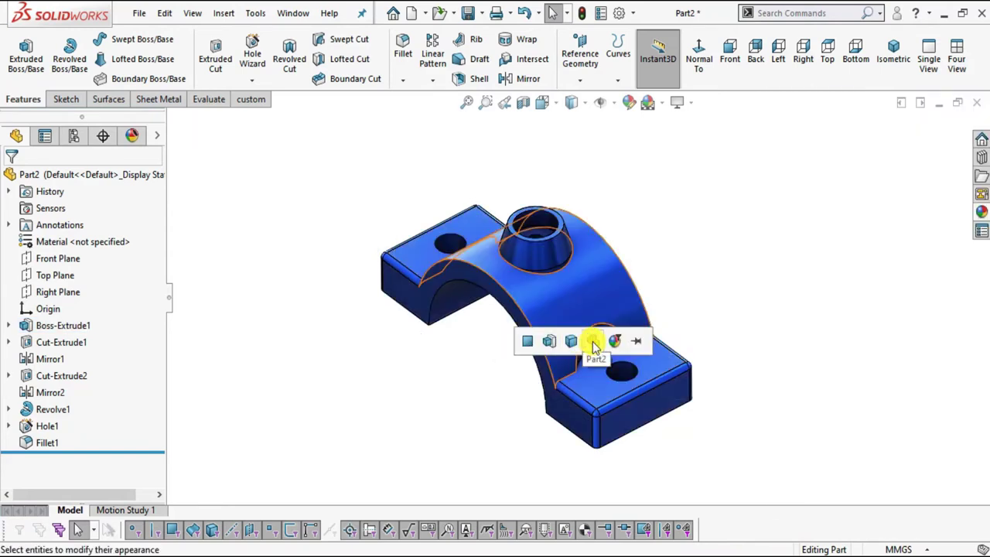
{"action": "left_click", "coordinate": [593, 343]}
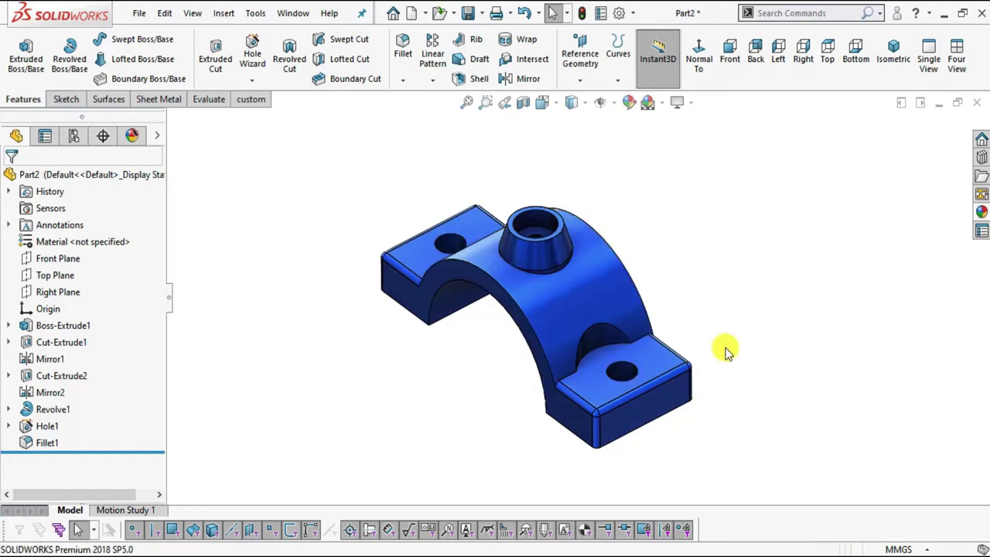
Step: Save the part as cap in the jb folder on the Desktop
{"action": "scroll", "coordinate": [595, 356], "scroll_direction": "down", "scroll_amount": 5}
{"action": "scroll", "coordinate": [587, 370], "scroll_direction": "up", "scroll_amount": 2}
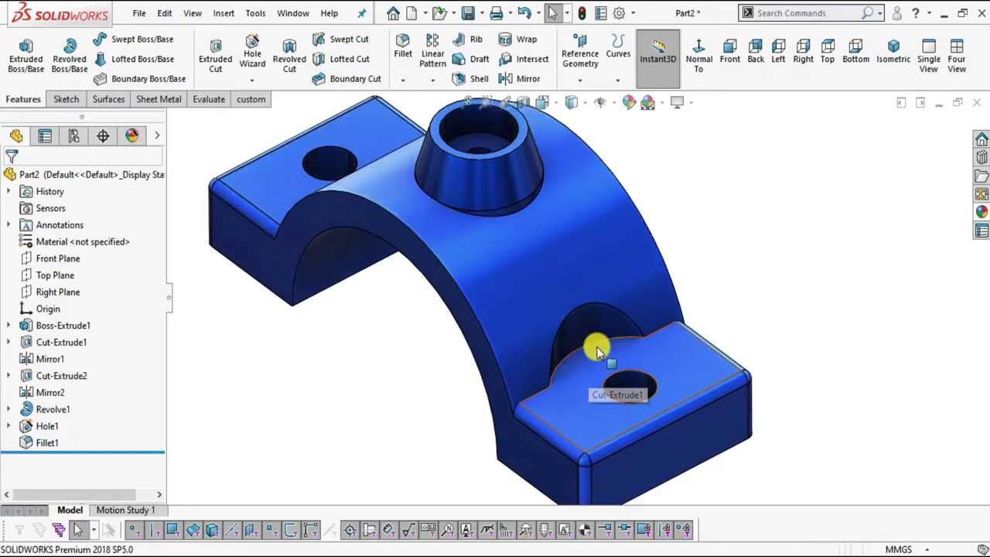
{"action": "scroll", "coordinate": [272, 209], "scroll_direction": "up", "scroll_amount": 2}
{"action": "left_click", "coordinate": [139, 14]}
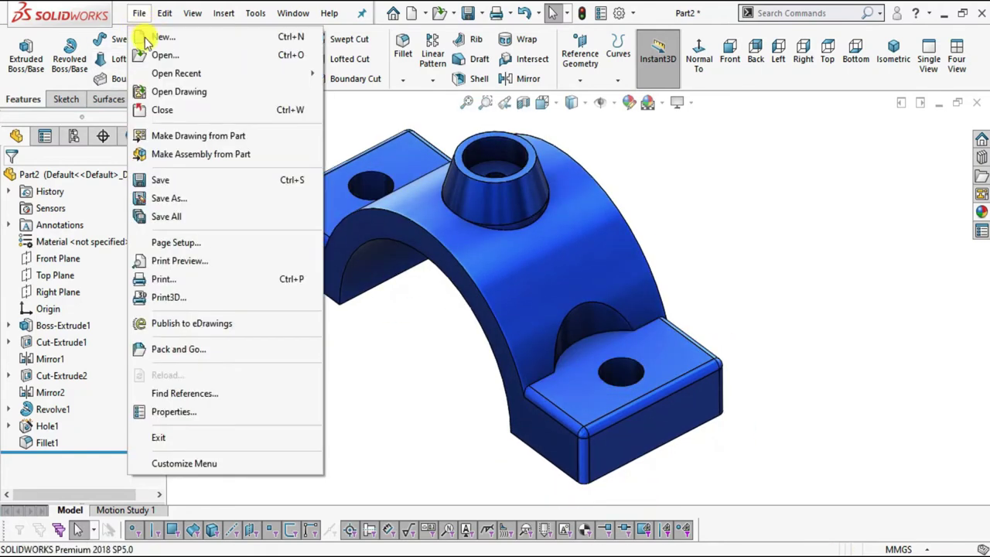
{"action": "left_click", "coordinate": [158, 177]}
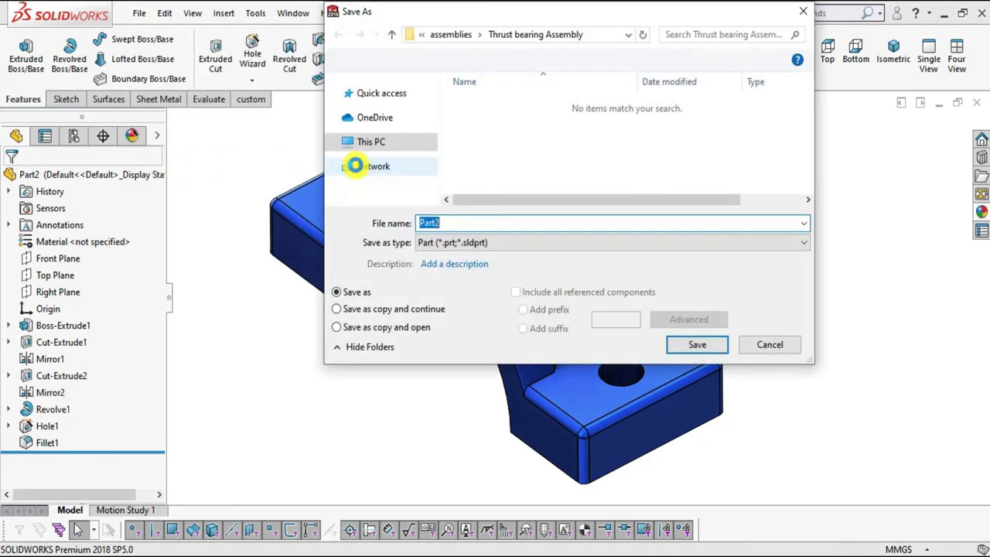
{"action": "scroll", "coordinate": [376, 137], "scroll_direction": "up", "scroll_amount": 3}
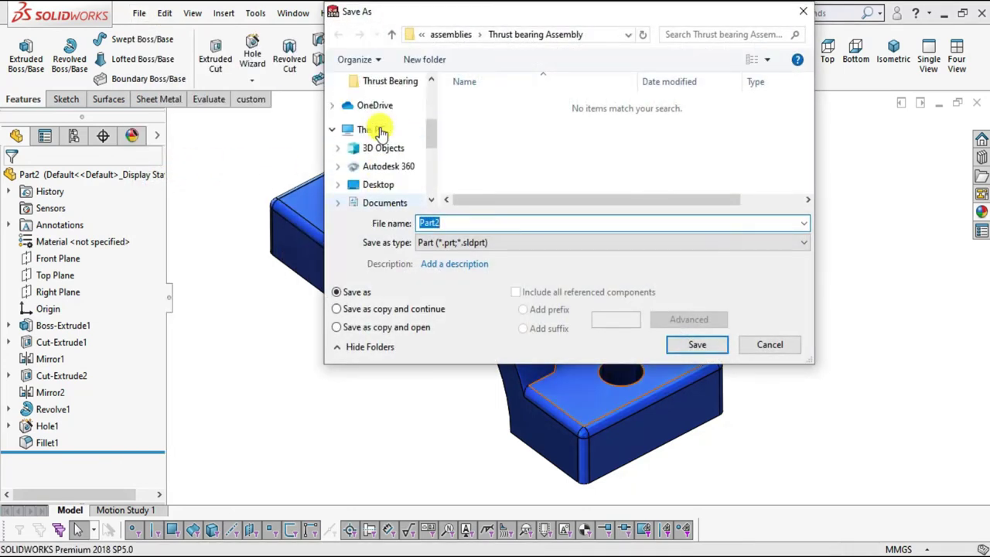
{"action": "left_click", "coordinate": [378, 184]}
{"action": "scroll", "coordinate": [632, 174], "scroll_direction": "down", "scroll_amount": 5}
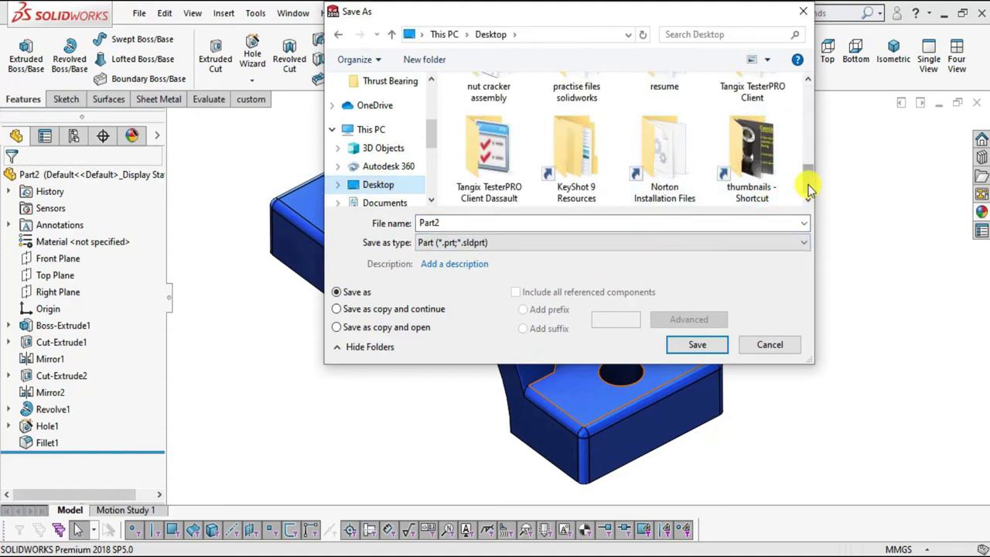
{"action": "scroll", "coordinate": [808, 179], "scroll_direction": "up", "scroll_amount": 1}
{"action": "left_click_drag", "start_coordinate": [807, 178], "coordinate": [808, 146]}
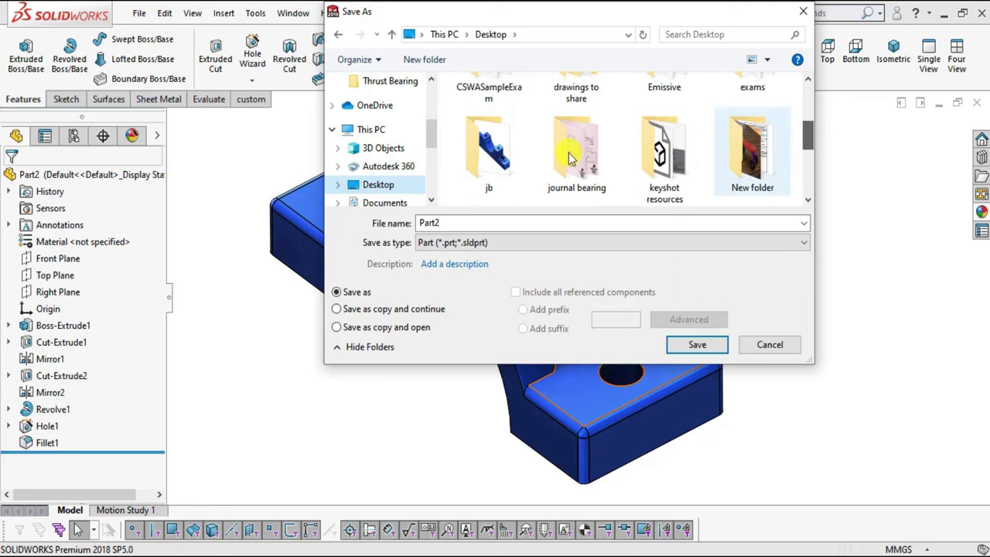
{"action": "double_click", "coordinate": [499, 147]}
{"action": "double_click", "coordinate": [449, 222]}
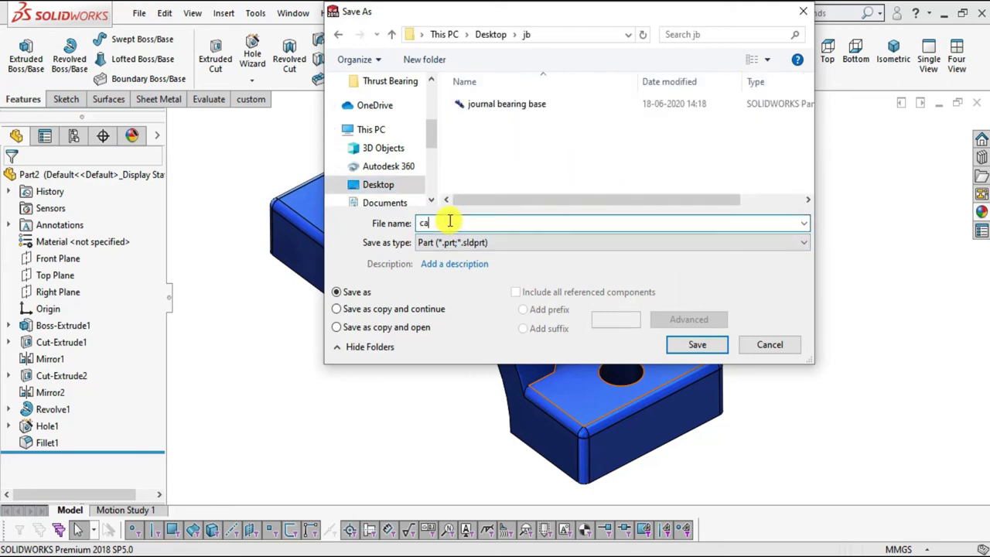
{"action": "left_click", "coordinate": [682, 345]}
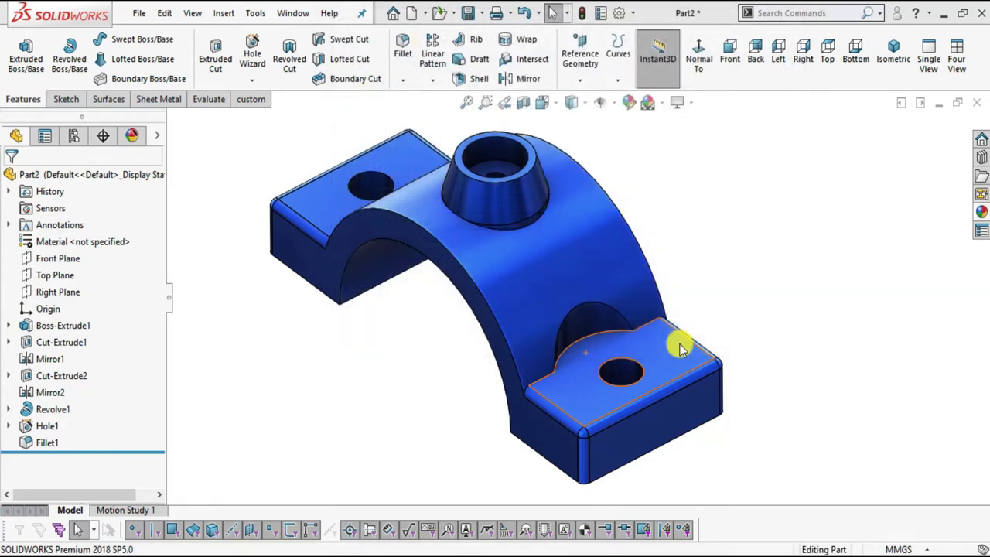
{"action": "key", "text": "f"}
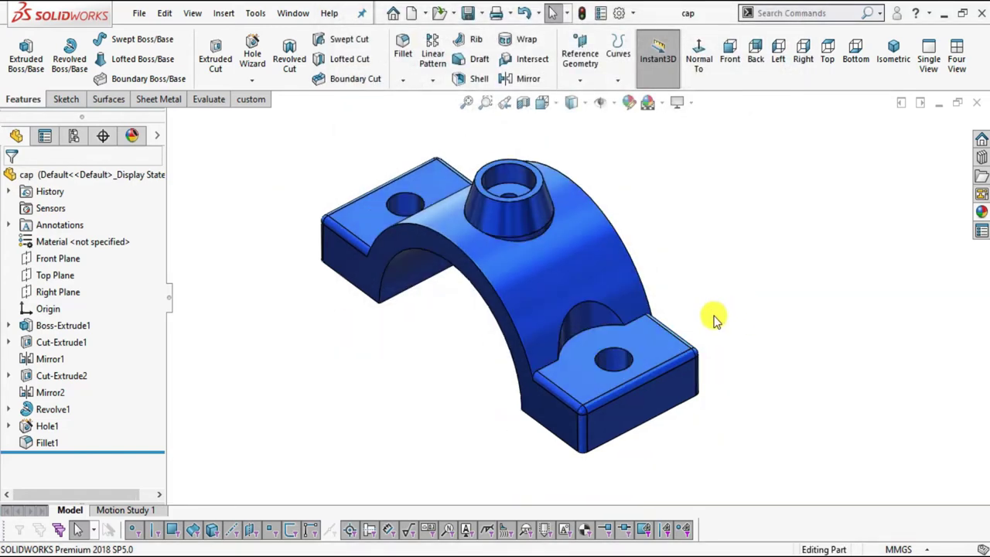
Step: Switch to the drawing PDF in Foxit Reader and examine the Top Half Bush and Half Bush views and dimensions on page 5
{"action": "left_click", "coordinate": [556, 550]}
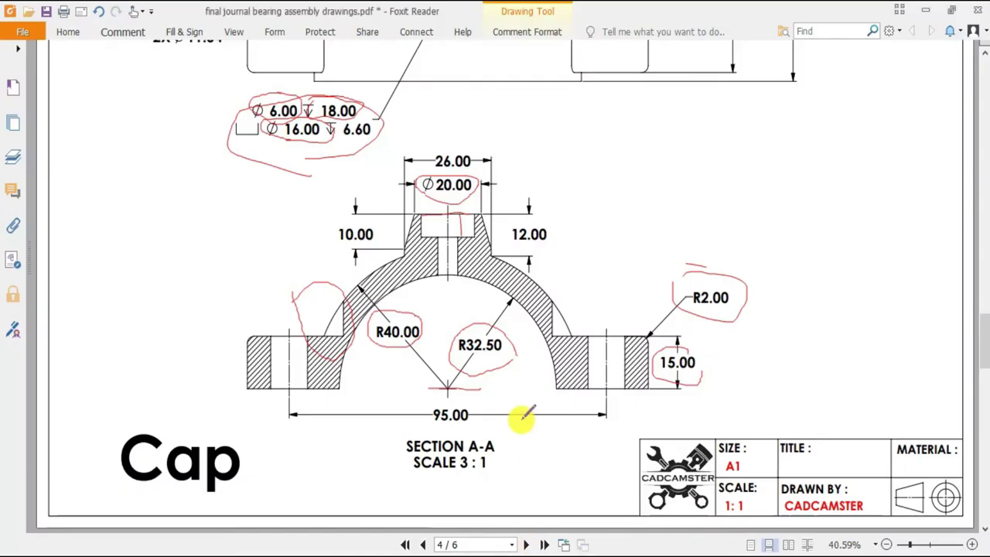
{"action": "scroll", "coordinate": [501, 200], "scroll_direction": "down", "scroll_amount": 10}
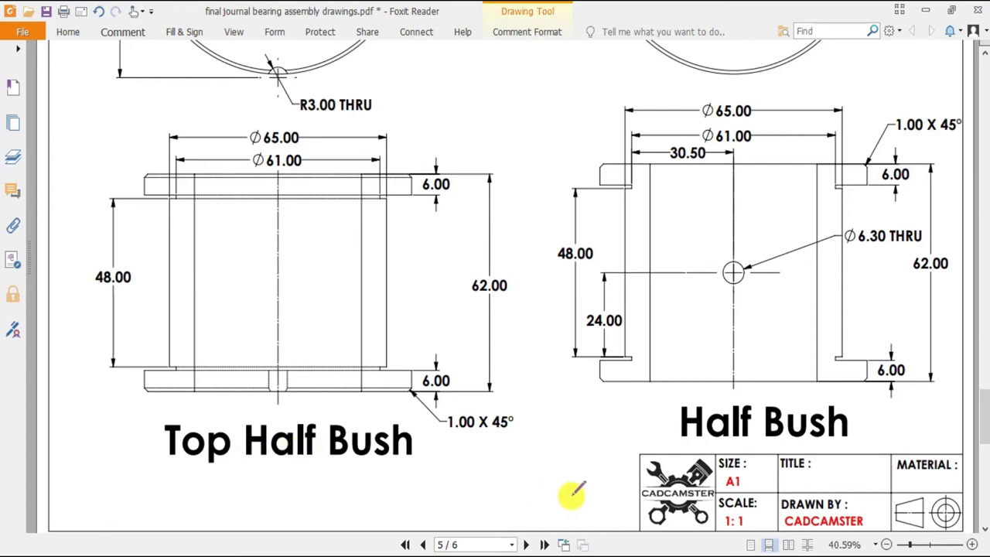
{"action": "scroll", "coordinate": [572, 488], "scroll_direction": "up", "scroll_amount": 2}
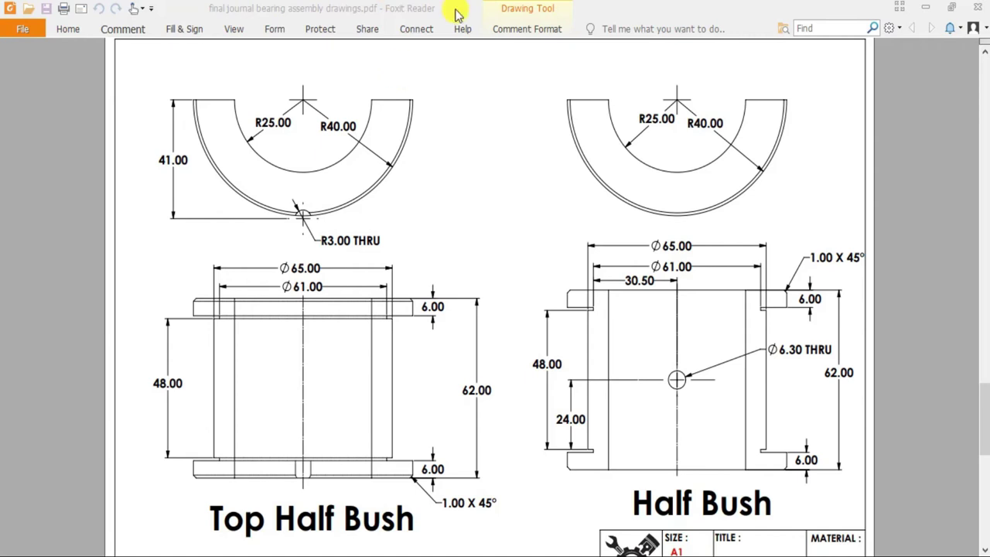
{"action": "scroll", "coordinate": [379, 452], "scroll_direction": "down", "scroll_amount": 1}
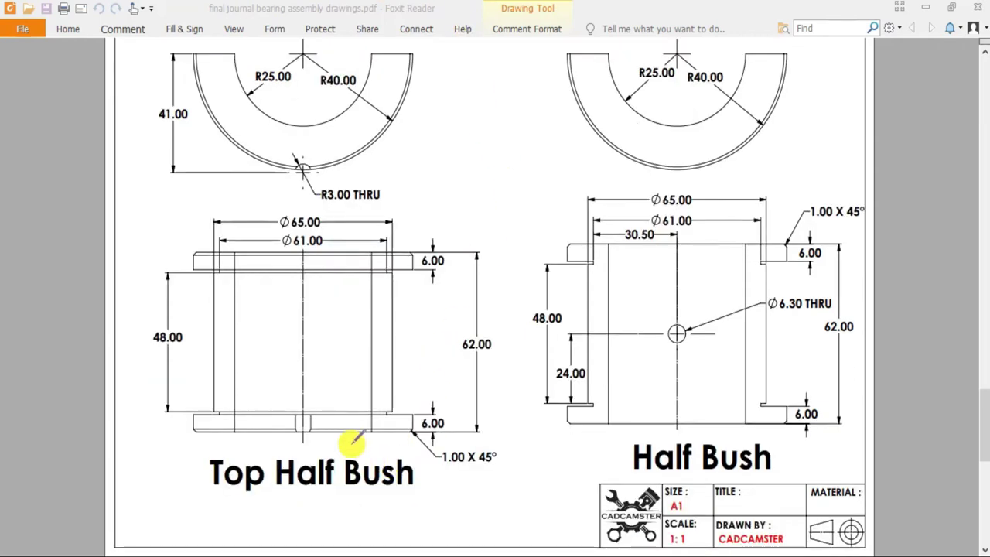
{"action": "scroll", "coordinate": [379, 409], "scroll_direction": "up", "scroll_amount": 1}
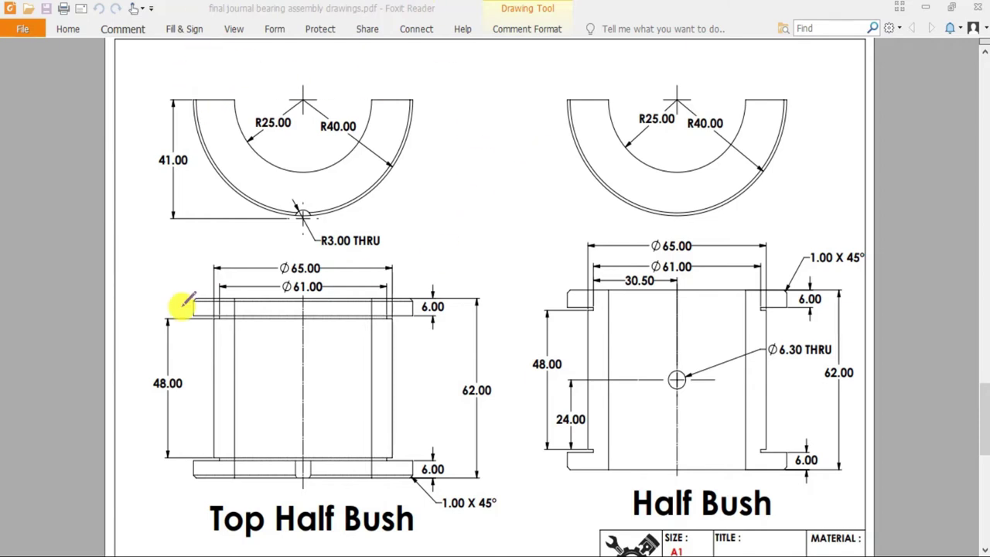
{"action": "scroll", "coordinate": [365, 277], "scroll_direction": "down", "scroll_amount": 1}
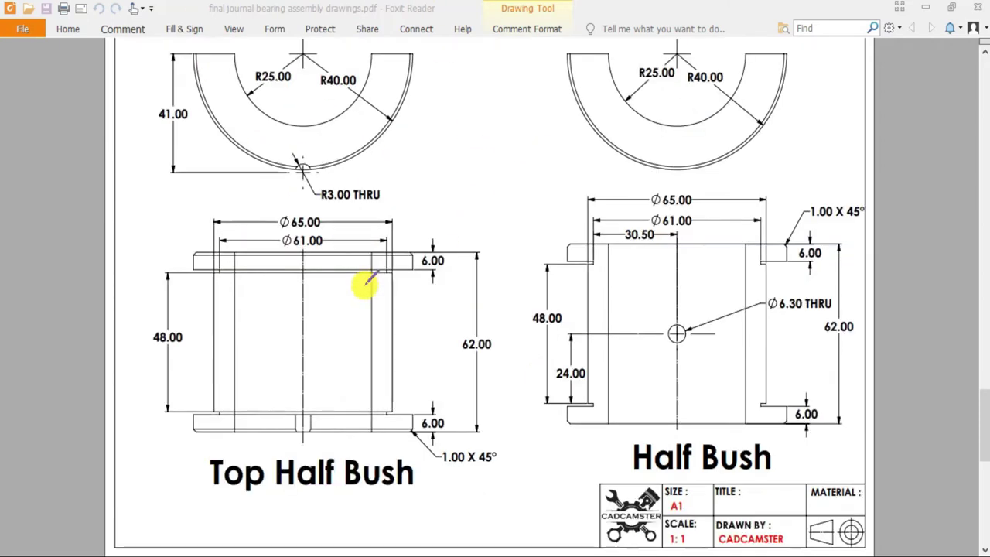
{"action": "scroll", "coordinate": [356, 333], "scroll_direction": "up", "scroll_amount": 2}
{"action": "scroll", "coordinate": [323, 312], "scroll_direction": "down", "scroll_amount": 3}
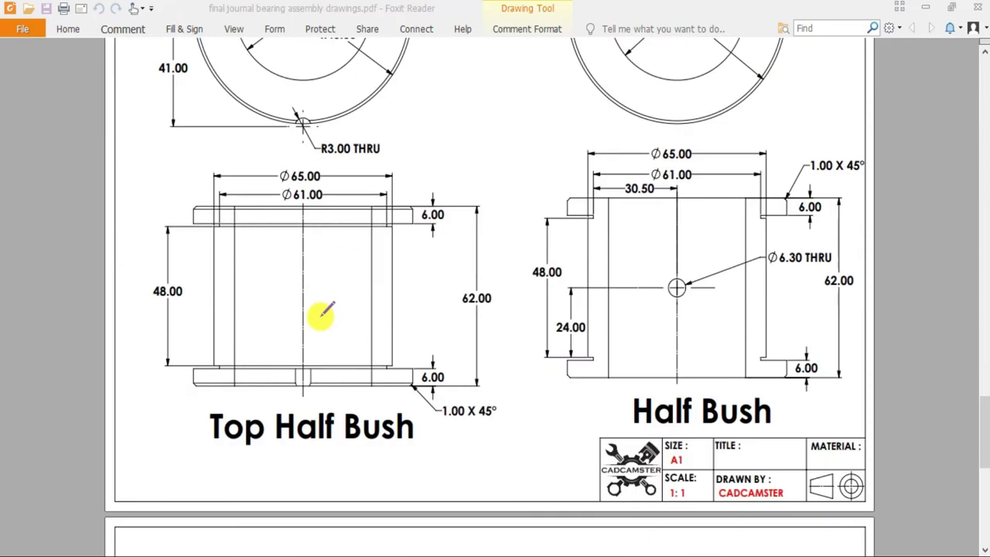
{"action": "scroll", "coordinate": [343, 431], "scroll_direction": "up", "scroll_amount": 1}
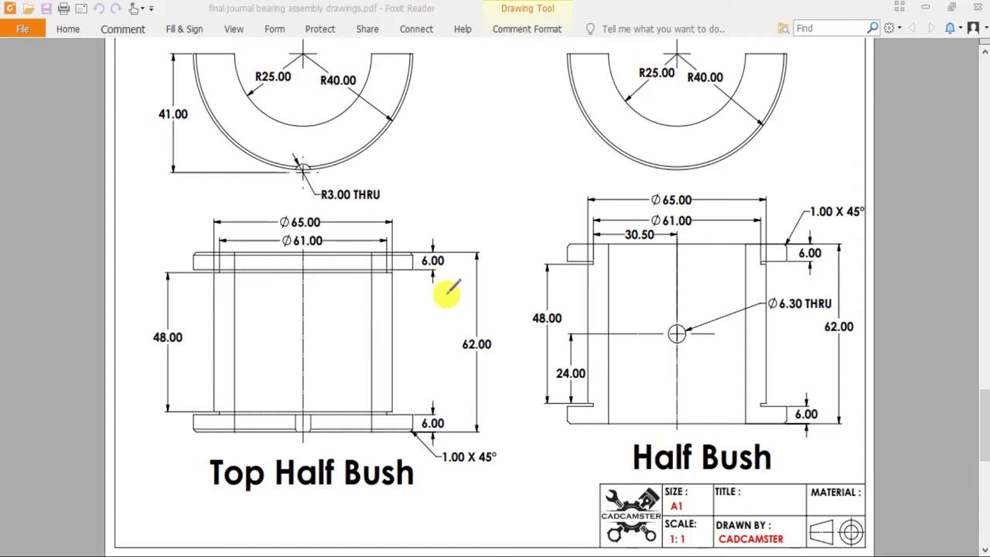
{"action": "scroll", "coordinate": [365, 430], "scroll_direction": "up", "scroll_amount": 1, "text": "ctrl"}
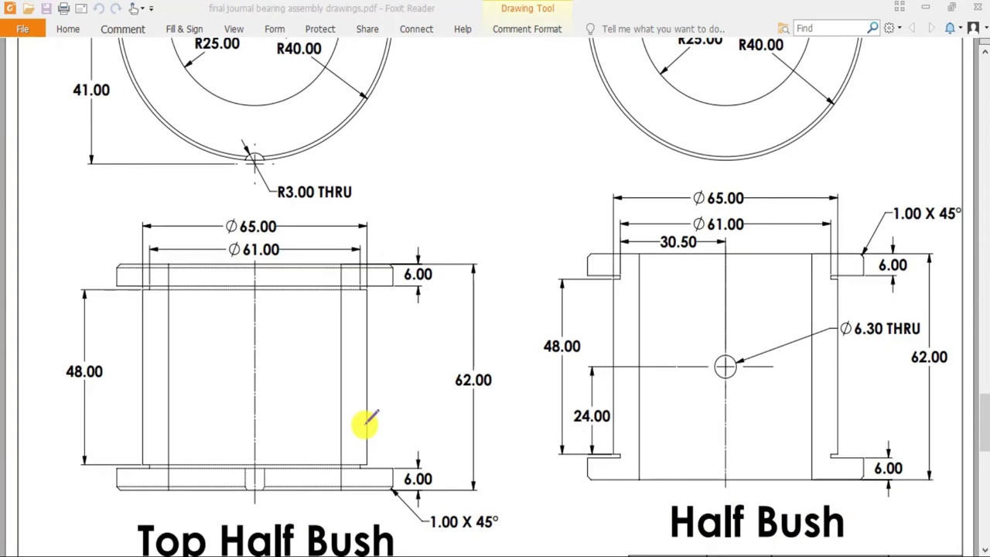
Step: Mark the Top Half Bush's half-section profile, inner radius and centre axis on the drawing, and undo the markings
{"action": "left_click_drag", "start_coordinate": [335, 381], "coordinate": [384, 333]}
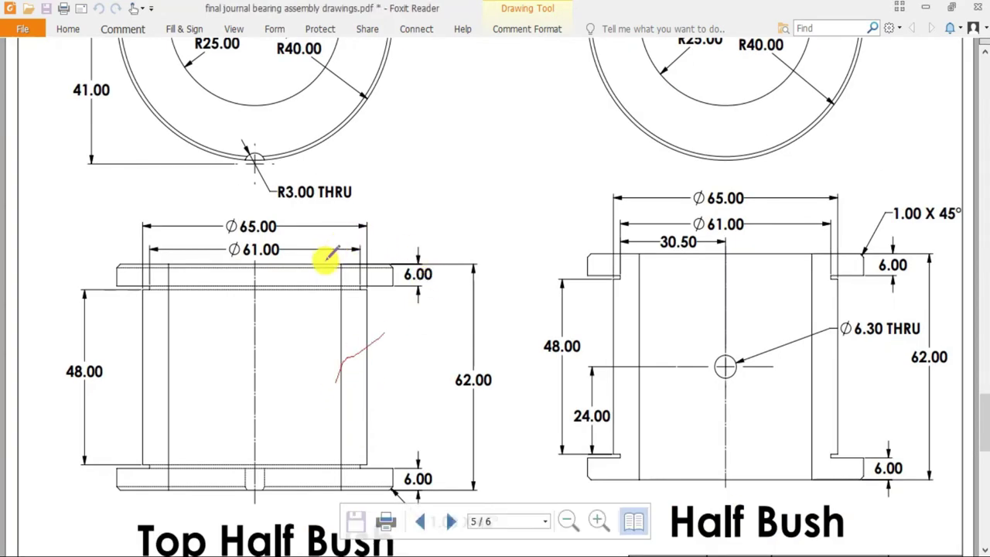
{"action": "left_click_drag", "start_coordinate": [332, 254], "coordinate": [418, 319]}
{"action": "mouse_move", "coordinate": [328, 294]}
{"action": "left_mouse_down"}
{"action": "mouse_move", "coordinate": [432, 278]}
{"action": "mouse_move", "coordinate": [455, 435]}
{"action": "mouse_move", "coordinate": [441, 526]}
{"action": "mouse_move", "coordinate": [339, 504]}
{"action": "mouse_move", "coordinate": [315, 458]}
{"action": "mouse_move", "coordinate": [323, 301]}
{"action": "left_mouse_up"}
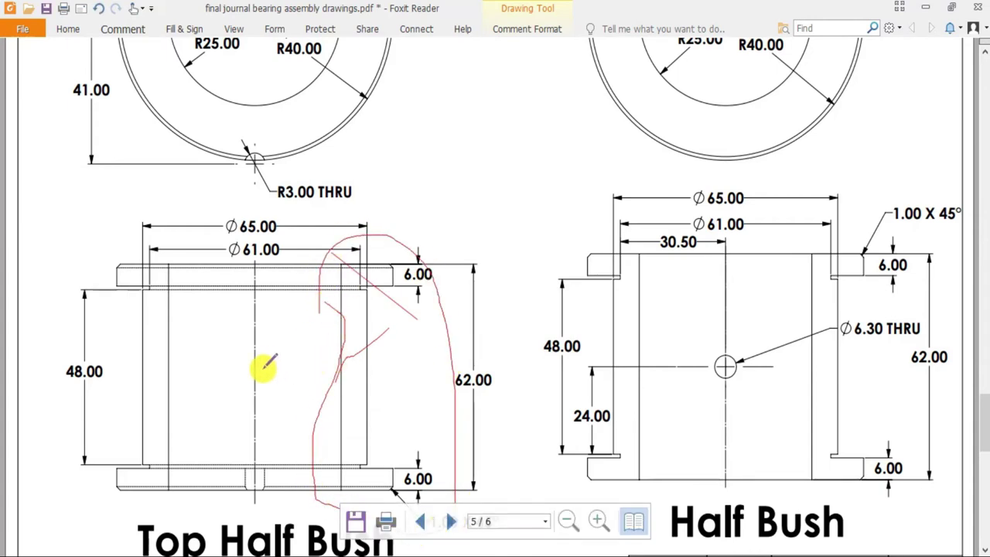
{"action": "left_click_drag", "start_coordinate": [251, 373], "coordinate": [344, 370]}
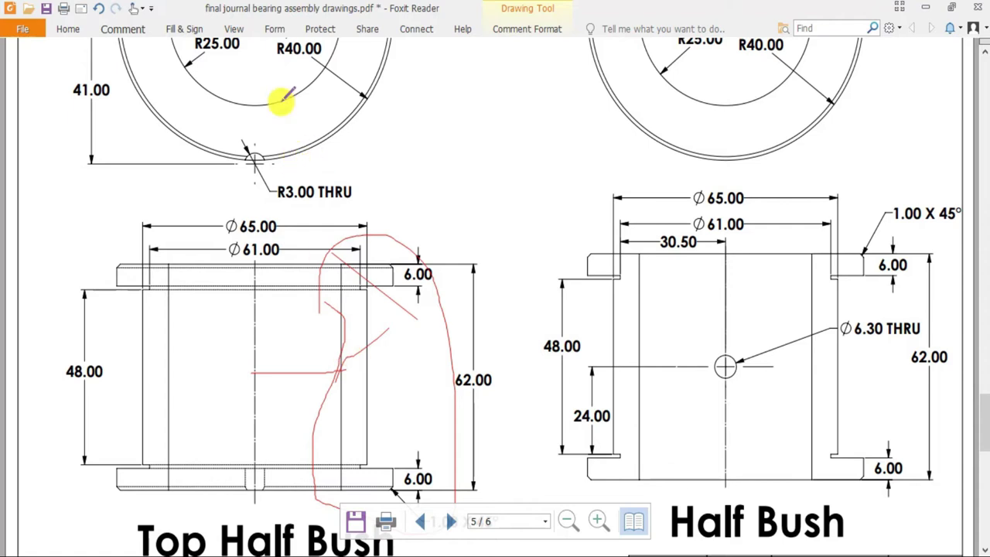
{"action": "scroll", "coordinate": [227, 72], "scroll_direction": "up", "scroll_amount": 1}
{"action": "mouse_move", "coordinate": [221, 110]}
{"action": "left_mouse_down"}
{"action": "mouse_move", "coordinate": [197, 105]}
{"action": "mouse_move", "coordinate": [238, 102]}
{"action": "mouse_move", "coordinate": [242, 67]}
{"action": "mouse_move", "coordinate": [188, 92]}
{"action": "left_mouse_up"}
{"action": "scroll", "coordinate": [307, 339], "scroll_direction": "down", "scroll_amount": 2}
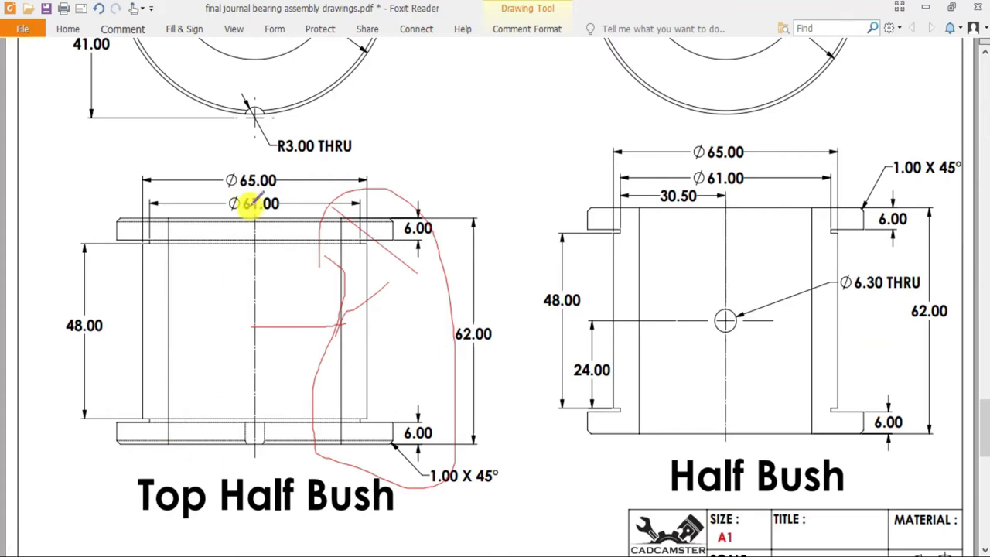
{"action": "left_click_drag", "start_coordinate": [254, 221], "coordinate": [241, 462]}
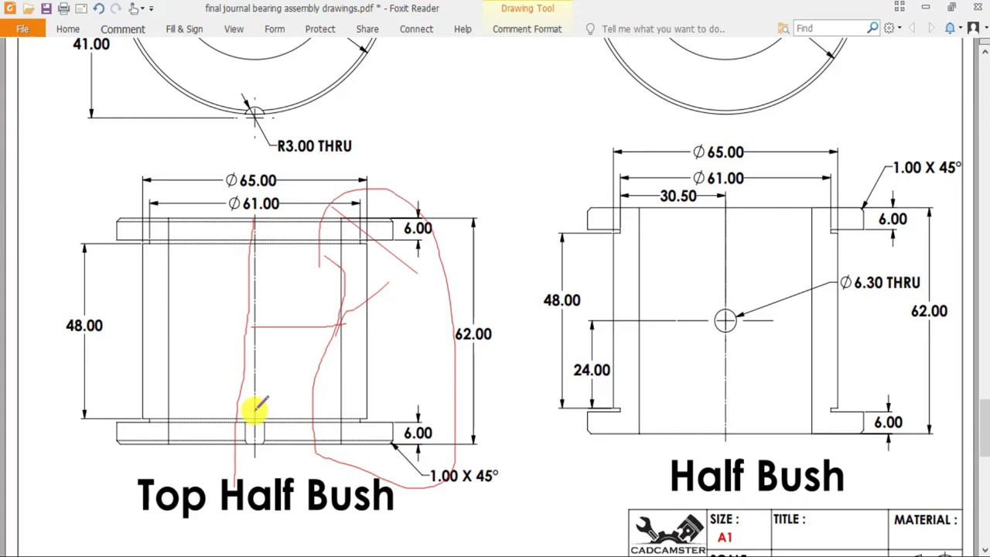
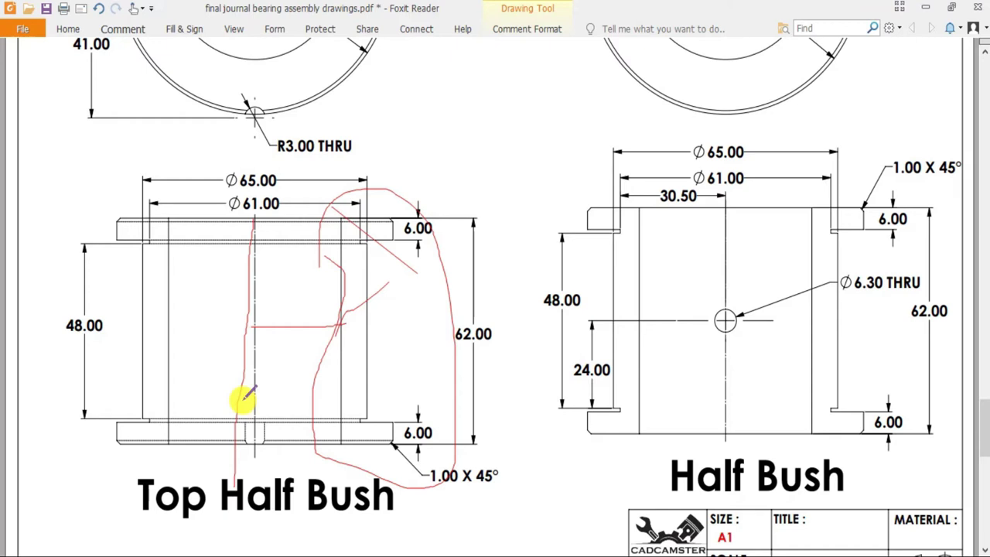
{"action": "key", "text": "ctrl+z"}
Step: Switch to SOLIDWORKS and create a new part document for the Top Half Bush
{"action": "scroll", "coordinate": [433, 425], "scroll_direction": "up", "scroll_amount": 1}
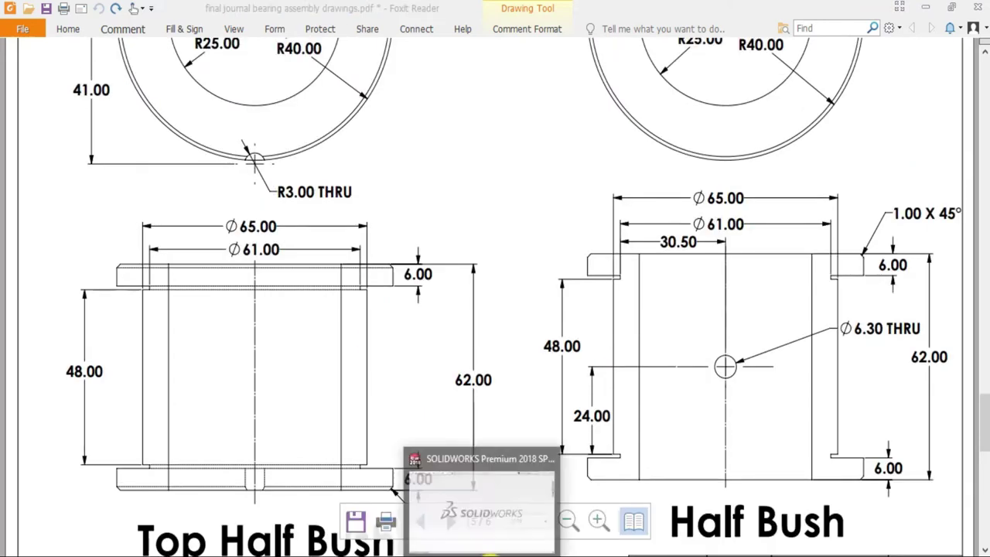
{"action": "left_click", "coordinate": [489, 553]}
{"action": "left_click", "coordinate": [143, 16]}
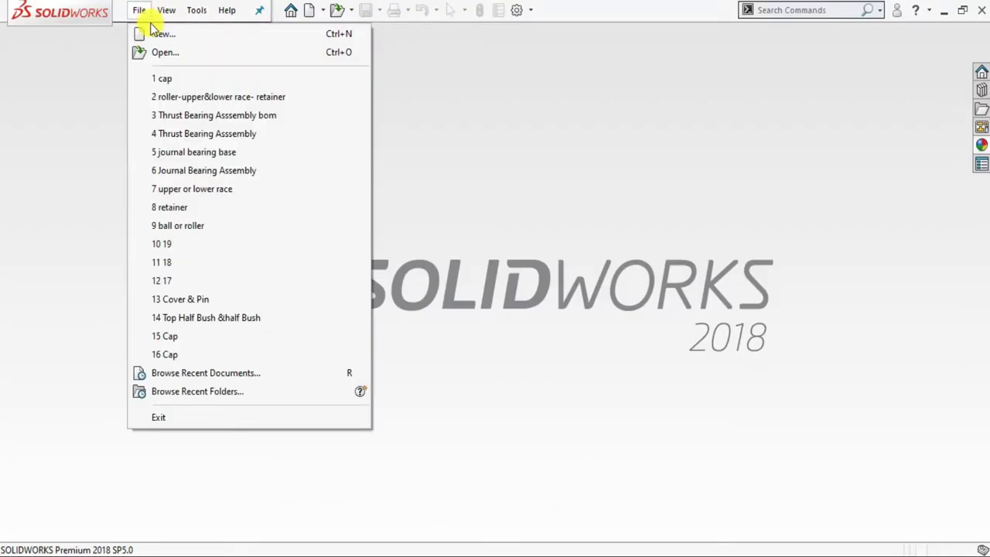
{"action": "left_click", "coordinate": [147, 31]}
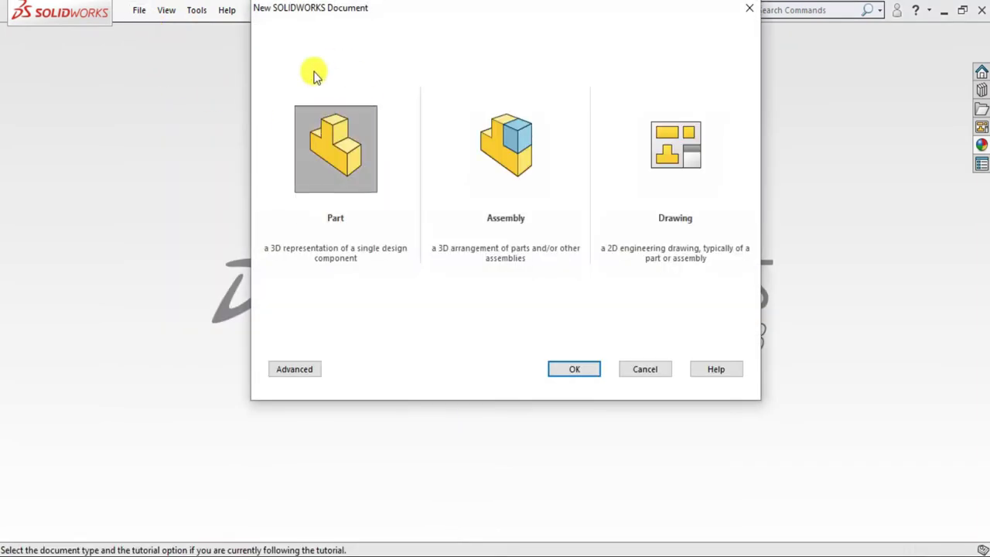
{"action": "left_click", "coordinate": [570, 372]}
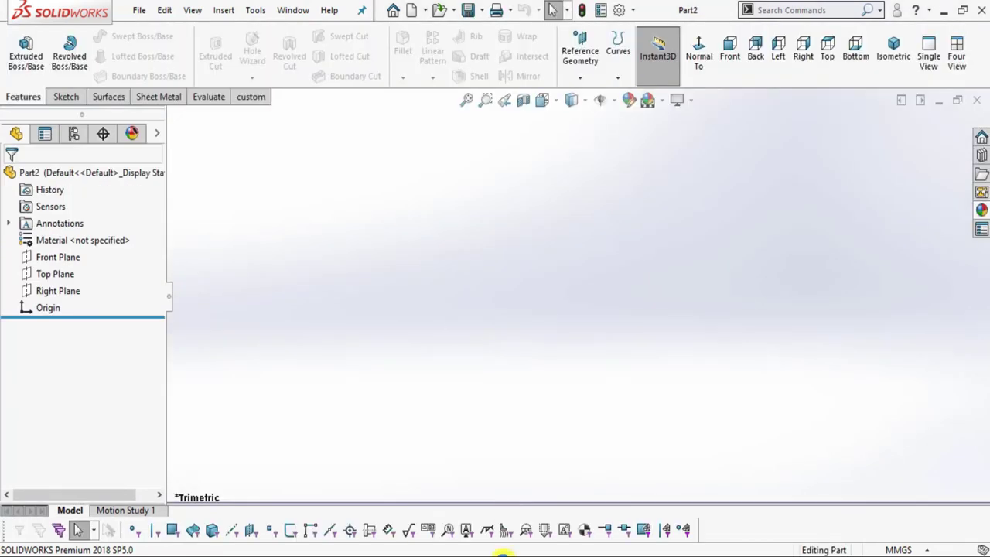
Step: Set the scene to Plain White and keep the document units at MMGS (millimeter, gram, second)
{"action": "left_click", "coordinate": [662, 98]}
{"action": "left_click", "coordinate": [612, 99]}
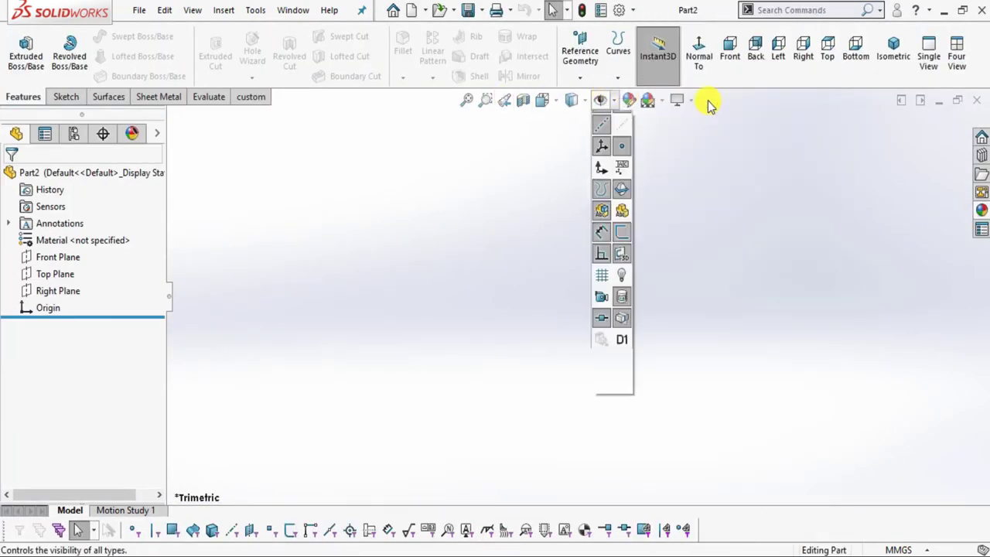
{"action": "left_click", "coordinate": [657, 100]}
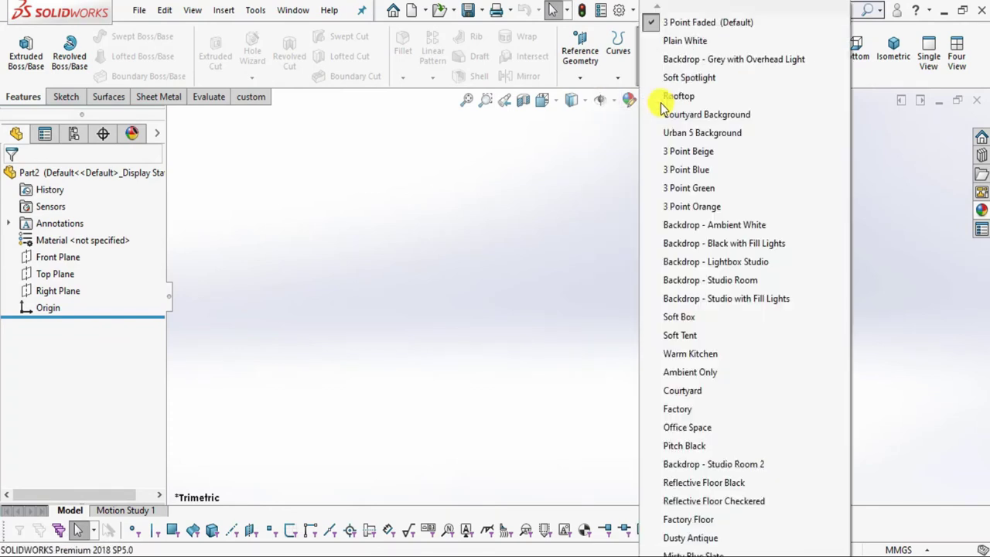
{"action": "left_click", "coordinate": [675, 44]}
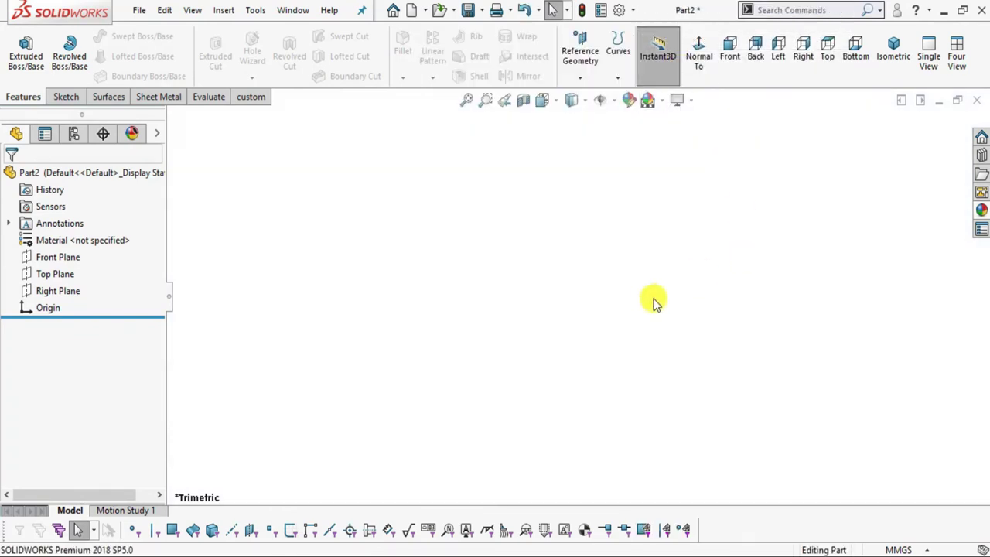
{"action": "left_click", "coordinate": [909, 549]}
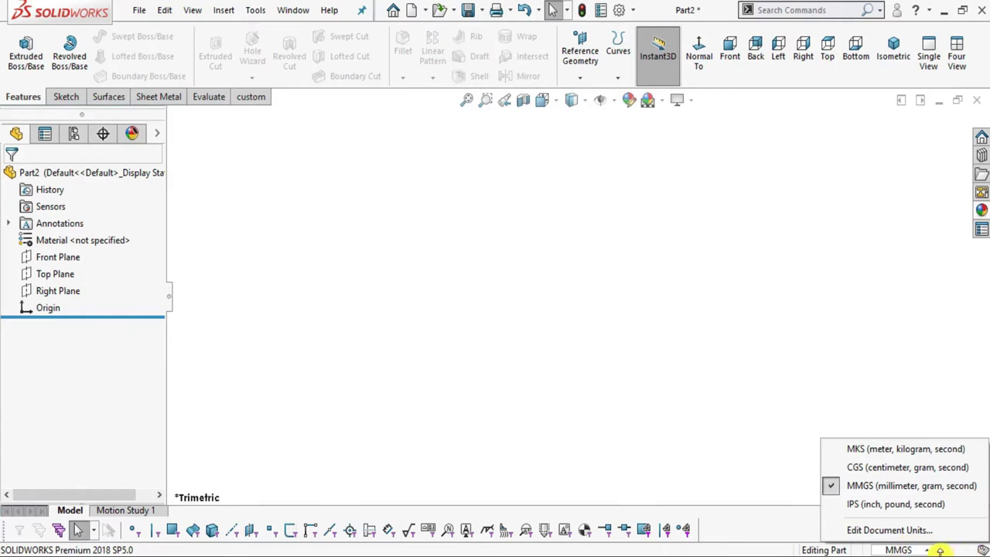
{"action": "left_click", "coordinate": [869, 486]}
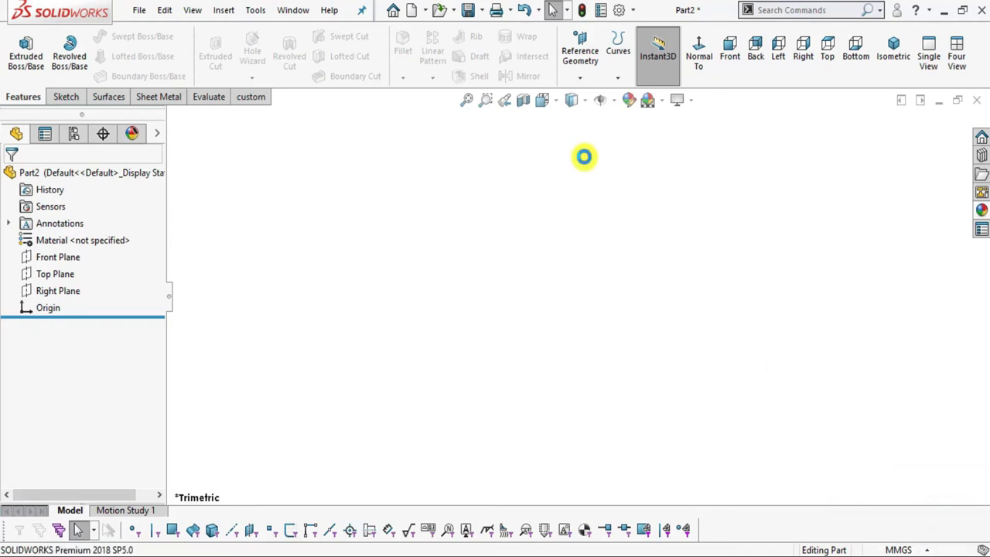
Step: Start a sketch on the Front Plane, viewed normal to the plane
{"action": "left_click", "coordinate": [44, 259]}
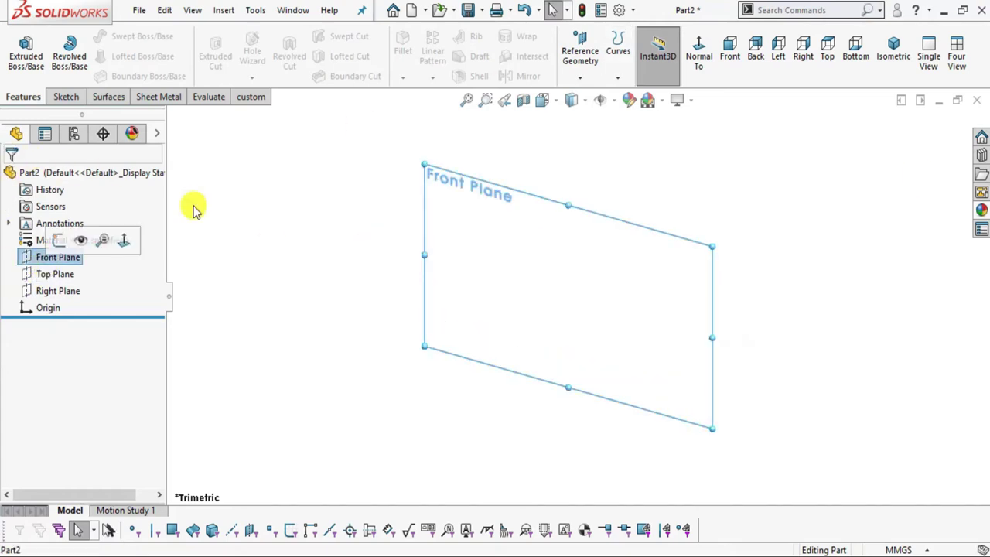
{"action": "left_click", "coordinate": [705, 61]}
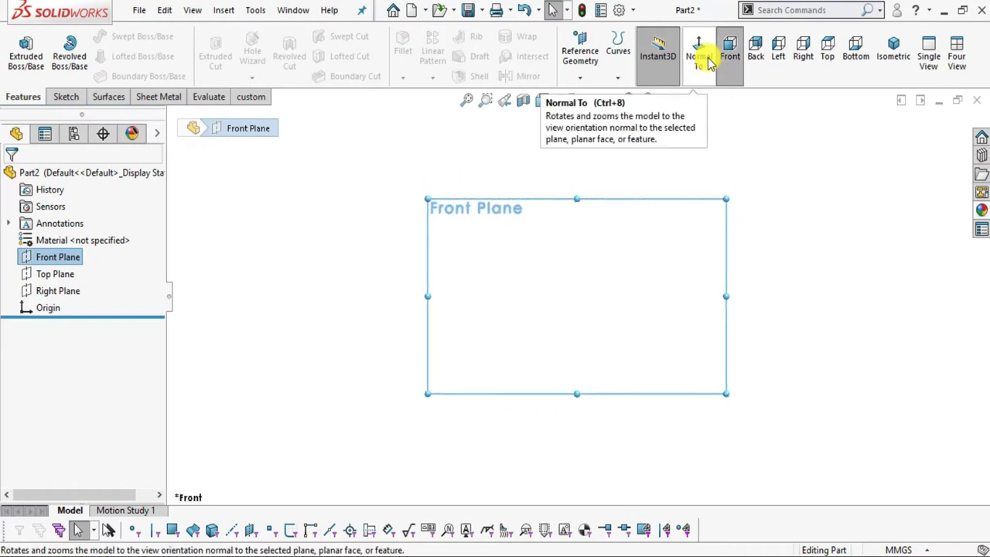
{"action": "right_click", "coordinate": [55, 261]}
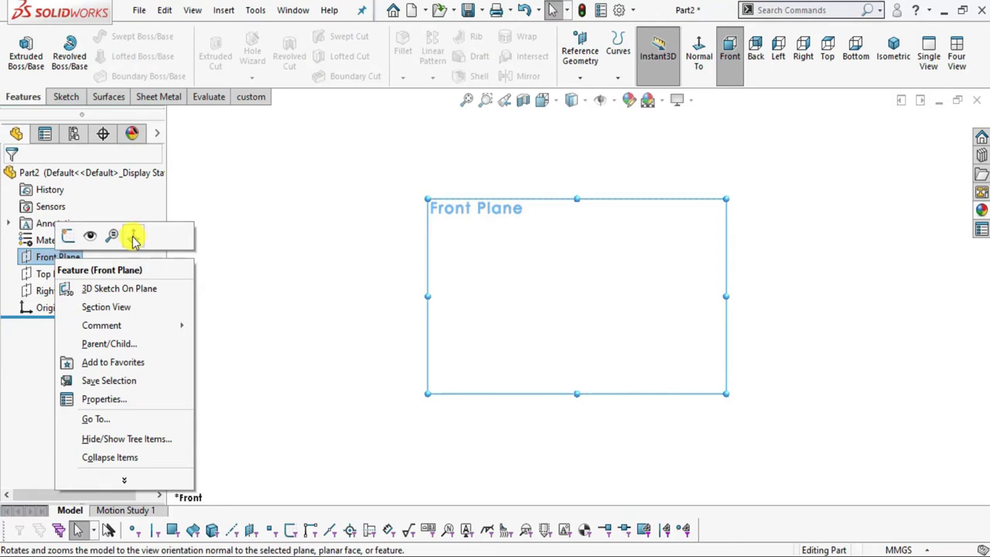
{"action": "left_click", "coordinate": [133, 240]}
{"action": "right_click", "coordinate": [66, 256]}
{"action": "left_click", "coordinate": [144, 232]}
{"action": "right_click", "coordinate": [55, 255]}
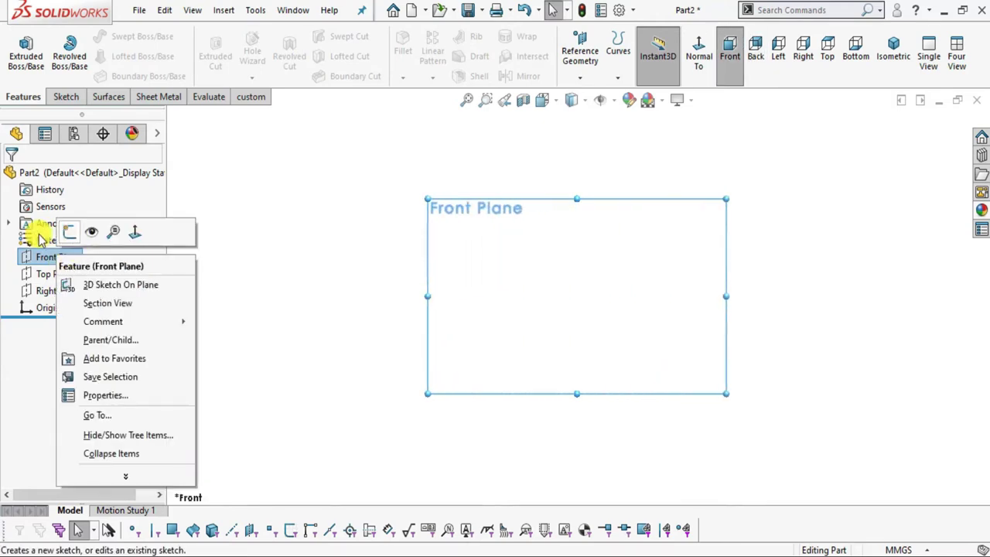
{"action": "left_click", "coordinate": [78, 98]}
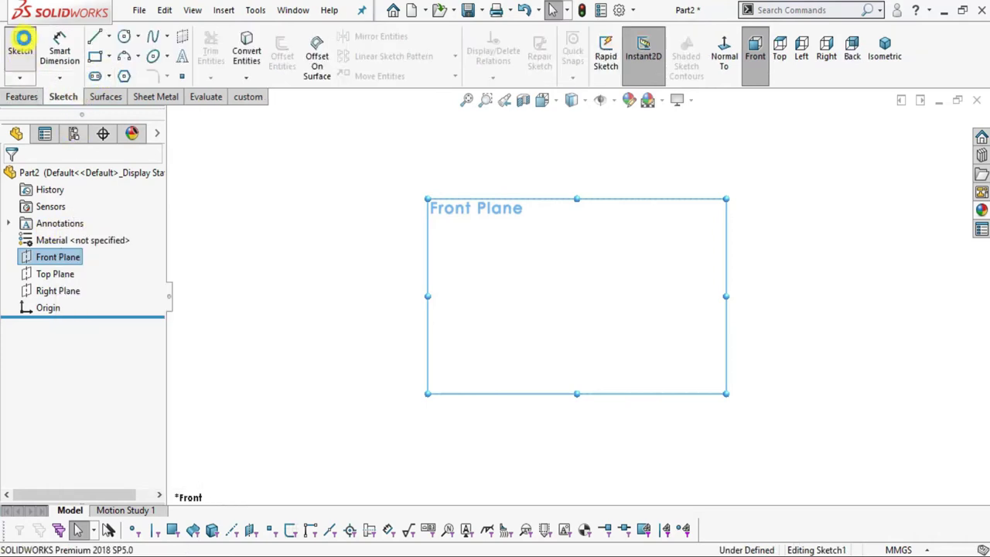
{"action": "left_click", "coordinate": [23, 39]}
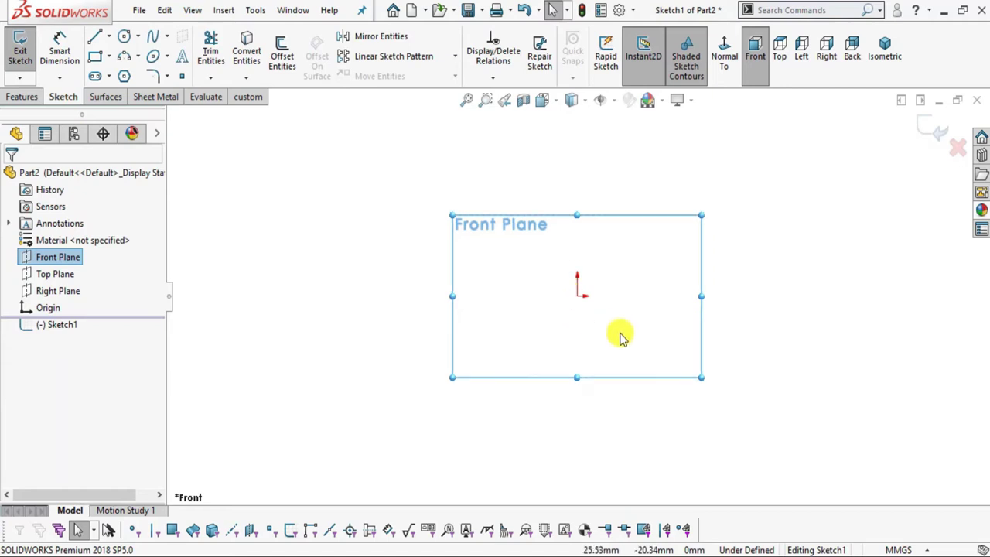
Step: Sketch a vertical centerline about 138 mm long, running upward from the origin
{"action": "scroll", "coordinate": [695, 265], "scroll_direction": "down", "scroll_amount": 2}
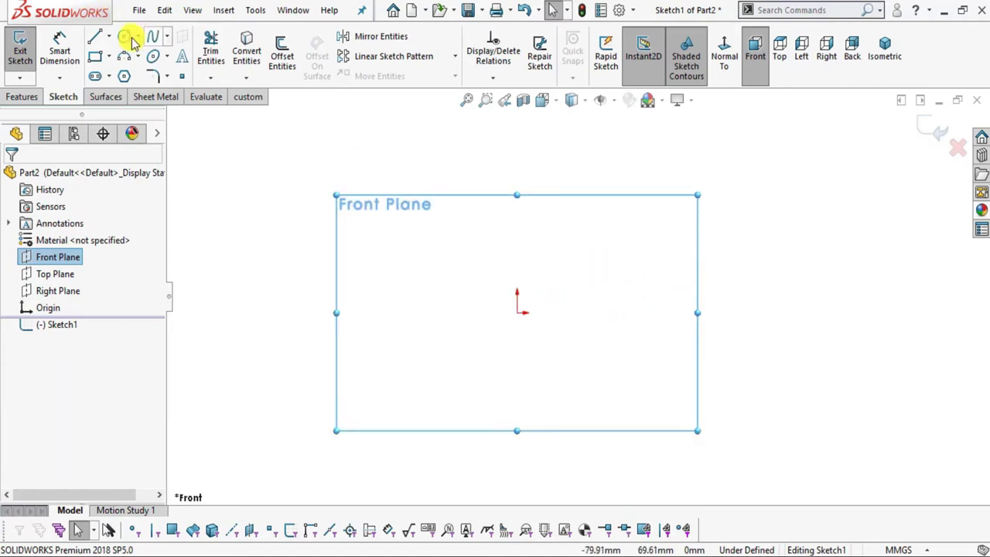
{"action": "left_click", "coordinate": [109, 37]}
{"action": "left_click", "coordinate": [125, 72]}
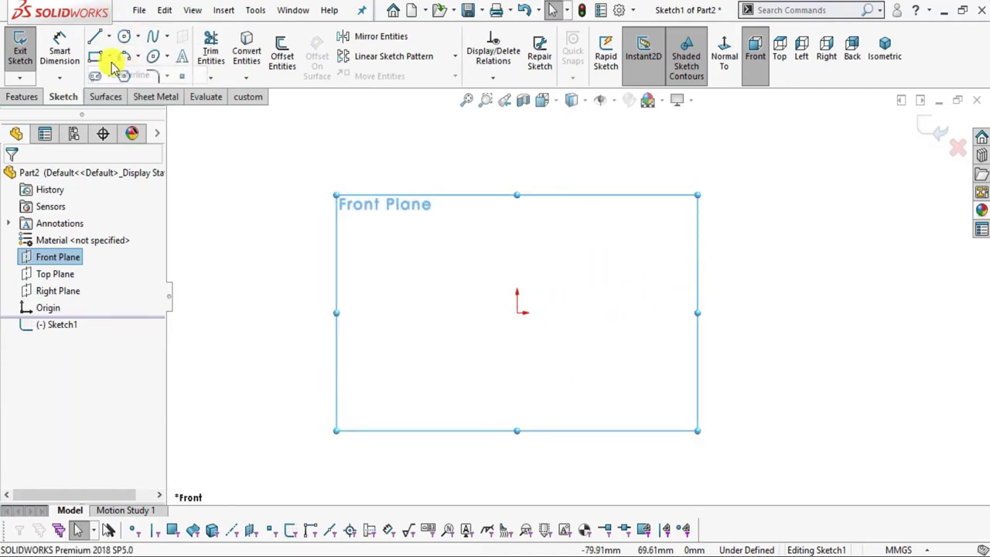
{"action": "scroll", "coordinate": [518, 244], "scroll_direction": "up", "scroll_amount": 3}
{"action": "scroll", "coordinate": [593, 211], "scroll_direction": "down", "scroll_amount": 5}
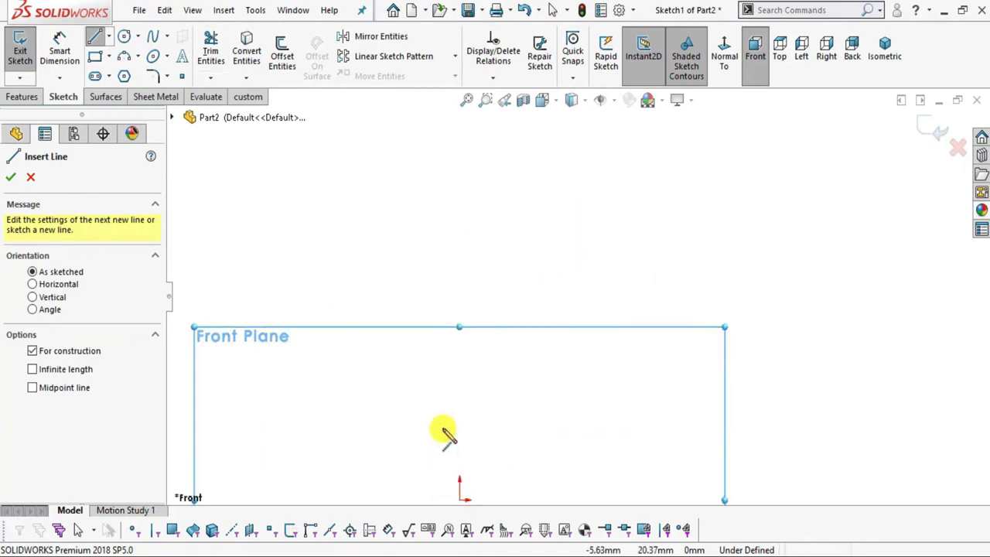
{"action": "scroll", "coordinate": [447, 434], "scroll_direction": "up", "scroll_amount": 3}
{"action": "left_click", "coordinate": [509, 414]}
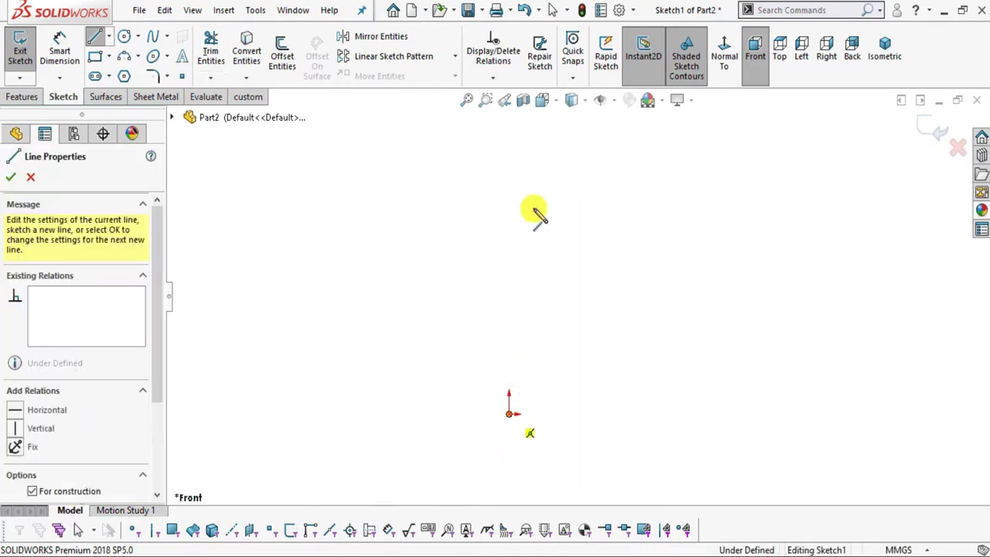
{"action": "left_click", "coordinate": [508, 162]}
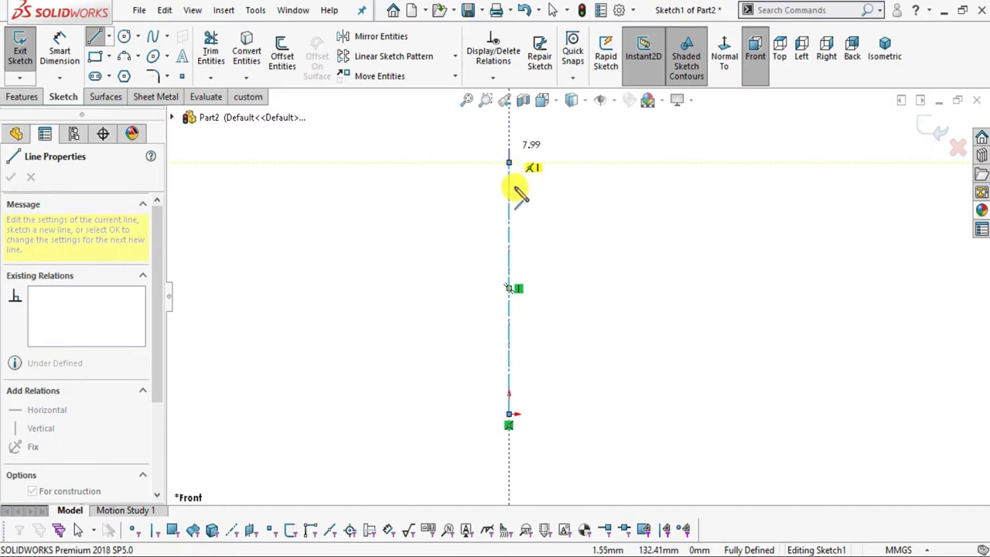
{"action": "scroll", "coordinate": [552, 258], "scroll_direction": "up", "scroll_amount": 3}
{"action": "scroll", "coordinate": [565, 283], "scroll_direction": "down", "scroll_amount": 2}
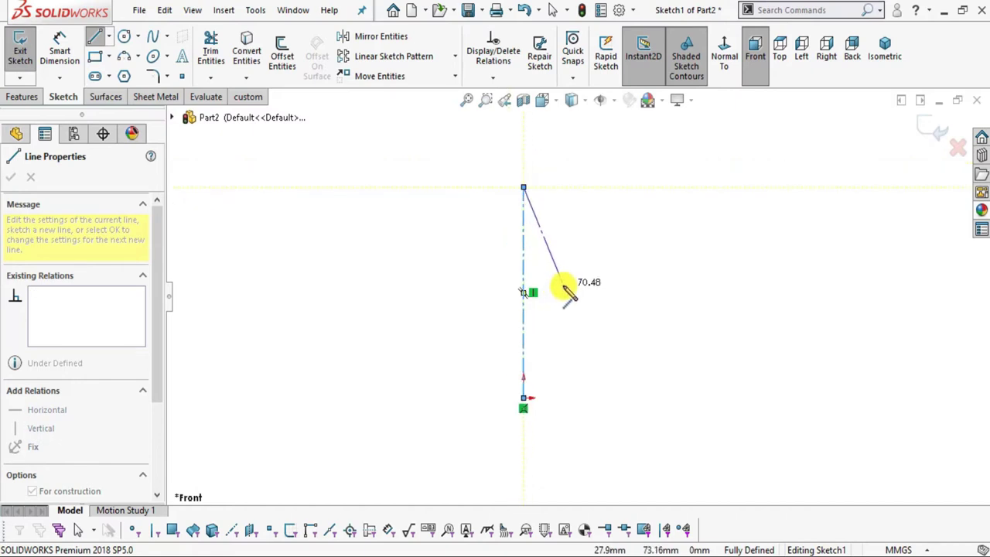
{"action": "key", "text": "Escape"}
Step: Look up the Top Half Bush's overall height in the Foxit Reader drawing, circle it, and return to SOLIDWORKS
{"action": "key", "text": "alt+Tab"}
{"action": "scroll", "coordinate": [426, 263], "scroll_direction": "down", "scroll_amount": 3}
{"action": "mouse_move", "coordinate": [477, 271]}
{"action": "left_mouse_down"}
{"action": "mouse_move", "coordinate": [458, 217]}
{"action": "mouse_move", "coordinate": [457, 249]}
{"action": "mouse_move", "coordinate": [434, 272]}
{"action": "left_mouse_up"}
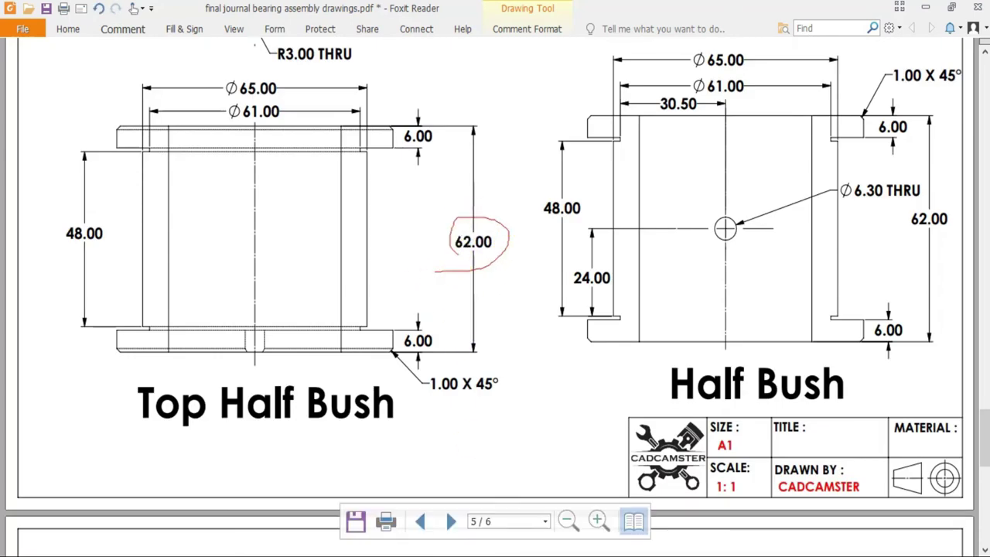
{"action": "key", "text": "alt+Tab"}
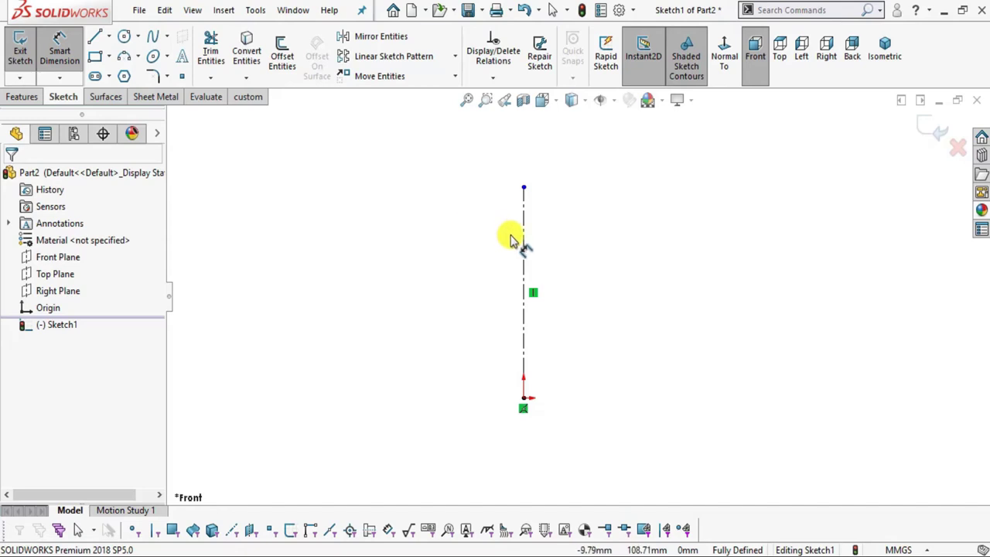
Step: Dimension the vertical centerline's length as 62 mm
{"action": "left_click", "coordinate": [415, 283]}
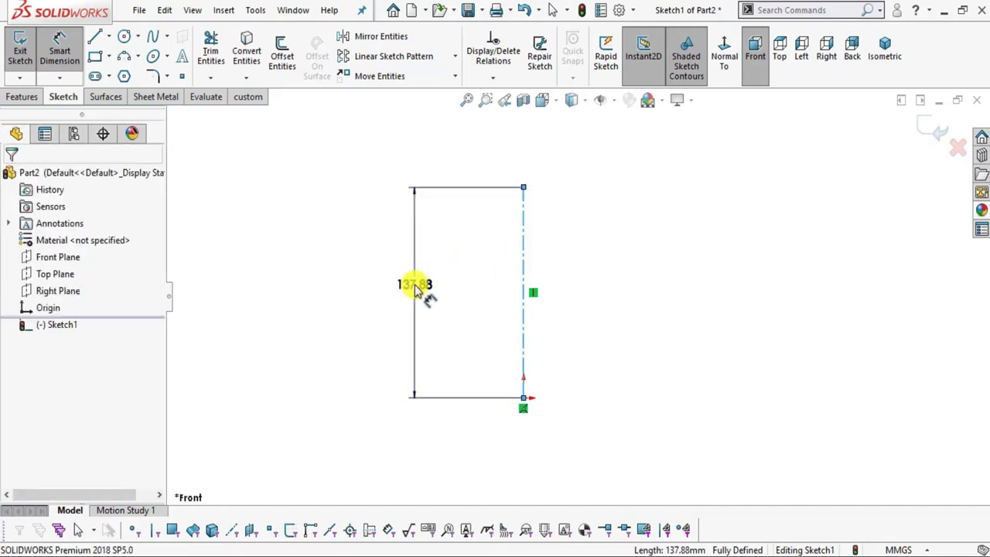
{"action": "left_click", "coordinate": [417, 286]}
{"action": "type", "text": "62"}
{"action": "key", "text": "Return"}
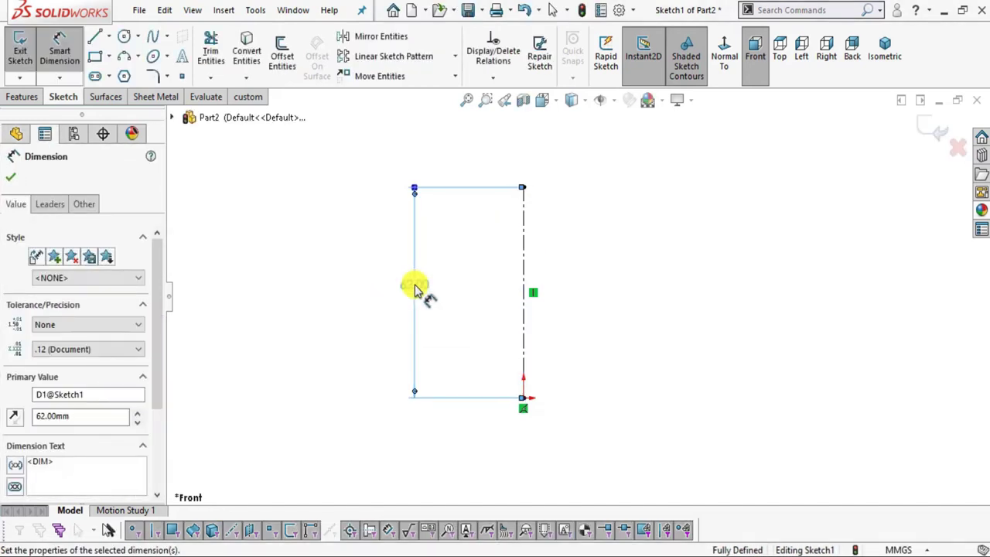
{"action": "key", "text": "Escape"}
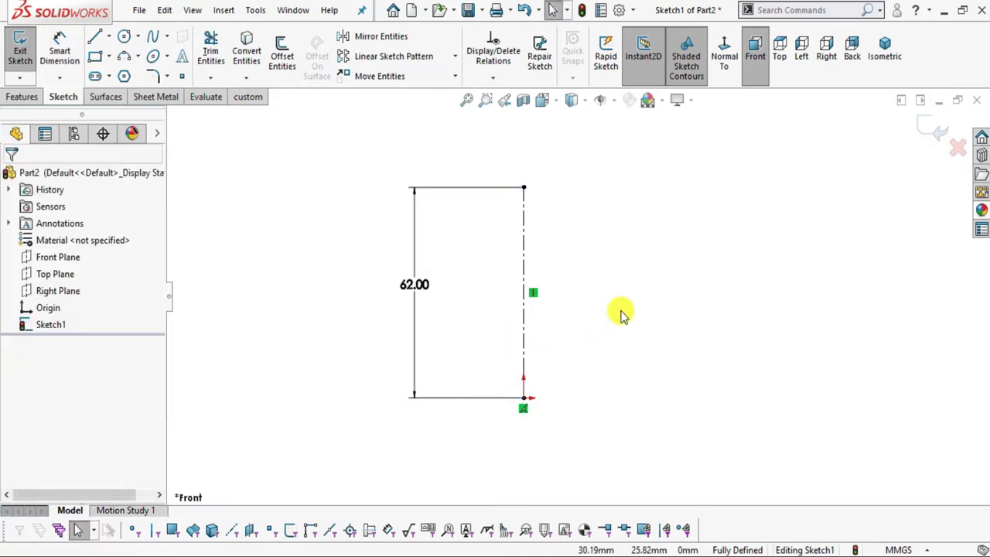
Step: Sketch a solid vertical line about 17.5 mm to the right of the centerline, spanning the centerline's full height
{"action": "left_click", "coordinate": [95, 37]}
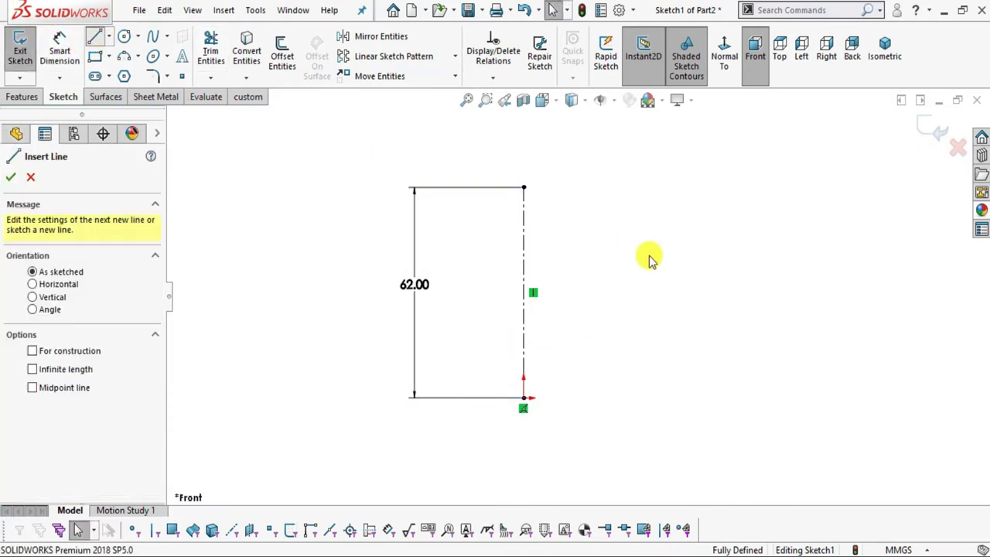
{"action": "left_click", "coordinate": [577, 187]}
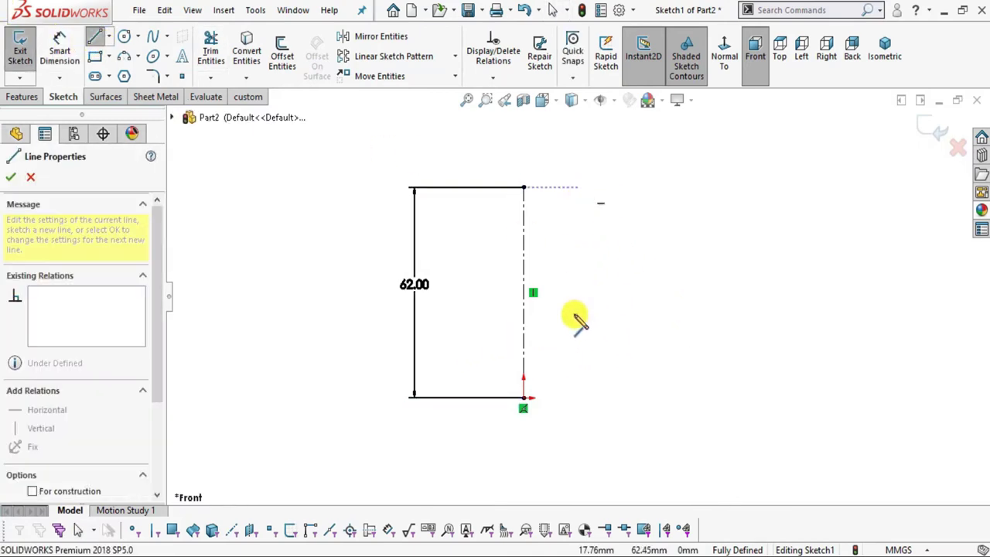
{"action": "left_click", "coordinate": [579, 397]}
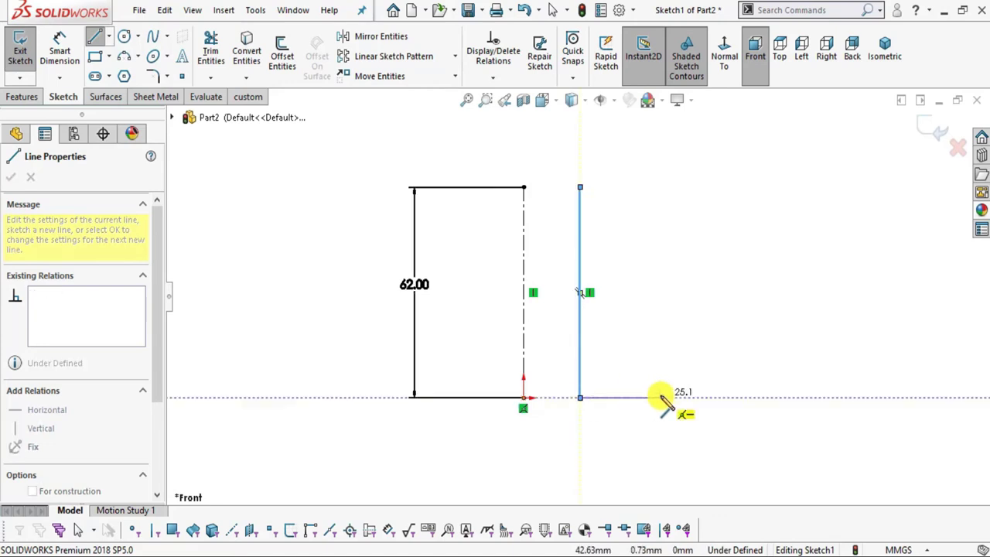
{"action": "key", "text": "Escape"}
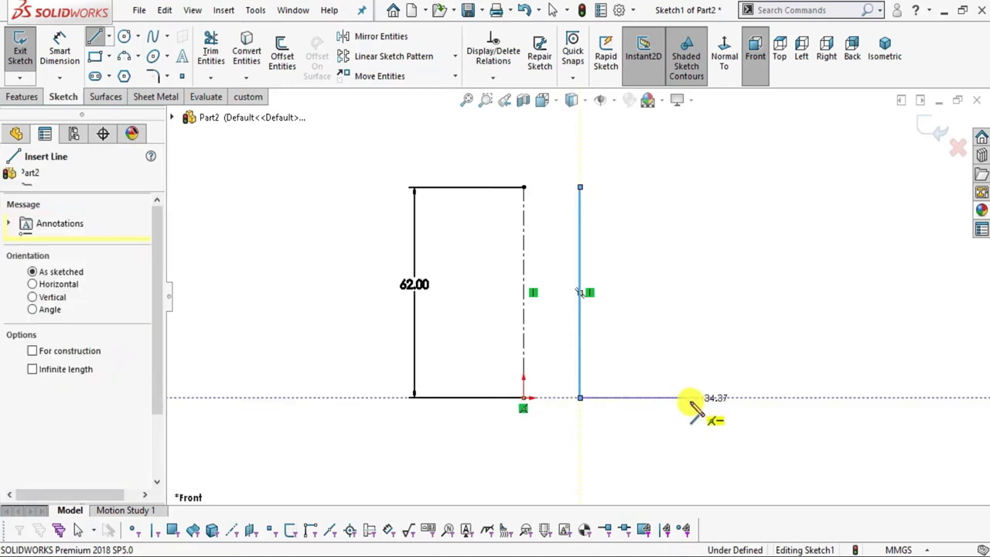
{"action": "key", "text": "Escape"}
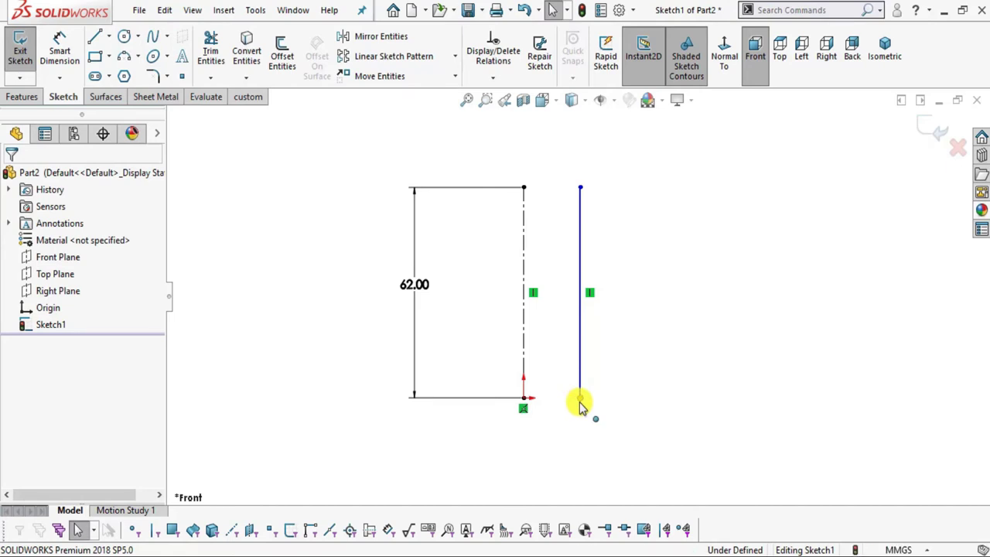
Step: Add a horizontal relation between the solid vertical line's lower endpoint and the origin
{"action": "left_click", "coordinate": [579, 399]}
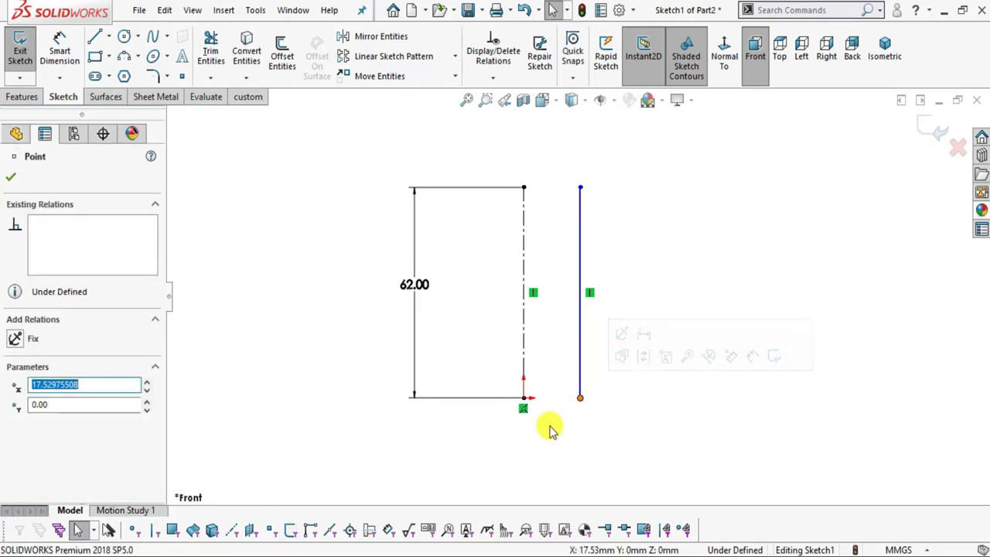
{"action": "left_click", "coordinate": [523, 398], "text": "ctrl"}
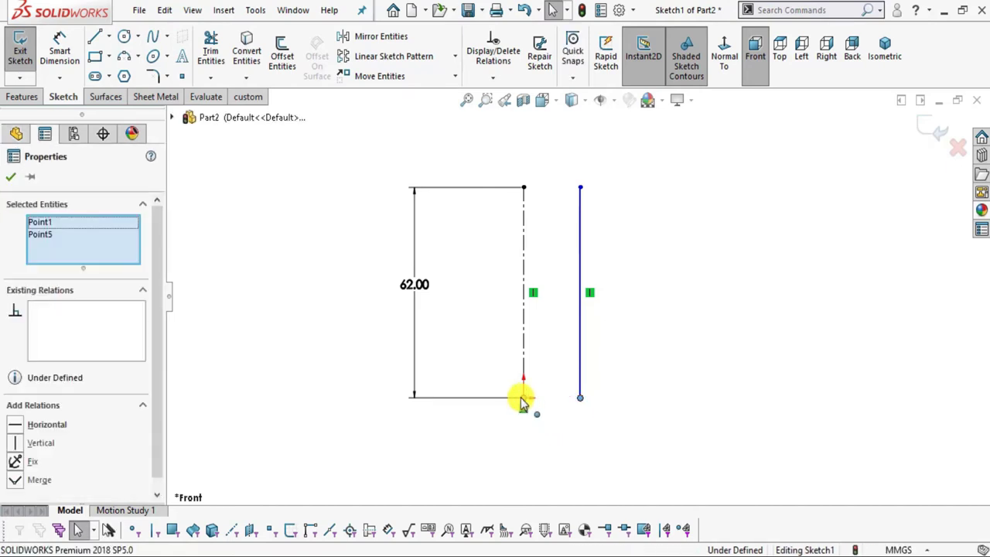
{"action": "left_click", "coordinate": [563, 328]}
{"action": "left_click", "coordinate": [627, 408]}
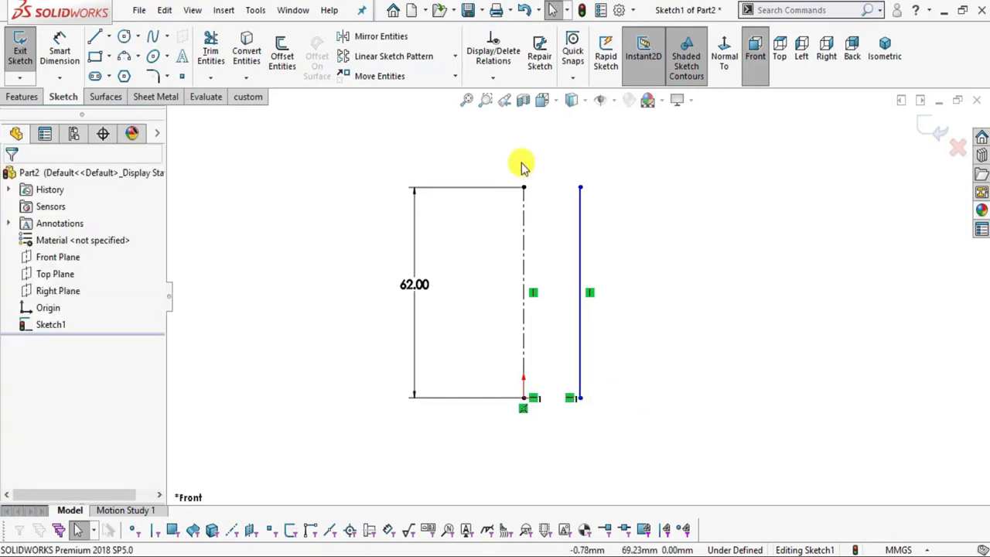
Step: Make the upper endpoints of the centerline and solid line horizontal to each other, and move the solid line to about 30 mm from the centerline
{"action": "left_click", "coordinate": [524, 190]}
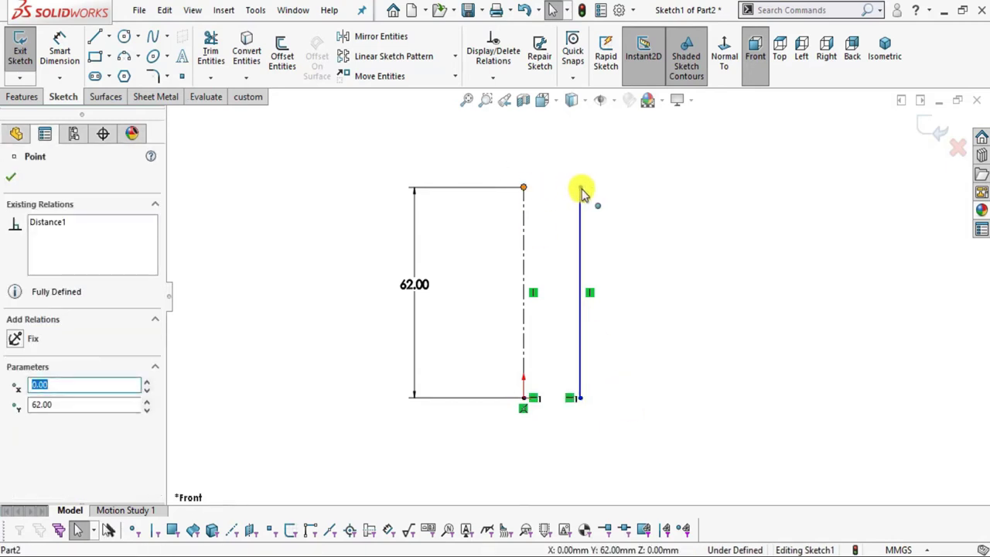
{"action": "left_click", "coordinate": [581, 190], "text": "ctrl"}
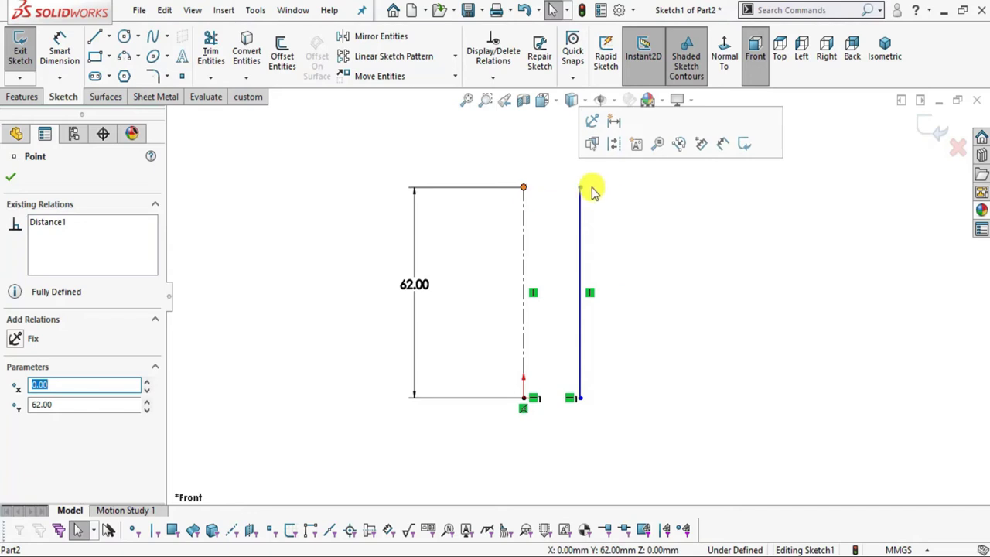
{"action": "left_click", "coordinate": [580, 189]}
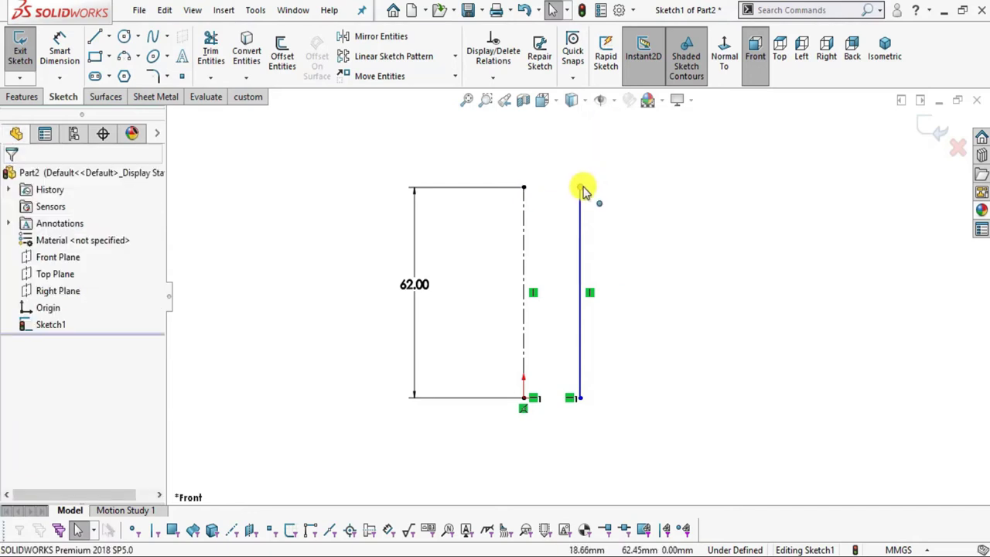
{"action": "left_click", "coordinate": [524, 191], "text": "ctrl"}
{"action": "left_click", "coordinate": [524, 190]}
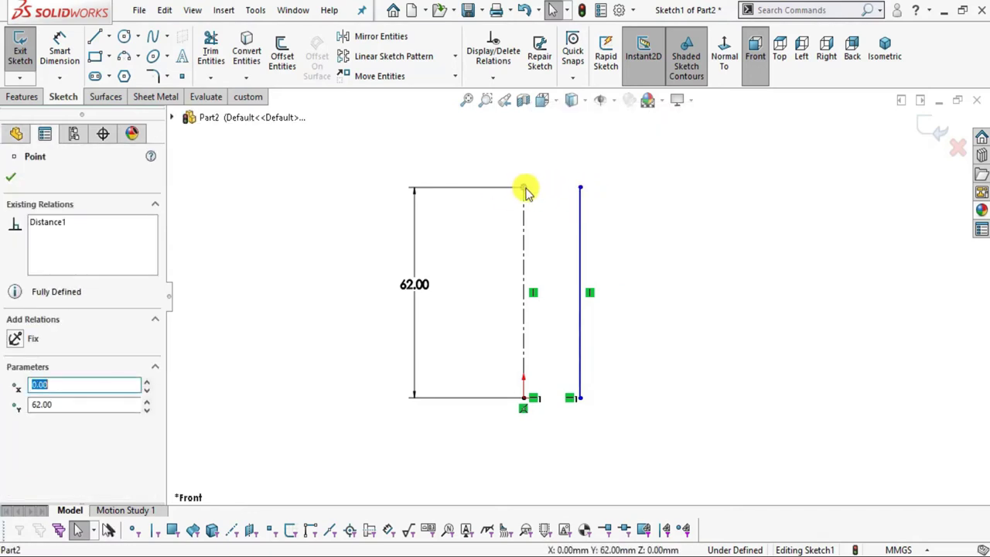
{"action": "left_click", "coordinate": [582, 189], "text": "ctrl"}
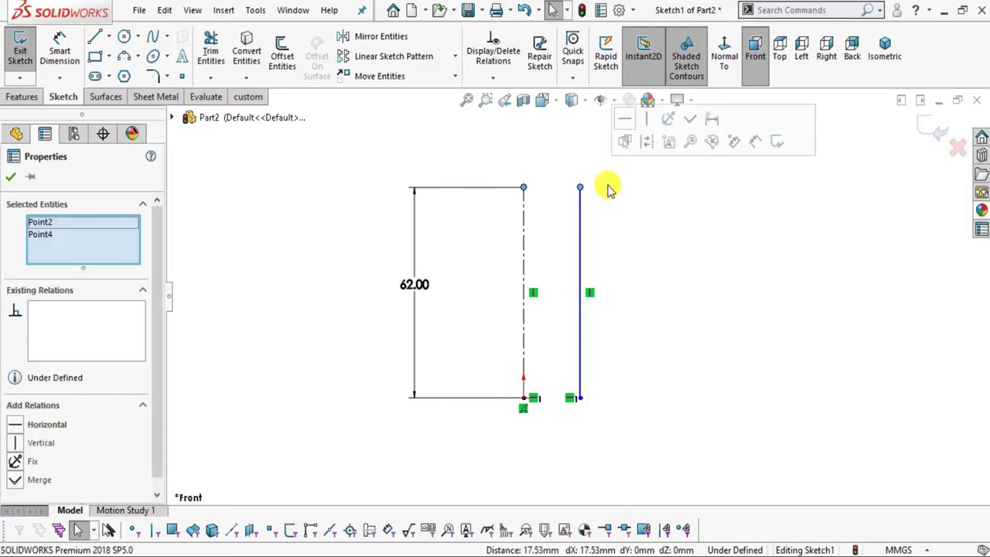
{"action": "left_click", "coordinate": [623, 116]}
{"action": "left_click", "coordinate": [677, 264]}
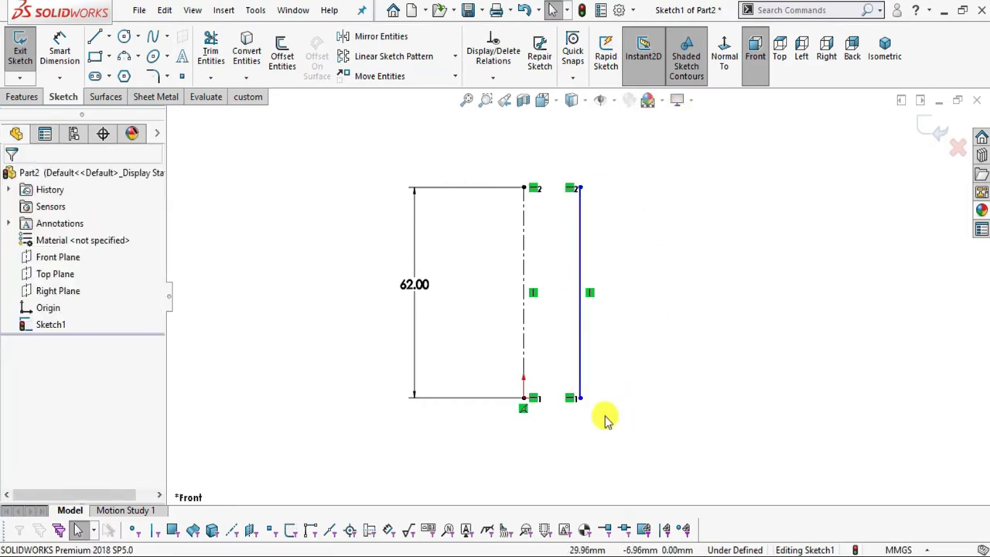
{"action": "left_click_drag", "start_coordinate": [584, 347], "coordinate": [621, 355]}
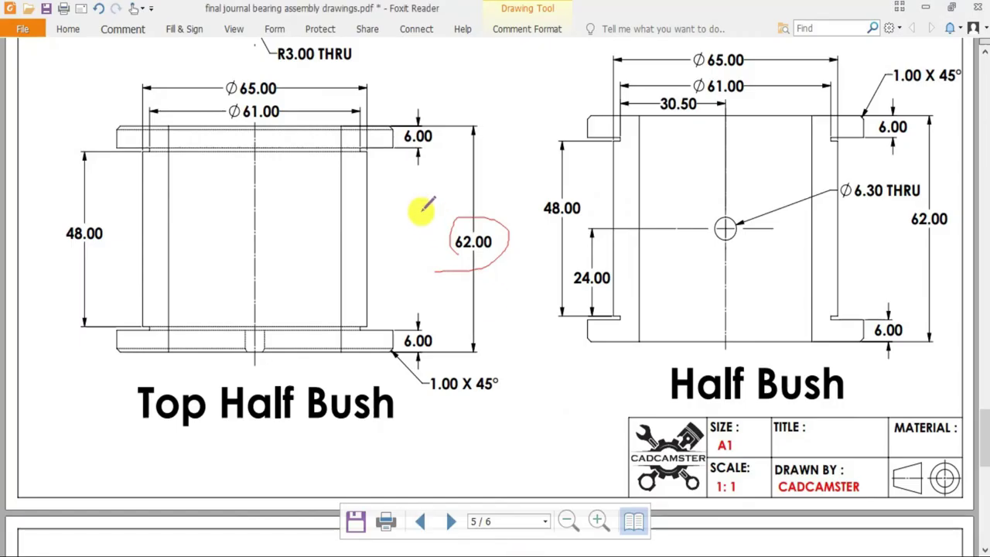
Step: Look up the Top Half Bush's inner radius in the Foxit Reader drawing, circle it, mark its span in the lower view, and return to SOLIDWORKS
{"action": "scroll", "coordinate": [419, 210], "scroll_direction": "up", "scroll_amount": 6}
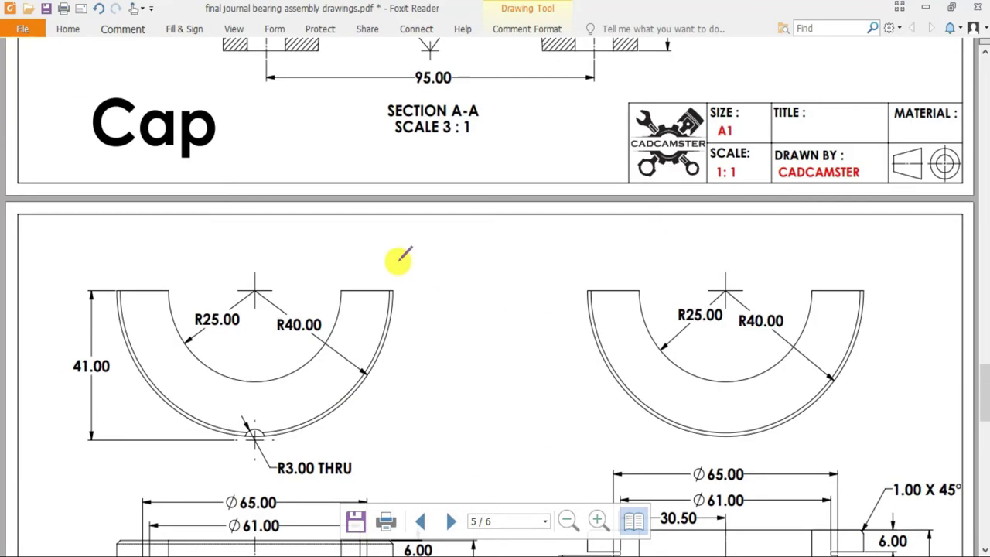
{"action": "mouse_move", "coordinate": [235, 332]}
{"action": "left_mouse_down"}
{"action": "mouse_move", "coordinate": [206, 274]}
{"action": "mouse_move", "coordinate": [181, 302]}
{"action": "mouse_move", "coordinate": [203, 360]}
{"action": "left_mouse_up"}
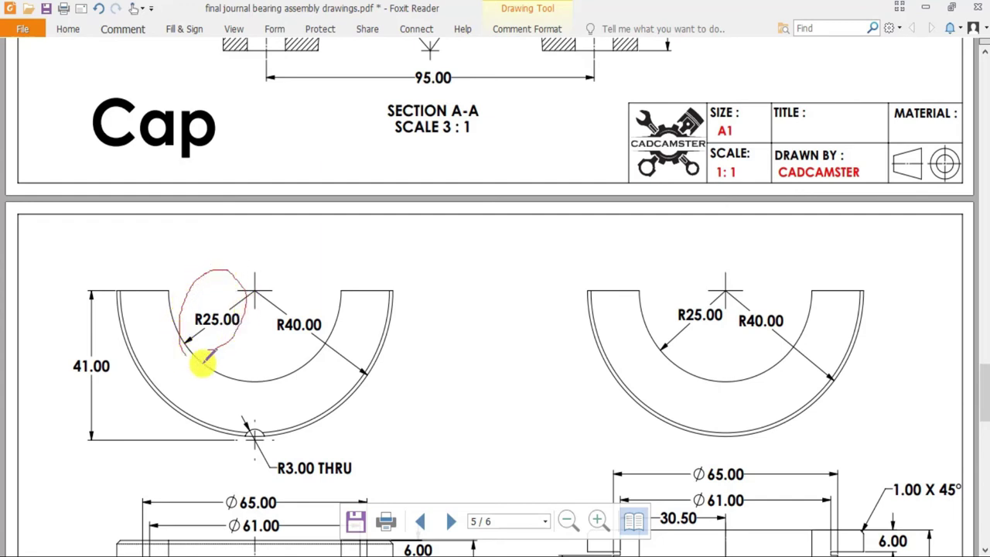
{"action": "scroll", "coordinate": [219, 342], "scroll_direction": "down", "scroll_amount": 5}
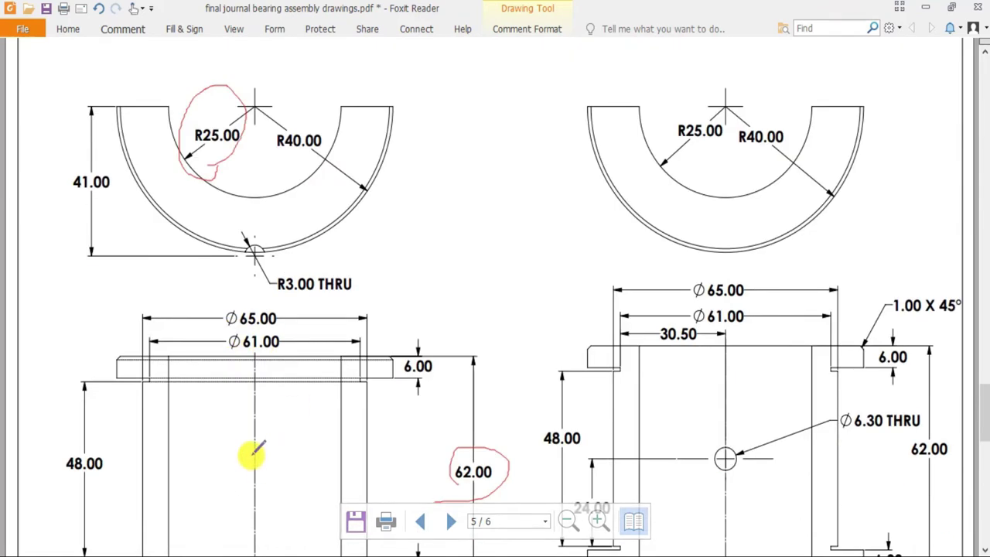
{"action": "left_click_drag", "start_coordinate": [255, 454], "coordinate": [328, 445]}
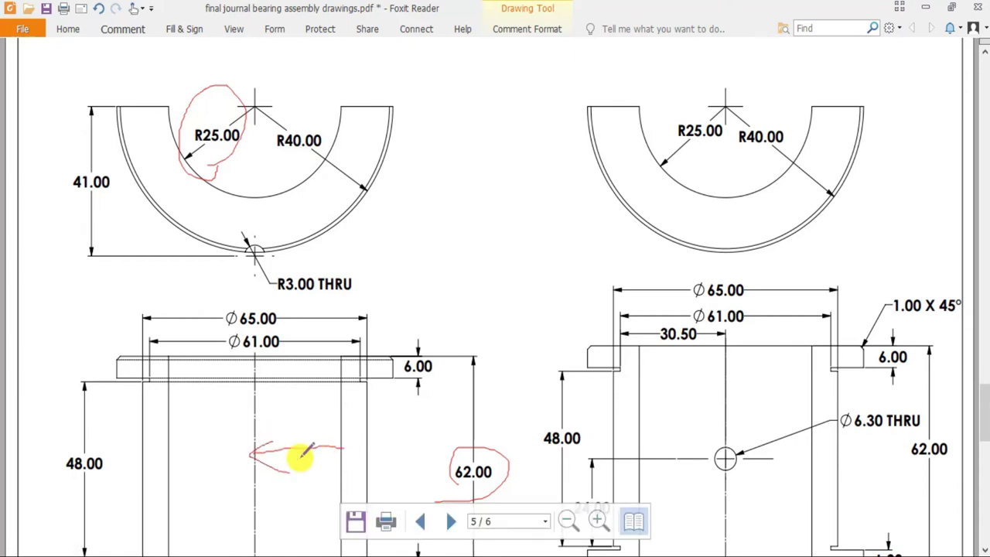
{"action": "left_click_drag", "start_coordinate": [342, 450], "coordinate": [317, 466]}
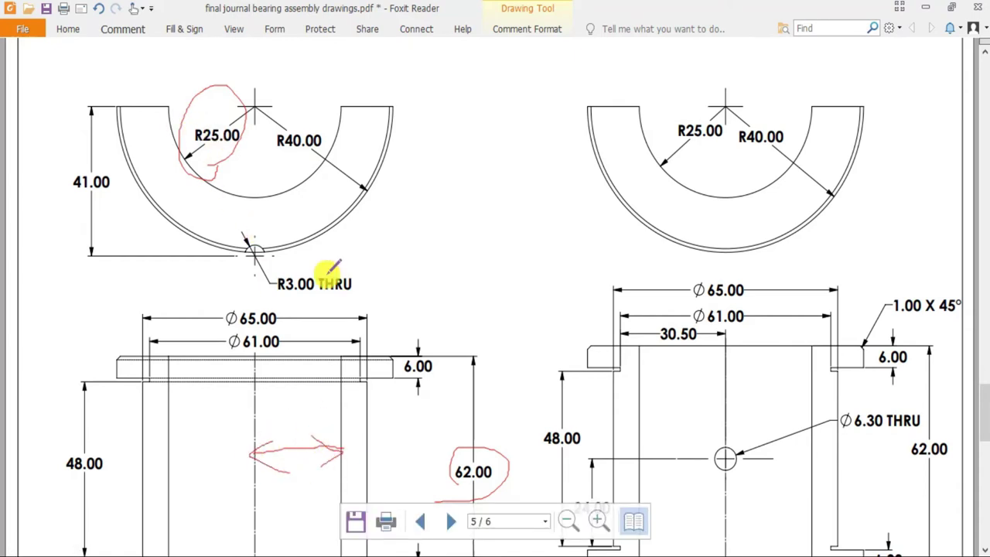
{"action": "scroll", "coordinate": [452, 543], "scroll_direction": "down", "scroll_amount": 3}
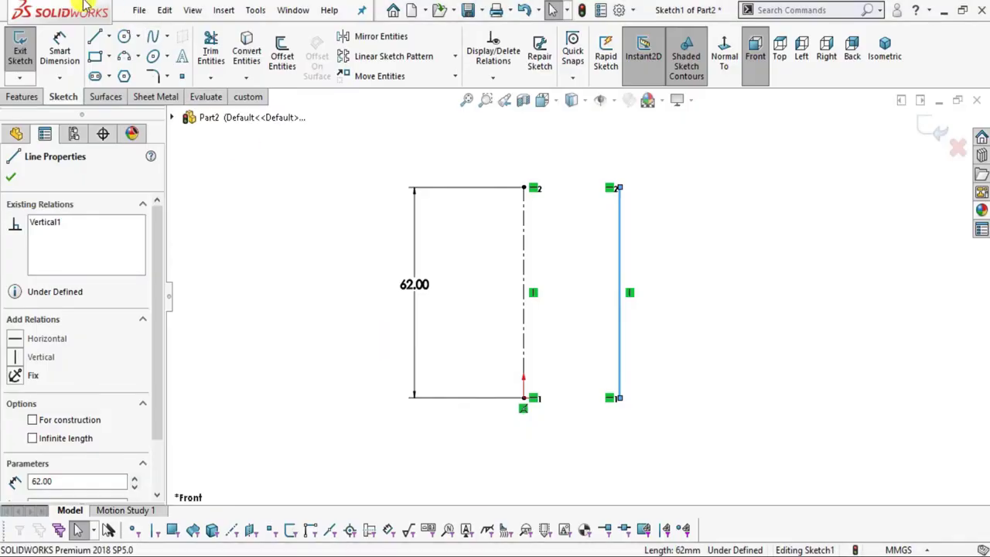
Step: Dimension the distance between the centerline and the solid vertical line as 25 mm
{"action": "left_click", "coordinate": [62, 46]}
{"action": "left_click", "coordinate": [523, 282]}
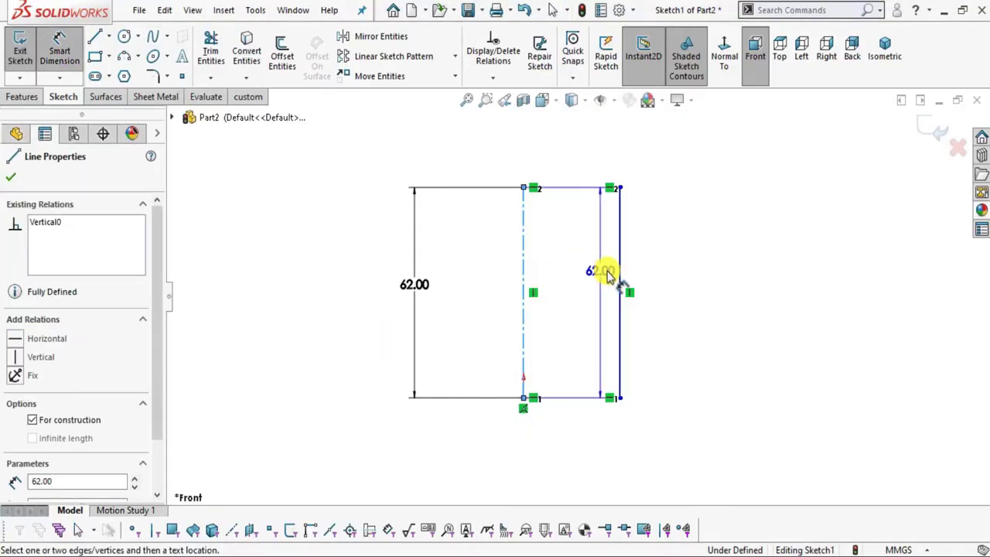
{"action": "left_click", "coordinate": [620, 281]}
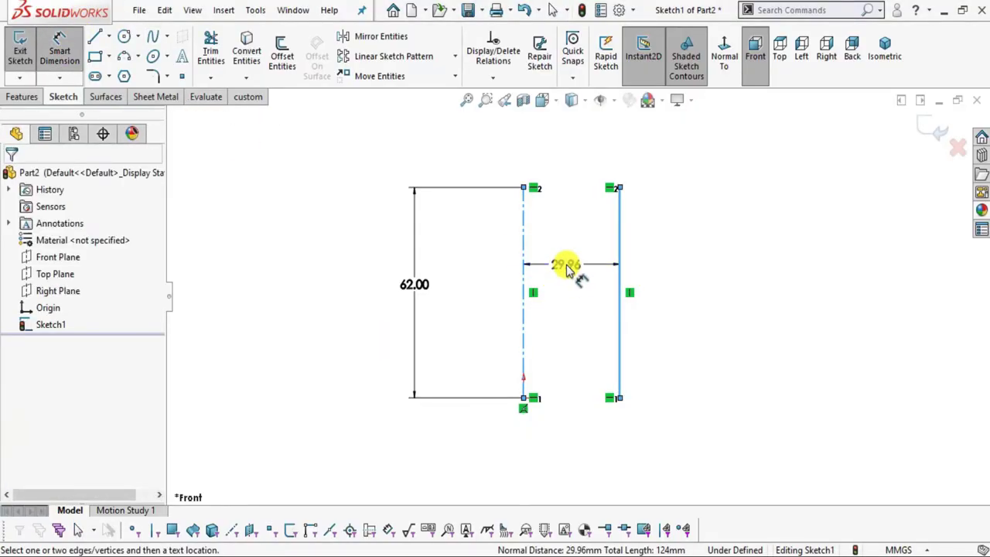
{"action": "left_click", "coordinate": [566, 268]}
{"action": "type", "text": "25"}
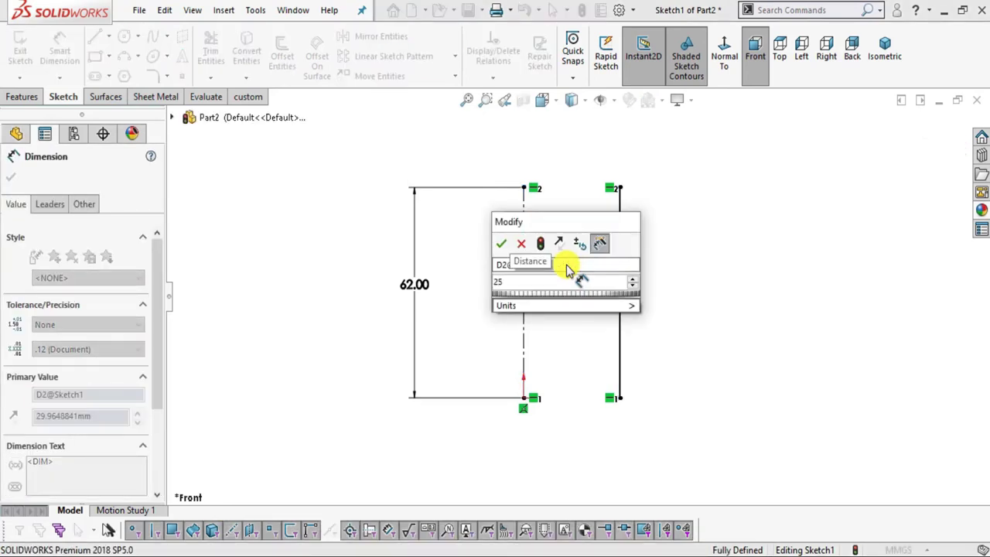
{"action": "key", "text": "Return"}
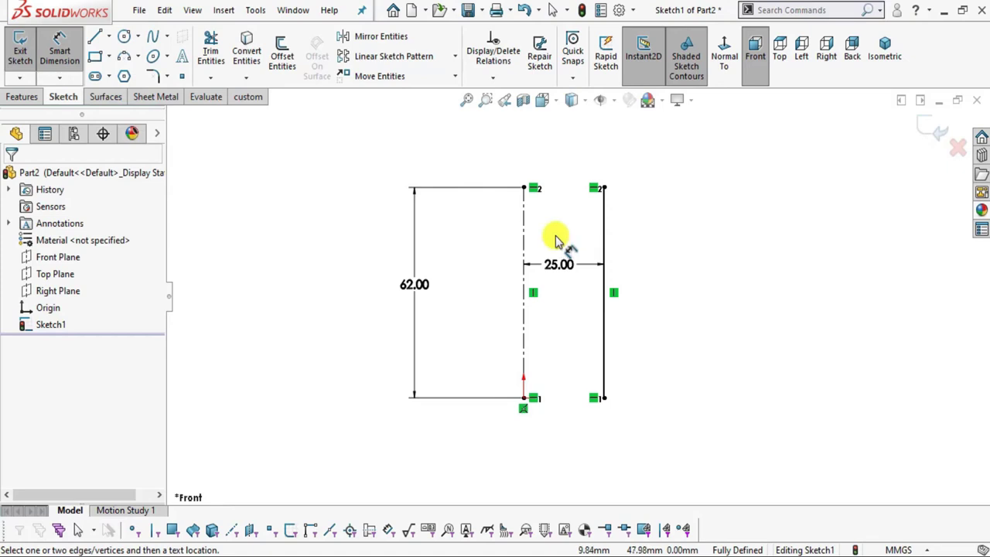
Step: Sketch a horizontal line about 49 mm long outward from the solid line's upper endpoint, and mark the upper flange in the Foxit Reader drawing
{"action": "left_click", "coordinate": [95, 38]}
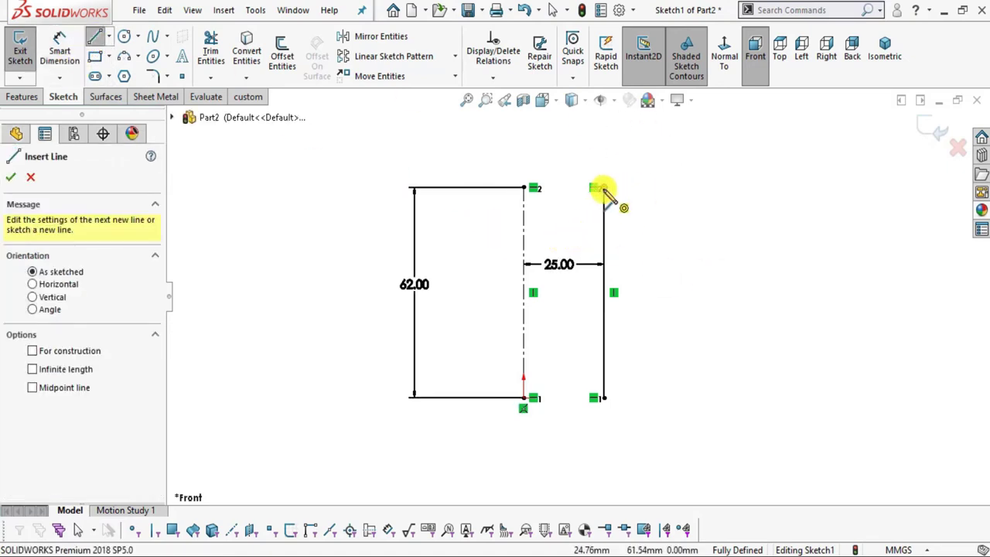
{"action": "left_click", "coordinate": [604, 188]}
{"action": "left_click", "coordinate": [761, 187]}
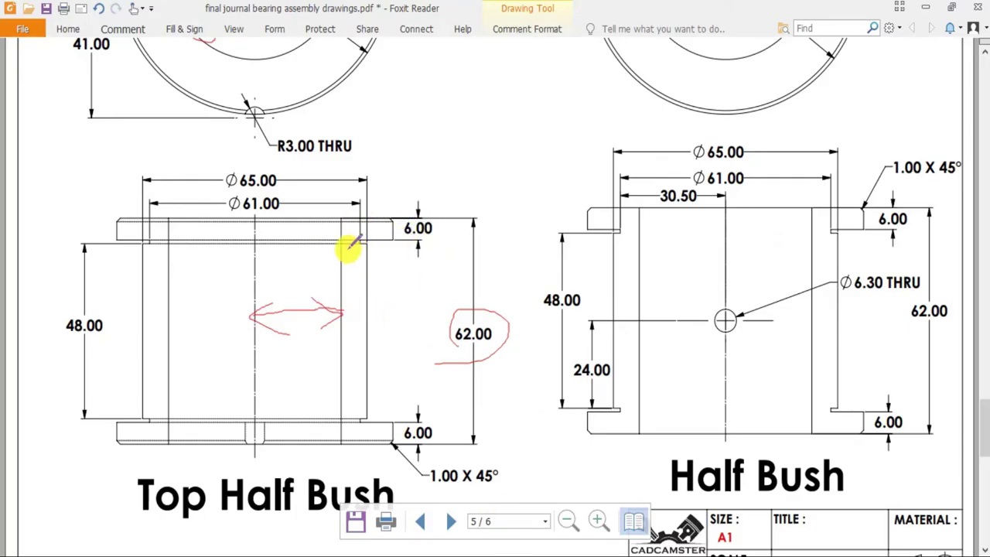
{"action": "left_click_drag", "start_coordinate": [350, 246], "coordinate": [400, 249]}
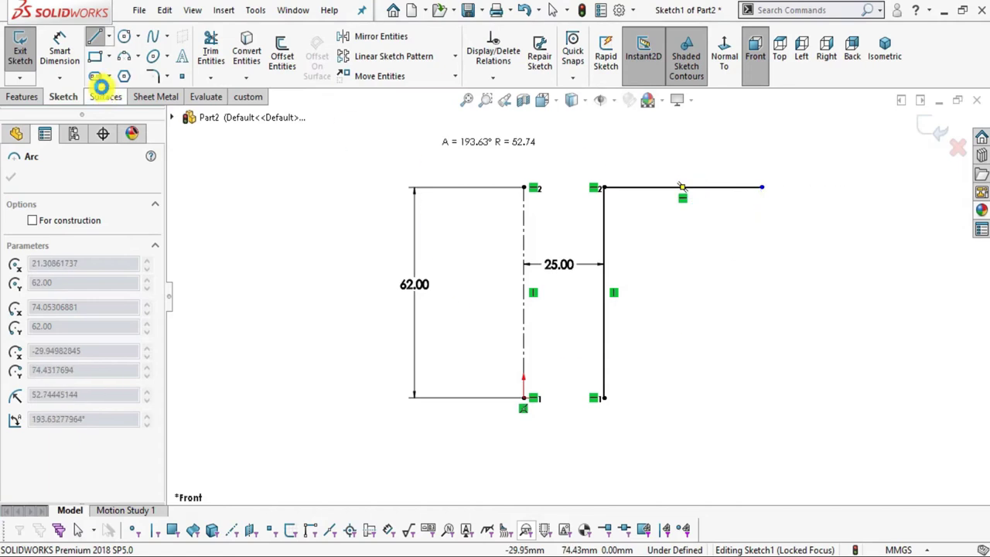
Step: Back in SOLIDWORKS, continue the outline with an upper flange about 11 mm thick, a small stepped groove below it, and the body's vertical outer edge
{"action": "left_click", "coordinate": [94, 37]}
{"action": "left_click", "coordinate": [95, 36]}
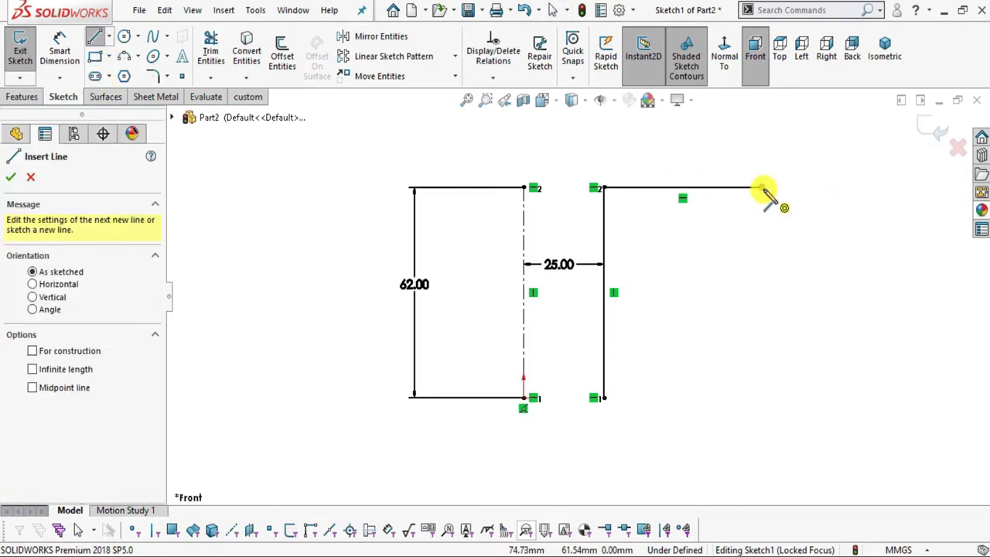
{"action": "left_click", "coordinate": [762, 189]}
{"action": "left_click", "coordinate": [761, 224]}
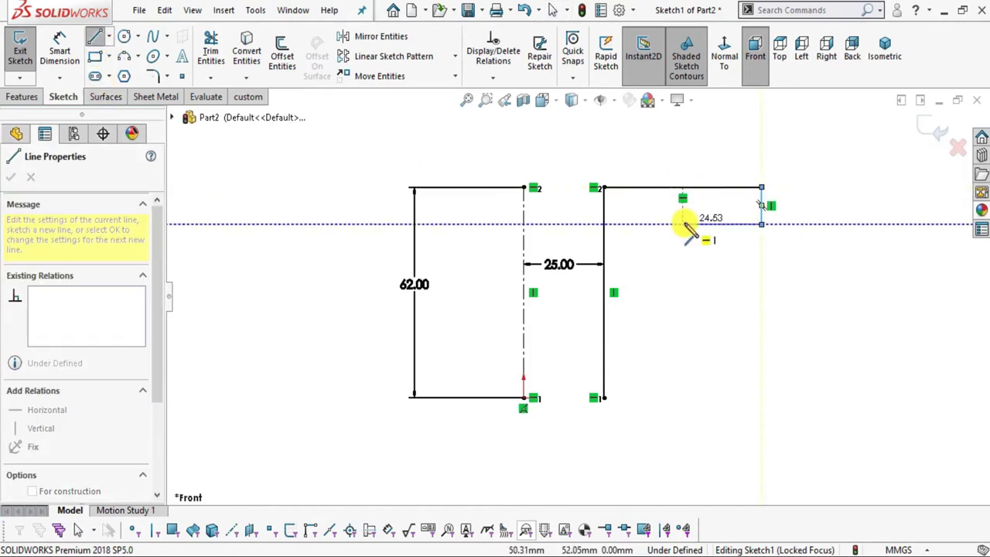
{"action": "left_click", "coordinate": [681, 224]}
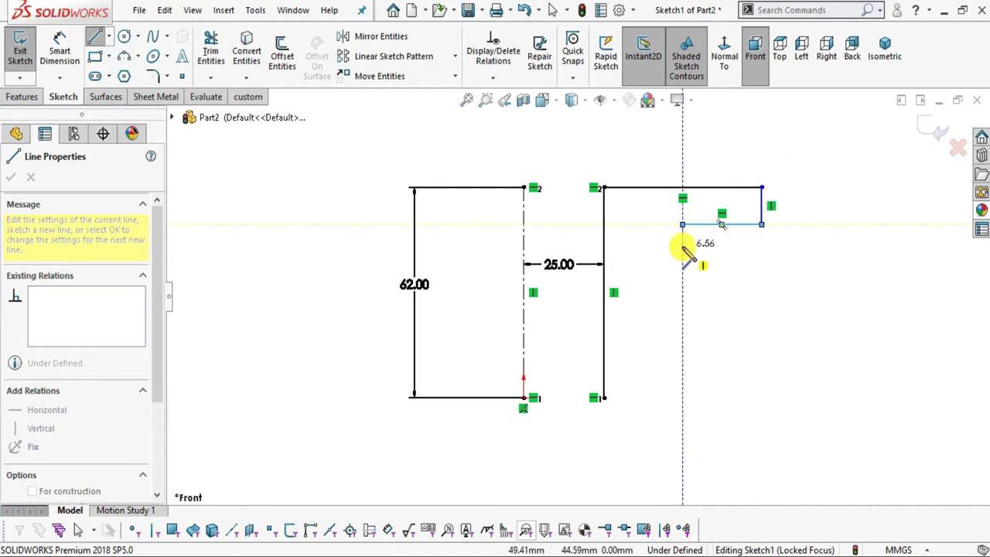
{"action": "left_click", "coordinate": [701, 245]}
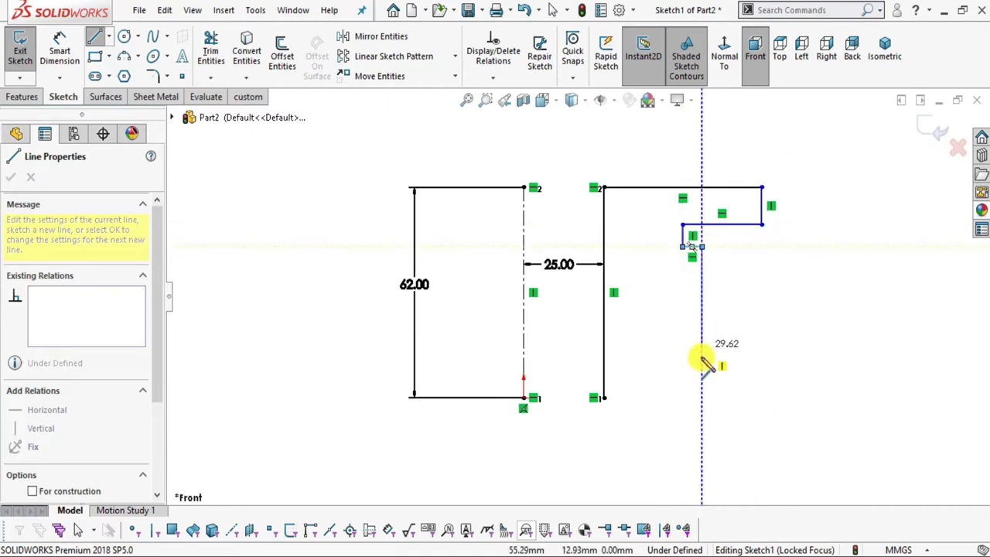
{"action": "left_click", "coordinate": [701, 361]}
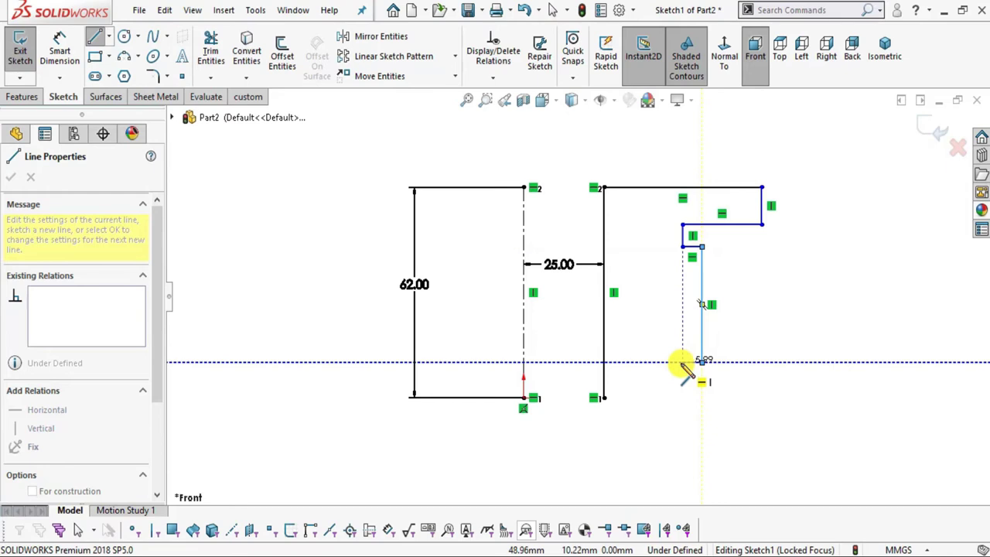
Step: Sketch the lower groove and a lower flange about 5 mm thick, closing the profile at the solid line's lower endpoint
{"action": "left_click", "coordinate": [682, 361]}
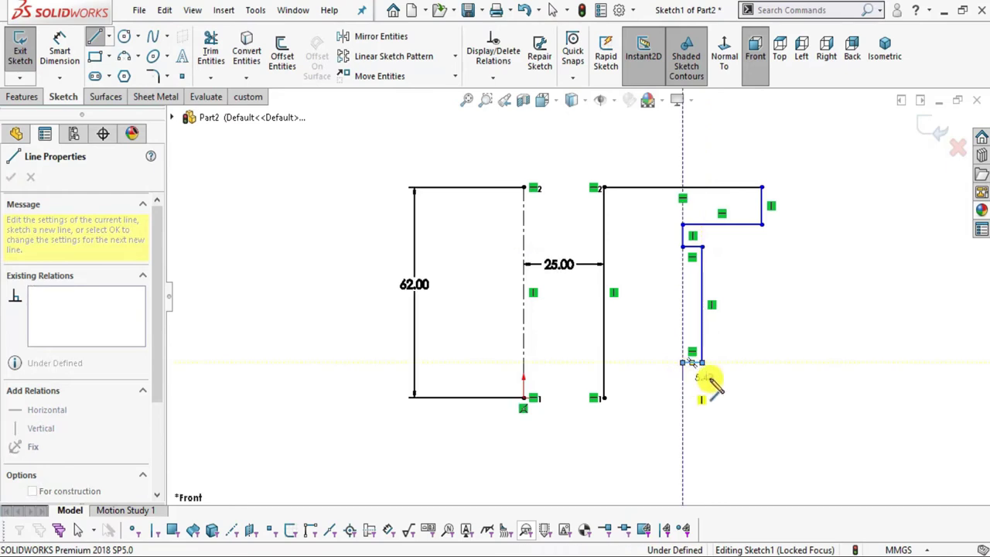
{"action": "left_click", "coordinate": [682, 379]}
{"action": "left_click", "coordinate": [762, 380]}
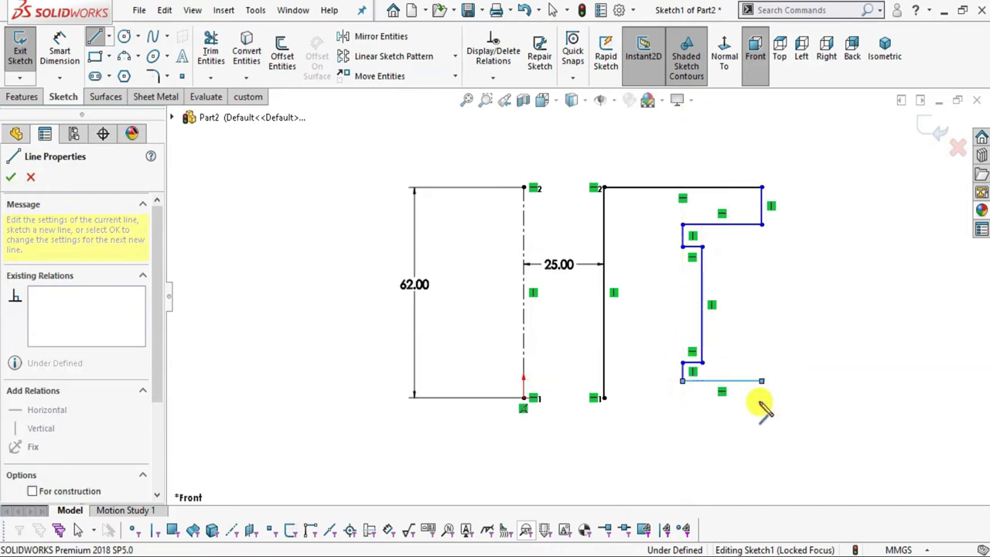
{"action": "left_click", "coordinate": [762, 397]}
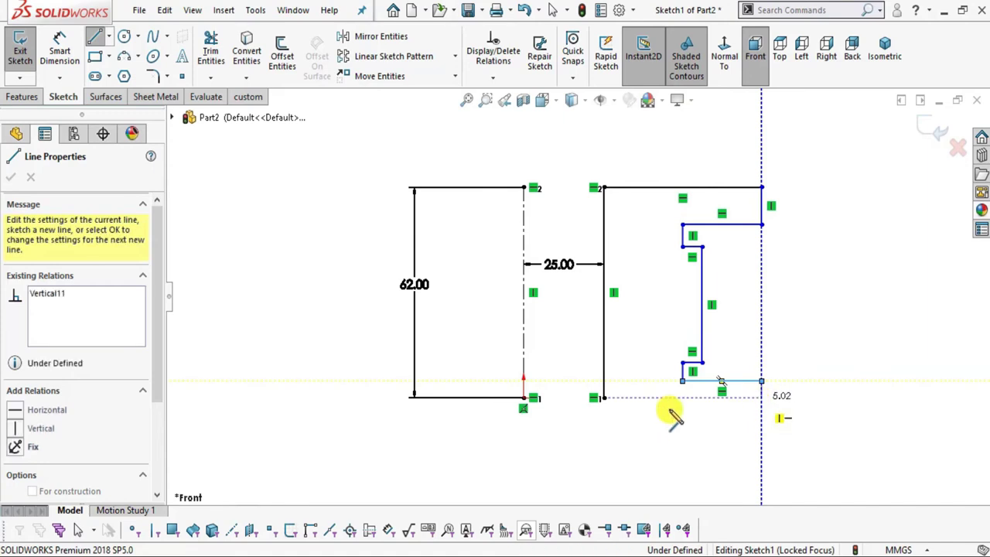
{"action": "left_click", "coordinate": [603, 397]}
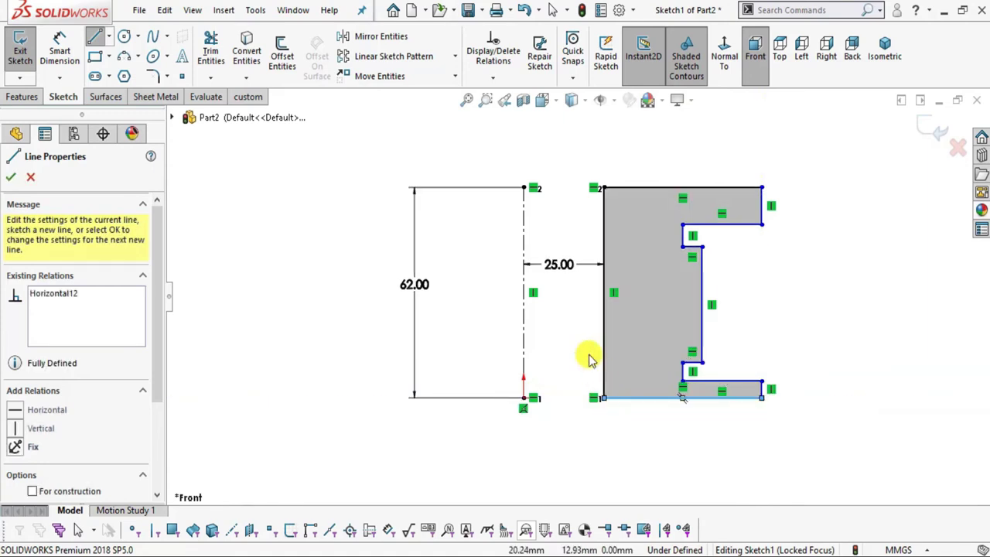
{"action": "key", "text": "Escape"}
Step: Add a vertical relation between the inner corner points at the outer ends of the upper and lower flanges
{"action": "key", "text": "f"}
{"action": "left_click", "coordinate": [731, 224]}
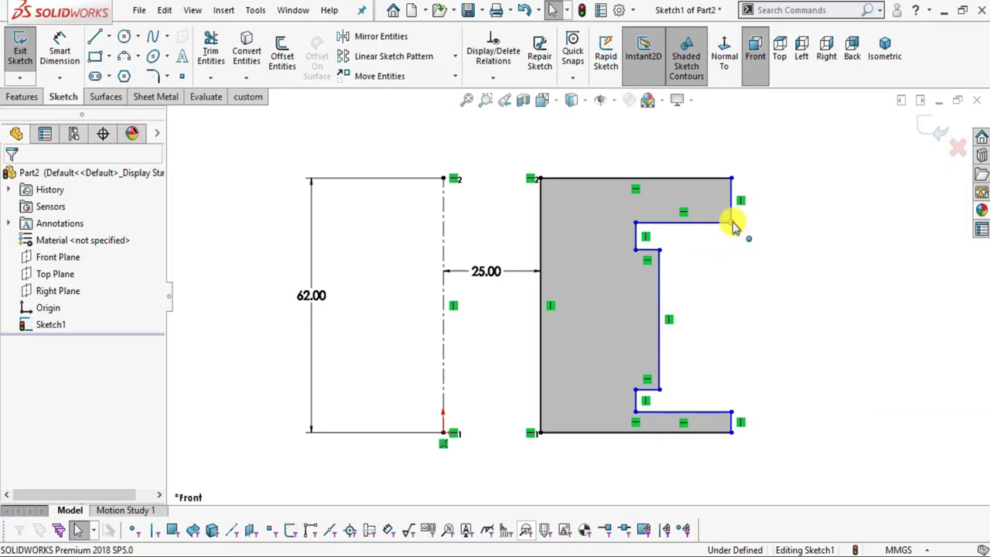
{"action": "left_click", "coordinate": [731, 412], "text": "ctrl"}
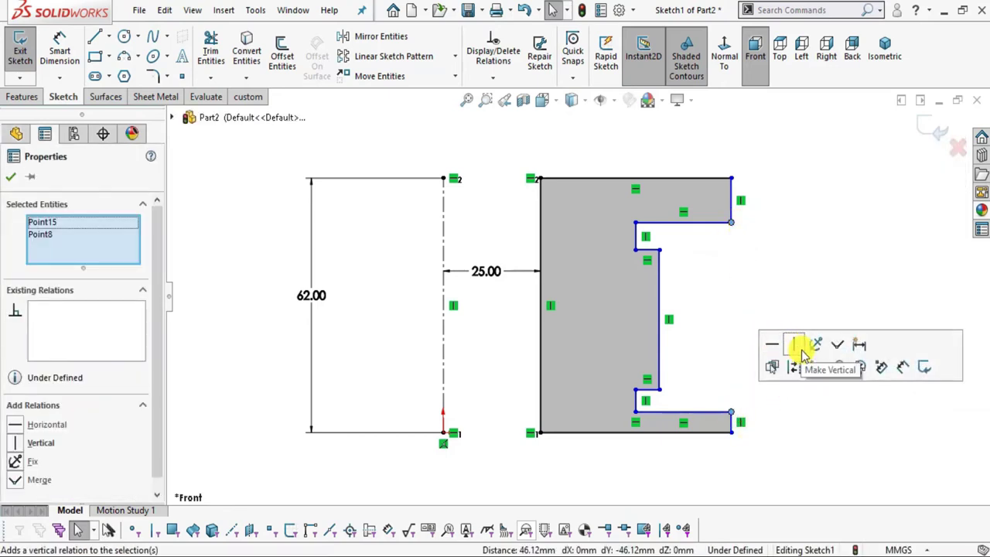
{"action": "left_click", "coordinate": [804, 267]}
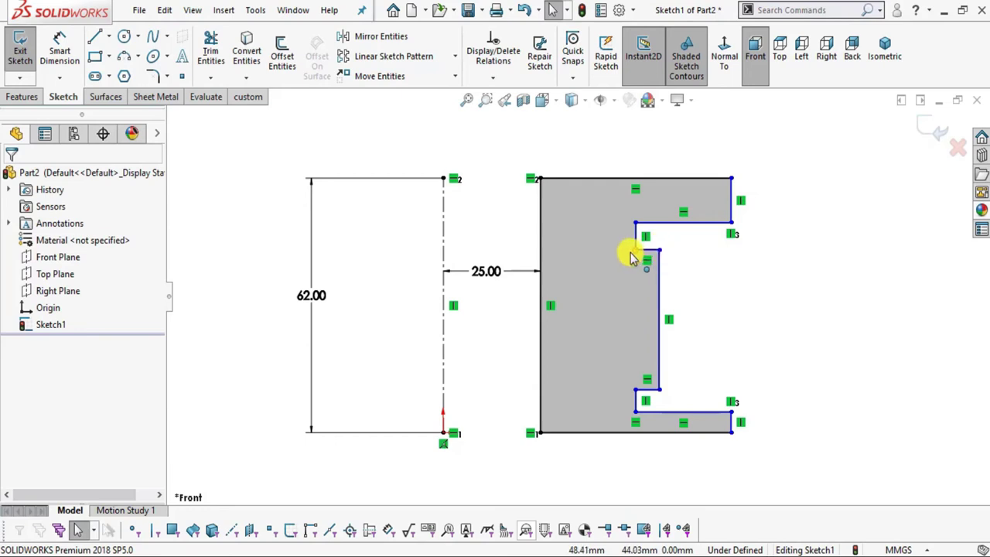
Step: Add a vertical relation between the points where the upper and lower grooves meet the protruding body section
{"action": "left_click", "coordinate": [636, 252]}
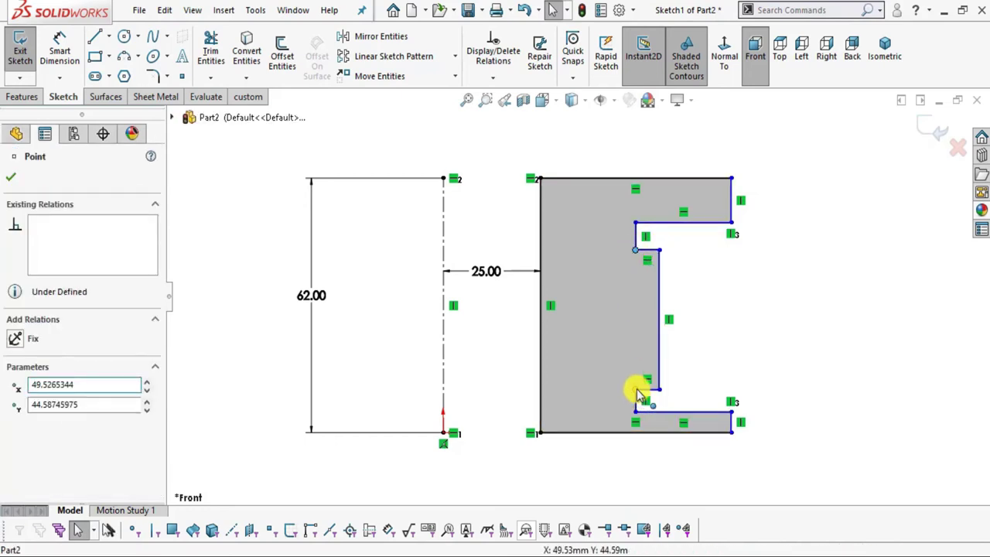
{"action": "left_click", "coordinate": [635, 390], "text": "ctrl"}
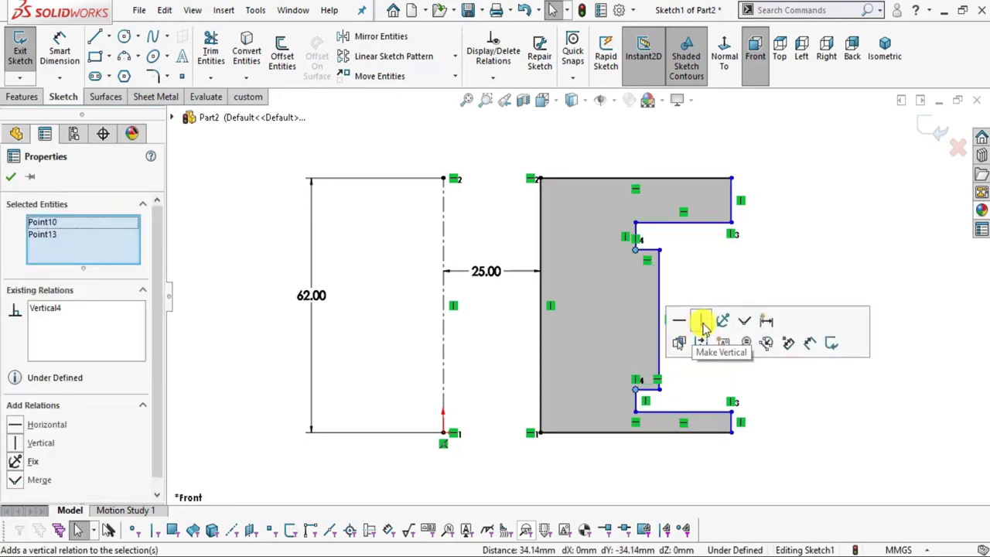
{"action": "left_click", "coordinate": [884, 392]}
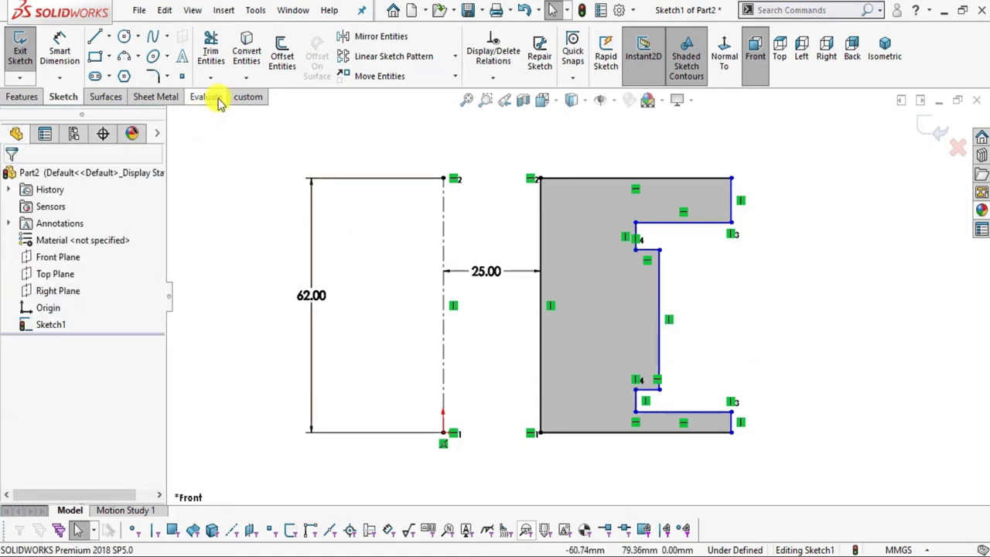
Step: Sketch a horizontal centerline about 13 mm long from the vertical centerline's midpoint, extending away from the profile
{"action": "left_click", "coordinate": [108, 37]}
{"action": "left_click", "coordinate": [124, 75]}
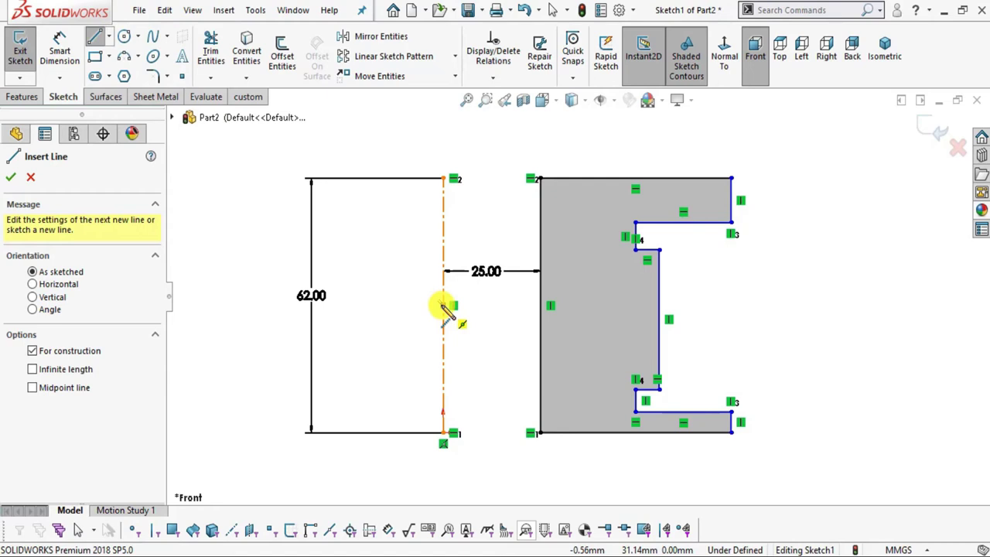
{"action": "left_click", "coordinate": [443, 305]}
{"action": "left_click", "coordinate": [393, 305]}
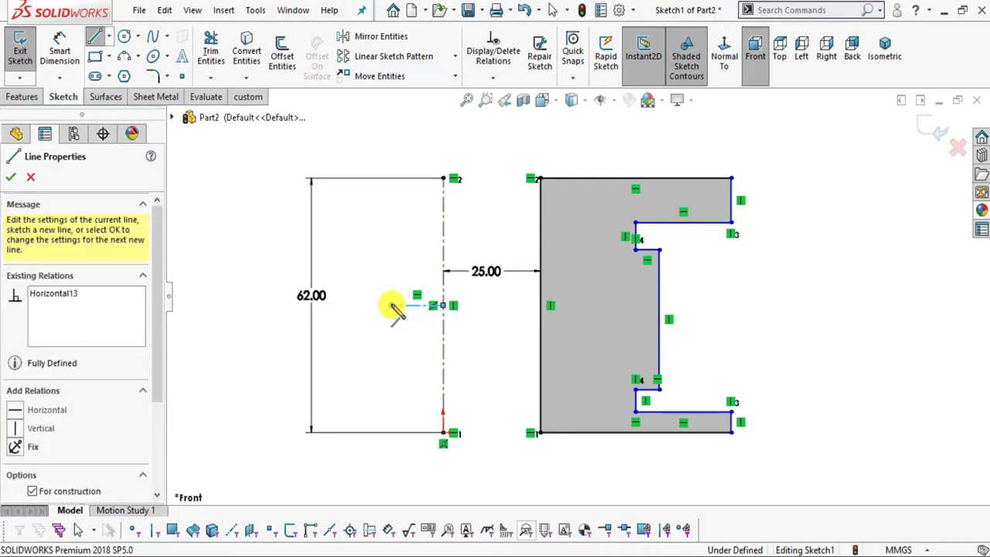
{"action": "key", "text": "Escape"}
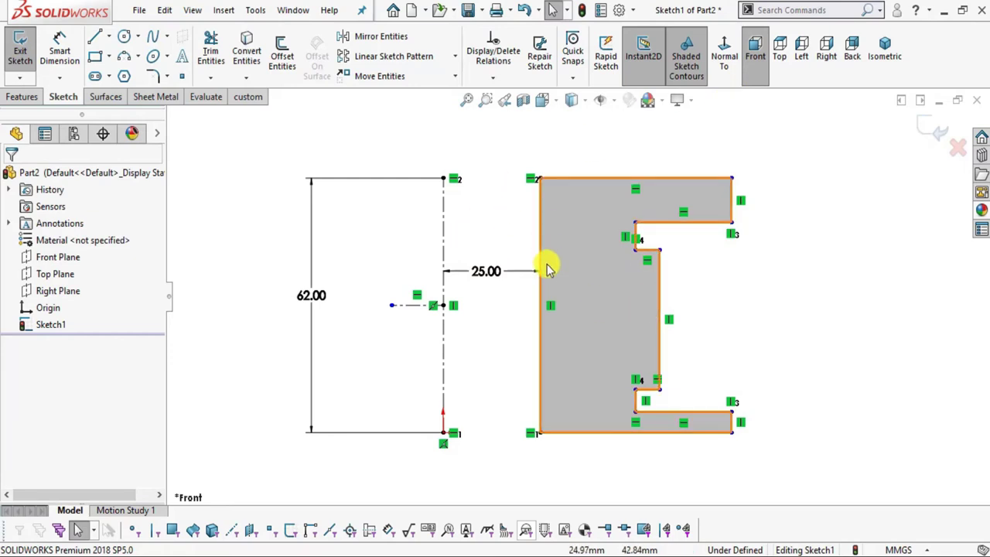
Step: Make the inner edges of the upper and lower flanges symmetric about the short horizontal centerline
{"action": "scroll", "coordinate": [410, 364], "scroll_direction": "up", "scroll_amount": 1}
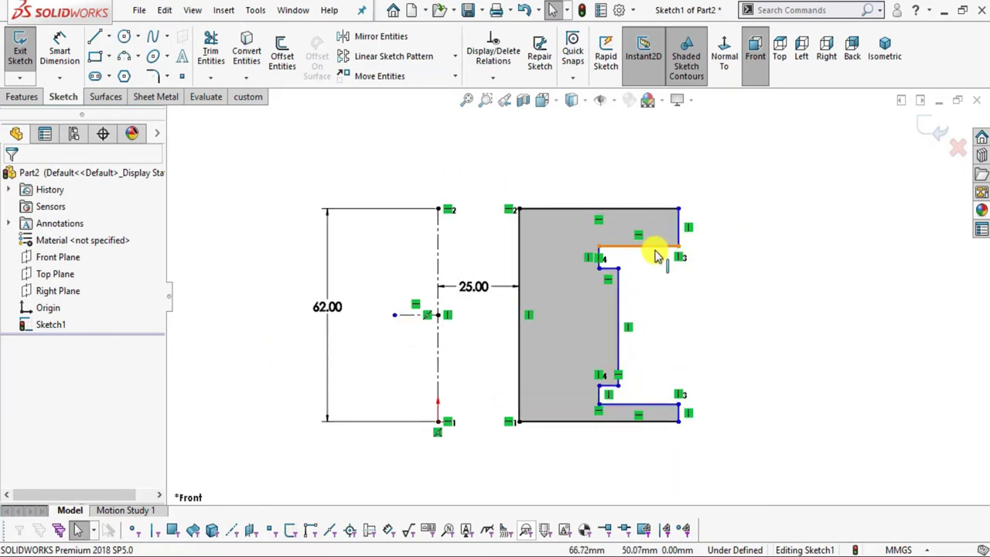
{"action": "left_click", "coordinate": [648, 248]}
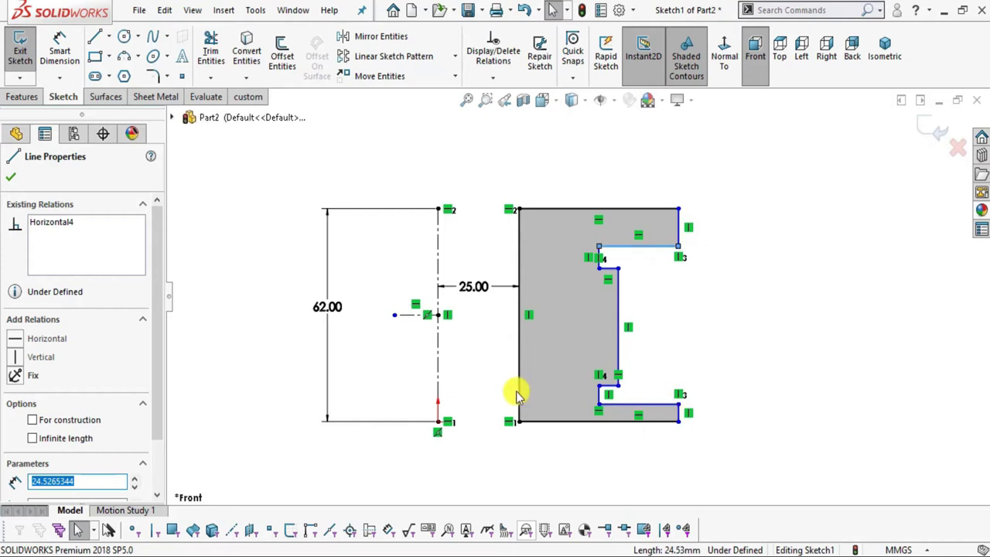
{"action": "left_click", "coordinate": [576, 409], "text": "ctrl"}
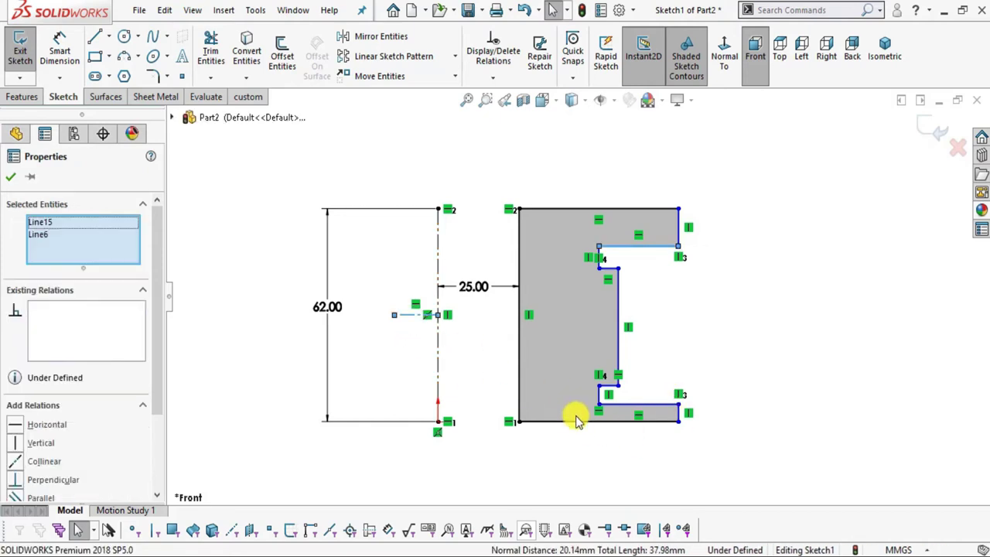
{"action": "left_click", "coordinate": [623, 412], "text": "ctrl"}
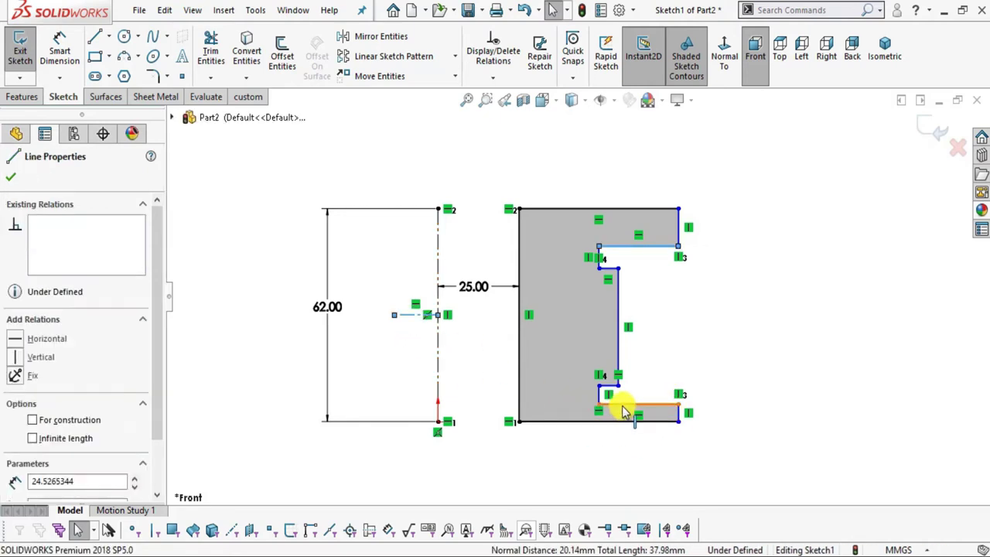
{"action": "scroll", "coordinate": [58, 435], "scroll_direction": "down", "scroll_amount": 3}
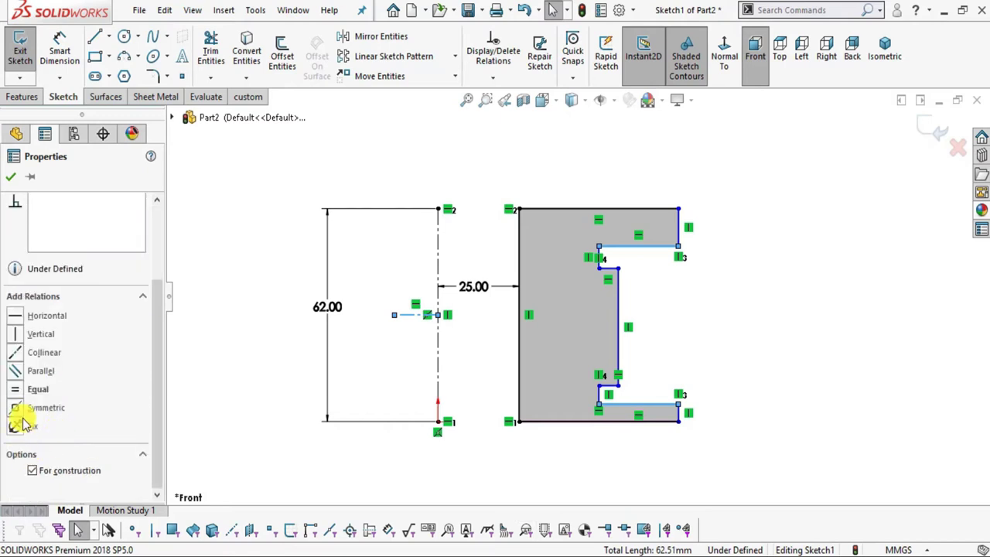
{"action": "left_click", "coordinate": [39, 407]}
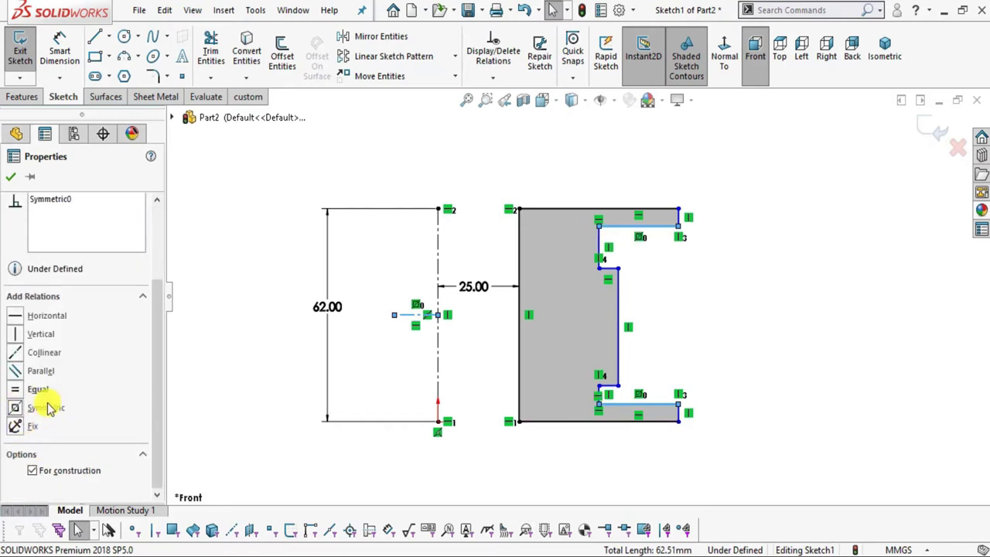
{"action": "left_click", "coordinate": [853, 331]}
{"action": "scroll", "coordinate": [649, 303], "scroll_direction": "up", "scroll_amount": 2}
{"action": "scroll", "coordinate": [625, 320], "scroll_direction": "down", "scroll_amount": 2}
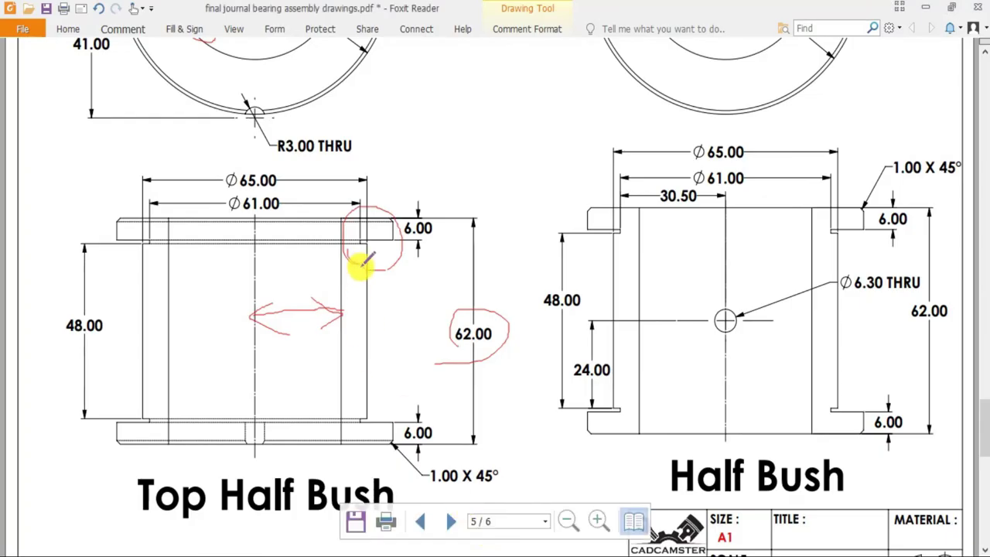
Step: In the Foxit Reader drawing, check the Top Half Bush radii and mark the span from its centerline to the flange's outer edge with an arrow
{"action": "scroll", "coordinate": [584, 365], "scroll_direction": "up", "scroll_amount": 5}
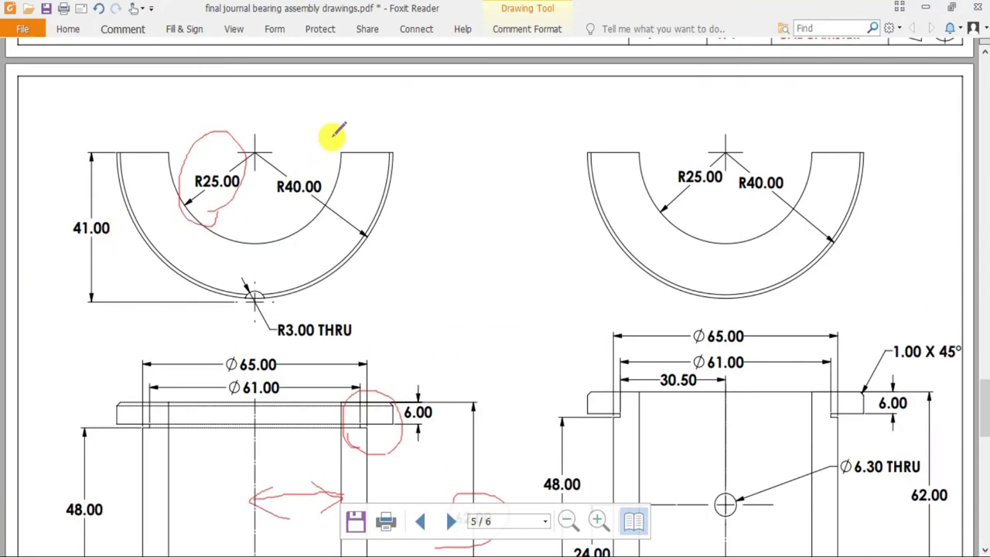
{"action": "scroll", "coordinate": [444, 392], "scroll_direction": "down", "scroll_amount": 3}
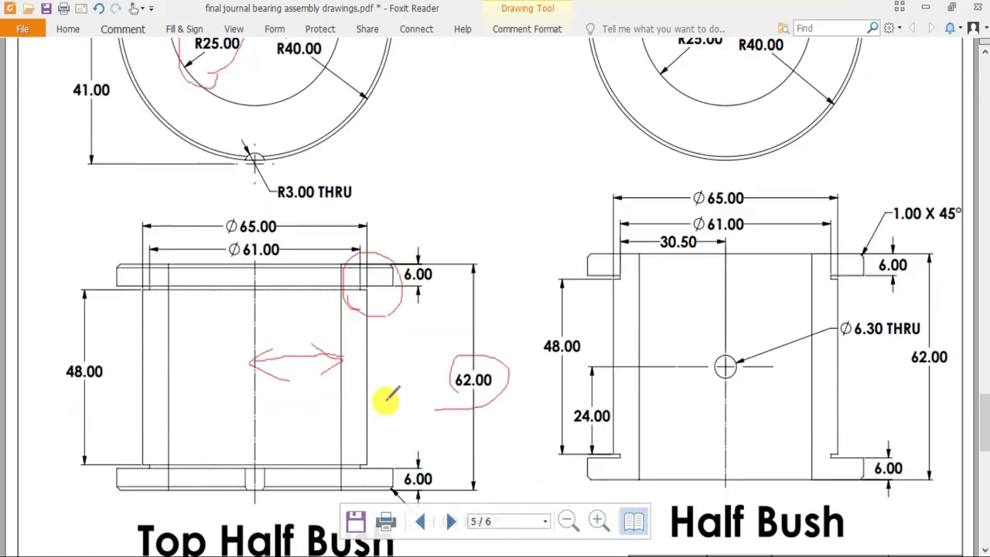
{"action": "left_click_drag", "start_coordinate": [252, 395], "coordinate": [399, 394]}
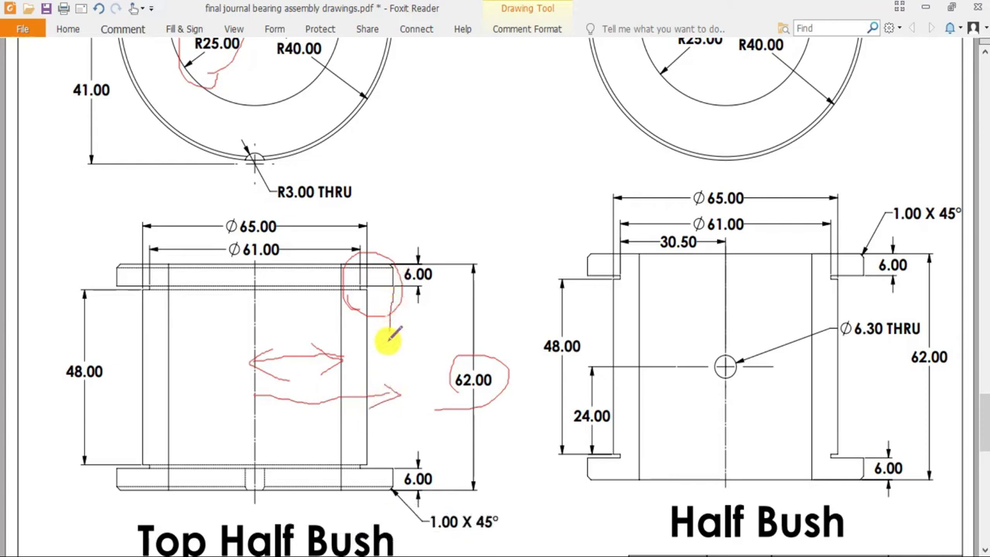
{"action": "left_click_drag", "start_coordinate": [274, 382], "coordinate": [266, 402]}
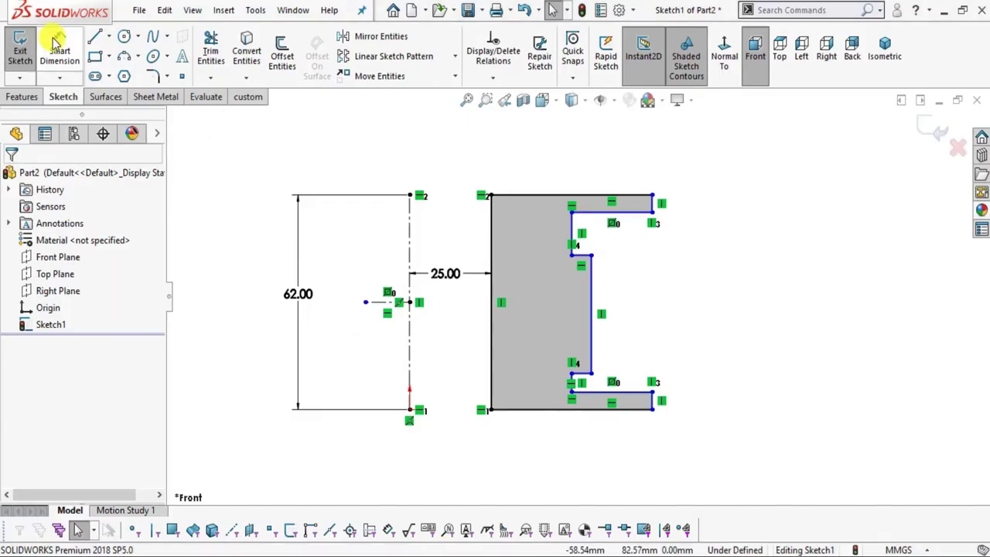
Step: Back in SOLIDWORKS, dimension the distance from the vertical centerline to the upper flange's outer edge as 40 mm
{"action": "left_click", "coordinate": [56, 45]}
{"action": "left_click", "coordinate": [409, 246]}
{"action": "left_click", "coordinate": [653, 207]}
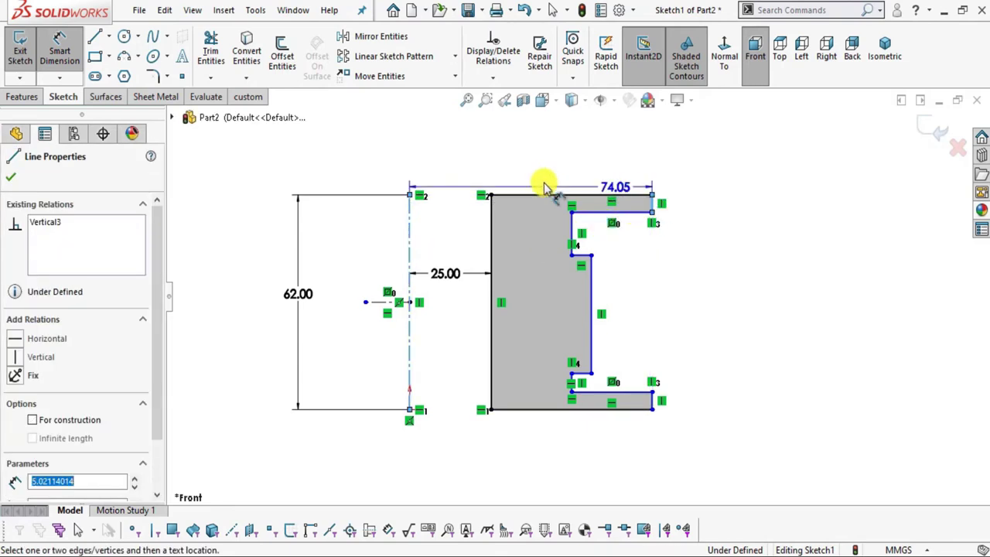
{"action": "left_click", "coordinate": [502, 166]}
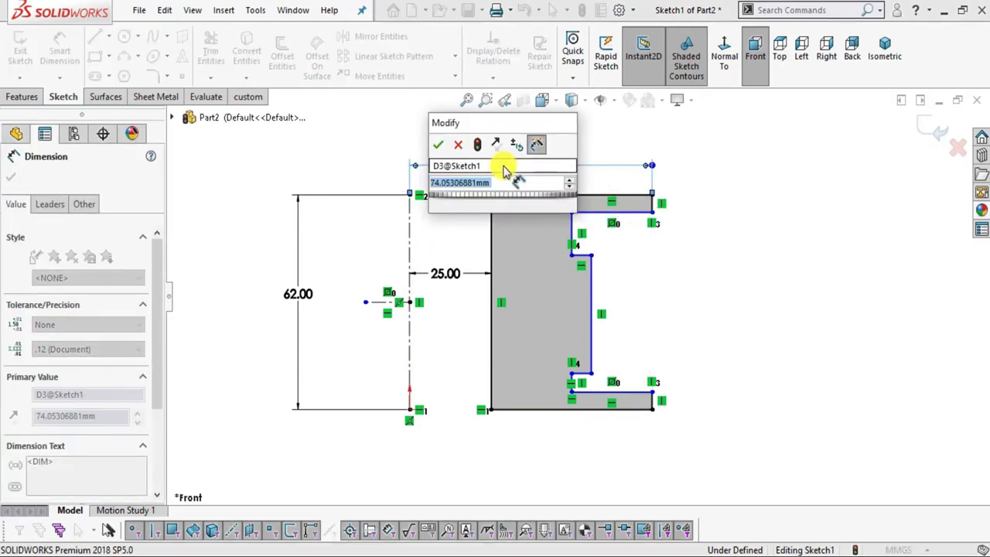
{"action": "type", "text": "40.00mm"}
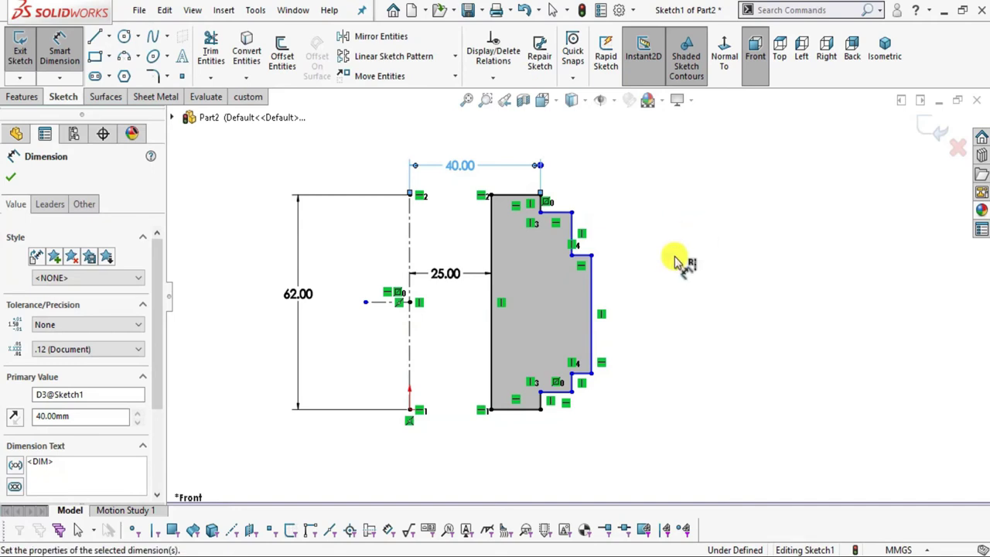
{"action": "key", "text": "Escape"}
{"action": "key", "text": "Escape"}
Step: Move the groove edges inward to about 34 mm from the vertical centerline, and pull the body's outer edge in slightly short of the flanges
{"action": "scroll", "coordinate": [526, 253], "scroll_direction": "down", "scroll_amount": 2}
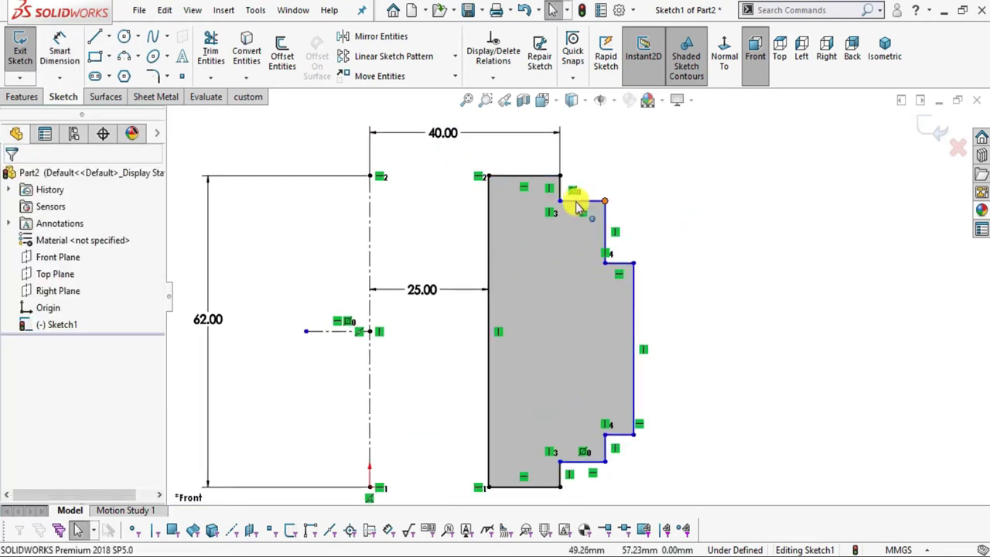
{"action": "left_click_drag", "start_coordinate": [576, 207], "coordinate": [531, 207]}
{"action": "left_click", "coordinate": [645, 267]}
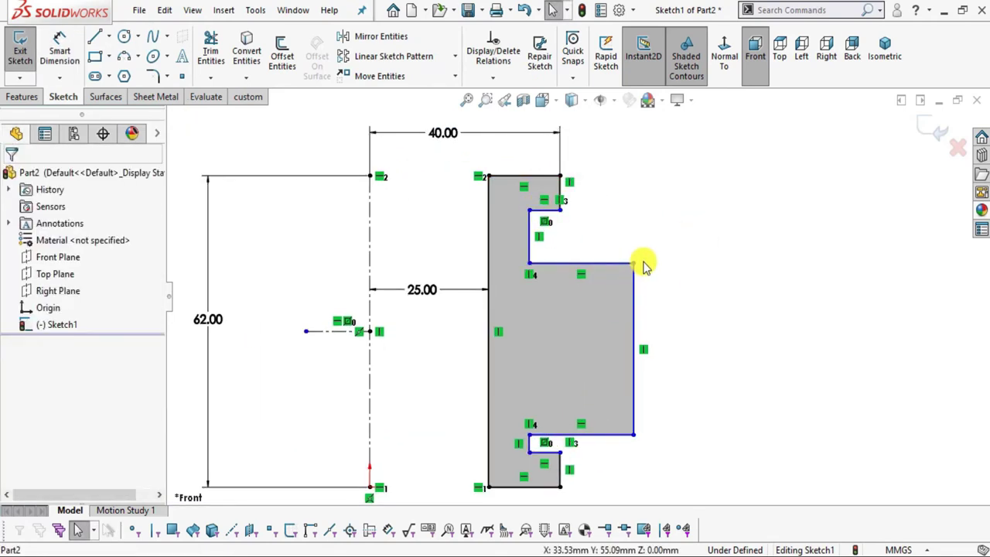
{"action": "left_click_drag", "start_coordinate": [633, 278], "coordinate": [552, 276]}
{"action": "left_click", "coordinate": [566, 303]}
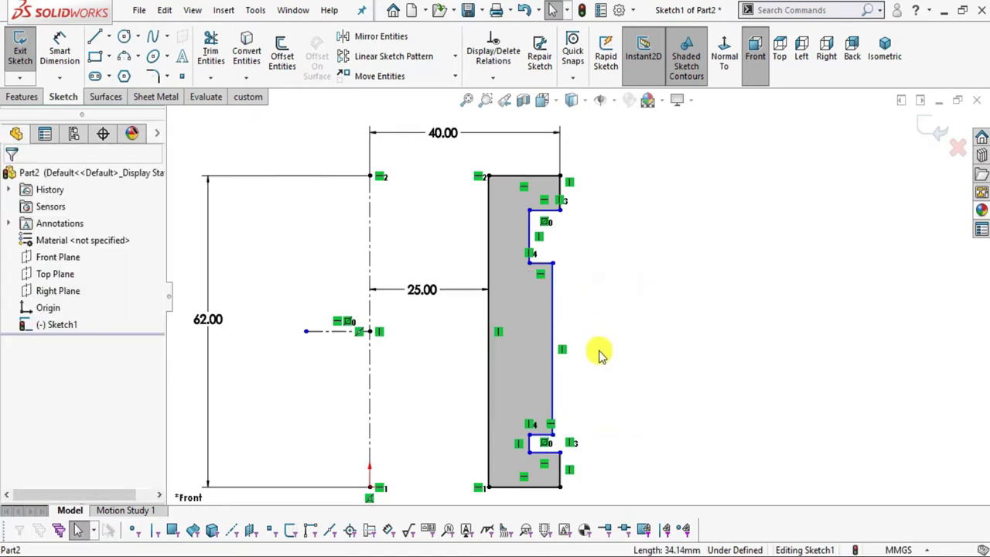
Step: Switch to the bearing drawing in Foxit Reader and mark the 6.00 flange thickness of the Top Half Bush
{"action": "key", "text": "alt+Tab"}
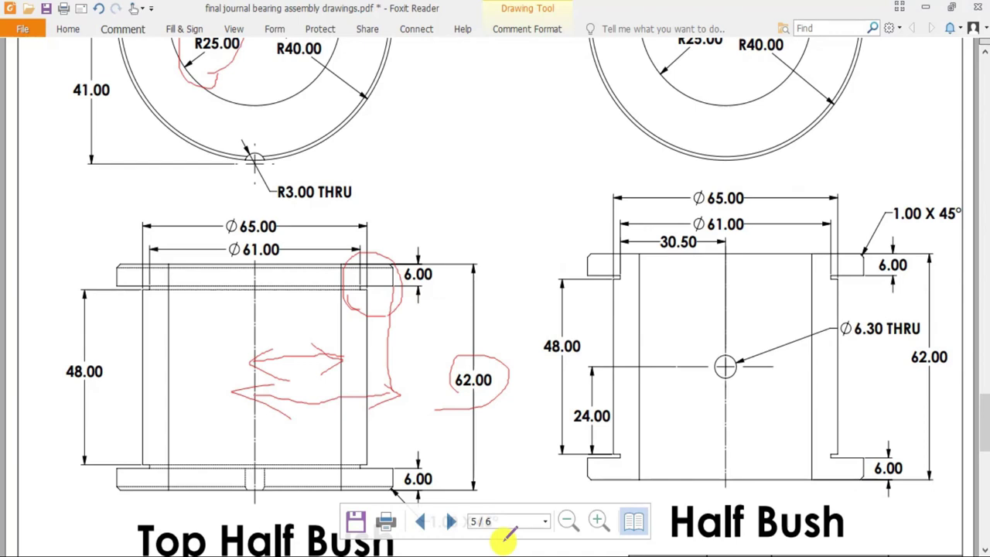
{"action": "key", "text": "super+Tab"}
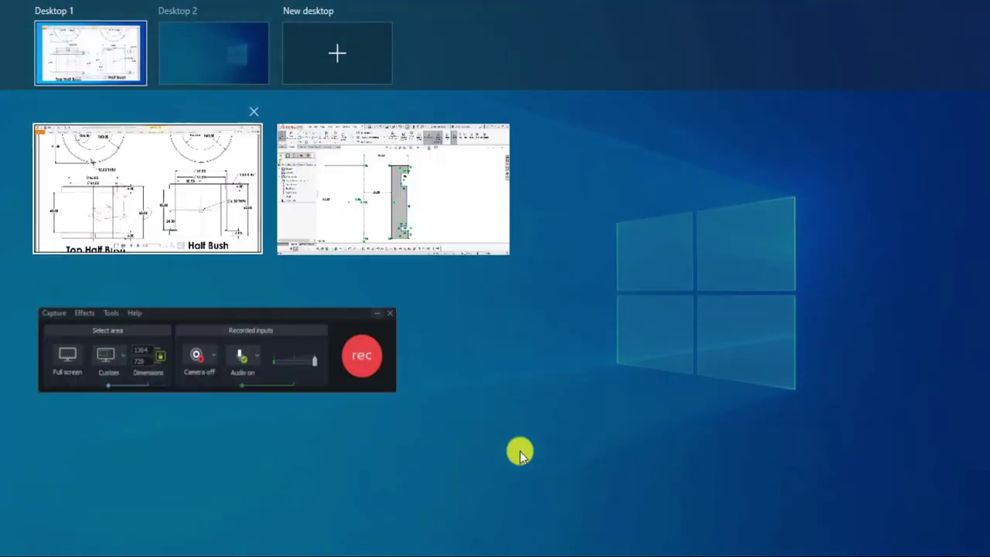
{"action": "left_click", "coordinate": [520, 451]}
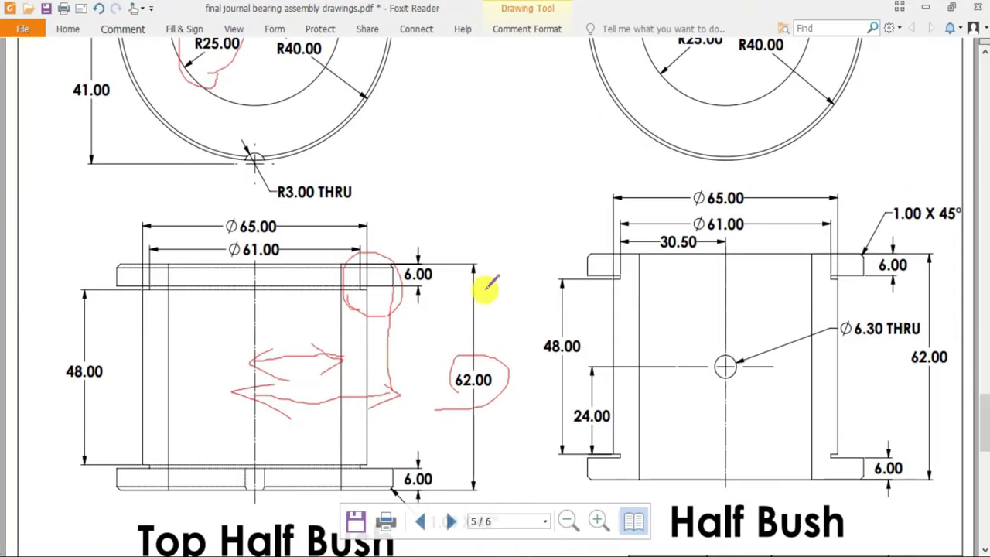
{"action": "key", "text": "alt+Tab"}
{"action": "key", "text": "alt+Tab"}
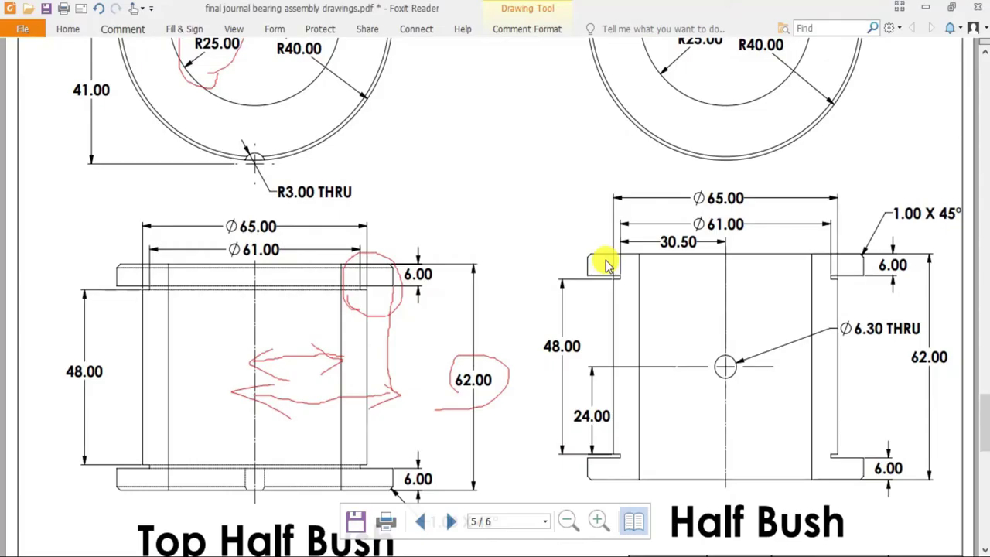
{"action": "key", "text": "alt+Tab"}
{"action": "key", "text": "alt+Tab"}
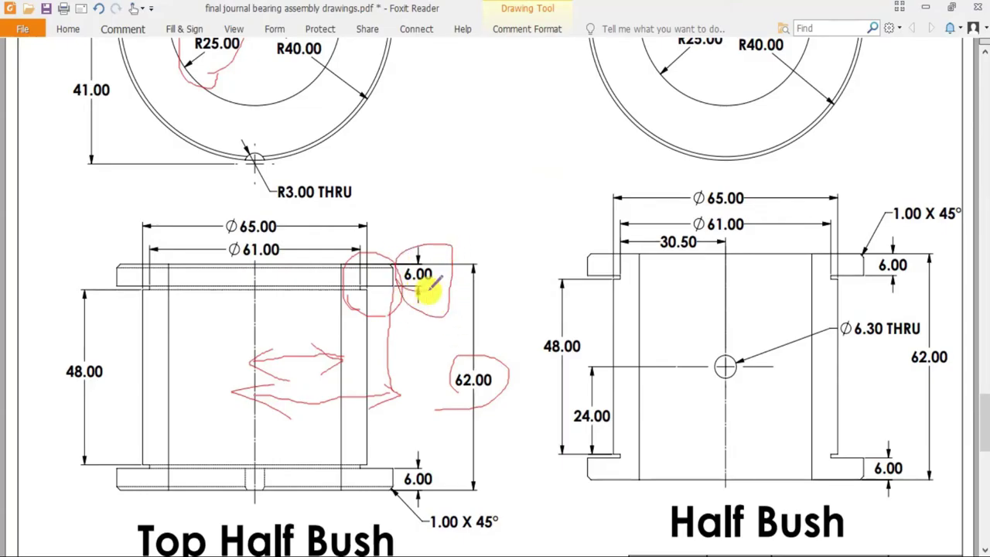
Step: Switch back to SOLIDWORKS and dimension the upper flange's outer vertical edge to 6 mm
{"action": "key", "text": "alt+Tab"}
{"action": "left_click", "coordinate": [59, 51]}
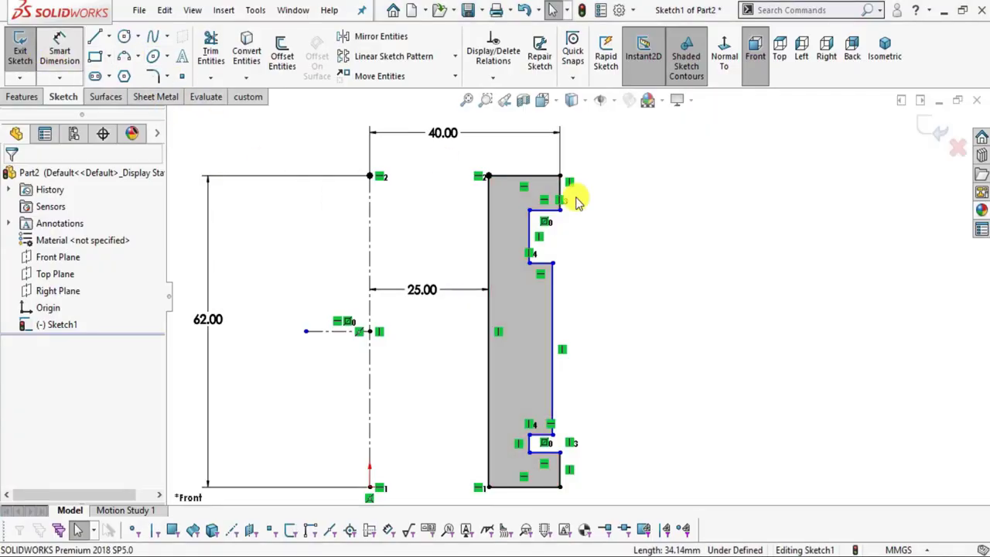
{"action": "left_click", "coordinate": [562, 197]}
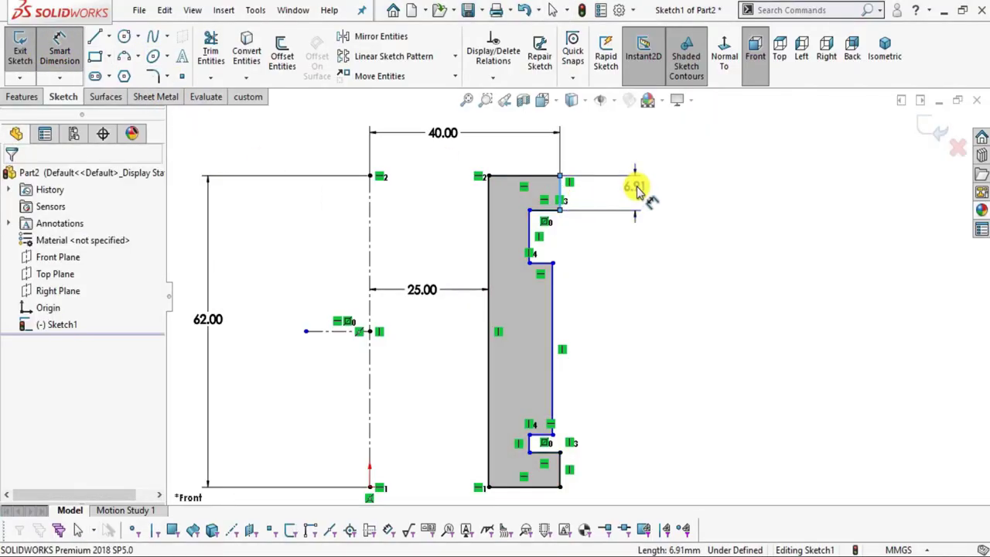
{"action": "left_click", "coordinate": [638, 190]}
{"action": "type", "text": "6"}
{"action": "key", "text": "Return"}
{"action": "left_click", "coordinate": [668, 271]}
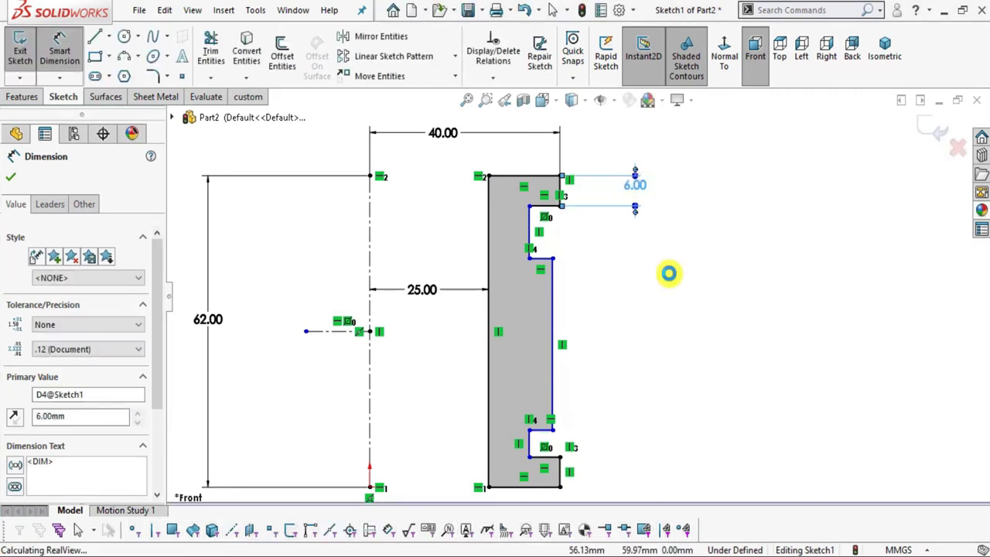
{"action": "key", "text": "z"}
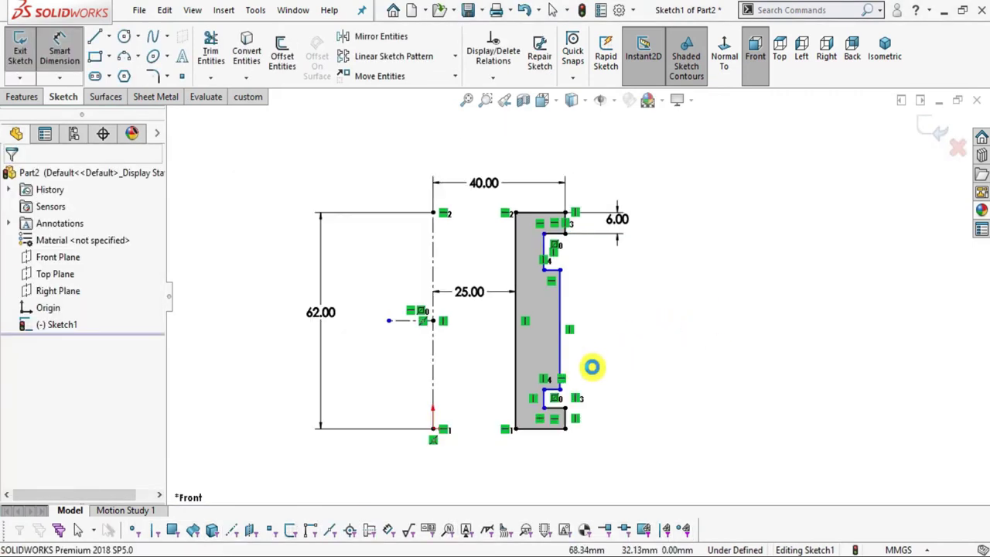
Step: Check the body height in the Foxit Reader drawing, return to SOLIDWORKS and dimension the long outer vertical edge to 48 mm
{"action": "key", "text": "alt+Tab"}
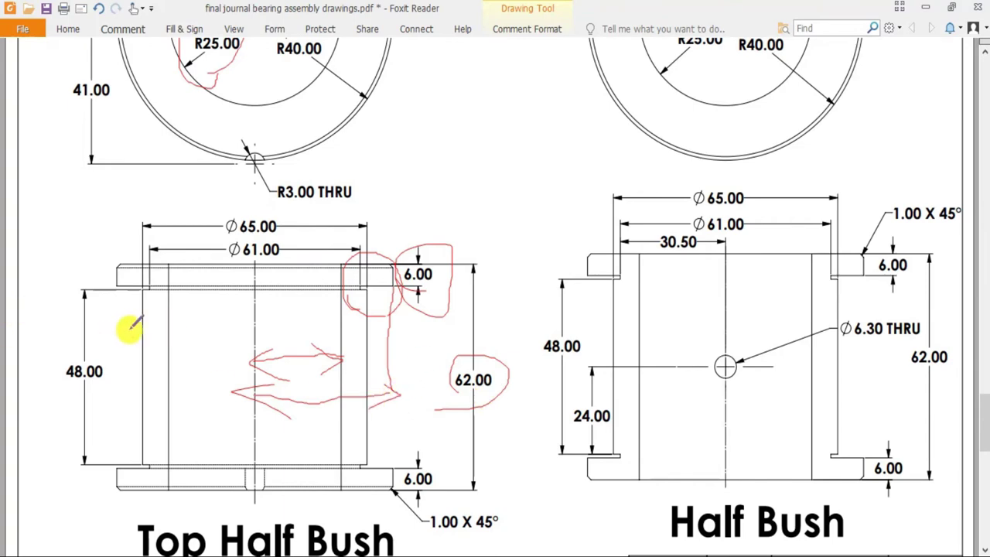
{"action": "key", "text": "alt+Tab"}
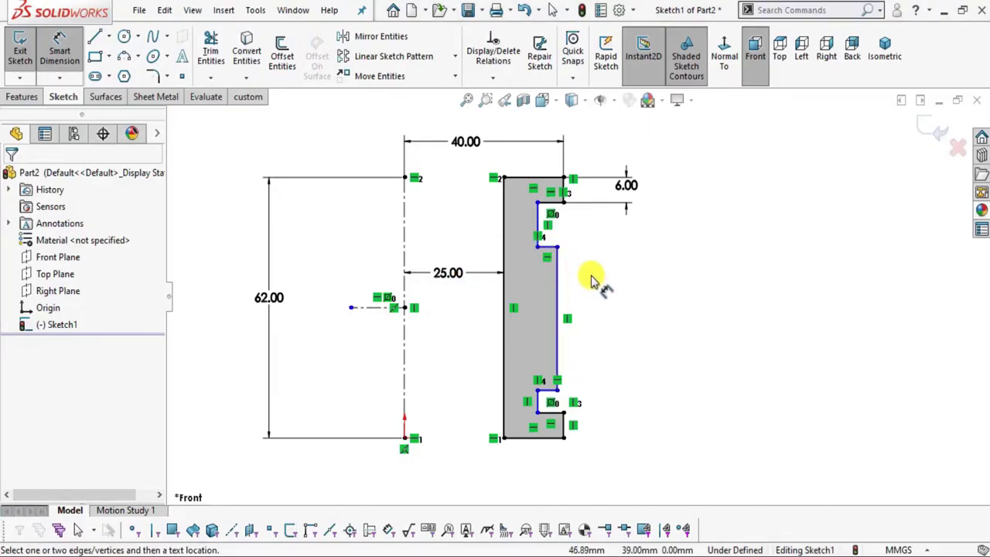
{"action": "left_click", "coordinate": [557, 283]}
{"action": "left_click", "coordinate": [591, 288]}
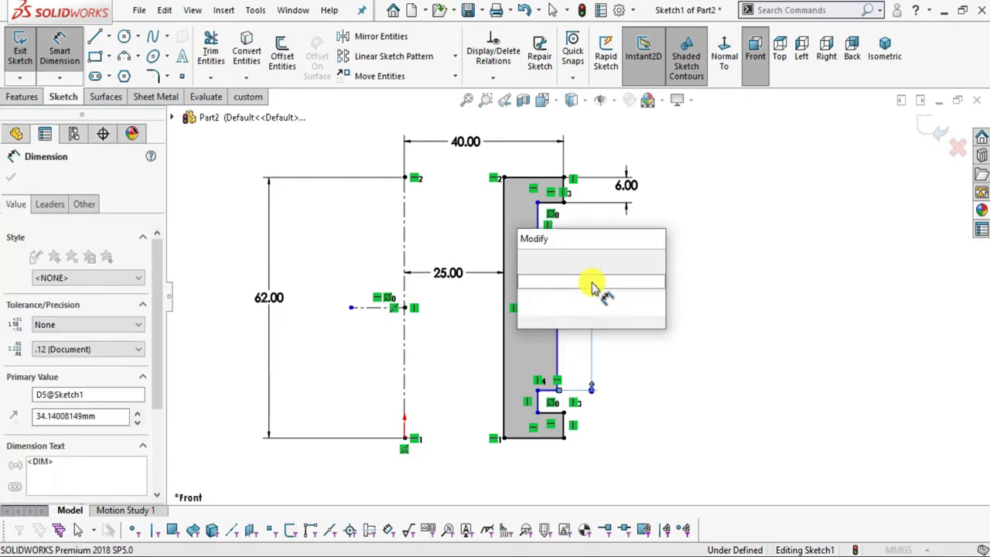
{"action": "key", "text": "Return"}
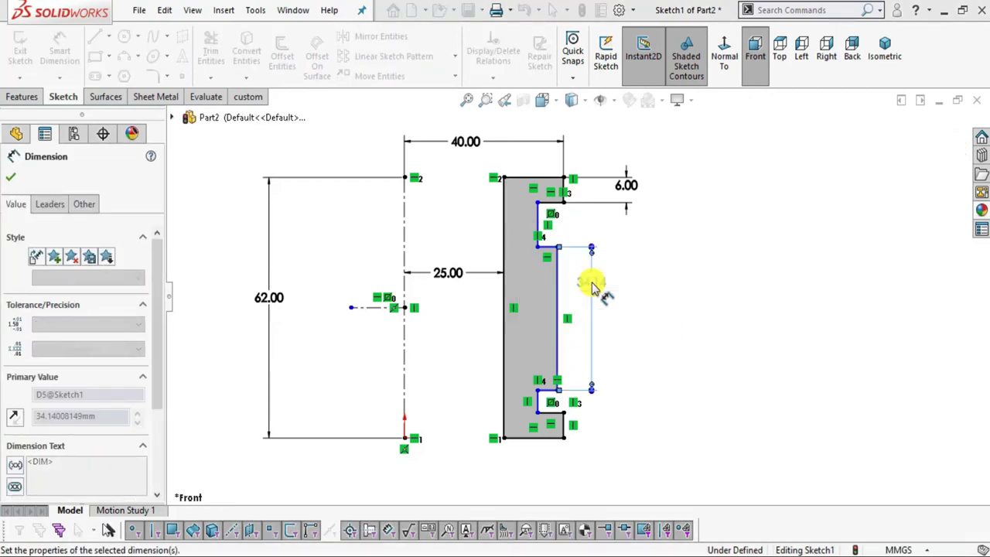
{"action": "key", "text": "Escape"}
Step: Move the 48 mm edge's endpoints clear of both flanges so that a narrow groove opens beside each flange
{"action": "scroll", "coordinate": [569, 228], "scroll_direction": "down", "scroll_amount": 2}
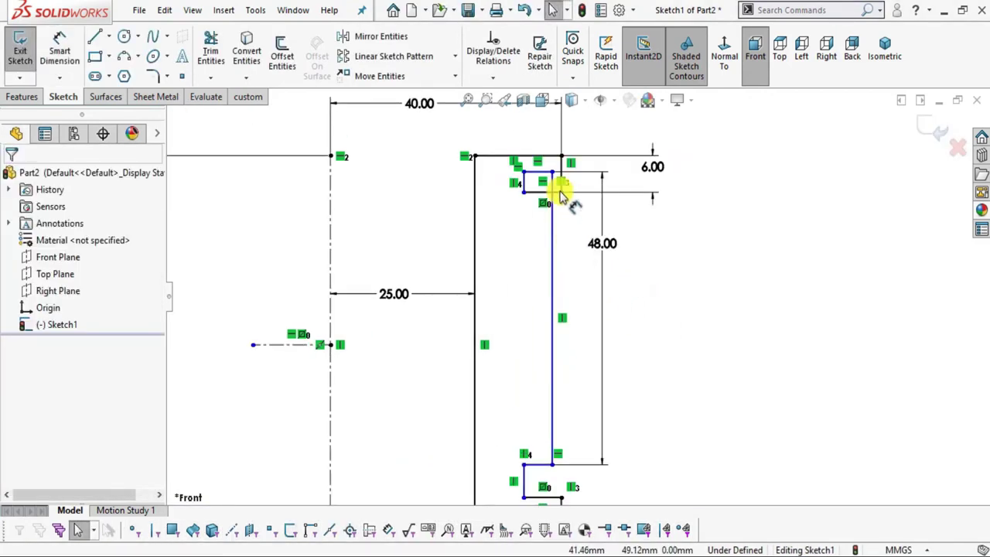
{"action": "left_click_drag", "start_coordinate": [561, 198], "coordinate": [552, 221]}
{"action": "left_click", "coordinate": [625, 376]}
{"action": "scroll", "coordinate": [567, 442], "scroll_direction": "up", "scroll_amount": 2}
{"action": "scroll", "coordinate": [556, 418], "scroll_direction": "down", "scroll_amount": 3}
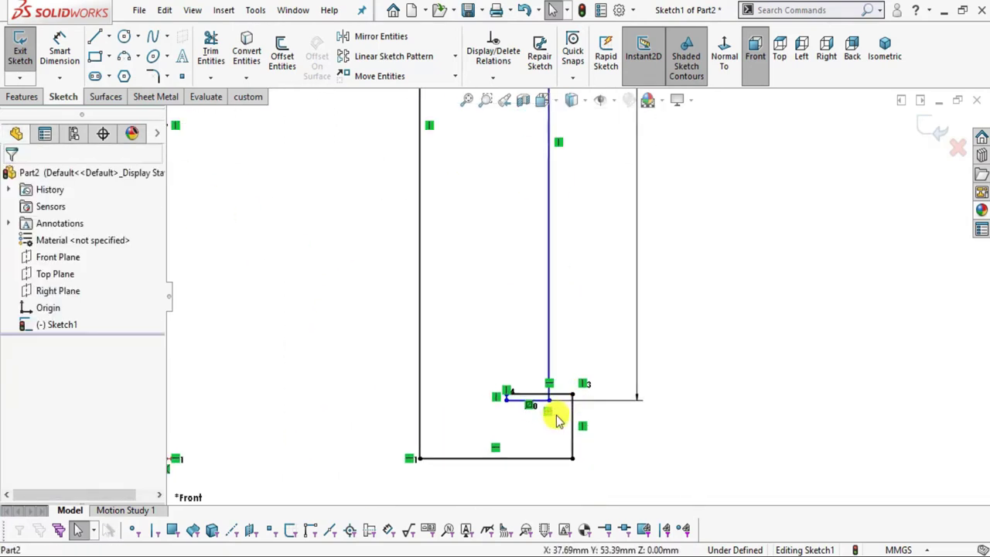
{"action": "left_click_drag", "start_coordinate": [552, 407], "coordinate": [555, 382]}
{"action": "scroll", "coordinate": [639, 406], "scroll_direction": "up", "scroll_amount": 5}
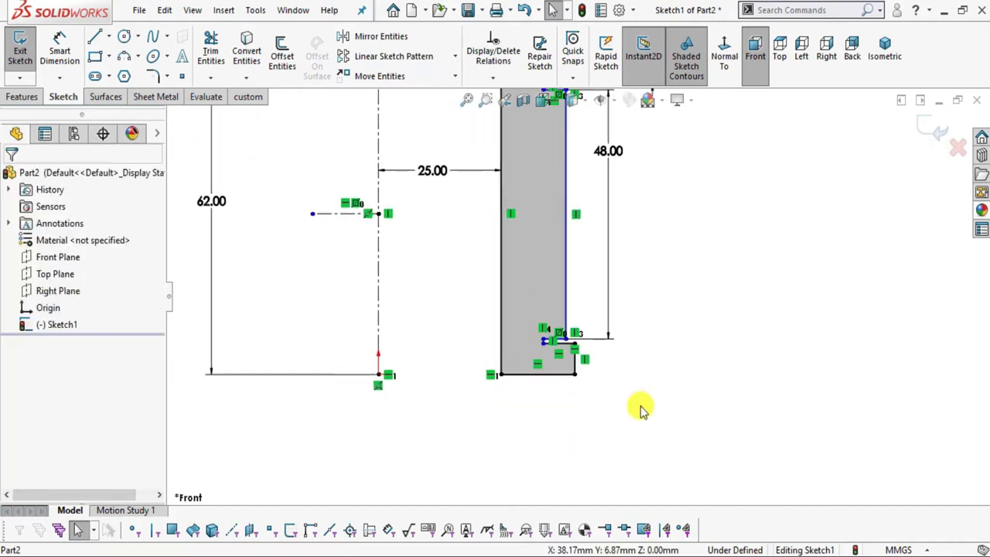
Step: Make the body-side horizontal edges of the upper and lower grooves symmetric about the horizontal centerline
{"action": "scroll", "coordinate": [564, 171], "scroll_direction": "down", "scroll_amount": 4}
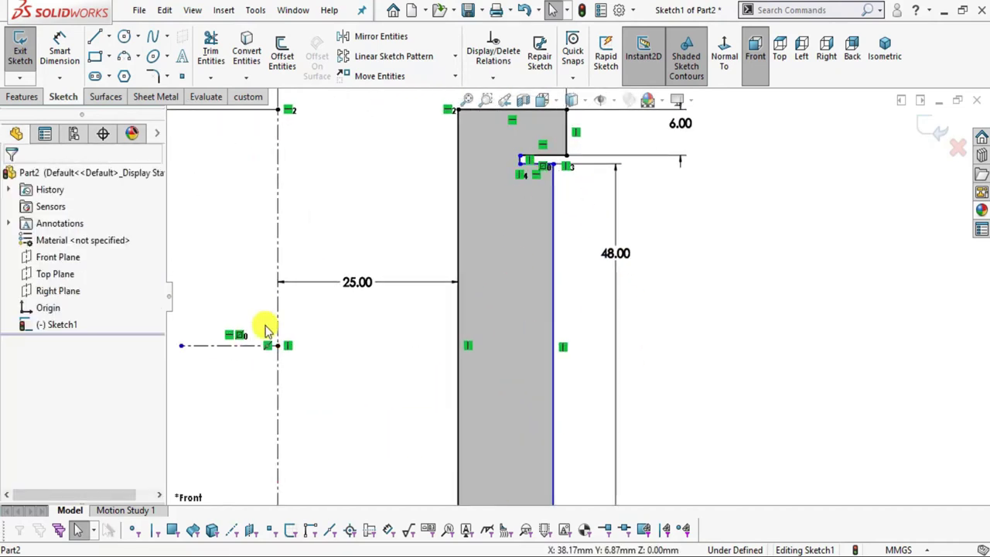
{"action": "scroll", "coordinate": [532, 141], "scroll_direction": "down", "scroll_amount": 4}
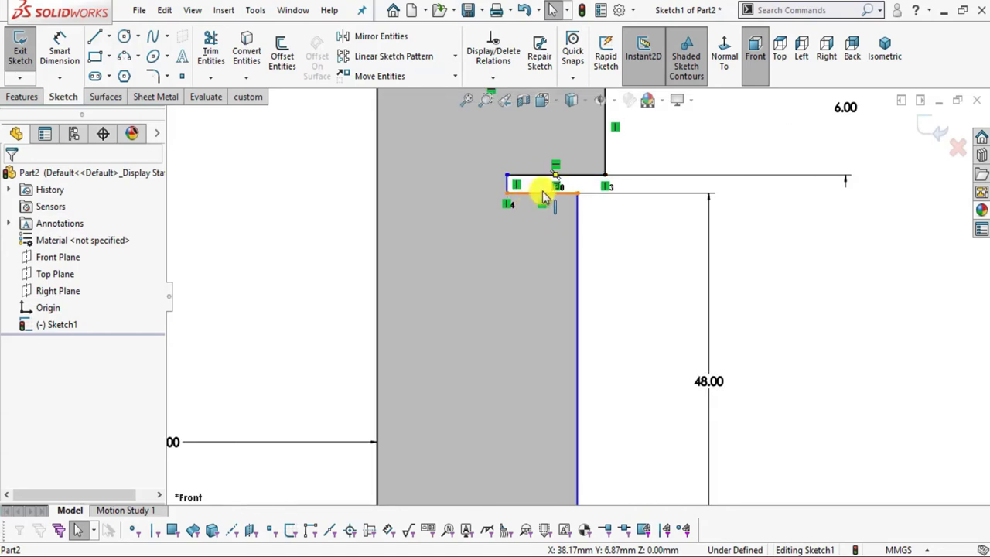
{"action": "left_click", "coordinate": [550, 192]}
{"action": "scroll", "coordinate": [576, 297], "scroll_direction": "up", "scroll_amount": 4}
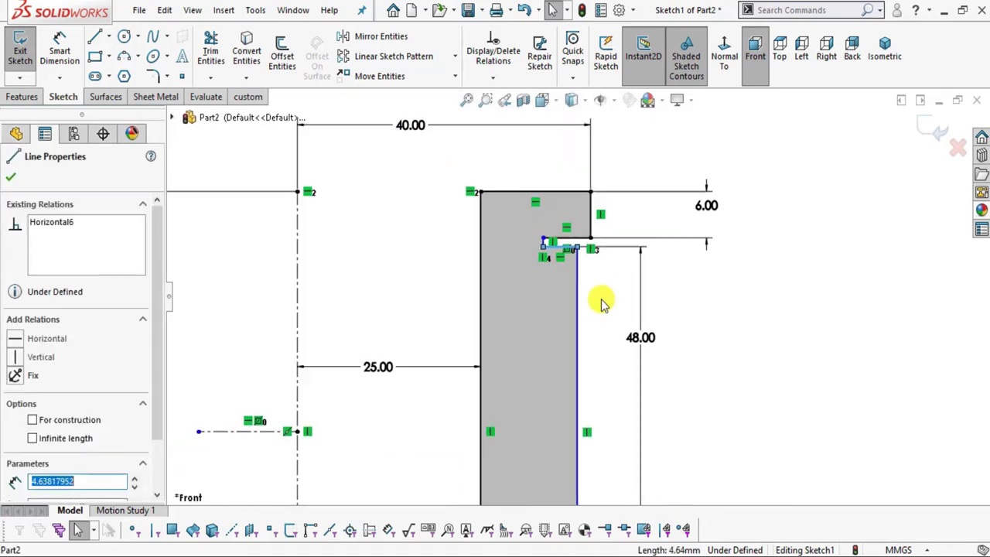
{"action": "left_click", "coordinate": [219, 431], "text": "ctrl"}
{"action": "scroll", "coordinate": [627, 404], "scroll_direction": "up", "scroll_amount": 5}
{"action": "scroll", "coordinate": [580, 383], "scroll_direction": "down", "scroll_amount": 1}
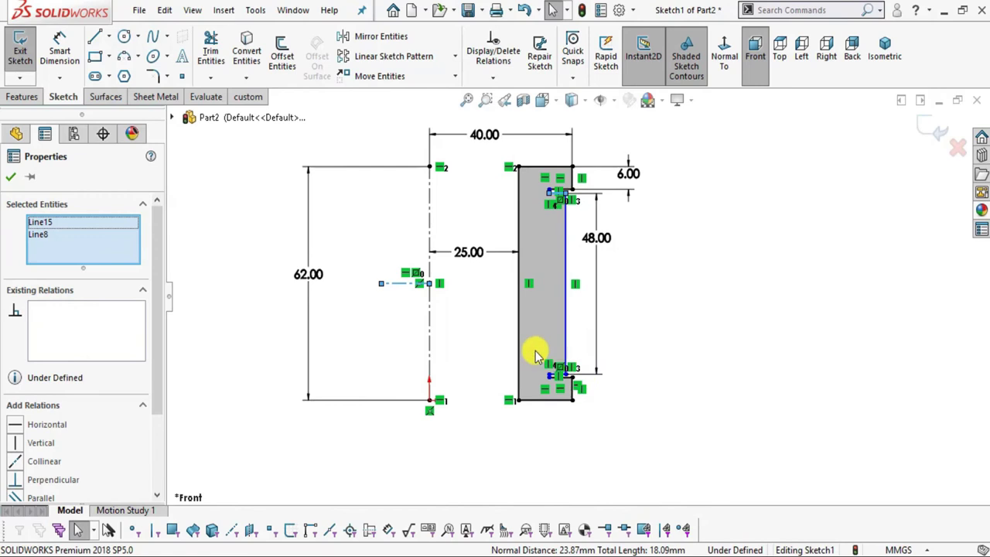
{"action": "scroll", "coordinate": [535, 356], "scroll_direction": "down", "scroll_amount": 6}
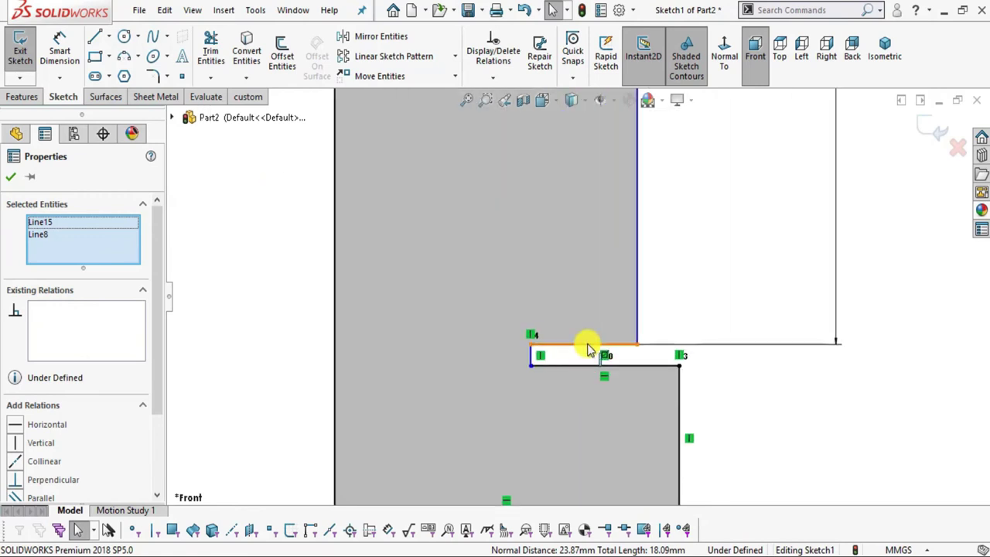
{"action": "left_click", "coordinate": [593, 345], "text": "ctrl"}
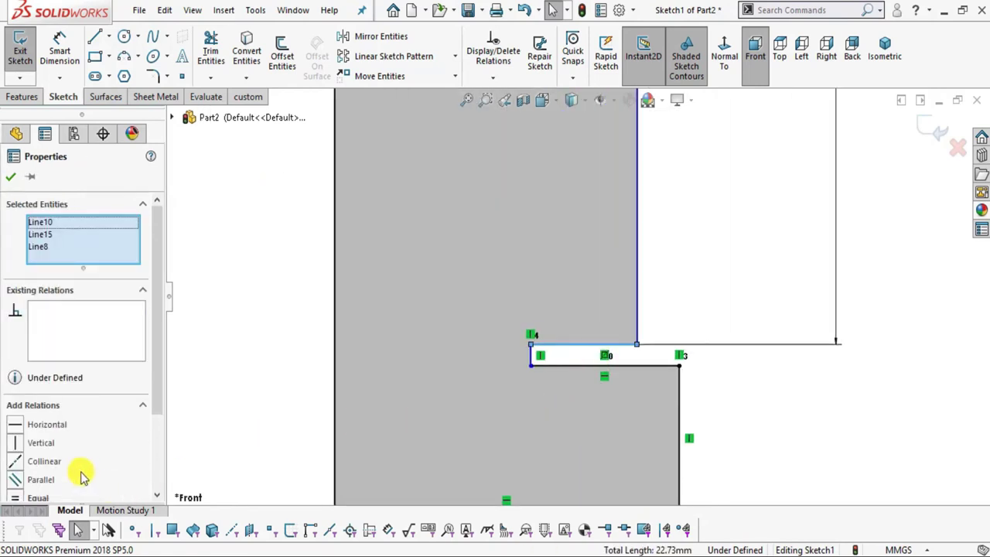
{"action": "scroll", "coordinate": [82, 473], "scroll_direction": "down", "scroll_amount": 3}
{"action": "left_click", "coordinate": [44, 464]}
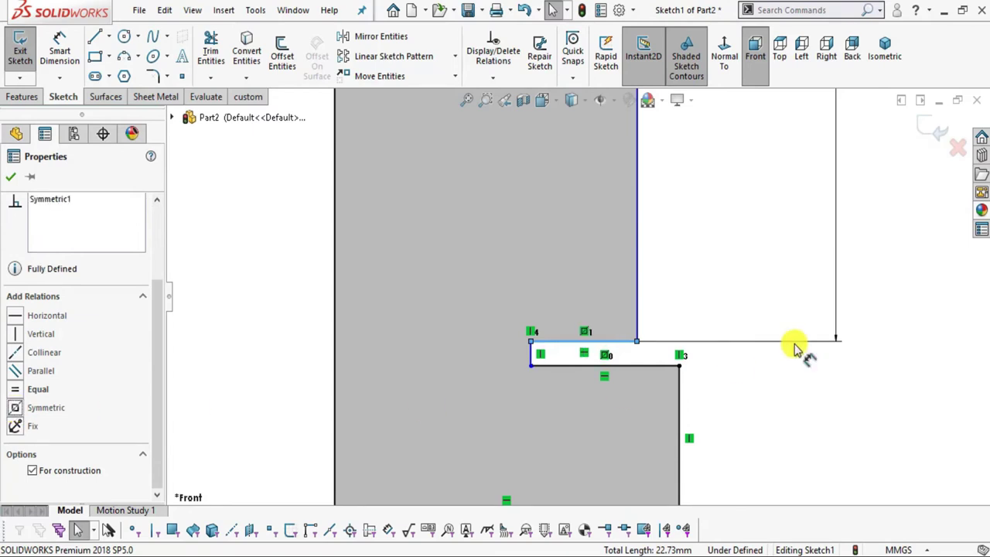
{"action": "left_click", "coordinate": [804, 371]}
Step: Switch to the Foxit Reader drawing and mark the Ø65.00 and Ø61.00 dimensions and the groove edges of the Top Half Bush
{"action": "scroll", "coordinate": [809, 394], "scroll_direction": "up", "scroll_amount": 5}
{"action": "scroll", "coordinate": [618, 232], "scroll_direction": "down", "scroll_amount": 4}
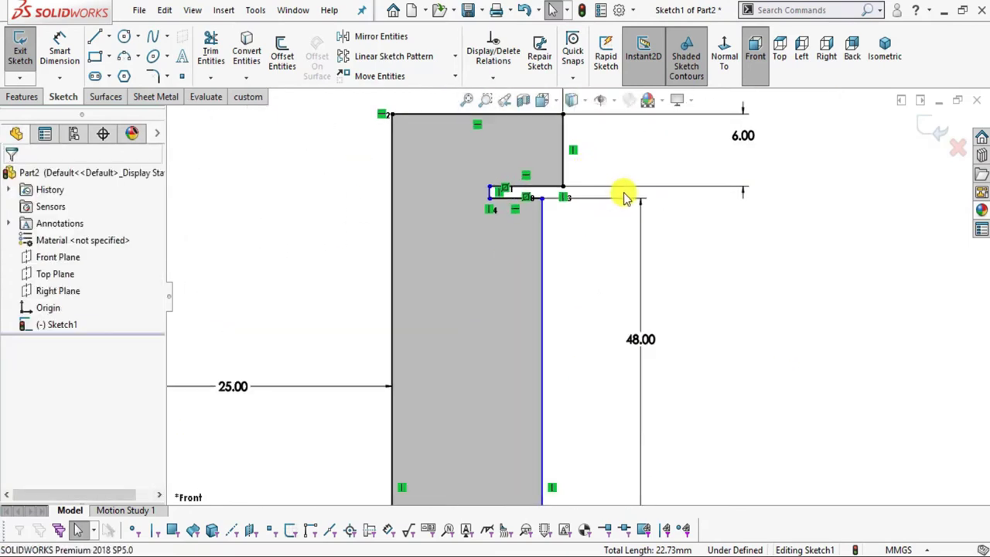
{"action": "key", "text": "alt+Tab"}
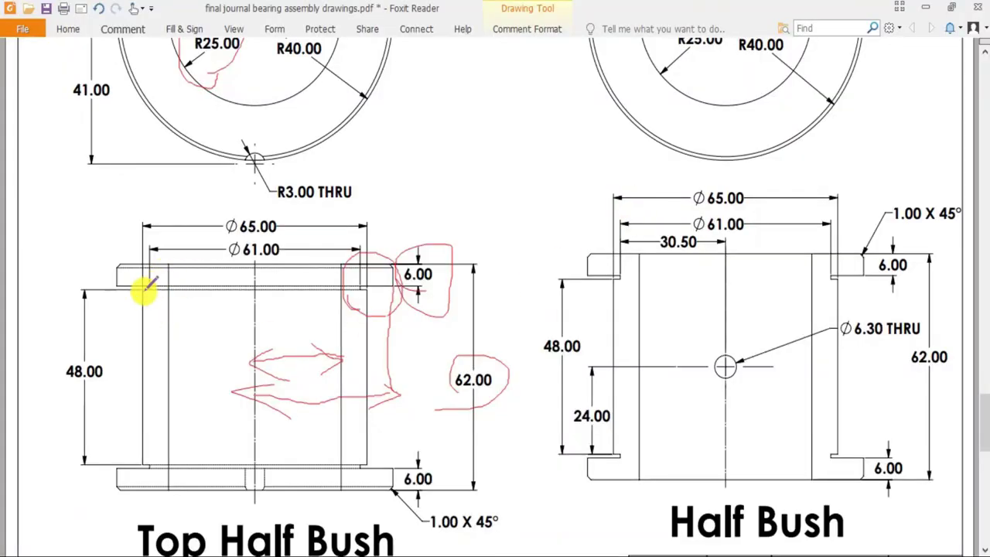
{"action": "left_click_drag", "start_coordinate": [248, 262], "coordinate": [240, 212]}
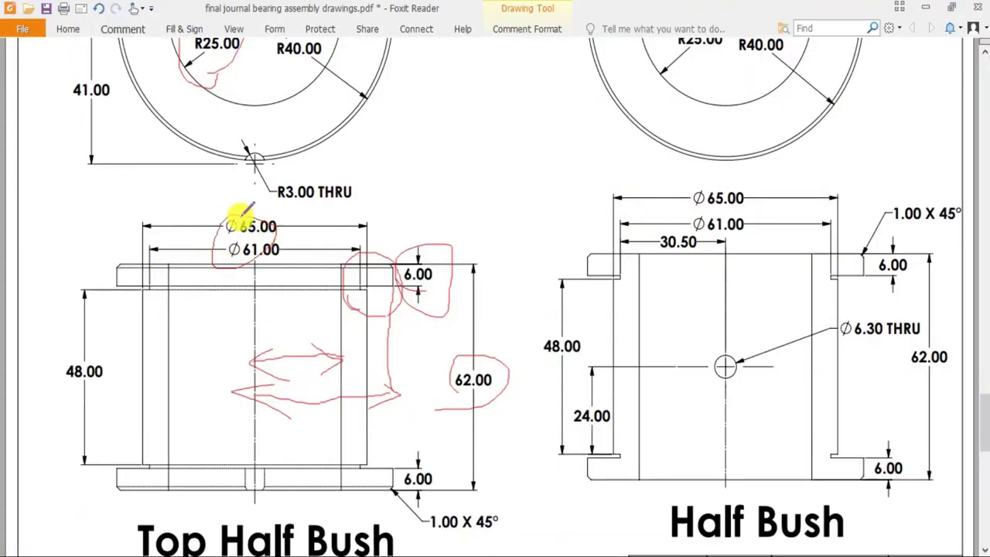
{"action": "scroll", "coordinate": [207, 278], "scroll_direction": "up", "scroll_amount": 2, "text": "ctrl"}
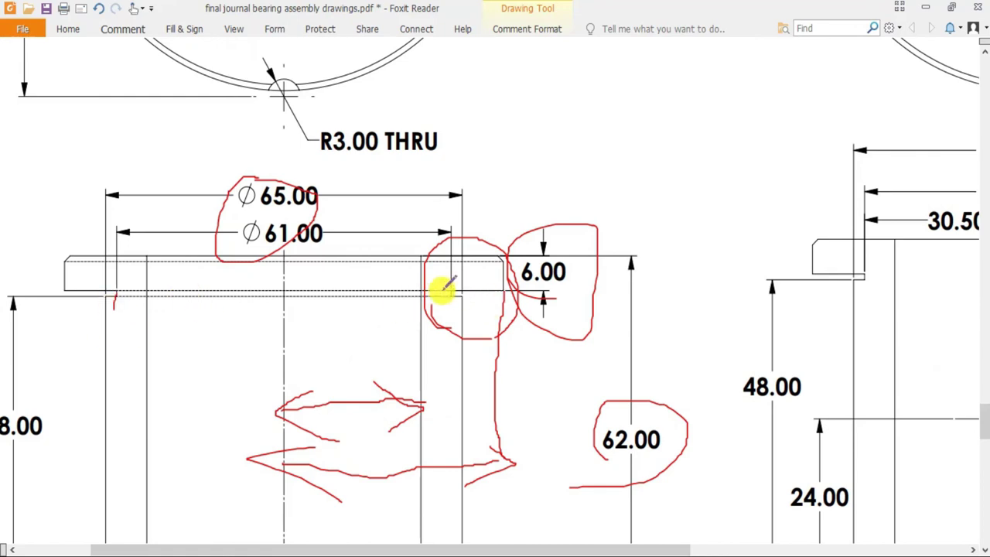
Step: Return to SOLIDWORKS and dimension the upper groove's inner vertical edge at 30.5 mm from the vertical centerline
{"action": "key", "text": "alt+Tab"}
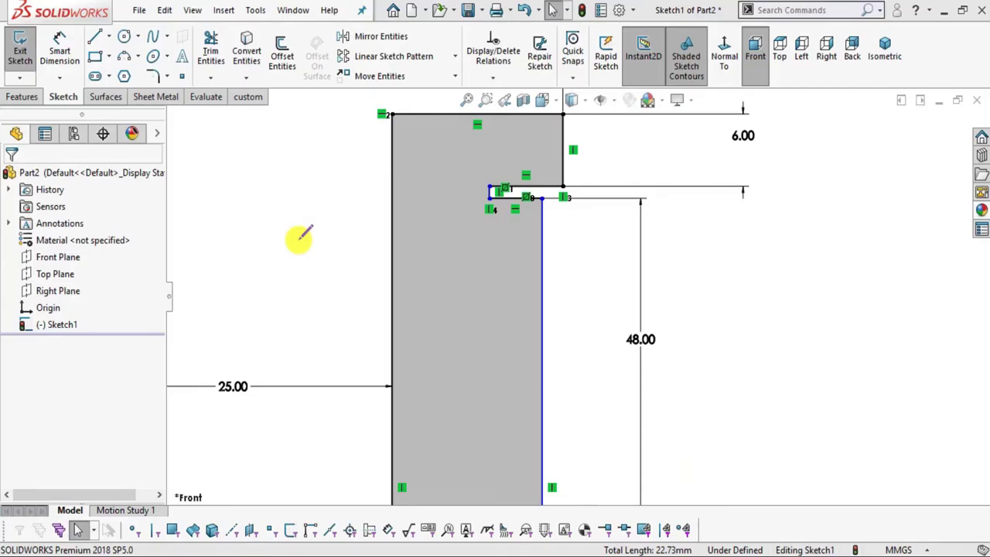
{"action": "key", "text": "ctrl+z"}
{"action": "left_click", "coordinate": [57, 70]}
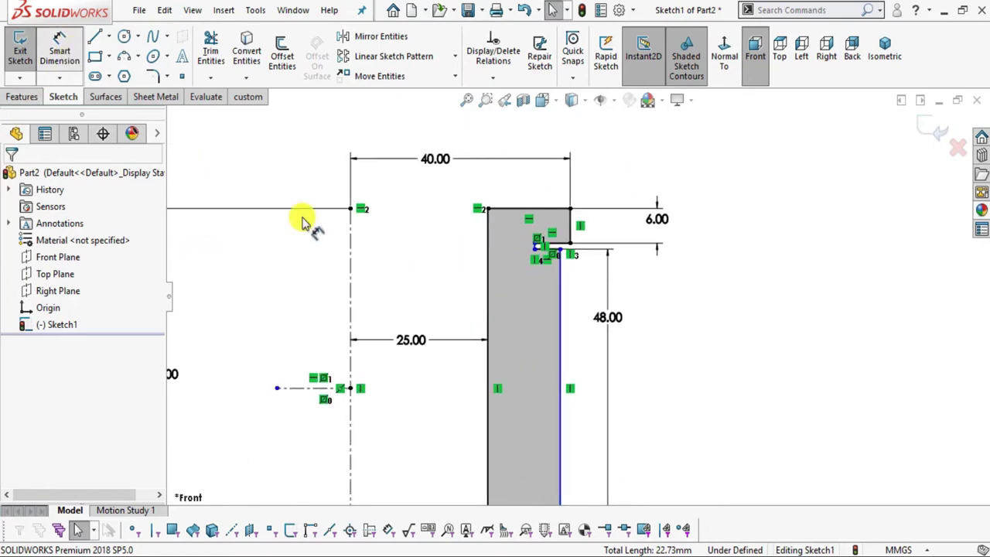
{"action": "left_click", "coordinate": [517, 246]}
{"action": "scroll", "coordinate": [517, 247], "scroll_direction": "up", "scroll_amount": 2}
{"action": "scroll", "coordinate": [518, 243], "scroll_direction": "up", "scroll_amount": 3}
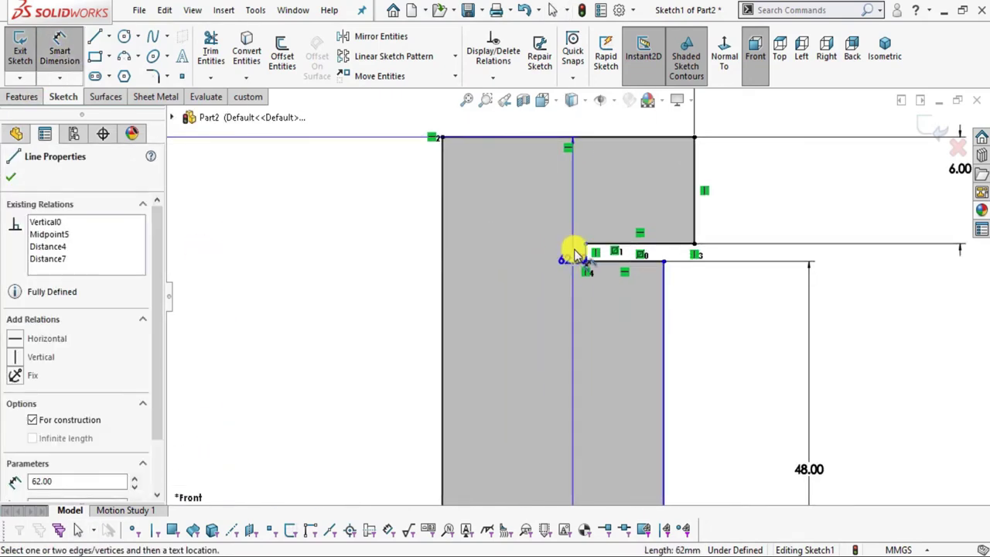
{"action": "left_click", "coordinate": [584, 255]}
{"action": "scroll", "coordinate": [348, 269], "scroll_direction": "down", "scroll_amount": 3}
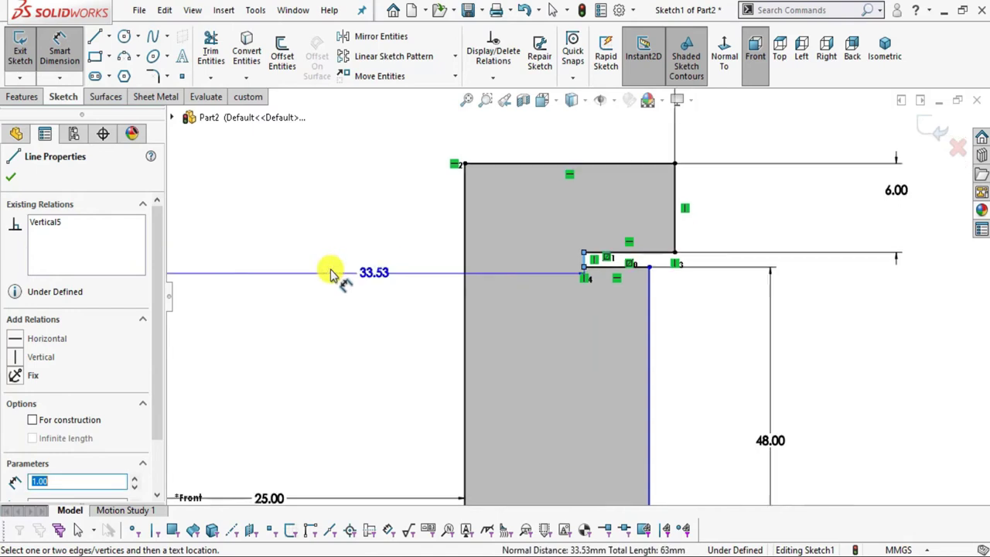
{"action": "left_click", "coordinate": [333, 276]}
{"action": "type", "text": "60.5"}
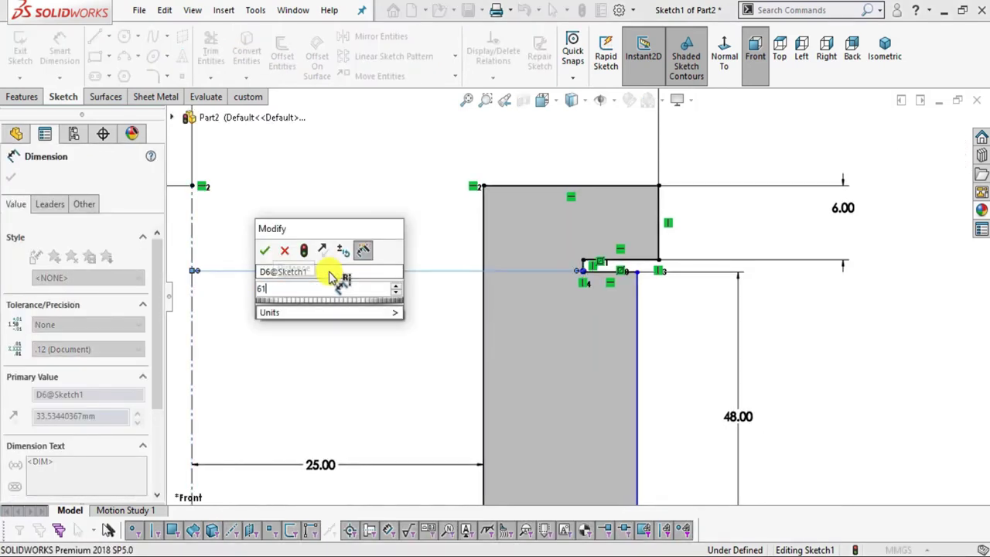
{"action": "key", "text": "Return"}
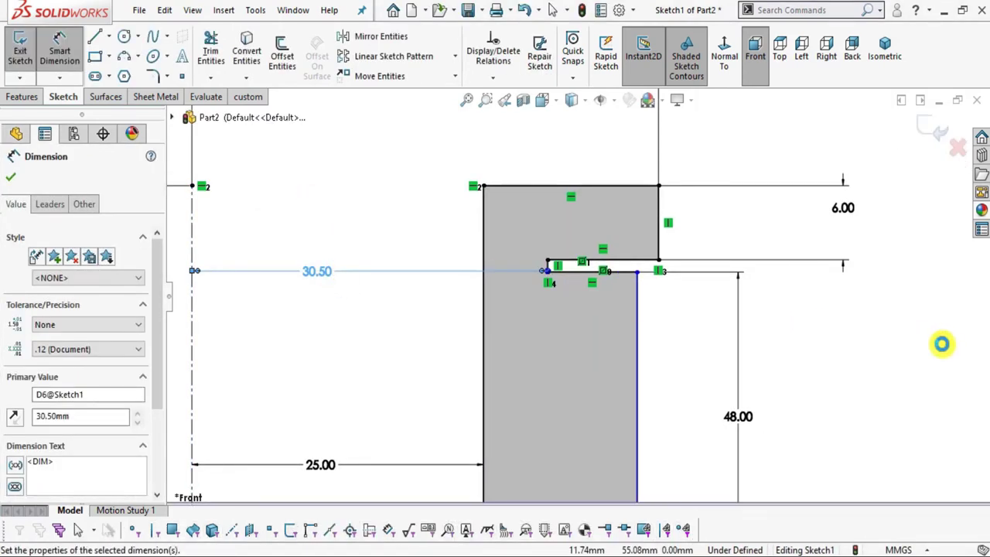
{"action": "key", "text": "Escape"}
Step: Mark the Ø65.00 body diameter in the Foxit Reader drawing and return to the SOLIDWORKS sketch
{"action": "key", "text": "alt+Tab"}
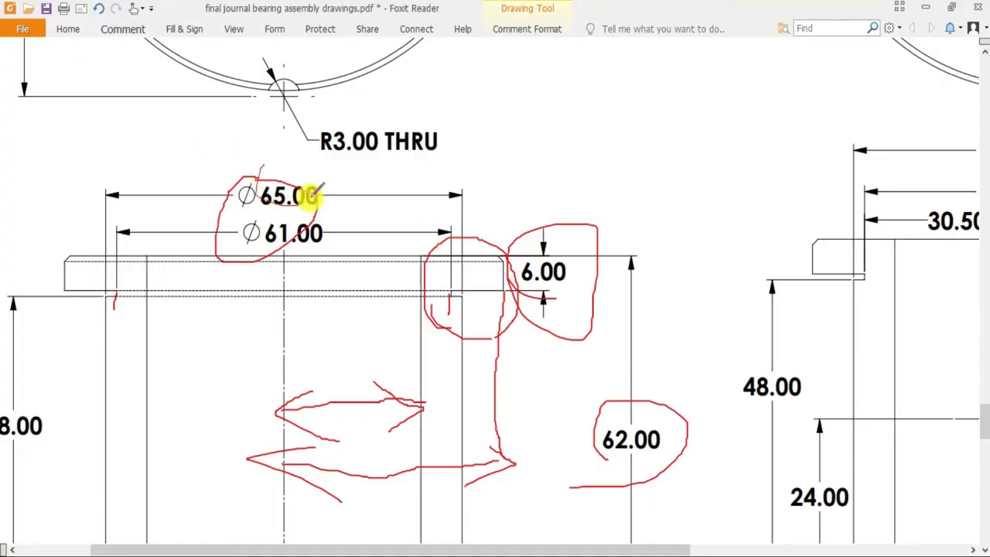
{"action": "key", "text": "alt+Tab"}
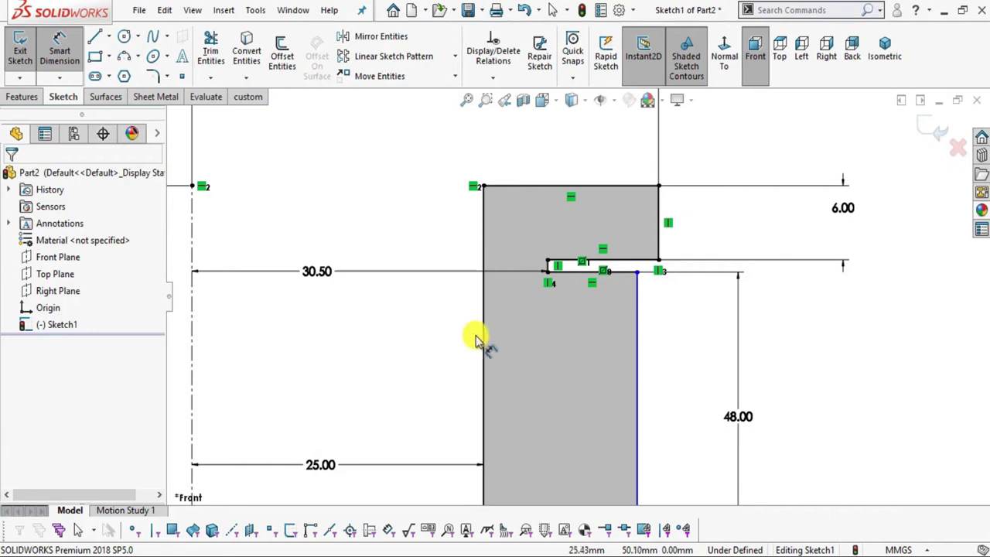
Step: Dimension the body's outer vertical edge at 65/2 mm from the vertical centerline
{"action": "key", "text": "z"}
{"action": "left_click", "coordinate": [309, 323]}
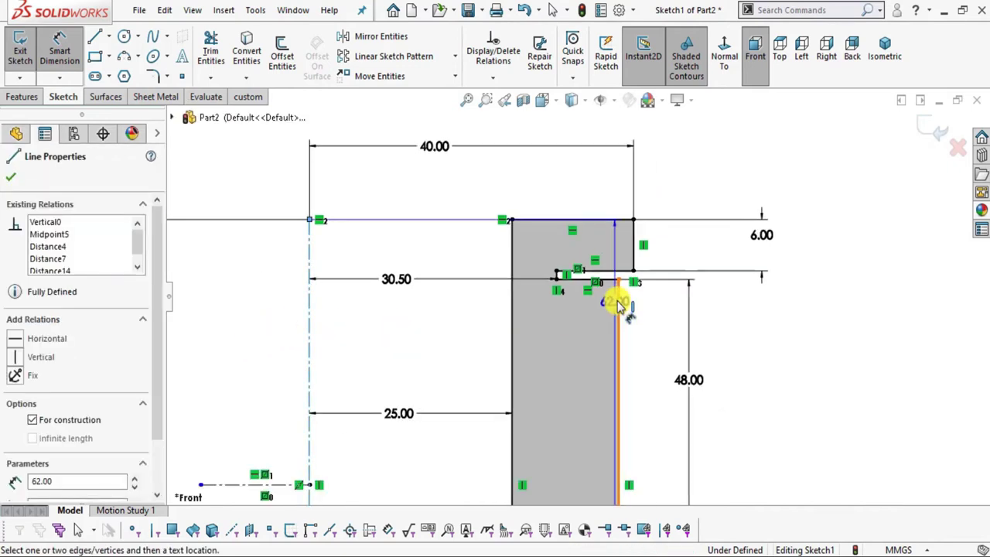
{"action": "left_click", "coordinate": [619, 295]}
{"action": "left_click", "coordinate": [410, 186]}
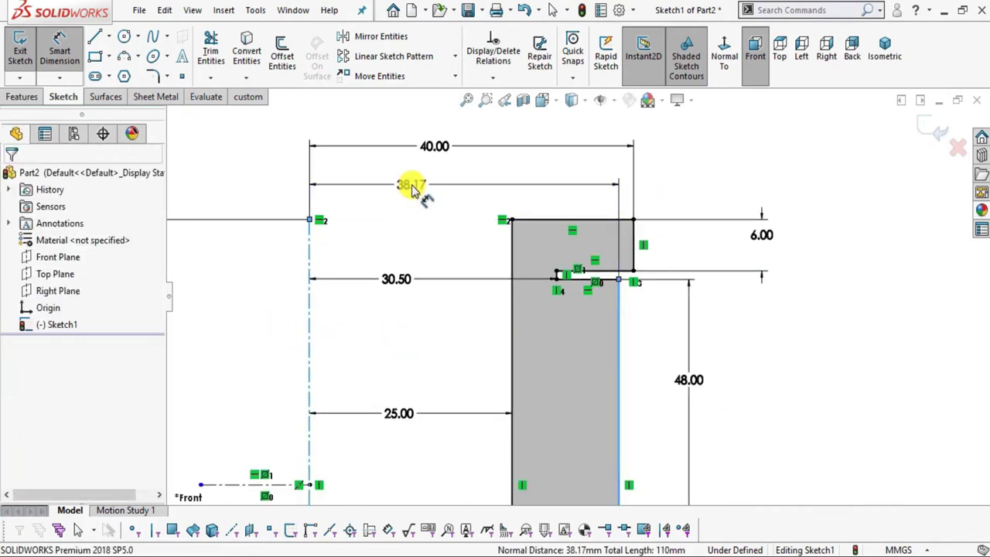
{"action": "type", "text": "65/2"}
{"action": "key", "text": "Return"}
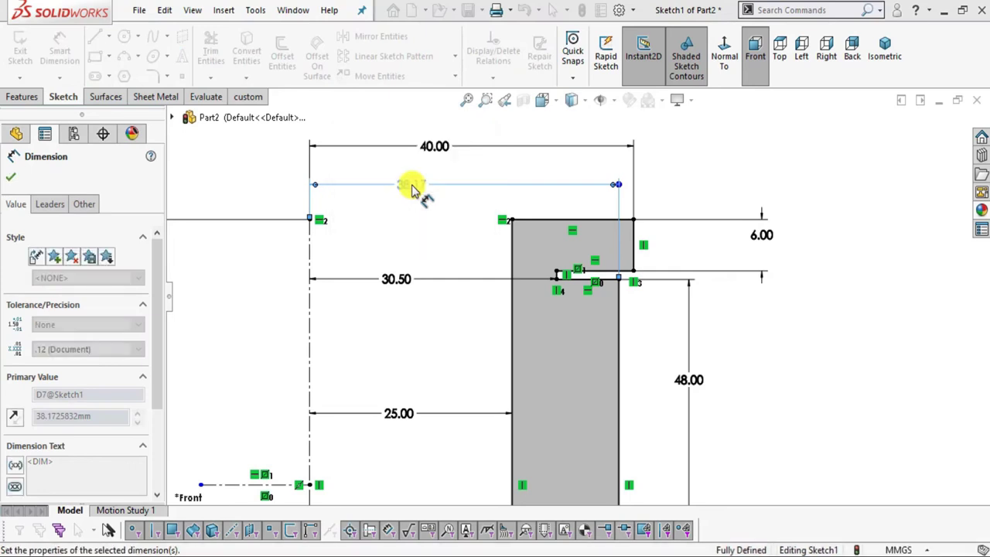
{"action": "key", "text": "Escape"}
{"action": "key", "text": "Escape"}
Step: Switch to the Foxit Reader drawing and examine the flange corner chamfer callout of the Top Half Bush
{"action": "scroll", "coordinate": [627, 285], "scroll_direction": "up", "scroll_amount": 5}
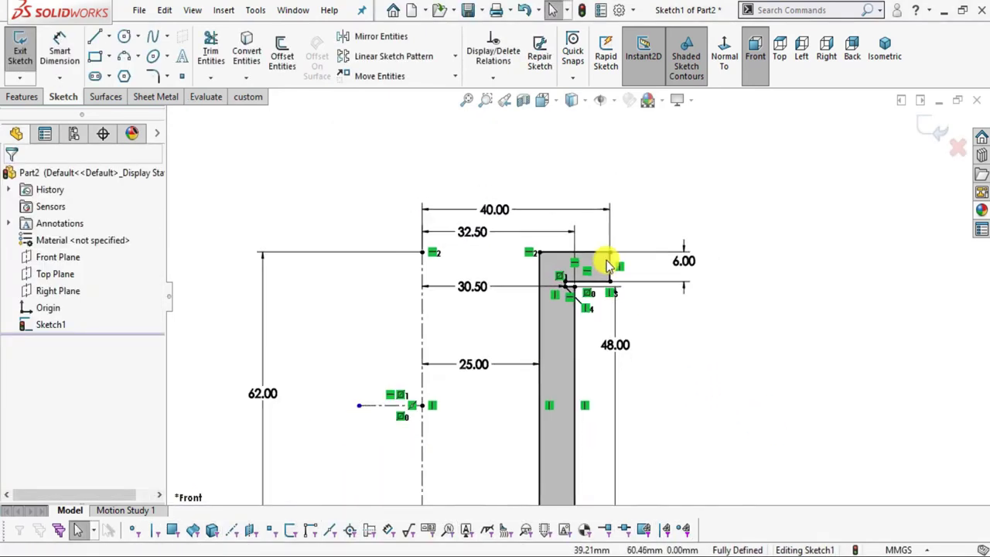
{"action": "scroll", "coordinate": [601, 338], "scroll_direction": "down", "scroll_amount": 5}
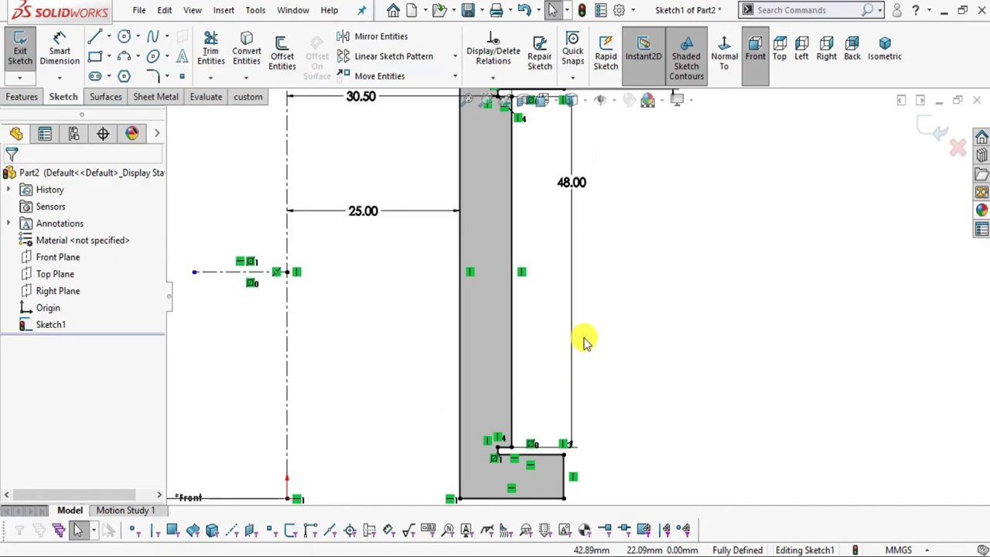
{"action": "scroll", "coordinate": [570, 459], "scroll_direction": "down", "scroll_amount": 2}
{"action": "key", "text": "alt+Tab"}
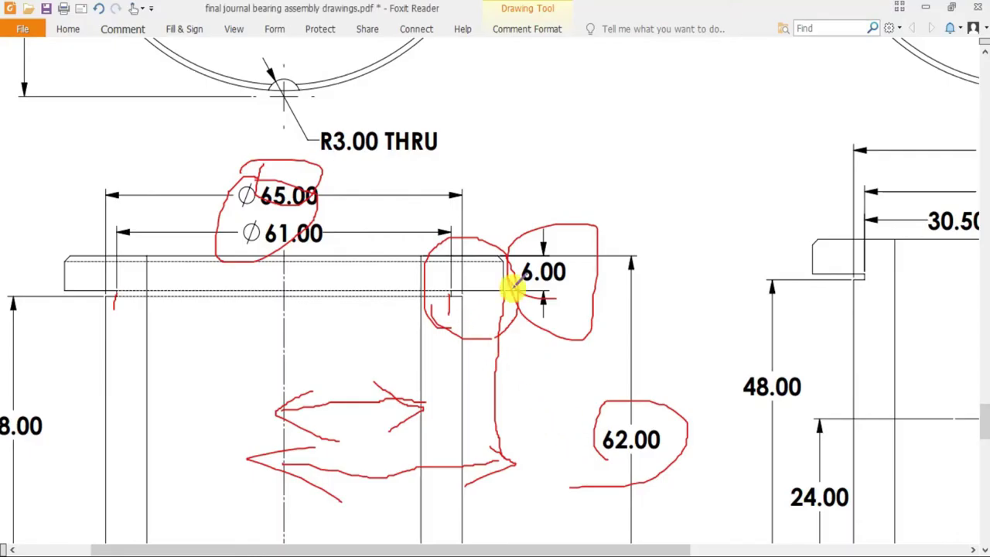
{"action": "scroll", "coordinate": [475, 197], "scroll_direction": "down", "scroll_amount": 2, "text": "ctrl"}
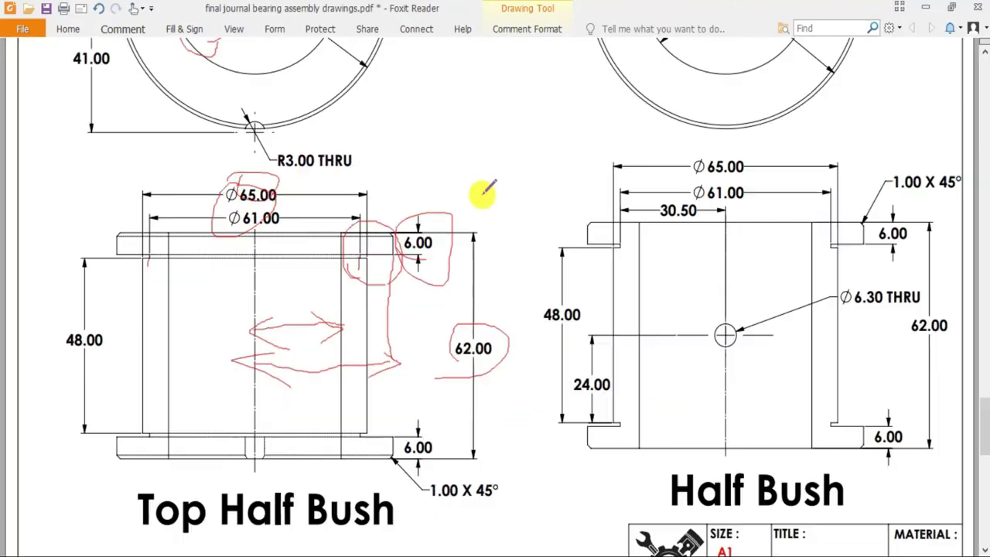
{"action": "scroll", "coordinate": [425, 448], "scroll_direction": "down", "scroll_amount": 1, "text": "ctrl"}
{"action": "scroll", "coordinate": [427, 424], "scroll_direction": "up", "scroll_amount": 1, "text": "ctrl"}
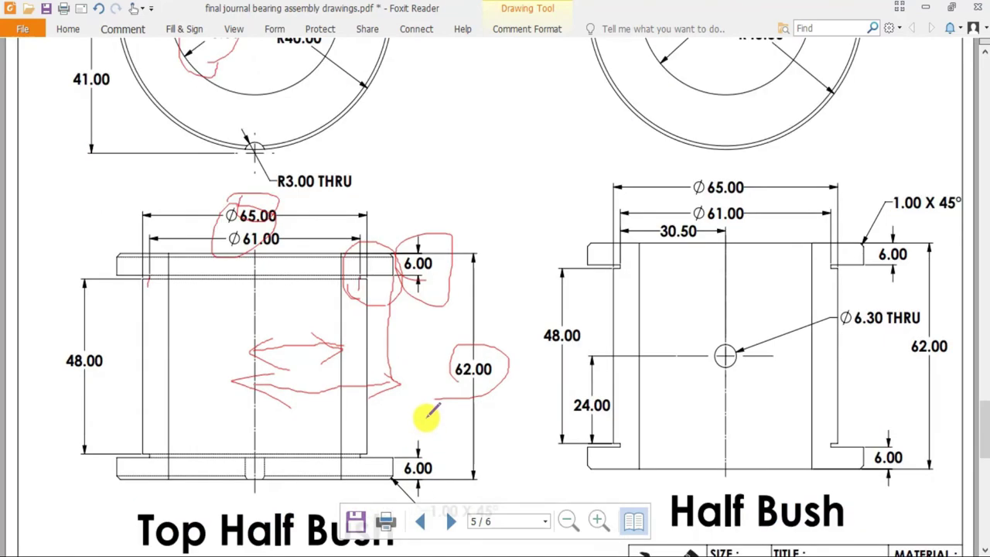
{"action": "scroll", "coordinate": [427, 418], "scroll_direction": "down", "scroll_amount": 1, "text": "ctrl"}
{"action": "scroll", "coordinate": [433, 413], "scroll_direction": "up", "scroll_amount": 1, "text": "ctrl"}
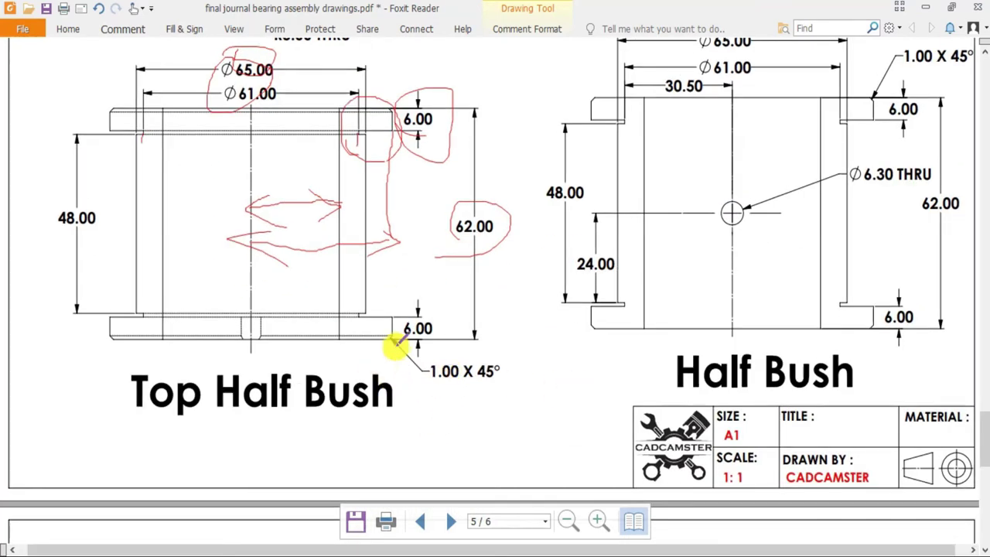
Step: Return to SOLIDWORKS and add a 1 mm × 45° angle-distance sketch chamfer to the upper flange's outer top corner
{"action": "key", "text": "alt+Tab"}
{"action": "left_click", "coordinate": [166, 75]}
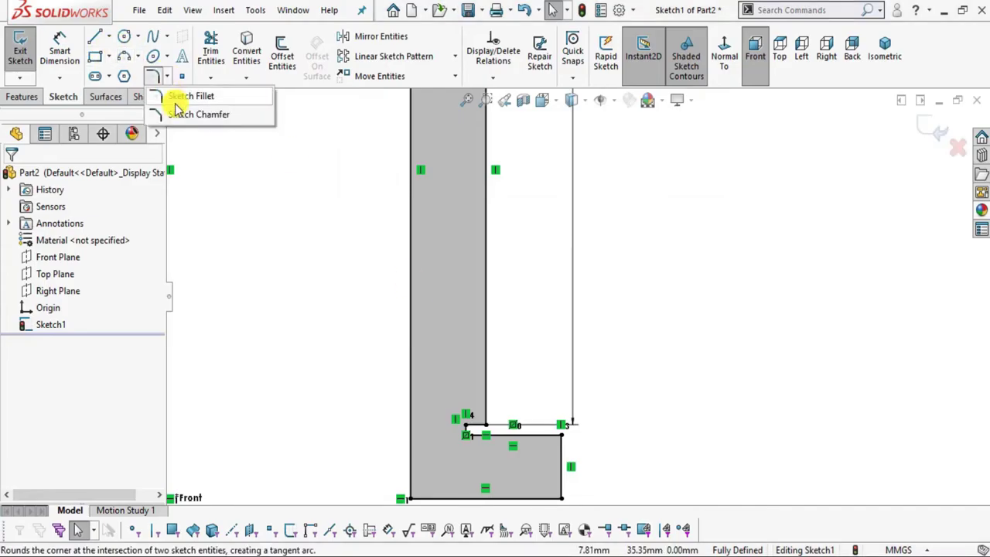
{"action": "left_click", "coordinate": [182, 113]}
{"action": "scroll", "coordinate": [588, 340], "scroll_direction": "up", "scroll_amount": 2}
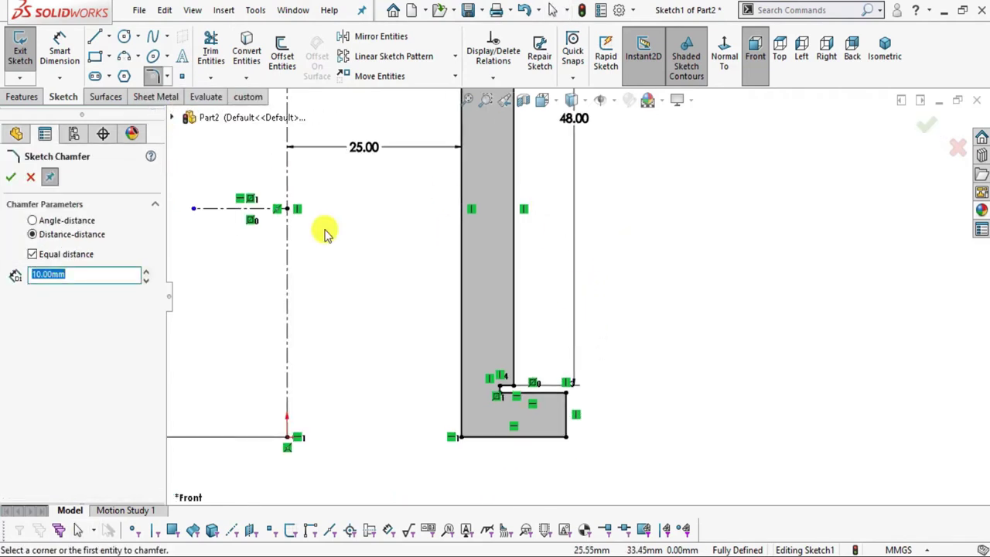
{"action": "left_click", "coordinate": [44, 221]}
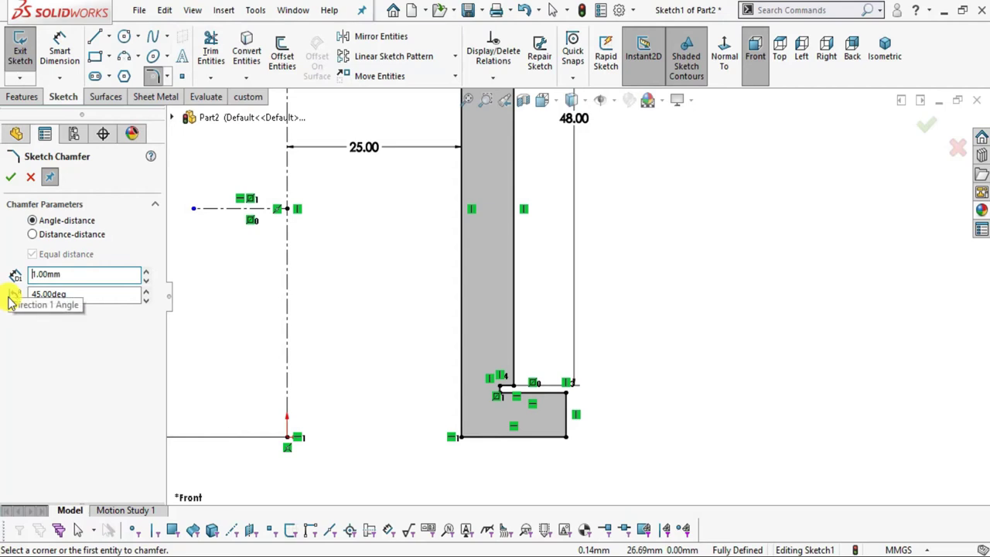
{"action": "scroll", "coordinate": [596, 250], "scroll_direction": "up", "scroll_amount": 3}
{"action": "scroll", "coordinate": [580, 211], "scroll_direction": "down", "scroll_amount": 5}
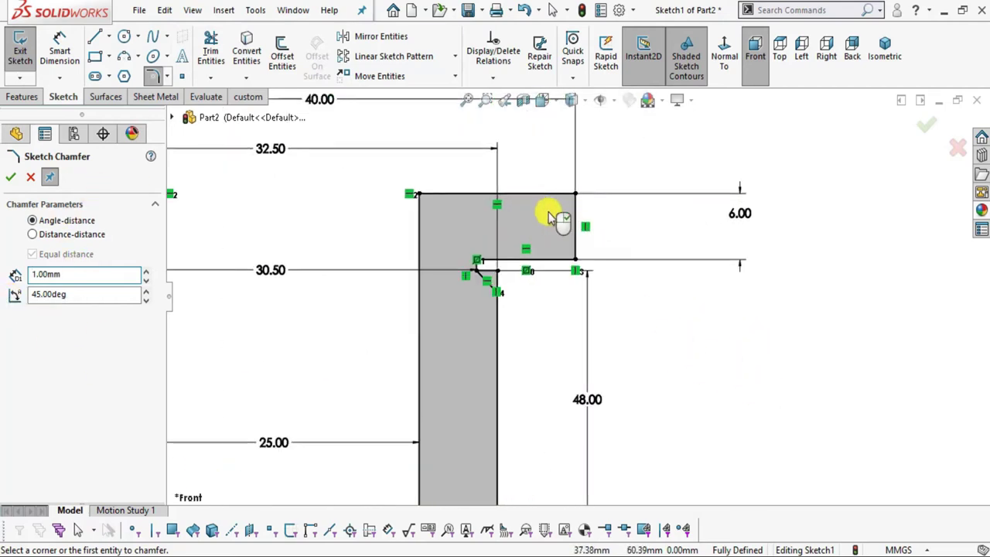
{"action": "left_click", "coordinate": [569, 199]}
{"action": "left_click", "coordinate": [579, 210]}
{"action": "scroll", "coordinate": [578, 205], "scroll_direction": "down", "scroll_amount": 5}
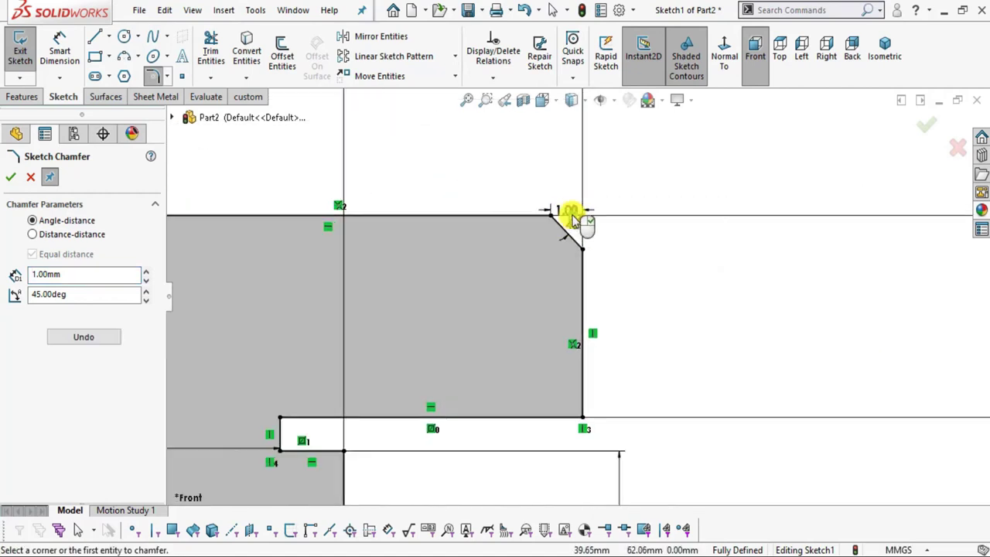
Step: Apply the same 1 mm × 45° sketch chamfer to the lower flange's outer bottom corner and close the command
{"action": "scroll", "coordinate": [578, 246], "scroll_direction": "up", "scroll_amount": 8}
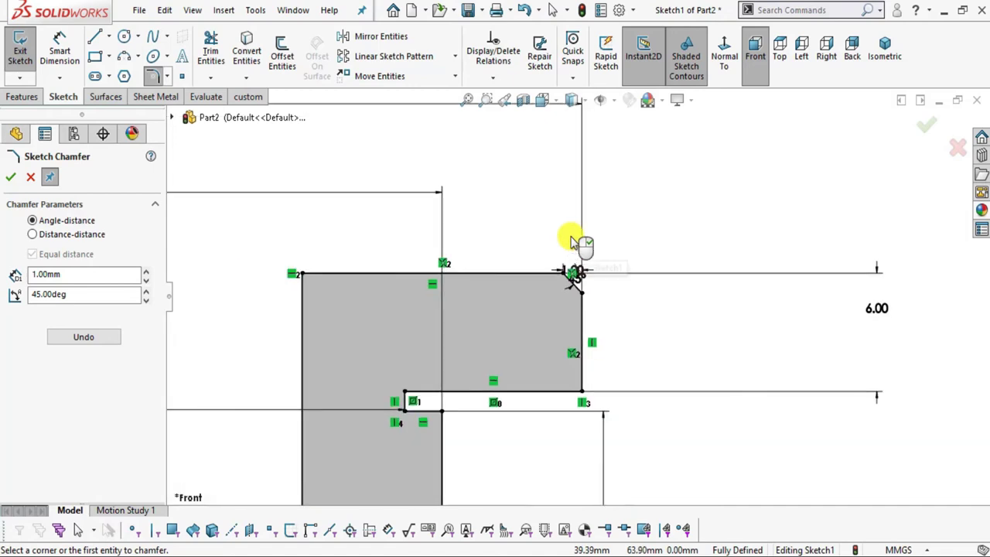
{"action": "scroll", "coordinate": [536, 435], "scroll_direction": "down", "scroll_amount": 10}
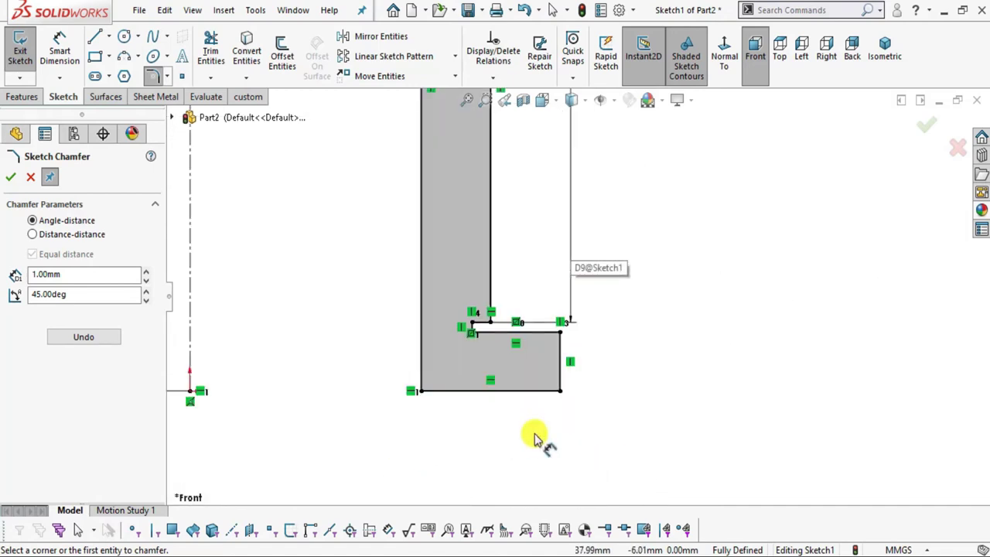
{"action": "left_click", "coordinate": [556, 242]}
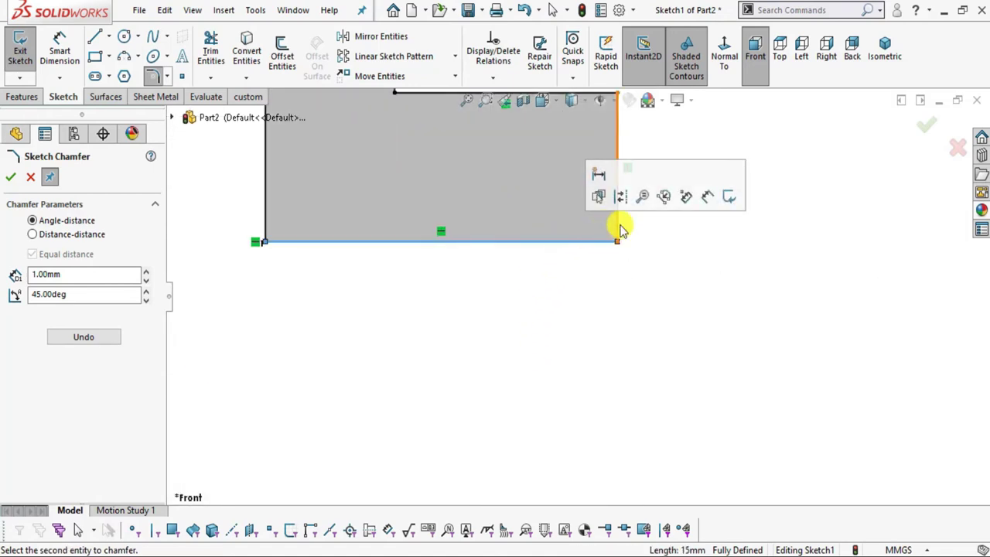
{"action": "left_click", "coordinate": [618, 227]}
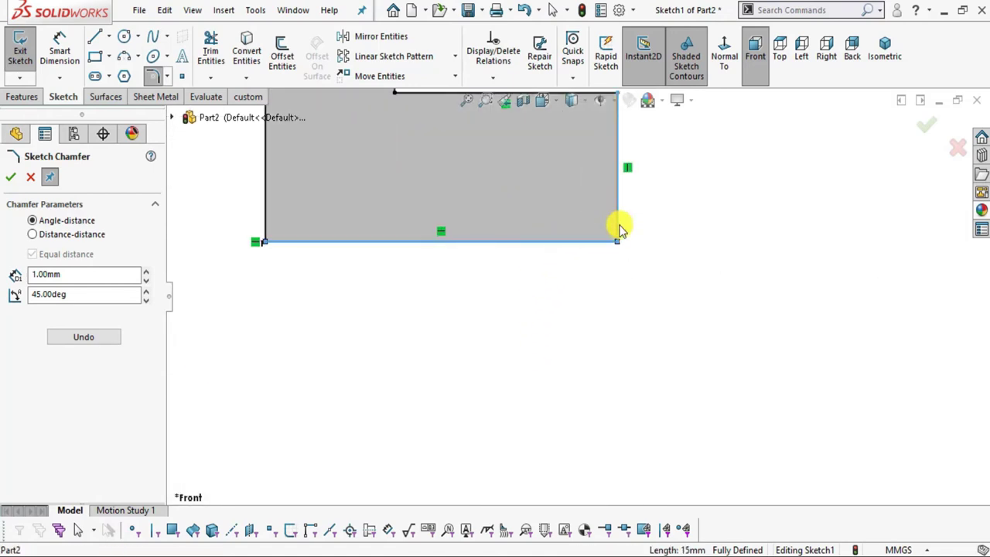
{"action": "left_click", "coordinate": [30, 177]}
{"action": "scroll", "coordinate": [601, 239], "scroll_direction": "down", "scroll_amount": 4}
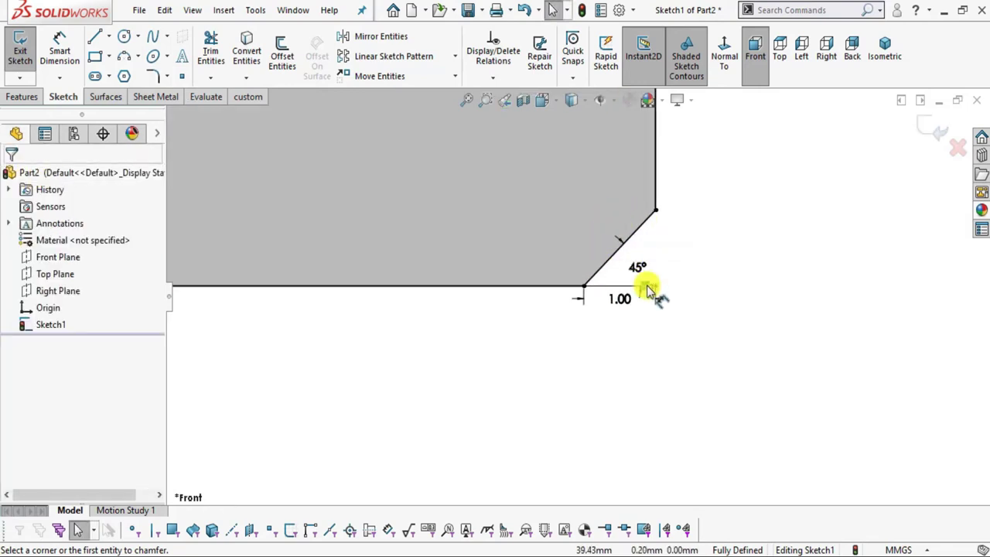
Step: Set up a revolved boss using the vertical centerline as axis and the shaded bush cross-section as the selected contour
{"action": "scroll", "coordinate": [614, 256], "scroll_direction": "up", "scroll_amount": 6}
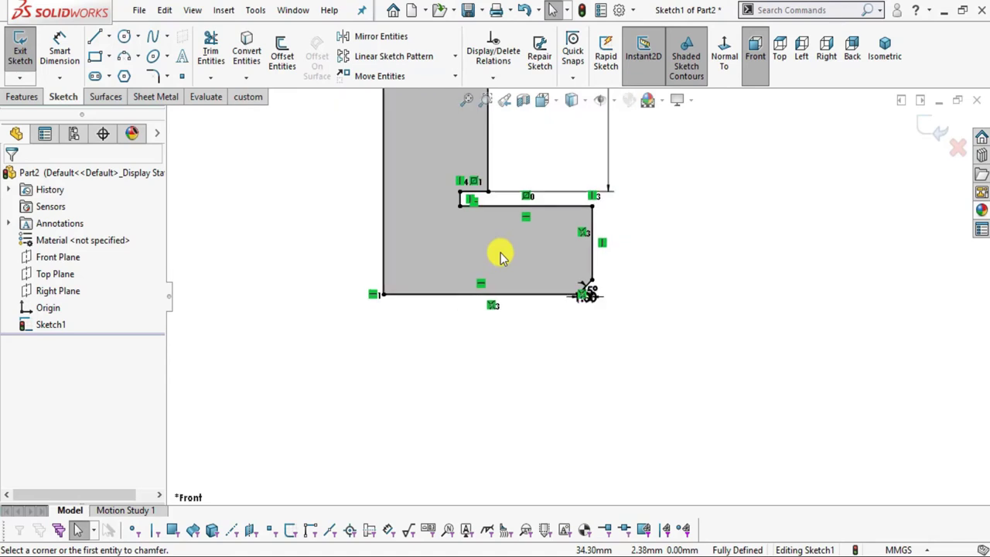
{"action": "scroll", "coordinate": [510, 259], "scroll_direction": "up", "scroll_amount": 4}
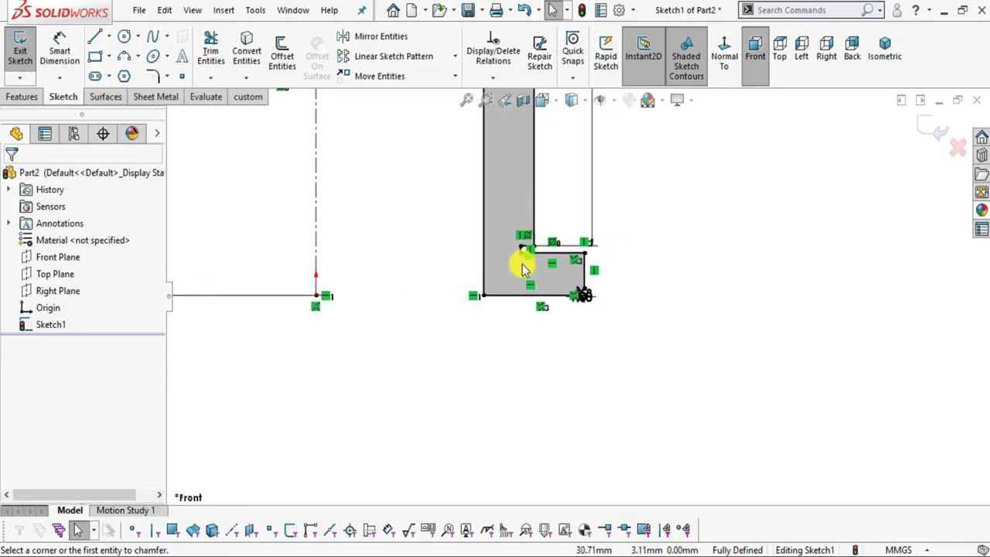
{"action": "left_click", "coordinate": [14, 99]}
{"action": "left_click", "coordinate": [68, 60]}
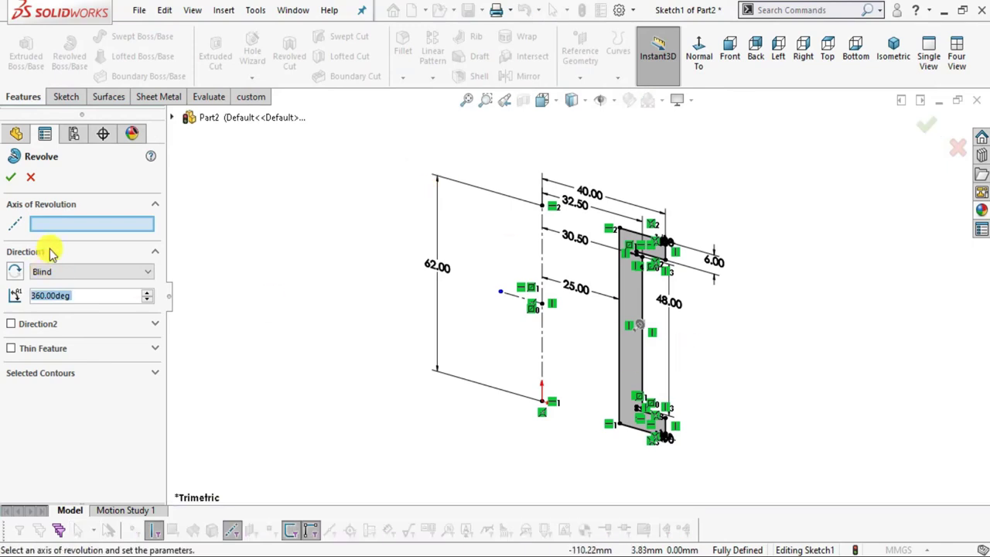
{"action": "left_click", "coordinate": [67, 228]}
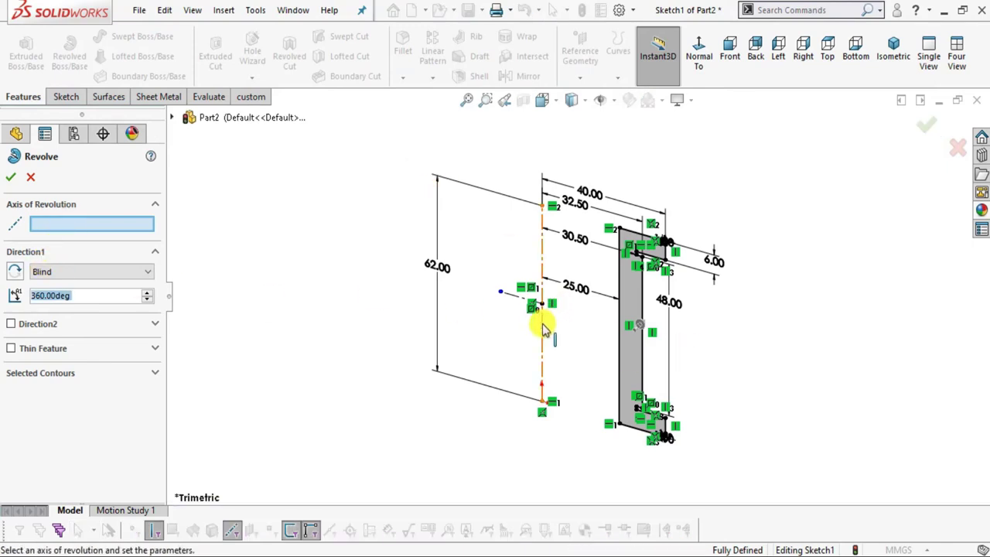
{"action": "left_click", "coordinate": [543, 325]}
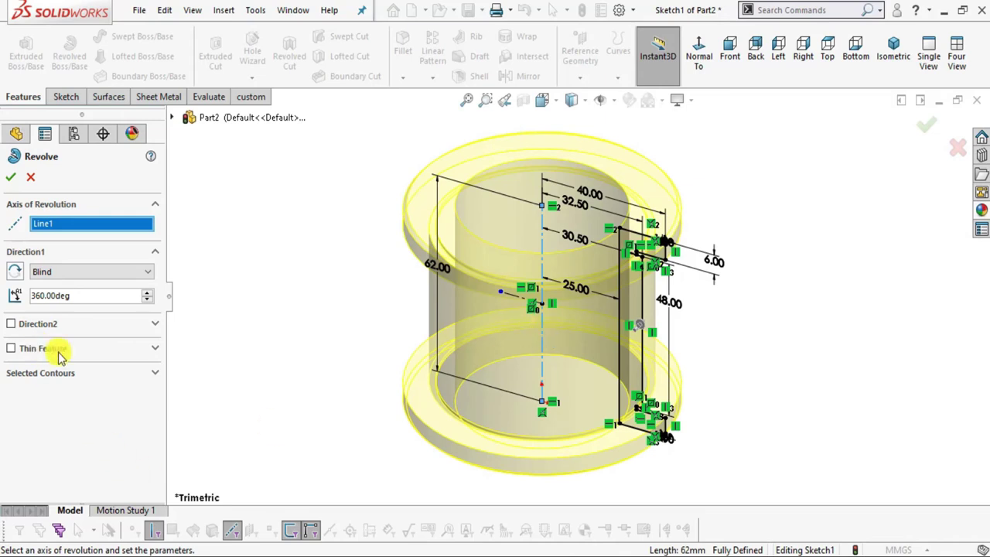
{"action": "left_click", "coordinate": [152, 375]}
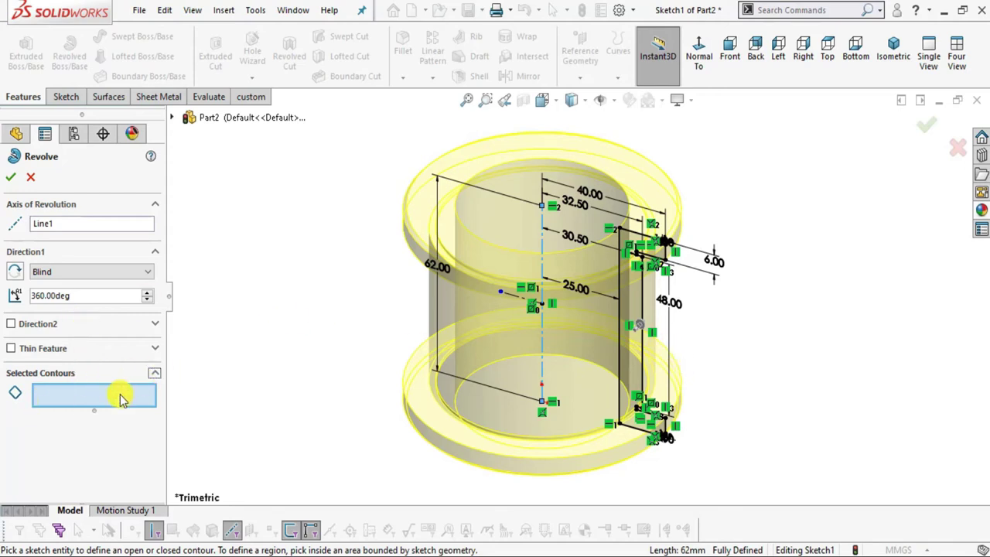
{"action": "left_click", "coordinate": [629, 292]}
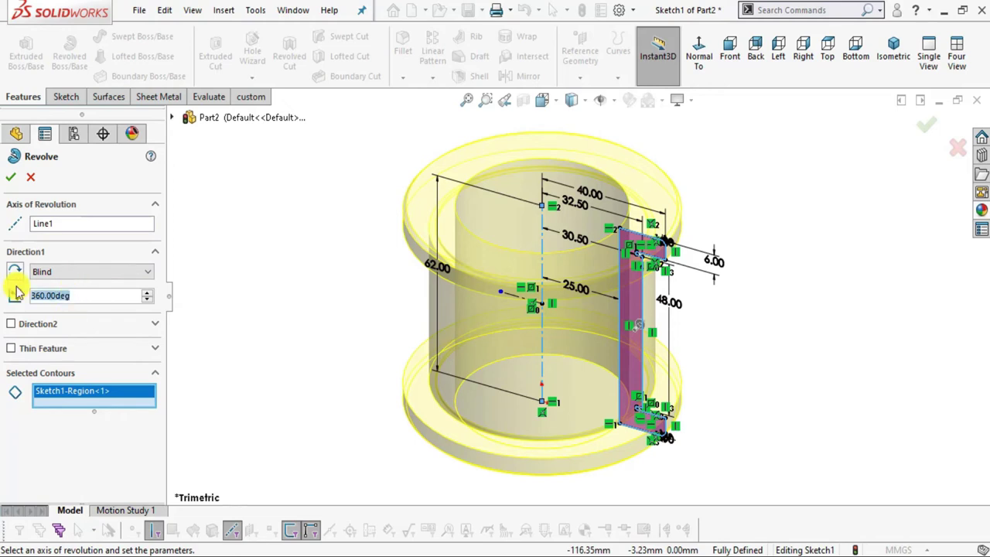
Step: Set the revolve angle to 180° and create the half-bush solid
{"action": "type", "text": "180"}
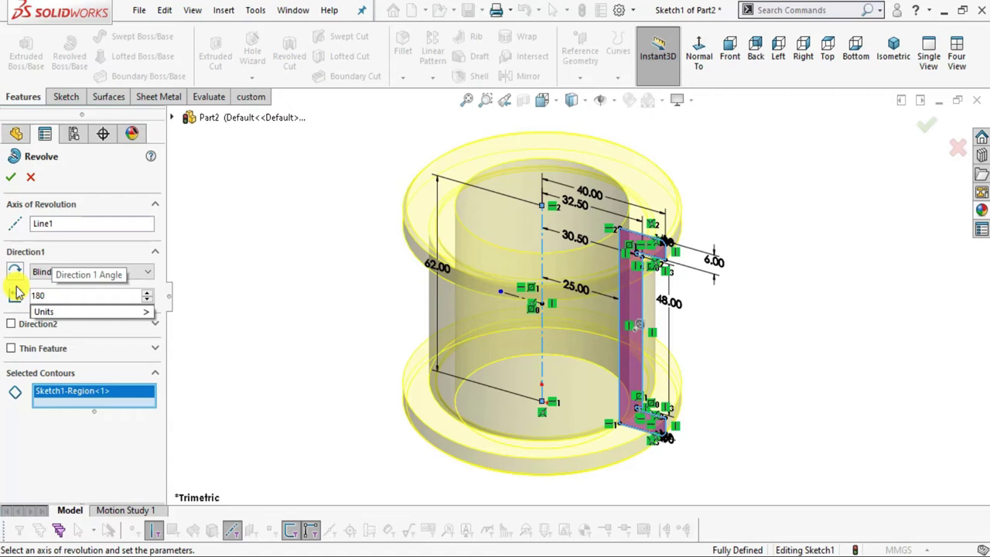
{"action": "key", "text": "Return"}
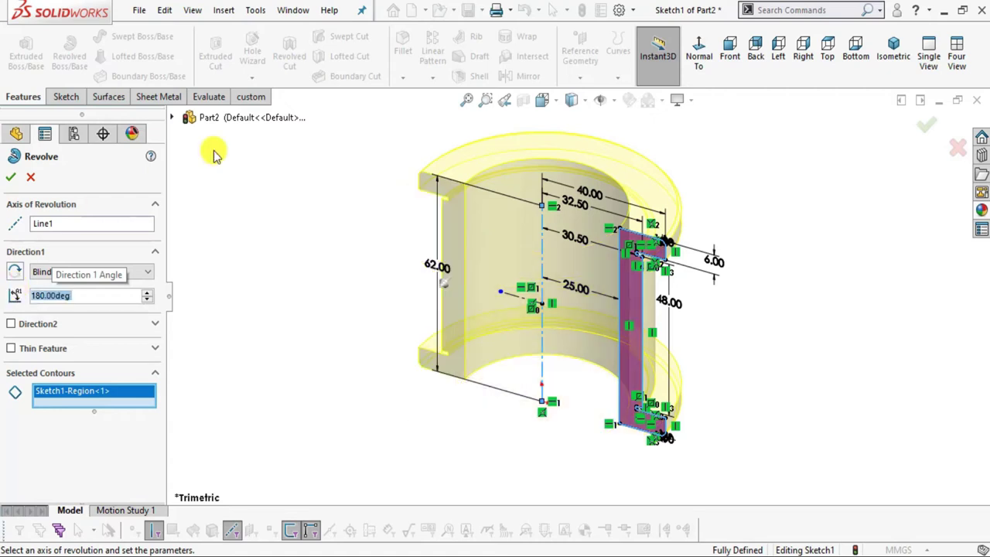
{"action": "mouse_move", "coordinate": [474, 416]}
{"action": "middle_mouse_down"}
{"action": "mouse_move", "coordinate": [539, 223]}
{"action": "mouse_move", "coordinate": [505, 188]}
{"action": "mouse_move", "coordinate": [541, 430]}
{"action": "mouse_move", "coordinate": [614, 420]}
{"action": "mouse_move", "coordinate": [576, 358]}
{"action": "mouse_move", "coordinate": [586, 431]}
{"action": "middle_mouse_up"}
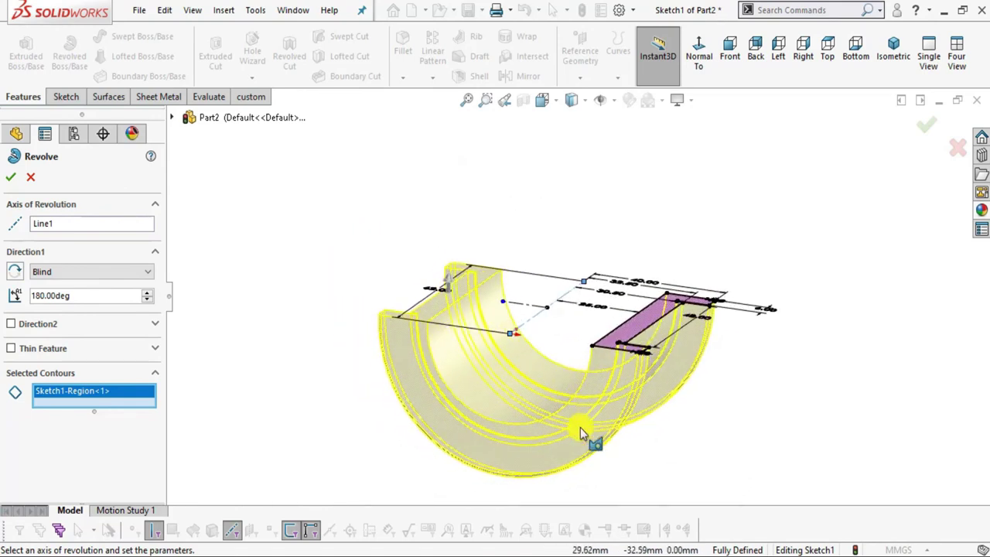
{"action": "left_click", "coordinate": [12, 178]}
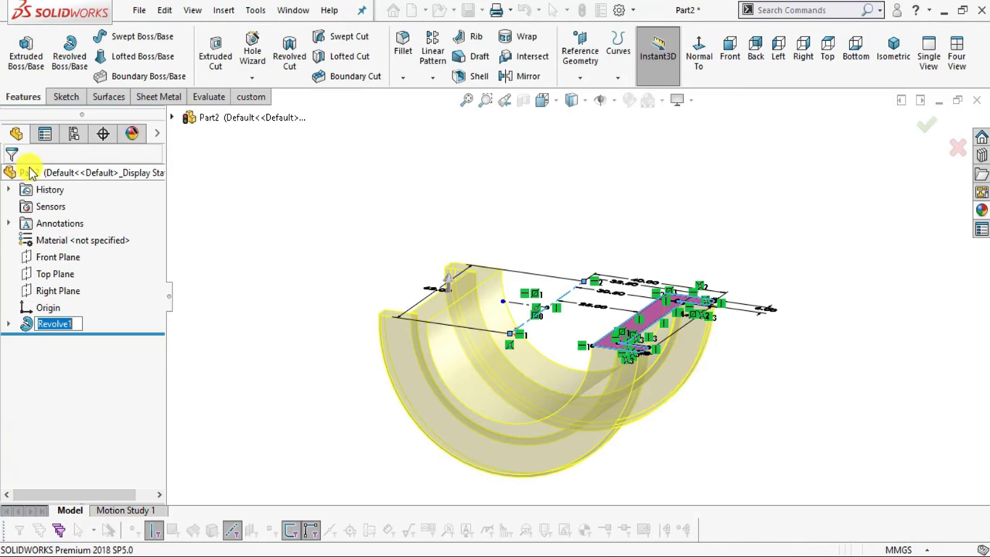
{"action": "left_click", "coordinate": [342, 268]}
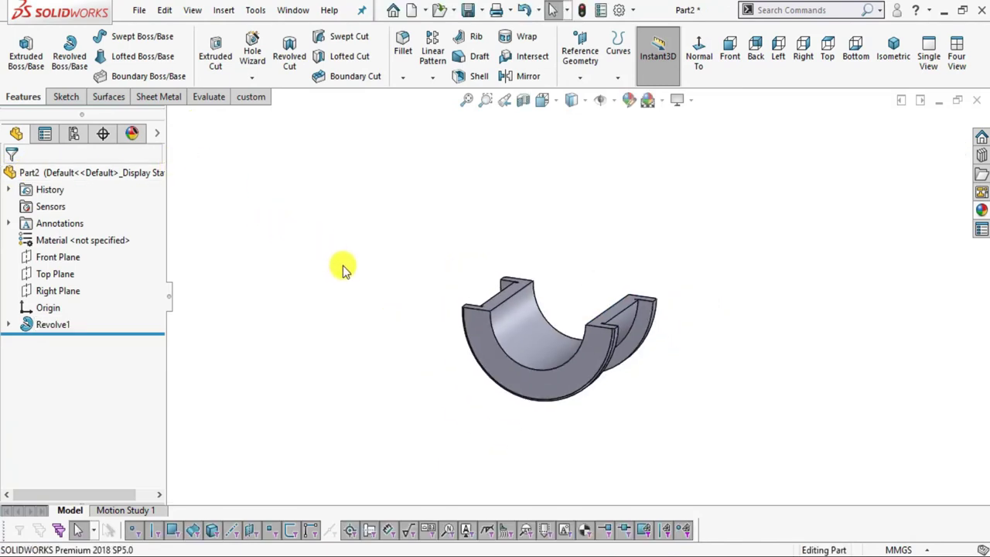
Step: Switch to the Foxit Reader drawing and examine the Top Half Bush's bottom notch, its radius and its distance from the bush center
{"action": "scroll", "coordinate": [570, 283], "scroll_direction": "down", "scroll_amount": 3}
{"action": "scroll", "coordinate": [438, 284], "scroll_direction": "down", "scroll_amount": 3}
{"action": "middle_click_drag", "start_coordinate": [439, 286], "coordinate": [428, 315]}
{"action": "scroll", "coordinate": [428, 315], "scroll_direction": "up", "scroll_amount": 3}
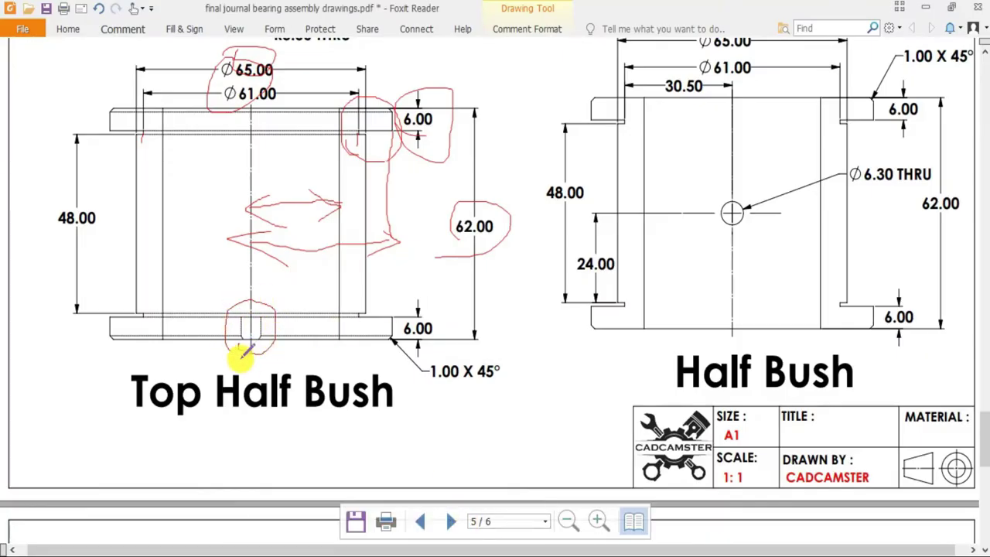
{"action": "scroll", "coordinate": [350, 352], "scroll_direction": "up", "scroll_amount": 7}
{"action": "scroll", "coordinate": [340, 287], "scroll_direction": "down", "scroll_amount": 3}
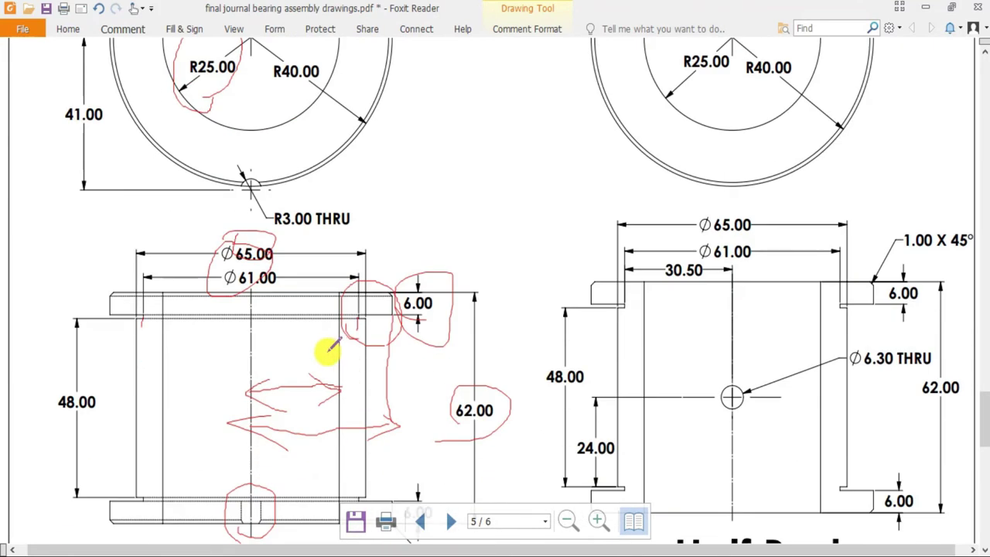
{"action": "scroll", "coordinate": [294, 297], "scroll_direction": "up", "scroll_amount": 2}
{"action": "scroll", "coordinate": [251, 270], "scroll_direction": "up", "scroll_amount": 2, "text": "ctrl"}
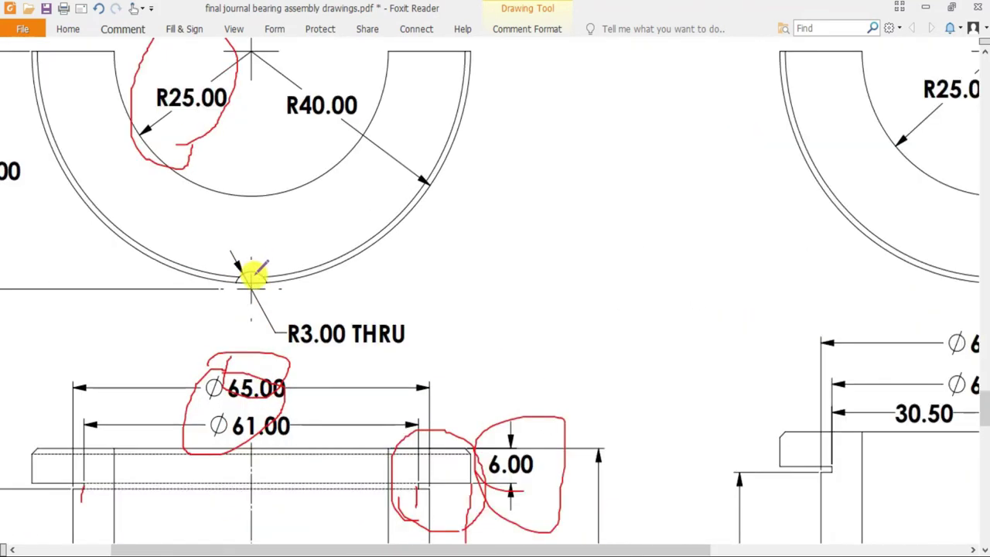
{"action": "scroll", "coordinate": [282, 288], "scroll_direction": "down", "scroll_amount": 1, "text": "ctrl"}
{"action": "scroll", "coordinate": [139, 231], "scroll_direction": "up", "scroll_amount": 1, "text": "ctrl"}
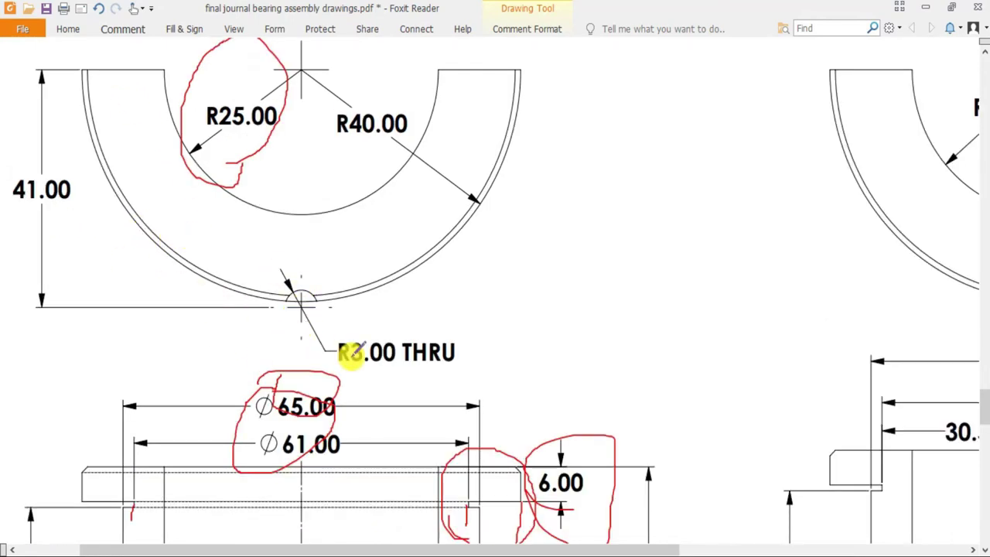
Step: Check the notched flange in the drawing, switch to SOLIDWORKS and start a sketch on the half bush's flat end face, viewed straight on
{"action": "scroll", "coordinate": [344, 332], "scroll_direction": "down", "scroll_amount": 10}
{"action": "scroll", "coordinate": [348, 372], "scroll_direction": "up", "scroll_amount": 3}
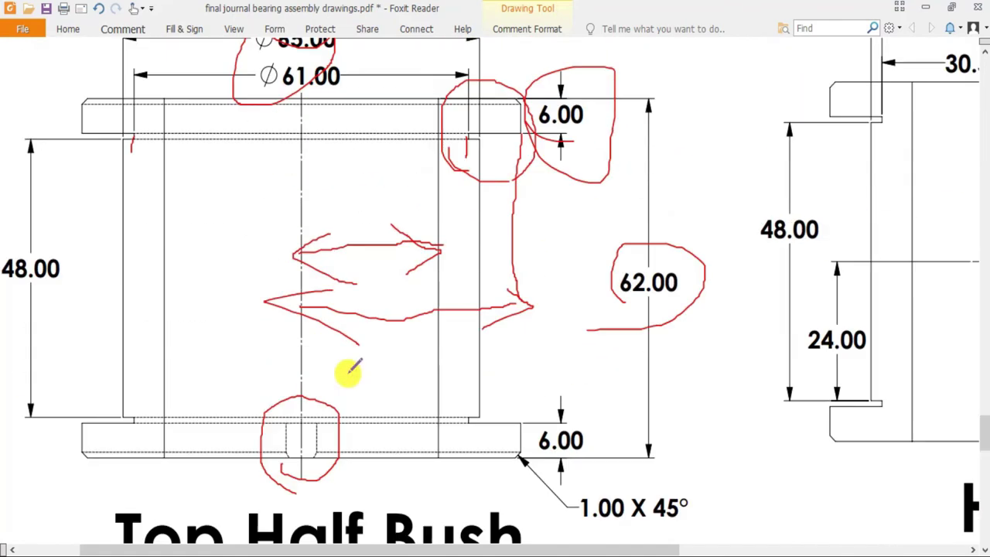
{"action": "scroll", "coordinate": [551, 444], "scroll_direction": "up", "scroll_amount": 10}
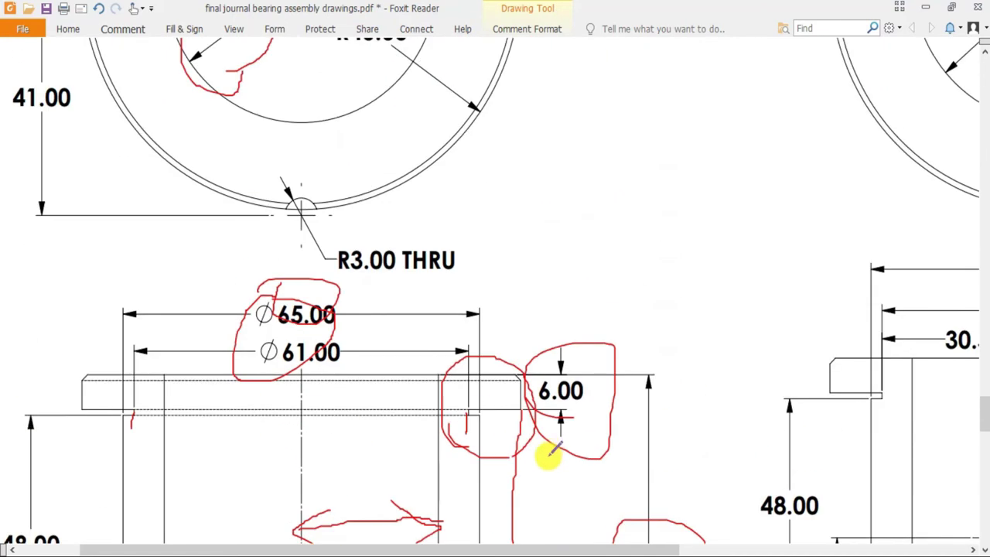
{"action": "key", "text": "alt+Tab"}
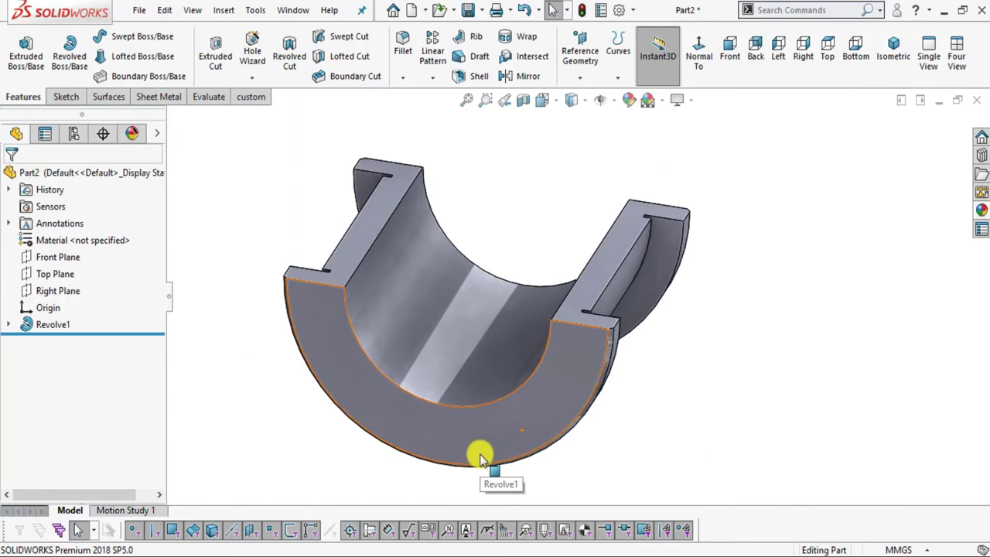
{"action": "left_click", "coordinate": [480, 458]}
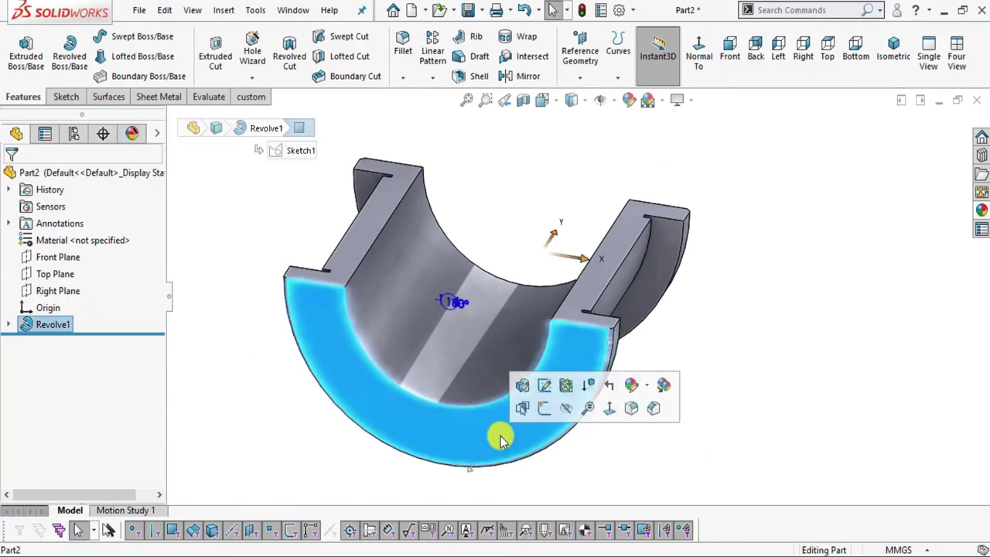
{"action": "left_click", "coordinate": [596, 405]}
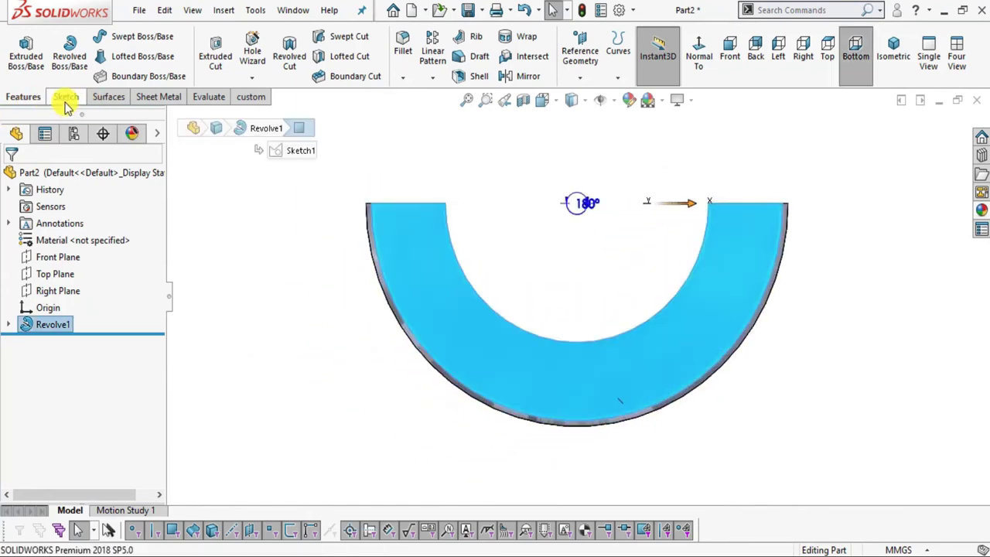
{"action": "left_click", "coordinate": [66, 99]}
{"action": "left_click", "coordinate": [21, 56]}
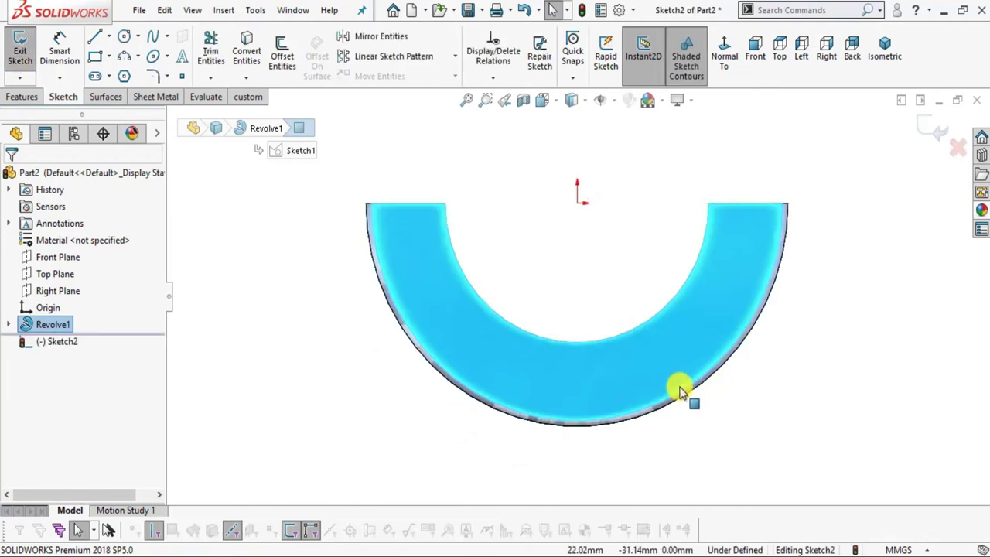
Step: Sketch a three-point arc with a radius of about 9 mm across the lowest part of the end face, bulging toward the bore
{"action": "left_click", "coordinate": [139, 54]}
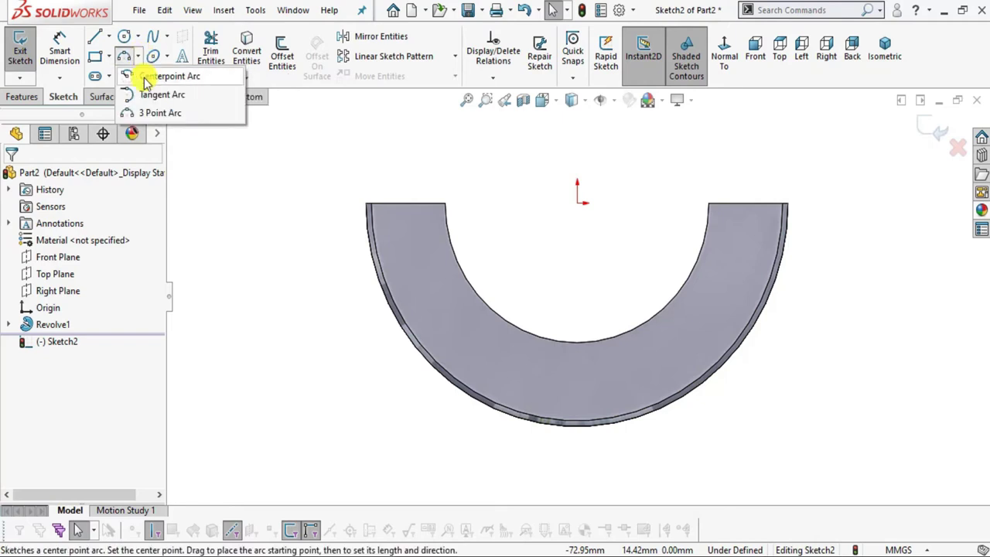
{"action": "left_click", "coordinate": [144, 113]}
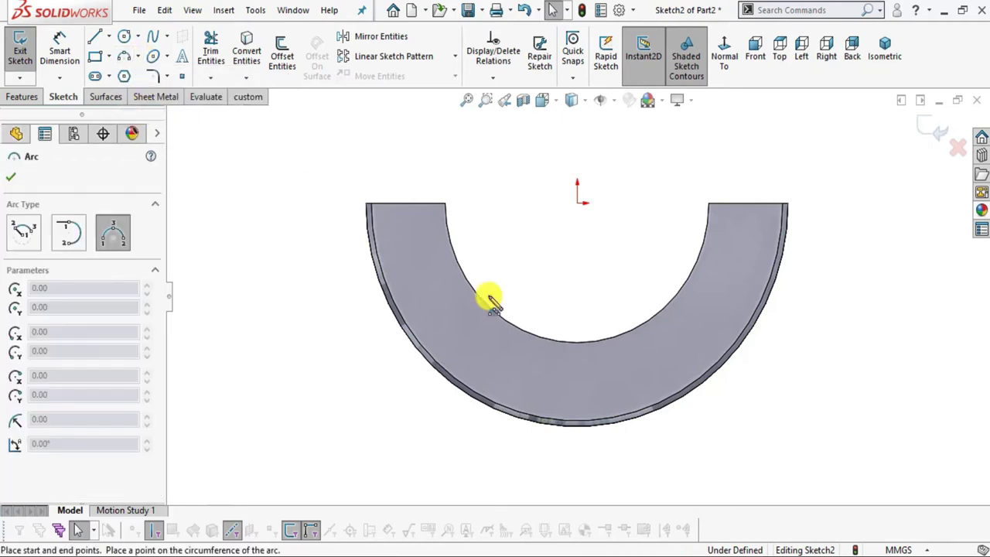
{"action": "scroll", "coordinate": [593, 369], "scroll_direction": "down", "scroll_amount": 2}
{"action": "scroll", "coordinate": [490, 459], "scroll_direction": "down", "scroll_amount": 3}
{"action": "left_click_drag", "start_coordinate": [485, 468], "coordinate": [667, 460]}
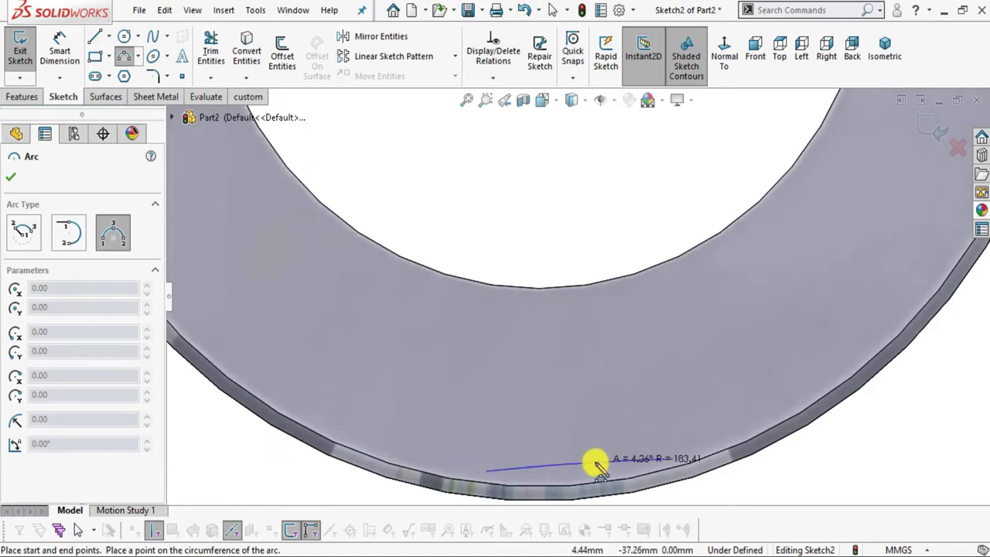
{"action": "left_click", "coordinate": [576, 416]}
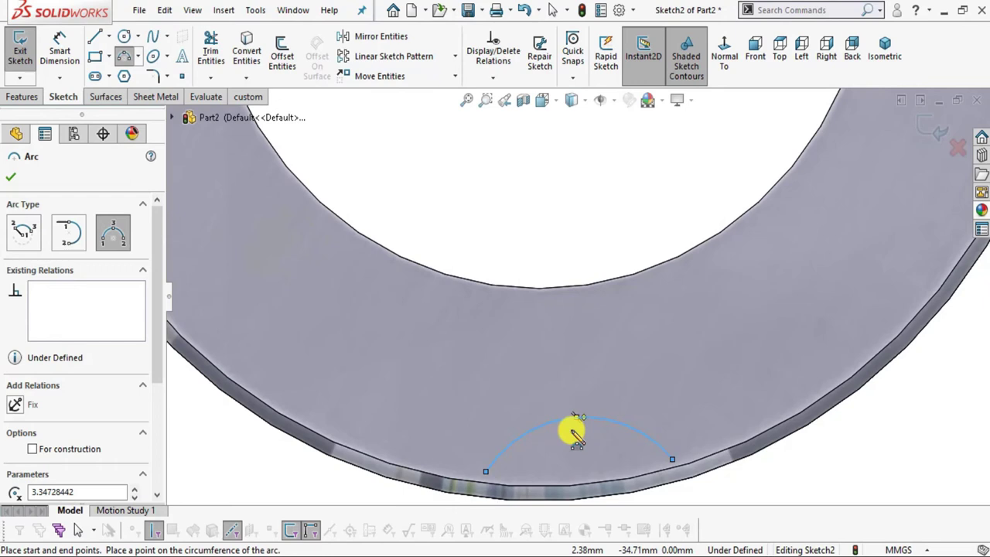
{"action": "key", "text": "Escape"}
{"action": "scroll", "coordinate": [572, 386], "scroll_direction": "up", "scroll_amount": 3}
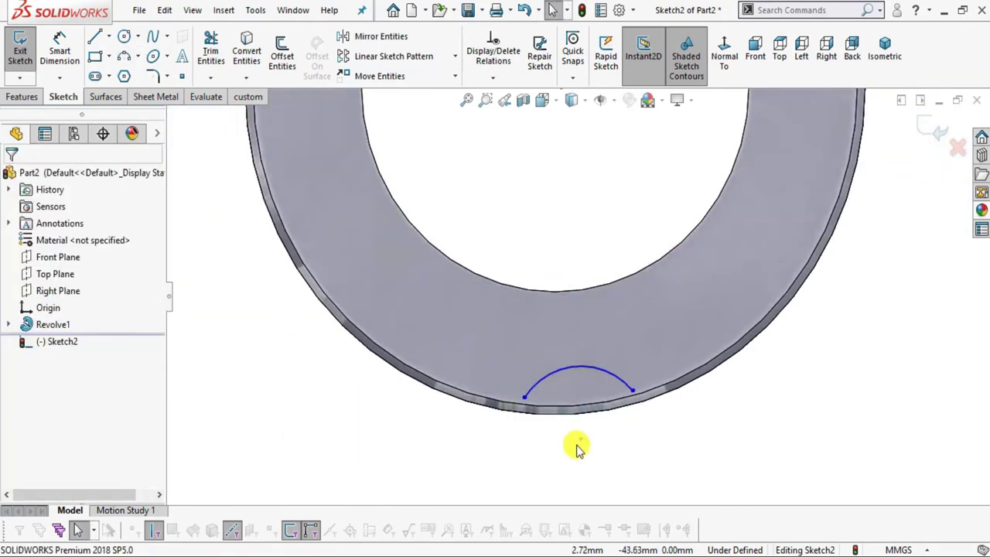
{"action": "scroll", "coordinate": [579, 449], "scroll_direction": "up", "scroll_amount": 3}
{"action": "scroll", "coordinate": [576, 239], "scroll_direction": "down", "scroll_amount": 1}
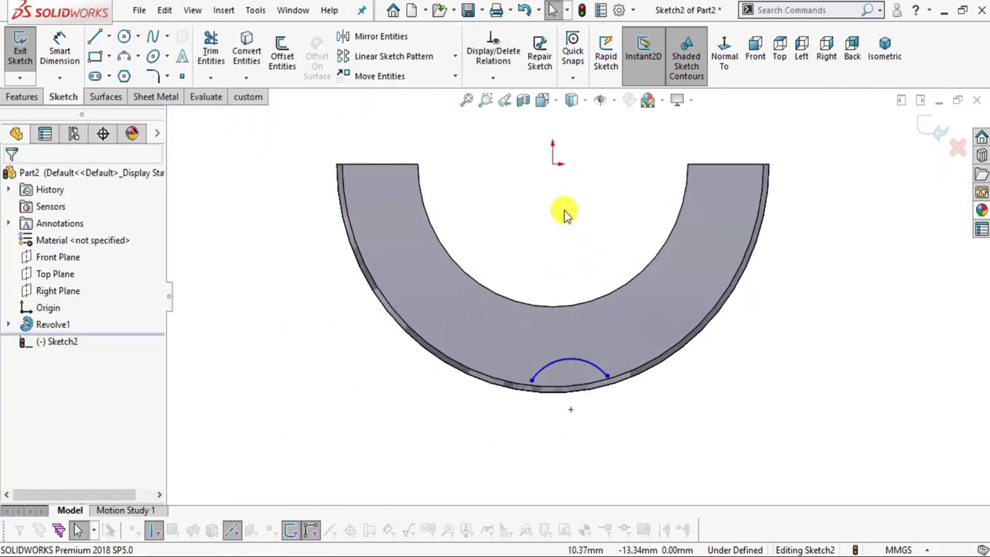
Step: Add a Vertical relation between the origin and the arc's center point
{"action": "left_click", "coordinate": [553, 164]}
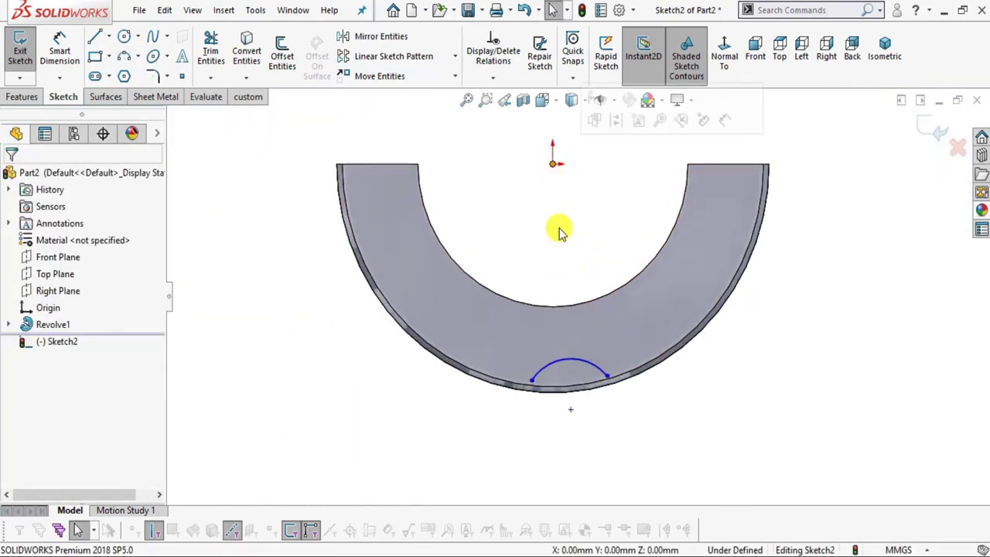
{"action": "left_click", "coordinate": [570, 410], "text": "ctrl"}
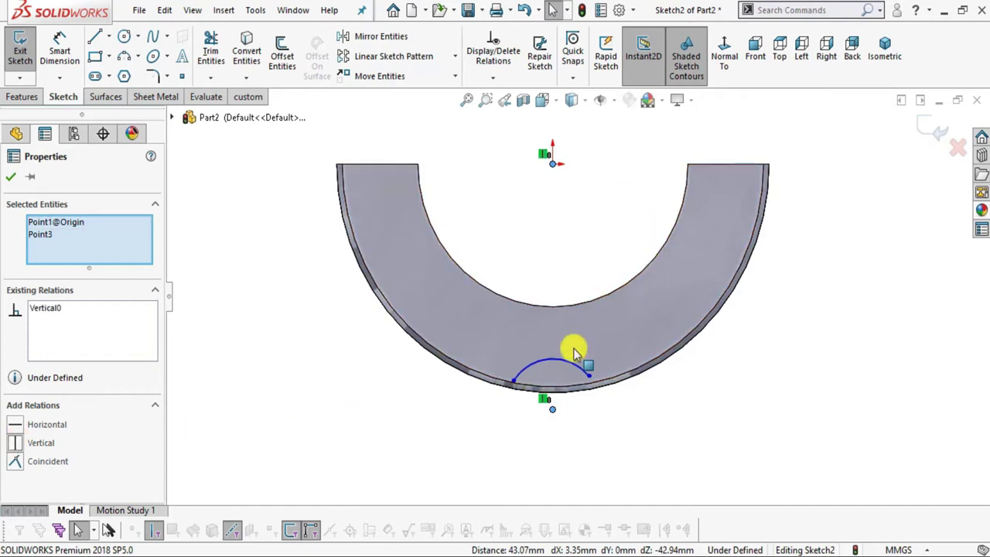
{"action": "left_click", "coordinate": [625, 433]}
Step: Mark the notch radius callout in the drawing, then dimension the sketched arc with a 3 mm radius
{"action": "left_click", "coordinate": [46, 63]}
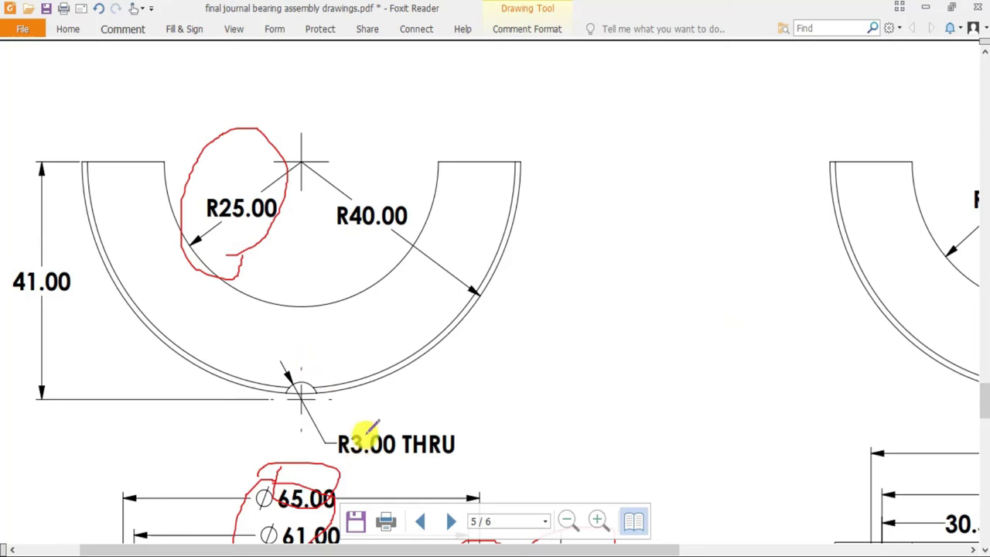
{"action": "mouse_move", "coordinate": [442, 462]}
{"action": "left_mouse_down"}
{"action": "mouse_move", "coordinate": [394, 406]}
{"action": "mouse_move", "coordinate": [344, 410]}
{"action": "left_mouse_up"}
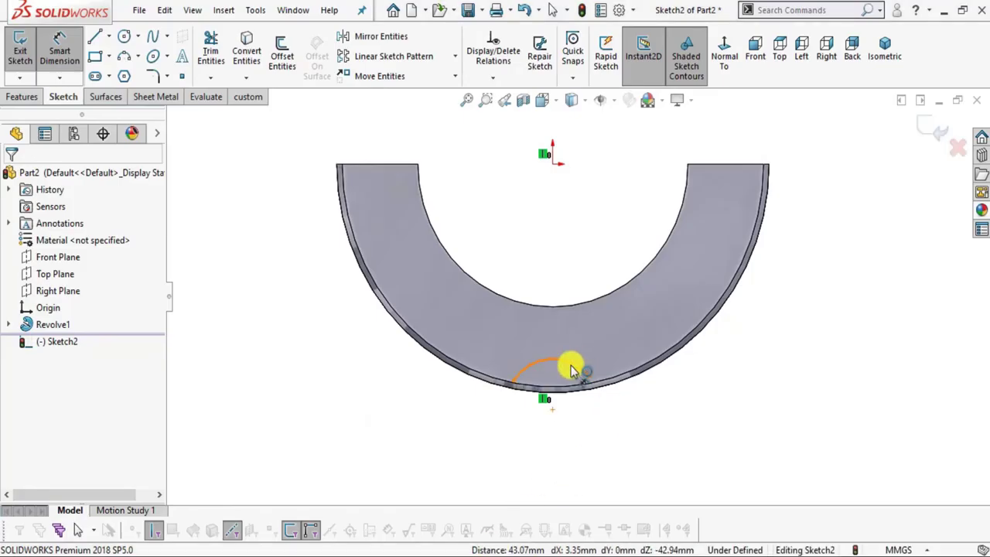
{"action": "left_click", "coordinate": [571, 370]}
{"action": "left_click", "coordinate": [566, 283]}
{"action": "type", "text": "3"}
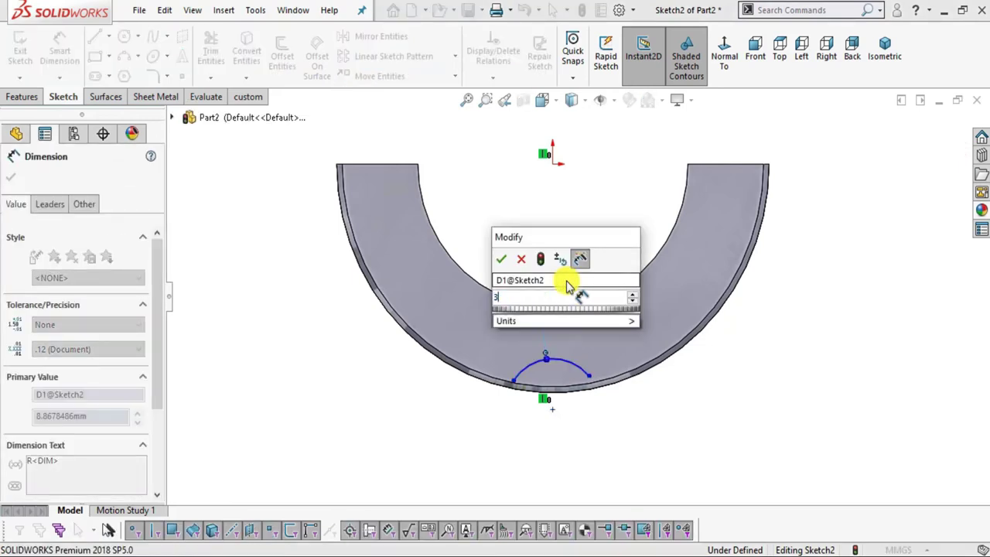
{"action": "key", "text": "Return"}
{"action": "scroll", "coordinate": [570, 400], "scroll_direction": "down", "scroll_amount": 5}
{"action": "scroll", "coordinate": [587, 378], "scroll_direction": "up", "scroll_amount": 5}
Step: Check the notch position in the drawing and dimension the arc's center 41 mm below the bush's flat upper edge
{"action": "key", "text": "alt+Tab"}
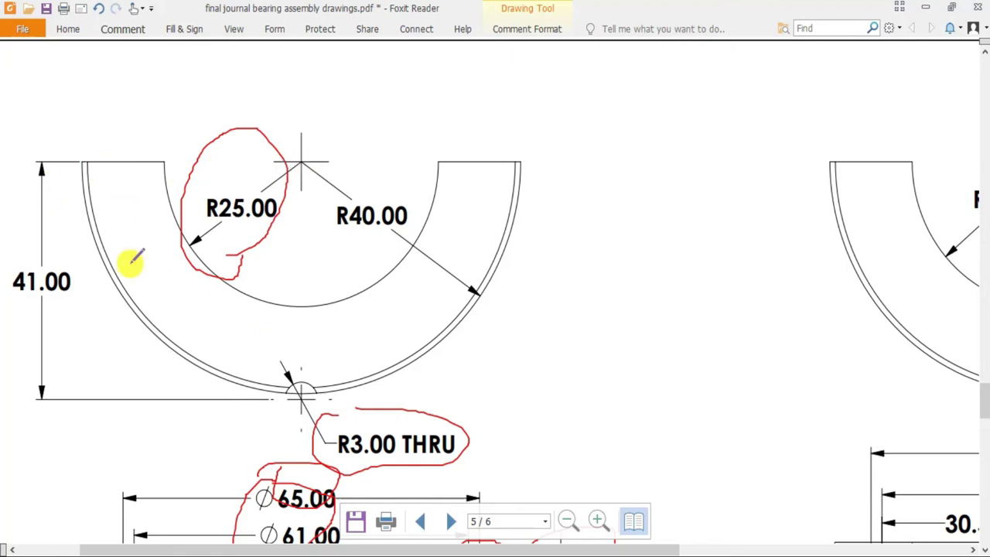
{"action": "key", "text": "alt+Tab"}
{"action": "scroll", "coordinate": [464, 155], "scroll_direction": "up", "scroll_amount": 3}
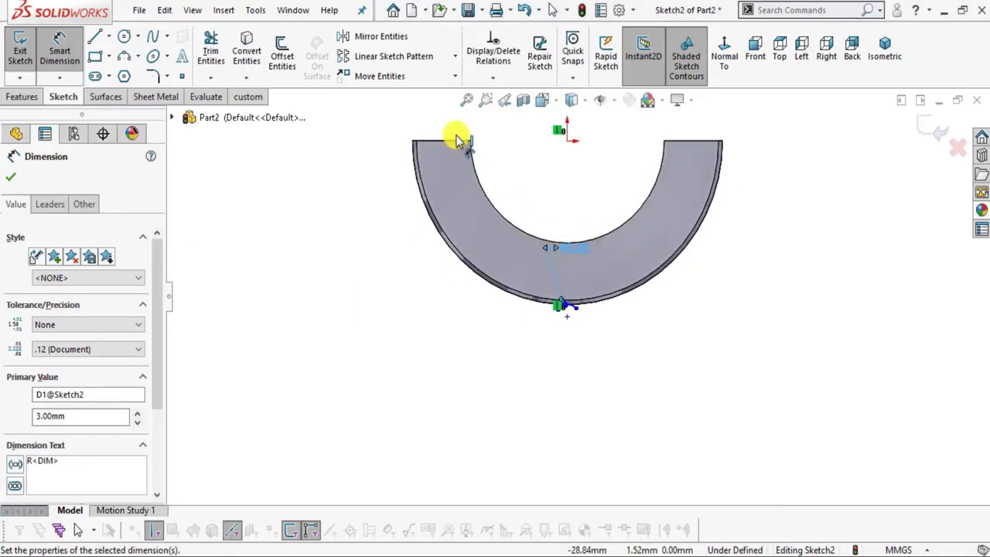
{"action": "key", "text": "Escape"}
{"action": "key", "text": "Escape"}
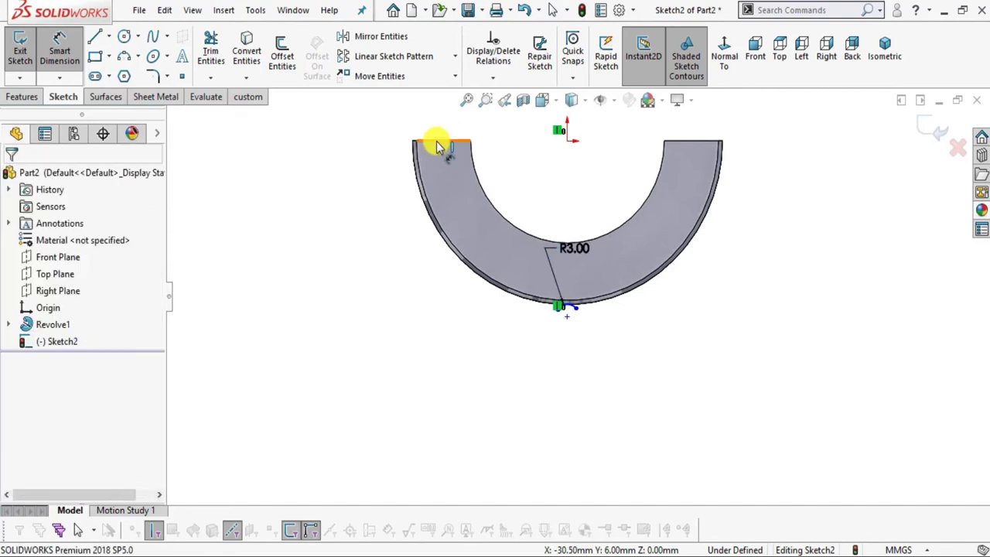
{"action": "left_click", "coordinate": [438, 147]}
{"action": "left_click", "coordinate": [560, 306]}
{"action": "scroll", "coordinate": [568, 319], "scroll_direction": "down", "scroll_amount": 3}
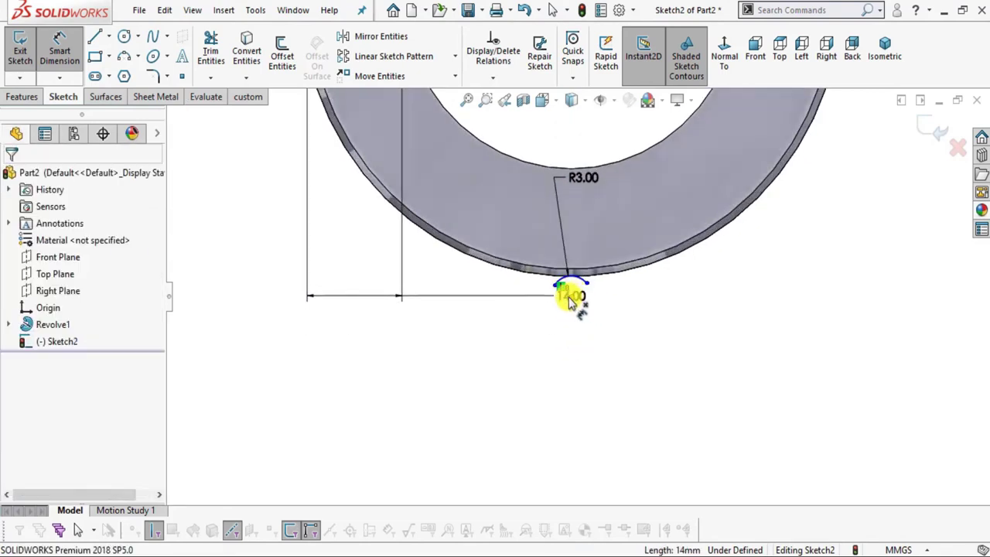
{"action": "scroll", "coordinate": [320, 198], "scroll_direction": "up", "scroll_amount": 3}
{"action": "left_click", "coordinate": [305, 193]}
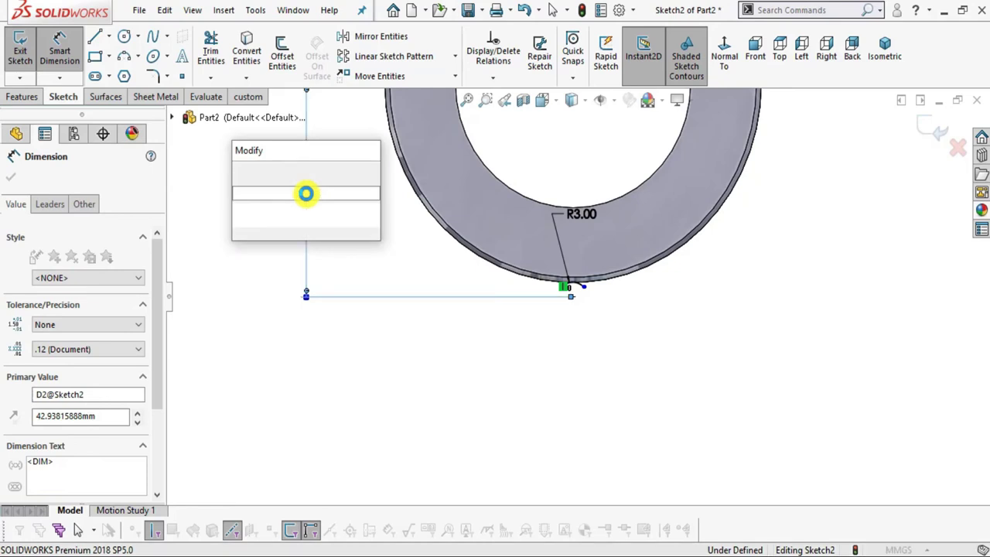
{"action": "type", "text": "41"}
{"action": "key", "text": "Return"}
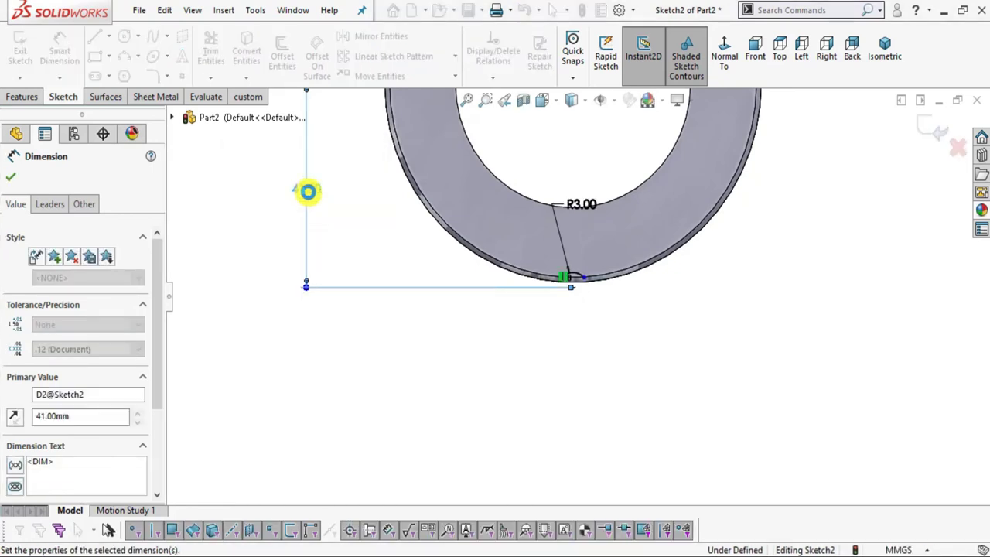
{"action": "key", "text": "Escape"}
Step: Convert the flange's outer 40 mm radius edge into a sketch entity
{"action": "scroll", "coordinate": [648, 220], "scroll_direction": "down", "scroll_amount": 6}
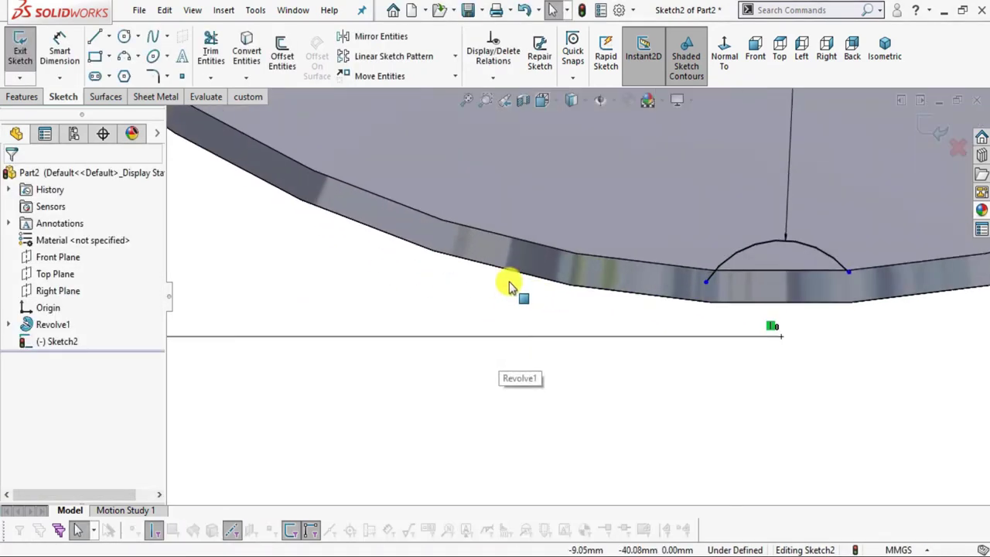
{"action": "left_click", "coordinate": [512, 287]}
{"action": "left_click", "coordinate": [510, 297]}
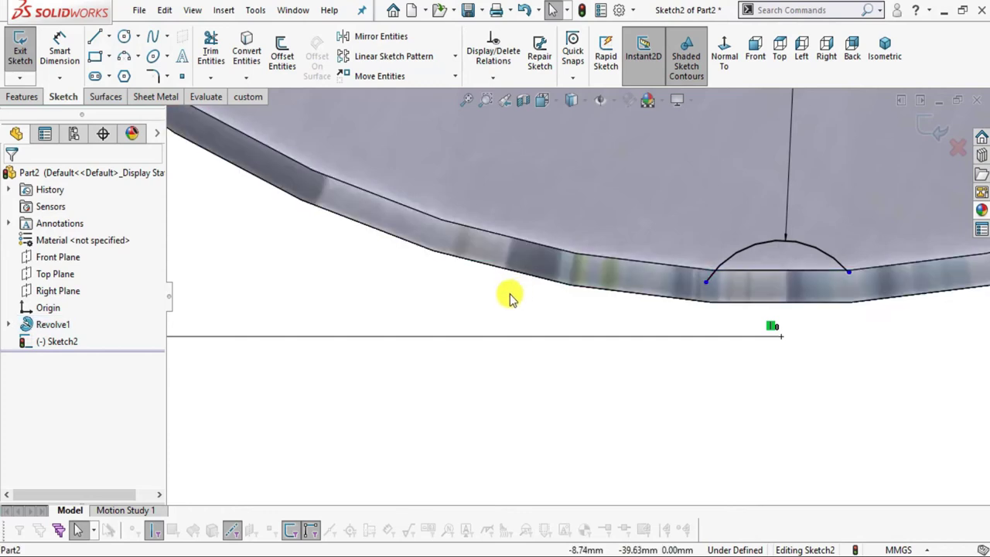
{"action": "left_click", "coordinate": [321, 213]}
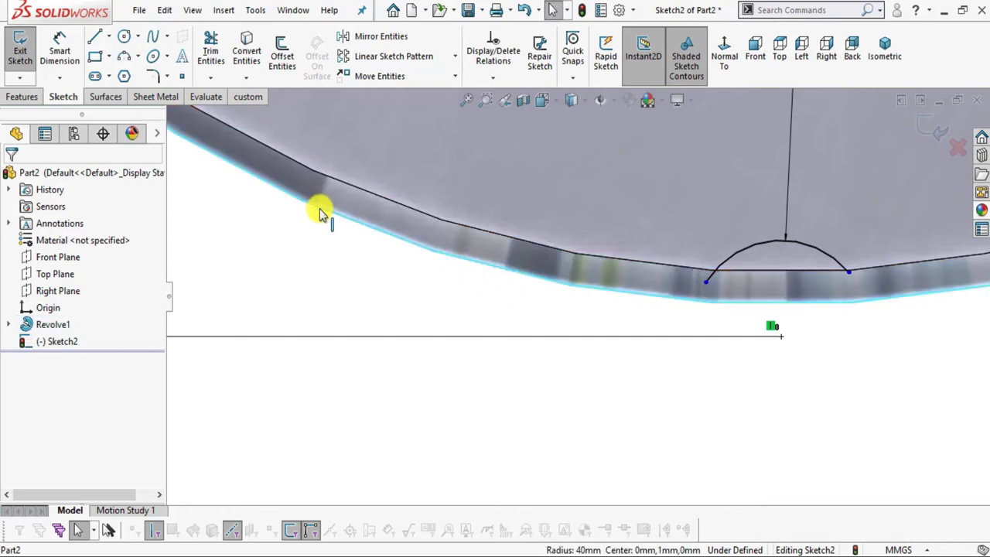
{"action": "left_click", "coordinate": [239, 53]}
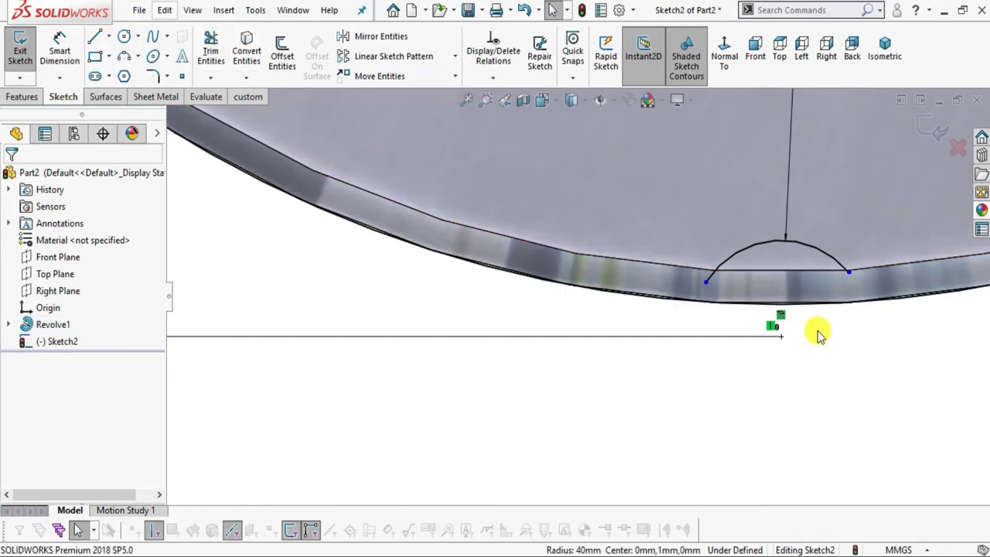
Step: Extend the 3 mm arc into a full circle by joining its two endpoints
{"action": "mouse_move", "coordinate": [703, 301]}
{"action": "left_mouse_down"}
{"action": "mouse_move", "coordinate": [740, 358]}
{"action": "mouse_move", "coordinate": [845, 331]}
{"action": "mouse_move", "coordinate": [832, 289]}
{"action": "left_mouse_up"}
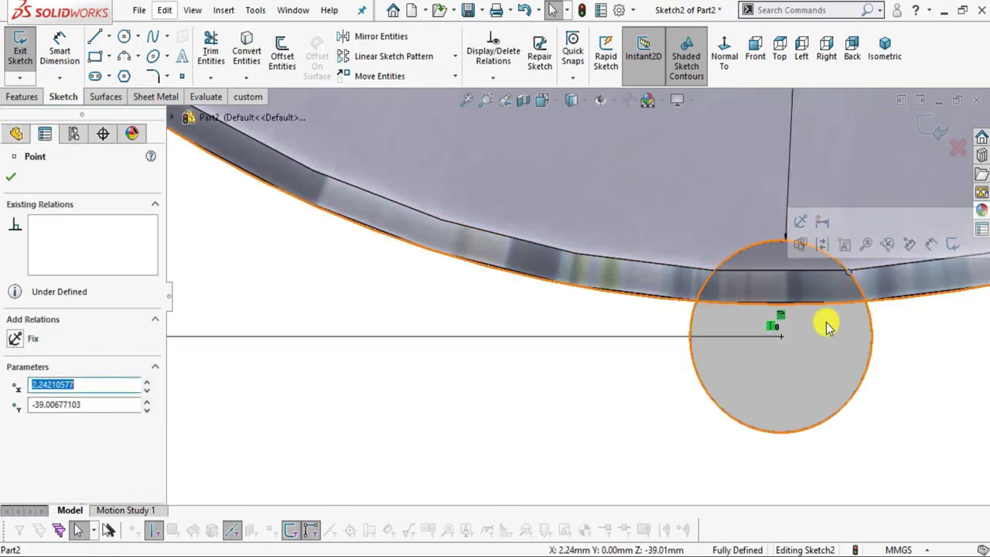
{"action": "key", "text": "Escape"}
{"action": "scroll", "coordinate": [505, 360], "scroll_direction": "up", "scroll_amount": 4}
{"action": "scroll", "coordinate": [712, 325], "scroll_direction": "up", "scroll_amount": 3}
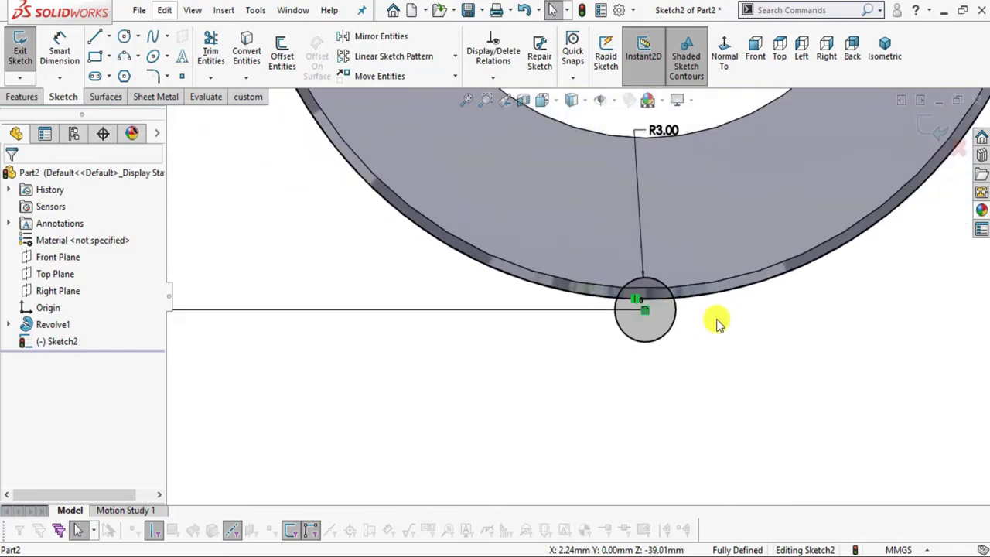
Step: Trim the circle outside the bush and the converted edge beyond it, leaving a closed notch profile, and close the command
{"action": "scroll", "coordinate": [641, 232], "scroll_direction": "down", "scroll_amount": 2}
{"action": "left_click", "coordinate": [211, 50]}
{"action": "mouse_move", "coordinate": [535, 462]}
{"action": "left_mouse_down"}
{"action": "mouse_move", "coordinate": [574, 431]}
{"action": "mouse_move", "coordinate": [671, 389]}
{"action": "left_mouse_up"}
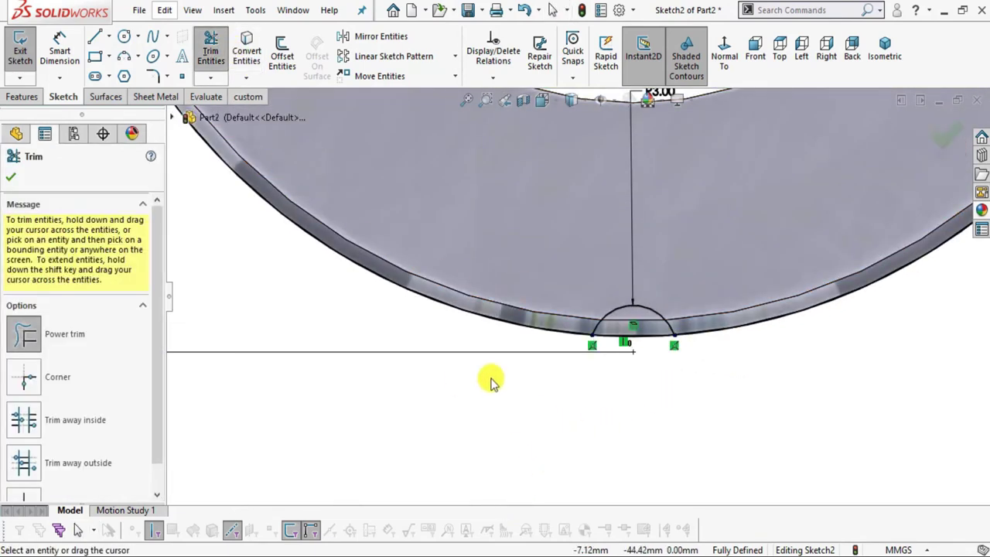
{"action": "mouse_move", "coordinate": [472, 313]}
{"action": "left_mouse_down"}
{"action": "mouse_move", "coordinate": [469, 358]}
{"action": "mouse_move", "coordinate": [722, 283]}
{"action": "left_mouse_up"}
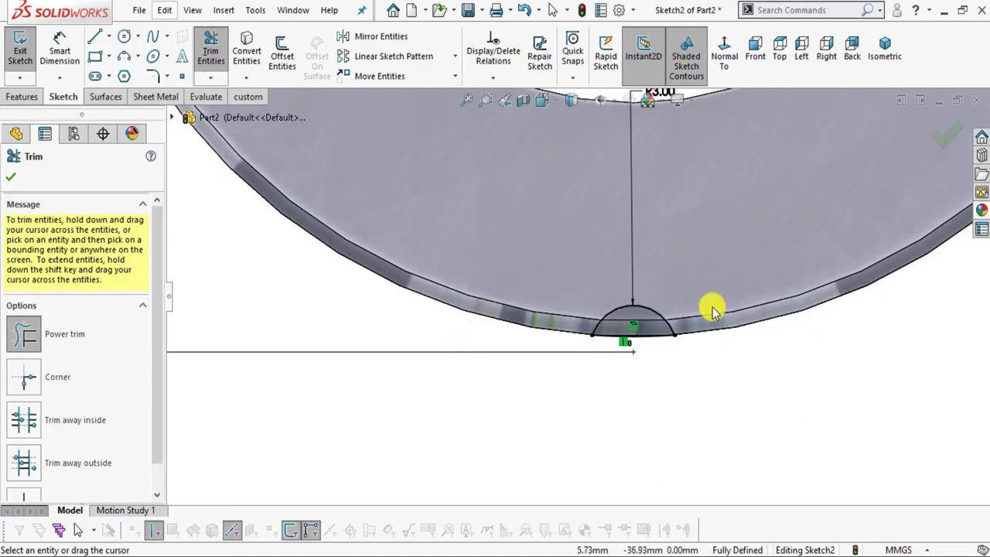
{"action": "key", "text": "Escape"}
Step: Cut-extrude the notch profile 6 mm deep as a blind cut through the flange
{"action": "left_click", "coordinate": [20, 99]}
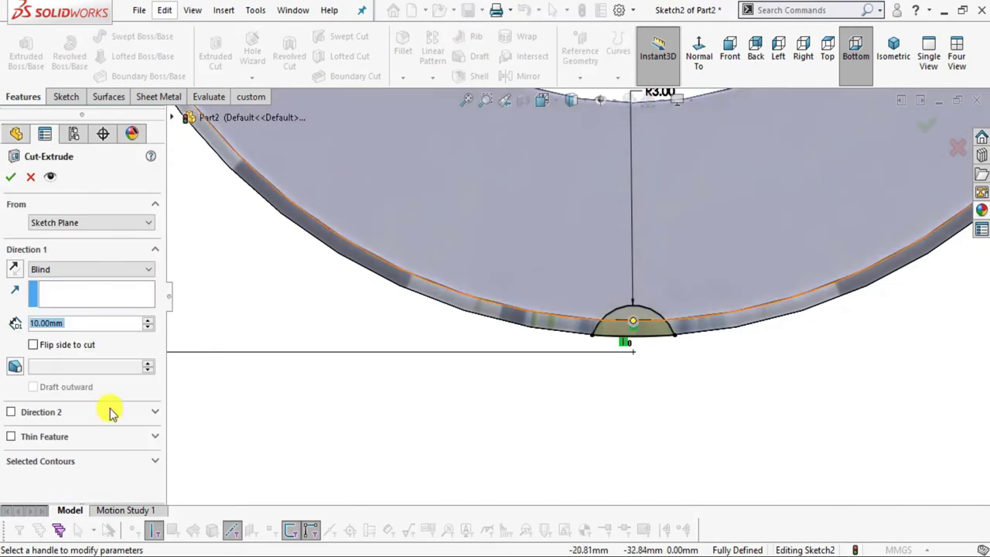
{"action": "type", "text": "6"}
{"action": "key", "text": "Return"}
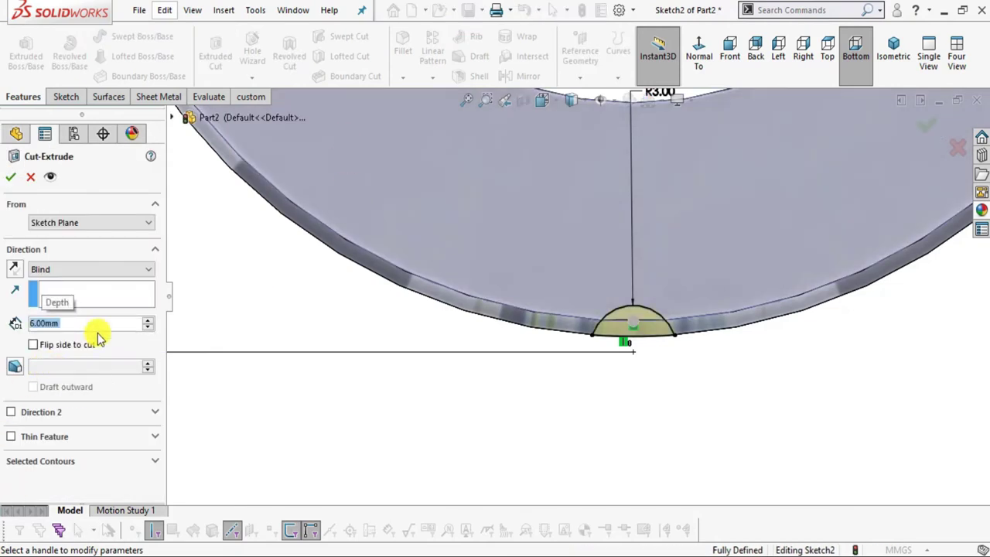
{"action": "middle_click_drag", "start_coordinate": [737, 364], "coordinate": [787, 354]}
{"action": "scroll", "coordinate": [787, 354], "scroll_direction": "down", "scroll_amount": 8}
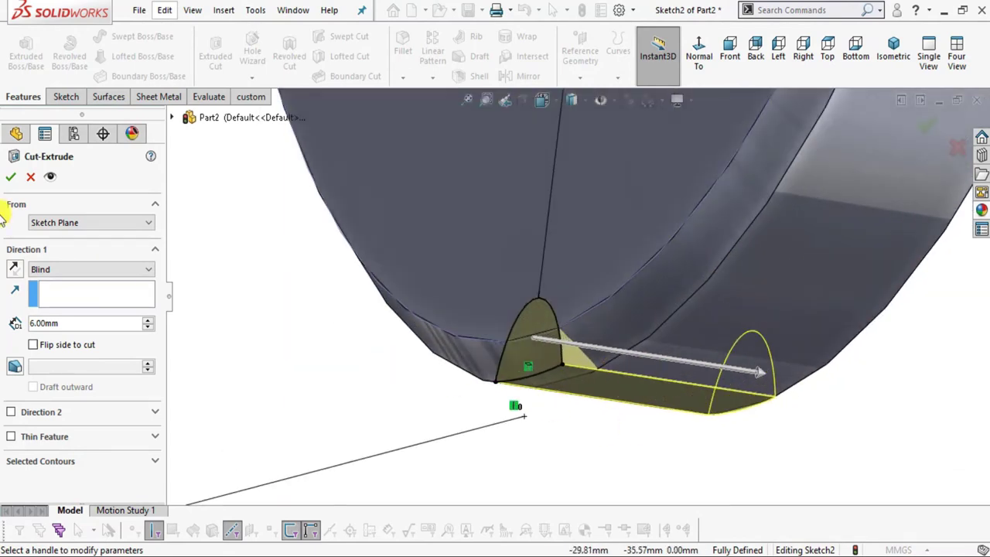
{"action": "left_click", "coordinate": [13, 177]}
{"action": "scroll", "coordinate": [507, 232], "scroll_direction": "up", "scroll_amount": 10}
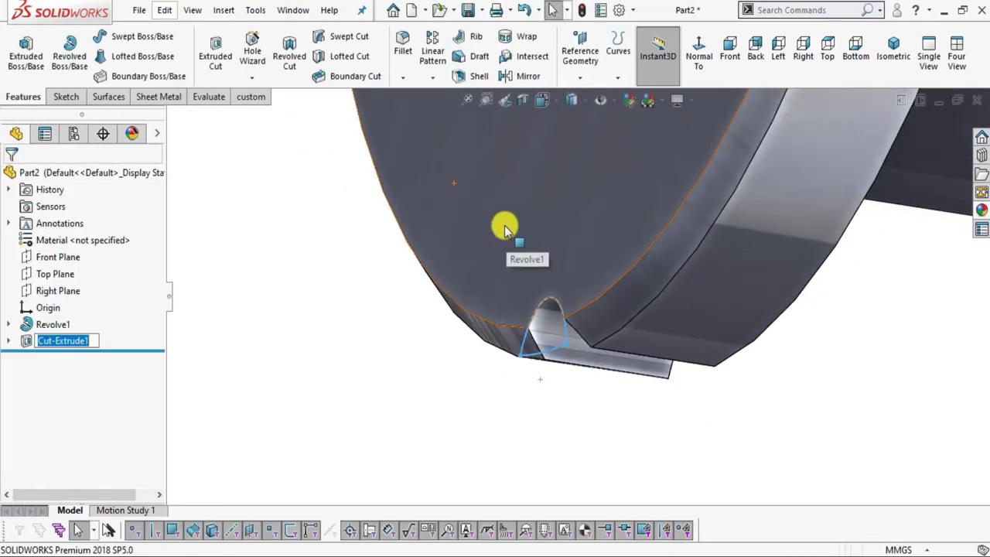
Step: Apply the brushed steel metal appearance to the whole bush
{"action": "scroll", "coordinate": [429, 192], "scroll_direction": "up", "scroll_amount": 2}
{"action": "middle_click_drag", "start_coordinate": [563, 258], "coordinate": [653, 363]}
{"action": "left_click", "coordinate": [980, 209]}
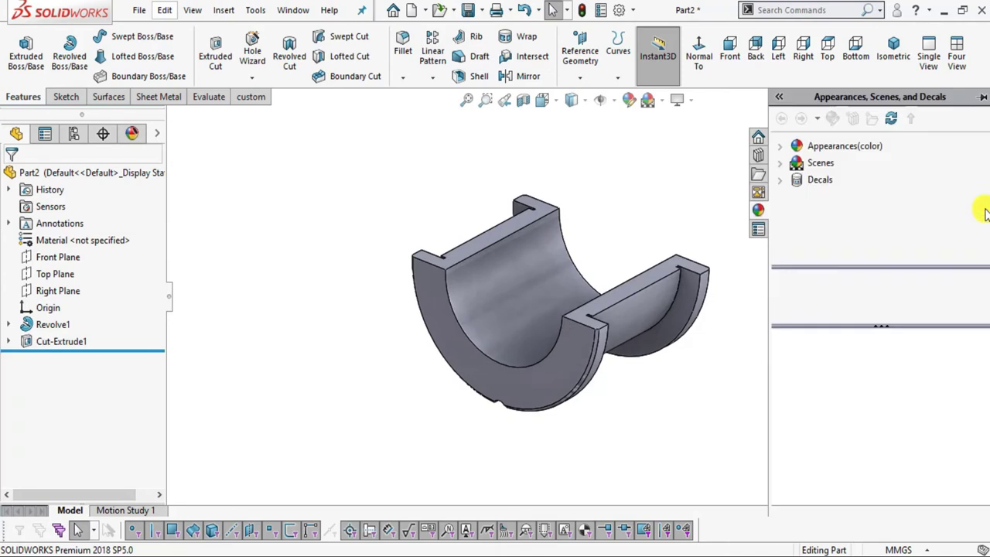
{"action": "left_click", "coordinate": [790, 147]}
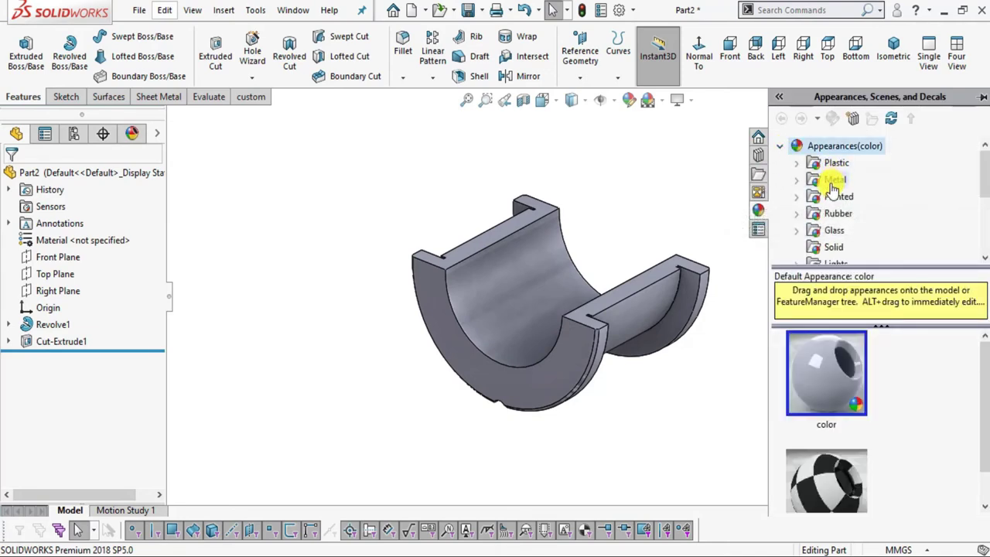
{"action": "left_click", "coordinate": [797, 180]}
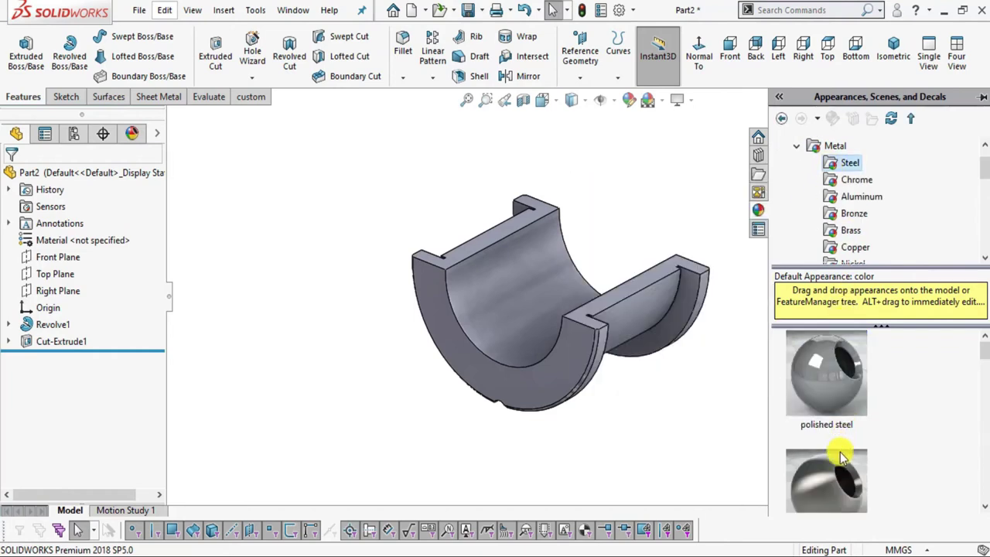
{"action": "left_click", "coordinate": [827, 485]}
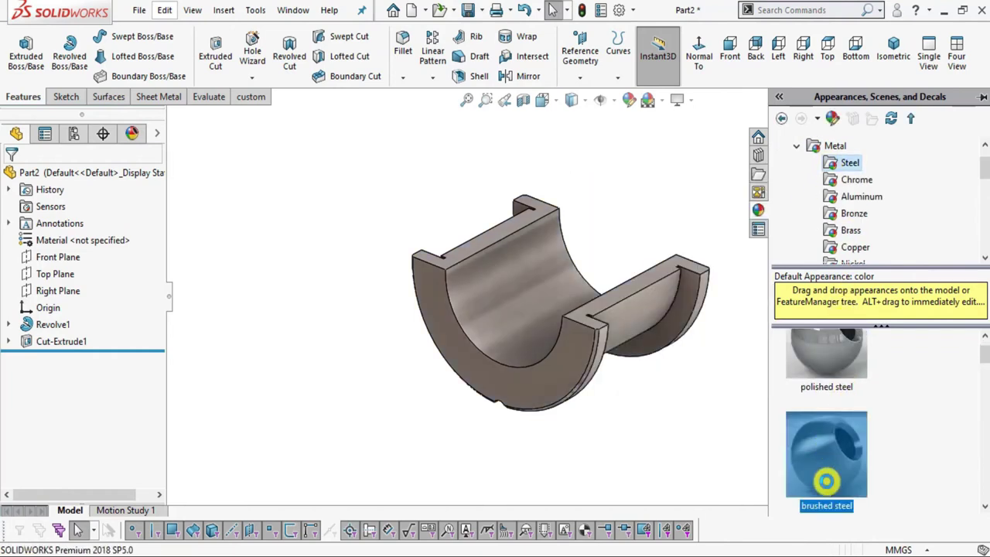
{"action": "left_click", "coordinate": [681, 101]}
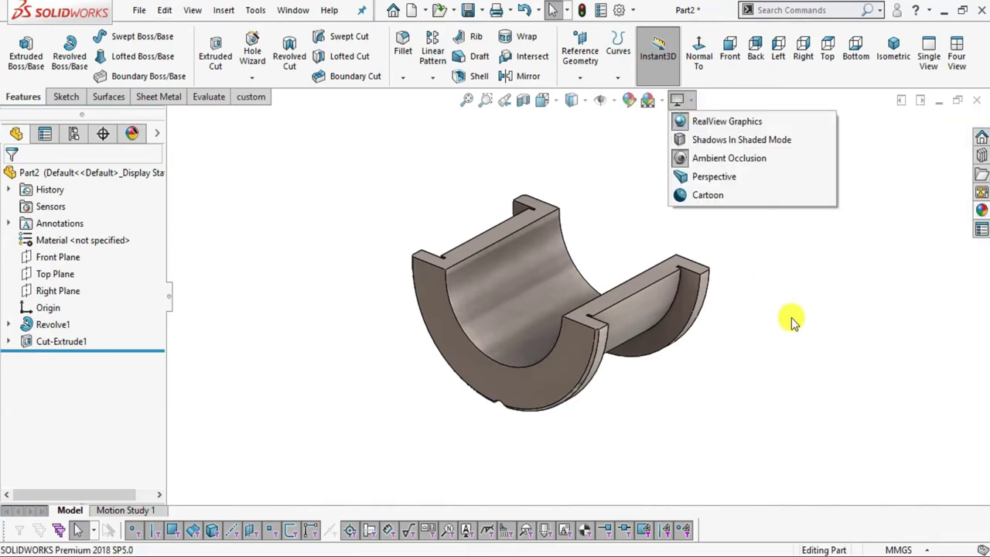
{"action": "scroll", "coordinate": [662, 336], "scroll_direction": "down", "scroll_amount": 5}
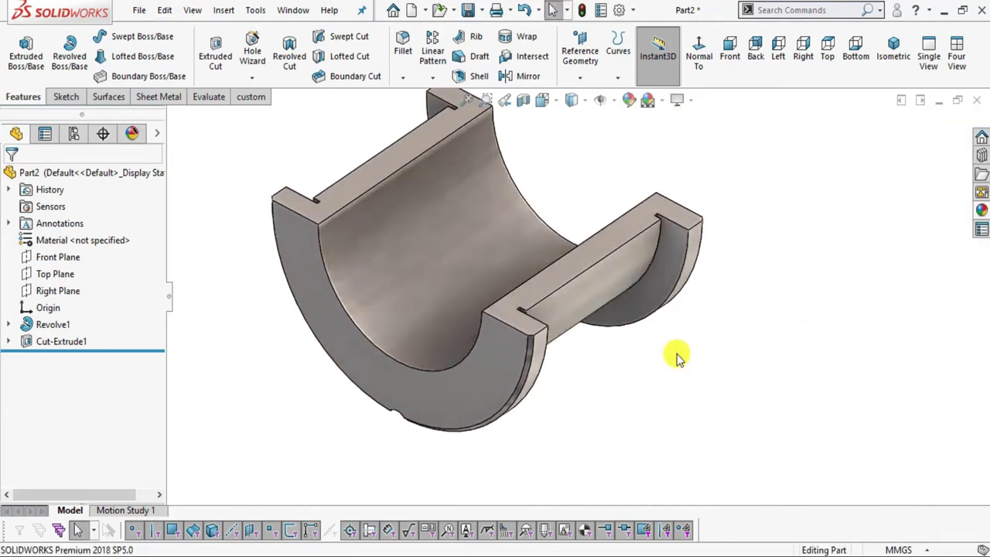
{"action": "scroll", "coordinate": [576, 302], "scroll_direction": "up", "scroll_amount": 3}
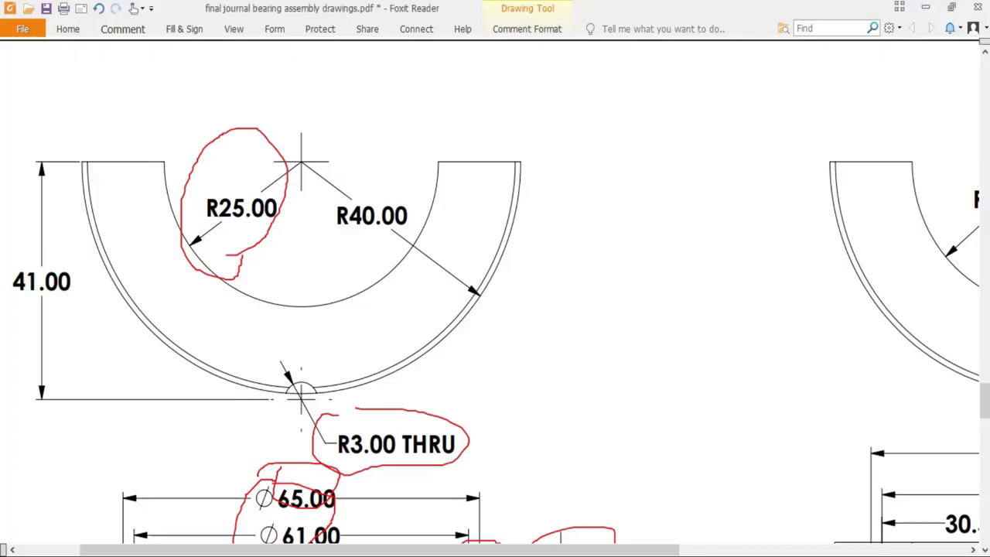
Step: Save the part as "top half bush" in the jb folder
{"action": "scroll", "coordinate": [353, 376], "scroll_direction": "down", "scroll_amount": 10}
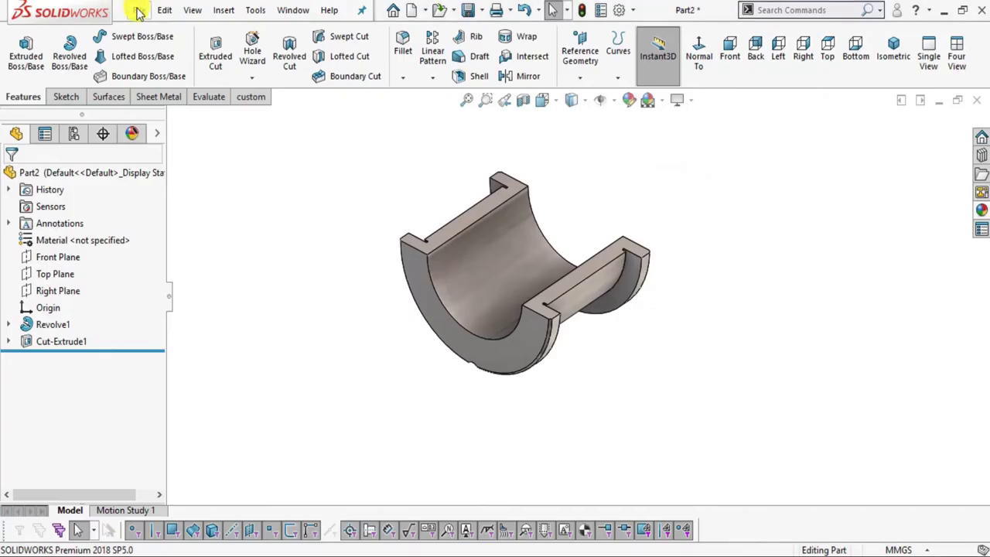
{"action": "left_click", "coordinate": [137, 13]}
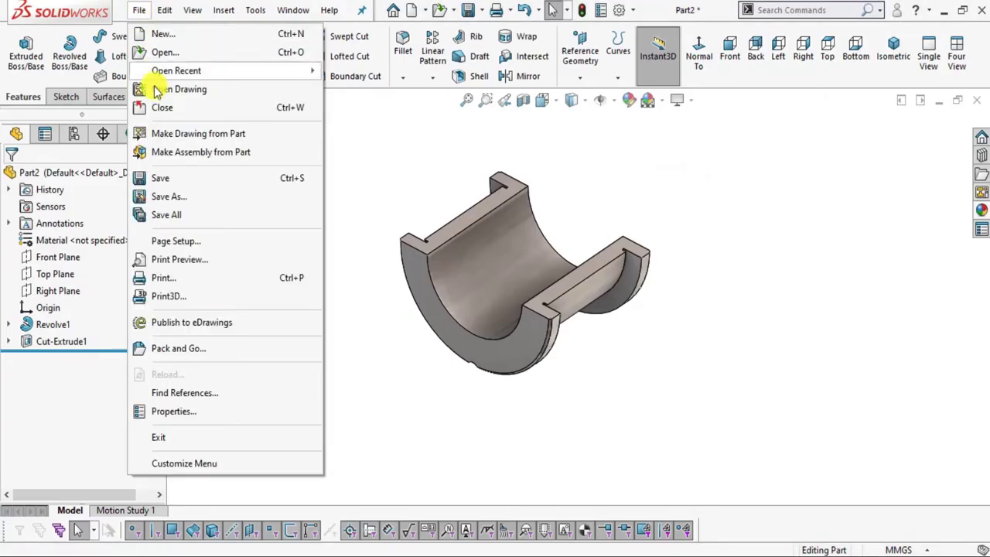
{"action": "left_click", "coordinate": [158, 179]}
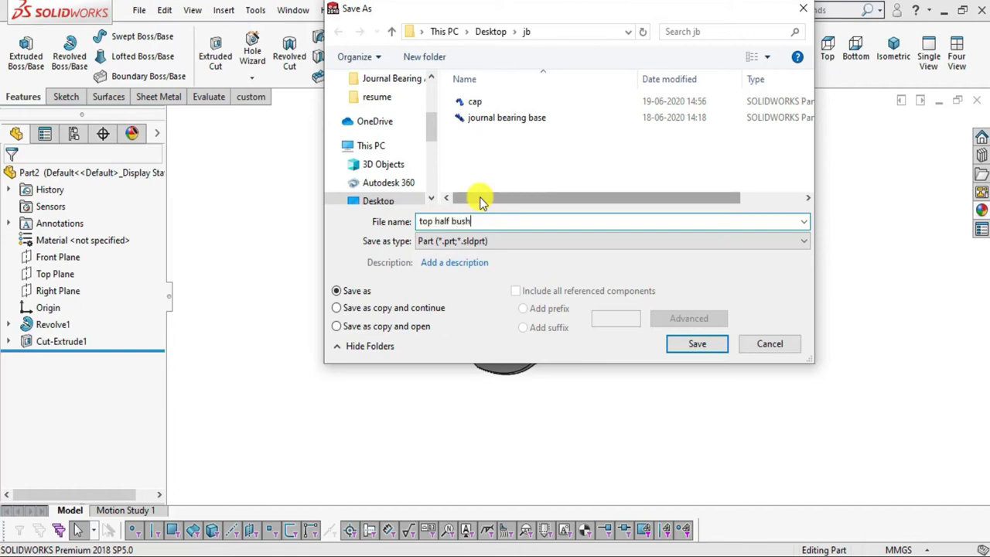
{"action": "left_click", "coordinate": [720, 343]}
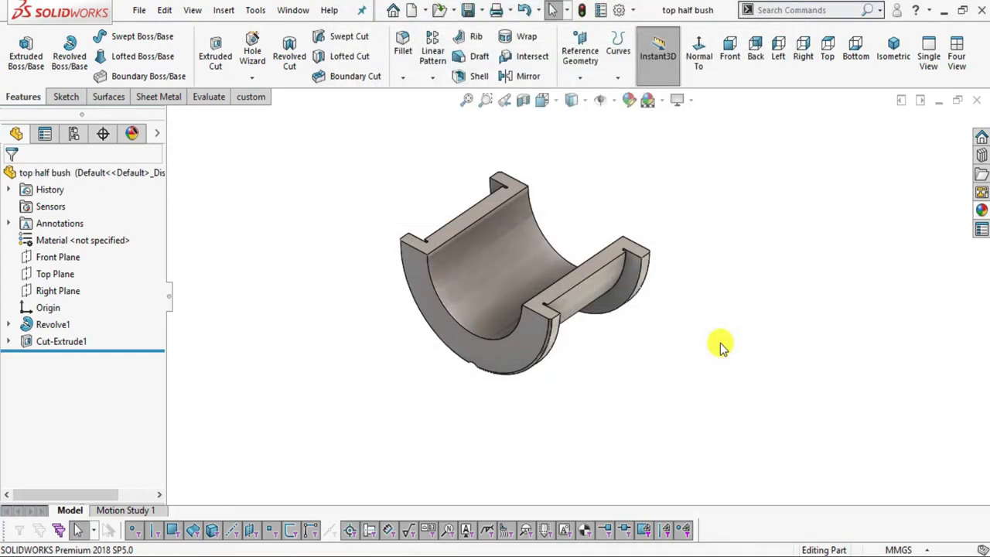
Step: Switch to the bearing drawing in Foxit Reader and examine the Half Bush views, their dimensions and the through hole
{"action": "scroll", "coordinate": [512, 215], "scroll_direction": "down", "scroll_amount": 3}
{"action": "scroll", "coordinate": [572, 271], "scroll_direction": "up", "scroll_amount": 1}
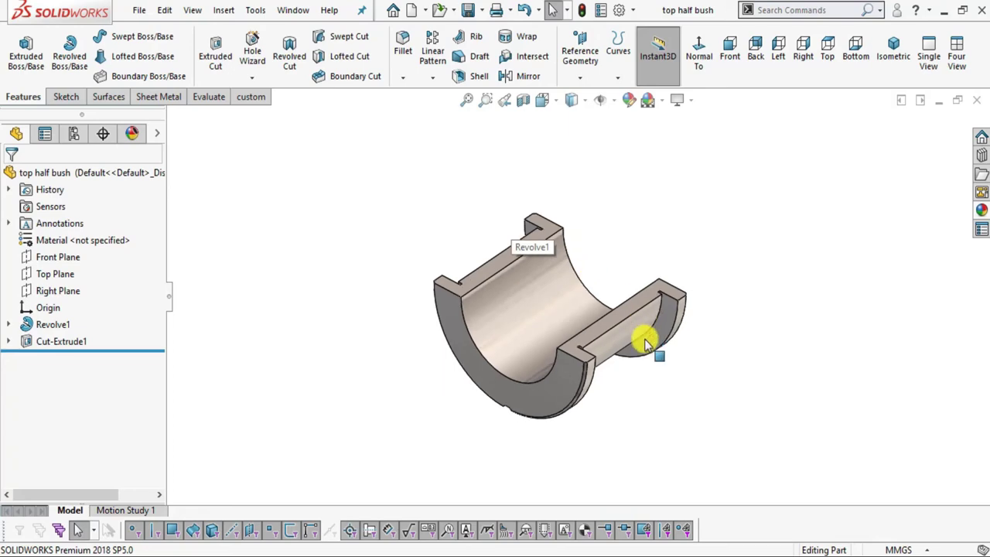
{"action": "scroll", "coordinate": [563, 331], "scroll_direction": "down", "scroll_amount": 3}
{"action": "scroll", "coordinate": [558, 329], "scroll_direction": "up", "scroll_amount": 1}
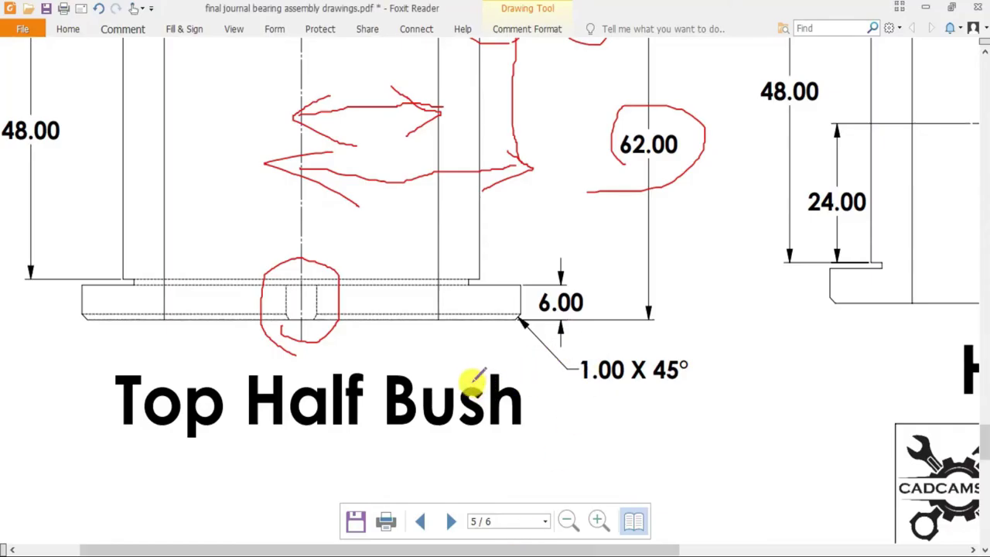
{"action": "scroll", "coordinate": [473, 379], "scroll_direction": "down", "scroll_amount": 2, "text": "ctrl"}
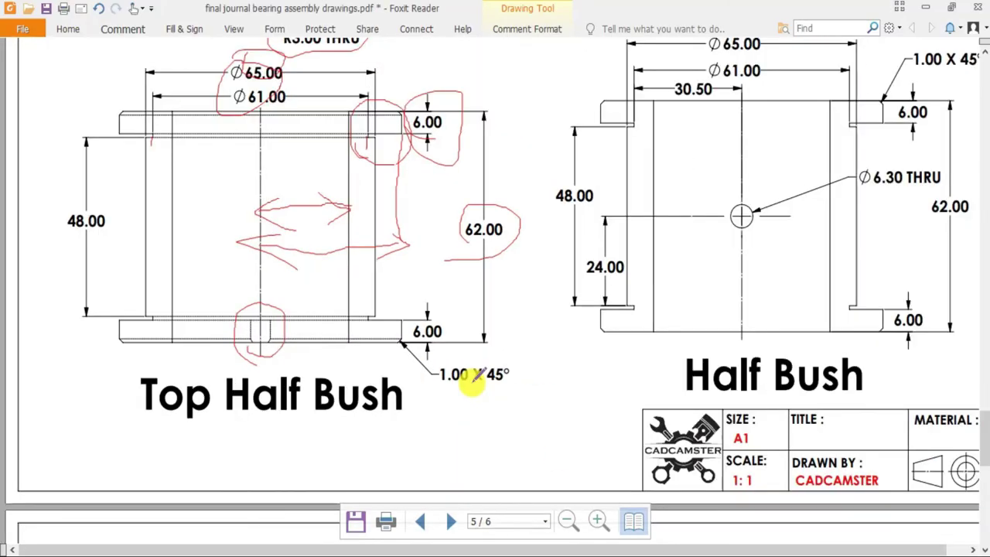
{"action": "scroll", "coordinate": [806, 185], "scroll_direction": "up", "scroll_amount": 1}
{"action": "scroll", "coordinate": [756, 158], "scroll_direction": "down", "scroll_amount": 1, "text": "ctrl"}
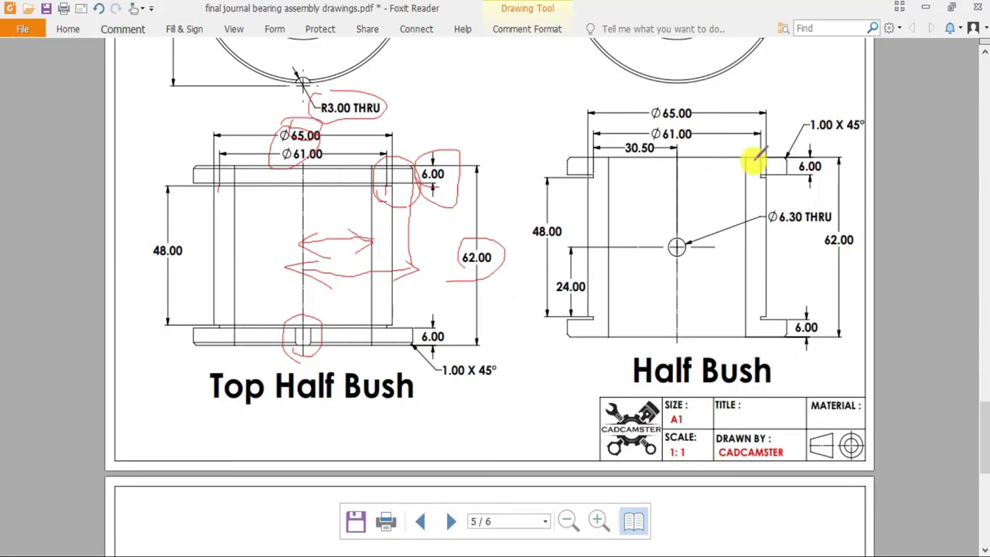
{"action": "scroll", "coordinate": [752, 160], "scroll_direction": "up", "scroll_amount": 1, "text": "ctrl"}
{"action": "scroll", "coordinate": [756, 269], "scroll_direction": "up", "scroll_amount": 2}
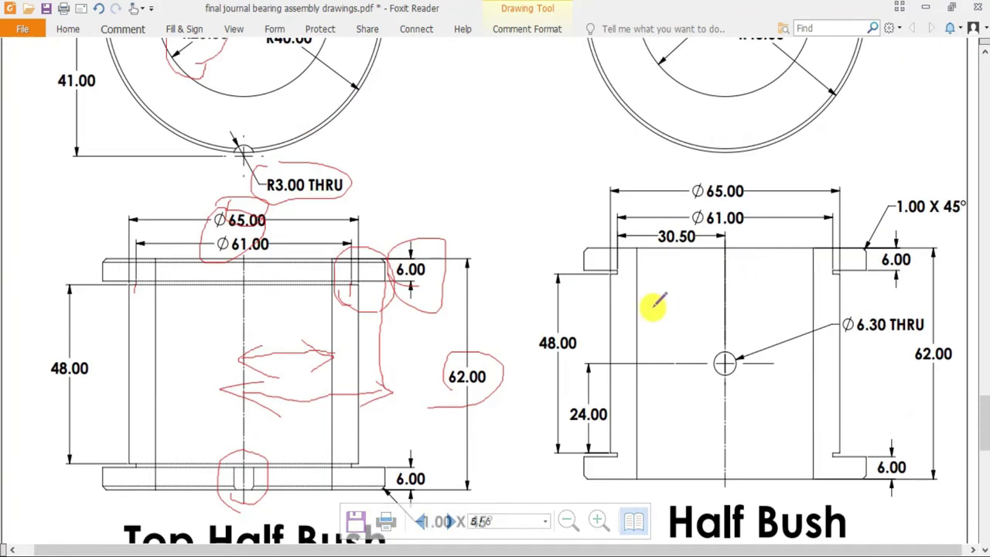
{"action": "scroll", "coordinate": [652, 309], "scroll_direction": "down", "scroll_amount": 2, "text": "ctrl"}
{"action": "scroll", "coordinate": [726, 174], "scroll_direction": "up", "scroll_amount": 1}
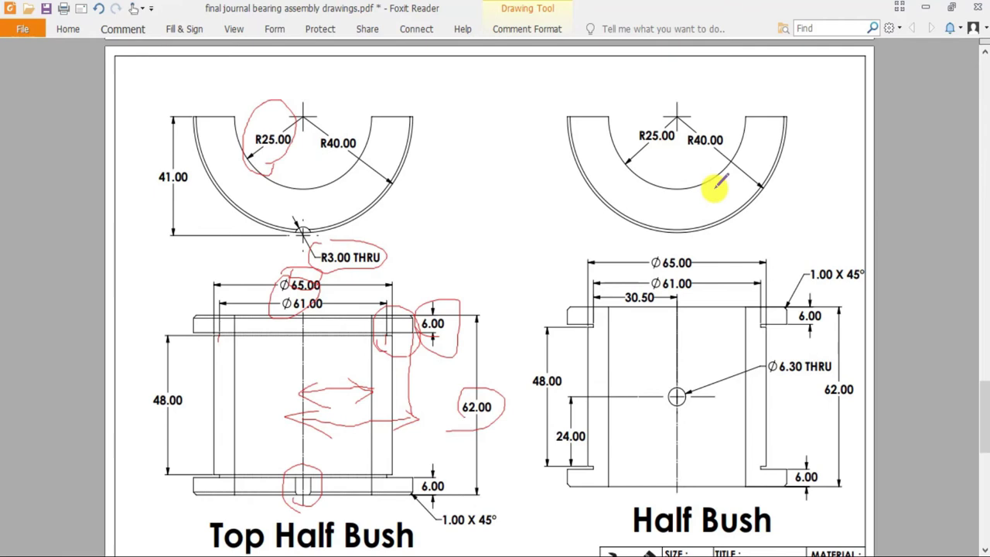
{"action": "scroll", "coordinate": [710, 294], "scroll_direction": "down", "scroll_amount": 2}
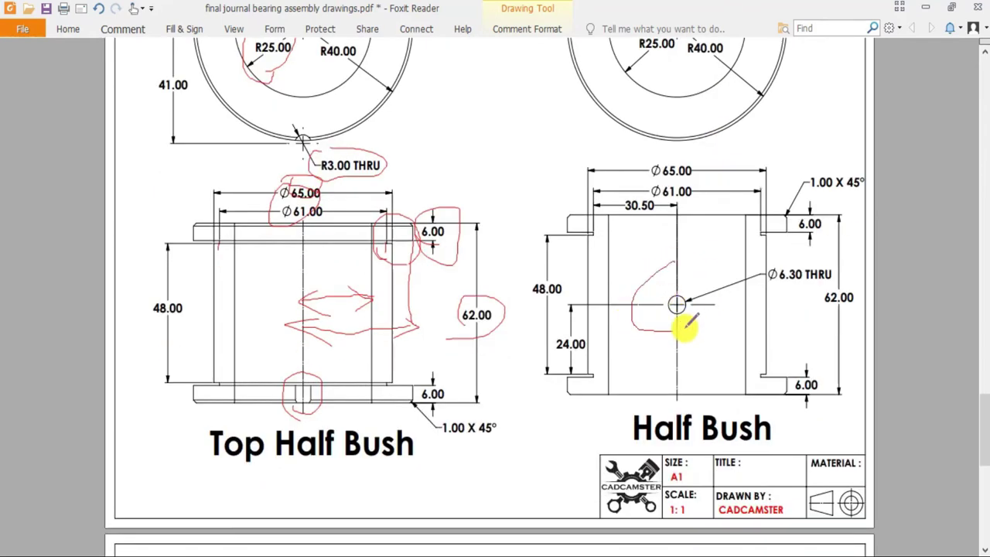
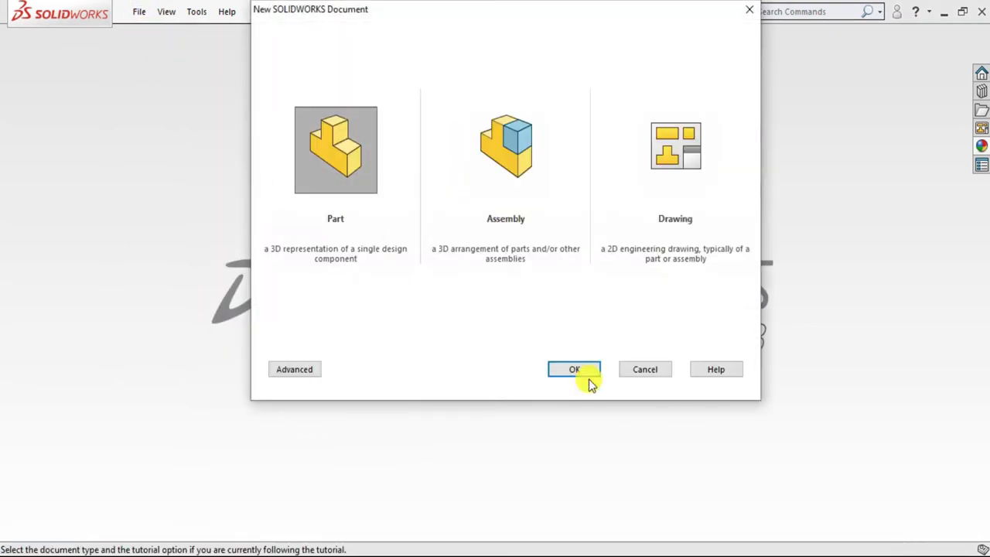
Step: Create a new part with the Plain White scene and the MMGS unit system
{"action": "left_click", "coordinate": [574, 371]}
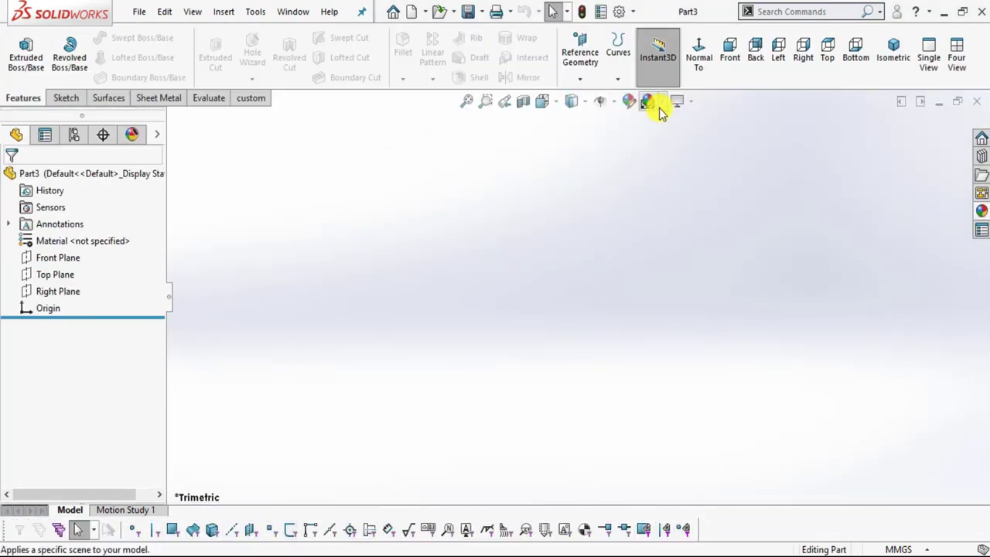
{"action": "left_click", "coordinate": [659, 108]}
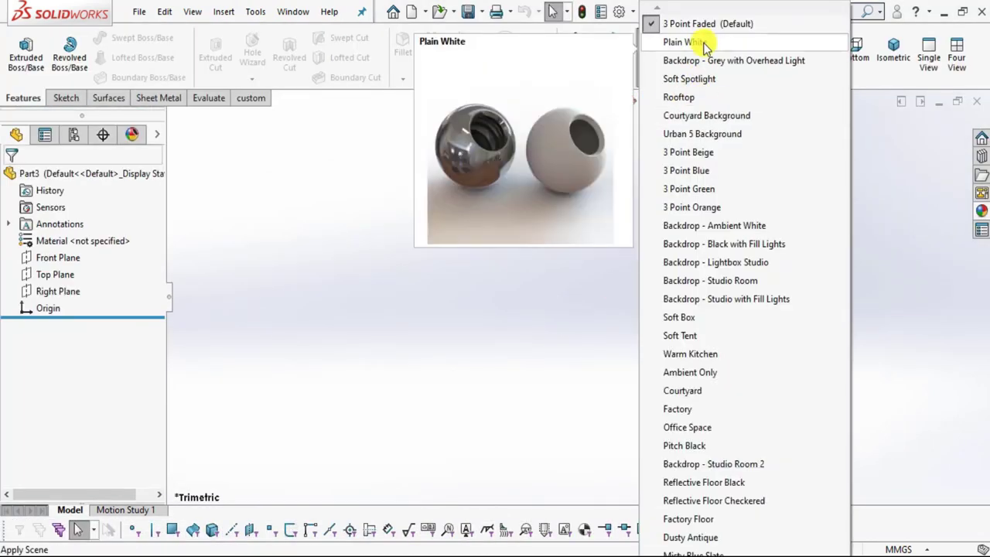
{"action": "left_click", "coordinate": [703, 44]}
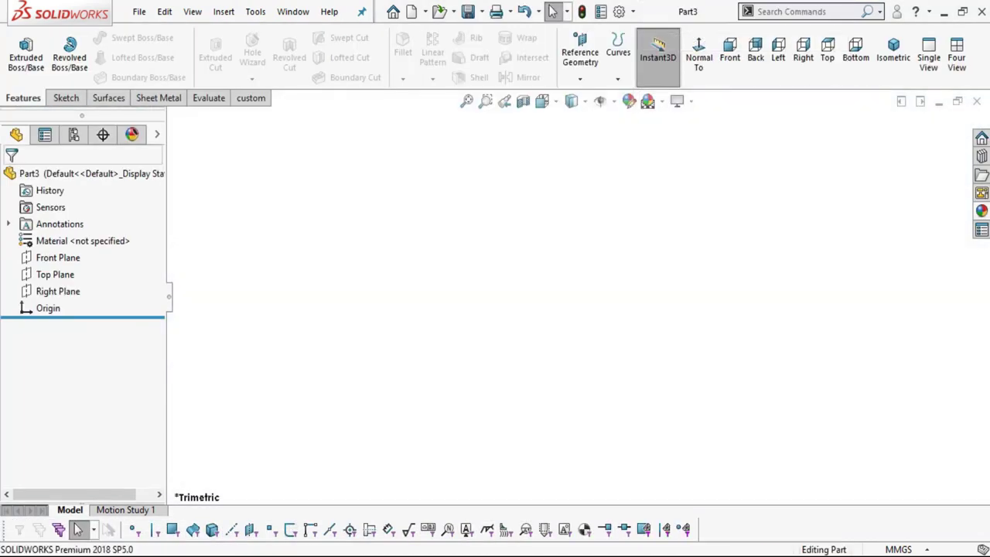
{"action": "left_click", "coordinate": [885, 548]}
{"action": "left_click", "coordinate": [856, 485]}
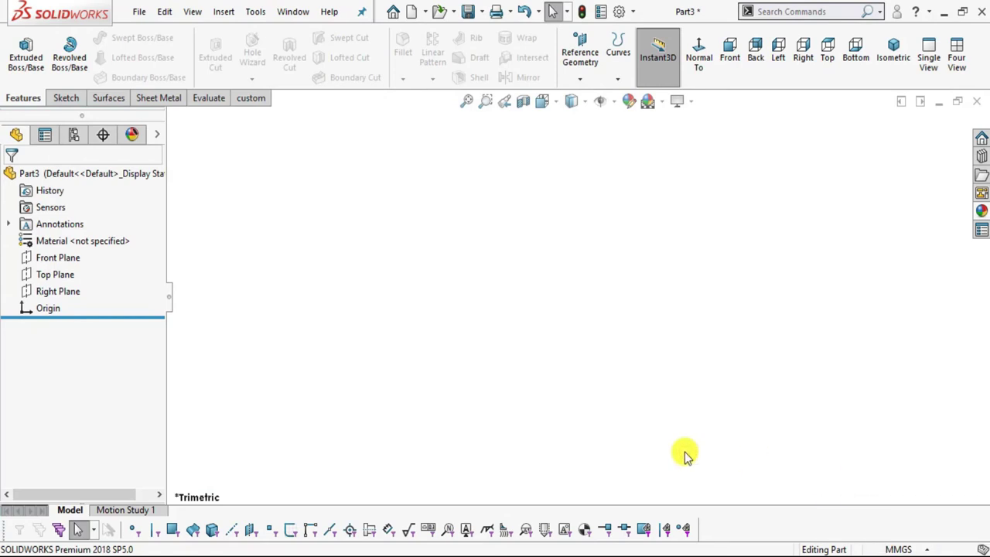
Step: Start a sketch on the Front Plane and draw a vertical centerline about 93 mm long upward from the origin
{"action": "left_click", "coordinate": [70, 258]}
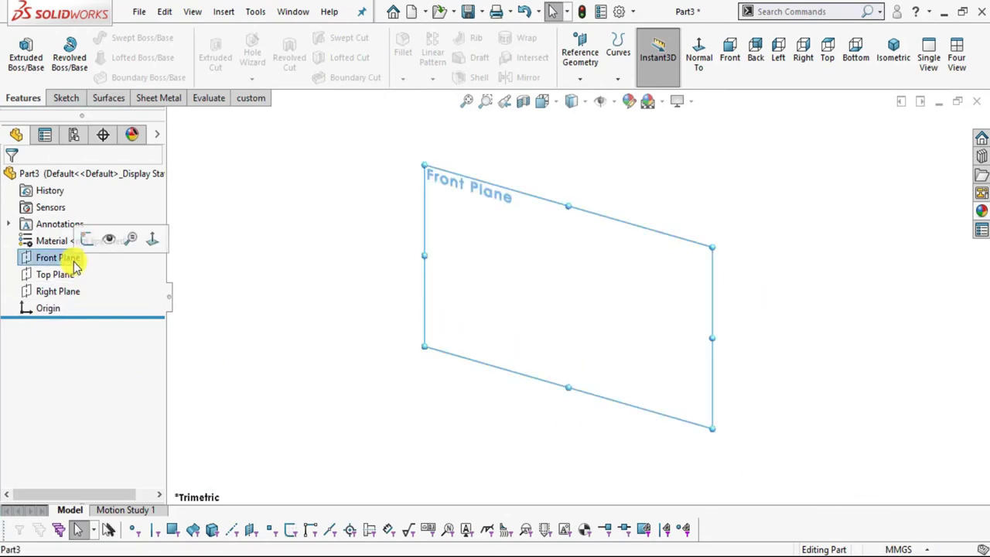
{"action": "left_click", "coordinate": [92, 242]}
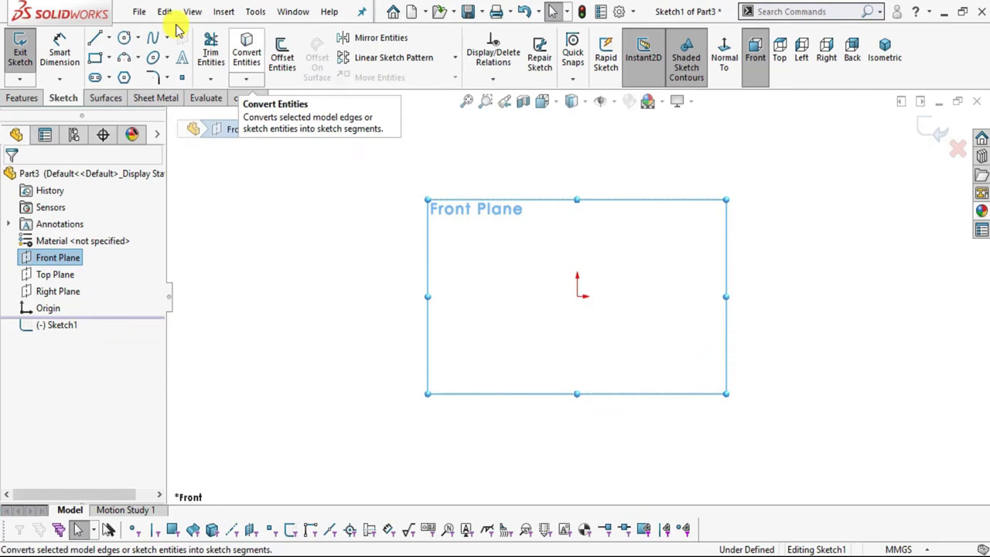
{"action": "left_click", "coordinate": [108, 38]}
{"action": "left_click", "coordinate": [133, 75]}
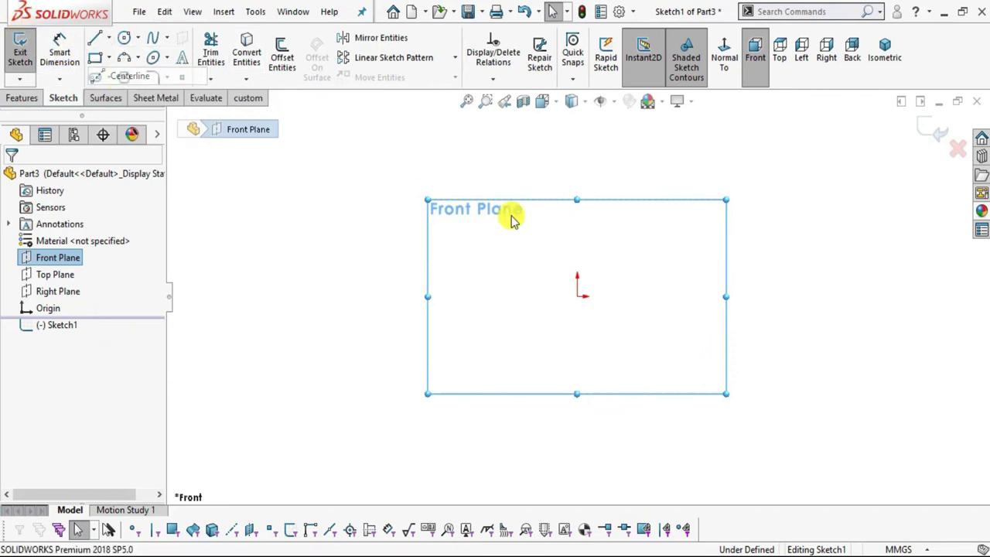
{"action": "left_click", "coordinate": [576, 296]}
{"action": "left_click", "coordinate": [577, 130]}
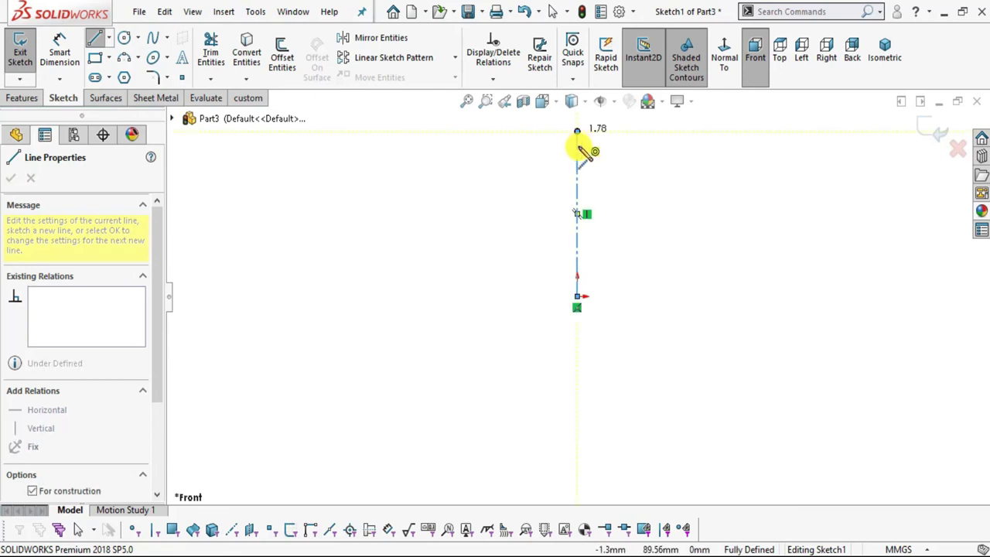
{"action": "scroll", "coordinate": [608, 258], "scroll_direction": "down", "scroll_amount": 3}
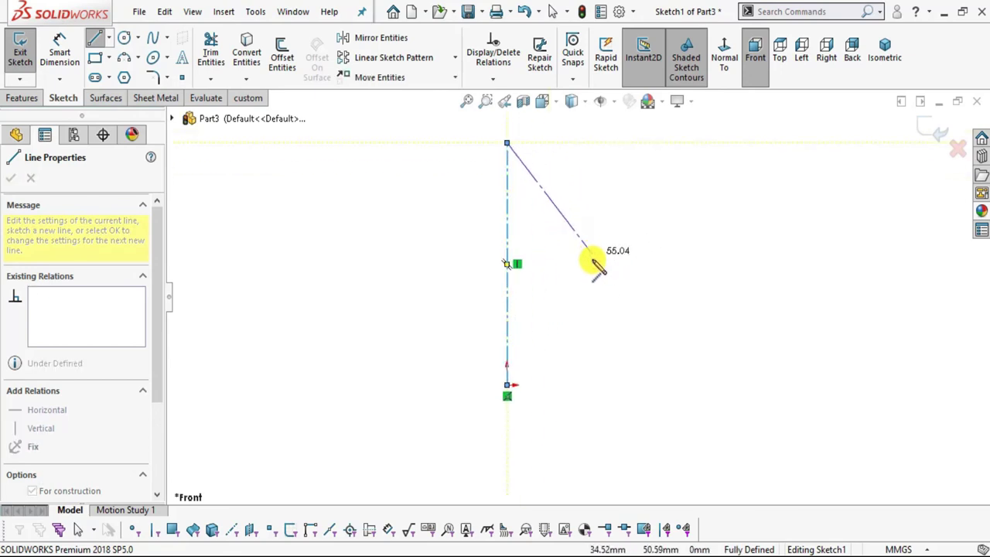
{"action": "key", "text": "Escape"}
{"action": "scroll", "coordinate": [581, 291], "scroll_direction": "up", "scroll_amount": 2}
{"action": "scroll", "coordinate": [567, 236], "scroll_direction": "down", "scroll_amount": 1}
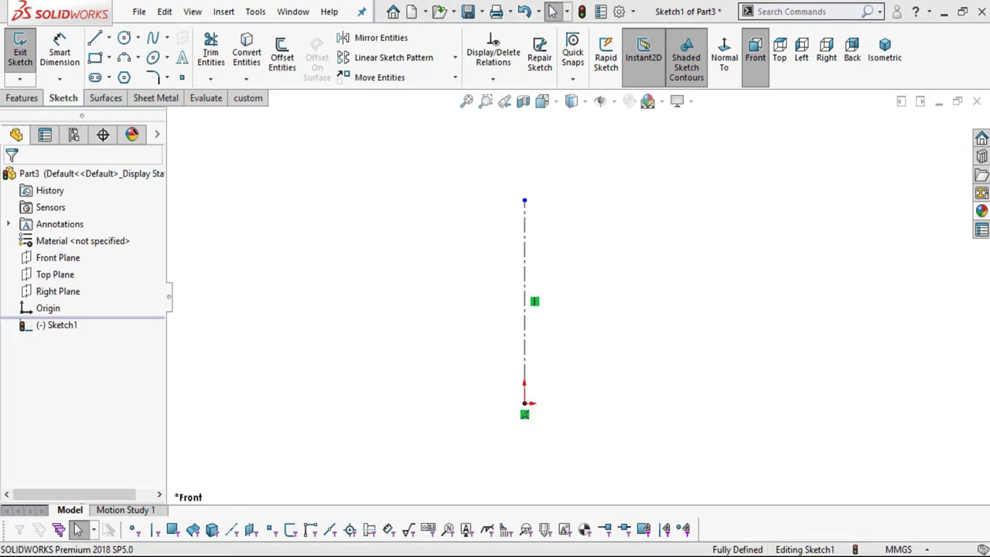
Step: Check the Half Bush height in the drawing and dimension the centerline's length to 62 mm
{"action": "key", "text": "alt+Tab"}
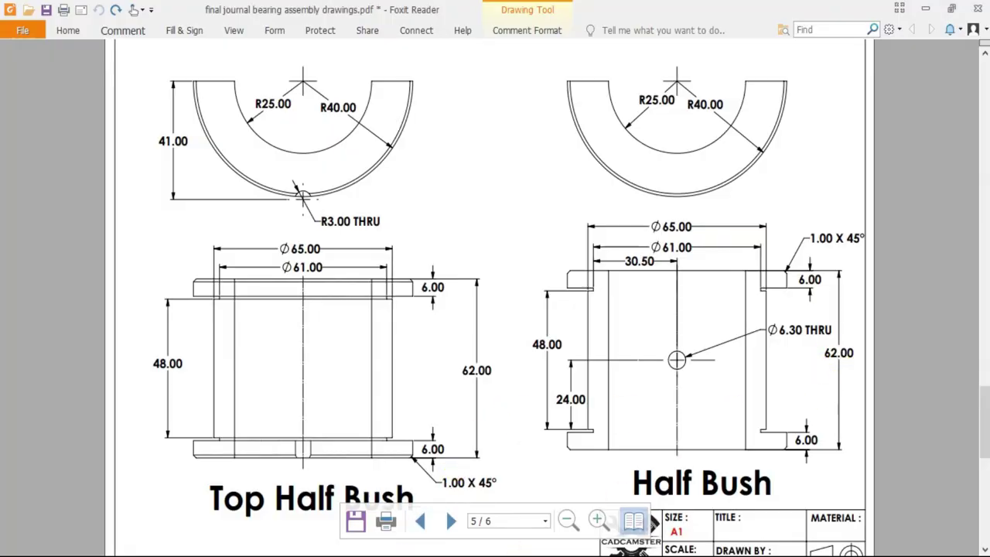
{"action": "key", "text": "alt+Tab"}
{"action": "left_click", "coordinate": [74, 44]}
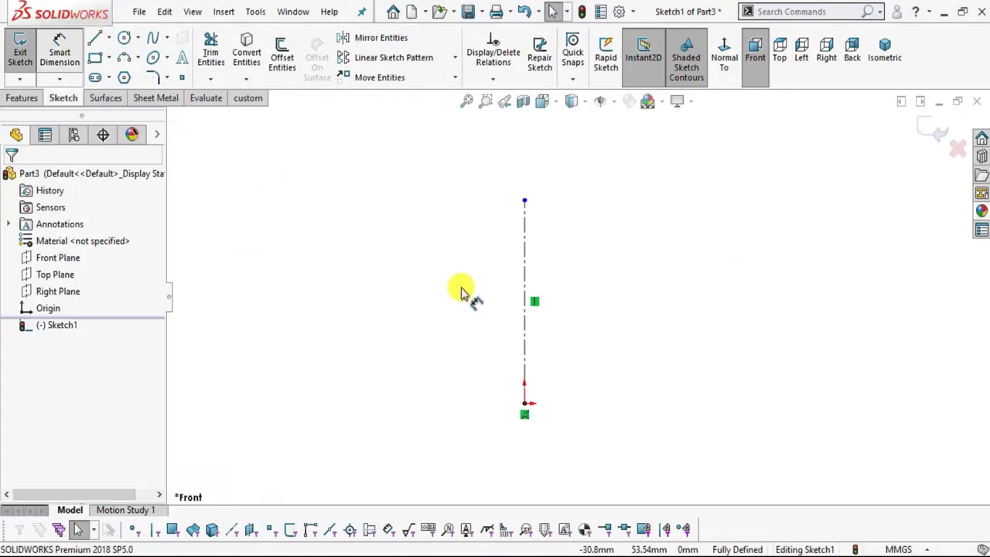
{"action": "left_click", "coordinate": [436, 302]}
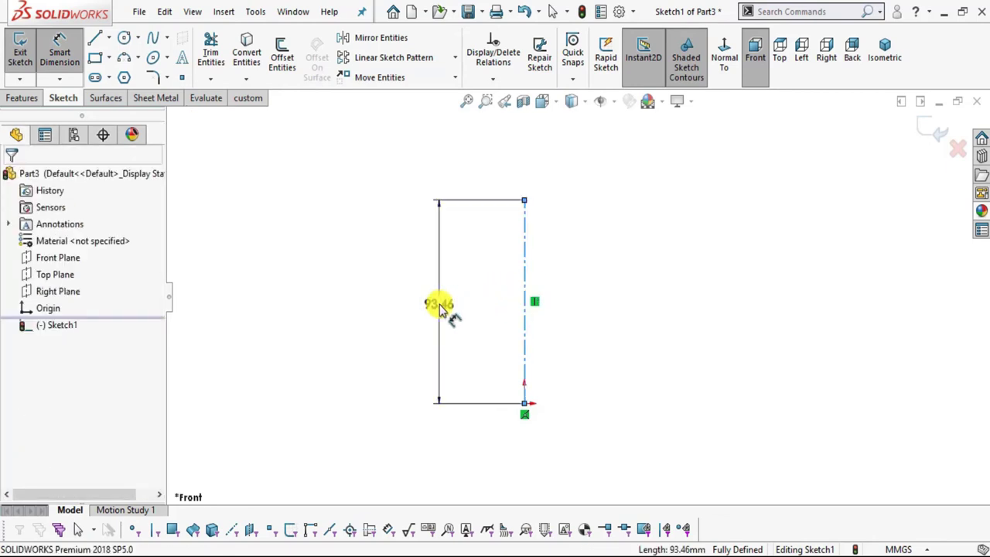
{"action": "left_click", "coordinate": [441, 310]}
{"action": "type", "text": "62"}
{"action": "key", "text": "Return"}
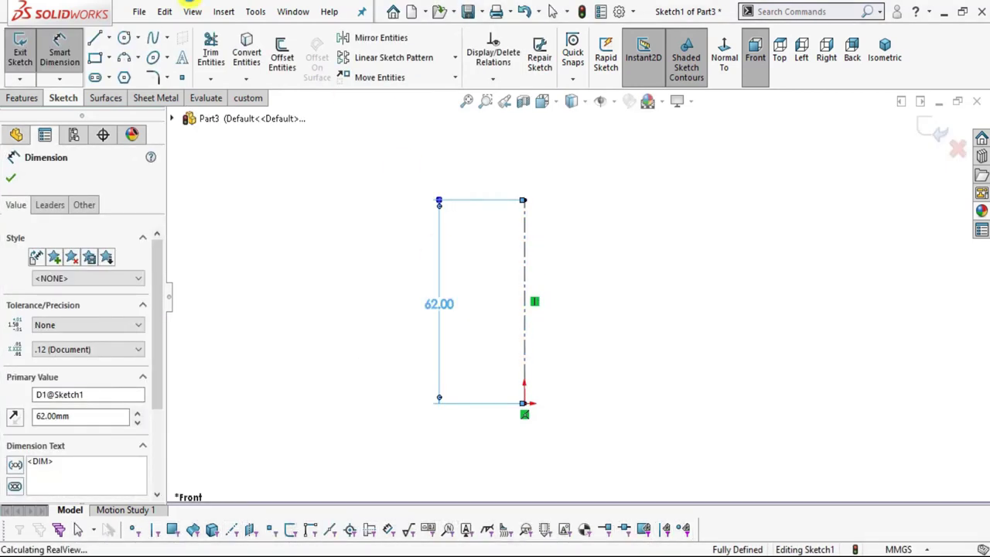
Step: Draw a vertical line about 17 mm right of the centerline, spanning the same height as the centerline
{"action": "key", "text": "l"}
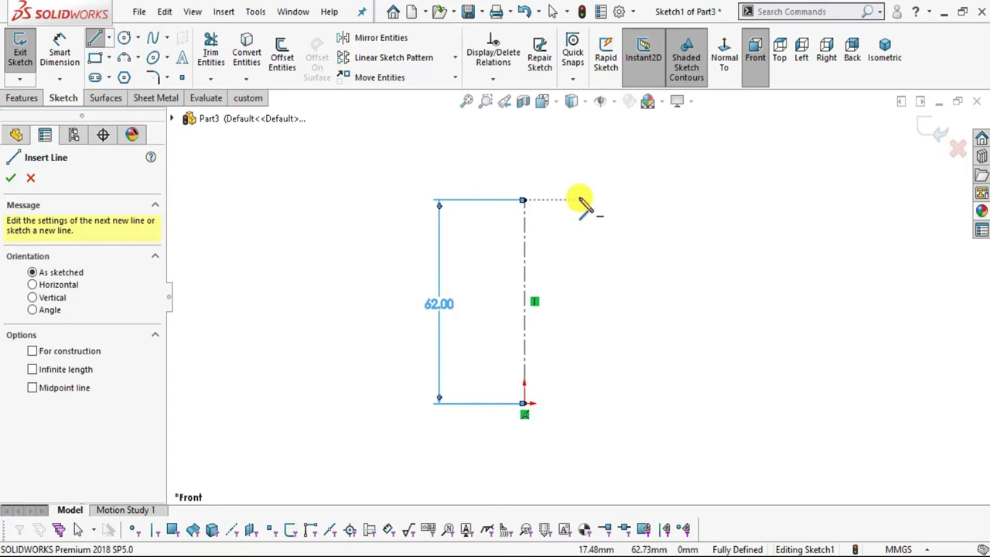
{"action": "left_click", "coordinate": [579, 200]}
{"action": "left_click", "coordinate": [579, 403]}
{"action": "key", "text": "Escape"}
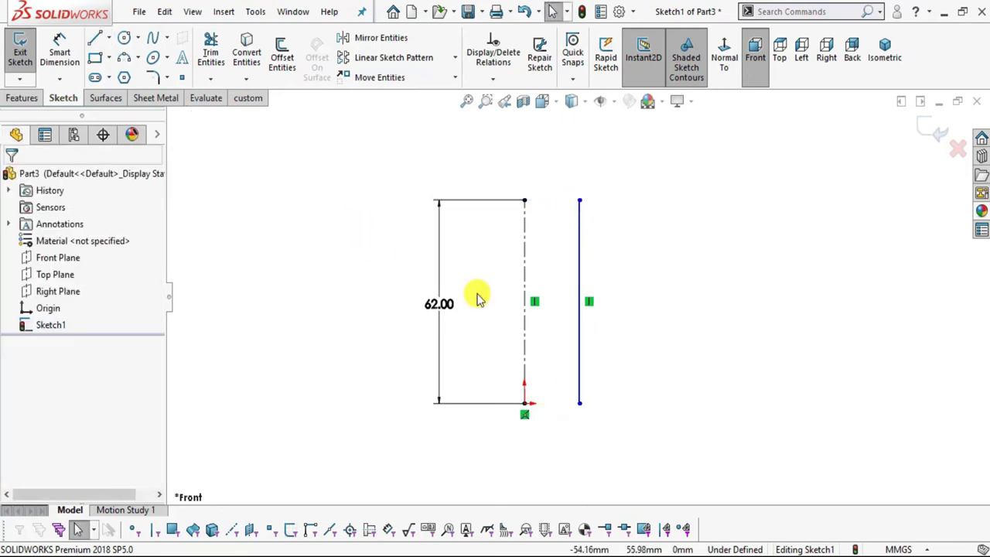
Step: Add horizontal relations between the lower endpoints and between the upper endpoints of the centerline and the solid vertical line
{"action": "left_click", "coordinate": [579, 404]}
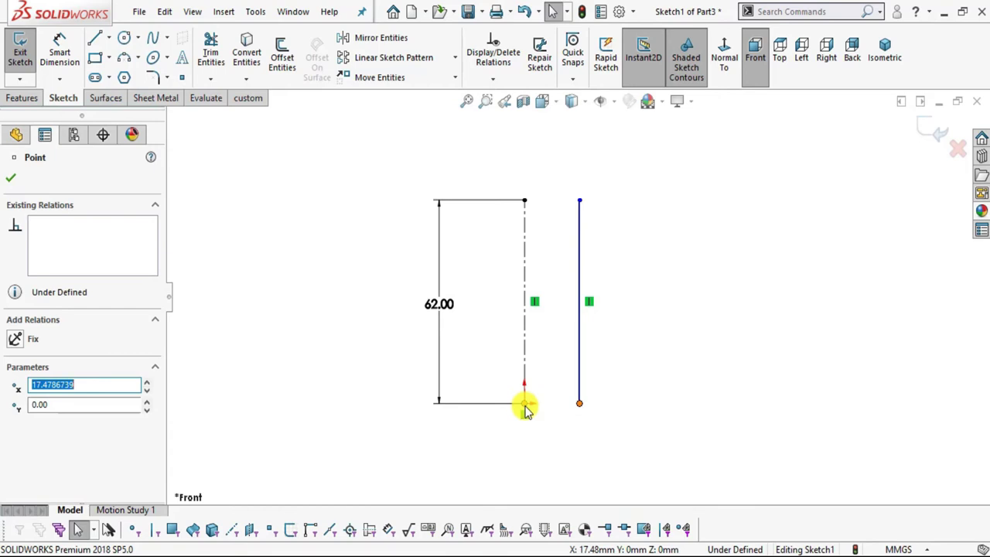
{"action": "left_click", "coordinate": [524, 402], "text": "ctrl"}
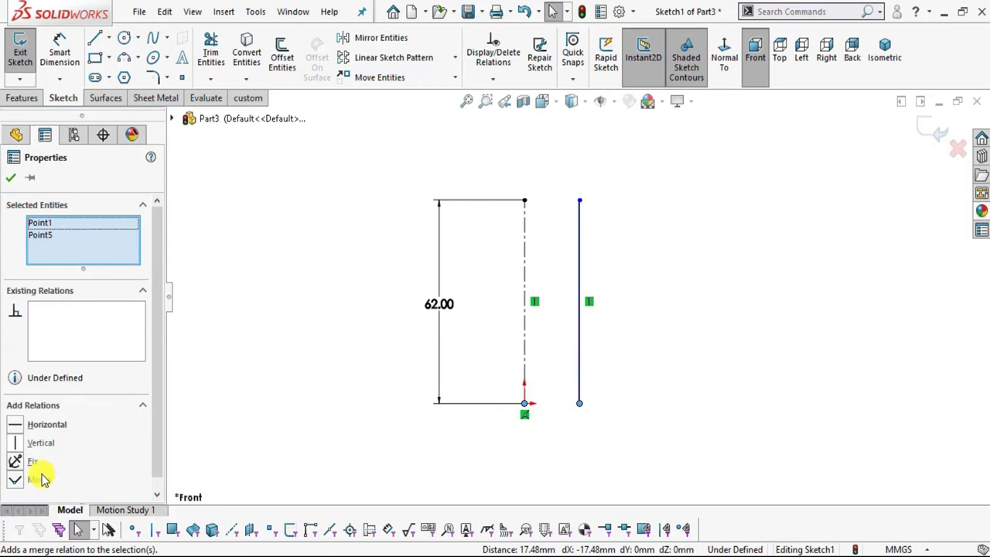
{"action": "left_click", "coordinate": [17, 425]}
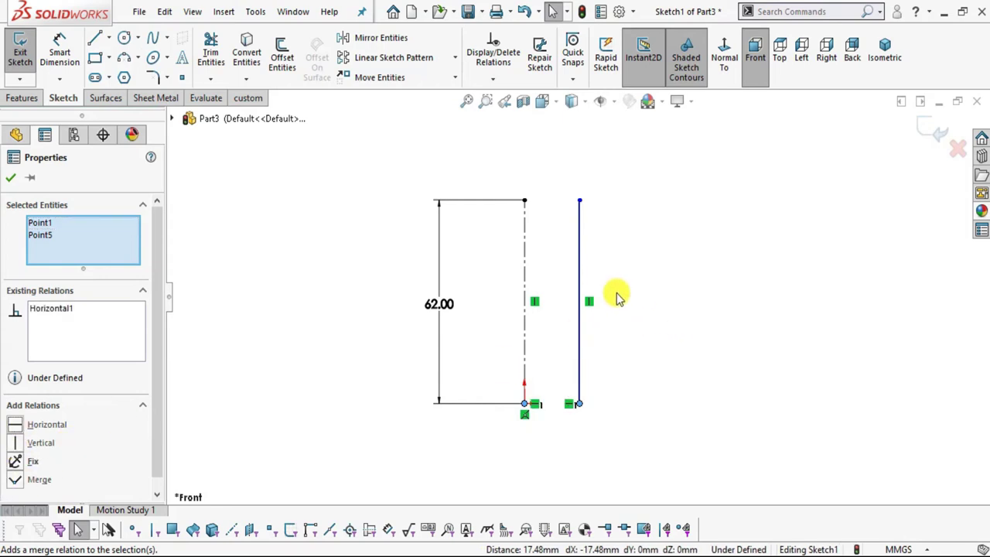
{"action": "key", "text": "Escape"}
{"action": "left_click", "coordinate": [524, 203]}
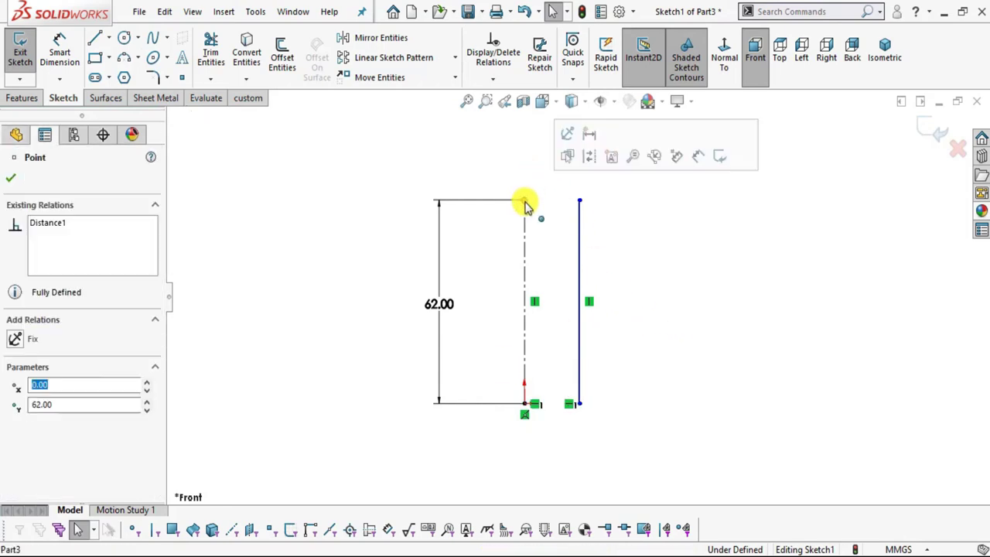
{"action": "left_click", "coordinate": [580, 202], "text": "ctrl"}
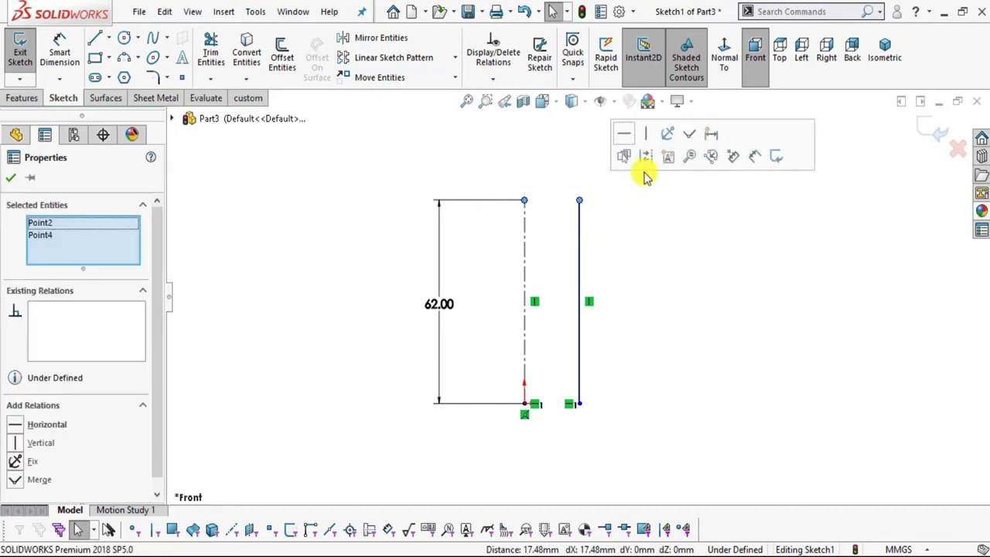
{"action": "left_click", "coordinate": [676, 276]}
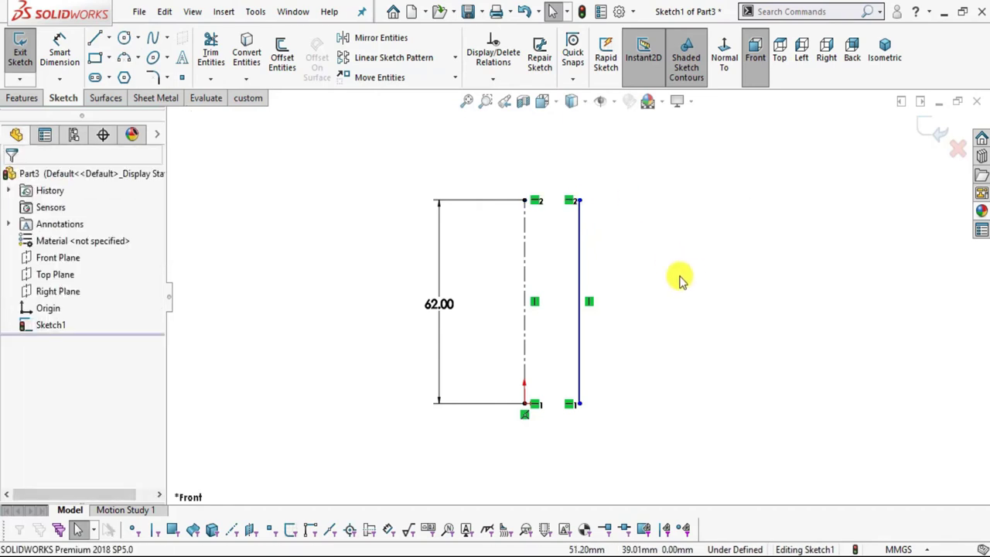
Step: Dimension the distance between the centerline and the solid vertical line to 25 mm
{"action": "left_click", "coordinate": [60, 49]}
{"action": "left_click", "coordinate": [524, 259]}
{"action": "left_click", "coordinate": [577, 265]}
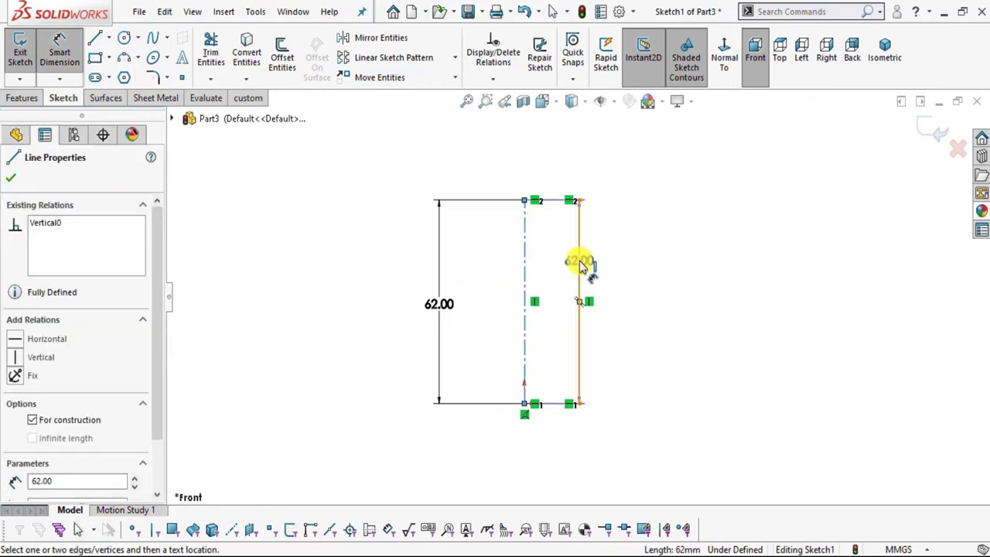
{"action": "left_click", "coordinate": [555, 255]}
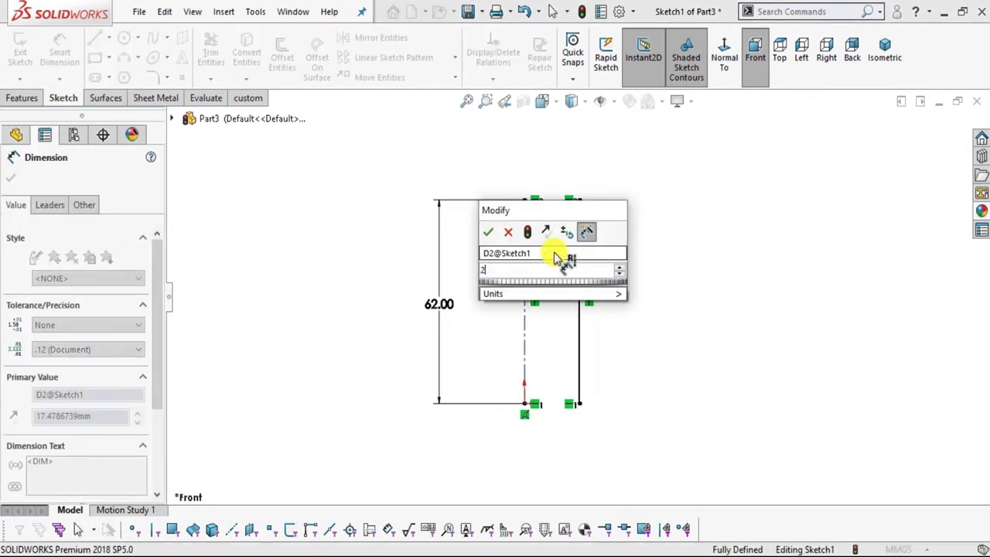
{"action": "type", "text": "25"}
{"action": "key", "text": "Return"}
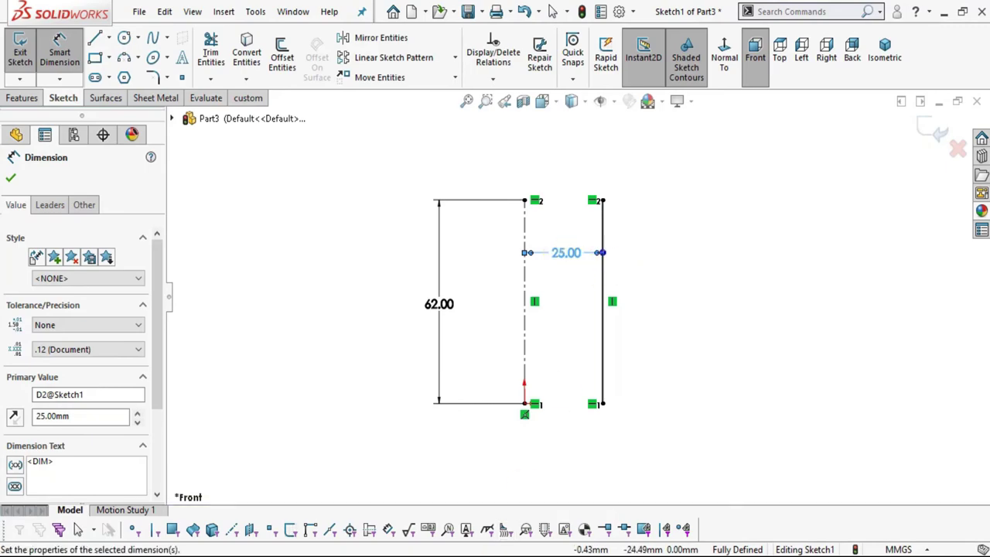
Step: Switch to the drawing in Foxit Reader, circle the R25.00 inner radii and mark the Half Bush's distance from axis to bore wall
{"action": "key", "text": "alt+Tab"}
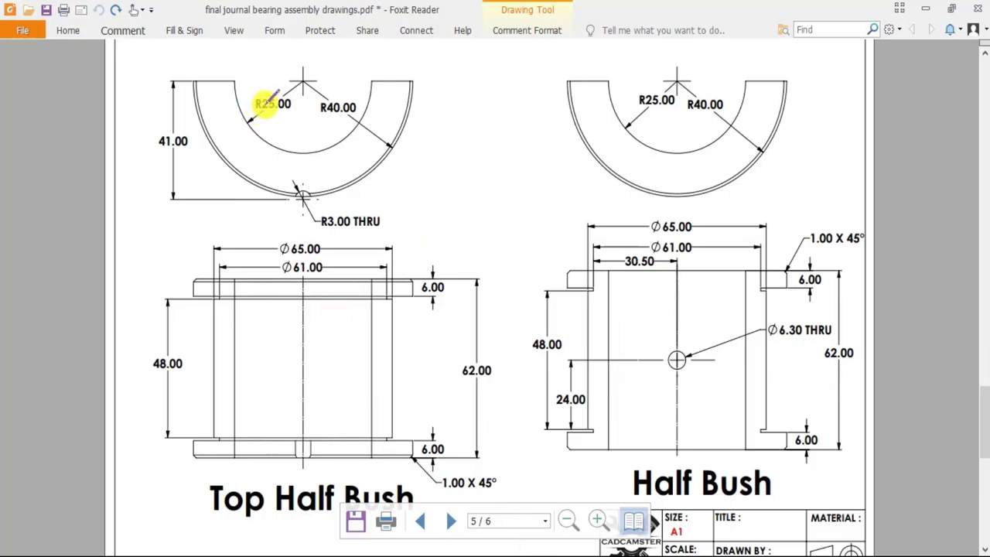
{"action": "left_click_drag", "start_coordinate": [261, 87], "coordinate": [255, 117]}
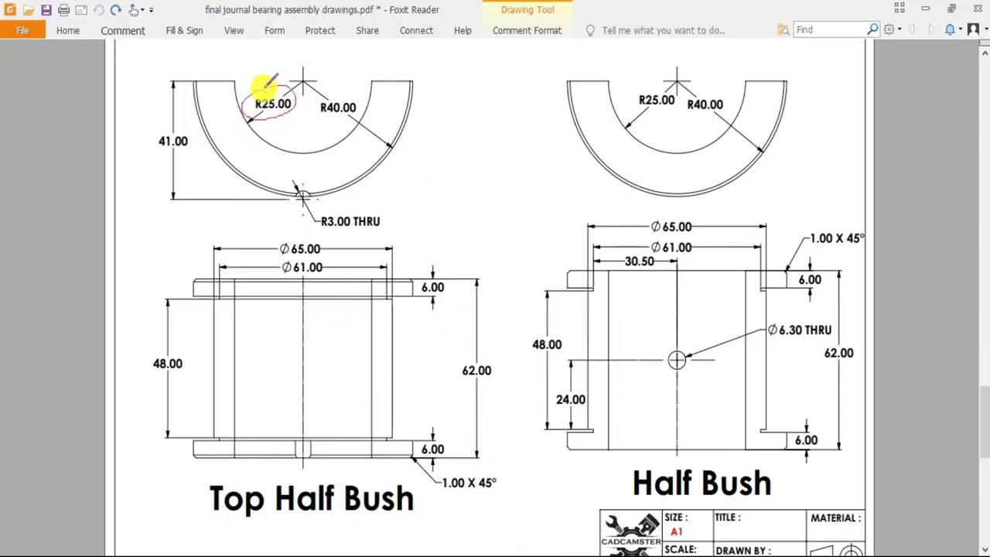
{"action": "left_click_drag", "start_coordinate": [631, 99], "coordinate": [674, 99]}
{"action": "scroll", "coordinate": [778, 325], "scroll_direction": "up", "scroll_amount": 1, "text": "ctrl"}
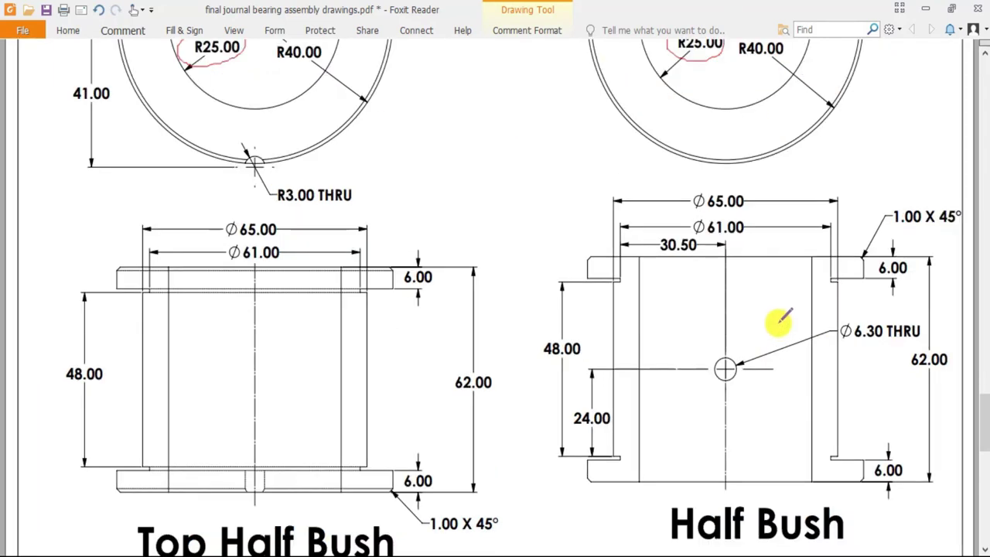
{"action": "mouse_move", "coordinate": [590, 521]}
{"action": "scroll", "coordinate": [724, 354], "scroll_direction": "up", "scroll_amount": 2}
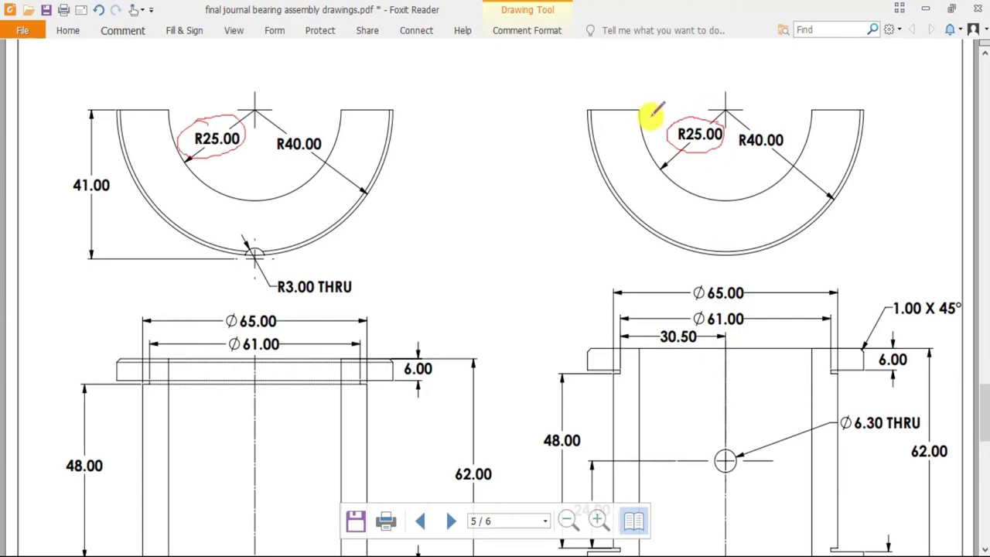
{"action": "scroll", "coordinate": [702, 309], "scroll_direction": "down", "scroll_amount": 3}
{"action": "mouse_move", "coordinate": [736, 347]}
{"action": "left_mouse_down"}
{"action": "mouse_move", "coordinate": [803, 344]}
{"action": "mouse_move", "coordinate": [797, 351]}
{"action": "left_mouse_up"}
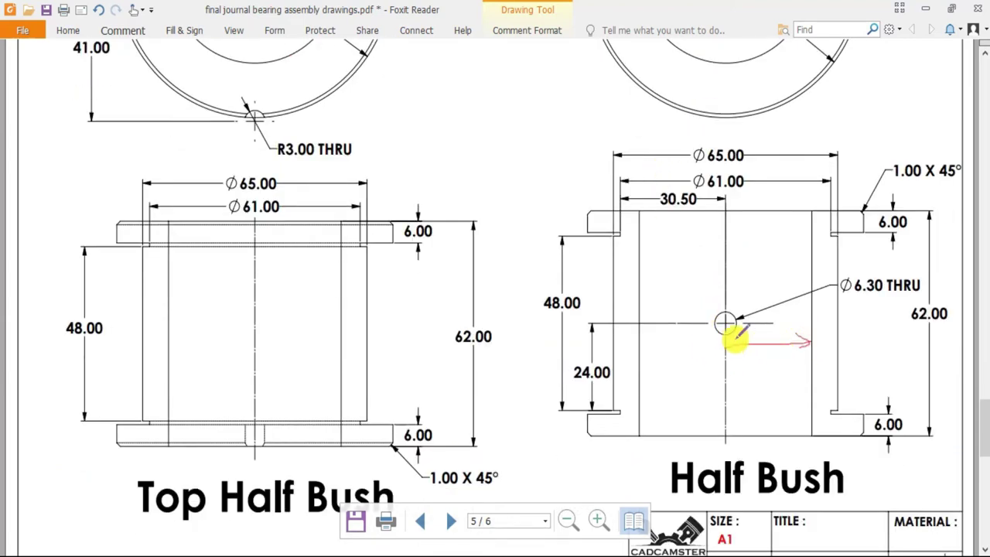
{"action": "left_click_drag", "start_coordinate": [738, 338], "coordinate": [738, 351]}
{"action": "scroll", "coordinate": [735, 309], "scroll_direction": "up", "scroll_amount": 2}
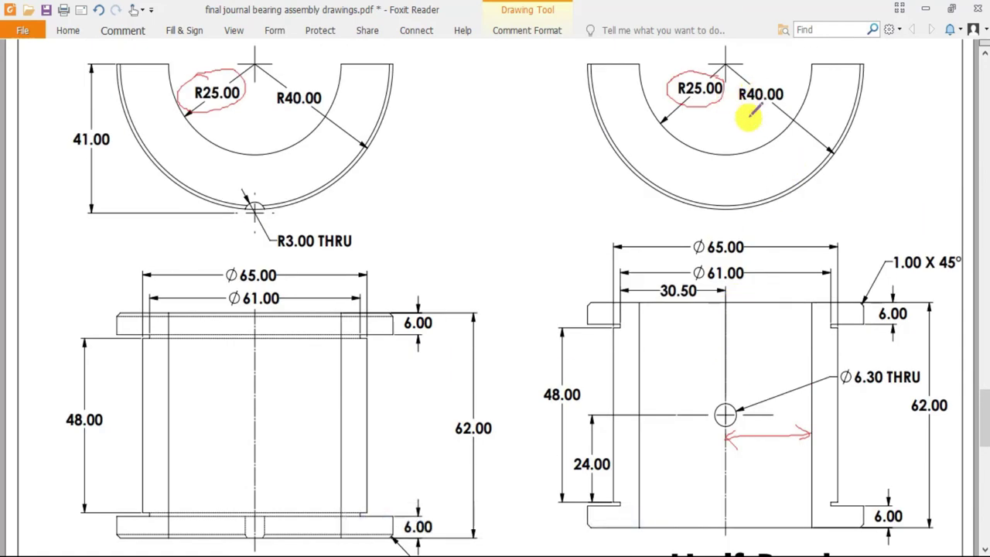
Step: Mark the distance from axis to flange edge on the Half Bush view, clear the marks there and return to SOLIDWORKS
{"action": "scroll", "coordinate": [746, 348], "scroll_direction": "down", "scroll_amount": 3}
{"action": "left_click_drag", "start_coordinate": [720, 338], "coordinate": [864, 336]}
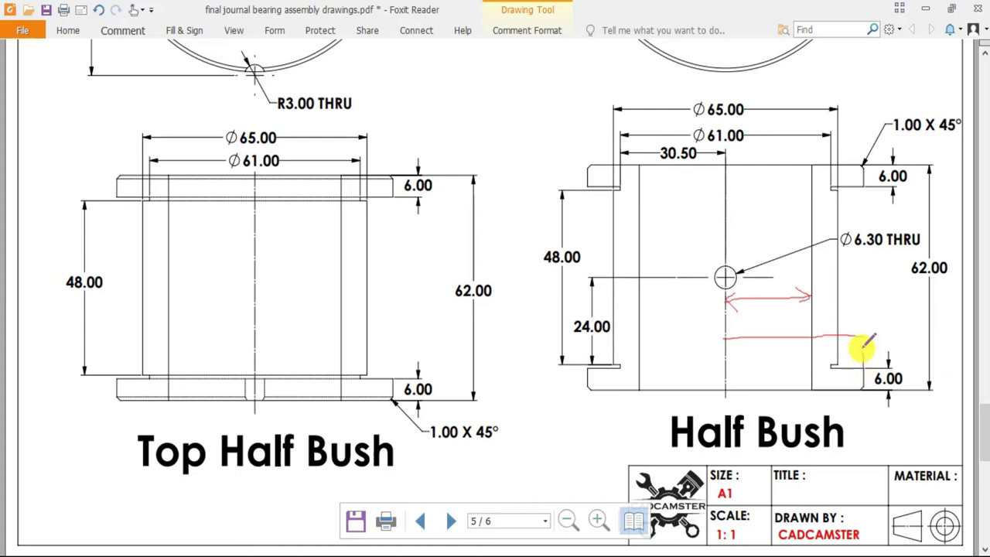
{"action": "left_click_drag", "start_coordinate": [855, 344], "coordinate": [864, 348]}
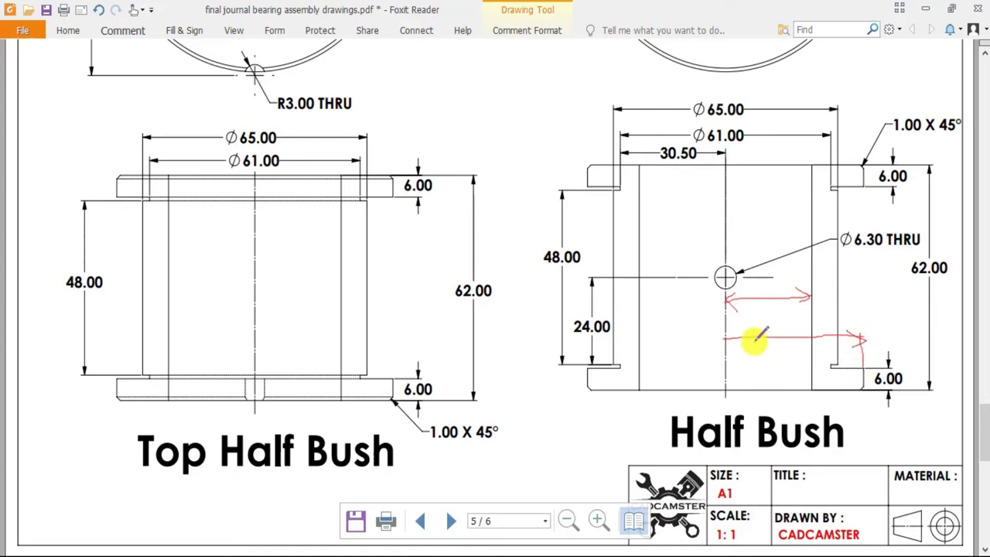
{"action": "mouse_move", "coordinate": [729, 342]}
{"action": "left_mouse_down"}
{"action": "mouse_move", "coordinate": [765, 355]}
{"action": "mouse_move", "coordinate": [790, 327]}
{"action": "left_mouse_up"}
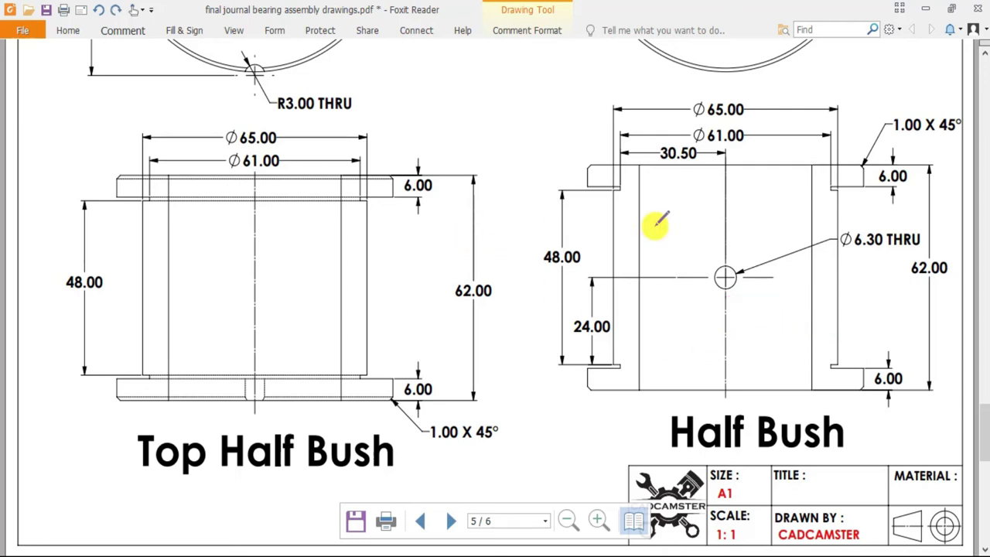
{"action": "scroll", "coordinate": [649, 216], "scroll_direction": "up", "scroll_amount": 2}
{"action": "scroll", "coordinate": [648, 215], "scroll_direction": "down", "scroll_amount": 1}
{"action": "key", "text": "alt+Tab"}
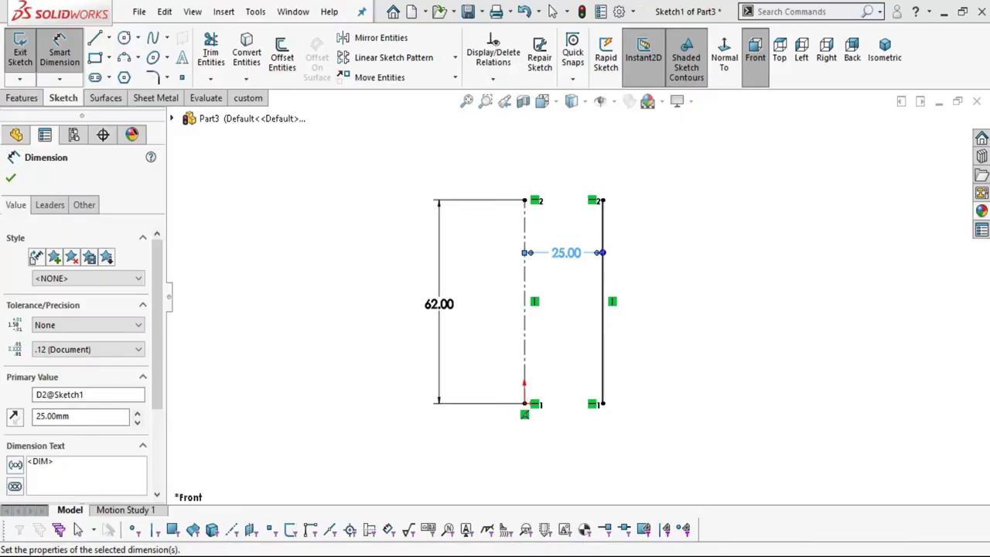
Step: From the solid line's top endpoint, draw the upper flange about 26 mm outward, its underside about 17 mm inward, and an about 8 mm notch edge outward
{"action": "left_click", "coordinate": [96, 39]}
{"action": "left_click", "coordinate": [603, 201]}
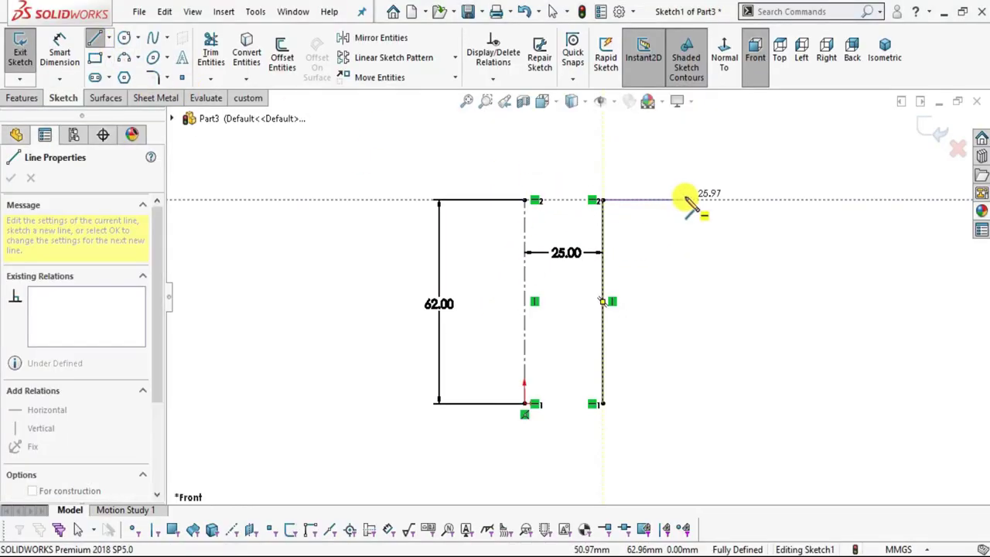
{"action": "left_click", "coordinate": [685, 200]}
{"action": "left_click", "coordinate": [685, 222]}
{"action": "left_click", "coordinate": [632, 222]}
{"action": "left_click", "coordinate": [633, 237]}
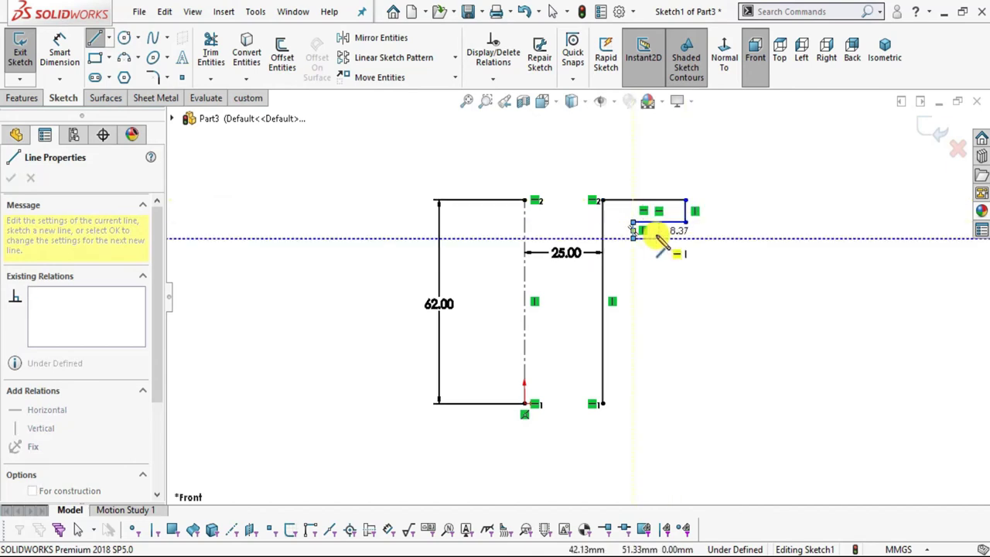
{"action": "left_click", "coordinate": [658, 237]}
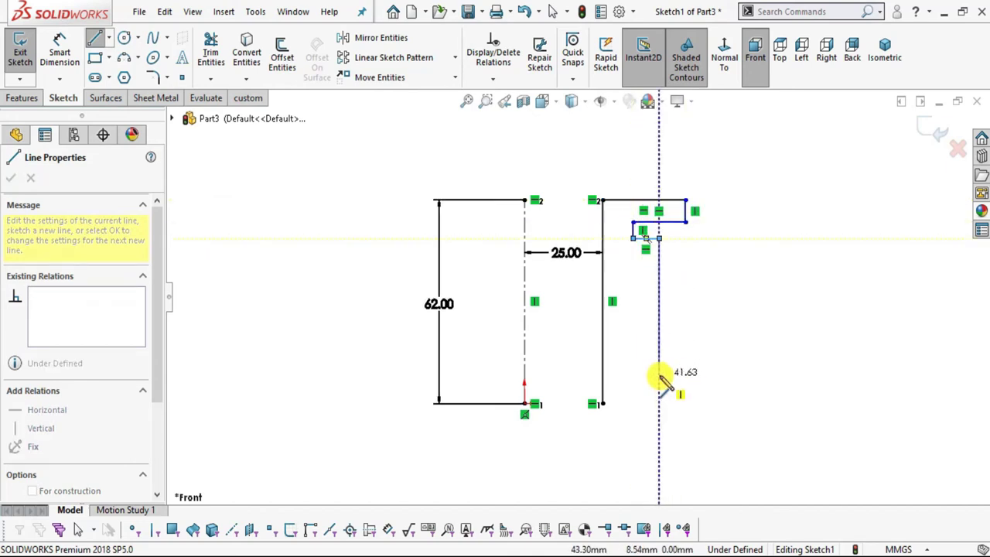
Step: Draw the outer wall about 42 mm down, the lower notch and an about 4 mm high flange, closing the profile at the solid line's bottom endpoint
{"action": "left_click", "coordinate": [632, 377]}
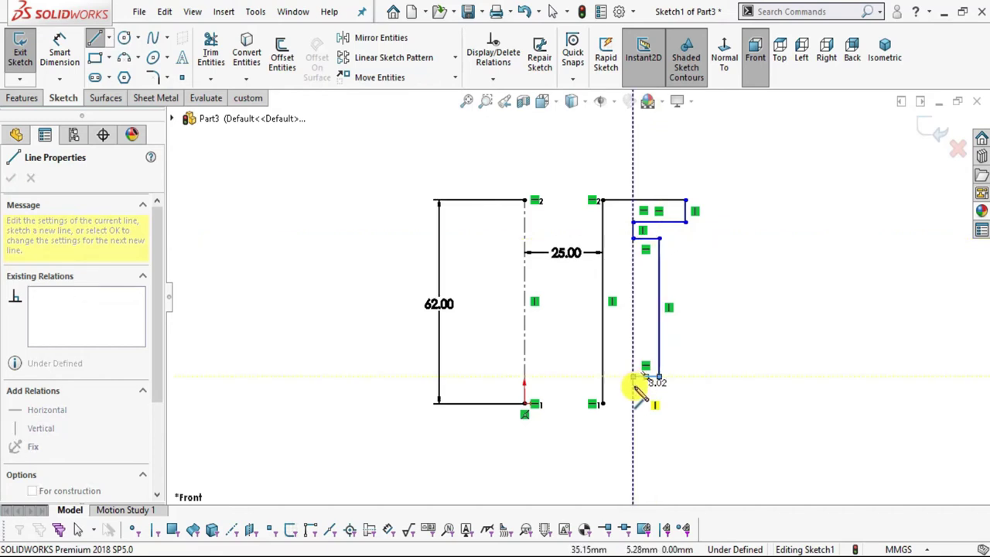
{"action": "left_click", "coordinate": [684, 389]}
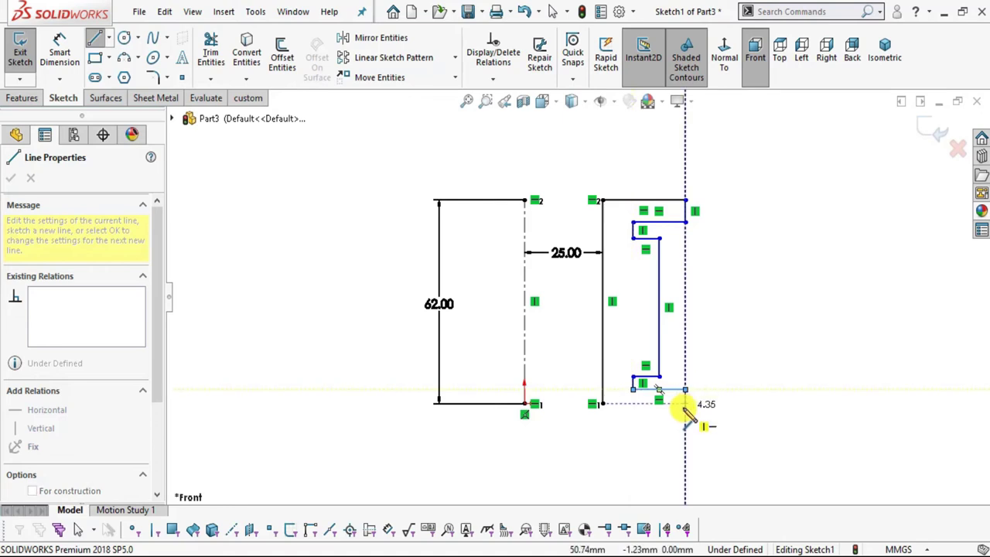
{"action": "left_click", "coordinate": [685, 403]}
{"action": "left_click", "coordinate": [602, 403]}
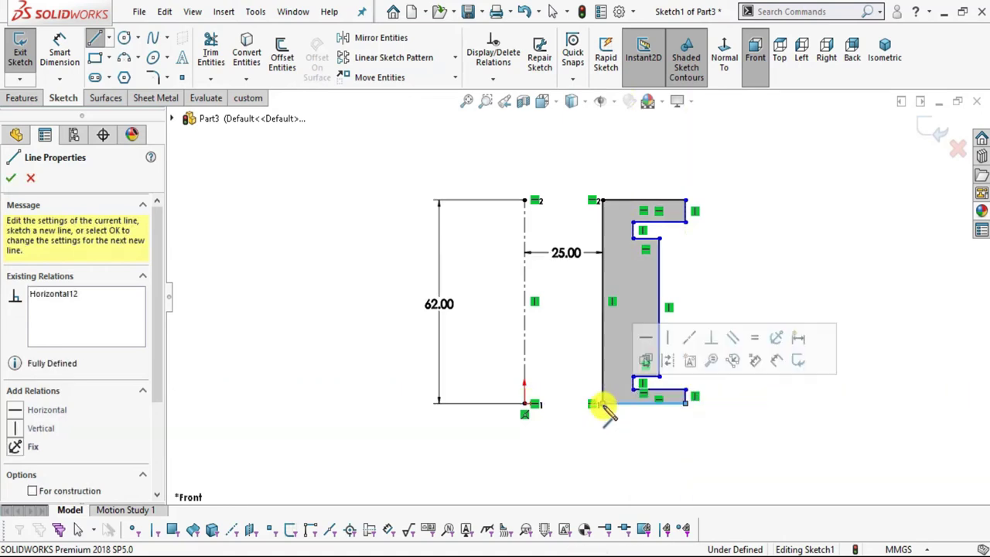
{"action": "key", "text": "Escape"}
Step: Draw a horizontal centerline about 14 mm long leftward from the midpoint of the vertical centerline
{"action": "scroll", "coordinate": [619, 325], "scroll_direction": "up", "scroll_amount": 2}
{"action": "scroll", "coordinate": [691, 268], "scroll_direction": "down", "scroll_amount": 2}
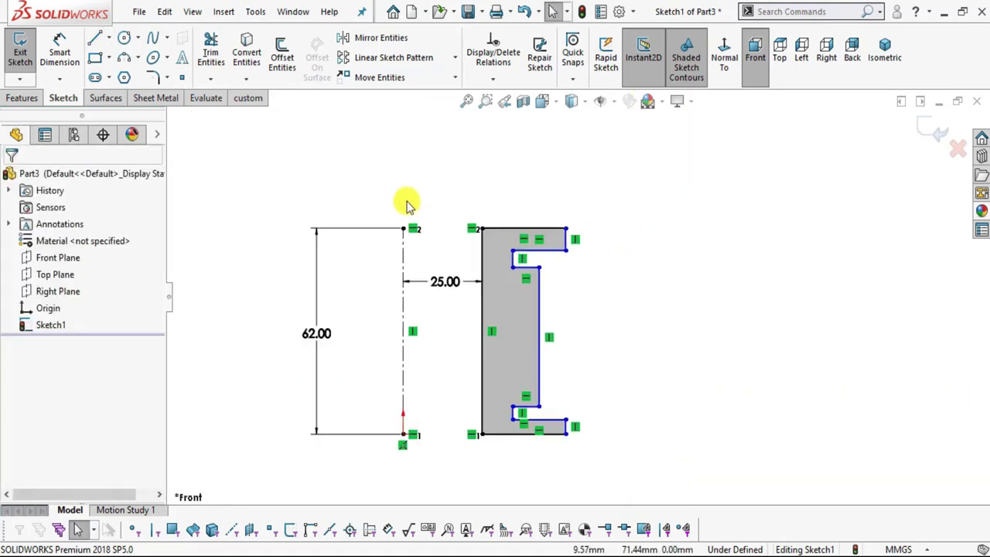
{"action": "left_click", "coordinate": [102, 42]}
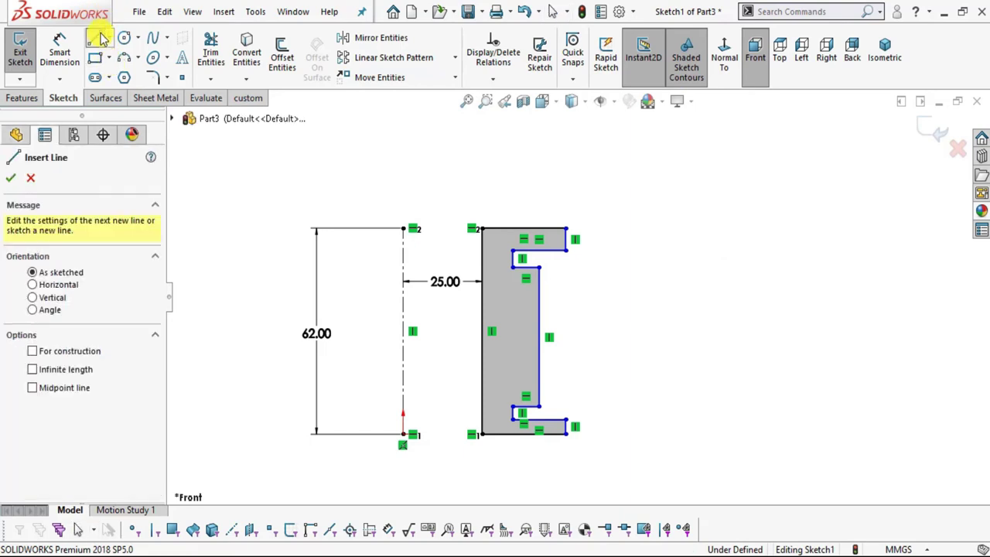
{"action": "left_click", "coordinate": [109, 38]}
{"action": "left_click", "coordinate": [135, 75]}
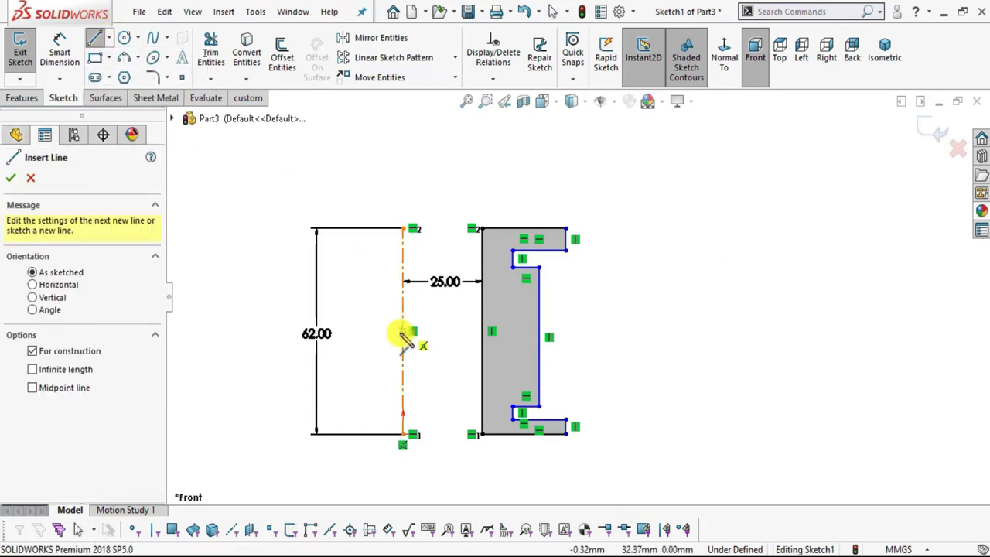
{"action": "left_click", "coordinate": [400, 332]}
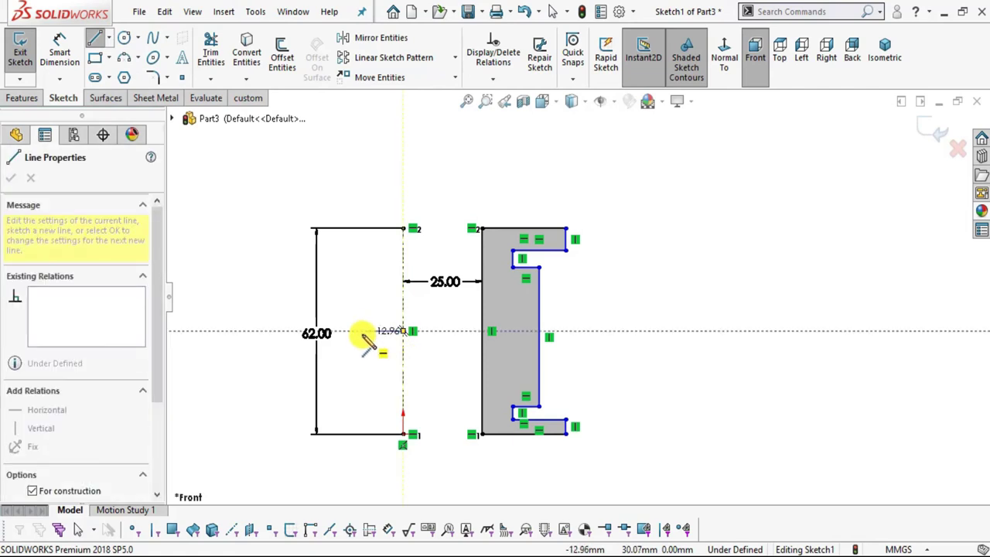
{"action": "left_click", "coordinate": [360, 333]}
{"action": "key", "text": "Escape"}
{"action": "key", "text": "Escape"}
Step: Make the inner horizontal edges of the upper and lower flanges symmetric about the short horizontal centerline
{"action": "scroll", "coordinate": [383, 329], "scroll_direction": "down", "scroll_amount": 3}
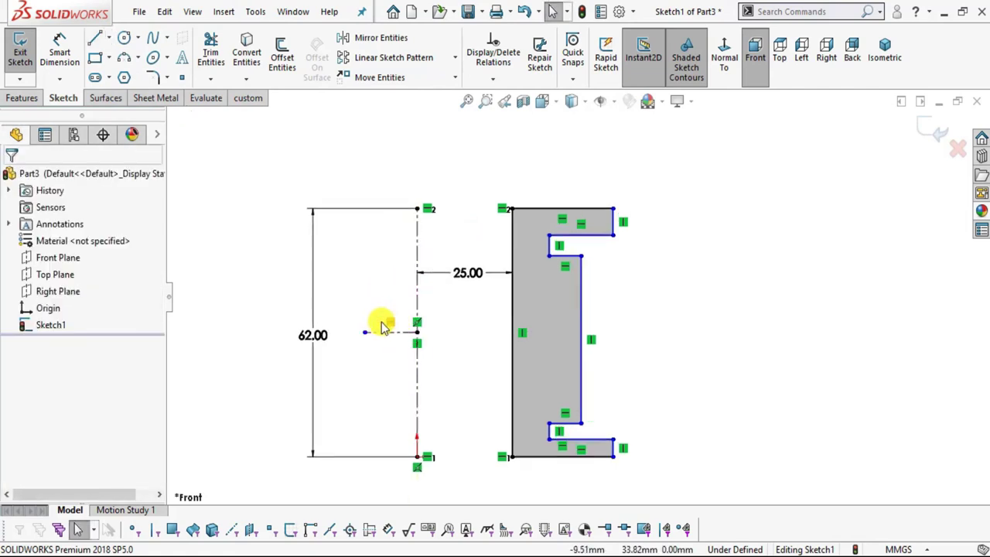
{"action": "scroll", "coordinate": [501, 371], "scroll_direction": "down", "scroll_amount": 2}
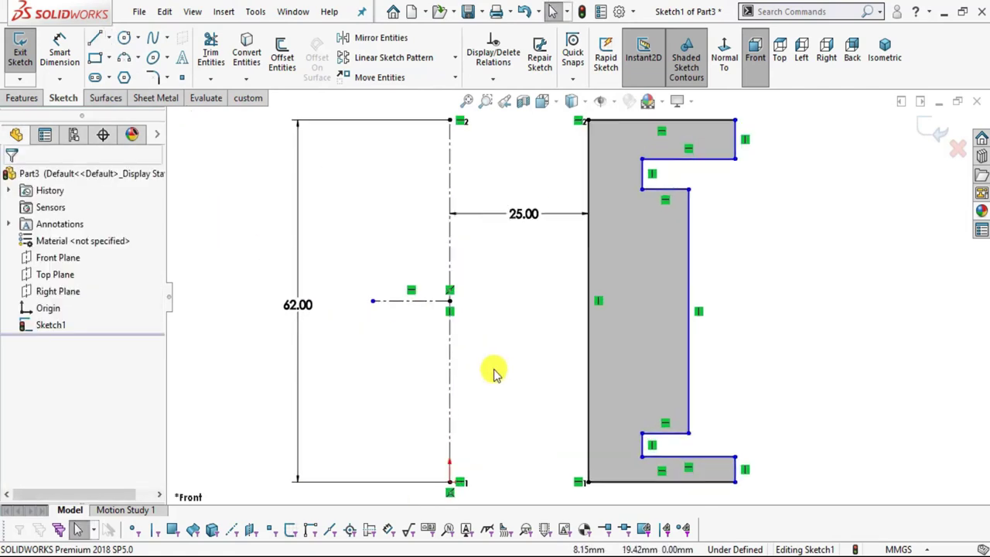
{"action": "left_click", "coordinate": [683, 156]}
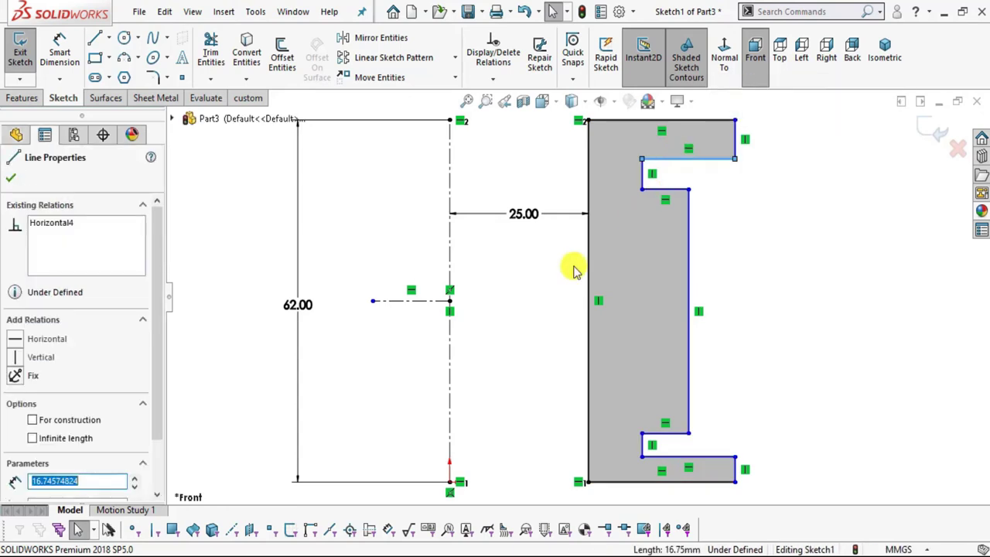
{"action": "left_click", "coordinate": [415, 302], "text": "ctrl"}
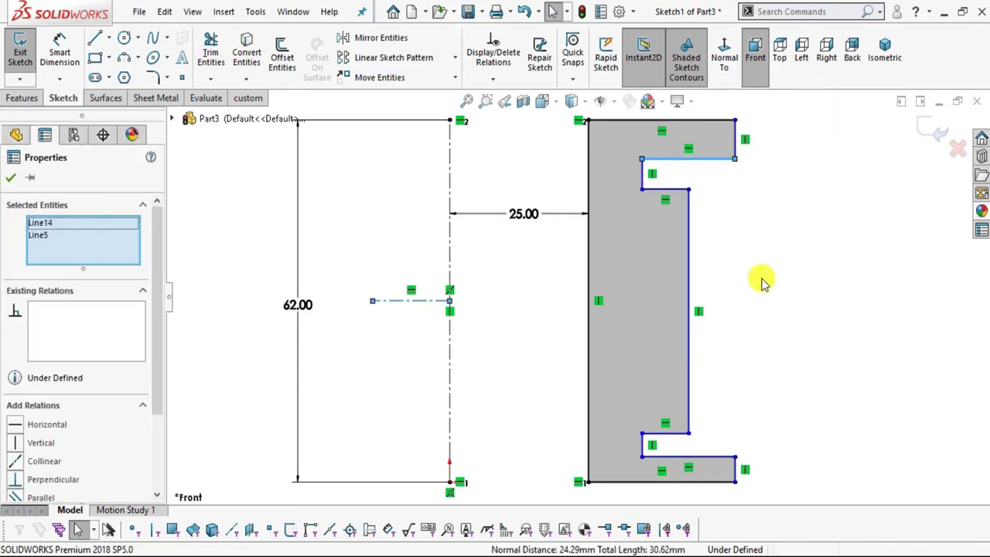
{"action": "left_click", "coordinate": [712, 459], "text": "ctrl"}
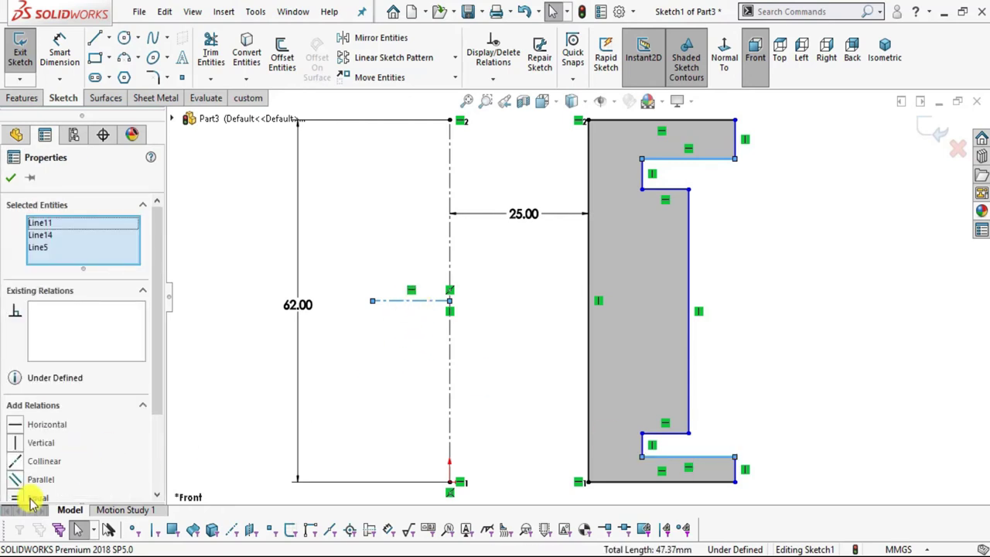
{"action": "scroll", "coordinate": [21, 471], "scroll_direction": "down", "scroll_amount": 3}
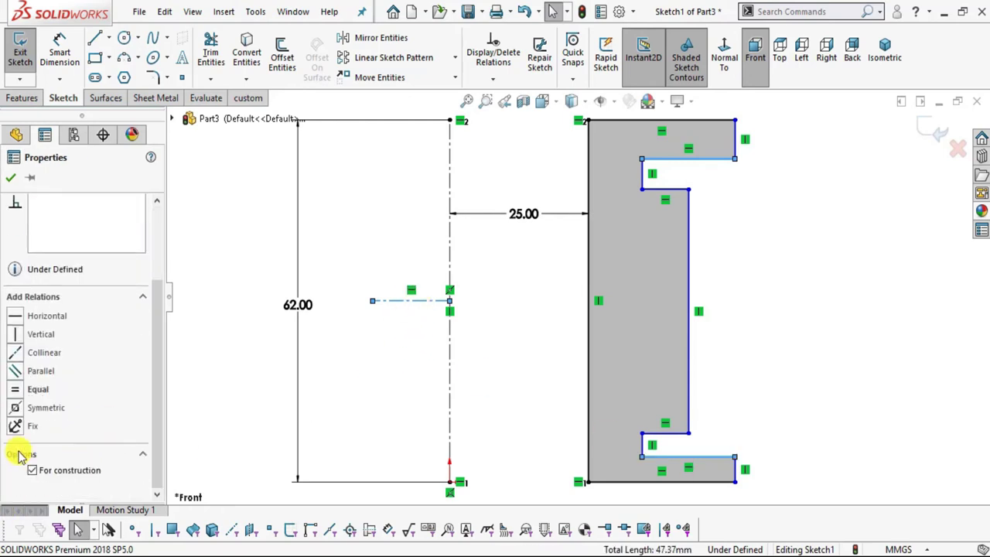
{"action": "left_click", "coordinate": [17, 408]}
{"action": "left_click", "coordinate": [739, 307]}
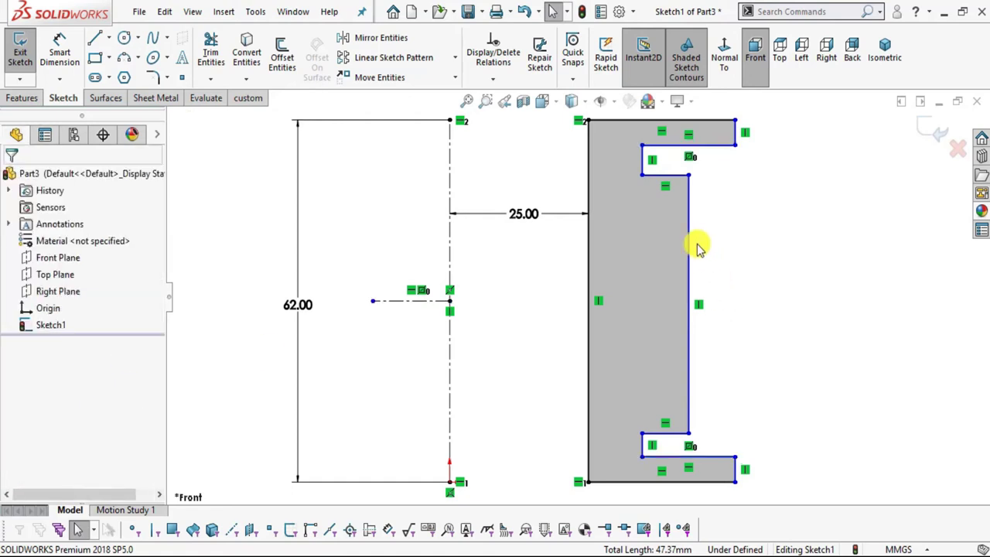
Step: Make the upper and lower notch edges that meet the outer wall symmetric about the horizontal centerline
{"action": "left_click", "coordinate": [666, 179]}
{"action": "left_click", "coordinate": [670, 188]}
{"action": "left_click", "coordinate": [677, 181]}
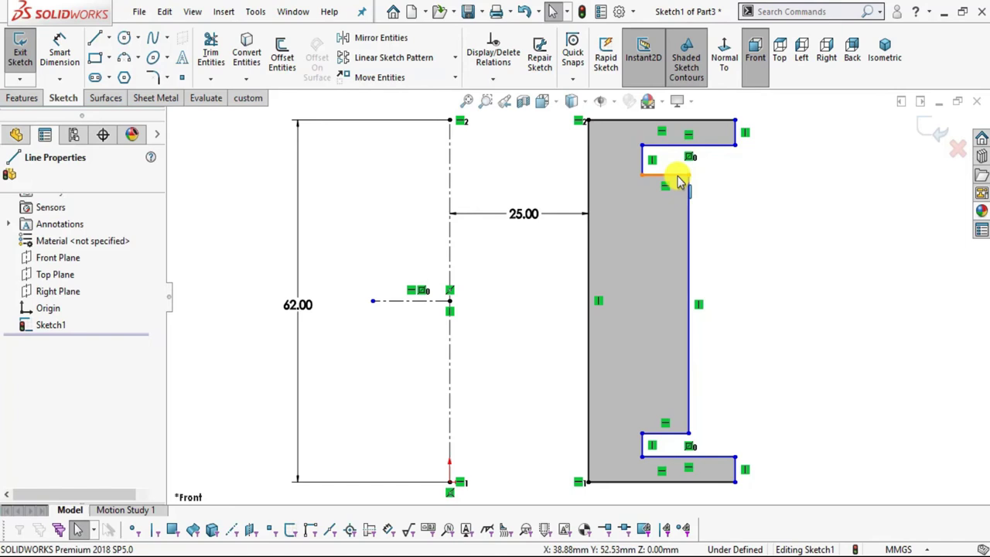
{"action": "left_click", "coordinate": [671, 434], "text": "ctrl"}
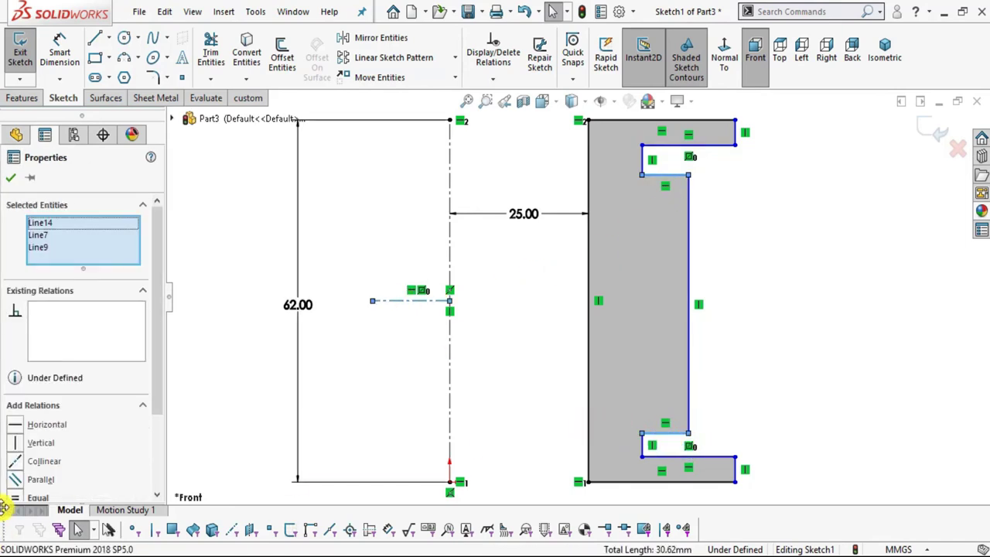
{"action": "scroll", "coordinate": [42, 456], "scroll_direction": "down", "scroll_amount": 3}
{"action": "left_click", "coordinate": [19, 409]}
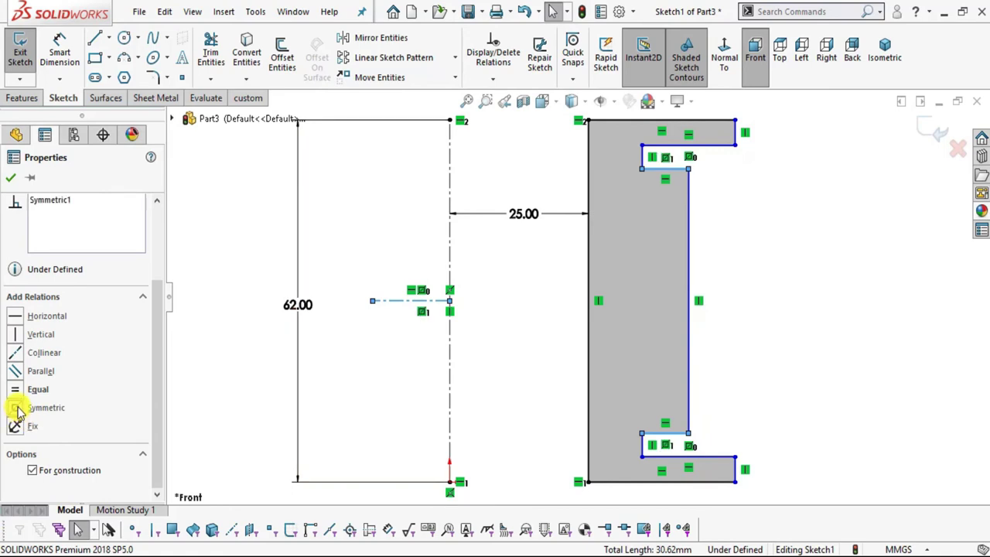
{"action": "left_click", "coordinate": [761, 213]}
{"action": "scroll", "coordinate": [750, 225], "scroll_direction": "up", "scroll_amount": 2}
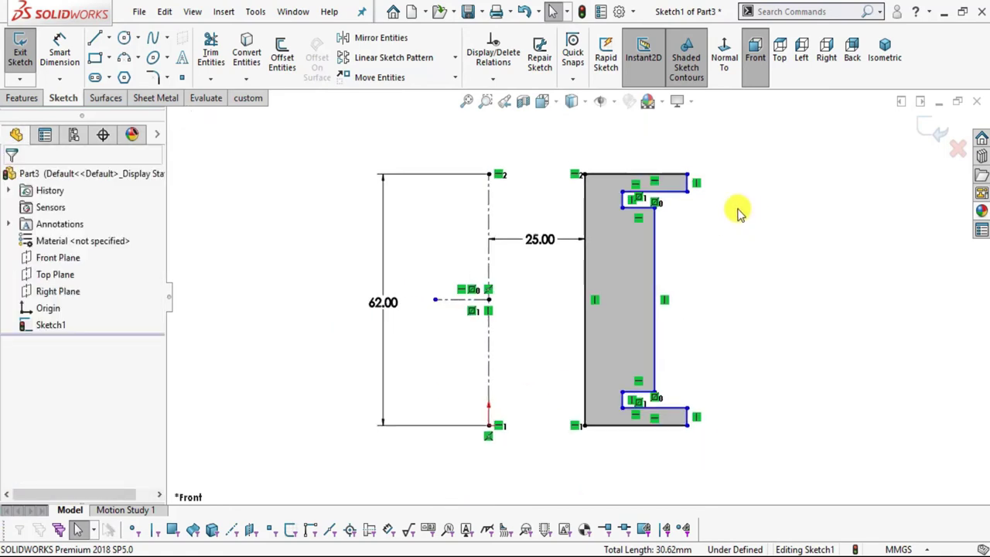
Step: Dimension the upper flange's outer edge from the vertical centerline and set the distance to 40 mm
{"action": "scroll", "coordinate": [692, 255], "scroll_direction": "down", "scroll_amount": 3}
{"action": "scroll", "coordinate": [304, 364], "scroll_direction": "up", "scroll_amount": 3}
{"action": "left_click", "coordinate": [60, 47]}
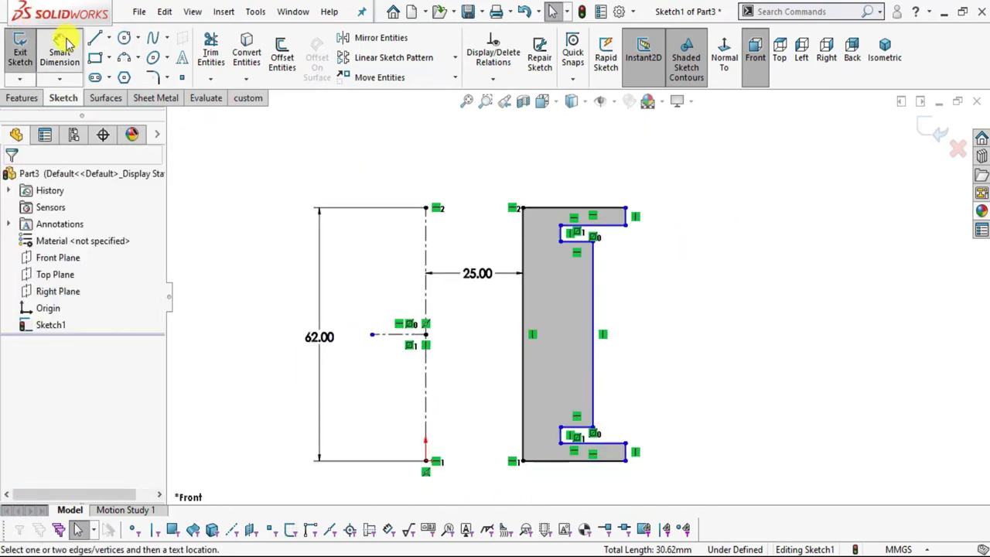
{"action": "left_click", "coordinate": [425, 309]}
{"action": "left_click", "coordinate": [627, 217]}
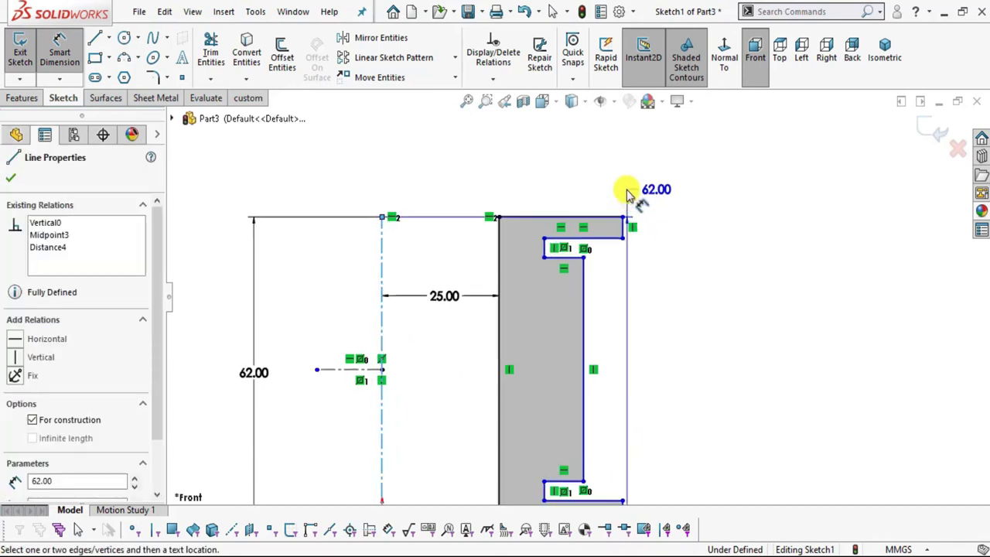
{"action": "scroll", "coordinate": [630, 194], "scroll_direction": "down", "scroll_amount": 3}
{"action": "scroll", "coordinate": [425, 202], "scroll_direction": "up", "scroll_amount": 2}
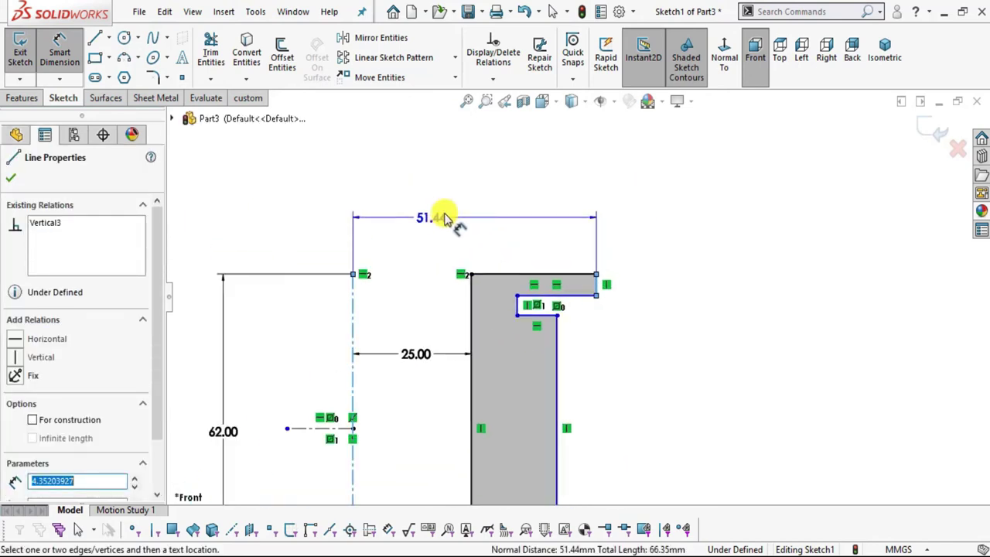
{"action": "left_click", "coordinate": [444, 214]}
{"action": "type", "text": "40"}
{"action": "key", "text": "Return"}
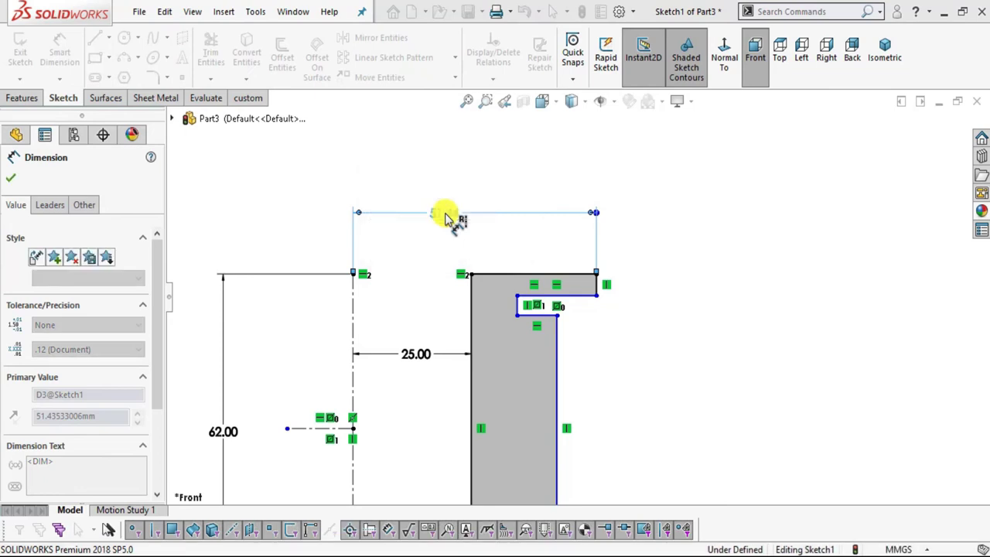
{"action": "left_click", "coordinate": [670, 318]}
{"action": "key", "text": "Escape"}
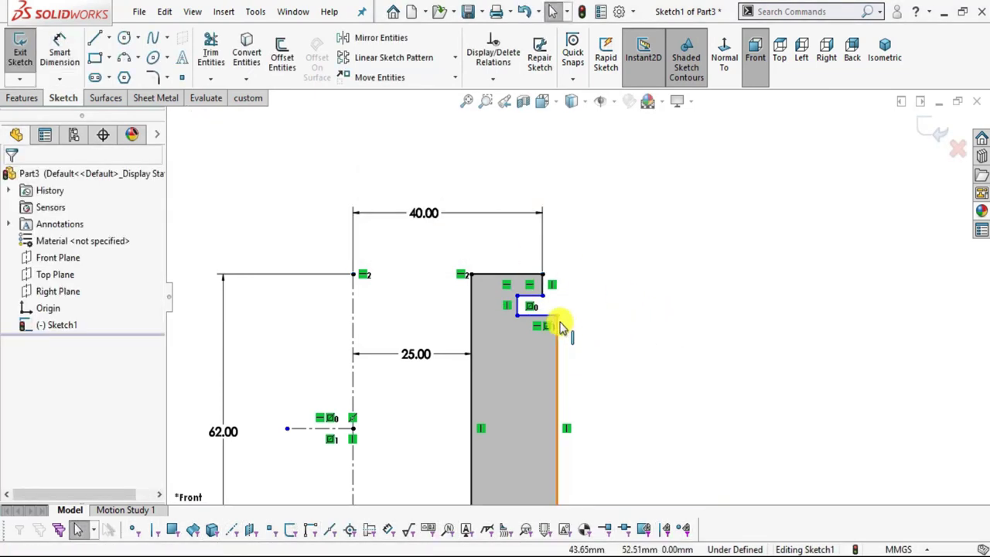
Step: Move the outer wall inward past the flange edge, to about 38 mm from the vertical centerline
{"action": "scroll", "coordinate": [554, 311], "scroll_direction": "down", "scroll_amount": 3}
{"action": "mouse_move", "coordinate": [558, 303]}
{"action": "left_mouse_down"}
{"action": "mouse_move", "coordinate": [446, 297]}
{"action": "mouse_move", "coordinate": [508, 299]}
{"action": "left_mouse_up"}
{"action": "scroll", "coordinate": [515, 303], "scroll_direction": "up", "scroll_amount": 3}
{"action": "scroll", "coordinate": [530, 375], "scroll_direction": "up", "scroll_amount": 3}
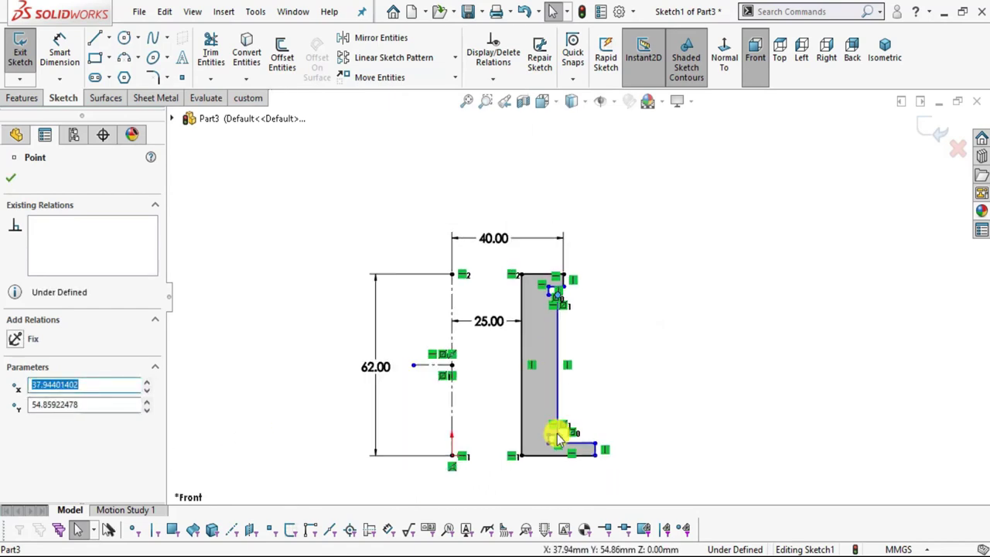
{"action": "scroll", "coordinate": [576, 259], "scroll_direction": "down", "scroll_amount": 3}
{"action": "left_click", "coordinate": [576, 259]}
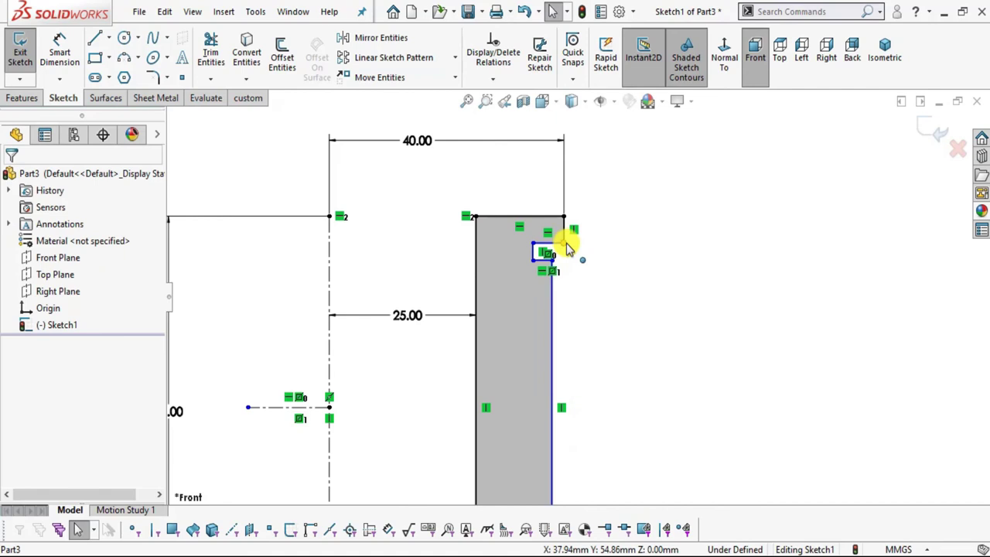
Step: Align the lower flange's outer corner with the upper flange's outer corner using a Vertical relation
{"action": "left_click", "coordinate": [567, 245]}
{"action": "scroll", "coordinate": [569, 249], "scroll_direction": "up", "scroll_amount": 2}
{"action": "scroll", "coordinate": [611, 456], "scroll_direction": "down", "scroll_amount": 1}
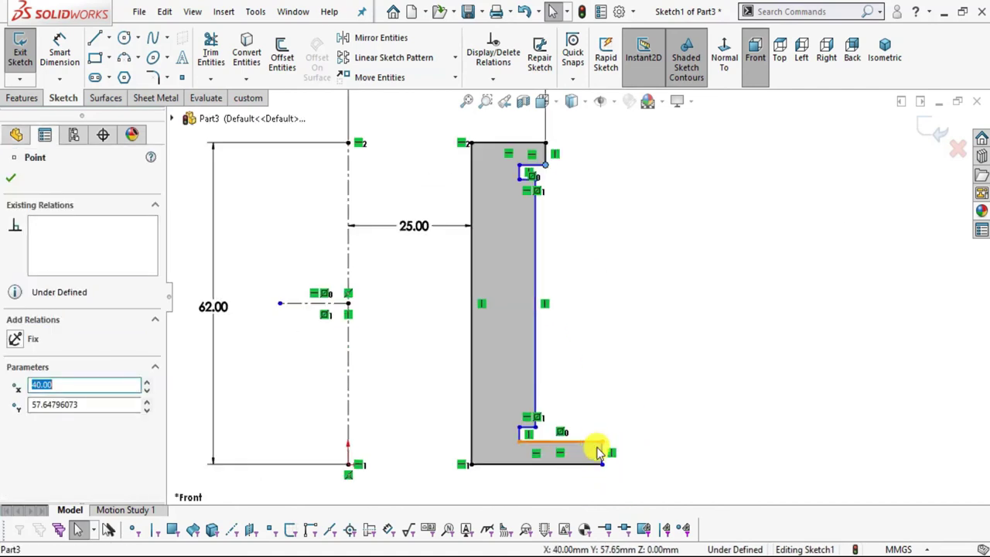
{"action": "left_click", "coordinate": [601, 443], "text": "ctrl"}
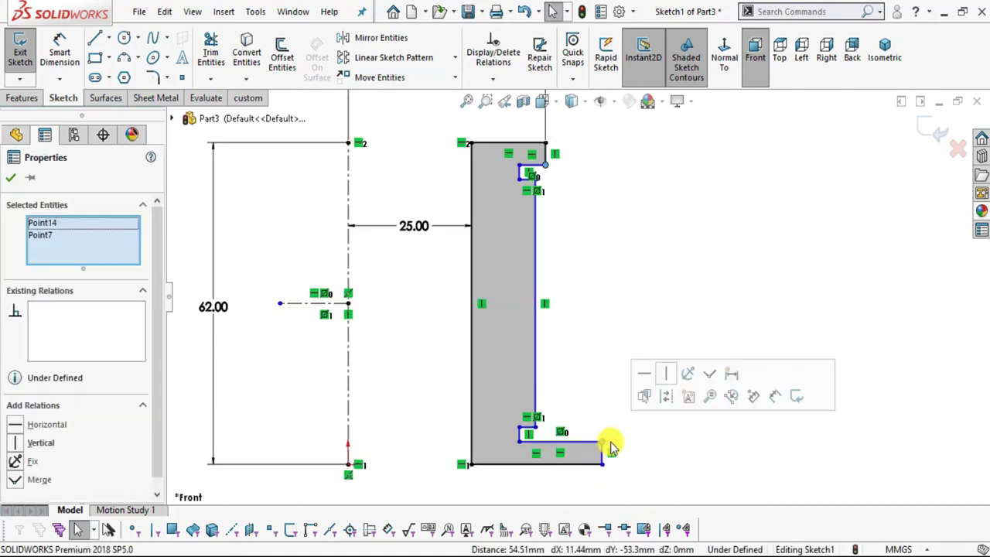
{"action": "left_click", "coordinate": [666, 376]}
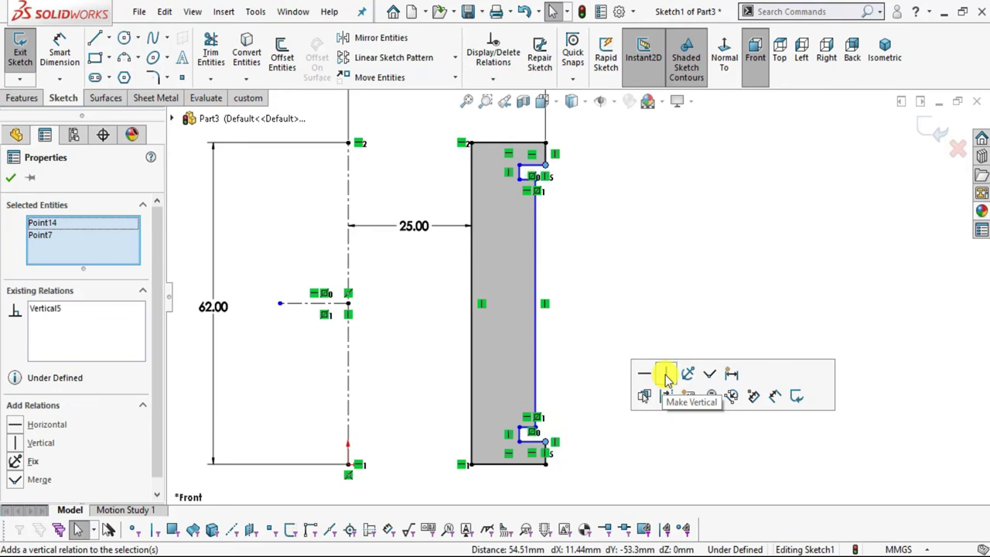
{"action": "left_click", "coordinate": [592, 285]}
Step: Add a Vertical relation between the inner corners of the upper and lower notches
{"action": "scroll", "coordinate": [539, 219], "scroll_direction": "down", "scroll_amount": 2}
{"action": "scroll", "coordinate": [539, 219], "scroll_direction": "down", "scroll_amount": 1}
{"action": "left_click", "coordinate": [504, 155]}
{"action": "scroll", "coordinate": [607, 314], "scroll_direction": "up", "scroll_amount": 2}
{"action": "scroll", "coordinate": [541, 456], "scroll_direction": "up", "scroll_amount": 2}
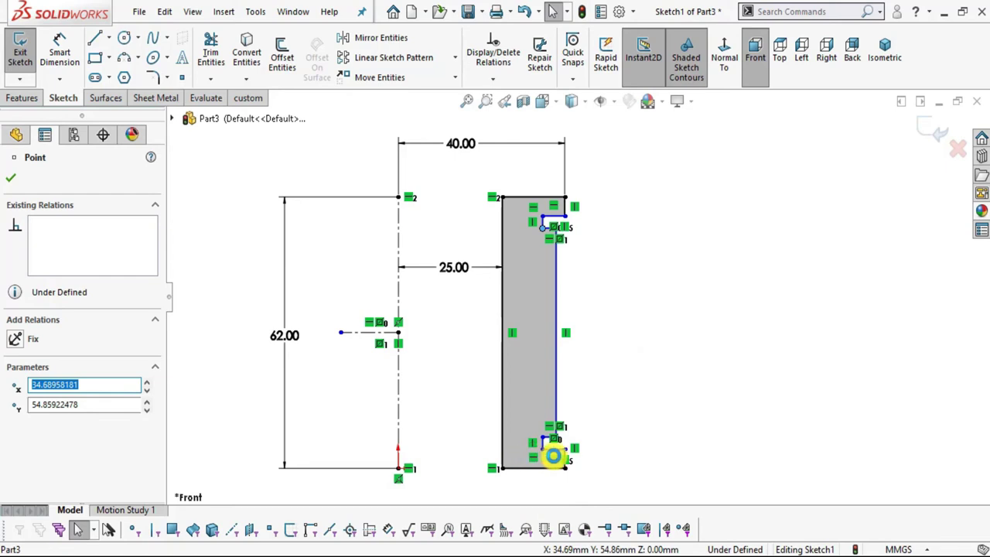
{"action": "scroll", "coordinate": [553, 454], "scroll_direction": "down", "scroll_amount": 2}
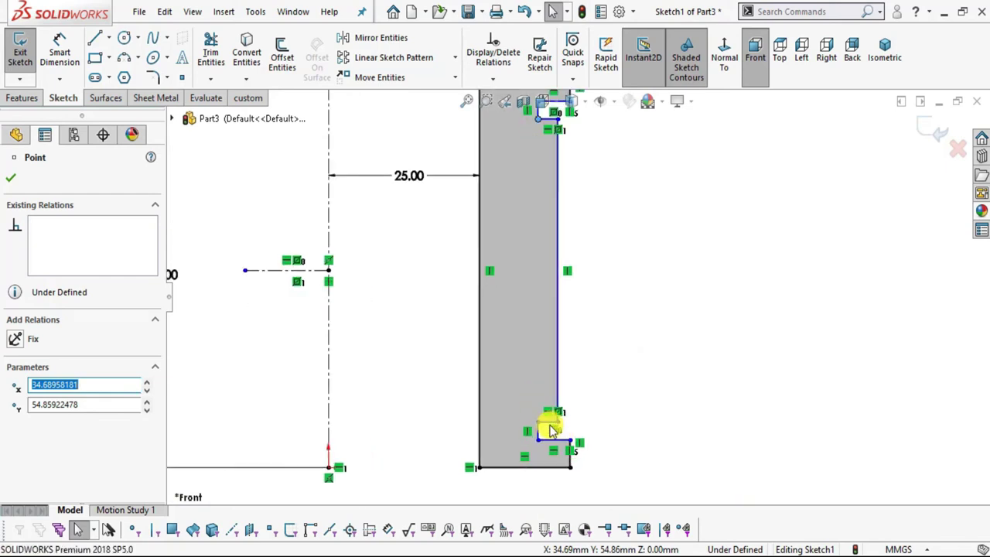
{"action": "left_click", "coordinate": [537, 424], "text": "ctrl"}
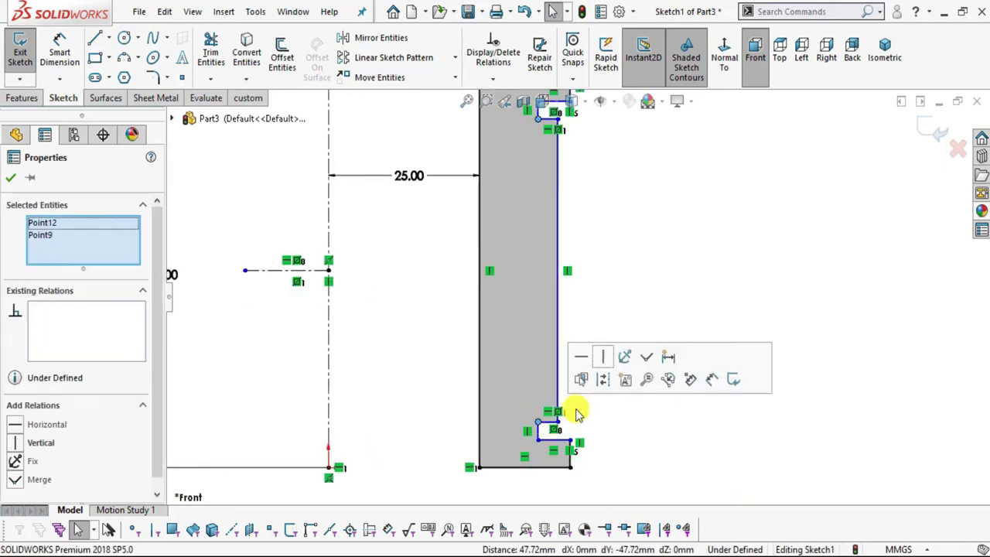
{"action": "left_click", "coordinate": [609, 356]}
{"action": "scroll", "coordinate": [570, 364], "scroll_direction": "up", "scroll_amount": 2}
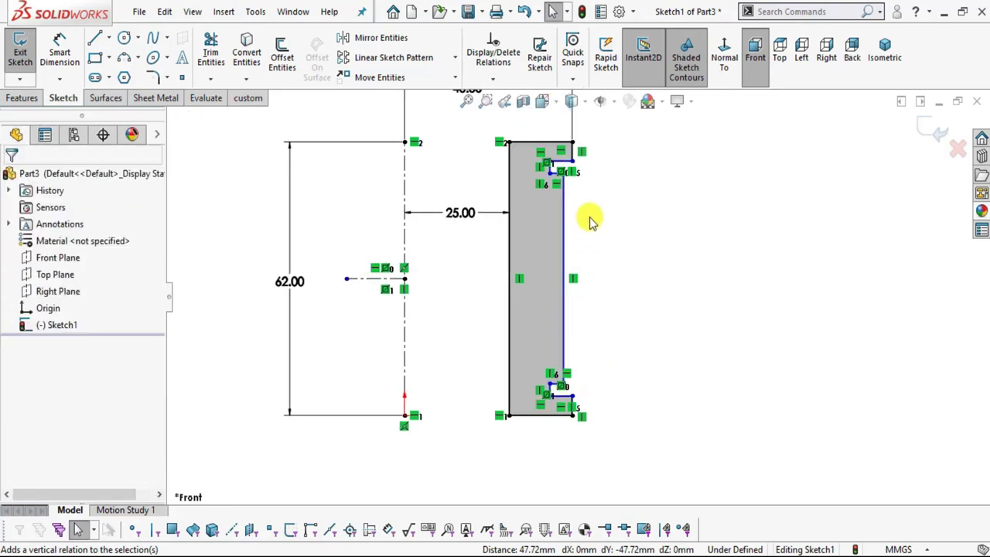
{"action": "scroll", "coordinate": [590, 224], "scroll_direction": "down", "scroll_amount": 3}
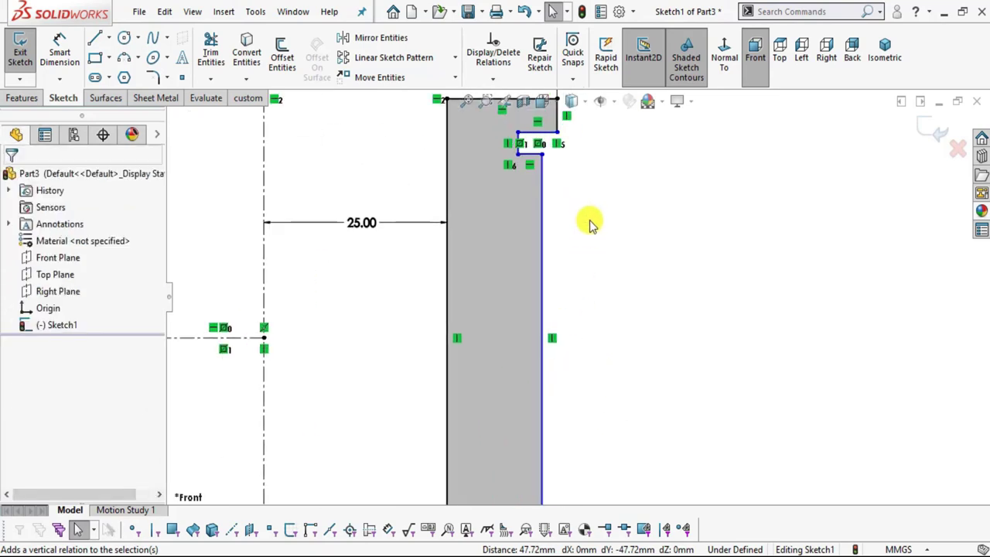
Step: Start Smart Dimension, switch to the bush drawing in Foxit Reader and mark the 61 mm notch diameter on the Half Bush view
{"action": "left_click", "coordinate": [58, 45]}
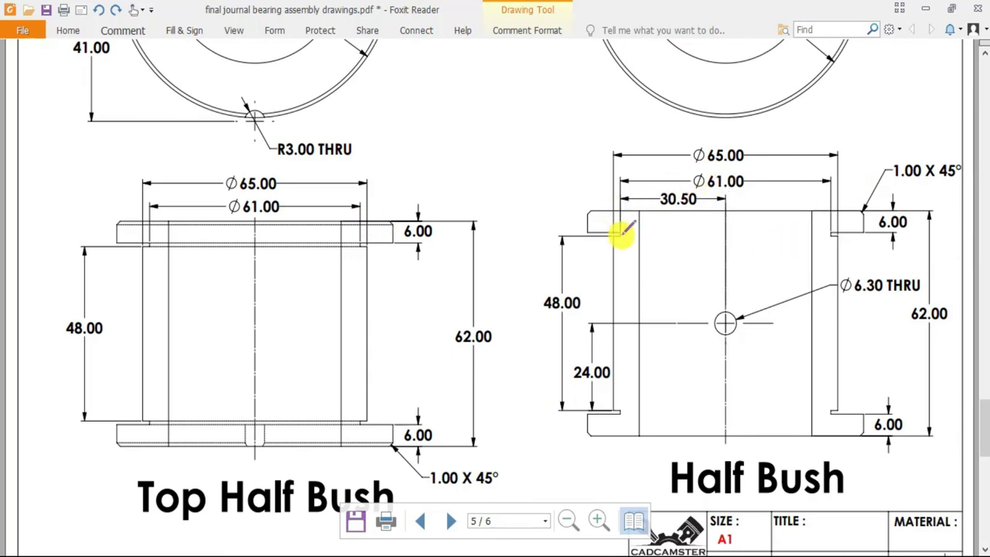
{"action": "left_click_drag", "start_coordinate": [623, 232], "coordinate": [658, 233]}
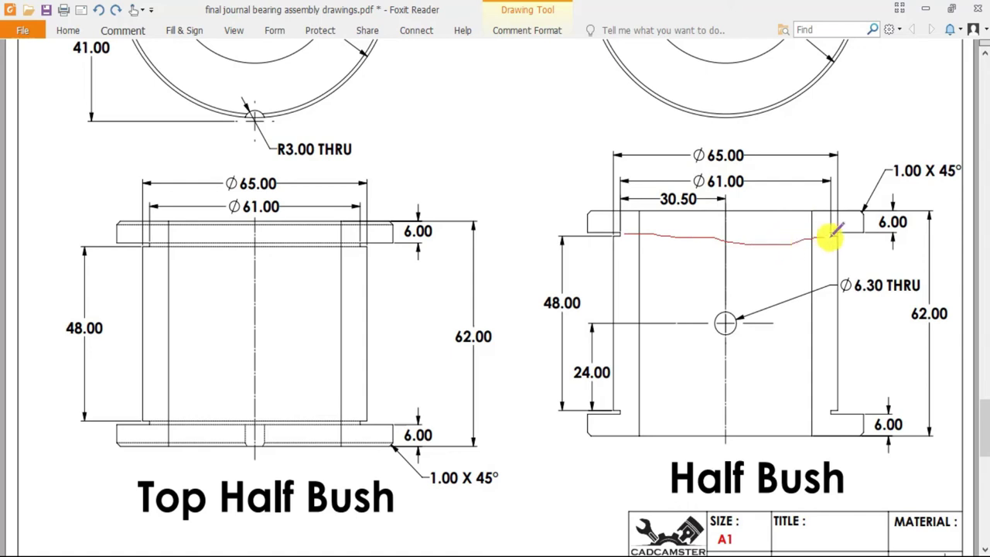
{"action": "scroll", "coordinate": [826, 235], "scroll_direction": "up", "scroll_amount": 1, "text": "ctrl"}
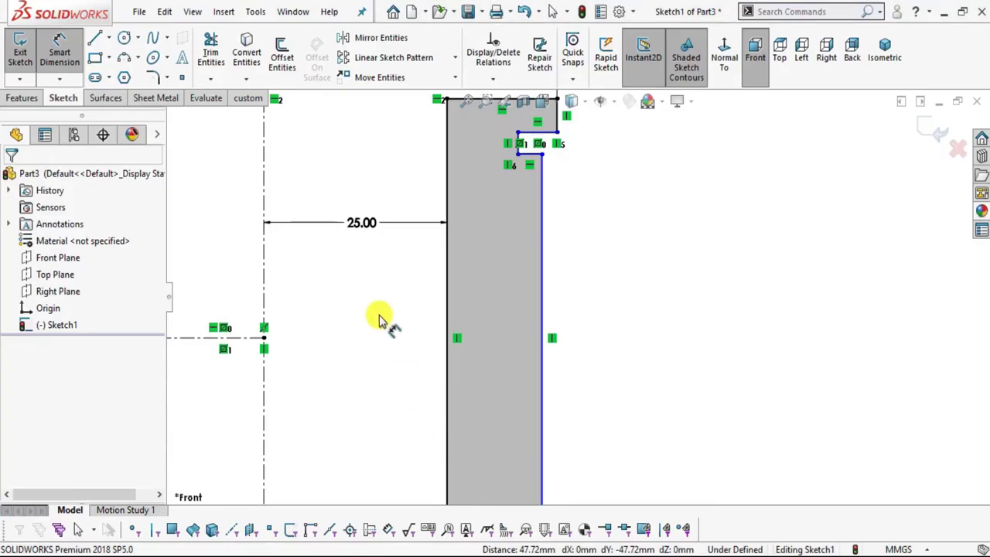
Step: Back in SOLIDWORKS, dimension the upper notch's inner vertical edge from the vertical centerline and set the distance to 30.5 mm
{"action": "scroll", "coordinate": [380, 316], "scroll_direction": "down", "scroll_amount": 2}
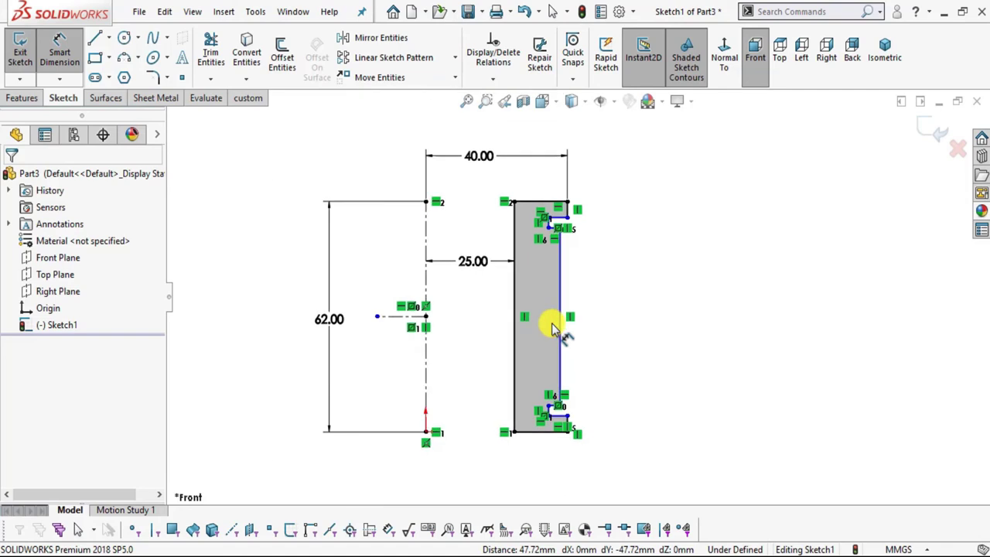
{"action": "left_click", "coordinate": [426, 280]}
{"action": "scroll", "coordinate": [619, 249], "scroll_direction": "up", "scroll_amount": 5}
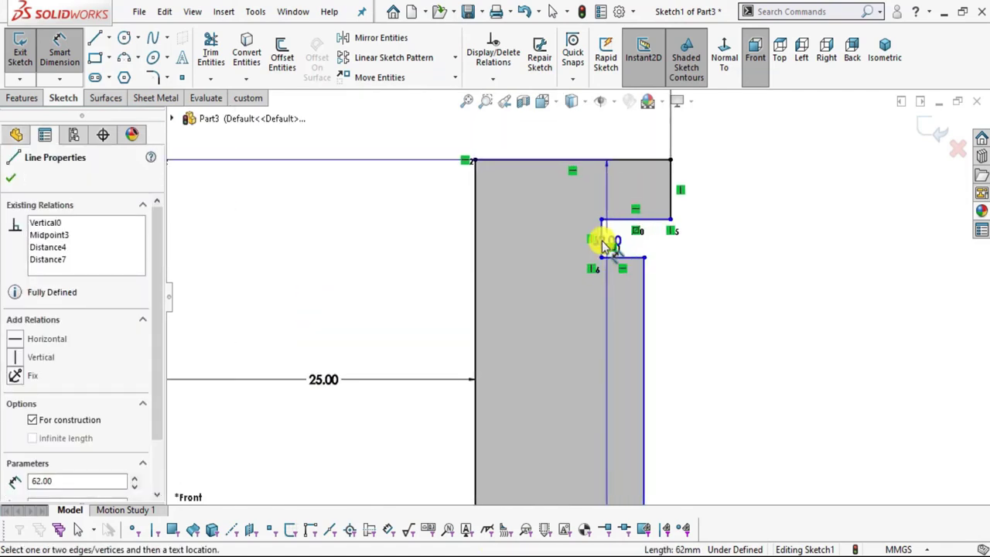
{"action": "left_click", "coordinate": [602, 246]}
{"action": "scroll", "coordinate": [376, 287], "scroll_direction": "down", "scroll_amount": 2}
{"action": "left_click", "coordinate": [377, 288]}
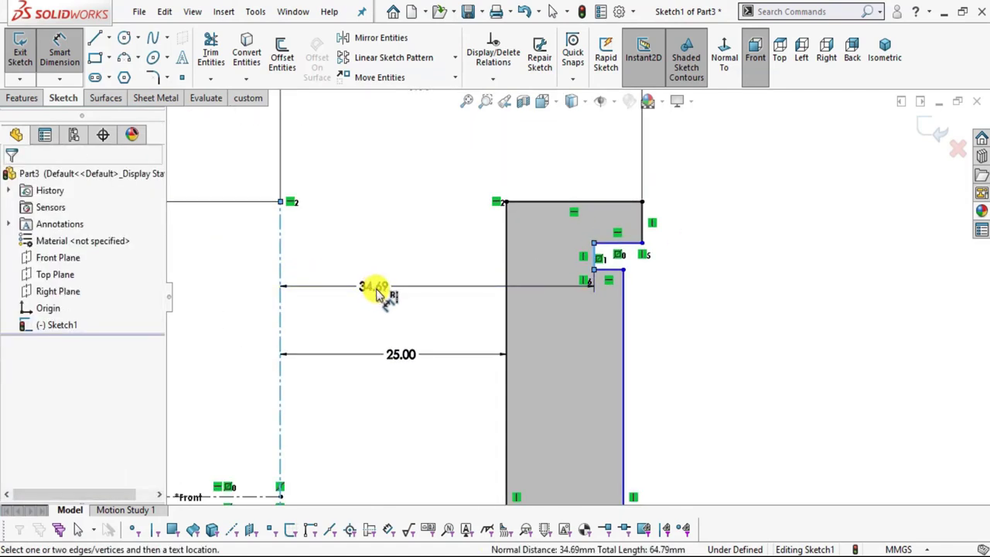
{"action": "type", "text": "30.5"}
{"action": "key", "text": "Return"}
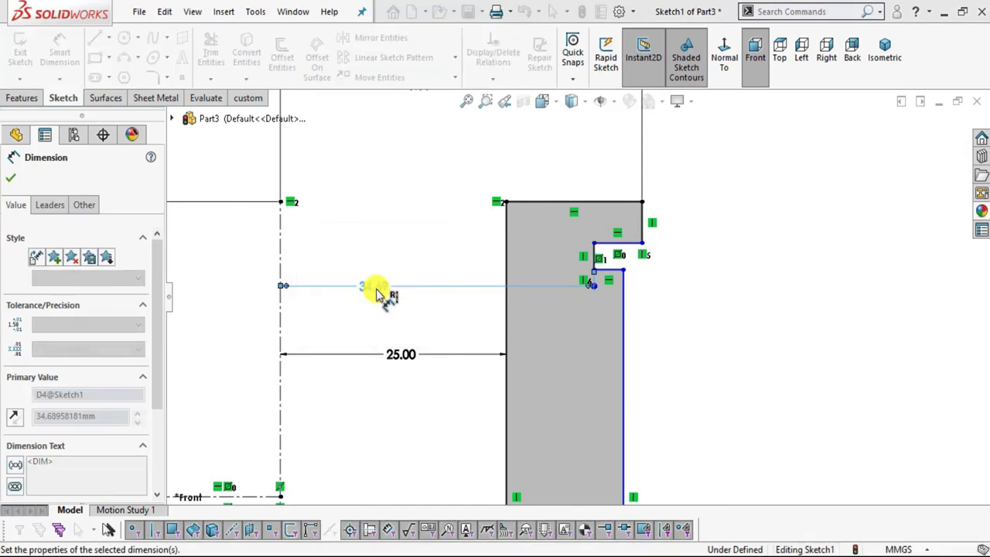
{"action": "left_click", "coordinate": [755, 387]}
{"action": "scroll", "coordinate": [585, 310], "scroll_direction": "down", "scroll_amount": 2}
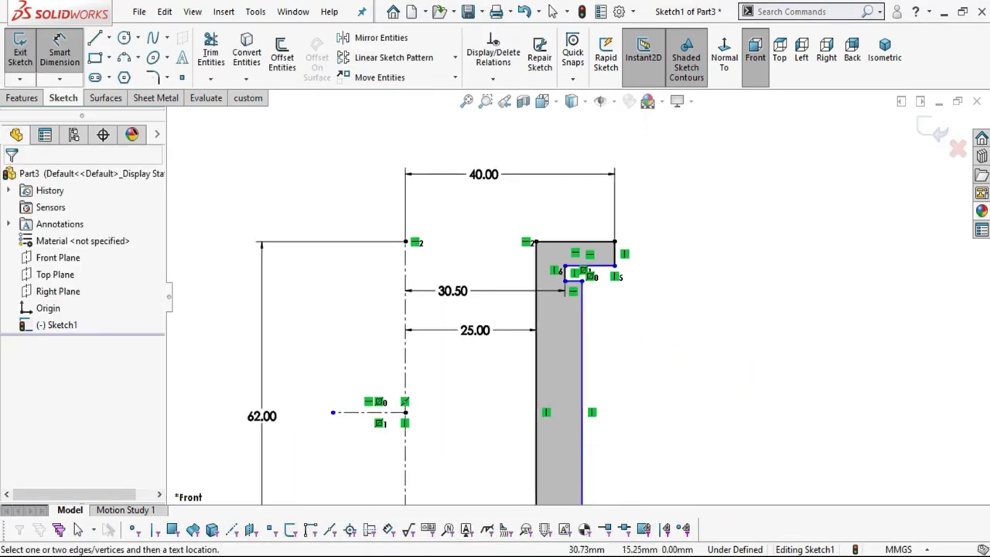
Step: After marking the 65 mm diameter on the Foxit Reader drawing, dimension the profile's long outer edge in SOLIDWORKS 32.5 mm from the vertical centerline
{"action": "key", "text": "alt+Tab"}
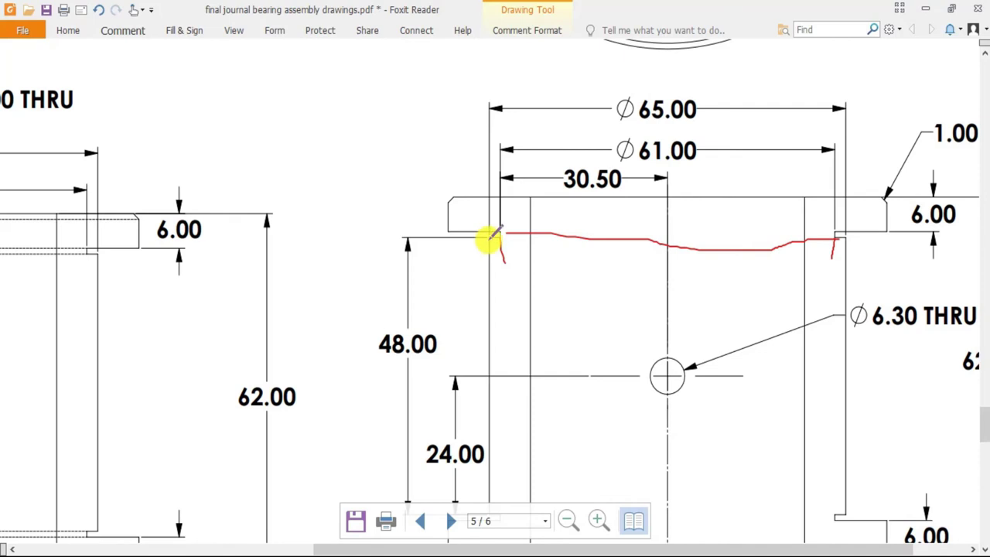
{"action": "left_click_drag", "start_coordinate": [490, 235], "coordinate": [490, 303]}
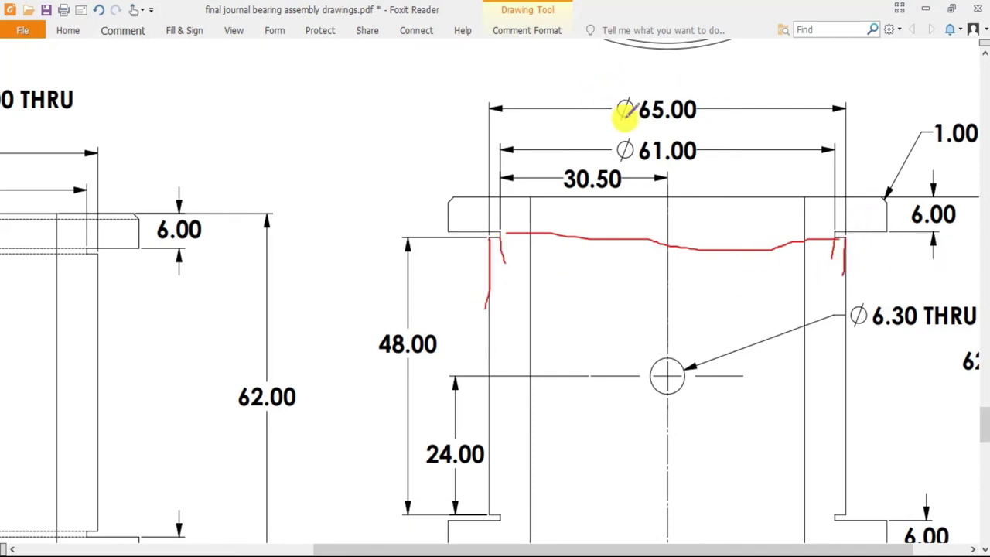
{"action": "key", "text": "alt+Tab"}
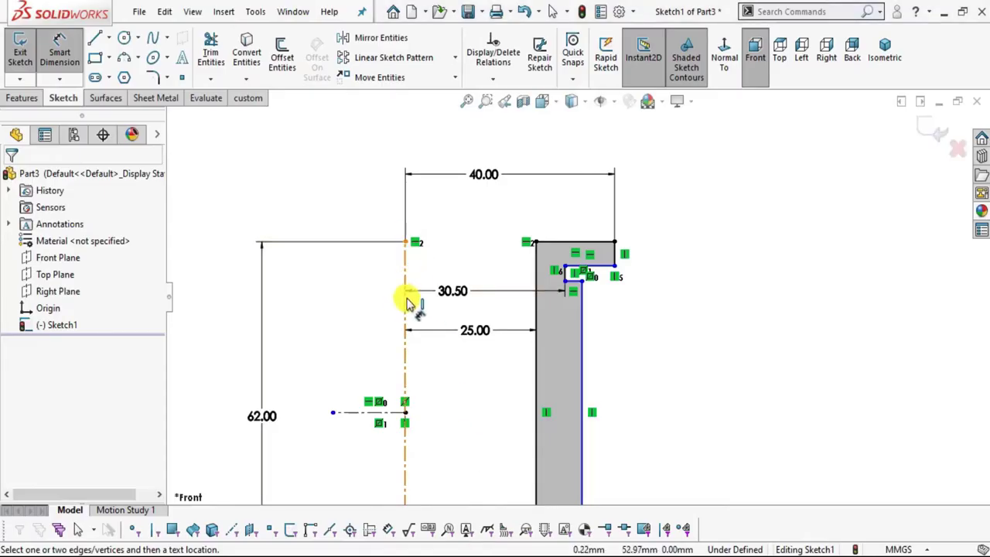
{"action": "left_click", "coordinate": [407, 310]}
{"action": "left_click", "coordinate": [581, 303]}
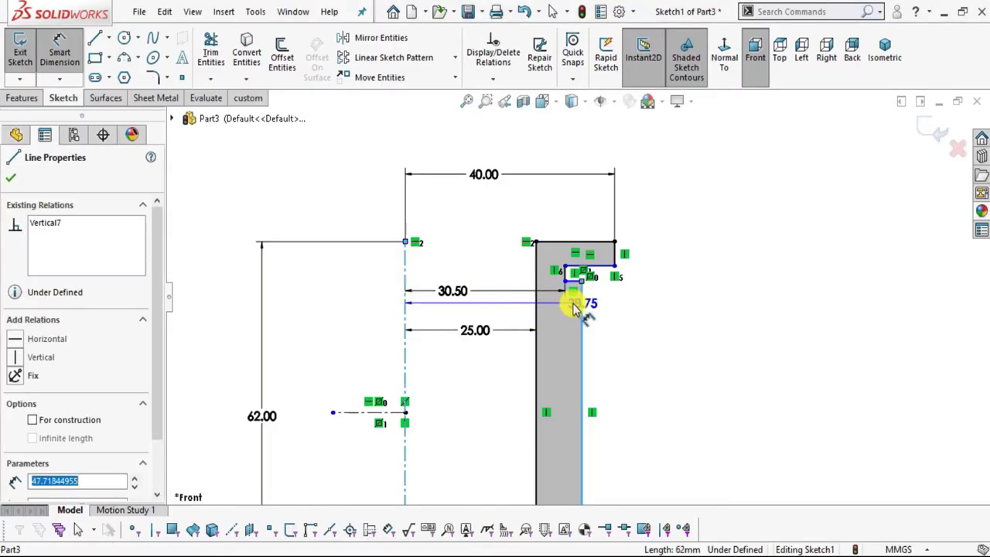
{"action": "left_click", "coordinate": [474, 220]}
{"action": "type", "text": "40"}
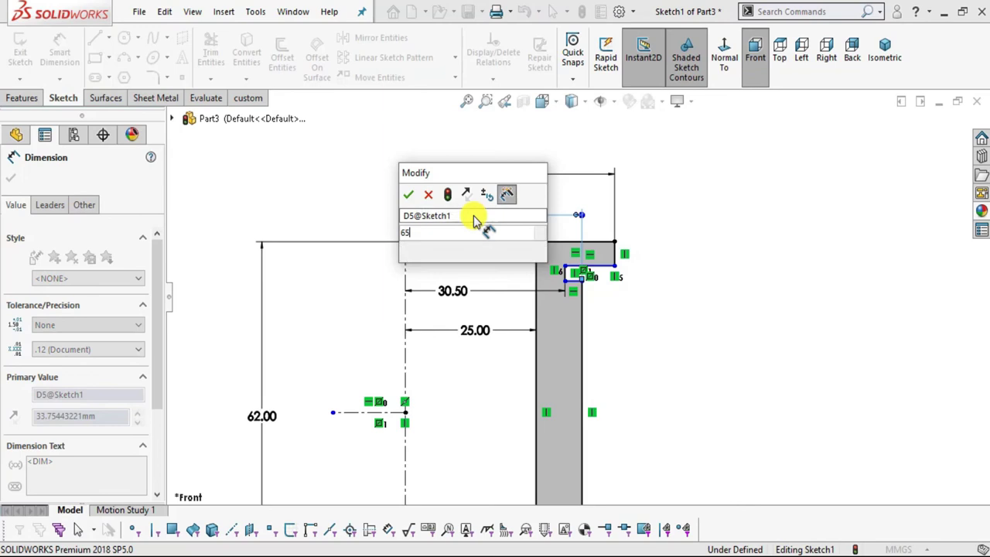
{"action": "key", "text": "Return"}
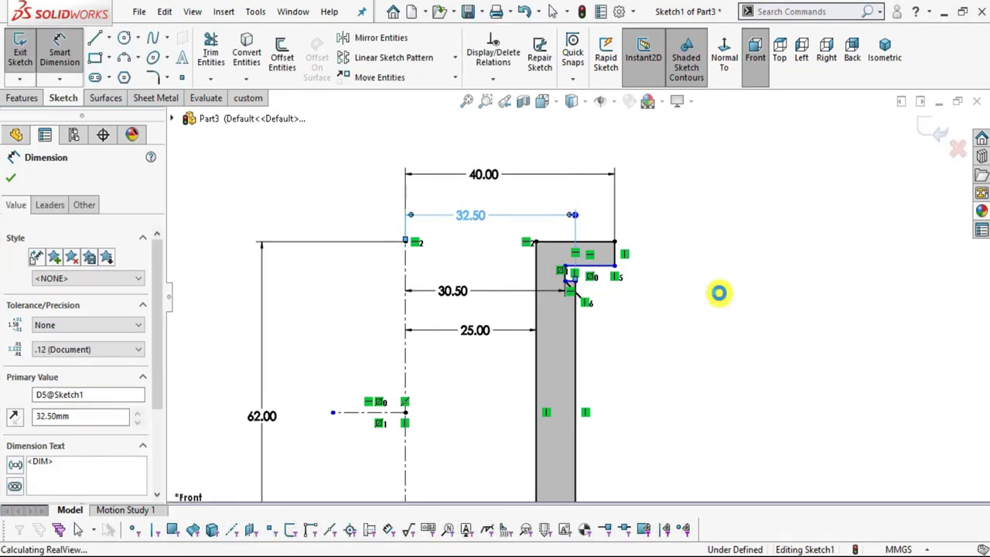
Step: Switch to the drawing in Foxit Reader and mark the Half Bush's outer edge and both ends of its 48 mm length
{"action": "key", "text": "alt+Tab"}
{"action": "scroll", "coordinate": [528, 290], "scroll_direction": "down", "scroll_amount": 3}
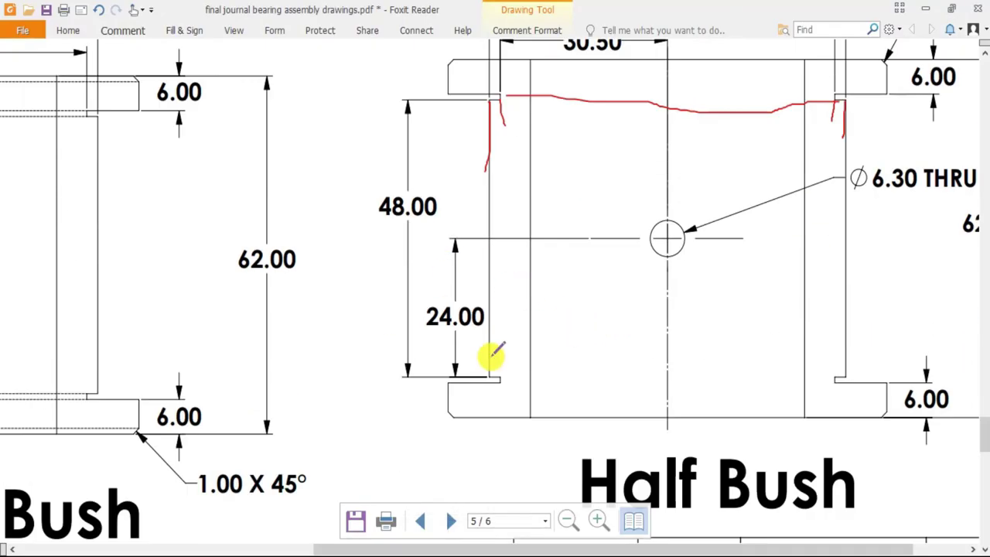
{"action": "left_click_drag", "start_coordinate": [492, 226], "coordinate": [491, 205]}
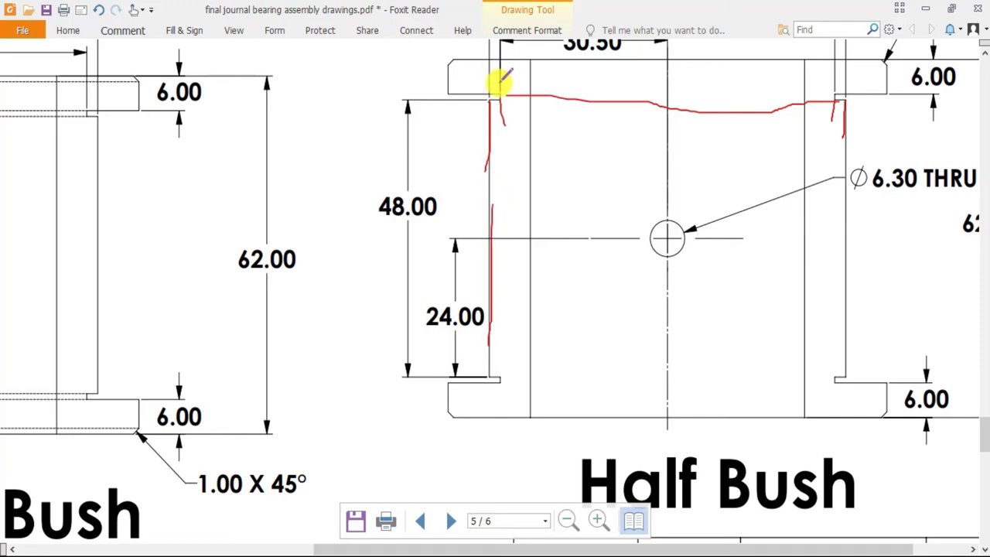
{"action": "left_click_drag", "start_coordinate": [489, 99], "coordinate": [462, 98]}
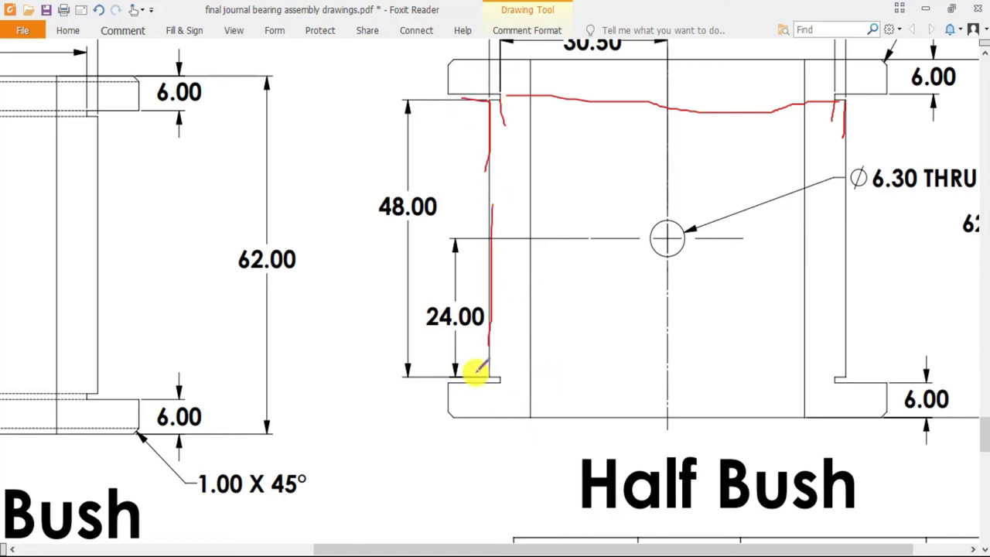
{"action": "left_click_drag", "start_coordinate": [489, 376], "coordinate": [443, 372]}
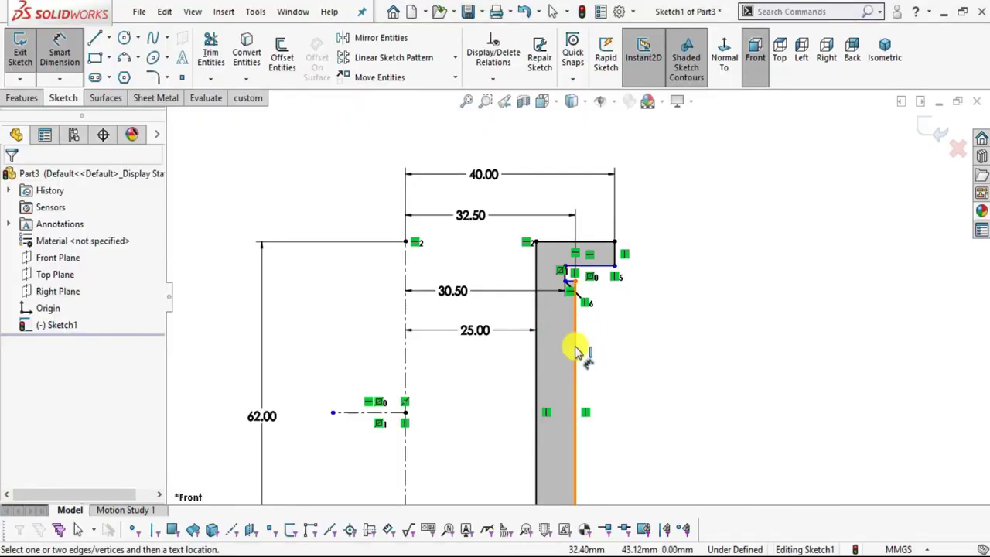
Step: Back in SOLIDWORKS, dimension the length of the long outer vertical edge between the notches and set it to 48 mm
{"action": "left_click", "coordinate": [572, 347]}
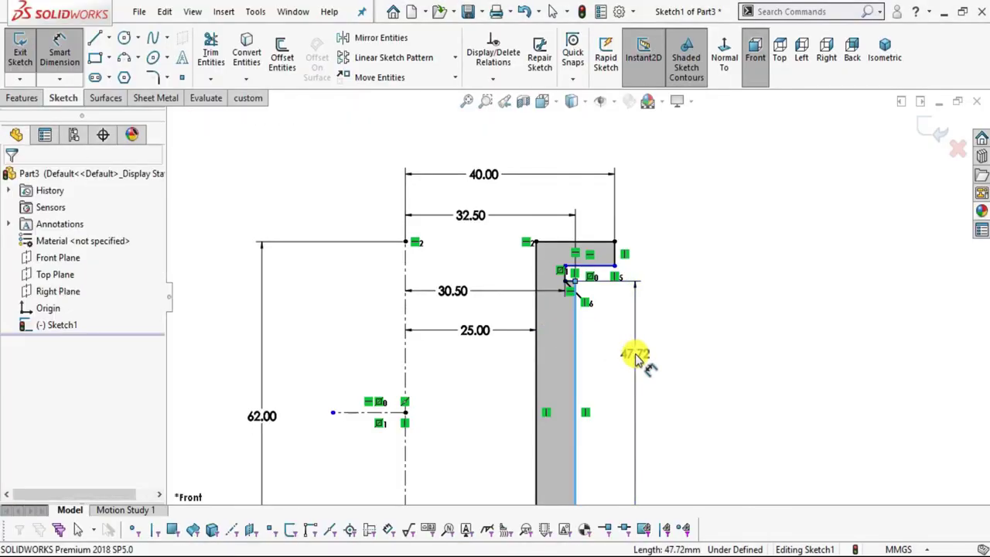
{"action": "left_click", "coordinate": [636, 357]}
{"action": "type", "text": "48"}
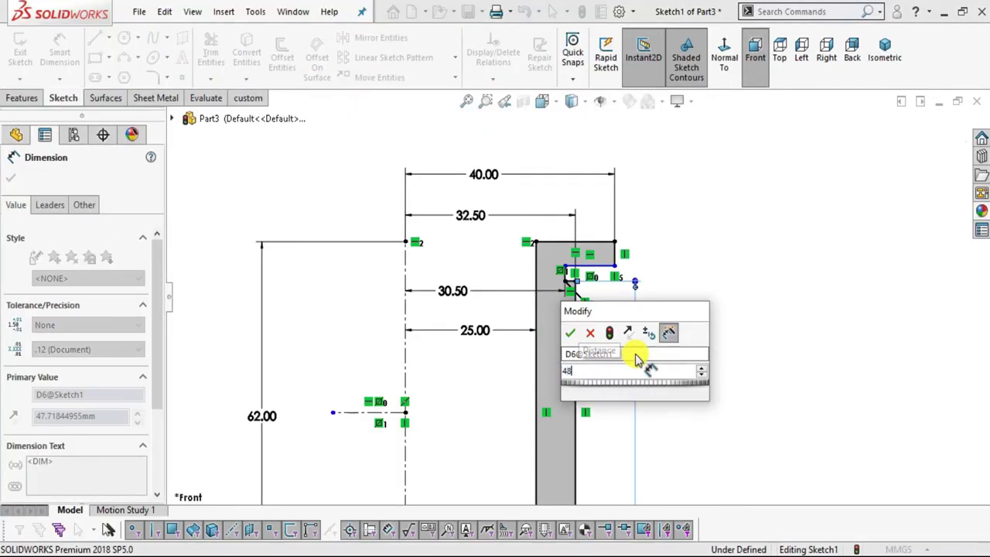
{"action": "key", "text": "Return"}
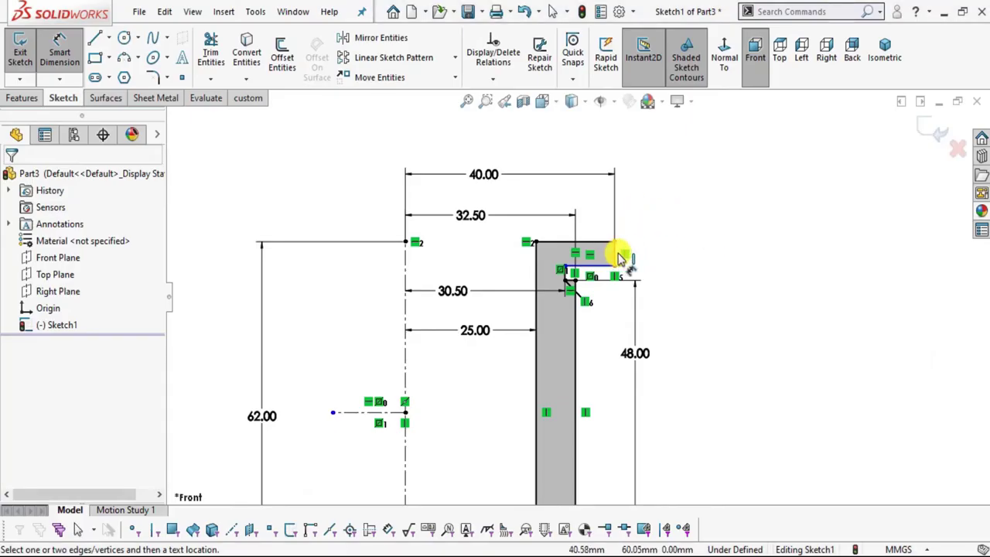
Step: Dimension the upper flange's outer vertical edge, set its thickness to 6 mm, and end Smart Dimension
{"action": "left_click", "coordinate": [623, 257]}
{"action": "left_click", "coordinate": [665, 255]}
{"action": "type", "text": "6"}
{"action": "key", "text": "Return"}
{"action": "left_click", "coordinate": [747, 354]}
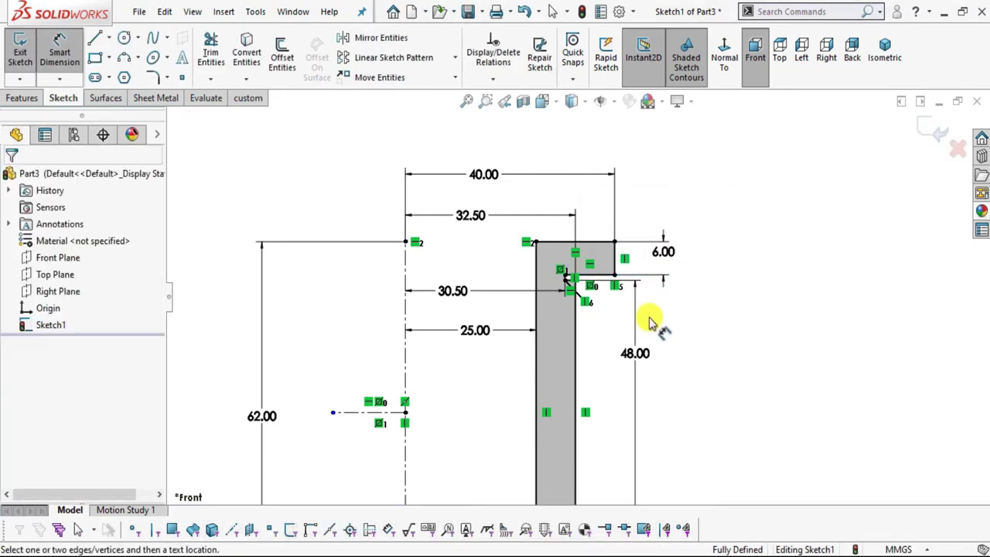
{"action": "scroll", "coordinate": [634, 372], "scroll_direction": "up", "scroll_amount": 5}
{"action": "scroll", "coordinate": [587, 376], "scroll_direction": "down", "scroll_amount": 8}
{"action": "key", "text": "Escape"}
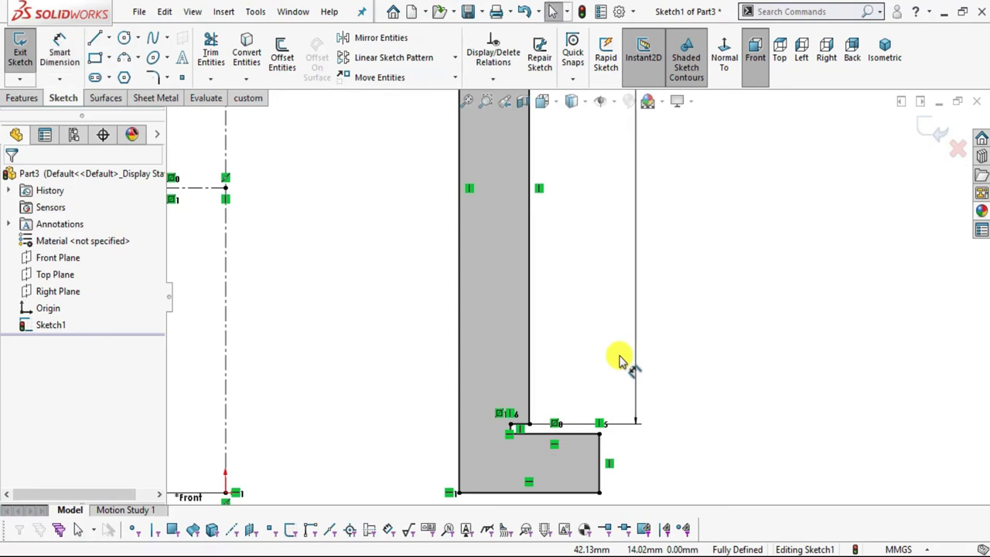
{"action": "scroll", "coordinate": [623, 255], "scroll_direction": "up", "scroll_amount": 4}
{"action": "scroll", "coordinate": [599, 151], "scroll_direction": "down", "scroll_amount": 4}
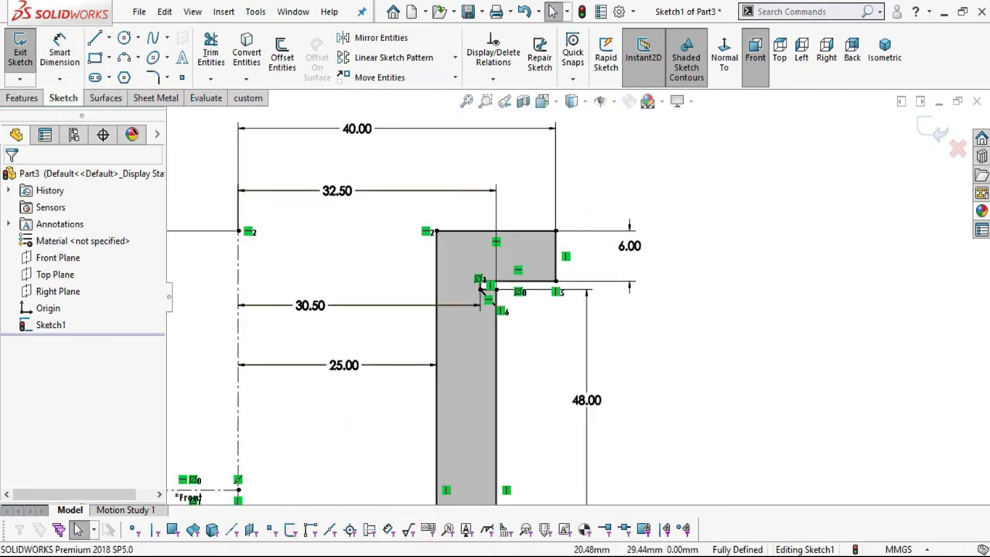
Step: Switch to the drawing in Foxit Reader and mark the 1.00 x 45° chamfer callout on the Half Bush view
{"action": "key", "text": "alt+Tab"}
{"action": "scroll", "coordinate": [688, 402], "scroll_direction": "down", "scroll_amount": 2, "text": "ctrl"}
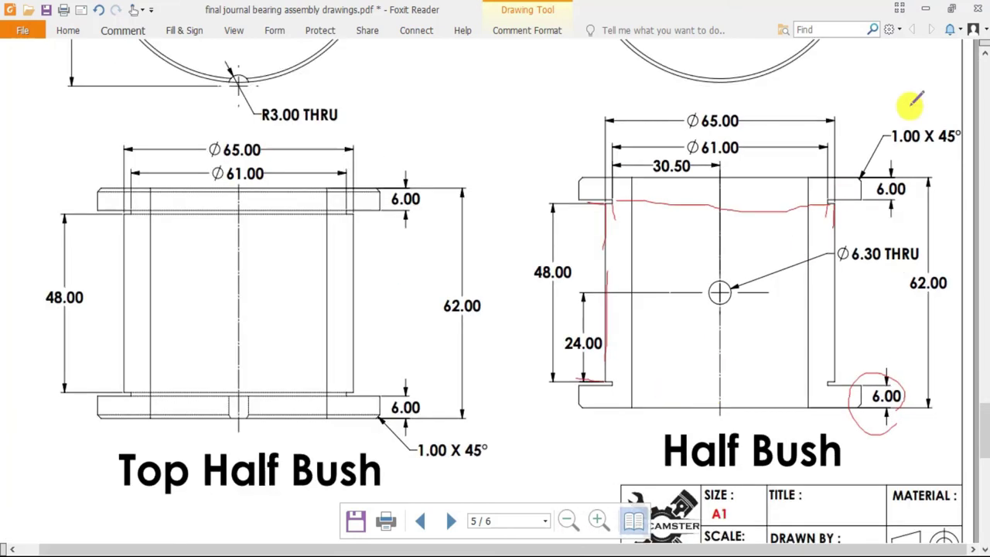
{"action": "scroll", "coordinate": [912, 111], "scroll_direction": "up", "scroll_amount": 3, "text": "ctrl"}
{"action": "mouse_move", "coordinate": [928, 118]}
{"action": "left_mouse_down"}
{"action": "mouse_move", "coordinate": [850, 154]}
{"action": "mouse_move", "coordinate": [938, 181]}
{"action": "mouse_move", "coordinate": [983, 154]}
{"action": "left_mouse_up"}
{"action": "left_click_drag", "start_coordinate": [889, 126], "coordinate": [914, 124]}
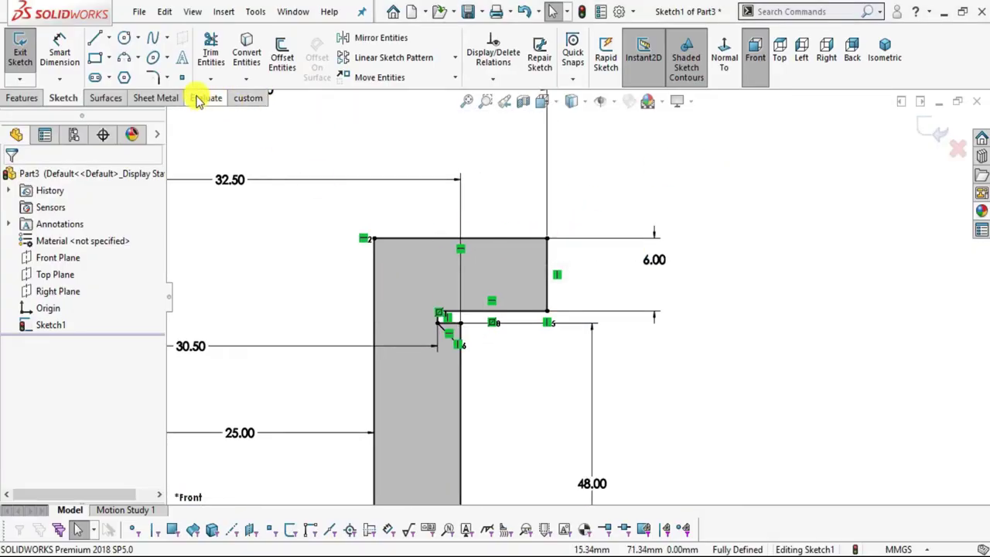
Step: Back in SOLIDWORKS, add a 1 mm x 45° angle-distance Sketch Chamfer to the upper flange's top outer corner
{"action": "left_click", "coordinate": [175, 78]}
{"action": "left_click", "coordinate": [204, 116]}
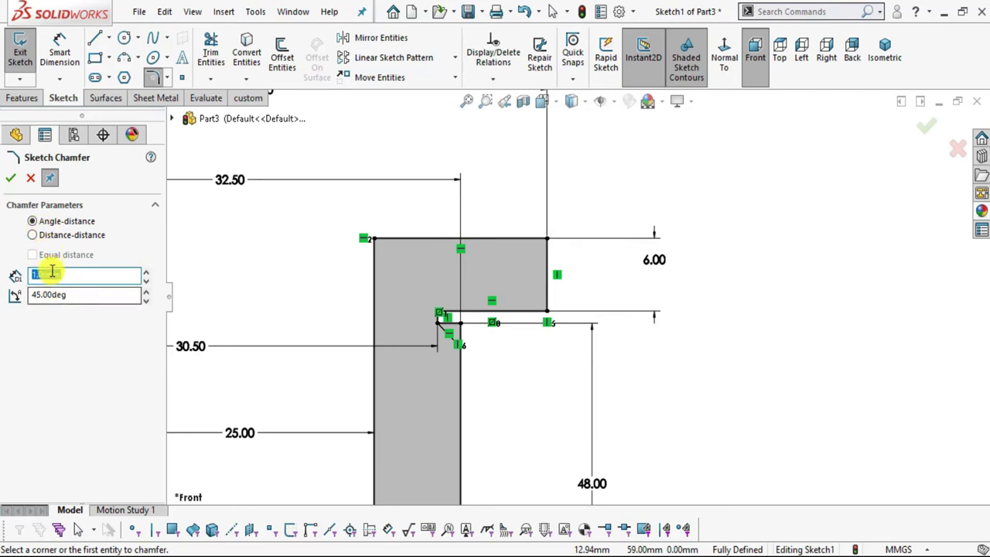
{"action": "scroll", "coordinate": [596, 266], "scroll_direction": "down", "scroll_amount": 3}
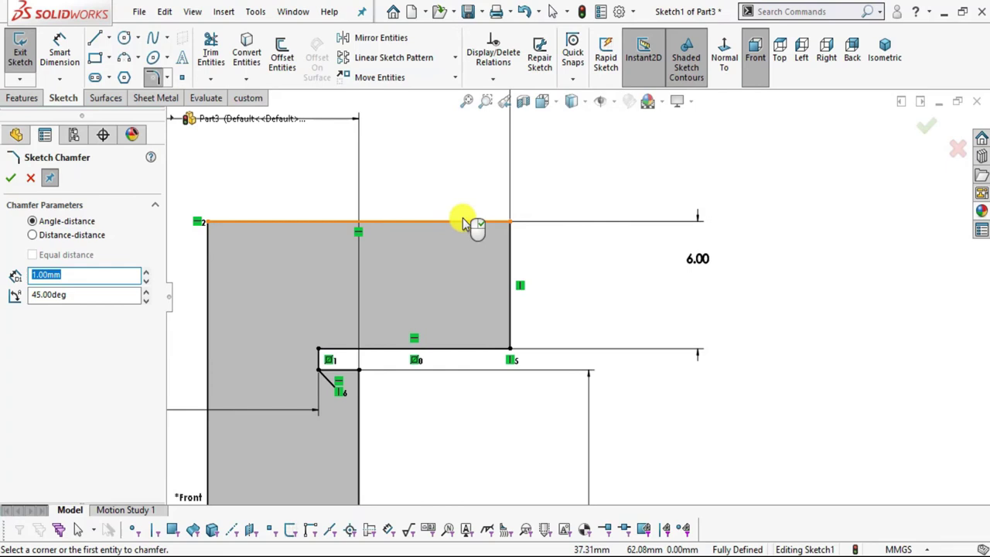
{"action": "left_click", "coordinate": [464, 222]}
{"action": "left_click", "coordinate": [512, 255]}
{"action": "scroll", "coordinate": [611, 224], "scroll_direction": "up", "scroll_amount": 2}
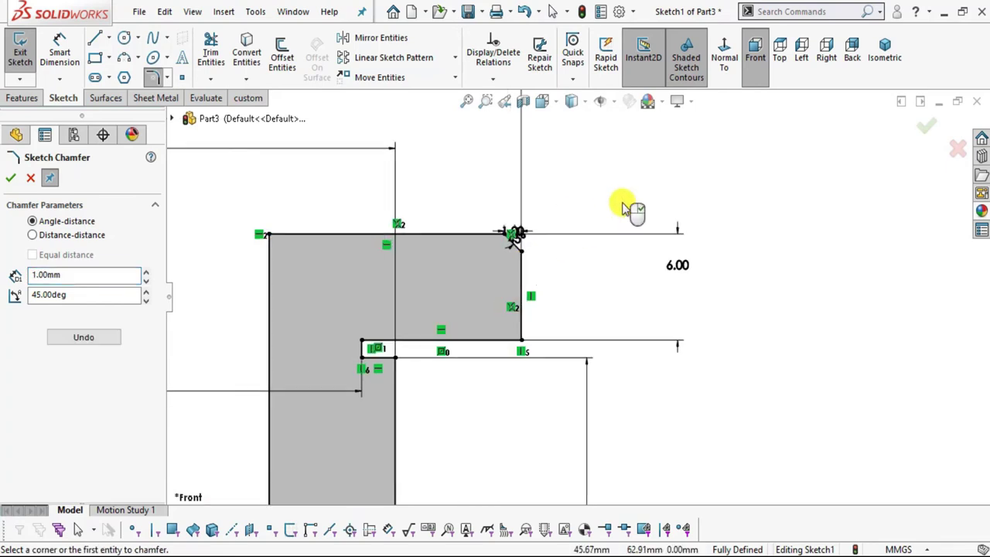
Step: Add the same 1 mm x 45° sketch chamfer to the lower flange's bottom outer corner and finish the chamfer command
{"action": "scroll", "coordinate": [624, 207], "scroll_direction": "up", "scroll_amount": 5}
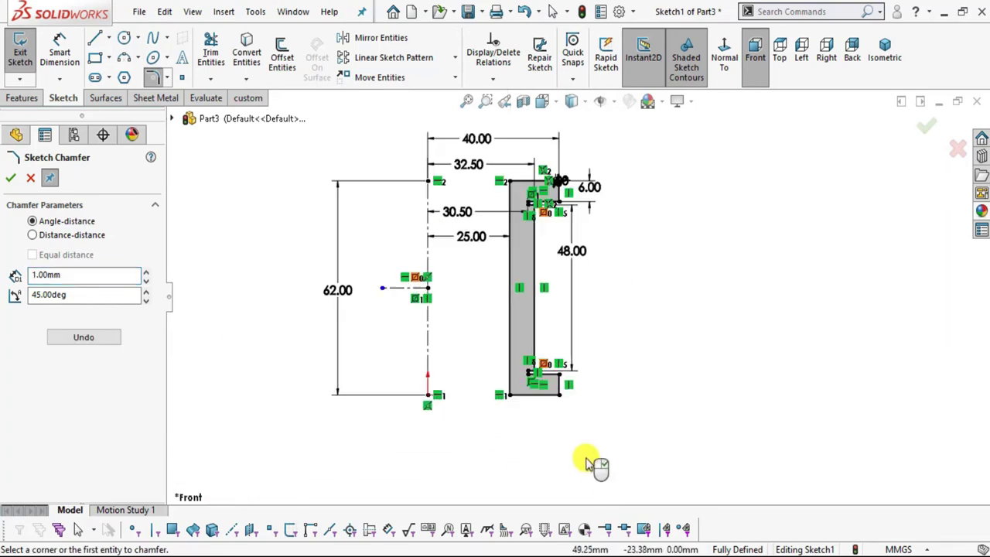
{"action": "scroll", "coordinate": [555, 425], "scroll_direction": "down", "scroll_amount": 4}
{"action": "left_click", "coordinate": [550, 393]}
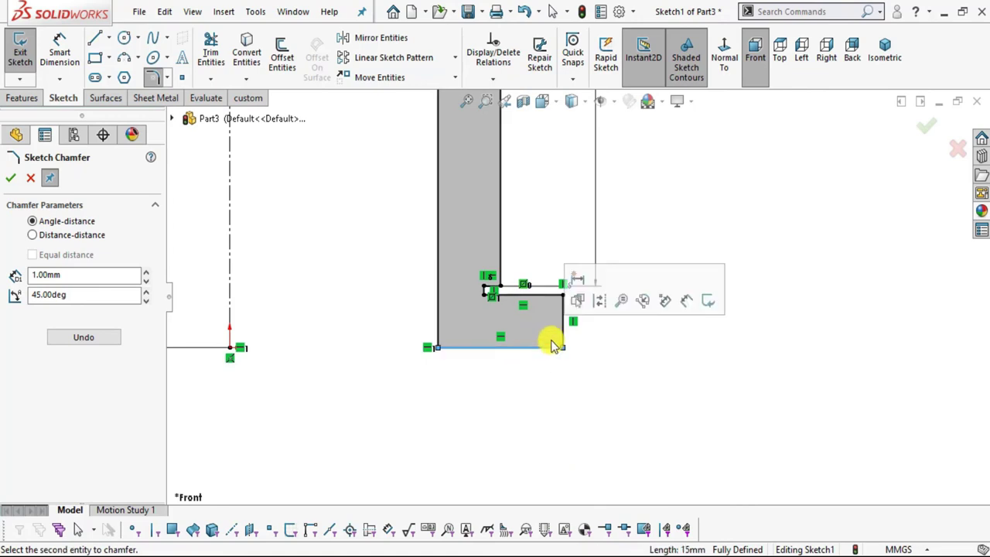
{"action": "left_click", "coordinate": [563, 328]}
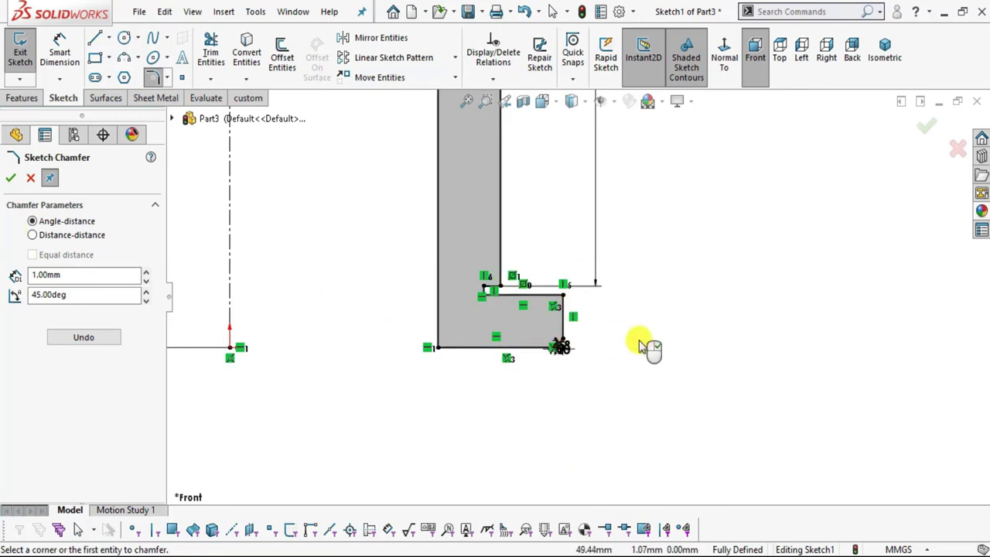
{"action": "left_click", "coordinate": [12, 178]}
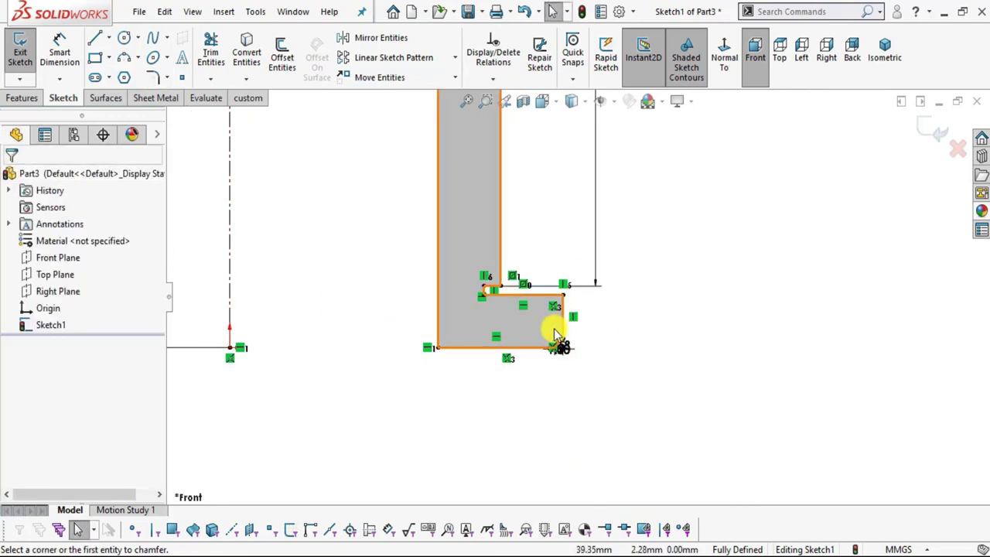
{"action": "scroll", "coordinate": [570, 356], "scroll_direction": "down", "scroll_amount": 5}
{"action": "scroll", "coordinate": [574, 406], "scroll_direction": "up", "scroll_amount": 6}
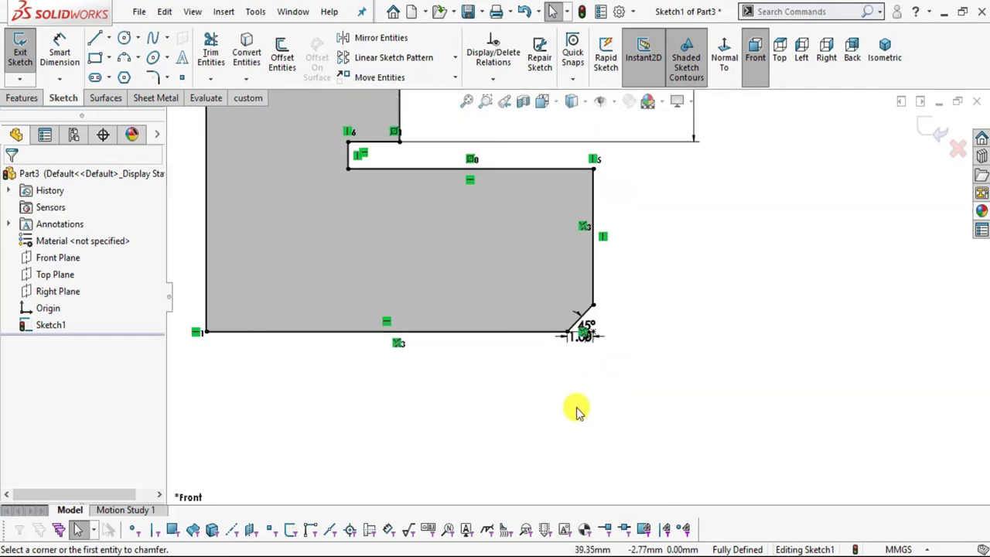
{"action": "scroll", "coordinate": [580, 329], "scroll_direction": "up", "scroll_amount": 3}
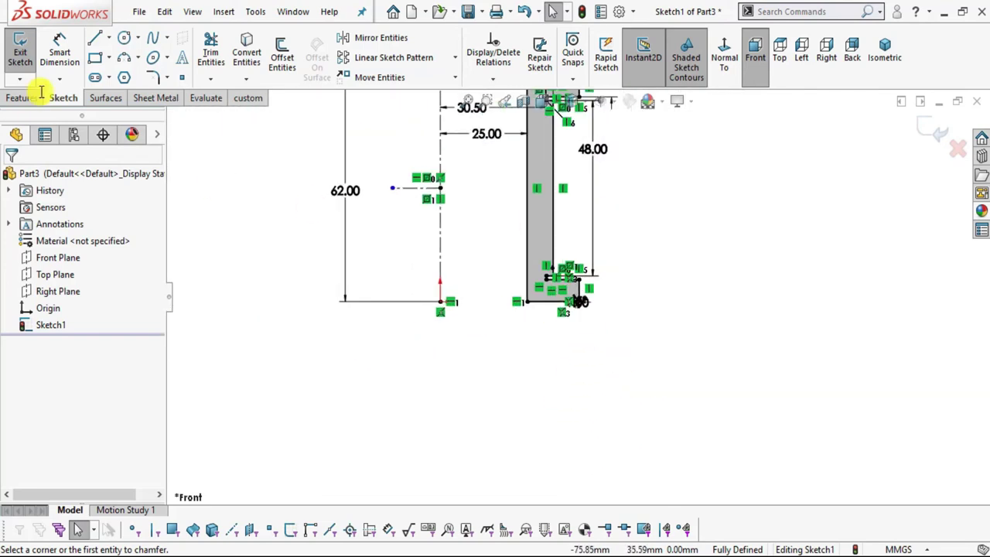
Step: Revolve the closed bush profile region 180° about the vertical centerline with a Revolved Boss/Base, Blind in one direction
{"action": "left_click", "coordinate": [15, 98]}
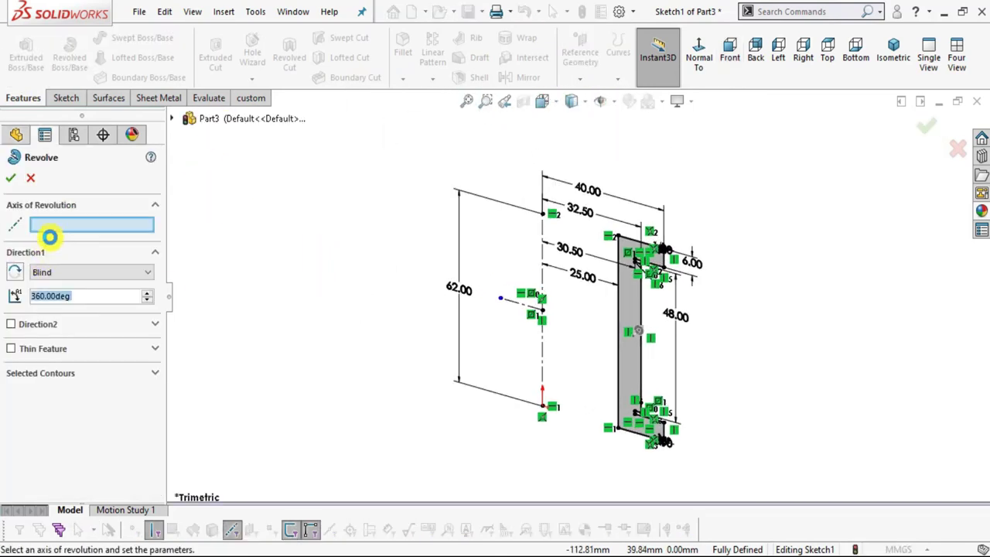
{"action": "left_click", "coordinate": [61, 226]}
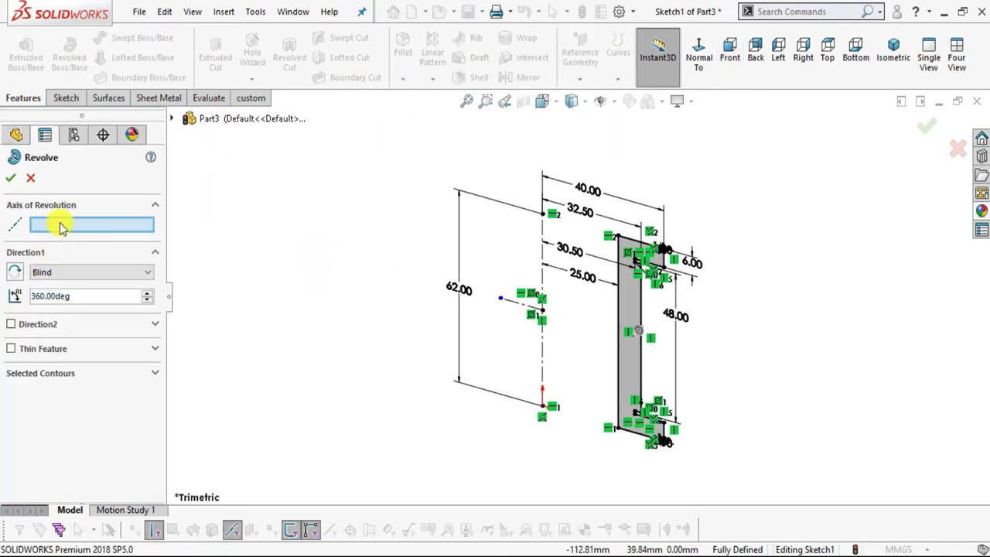
{"action": "left_click", "coordinate": [542, 286]}
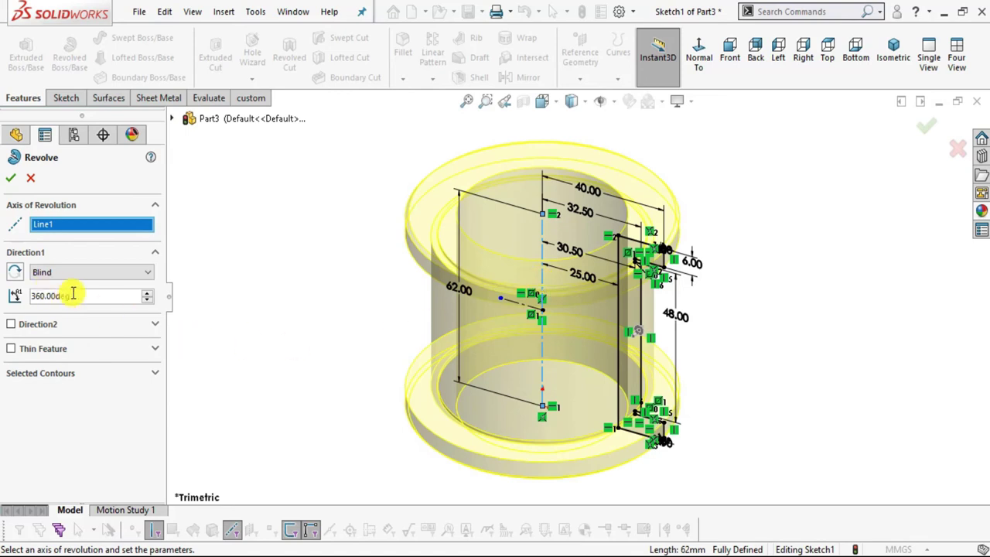
{"action": "type", "text": "180"}
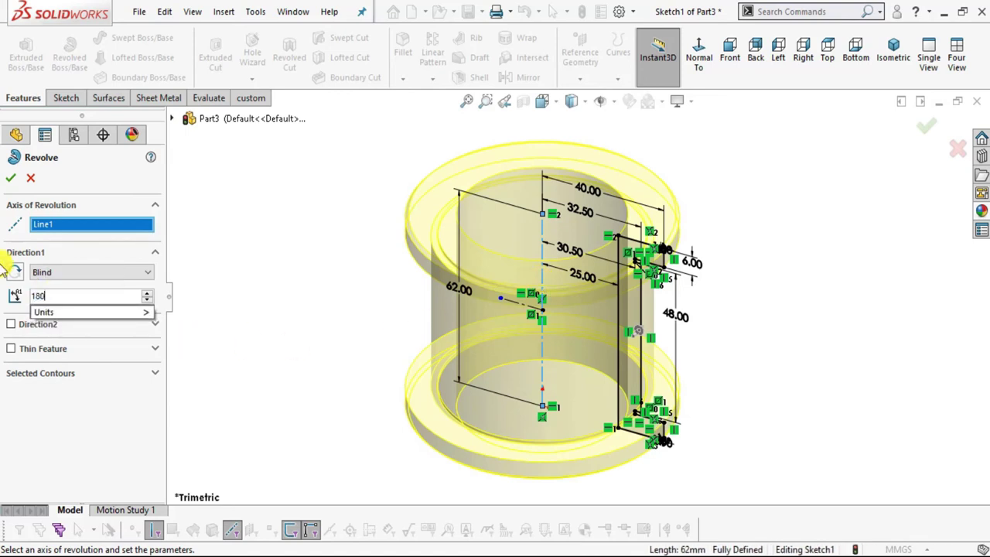
{"action": "key", "text": "Return"}
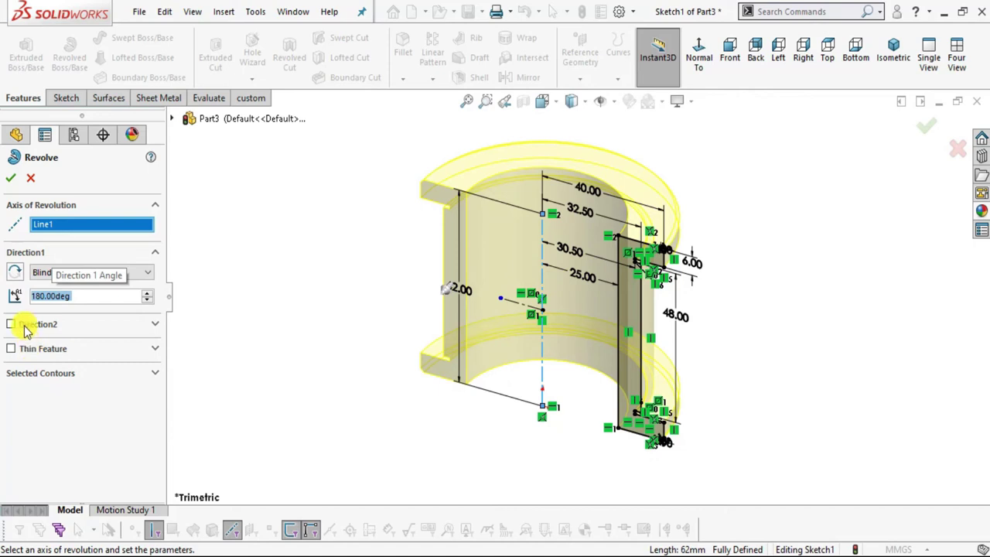
{"action": "left_click", "coordinate": [155, 374]}
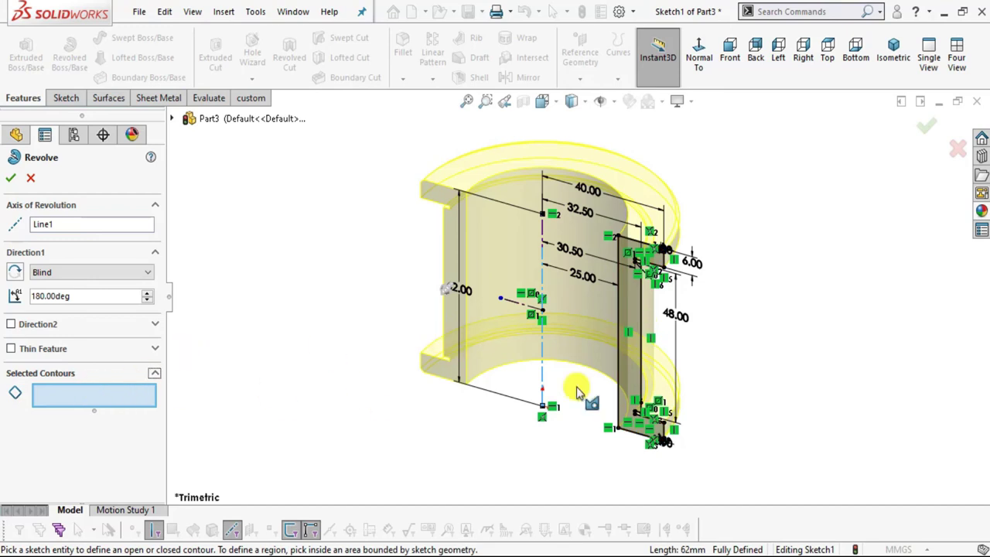
{"action": "left_click", "coordinate": [632, 320]}
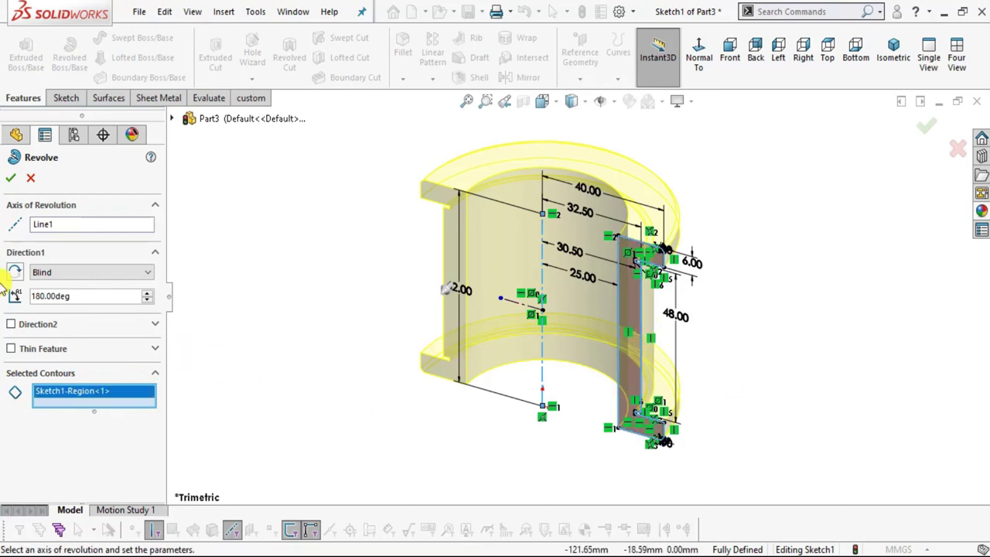
{"action": "left_click", "coordinate": [12, 180]}
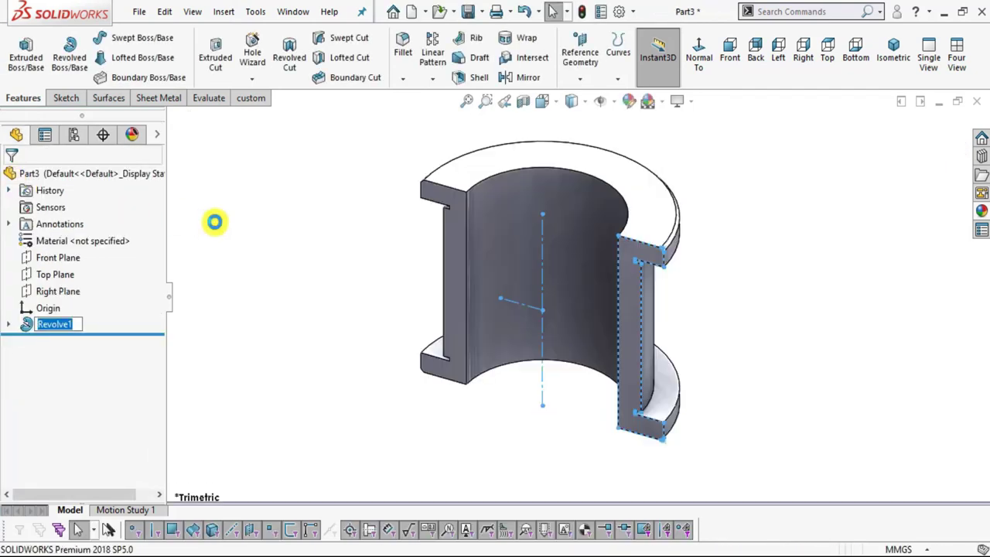
Step: Start a new sketch on the flat cut face of the half bush, viewed normal to it
{"action": "left_click", "coordinate": [627, 283]}
{"action": "left_click", "coordinate": [756, 239]}
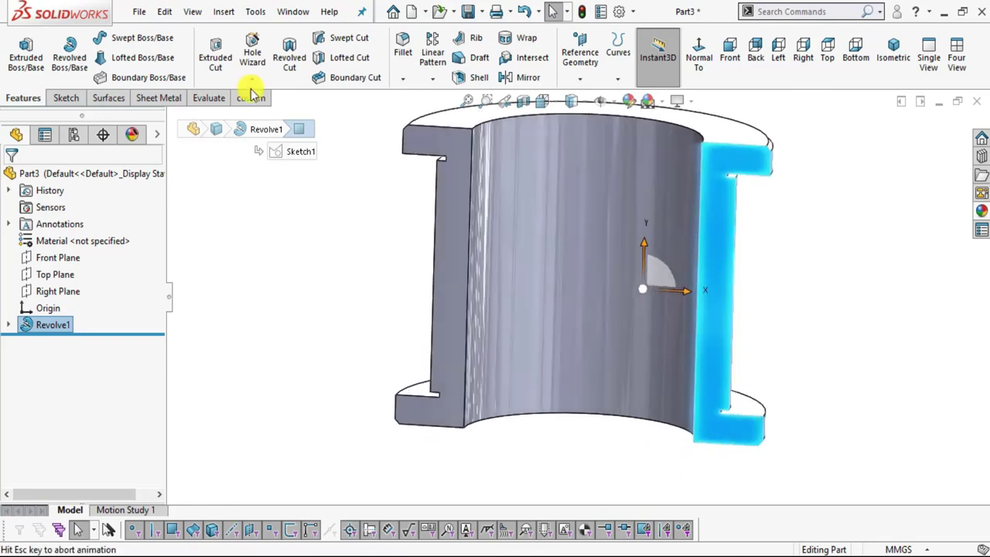
{"action": "left_click", "coordinate": [66, 97]}
{"action": "left_click", "coordinate": [21, 56]}
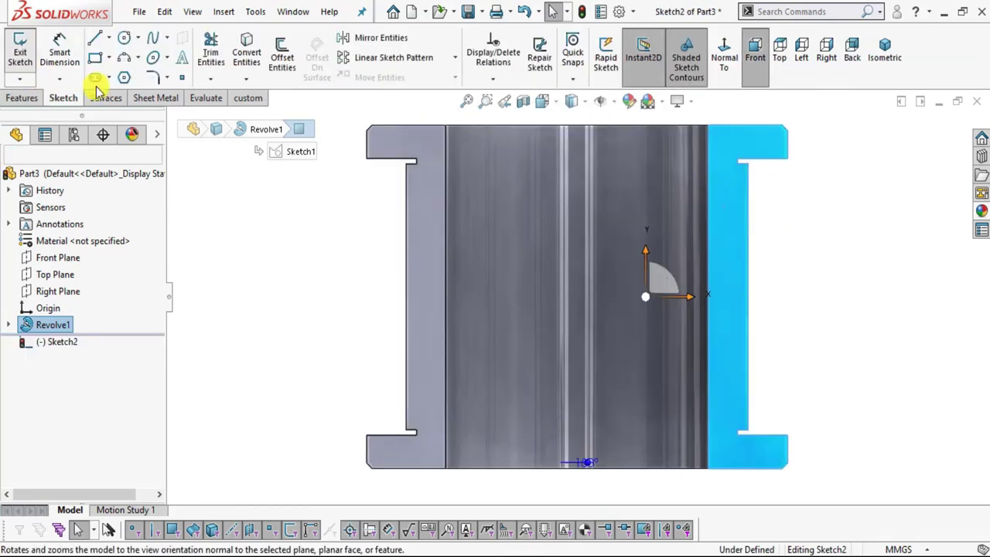
Step: Switch to the drawing in Foxit Reader and mark the Half Bush's lower groove edge that the hole's height is dimensioned from
{"action": "key", "text": "alt+Tab"}
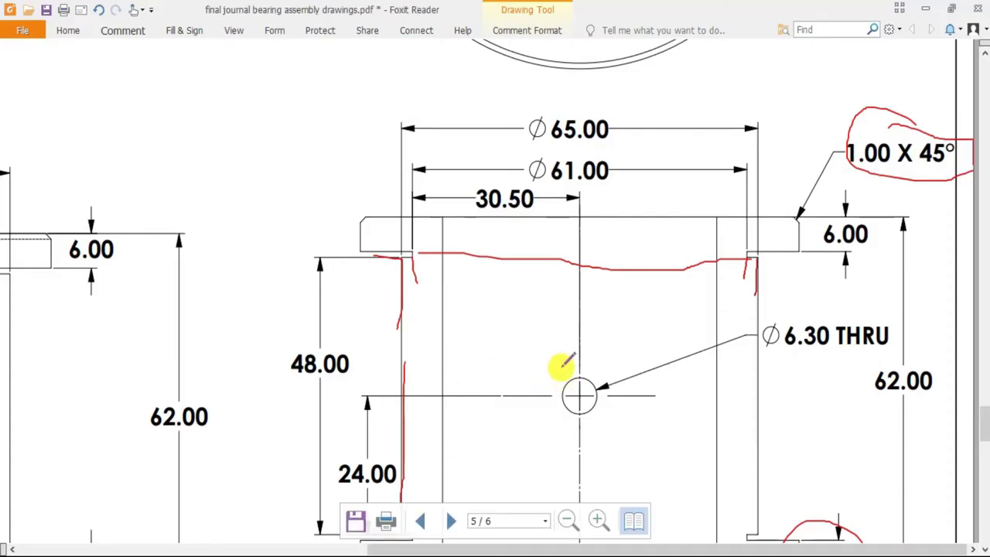
{"action": "scroll", "coordinate": [425, 287], "scroll_direction": "down", "scroll_amount": 2}
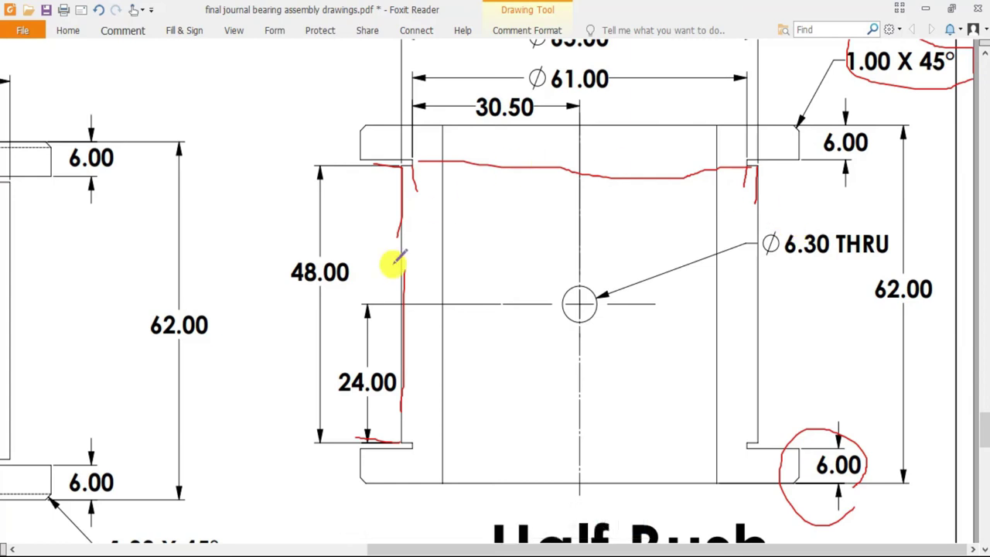
{"action": "left_click_drag", "start_coordinate": [406, 441], "coordinate": [465, 442]}
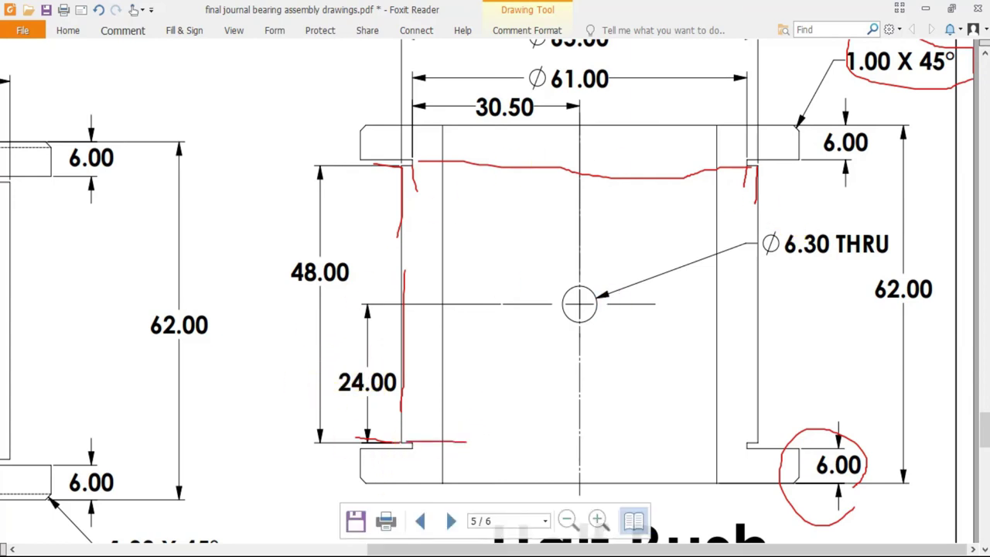
Step: Back in SOLIDWORKS, sketch a circle about 10.75 mm in diameter near the middle of the bush, slightly off the vertical axis
{"action": "key", "text": "alt+Tab"}
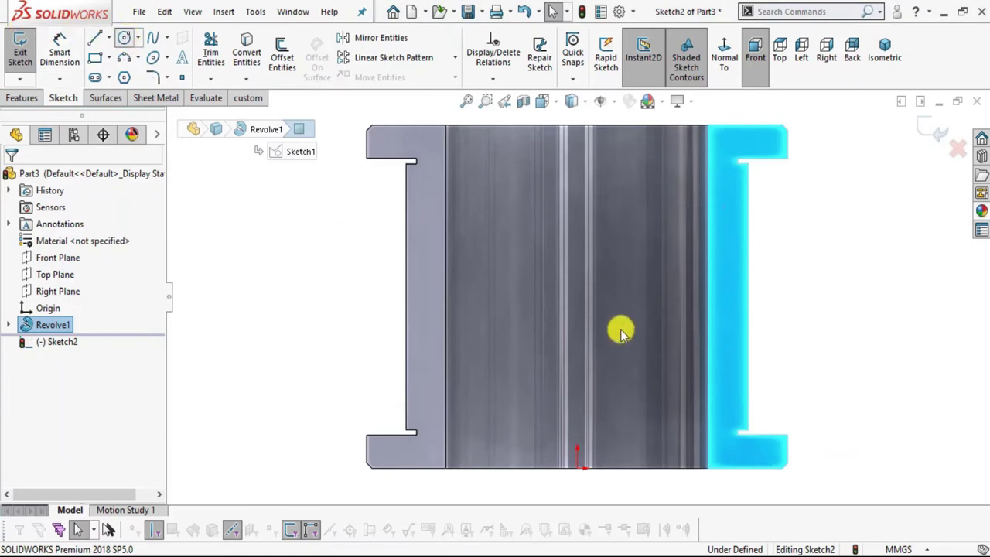
{"action": "left_click", "coordinate": [568, 292]}
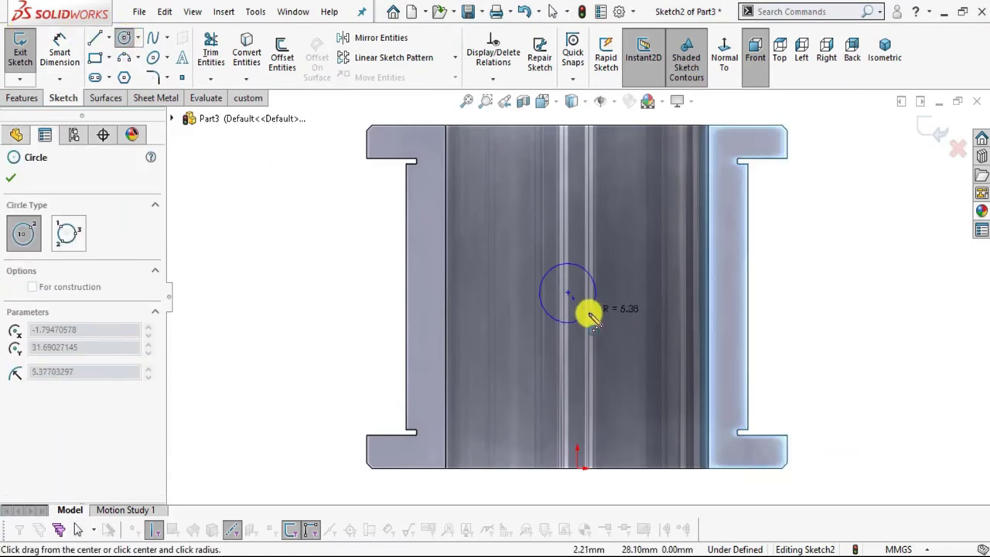
{"action": "left_click", "coordinate": [589, 311]}
{"action": "key", "text": "Escape"}
Step: Dimension the circle's diameter as 6.30 mm, matching the through hole on the drawing
{"action": "left_click", "coordinate": [57, 48]}
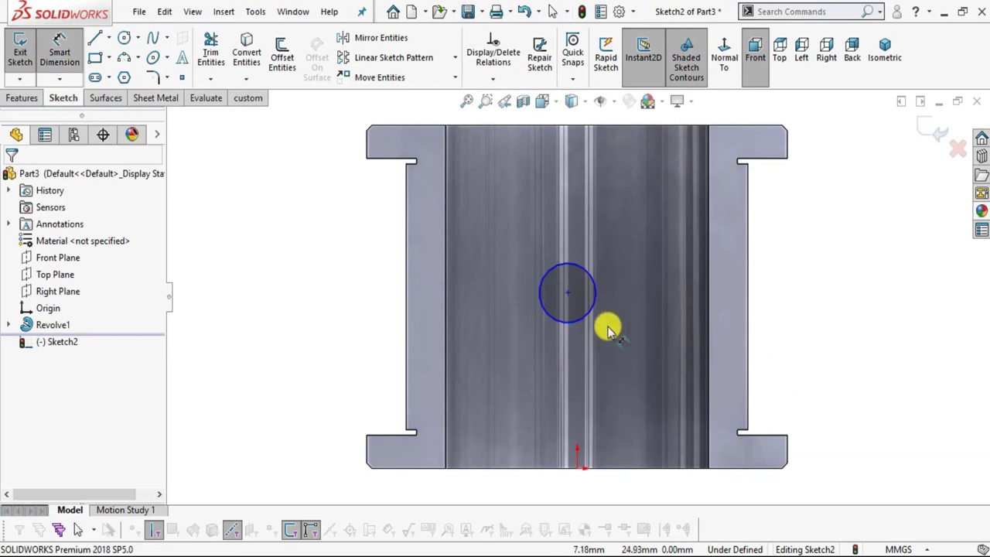
{"action": "left_click", "coordinate": [599, 304]}
{"action": "key", "text": "alt+Tab"}
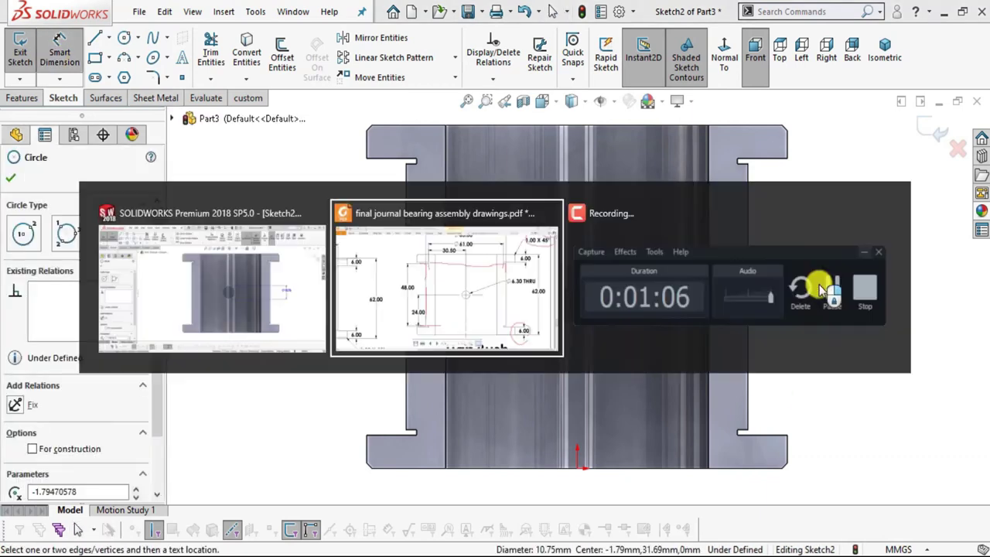
{"action": "key", "text": "alt+Tab"}
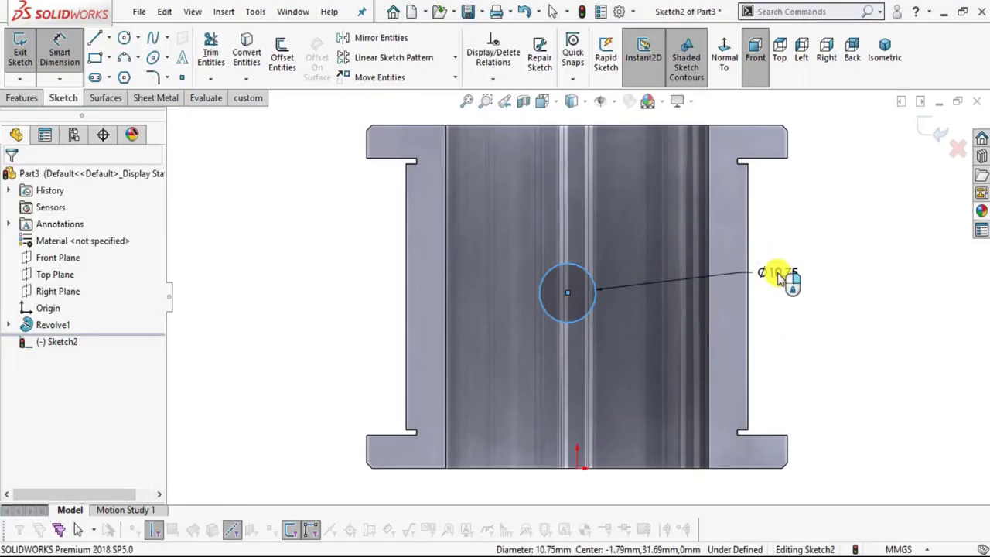
{"action": "left_click", "coordinate": [773, 275]}
{"action": "type", "text": "6.30"}
{"action": "key", "text": "Return"}
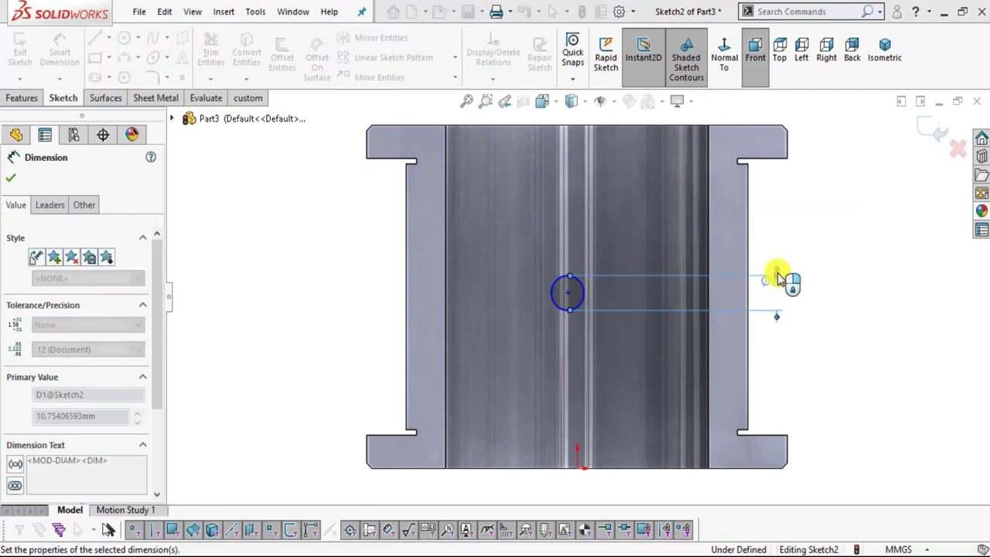
{"action": "key", "text": "Escape"}
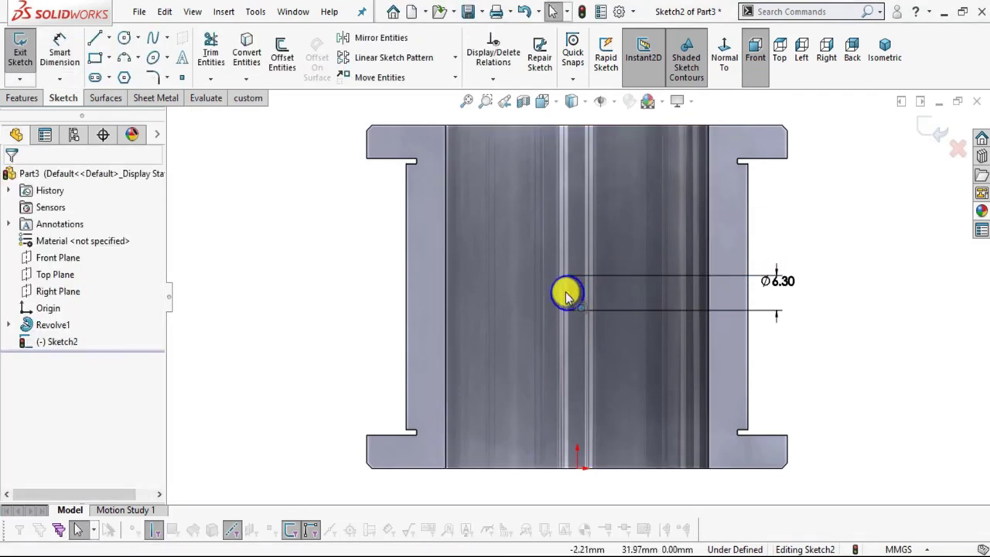
Step: Add a Vertical relation between the circle's centre and the origin
{"action": "left_click", "coordinate": [567, 293]}
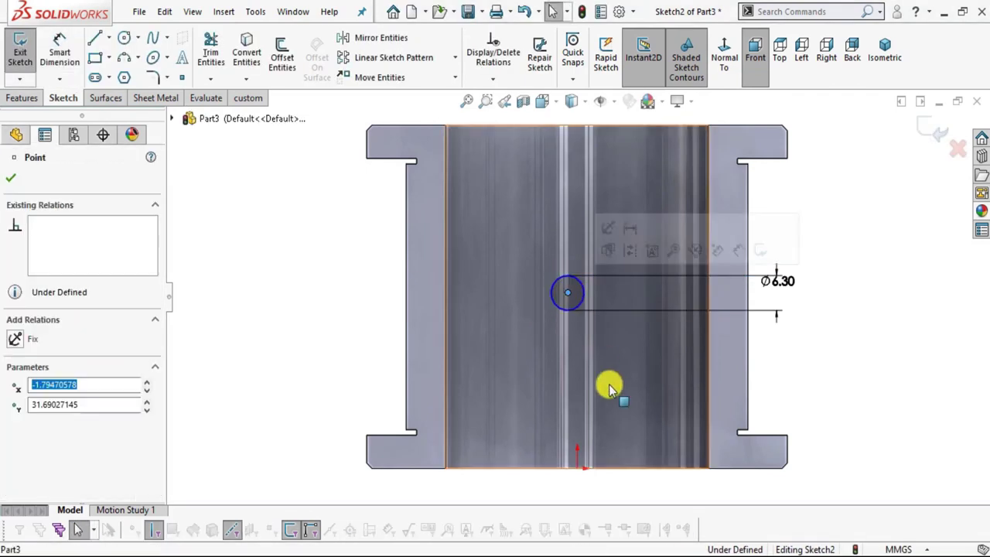
{"action": "left_click", "coordinate": [579, 469], "text": "ctrl"}
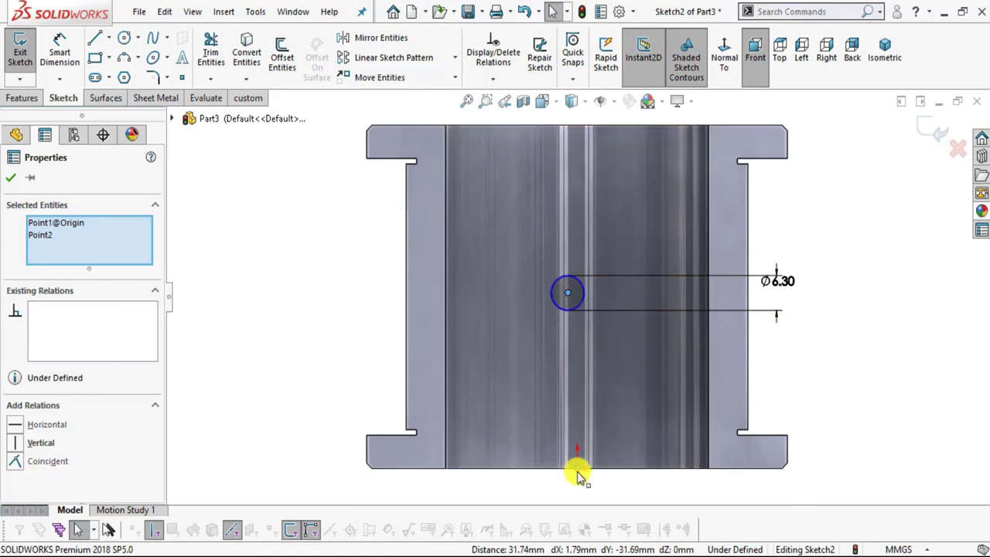
{"action": "left_click", "coordinate": [17, 443]}
{"action": "key", "text": "Escape"}
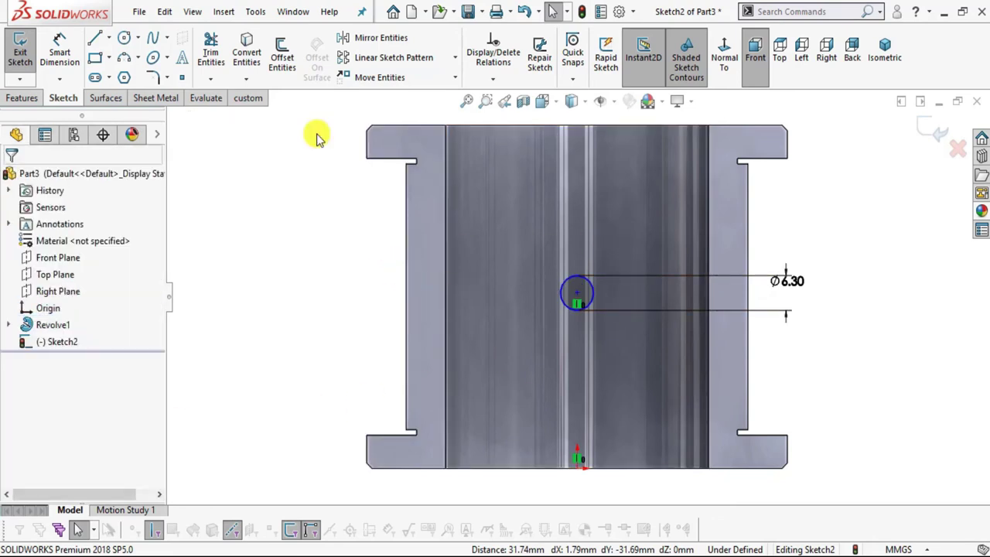
Step: Check the hole height on the drawing and dimension the circle's centre 24 mm above the upper edge of the lower groove
{"action": "left_click", "coordinate": [59, 60]}
{"action": "key", "text": "alt+Tab"}
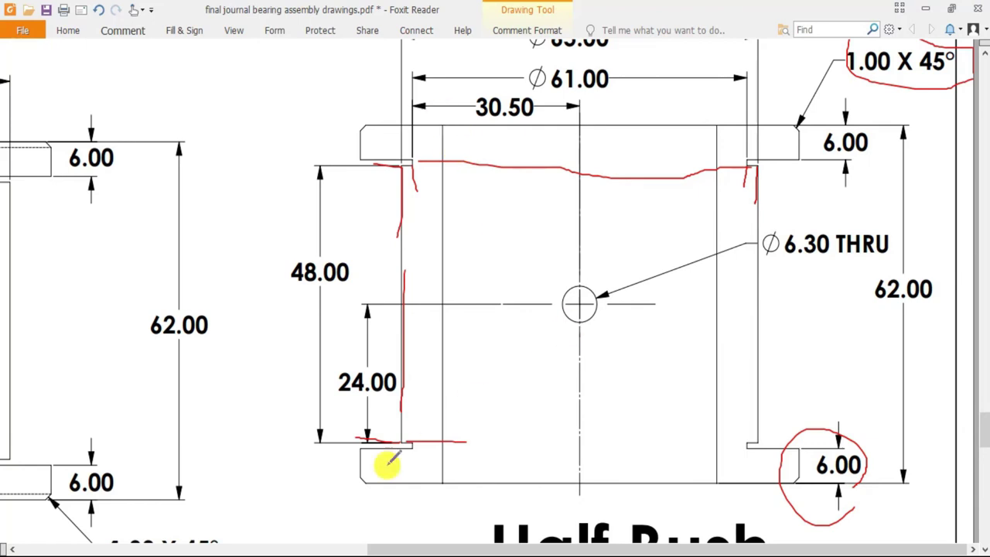
{"action": "key", "text": "alt+Tab"}
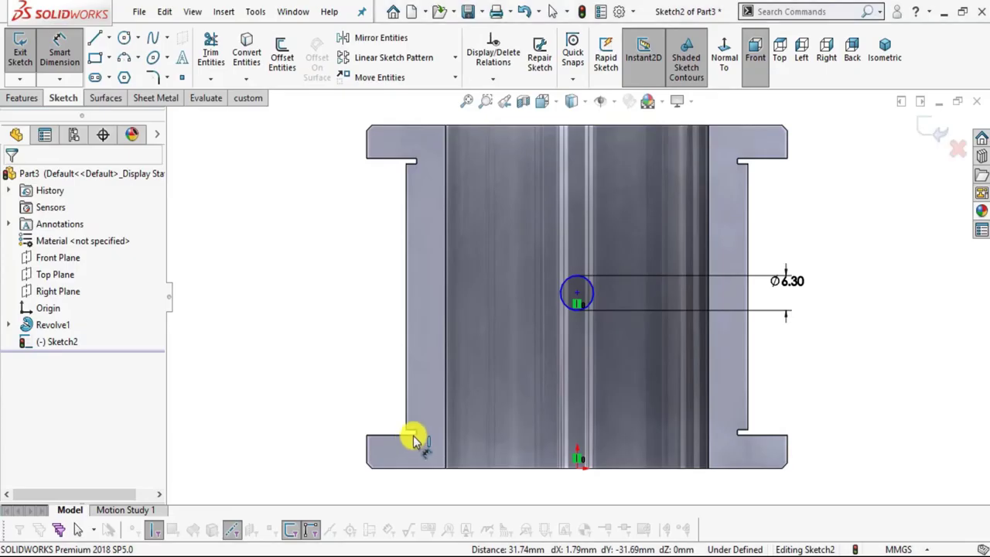
{"action": "scroll", "coordinate": [437, 404], "scroll_direction": "down", "scroll_amount": 5}
{"action": "left_click", "coordinate": [457, 392]}
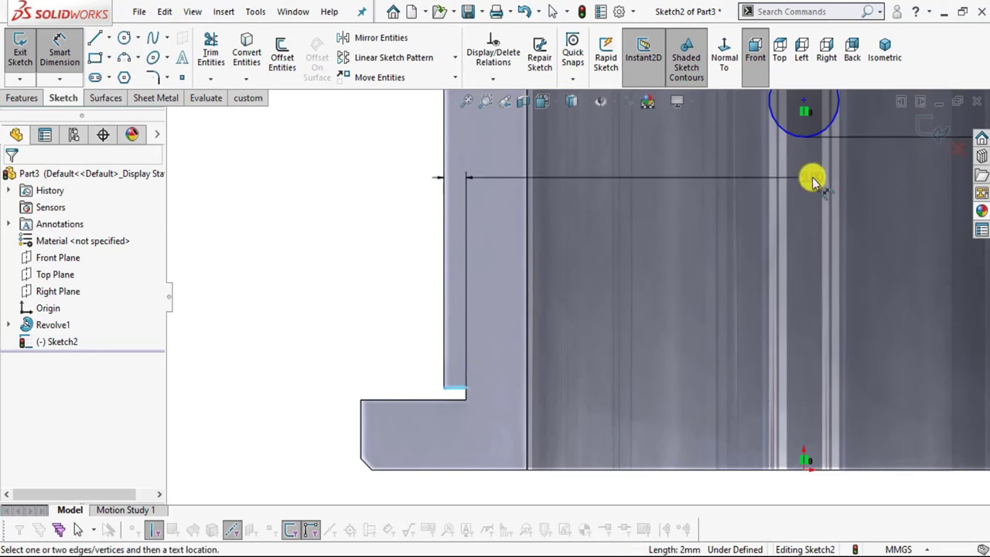
{"action": "scroll", "coordinate": [773, 155], "scroll_direction": "up", "scroll_amount": 2}
{"action": "left_click", "coordinate": [733, 162]}
{"action": "left_click", "coordinate": [405, 221]}
{"action": "type", "text": "24"}
{"action": "key", "text": "Return"}
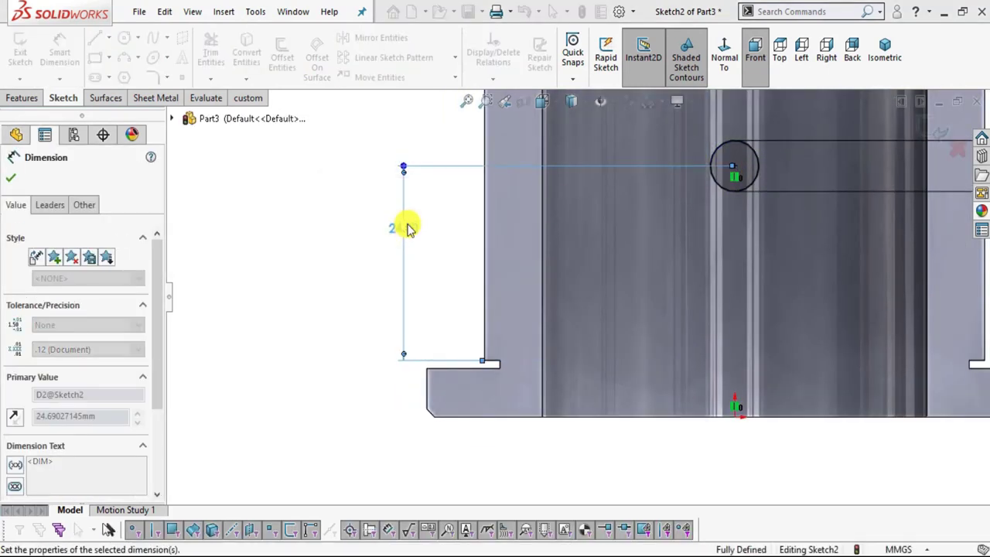
{"action": "key", "text": "f"}
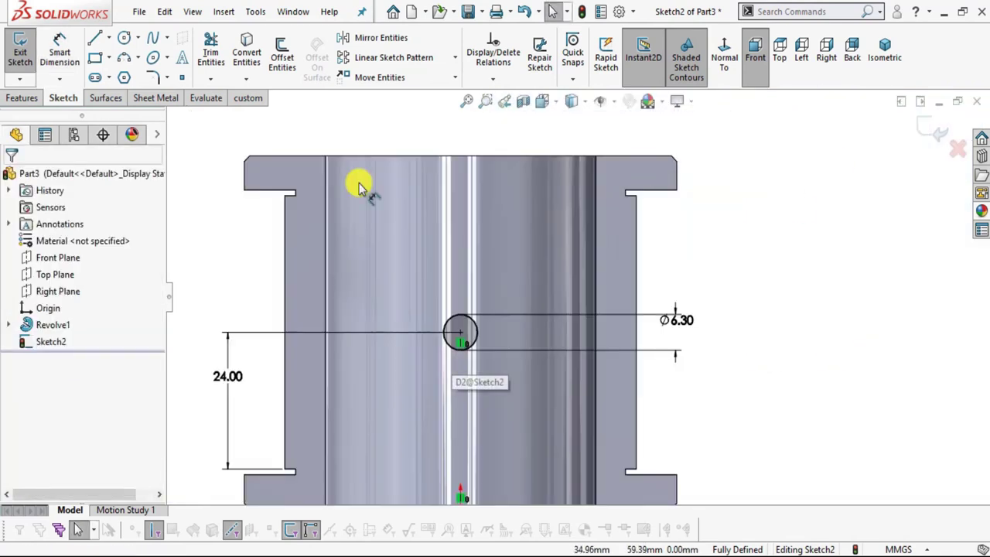
{"action": "scroll", "coordinate": [833, 161], "scroll_direction": "up", "scroll_amount": 3}
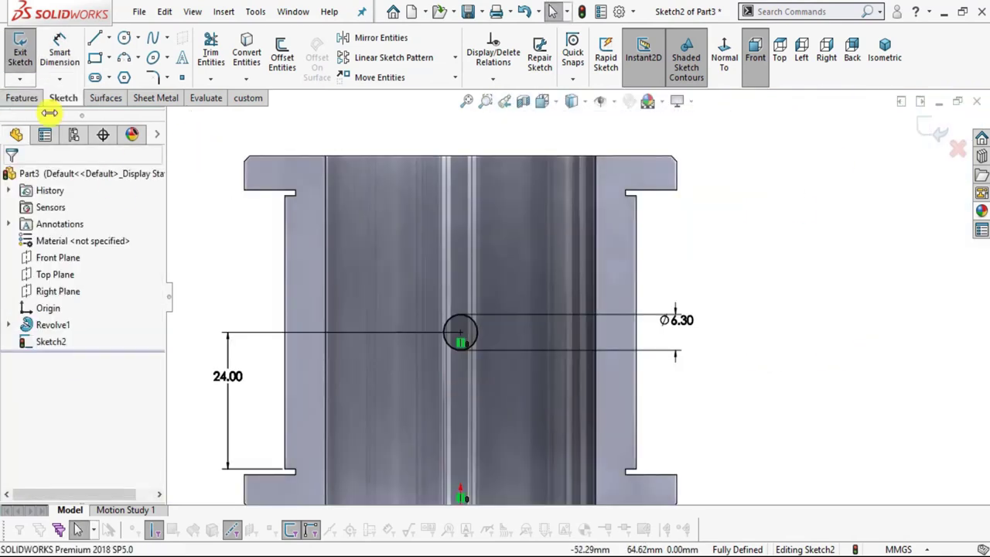
Step: Cut the 6.30 mm circle through the bush wall with an Extruded Cut set to Through All - Both
{"action": "left_click", "coordinate": [9, 99]}
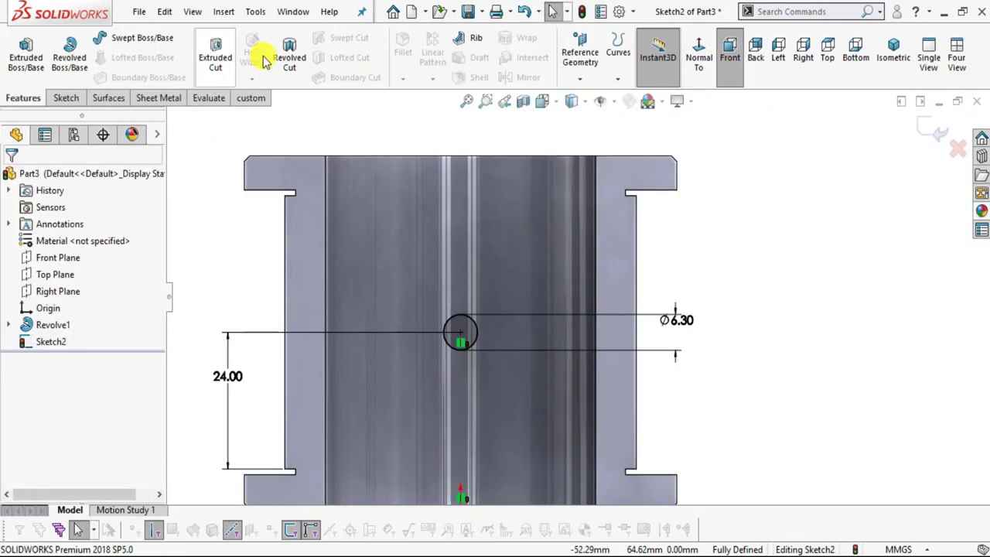
{"action": "left_click", "coordinate": [215, 54]}
{"action": "scroll", "coordinate": [574, 305], "scroll_direction": "down", "scroll_amount": 5}
{"action": "middle_click_drag", "start_coordinate": [543, 364], "coordinate": [197, 340]}
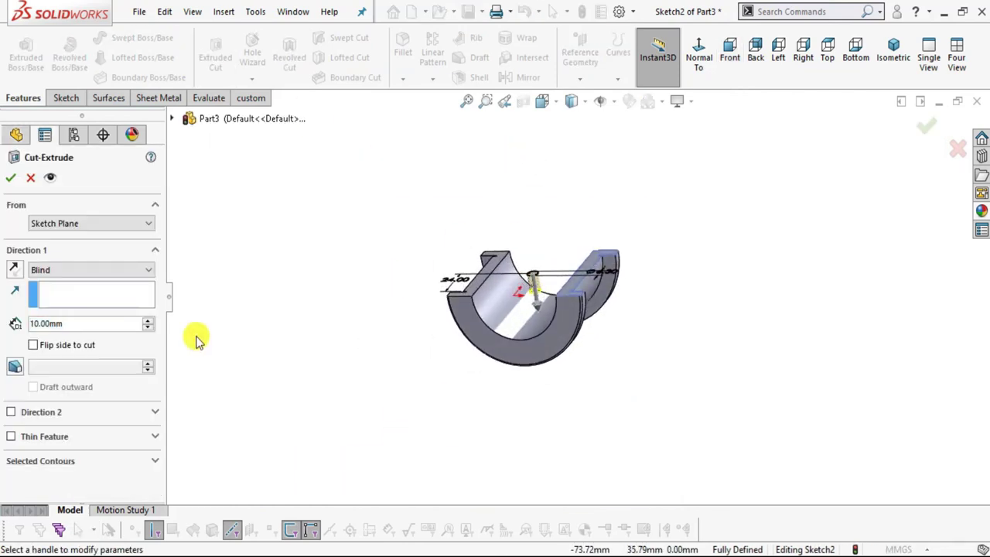
{"action": "left_click", "coordinate": [108, 269]}
{"action": "left_click", "coordinate": [95, 303]}
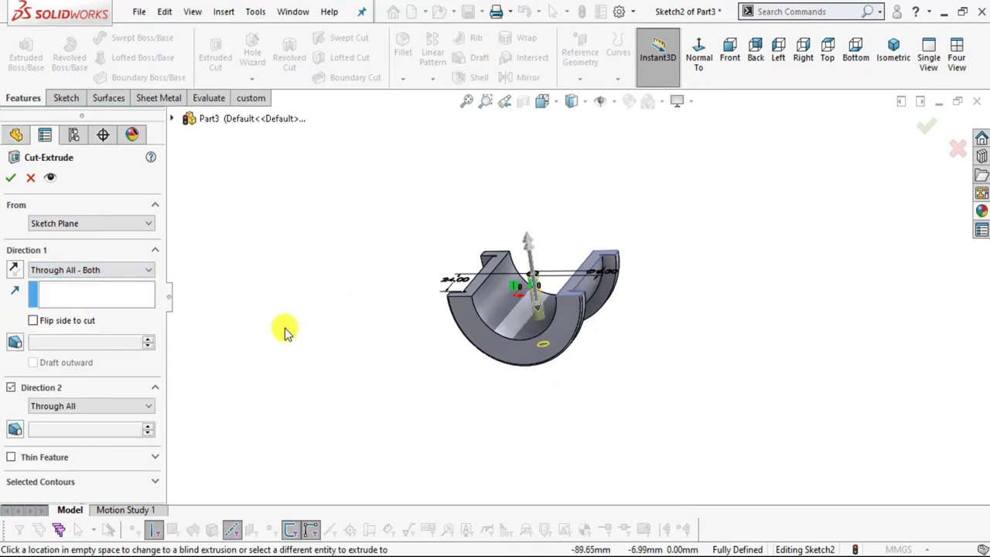
{"action": "left_click", "coordinate": [13, 181]}
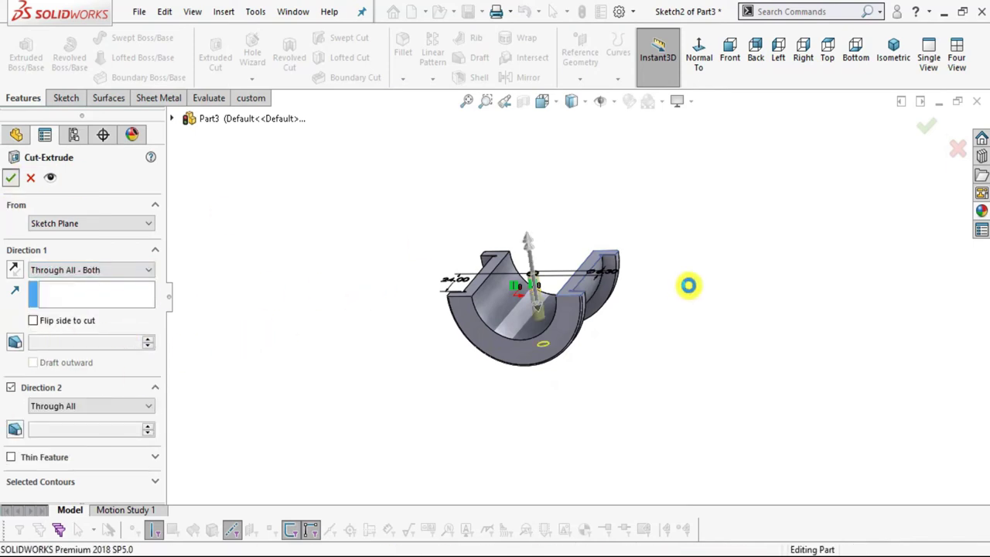
Step: Apply the brushed steel appearance from the Metal > Steel library to the half bush
{"action": "scroll", "coordinate": [672, 284], "scroll_direction": "up", "scroll_amount": 3}
{"action": "middle_click_drag", "start_coordinate": [657, 287], "coordinate": [503, 274]}
{"action": "scroll", "coordinate": [504, 273], "scroll_direction": "up", "scroll_amount": 2}
{"action": "left_click", "coordinate": [980, 211]}
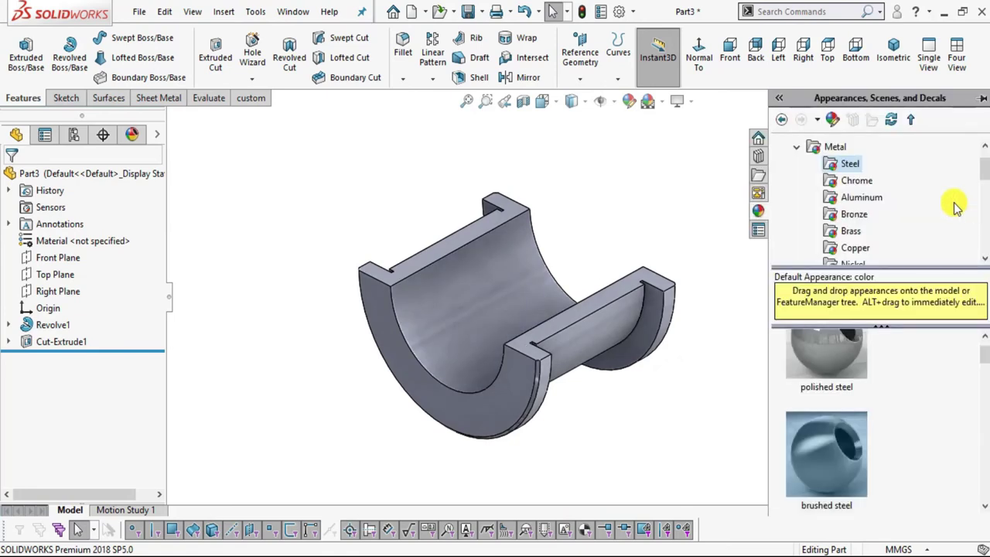
{"action": "left_click_drag", "start_coordinate": [844, 481], "coordinate": [623, 232]}
{"action": "left_click_drag", "start_coordinate": [563, 365], "coordinate": [572, 404]}
{"action": "middle_click_drag", "start_coordinate": [572, 405], "coordinate": [530, 368]}
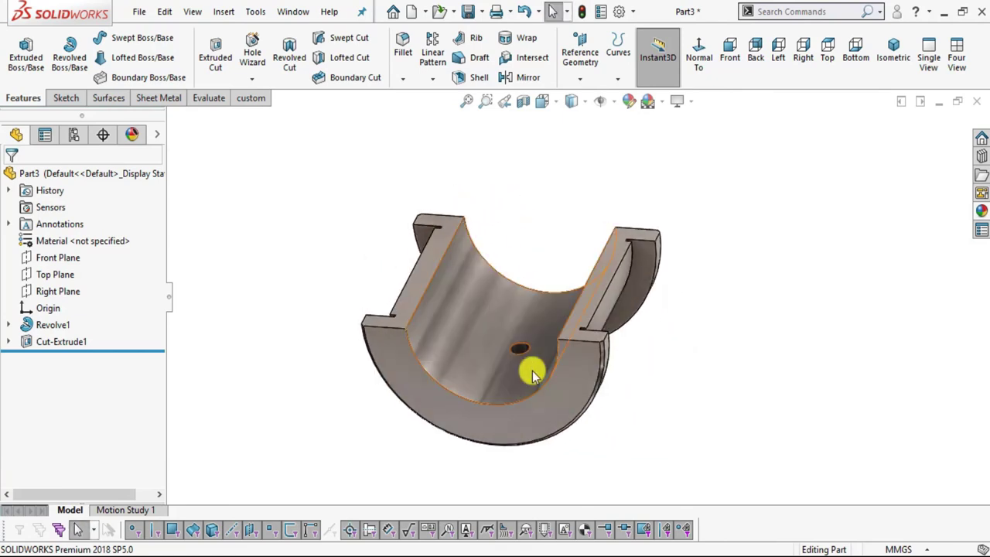
Step: Save the part as "half bush" in the jb folder on the Desktop
{"action": "left_click", "coordinate": [137, 13]}
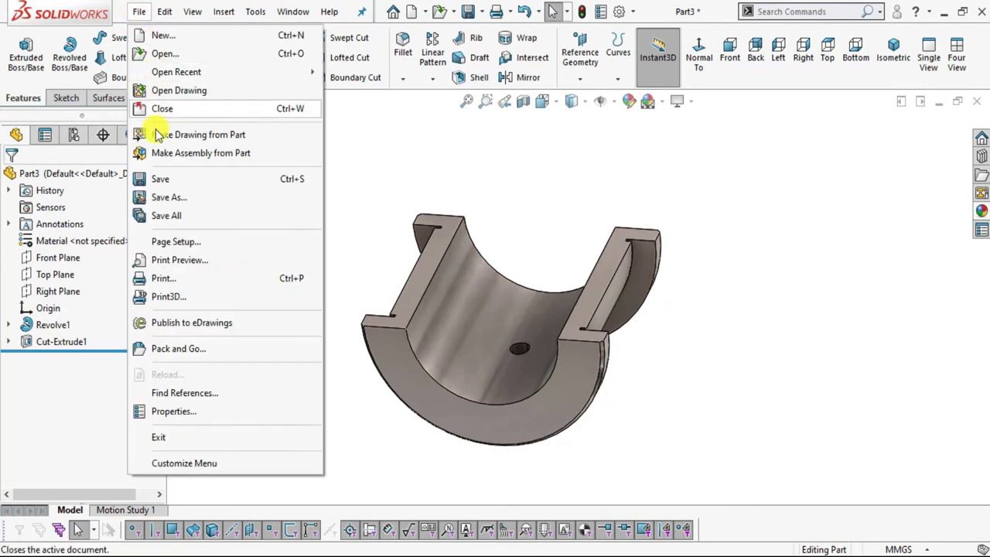
{"action": "left_click", "coordinate": [147, 179]}
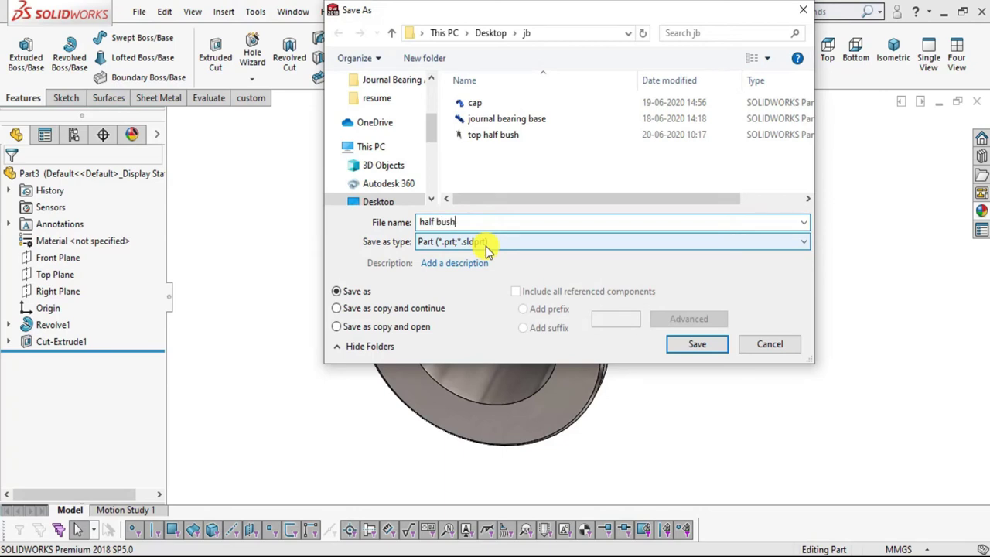
{"action": "left_click", "coordinate": [700, 348]}
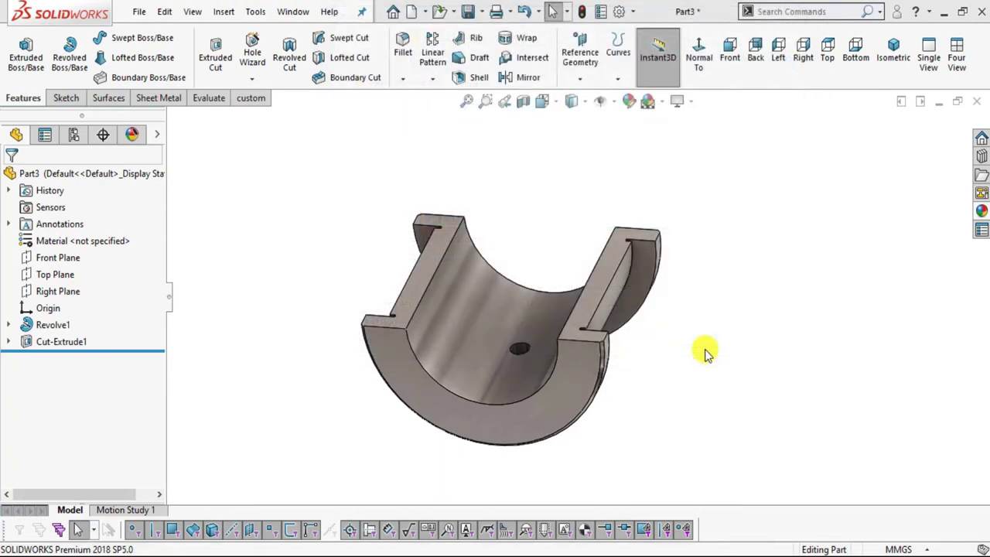
Step: Go to the drawing in Foxit Reader and examine the Cover section view and Pin dimensions on page 6
{"action": "scroll", "coordinate": [570, 400], "scroll_direction": "up", "scroll_amount": 2}
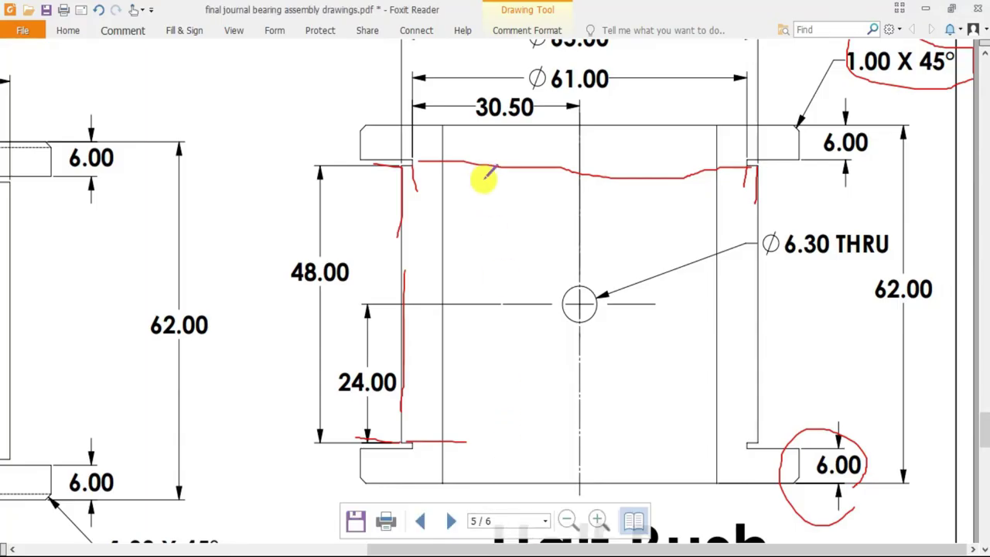
{"action": "scroll", "coordinate": [494, 189], "scroll_direction": "down", "scroll_amount": 2, "text": "ctrl"}
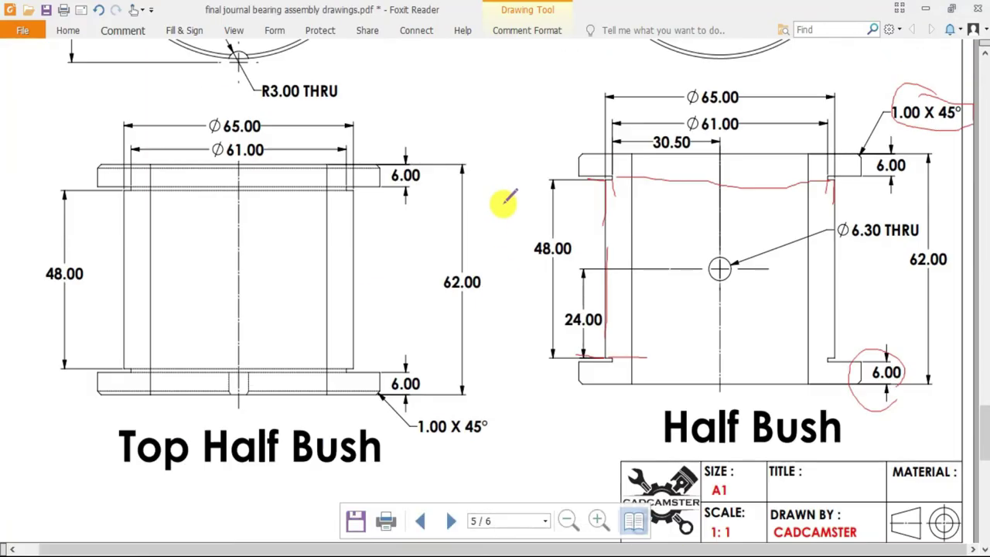
{"action": "scroll", "coordinate": [475, 206], "scroll_direction": "down", "scroll_amount": 10}
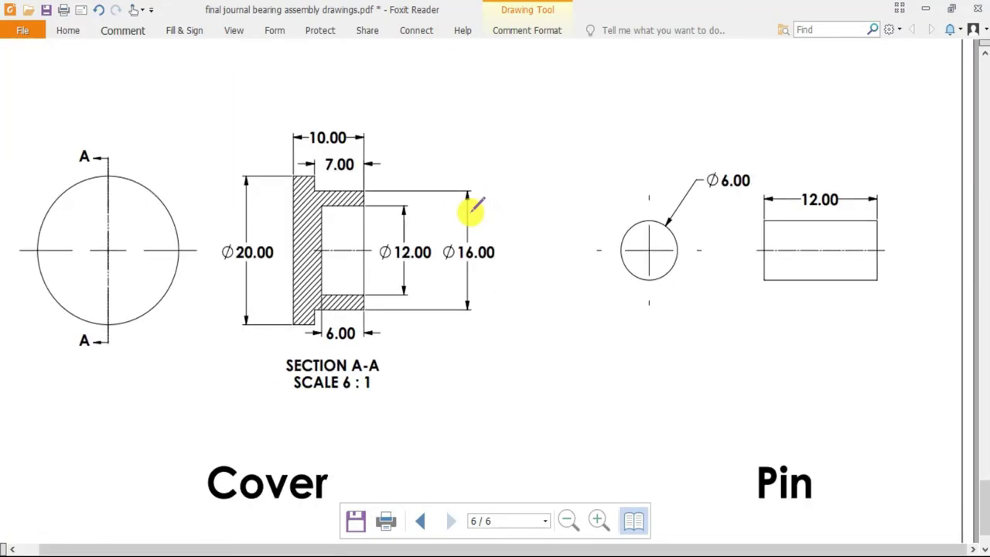
{"action": "scroll", "coordinate": [332, 286], "scroll_direction": "up", "scroll_amount": 1}
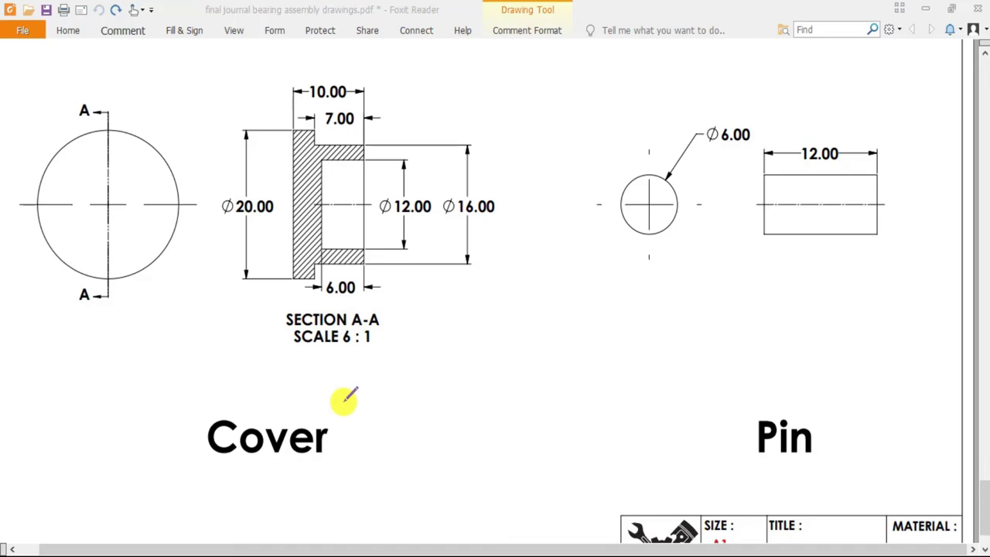
{"action": "scroll", "coordinate": [346, 398], "scroll_direction": "up", "scroll_amount": 3}
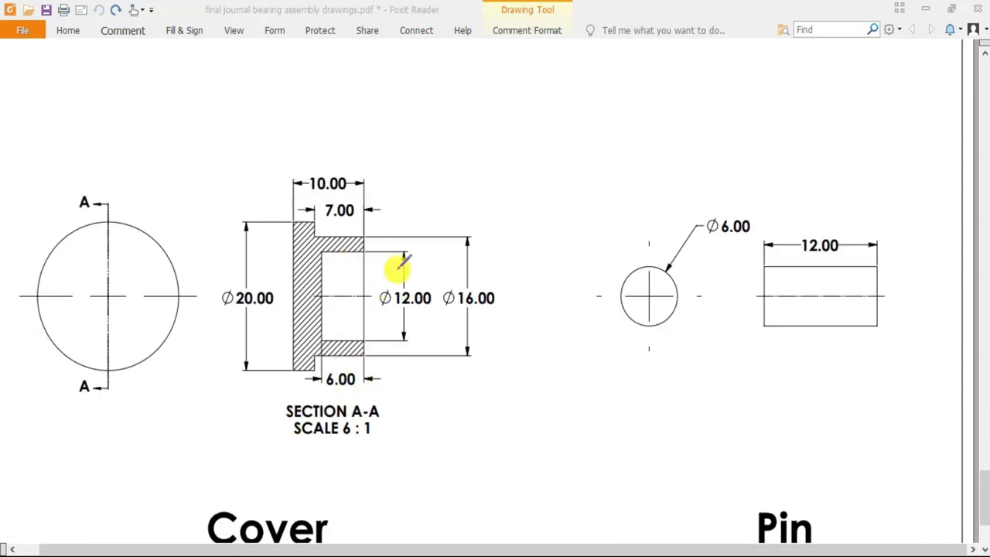
Step: Mark the upper half of the Cover's section A-A on the drawing with a freehand outline
{"action": "mouse_move", "coordinate": [279, 280]}
{"action": "left_mouse_down"}
{"action": "mouse_move", "coordinate": [348, 283]}
{"action": "mouse_move", "coordinate": [404, 255]}
{"action": "mouse_move", "coordinate": [354, 191]}
{"action": "mouse_move", "coordinate": [278, 197]}
{"action": "mouse_move", "coordinate": [253, 239]}
{"action": "mouse_move", "coordinate": [290, 274]}
{"action": "mouse_move", "coordinate": [340, 280]}
{"action": "left_mouse_up"}
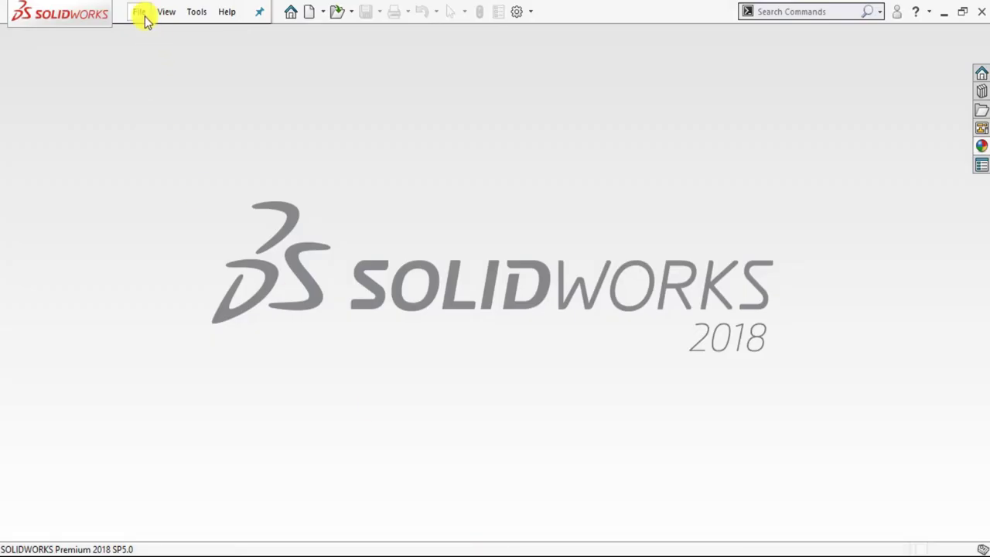
Step: Switch to SOLIDWORKS and create a new part with MMGS units and the Plain White scene
{"action": "left_click", "coordinate": [146, 20]}
{"action": "left_click", "coordinate": [149, 36]}
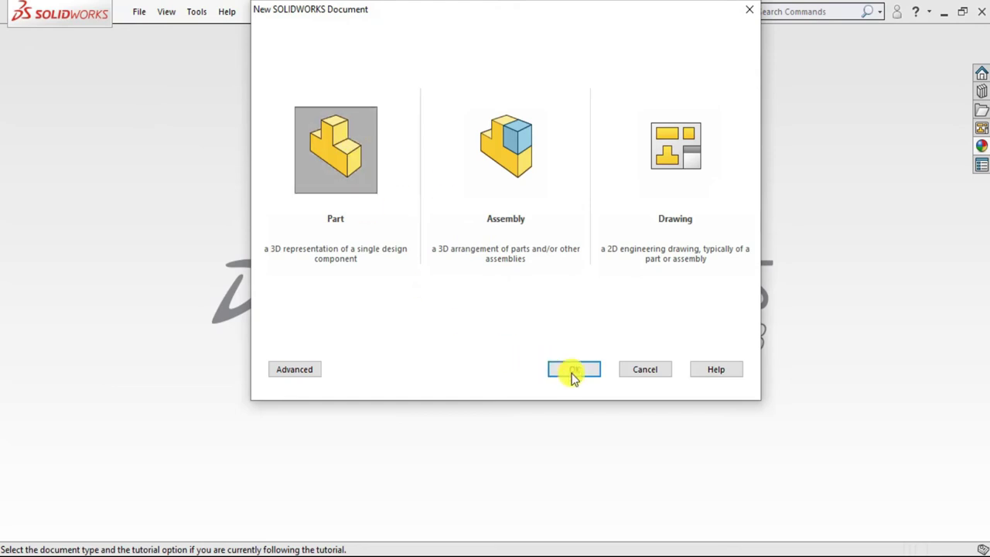
{"action": "left_click", "coordinate": [572, 372]}
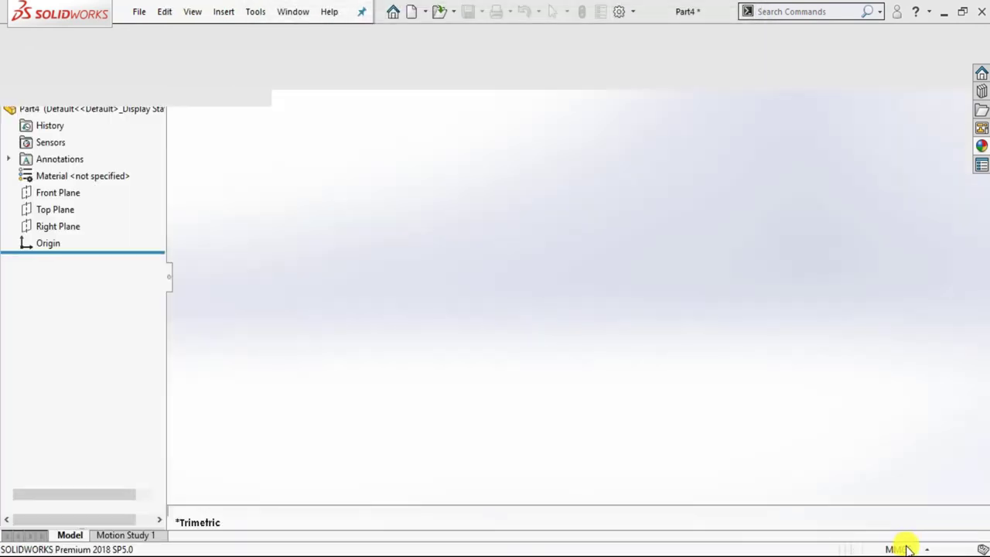
{"action": "left_click", "coordinate": [898, 549]}
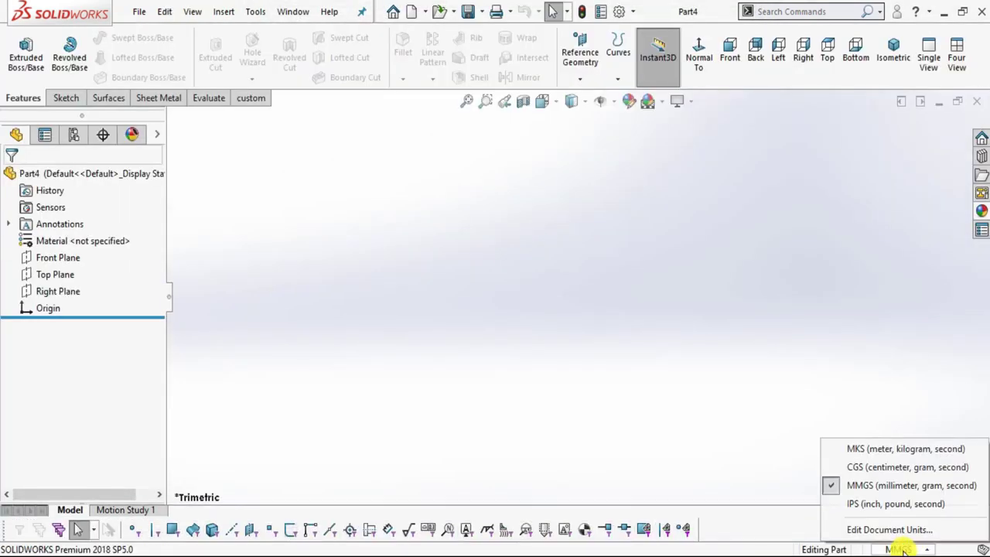
{"action": "left_click", "coordinate": [885, 486]}
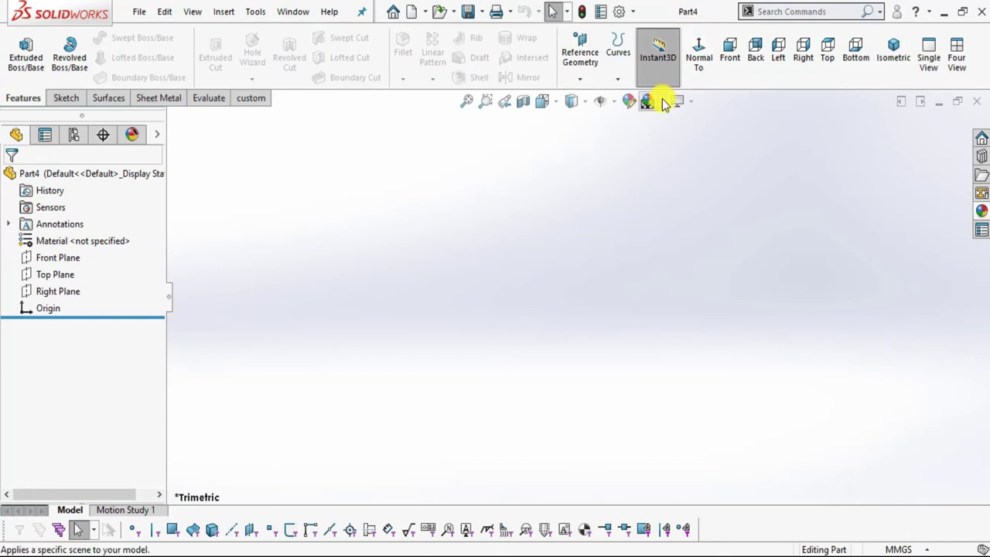
{"action": "left_click", "coordinate": [662, 103]}
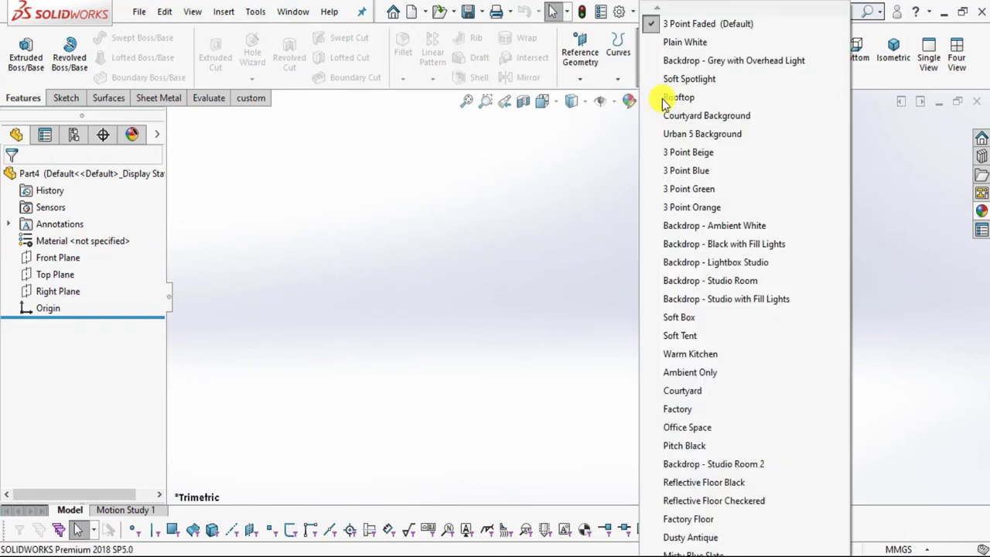
{"action": "left_click", "coordinate": [671, 42]}
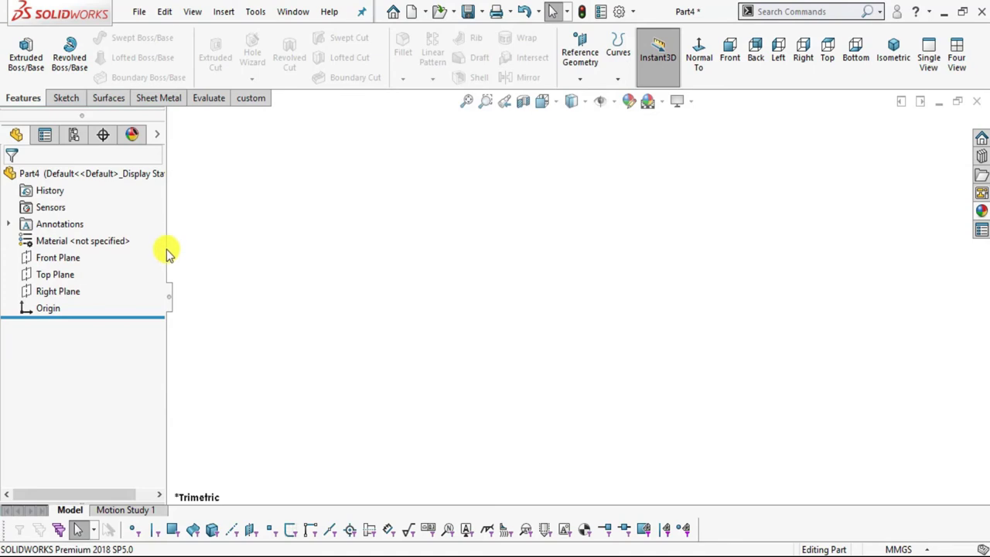
Step: Start a sketch on the Front Plane and draw a vertical line about 80 mm long upward from the origin
{"action": "left_click", "coordinate": [56, 259]}
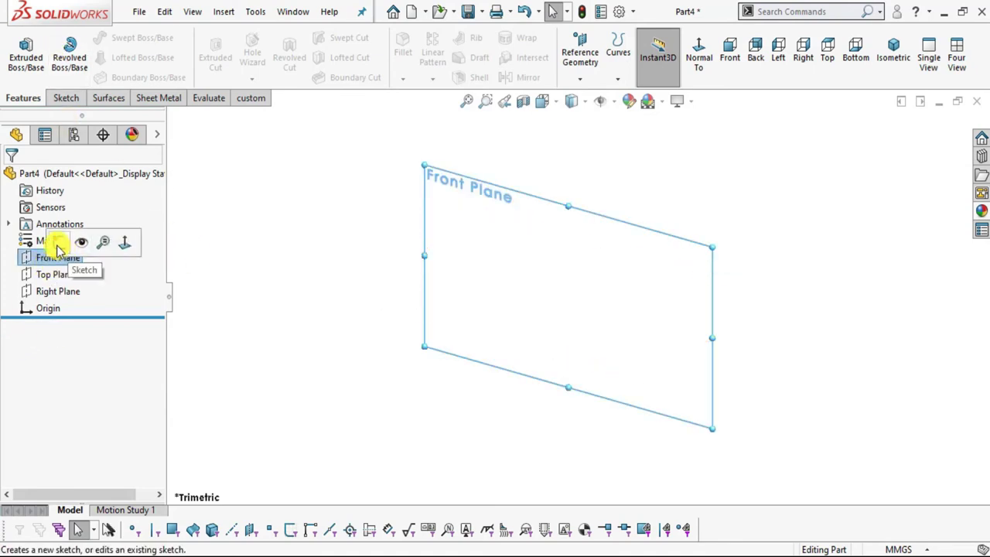
{"action": "left_click", "coordinate": [65, 99]}
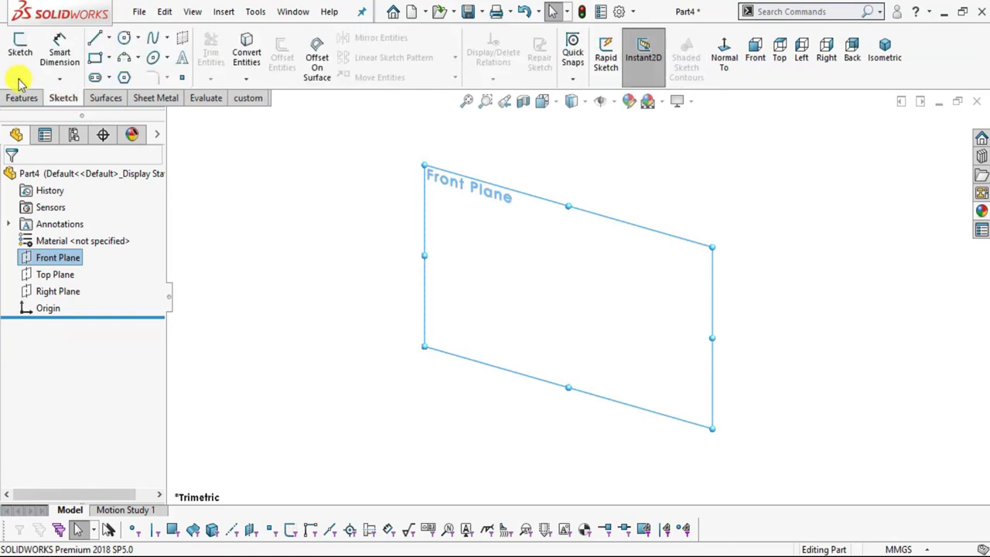
{"action": "left_click", "coordinate": [20, 48]}
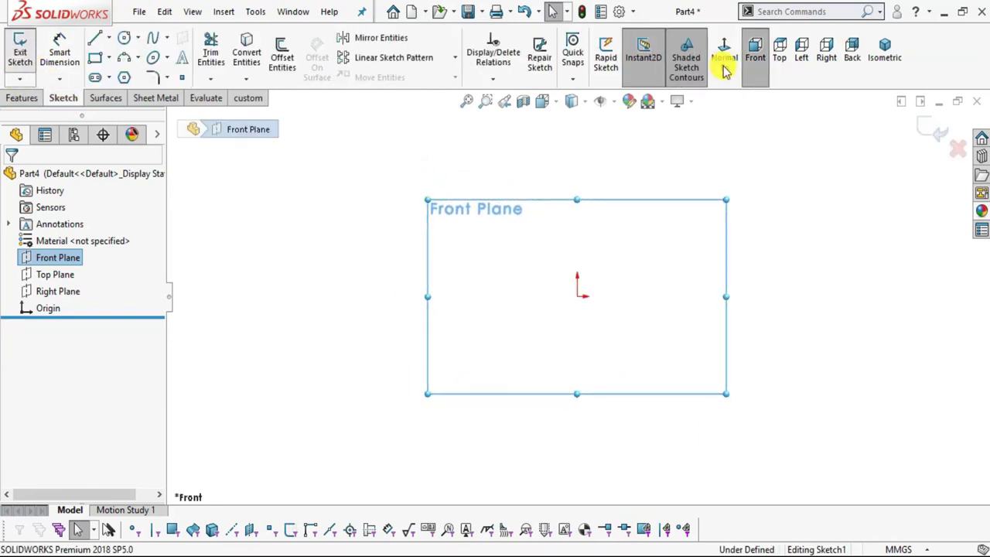
{"action": "left_click", "coordinate": [96, 40]}
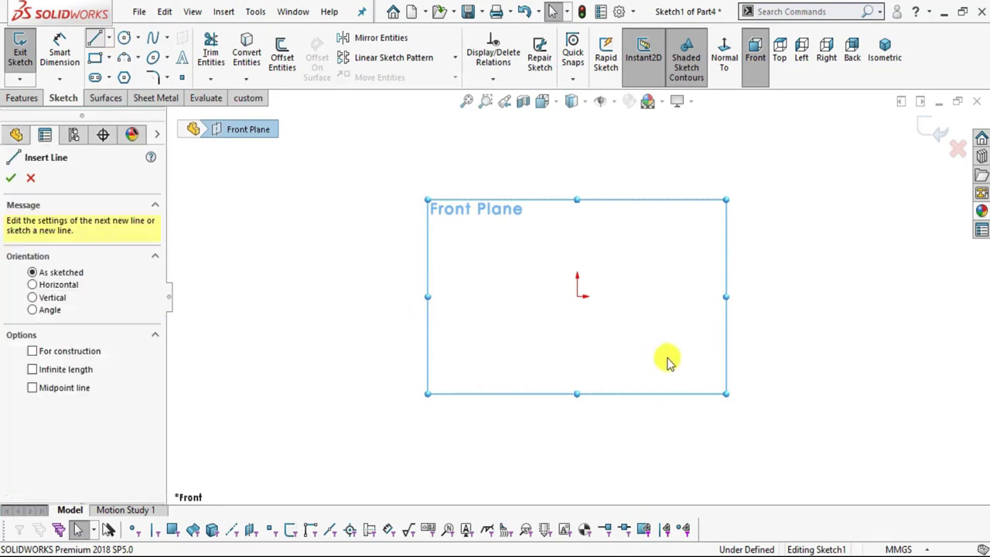
{"action": "left_click", "coordinate": [577, 297]}
{"action": "left_click", "coordinate": [579, 159]}
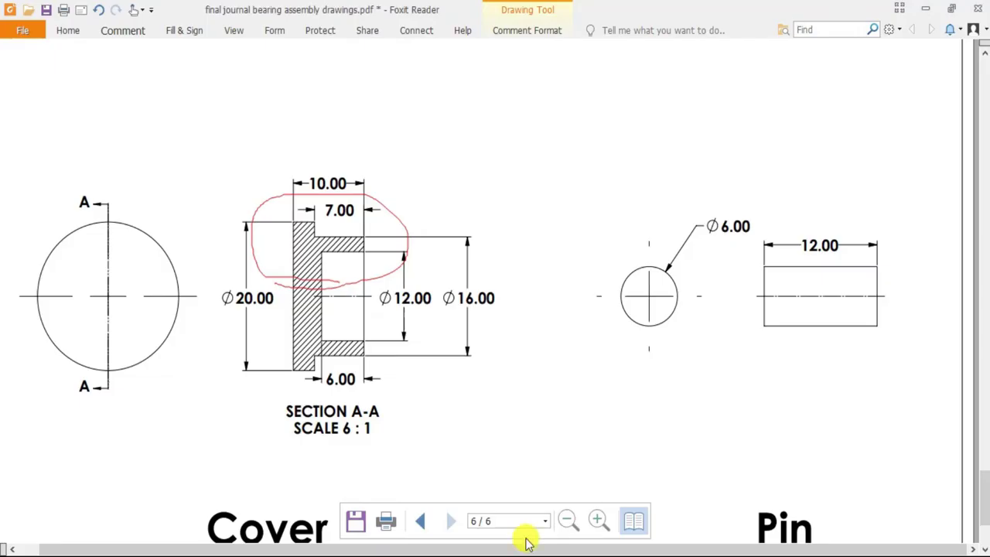
Step: Complete the Cover's closed half-profile with a short flange edge, a step down, a horizontal wall and an inner notch returning to the origin
{"action": "key", "text": "alt+Tab"}
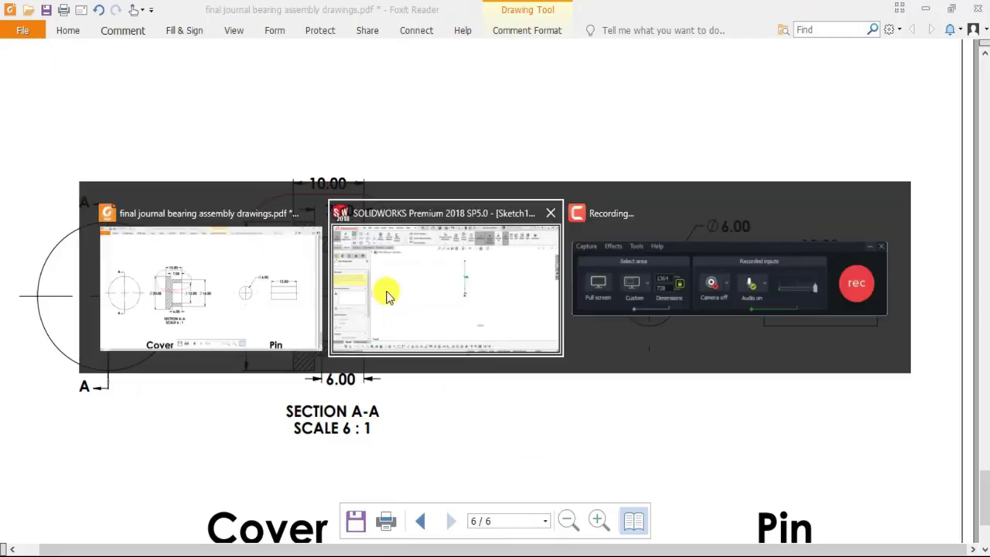
{"action": "left_click", "coordinate": [623, 156]}
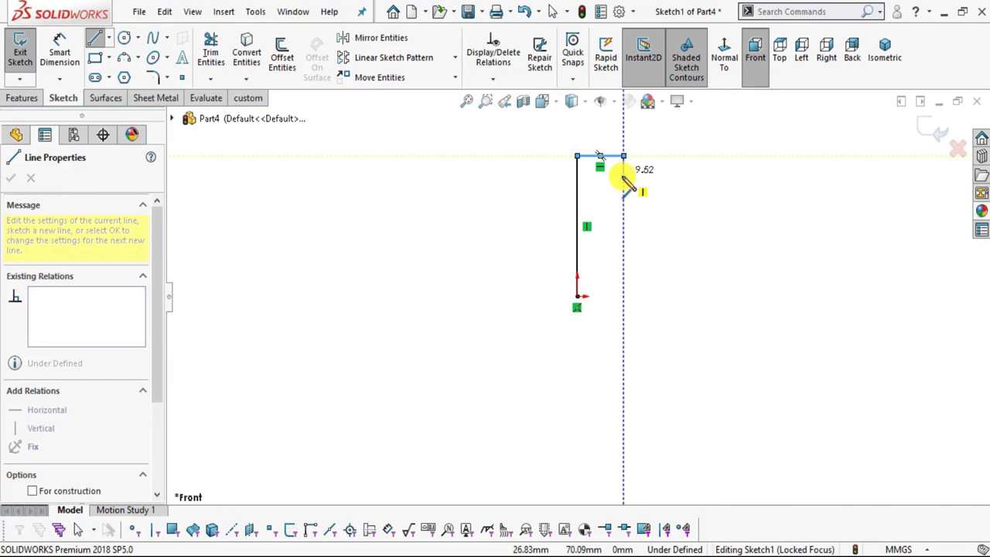
{"action": "left_click", "coordinate": [623, 179]}
{"action": "left_click", "coordinate": [748, 179]}
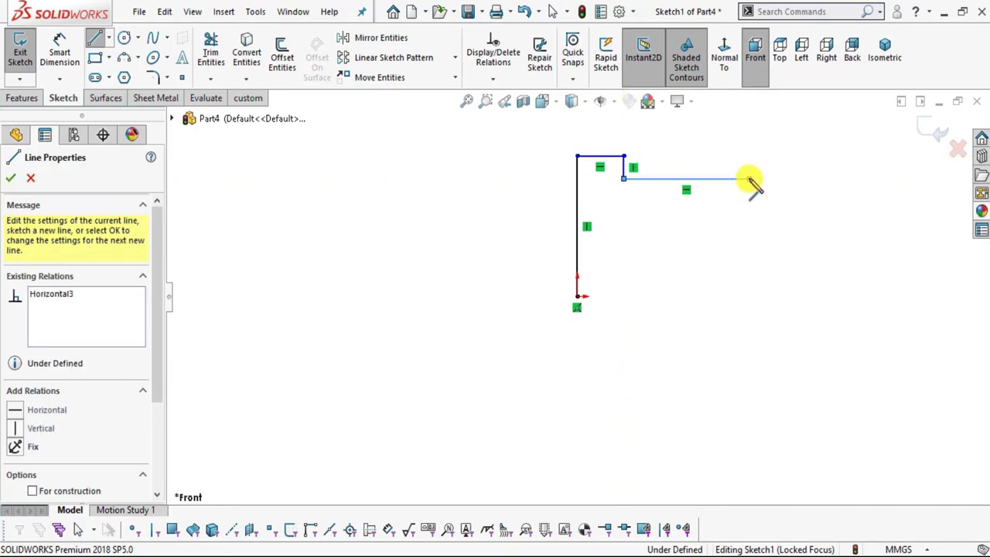
{"action": "key", "text": "alt+Tab"}
{"action": "key", "text": "alt+Tab"}
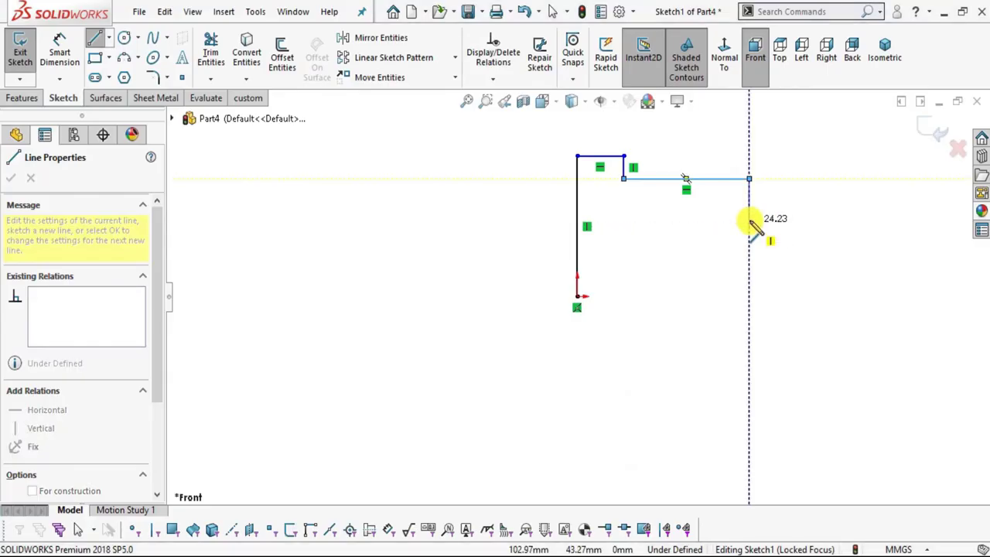
{"action": "left_click", "coordinate": [749, 213]}
{"action": "left_click", "coordinate": [653, 212]}
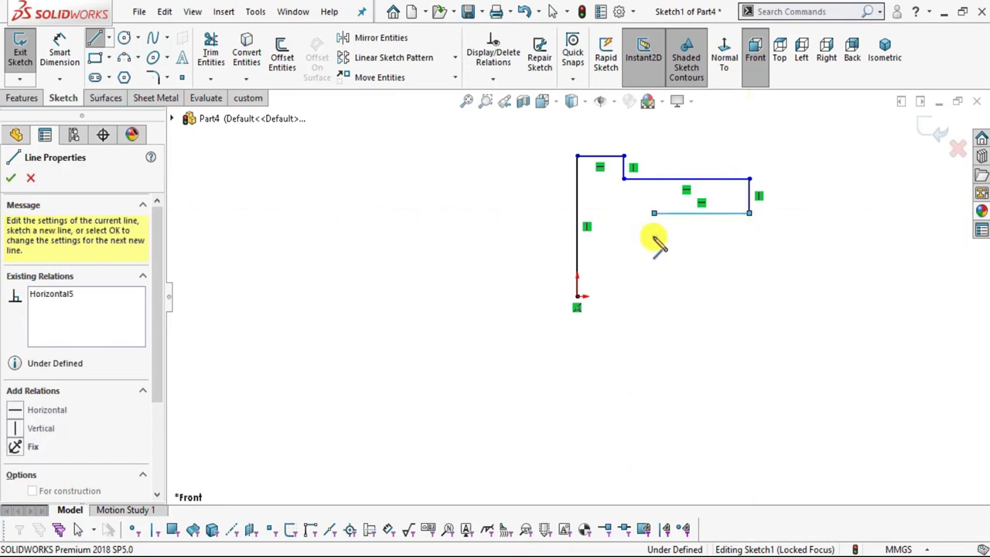
{"action": "left_click", "coordinate": [653, 296]}
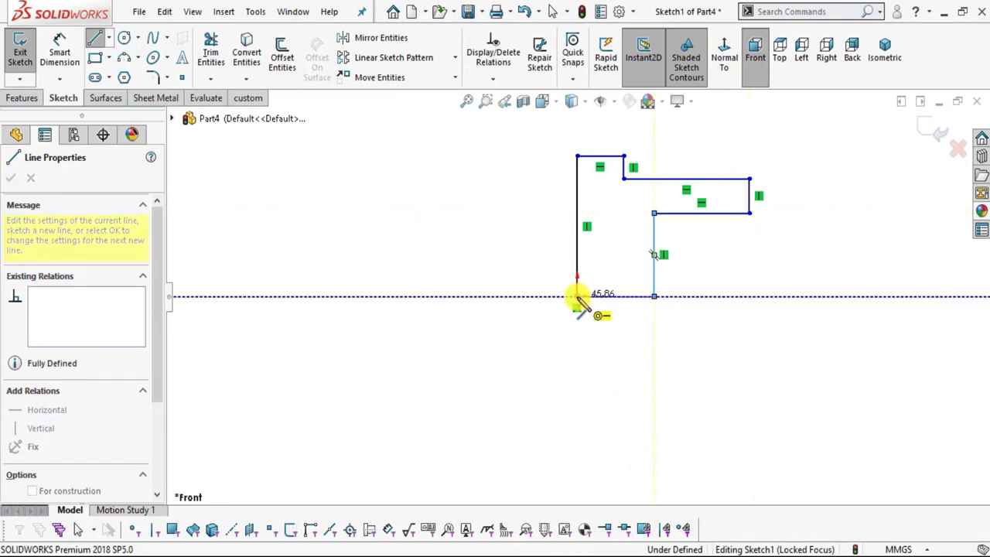
{"action": "left_click", "coordinate": [577, 296]}
{"action": "key", "text": "Escape"}
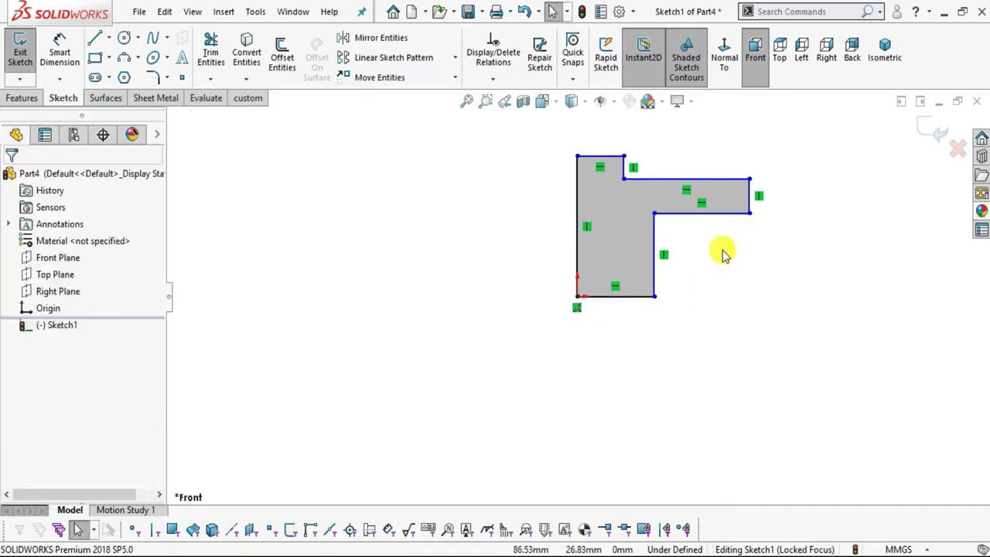
Step: Check the Cover drawing and dimension the profile's vertical line at the origin as 10 mm
{"action": "key", "text": "alt+Tab"}
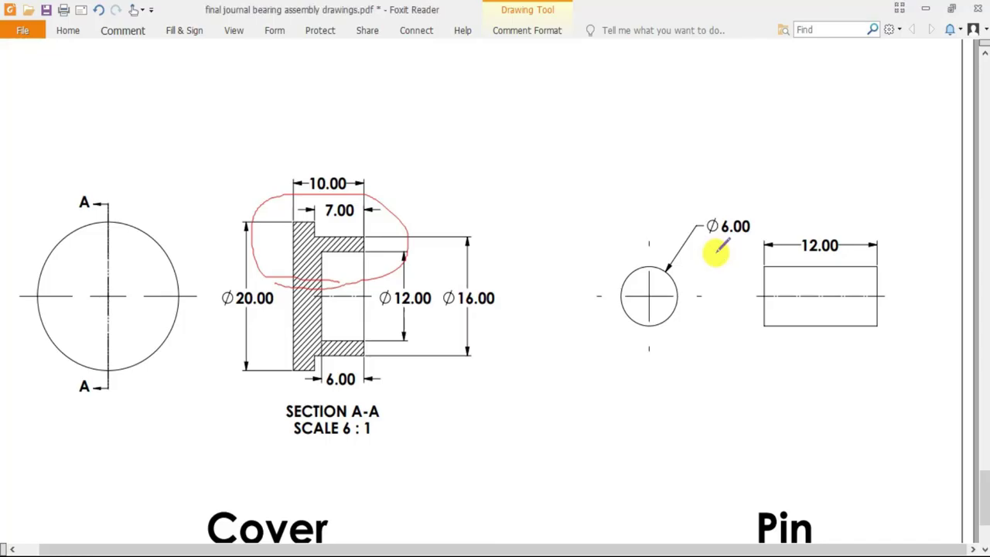
{"action": "key", "text": "alt+Tab"}
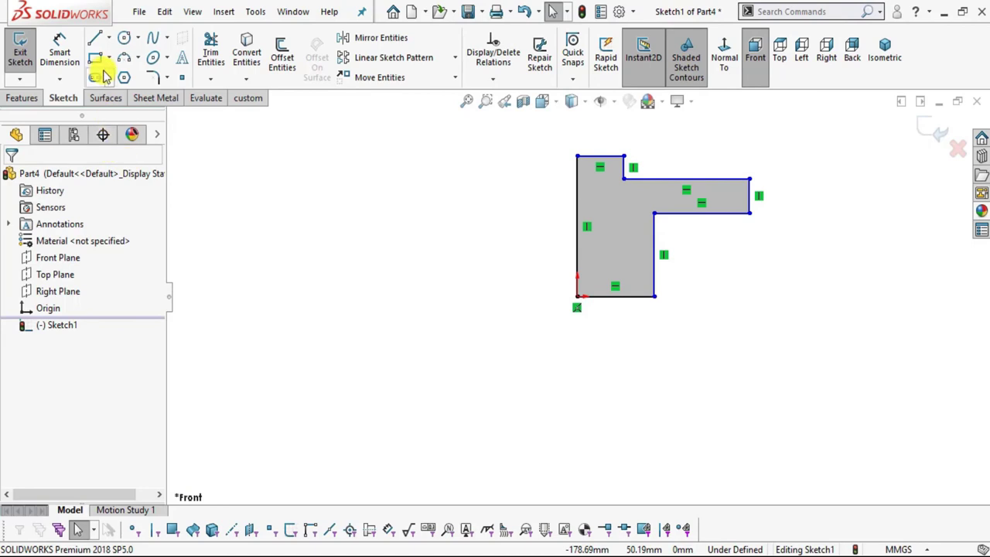
{"action": "left_click", "coordinate": [70, 51]}
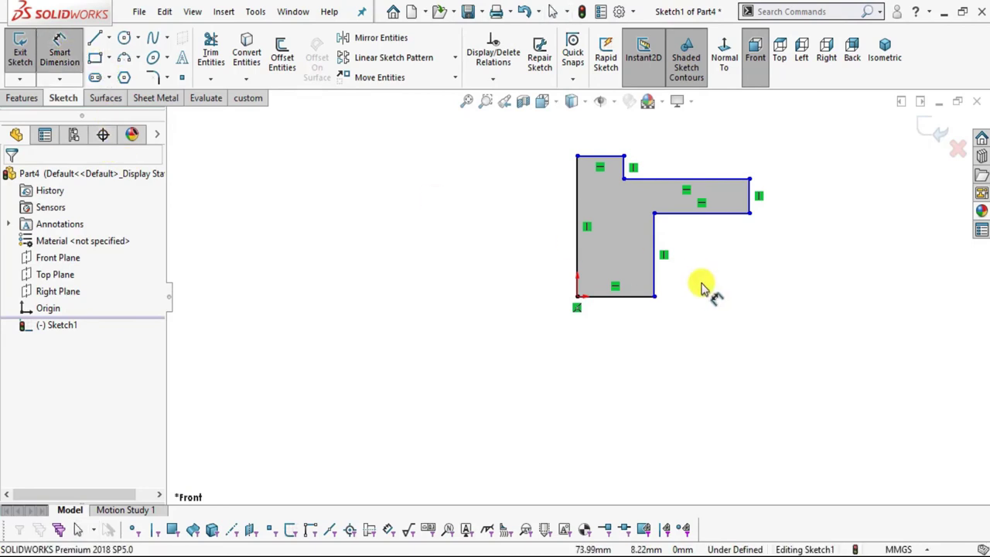
{"action": "key", "text": "alt+Tab"}
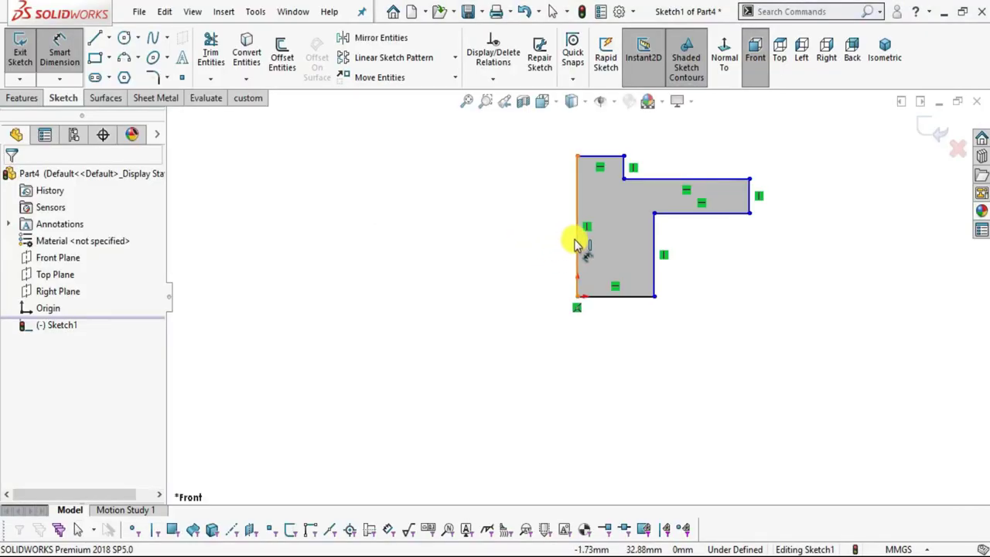
{"action": "left_click", "coordinate": [576, 245]}
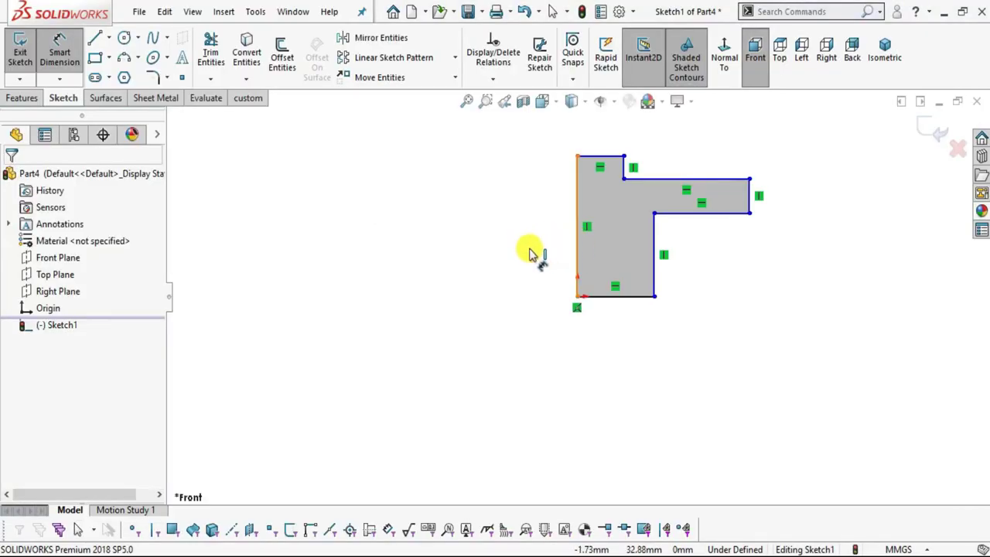
{"action": "left_click", "coordinate": [529, 257]}
{"action": "type", "text": "10"}
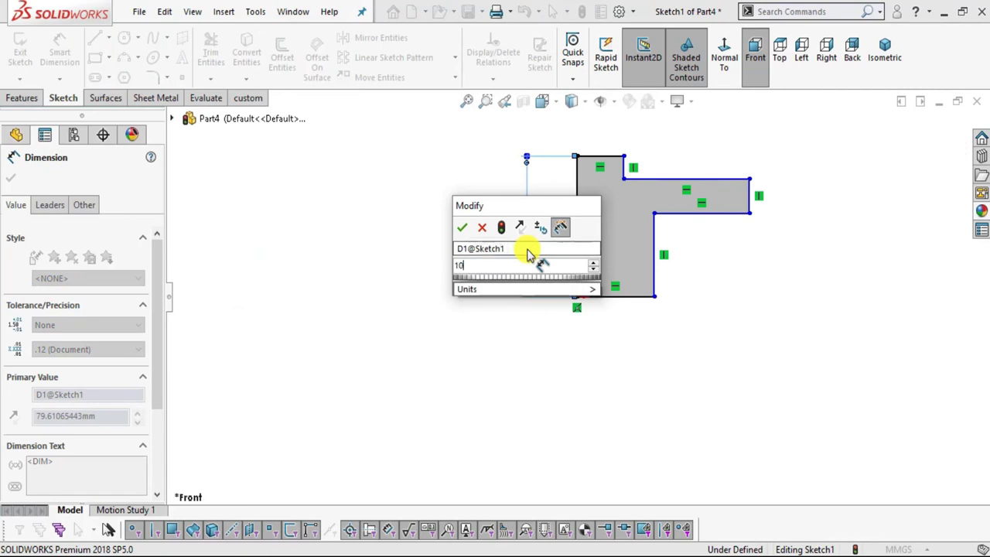
{"action": "key", "text": "Return"}
{"action": "key", "text": "Escape"}
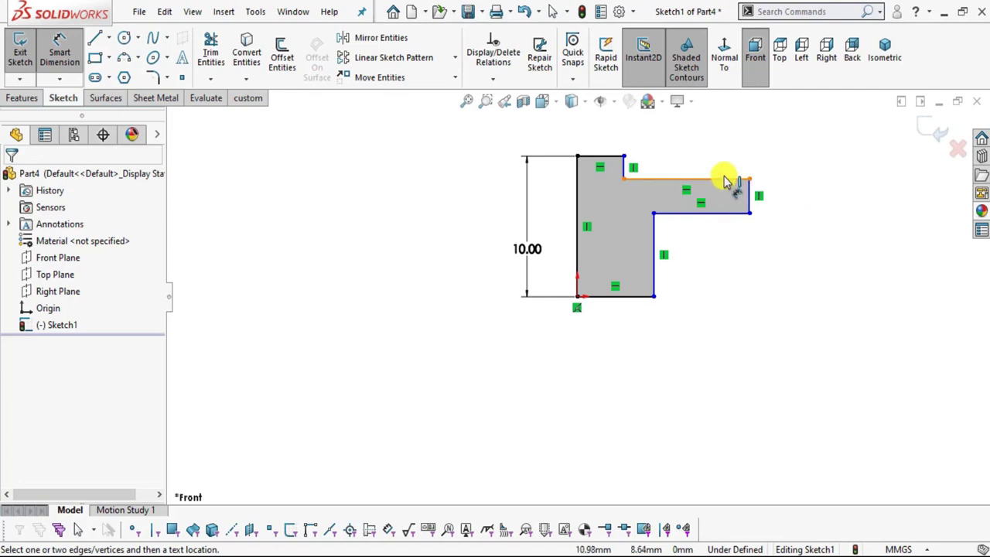
Step: Dimension the outer horizontal edge of the Cover's wall as 7 mm
{"action": "left_click", "coordinate": [724, 179]}
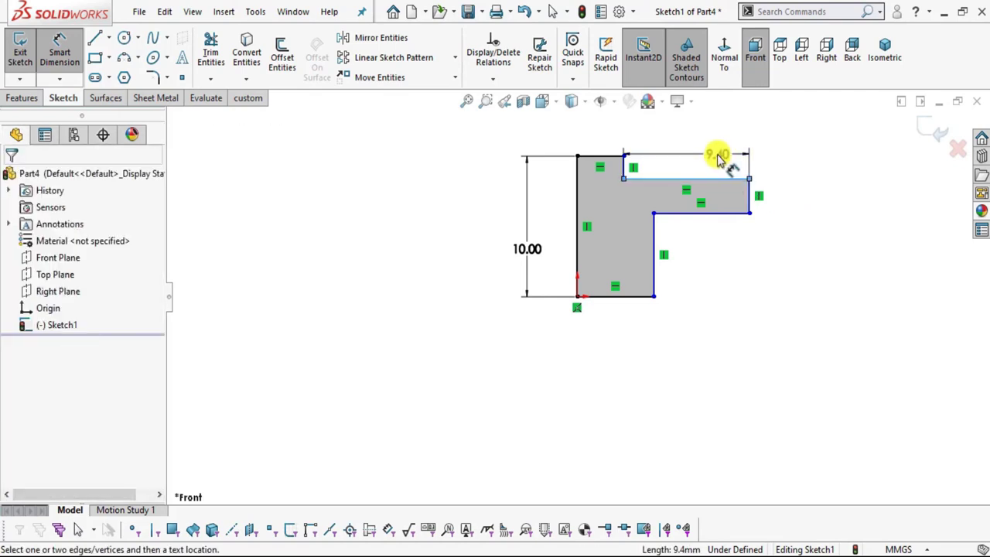
{"action": "left_click", "coordinate": [719, 156]}
{"action": "type", "text": "7"}
{"action": "key", "text": "Return"}
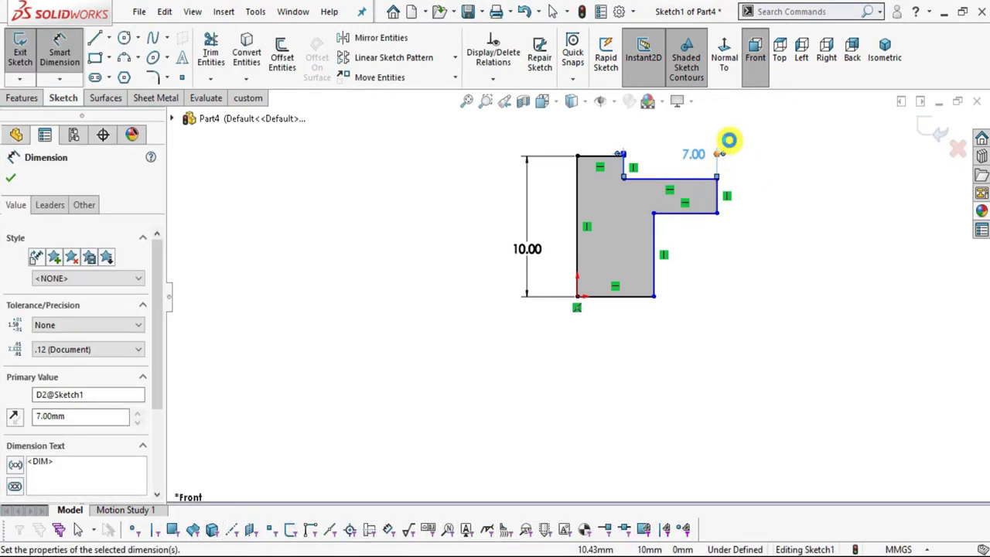
{"action": "key", "text": "Escape"}
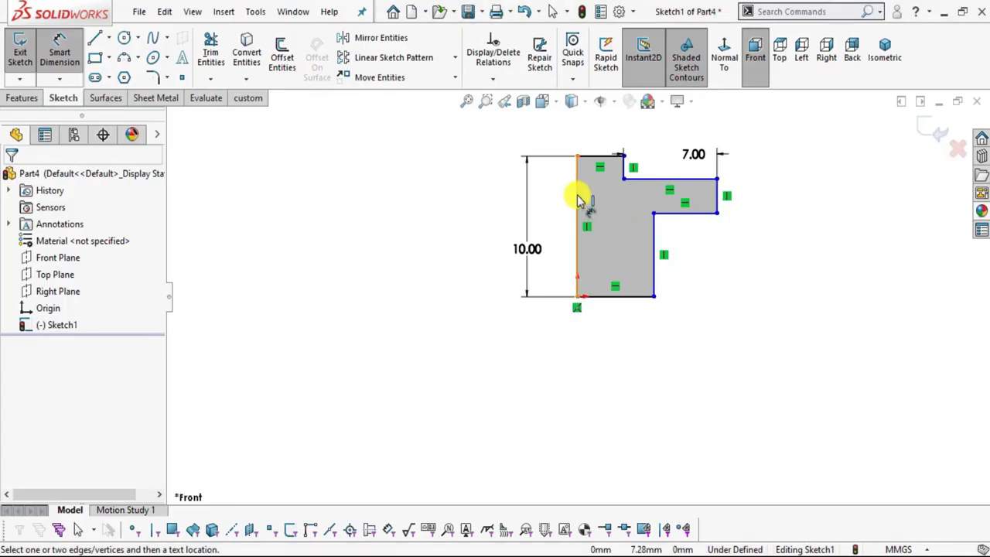
Step: Dimension the profile's overall width between its outer vertical edges as 10 mm and reposition the 7 mm dimension above the wall
{"action": "left_click", "coordinate": [578, 199]}
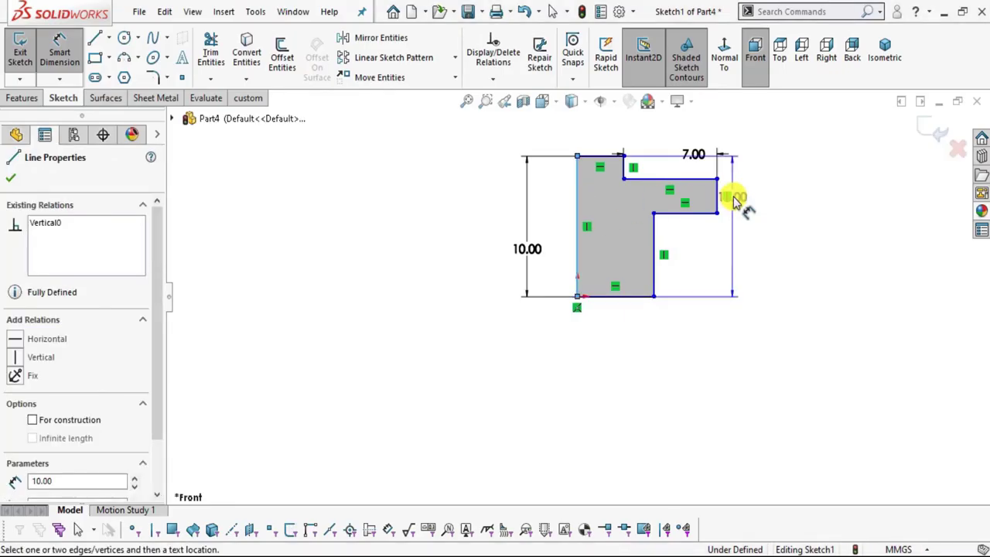
{"action": "left_click", "coordinate": [718, 199]}
{"action": "scroll", "coordinate": [696, 255], "scroll_direction": "up", "scroll_amount": 2}
{"action": "left_click", "coordinate": [630, 166]}
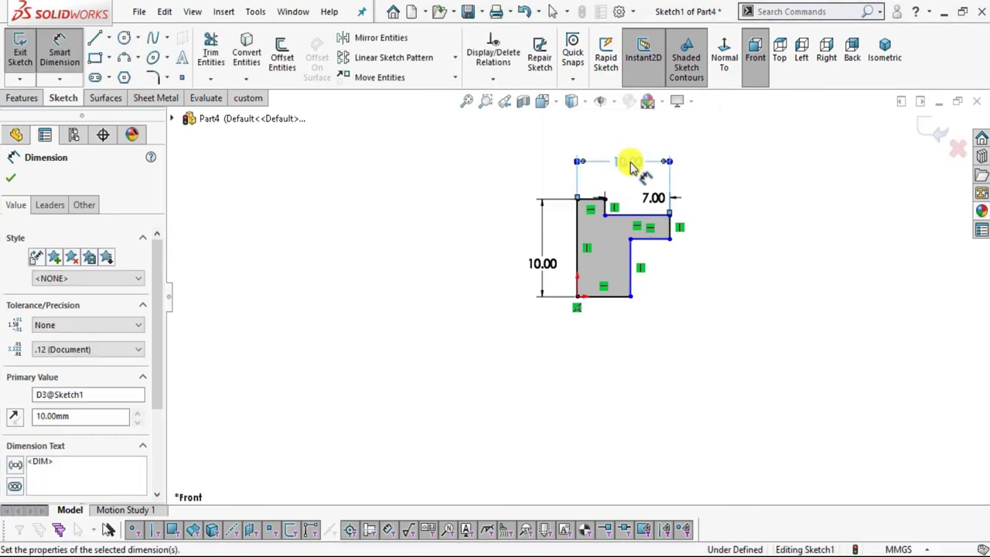
{"action": "left_click", "coordinate": [762, 265]}
{"action": "scroll", "coordinate": [656, 261], "scroll_direction": "down", "scroll_amount": 3}
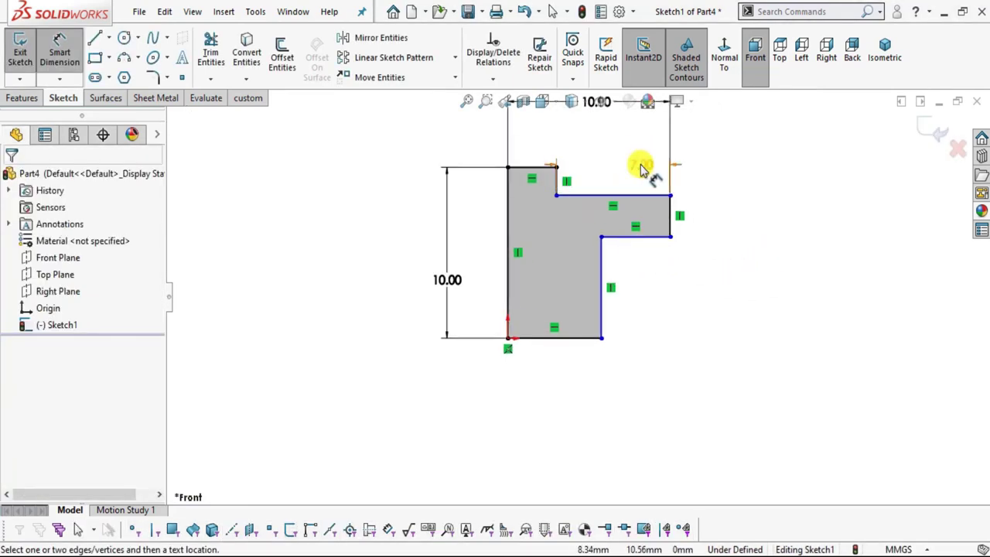
{"action": "key", "text": "Escape"}
{"action": "left_click", "coordinate": [627, 159]}
{"action": "left_click", "coordinate": [796, 283]}
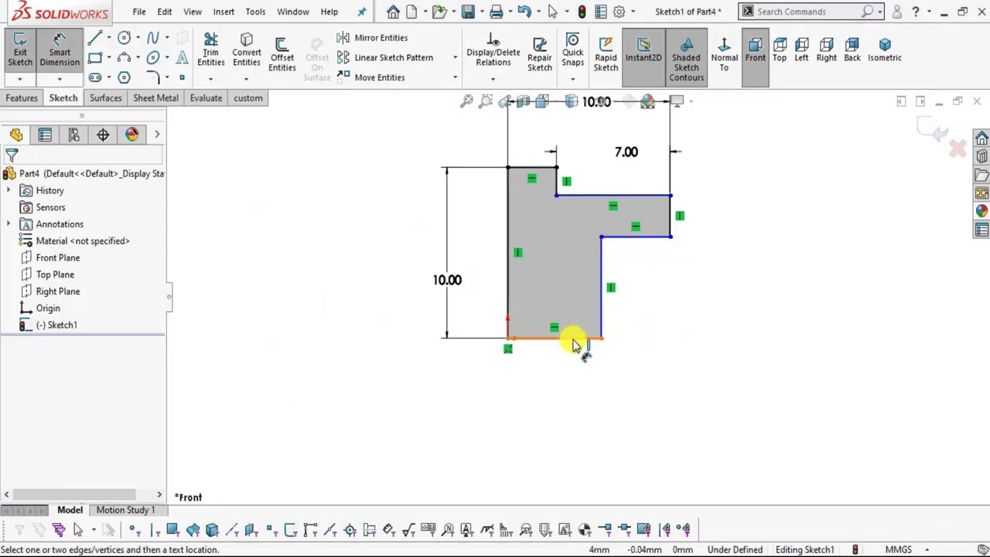
Step: Dimension the vertical distance between the profile's bottom edge and the notch's upper horizontal edge as 6 mm
{"action": "left_click", "coordinate": [578, 339]}
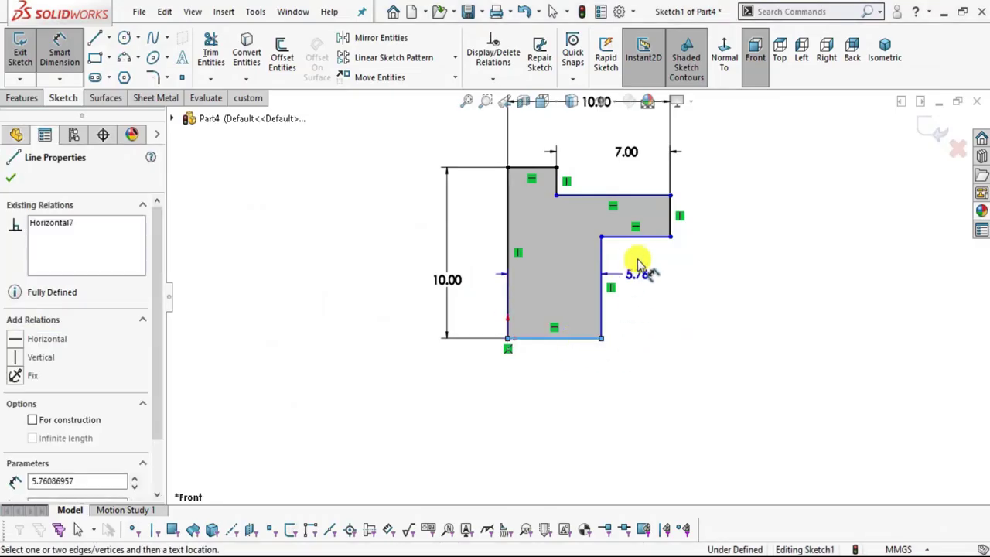
{"action": "left_click", "coordinate": [641, 236]}
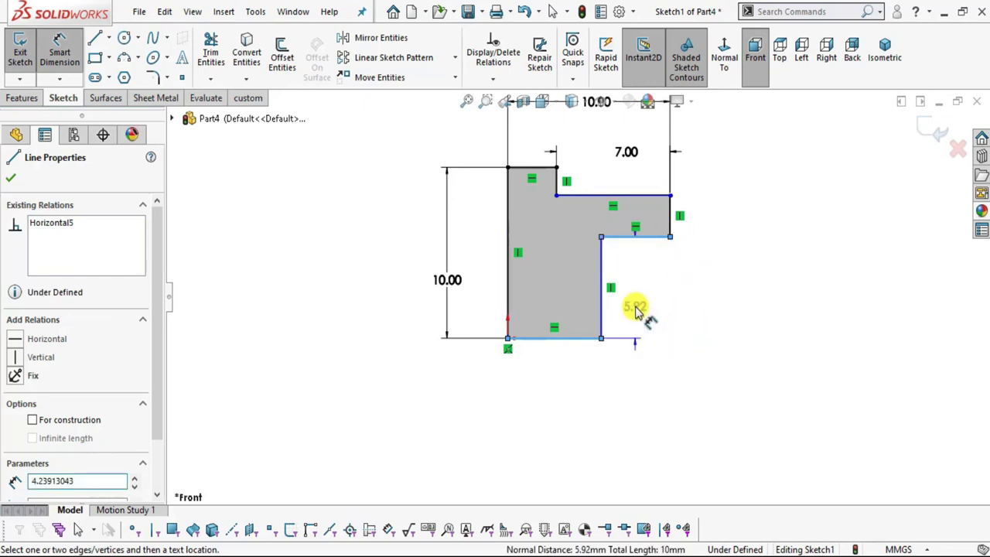
{"action": "left_click", "coordinate": [636, 309]}
{"action": "type", "text": "6"}
{"action": "key", "text": "Return"}
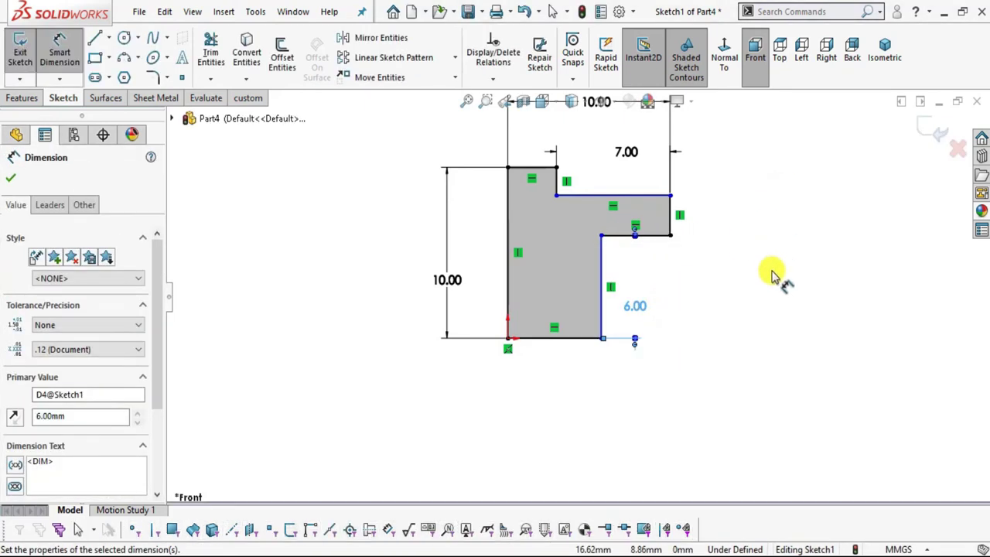
Step: Check the Cover drawing and dimension the length of the notch's upper horizontal edge as 6 mm
{"action": "key", "text": "alt+Tab"}
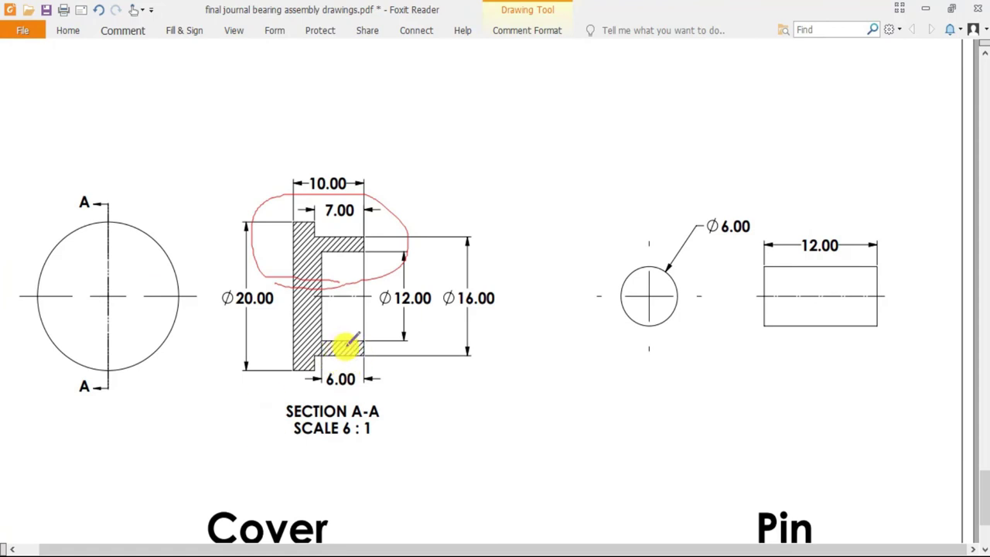
{"action": "key", "text": "alt+Tab"}
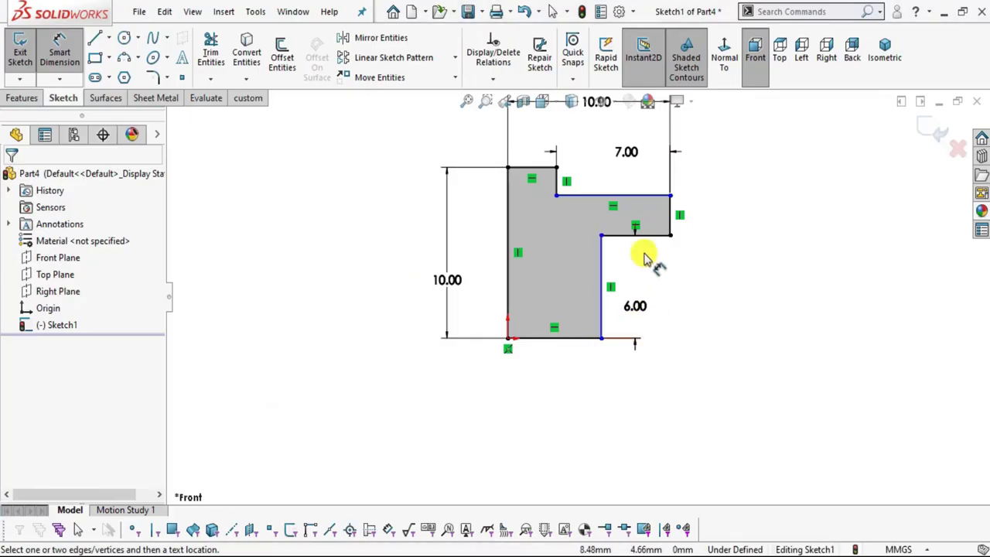
{"action": "left_click", "coordinate": [649, 240]}
{"action": "key", "text": "alt+Tab"}
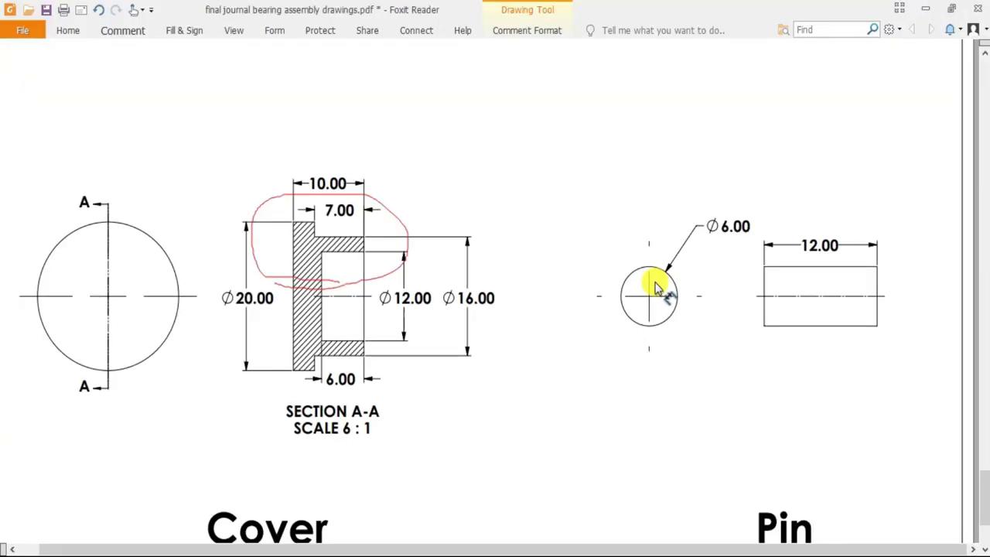
{"action": "key", "text": "alt+Tab"}
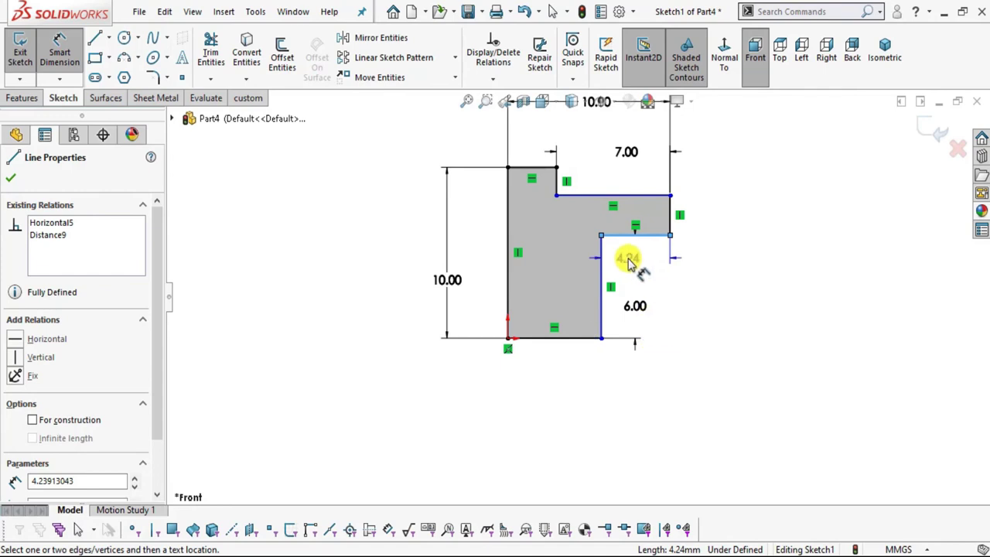
{"action": "left_click", "coordinate": [627, 263]}
{"action": "type", "text": "6"}
{"action": "key", "text": "Return"}
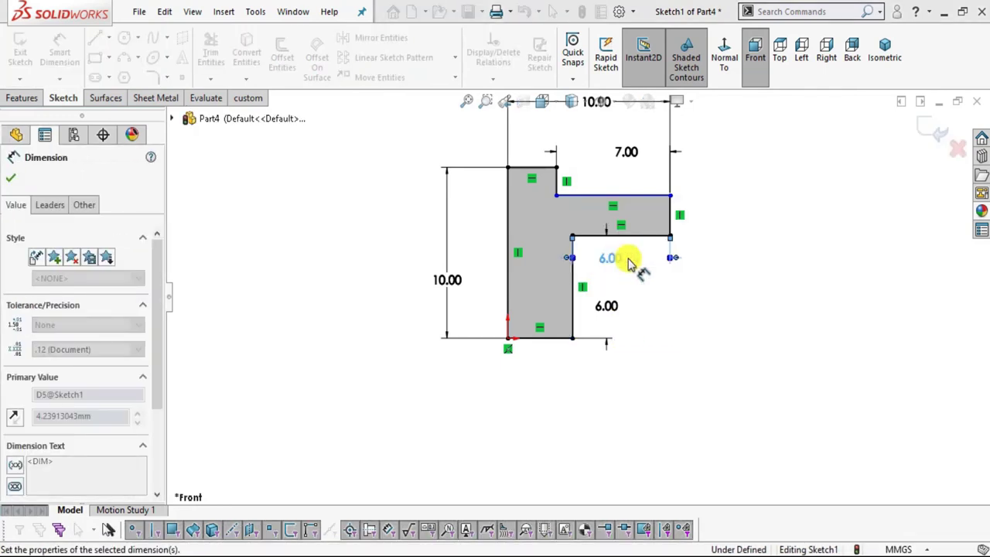
{"action": "key", "text": "Escape"}
Step: Consult the Cover drawing and dimension the distance from the profile's bottom edge to the wall's outer horizontal edge as 8 mm
{"action": "key", "text": "alt+Tab"}
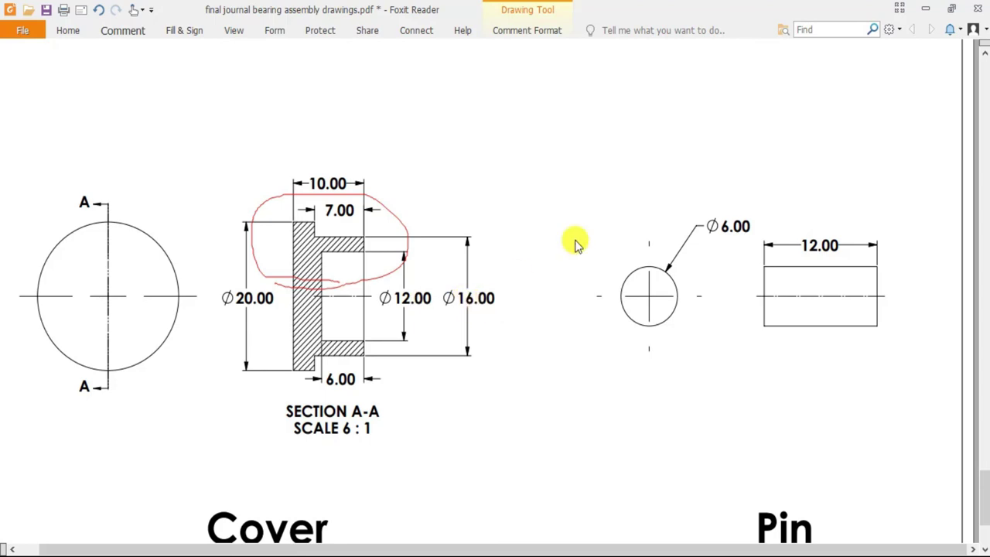
{"action": "key", "text": "alt+Tab"}
{"action": "left_click", "coordinate": [618, 194]}
{"action": "left_click", "coordinate": [557, 337], "text": "ctrl"}
{"action": "left_click", "coordinate": [62, 43]}
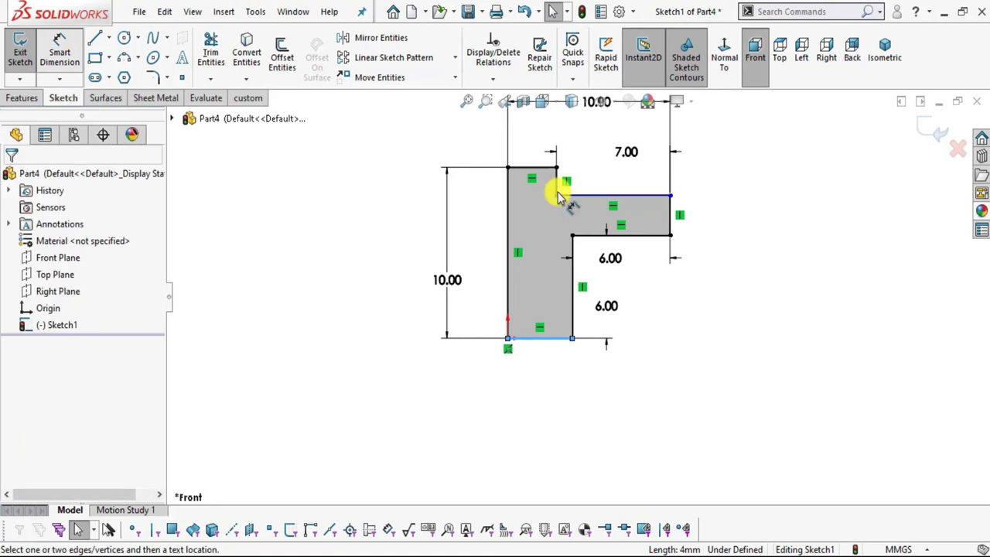
{"action": "left_click", "coordinate": [595, 195]}
{"action": "left_click", "coordinate": [595, 198]}
{"action": "left_click", "coordinate": [557, 339]}
{"action": "left_click", "coordinate": [720, 279]}
{"action": "type", "text": "8"}
{"action": "key", "text": "Return"}
{"action": "left_click", "coordinate": [800, 328]}
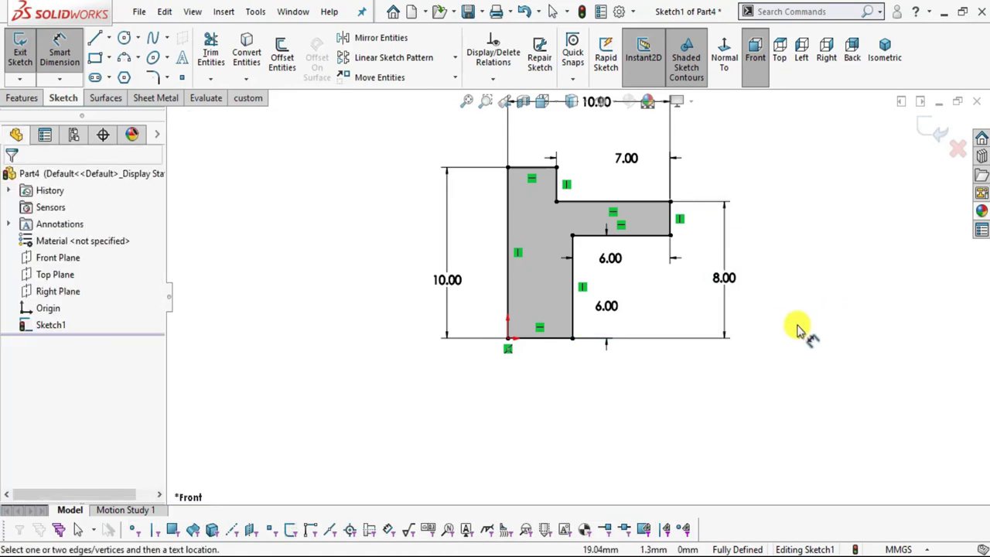
{"action": "key", "text": "Escape"}
{"action": "key", "text": "f"}
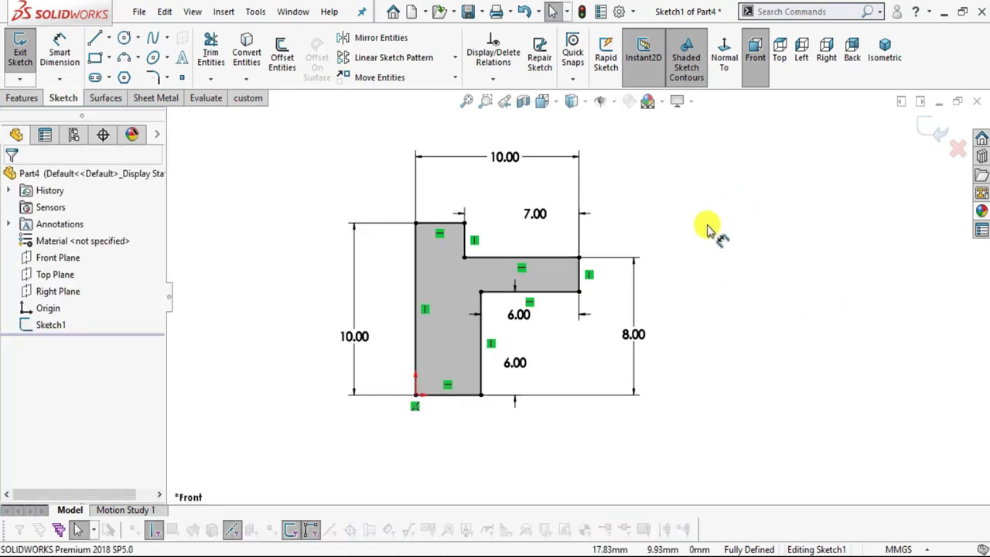
Step: Revolve the closed profile region 360 degrees about its bottom horizontal line through the origin
{"action": "left_click", "coordinate": [21, 99]}
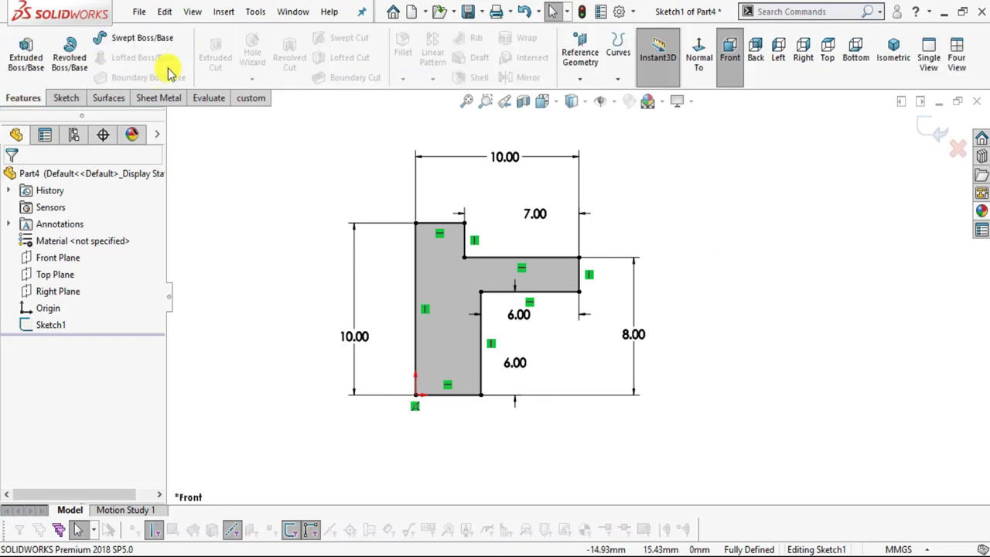
{"action": "left_click", "coordinate": [72, 68]}
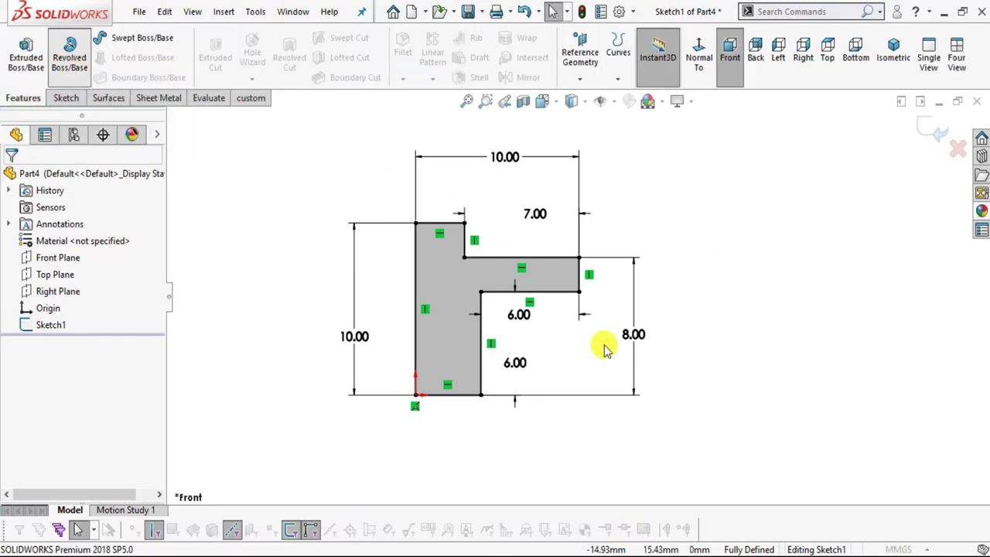
{"action": "left_click", "coordinate": [531, 414]}
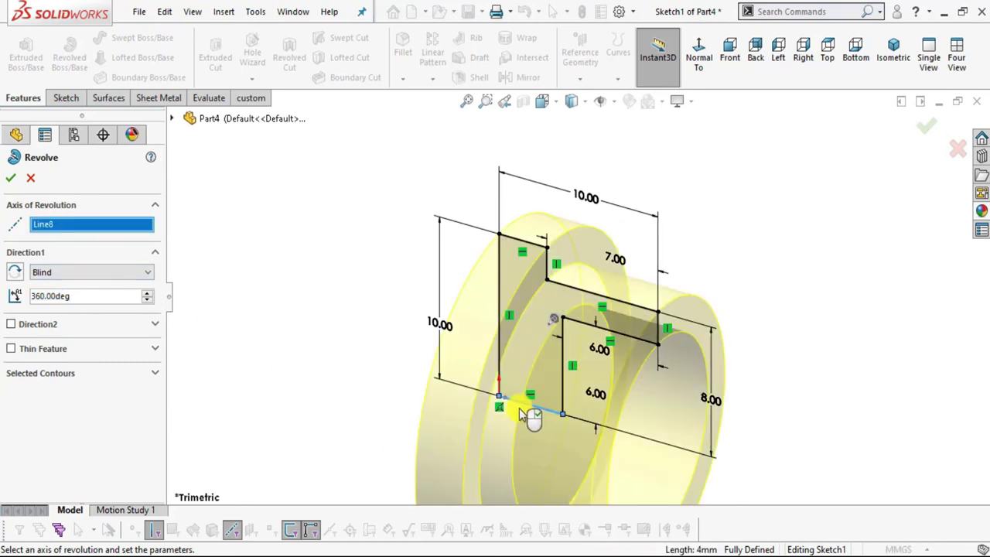
{"action": "left_click", "coordinate": [154, 374]}
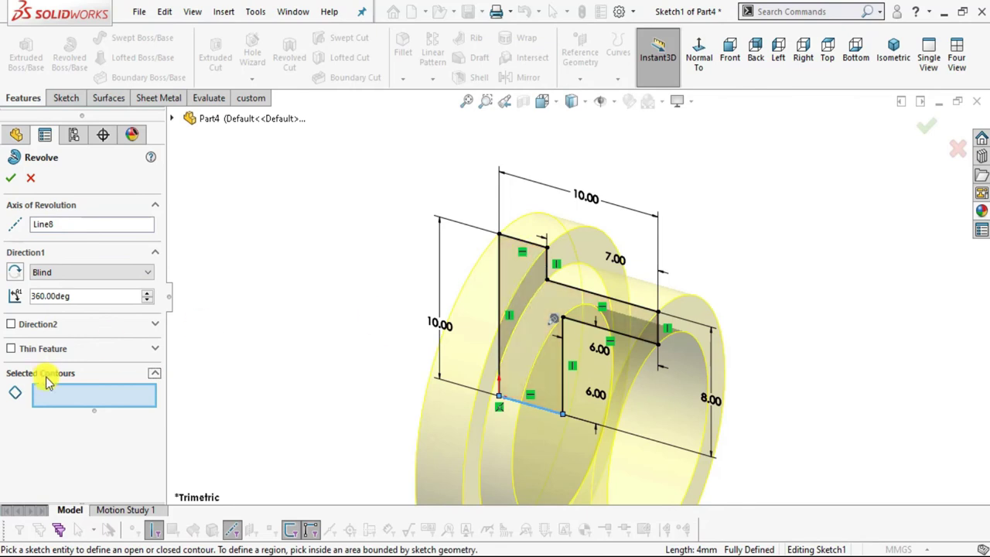
{"action": "scroll", "coordinate": [591, 400], "scroll_direction": "up", "scroll_amount": 2}
{"action": "scroll", "coordinate": [575, 438], "scroll_direction": "down", "scroll_amount": 1}
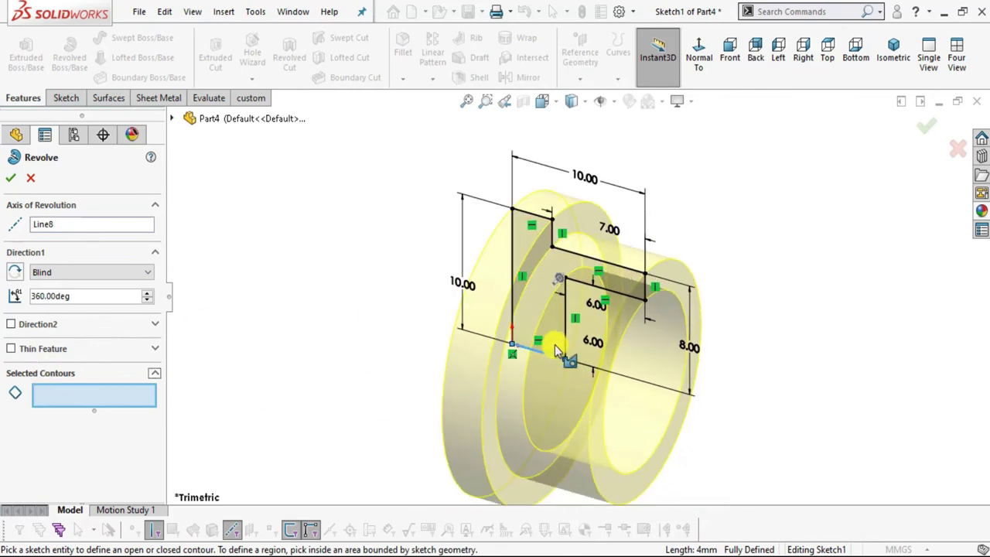
{"action": "left_click", "coordinate": [541, 280]}
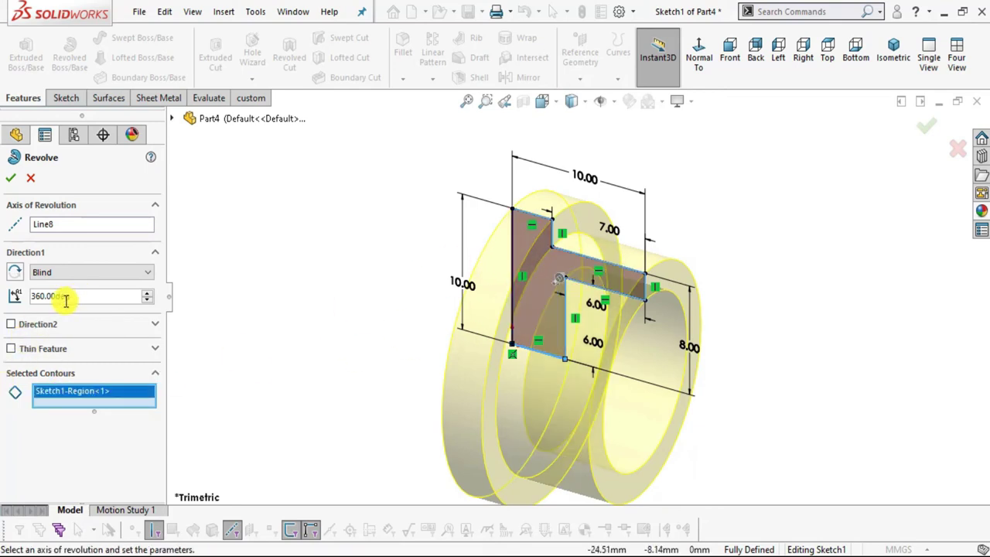
{"action": "left_click", "coordinate": [13, 180]}
Step: Apply the brushed steel appearance to the revolved Cover
{"action": "middle_click_drag", "start_coordinate": [658, 431], "coordinate": [706, 331]}
{"action": "scroll", "coordinate": [601, 398], "scroll_direction": "down", "scroll_amount": 3}
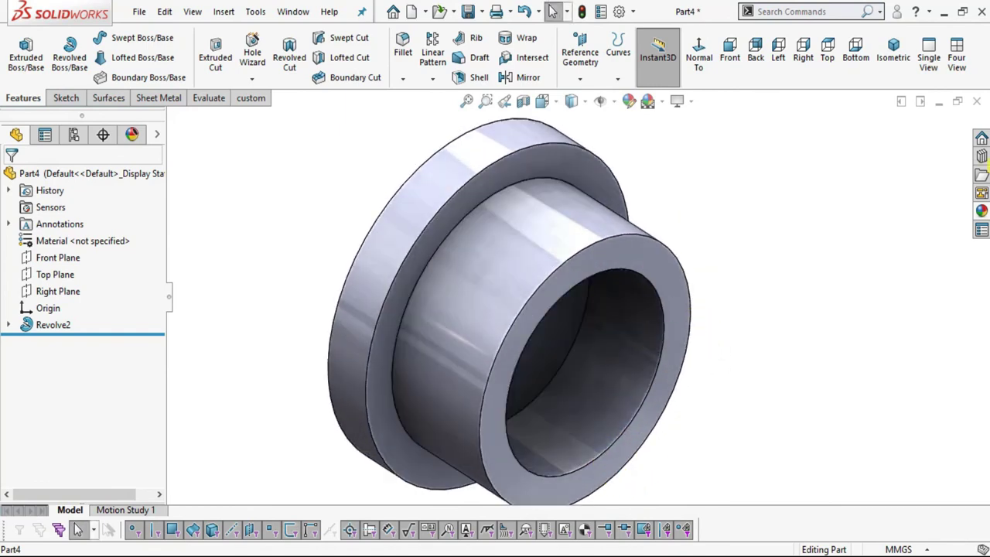
{"action": "left_click", "coordinate": [981, 210]}
{"action": "left_click", "coordinate": [826, 454]}
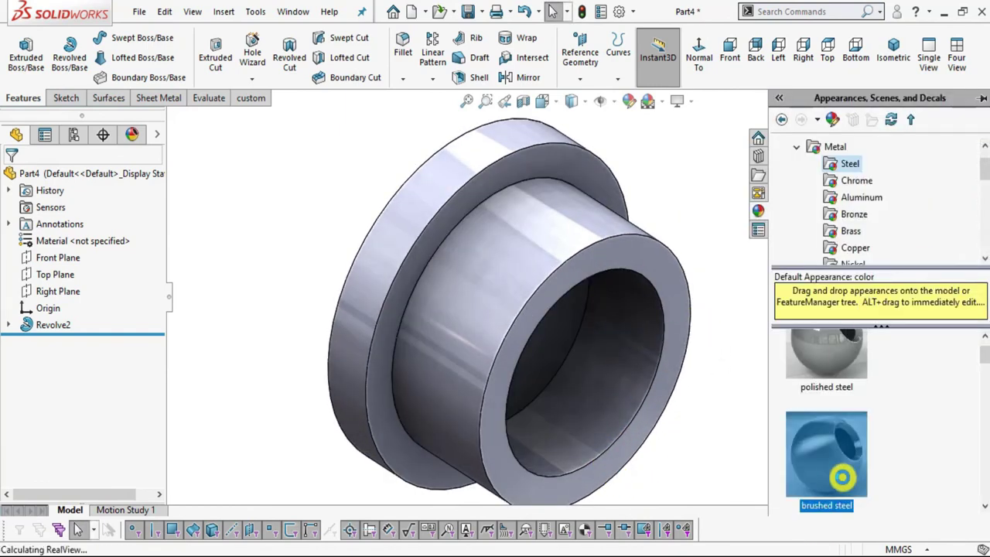
{"action": "left_click", "coordinate": [255, 267]}
{"action": "scroll", "coordinate": [698, 369], "scroll_direction": "up", "scroll_amount": 2}
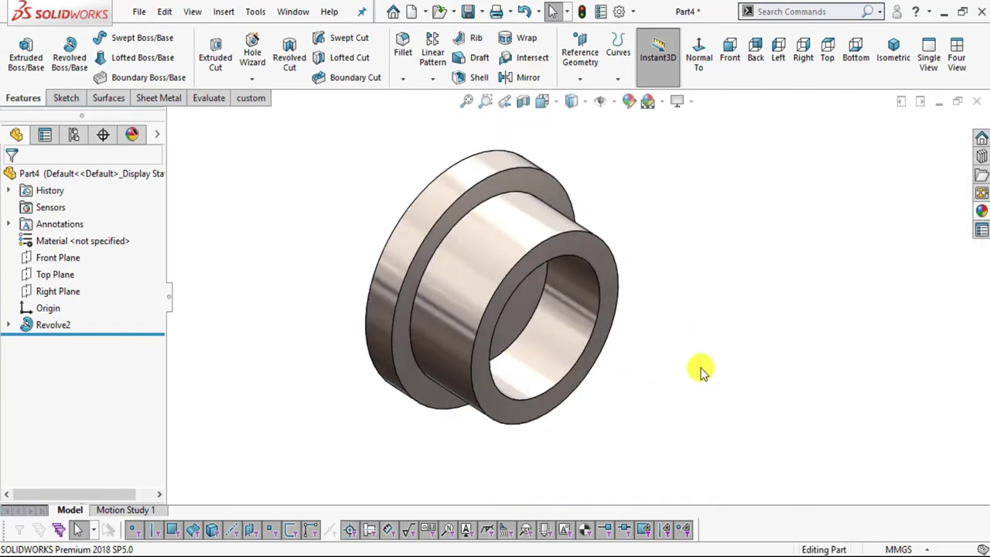
Step: Check the part's name on the drawing and save the part as Cover in the jb folder
{"action": "middle_click_drag", "start_coordinate": [459, 234], "coordinate": [430, 287]}
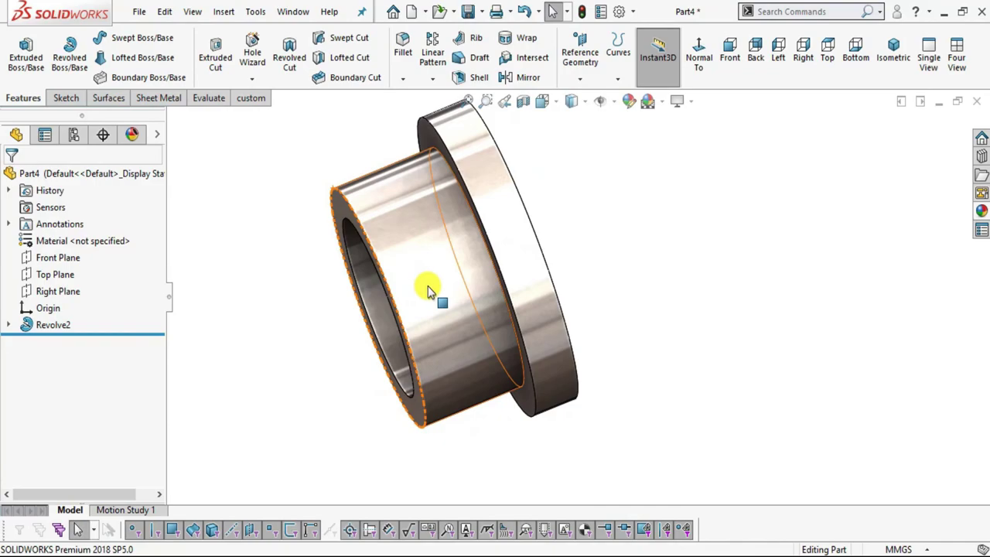
{"action": "scroll", "coordinate": [430, 287], "scroll_direction": "down", "scroll_amount": 2}
{"action": "key", "text": "alt+Tab"}
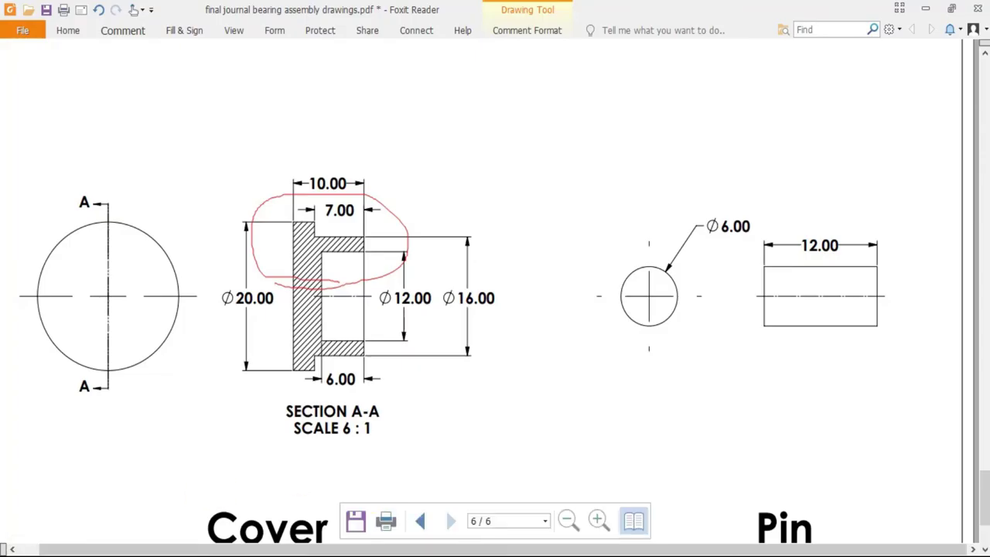
{"action": "key", "text": "alt+Tab"}
{"action": "left_click", "coordinate": [139, 11]}
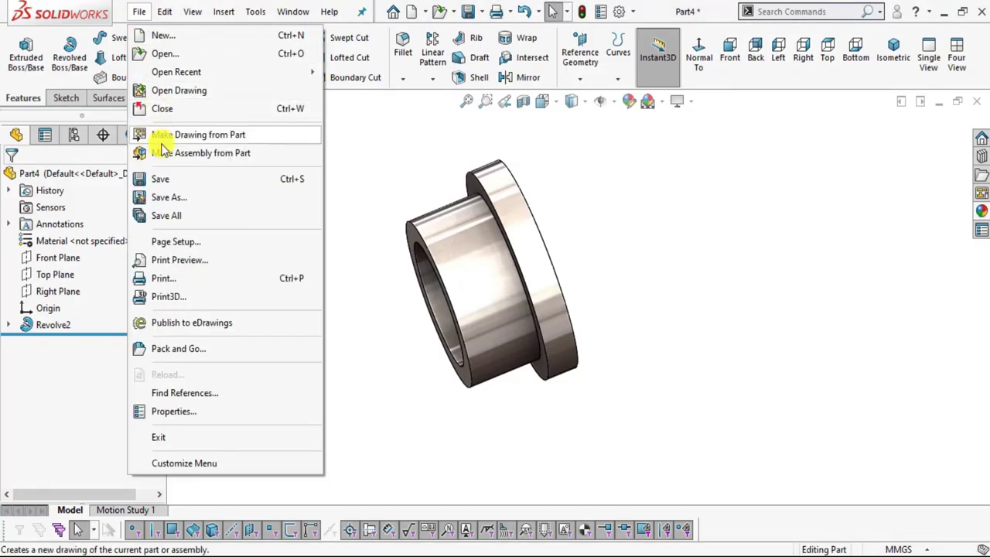
{"action": "left_click", "coordinate": [165, 178]}
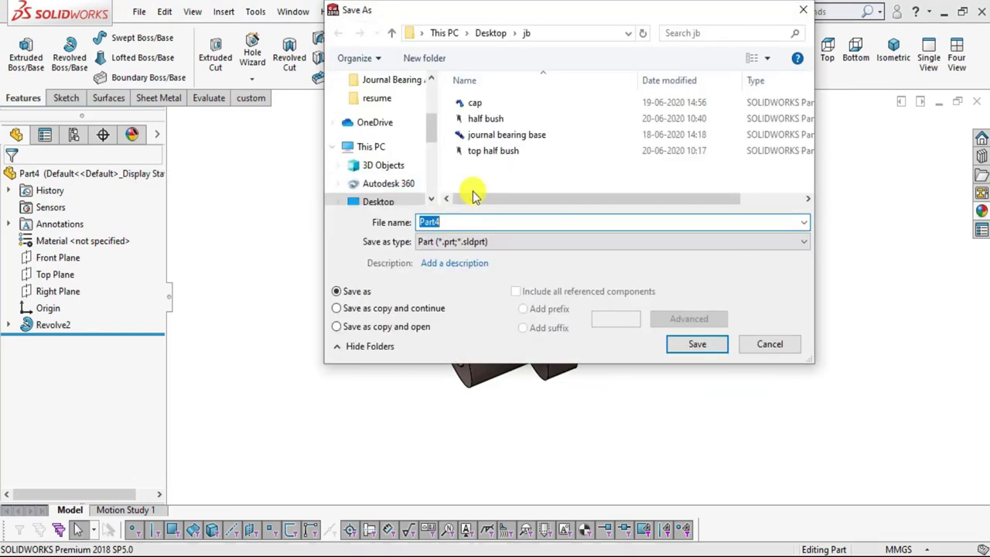
{"action": "type", "text": "Cover"}
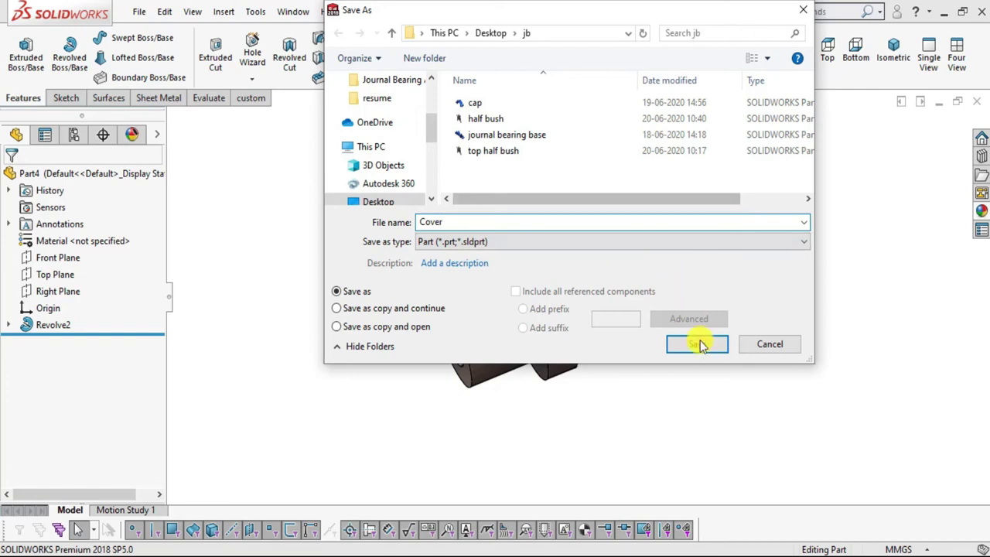
{"action": "left_click", "coordinate": [696, 345]}
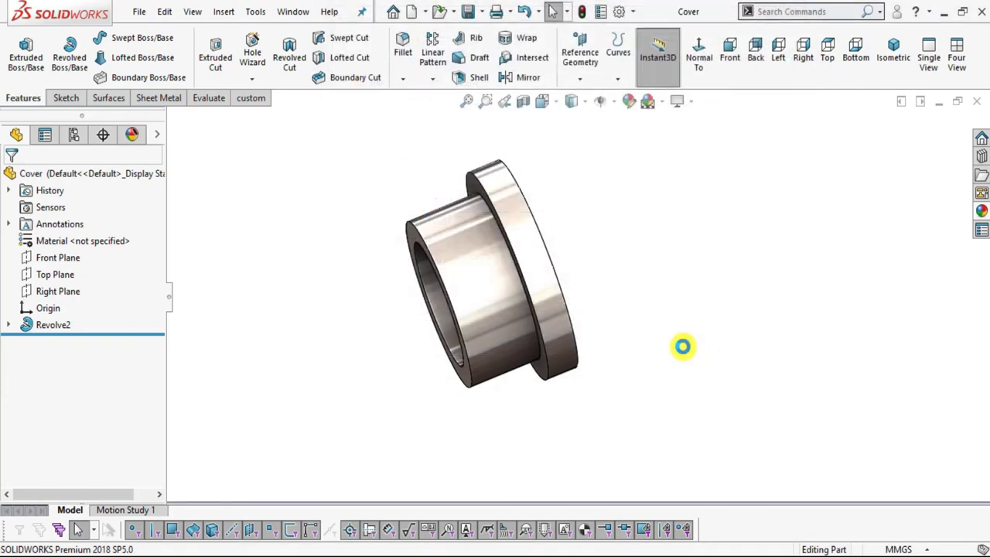
Step: Review the Pin drawing and create a new part document
{"action": "key", "text": "alt+Tab"}
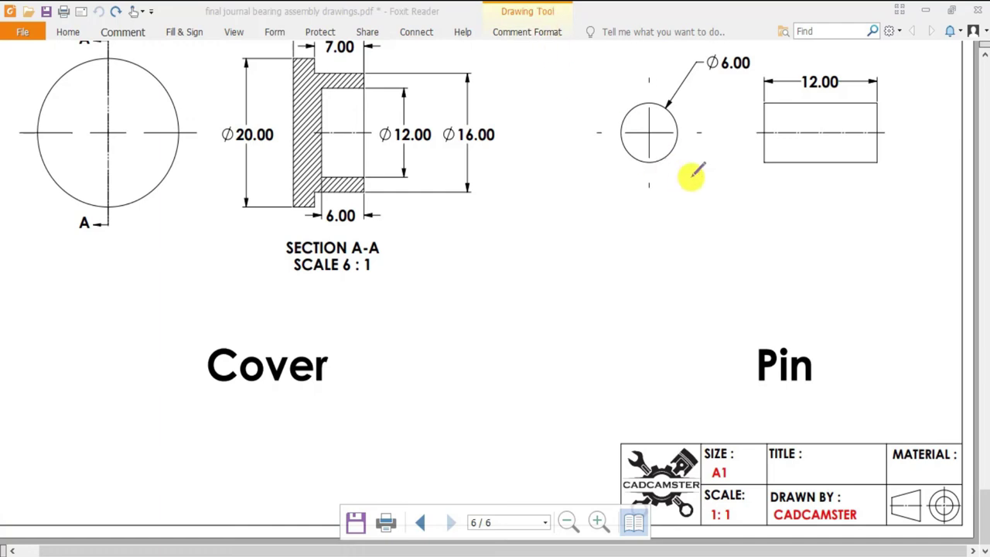
{"action": "scroll", "coordinate": [769, 398], "scroll_direction": "up", "scroll_amount": 1}
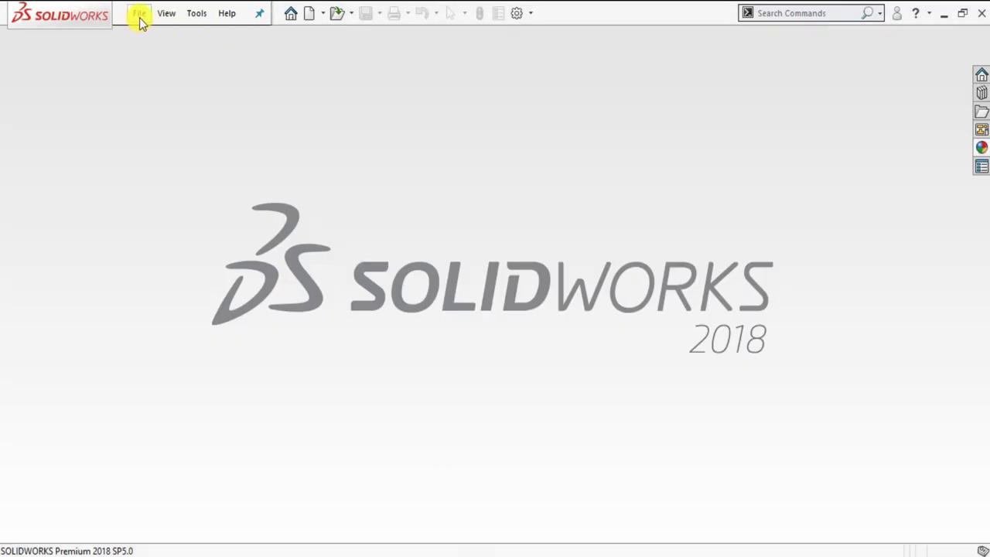
{"action": "left_click", "coordinate": [140, 22]}
{"action": "left_click", "coordinate": [151, 32]}
{"action": "left_click", "coordinate": [406, 257]}
{"action": "left_click", "coordinate": [574, 374]}
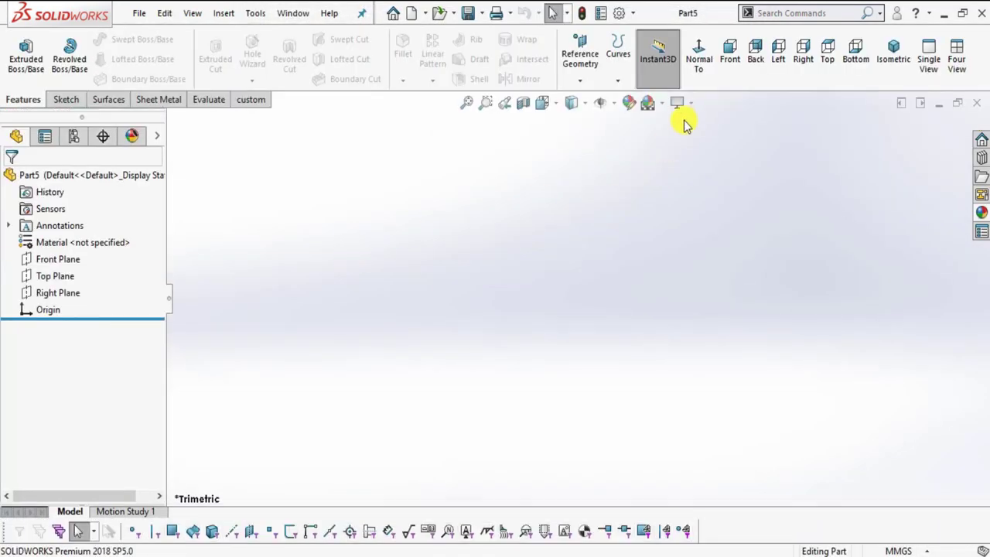
Step: Give the new part's viewport a plain white background and check that its units are MMGS
{"action": "left_click", "coordinate": [678, 103]}
{"action": "left_click", "coordinate": [698, 42]}
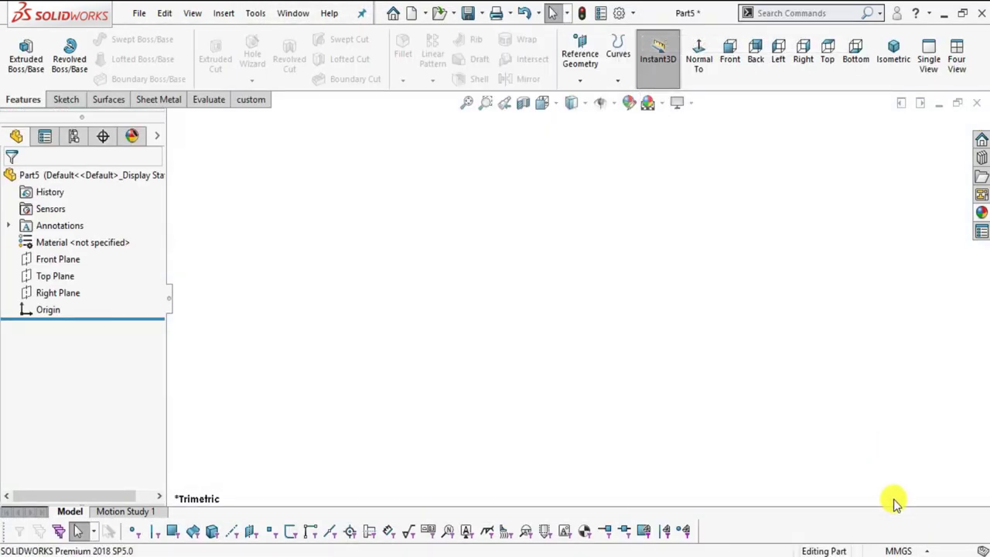
{"action": "left_click", "coordinate": [914, 545]}
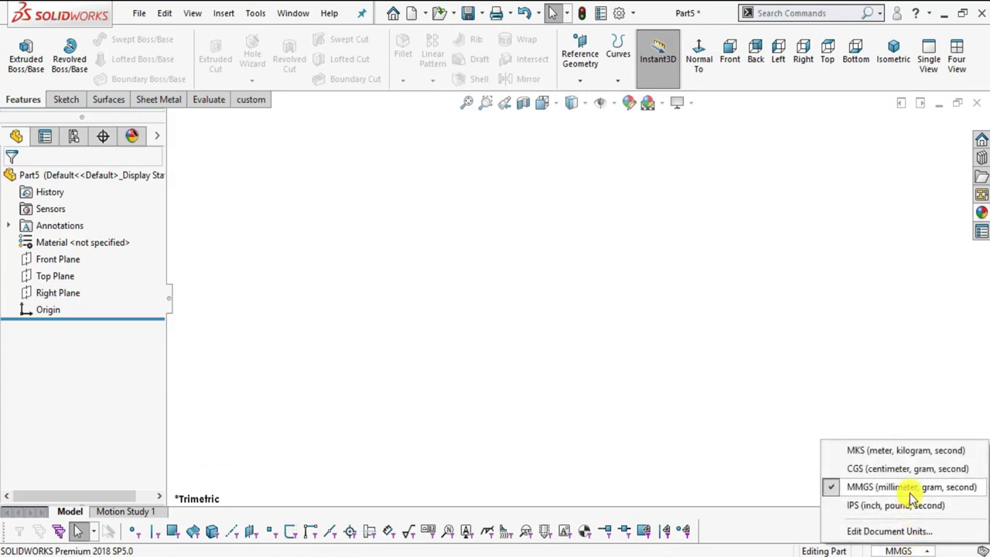
{"action": "left_click", "coordinate": [232, 303]}
Step: Start a sketch on the Front Plane and draw a circle centred on the origin for the Pin
{"action": "left_click", "coordinate": [49, 259]}
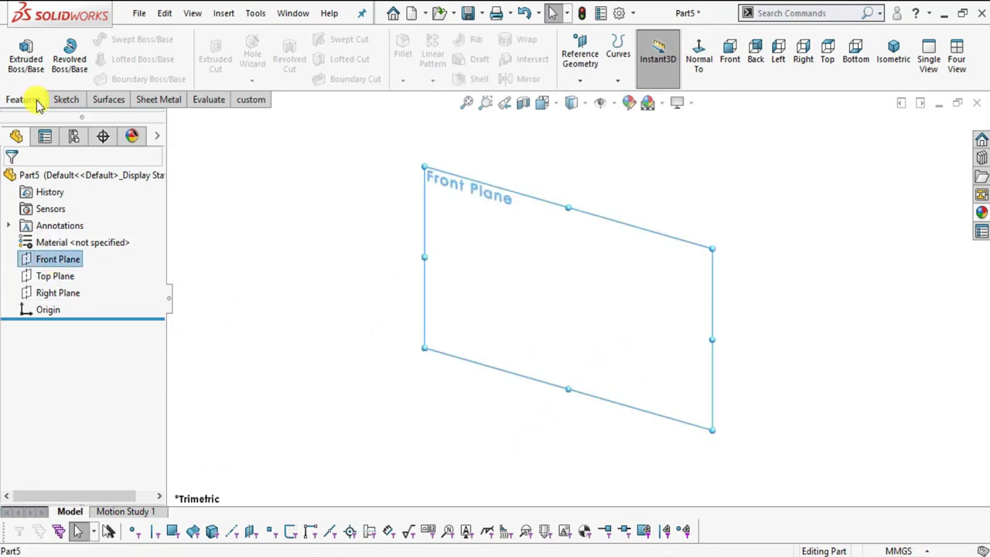
{"action": "left_click", "coordinate": [66, 99]}
{"action": "left_click", "coordinate": [17, 61]}
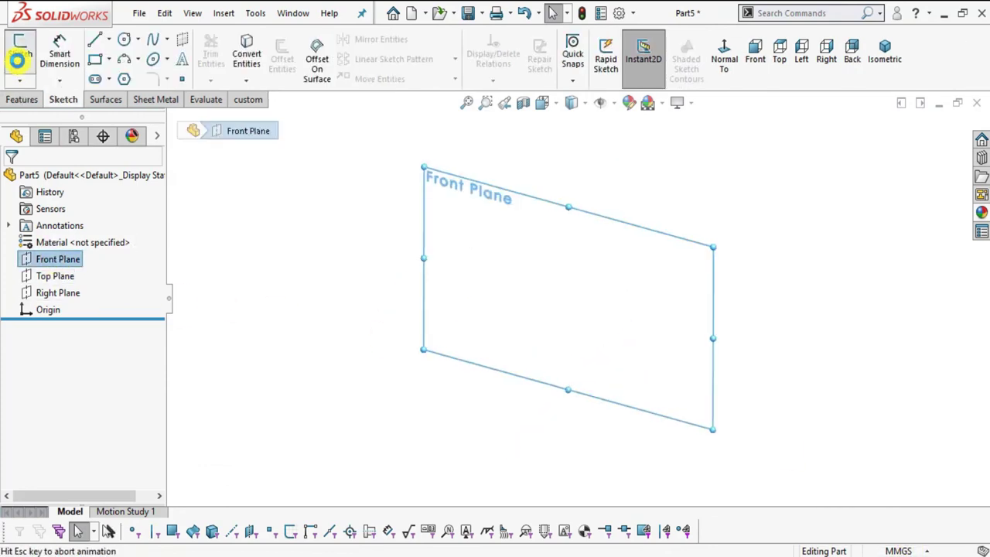
{"action": "left_click", "coordinate": [124, 38]}
{"action": "left_click", "coordinate": [578, 296]}
{"action": "left_click", "coordinate": [658, 287]}
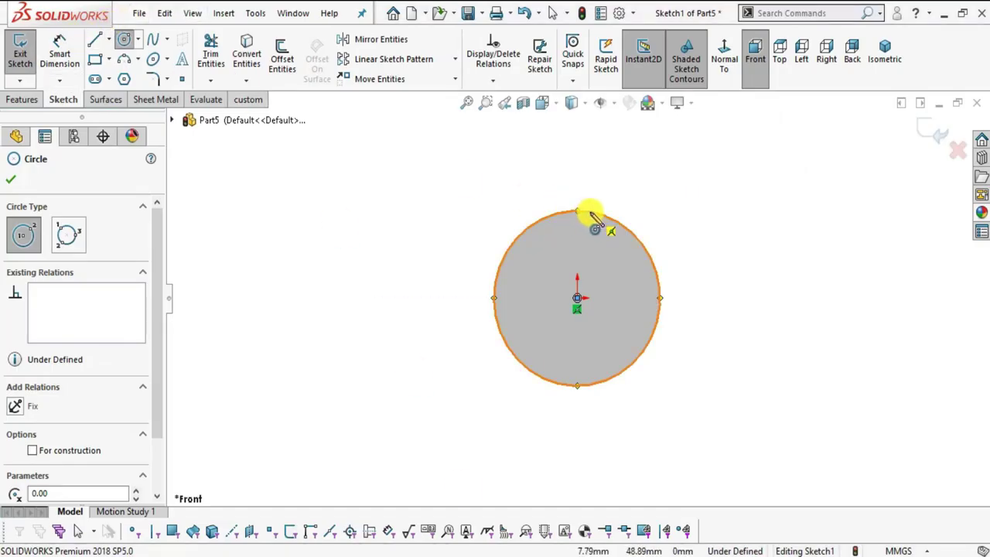
Step: Dimension the circle's diameter to 6 mm
{"action": "left_click", "coordinate": [57, 42]}
{"action": "left_click", "coordinate": [599, 217]}
{"action": "left_click", "coordinate": [749, 188]}
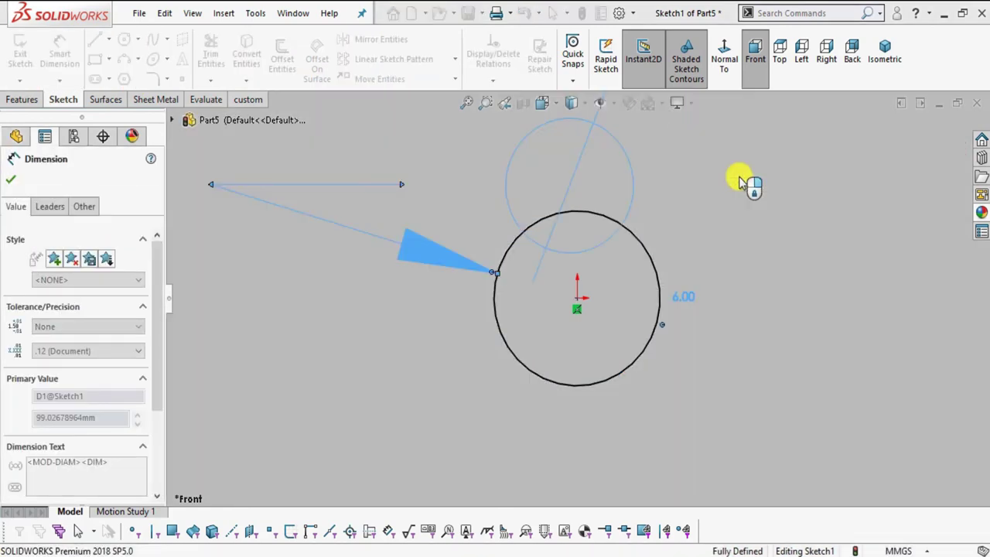
Step: Extrude the circle 12 mm with the Mid Plane end condition to form the Pin
{"action": "left_click", "coordinate": [23, 99]}
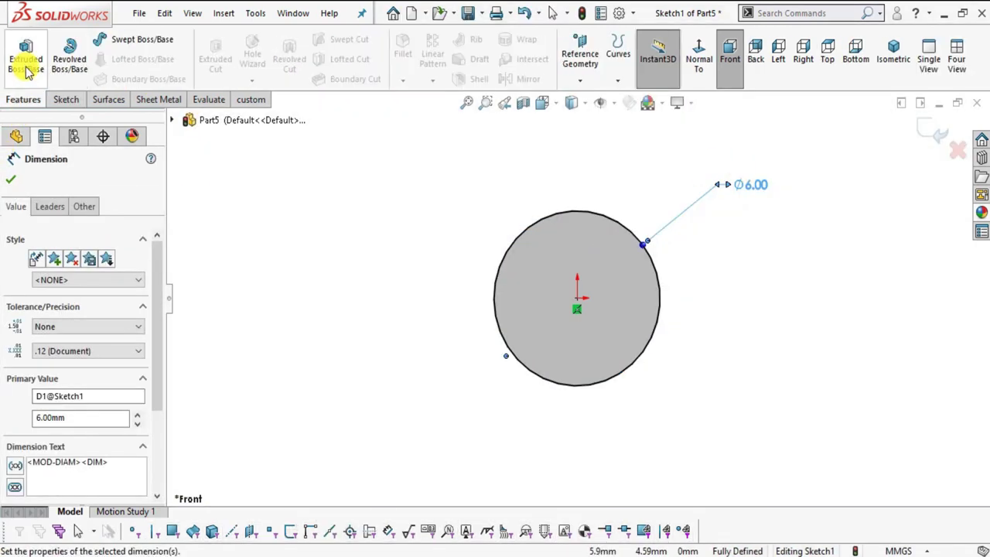
{"action": "left_click", "coordinate": [26, 63]}
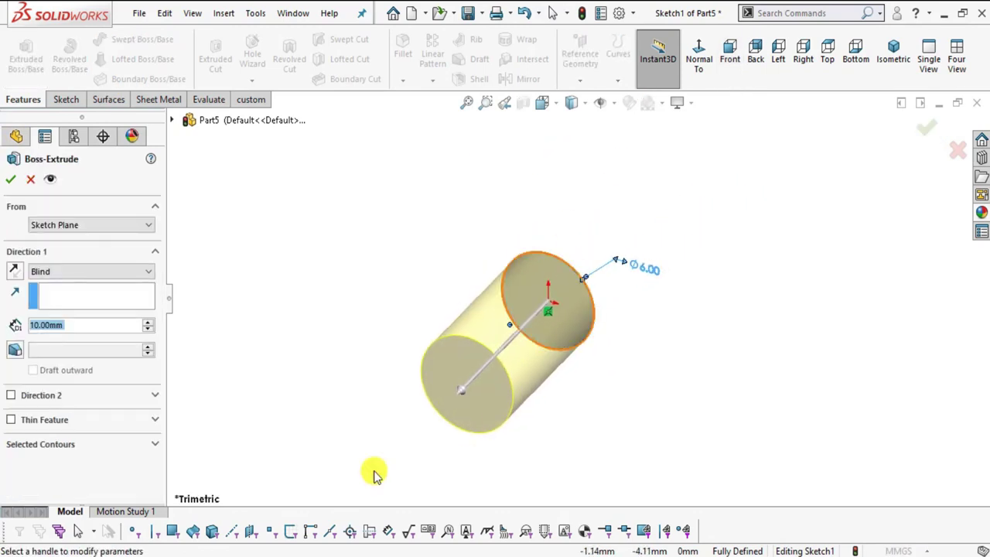
{"action": "type", "text": "12"}
{"action": "key", "text": "Return"}
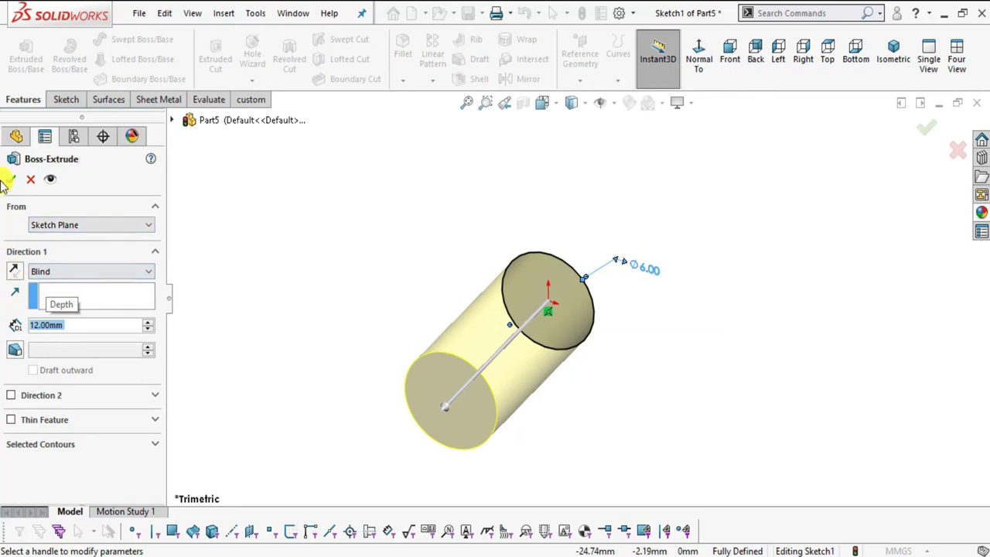
{"action": "left_click", "coordinate": [51, 272]}
{"action": "left_click", "coordinate": [57, 336]}
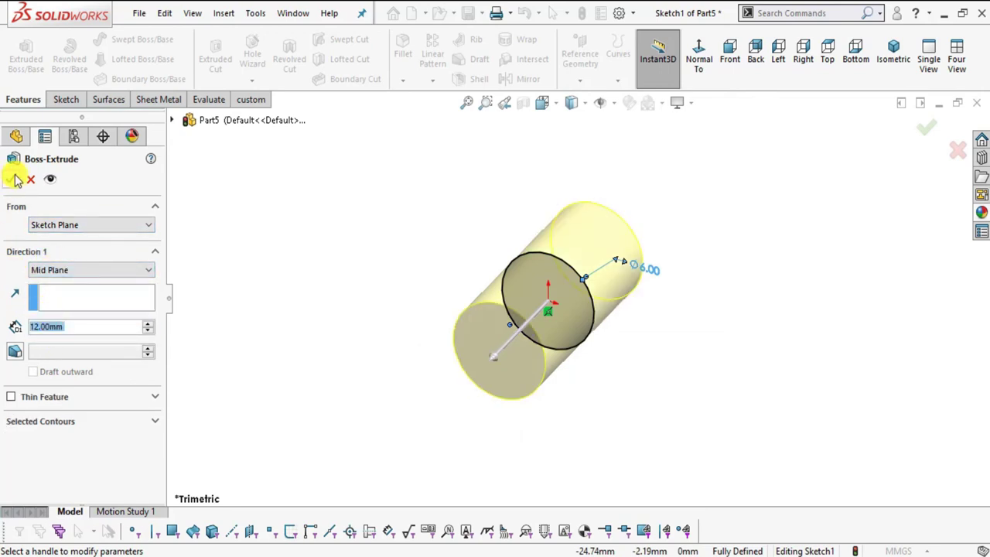
{"action": "left_click", "coordinate": [17, 179]}
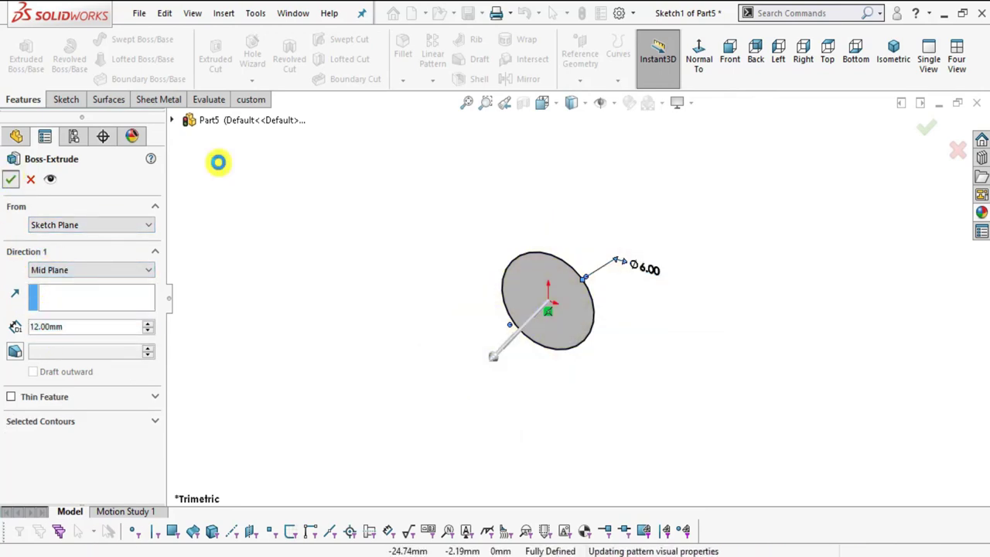
Step: Apply a metallic appearance to the Pin's extruded body
{"action": "left_click", "coordinate": [864, 246]}
{"action": "left_click", "coordinate": [981, 212]}
{"action": "mouse_move", "coordinate": [843, 456]}
{"action": "left_mouse_down"}
{"action": "mouse_move", "coordinate": [839, 445]}
{"action": "mouse_move", "coordinate": [618, 341]}
{"action": "left_mouse_up"}
{"action": "middle_click_drag", "start_coordinate": [630, 354], "coordinate": [431, 331]}
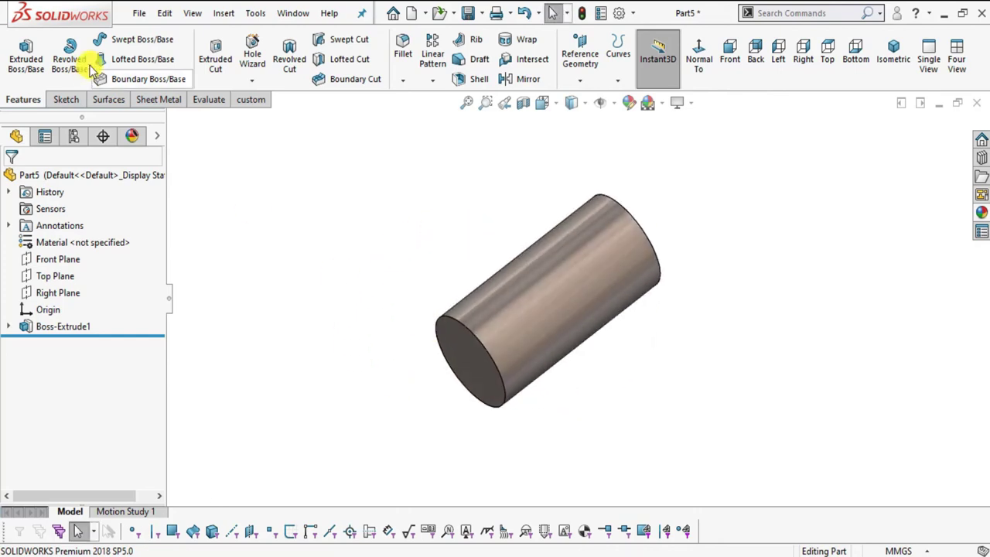
Step: Save the part as Pin in the jb folder
{"action": "left_click", "coordinate": [142, 14]}
{"action": "left_click", "coordinate": [150, 181]}
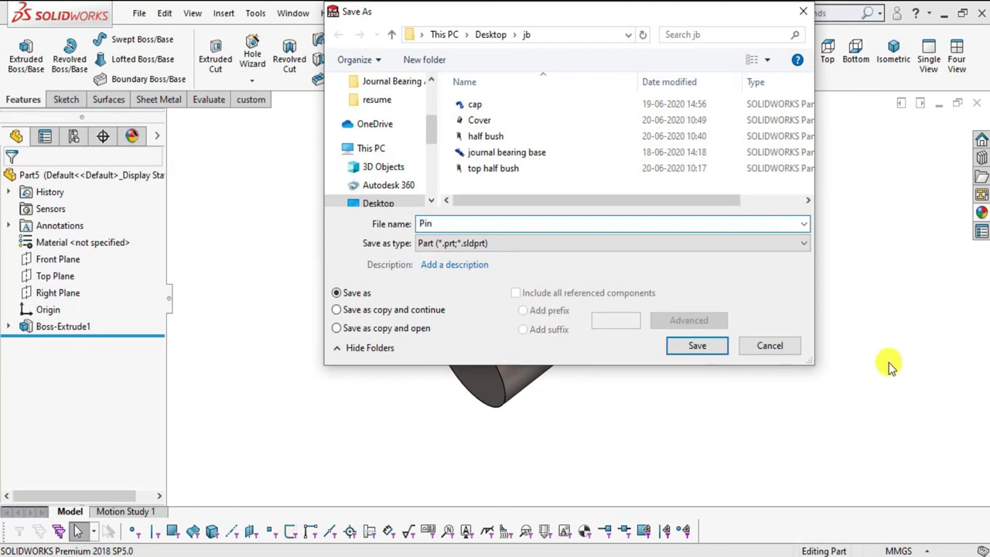
{"action": "left_click", "coordinate": [696, 346]}
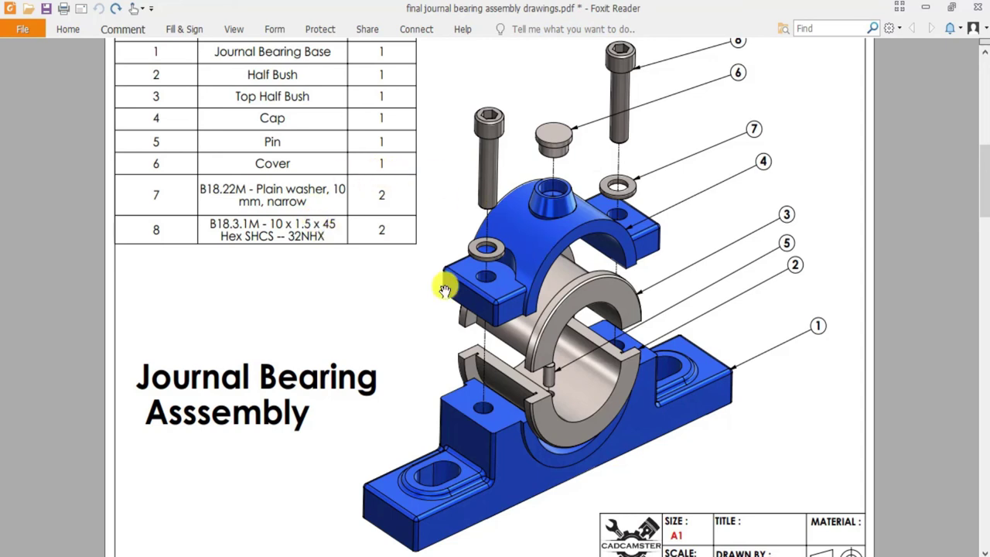
Step: Review the journal bearing assembly drawing and create a new assembly document without inserting a component yet
{"action": "scroll", "coordinate": [449, 288], "scroll_direction": "up", "scroll_amount": 1}
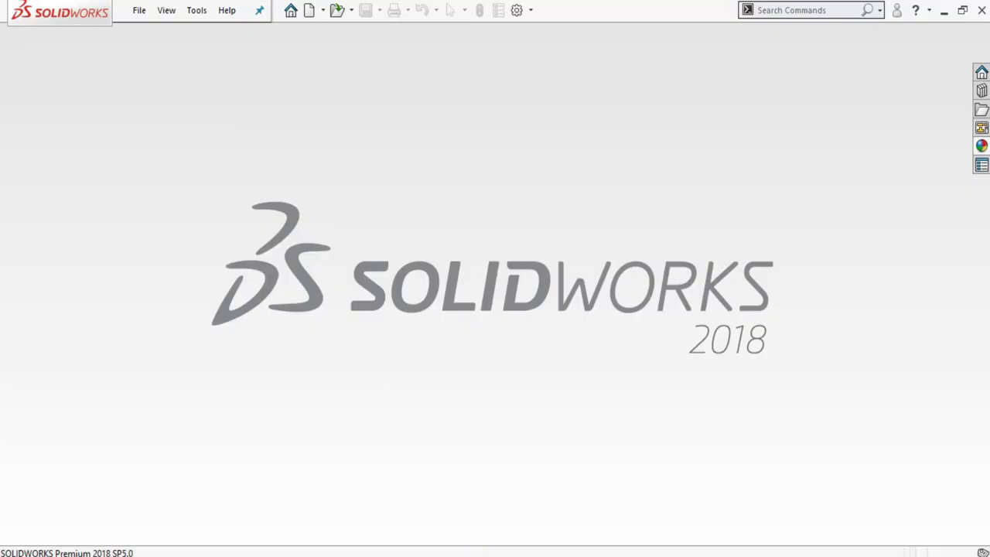
{"action": "left_click", "coordinate": [139, 11]}
{"action": "left_click", "coordinate": [157, 37]}
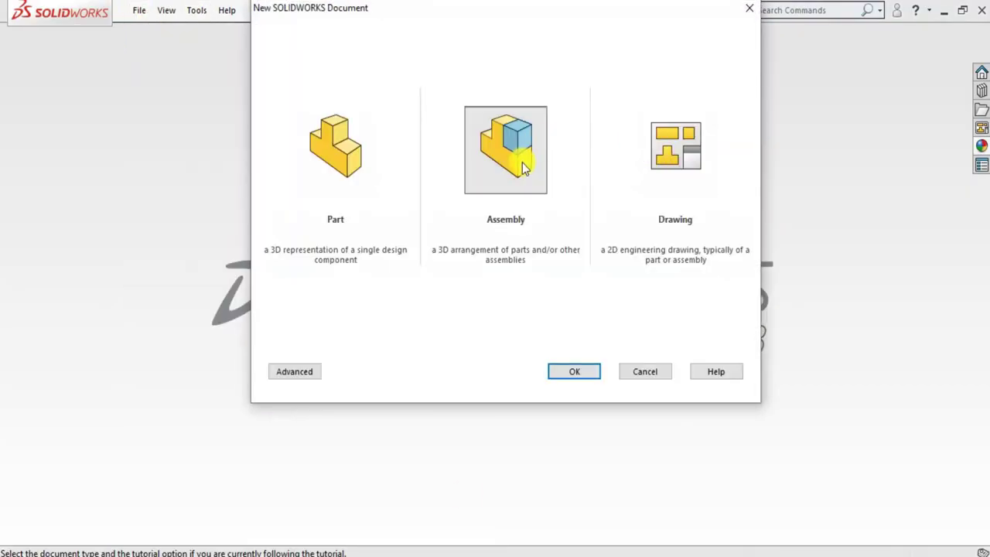
{"action": "left_click", "coordinate": [583, 371]}
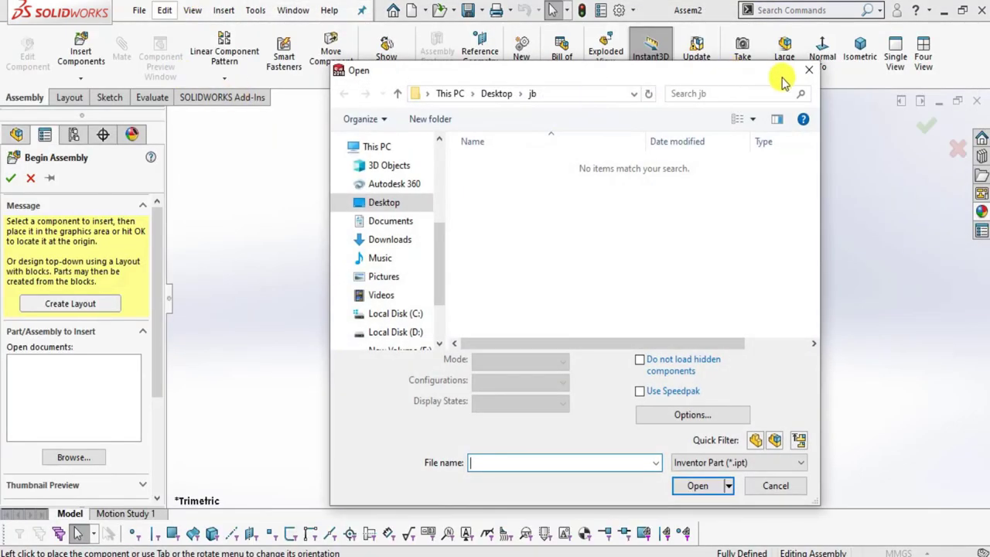
{"action": "left_click", "coordinate": [810, 70]}
{"action": "left_click", "coordinate": [31, 178]}
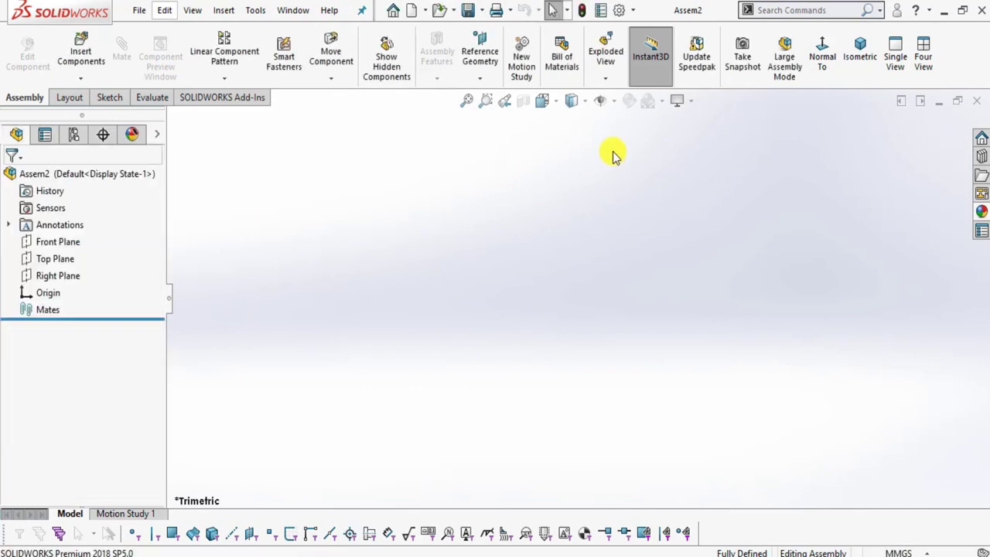
Step: Give the assembly's viewport a plain white background and check that its units are MMGS
{"action": "left_click", "coordinate": [659, 102]}
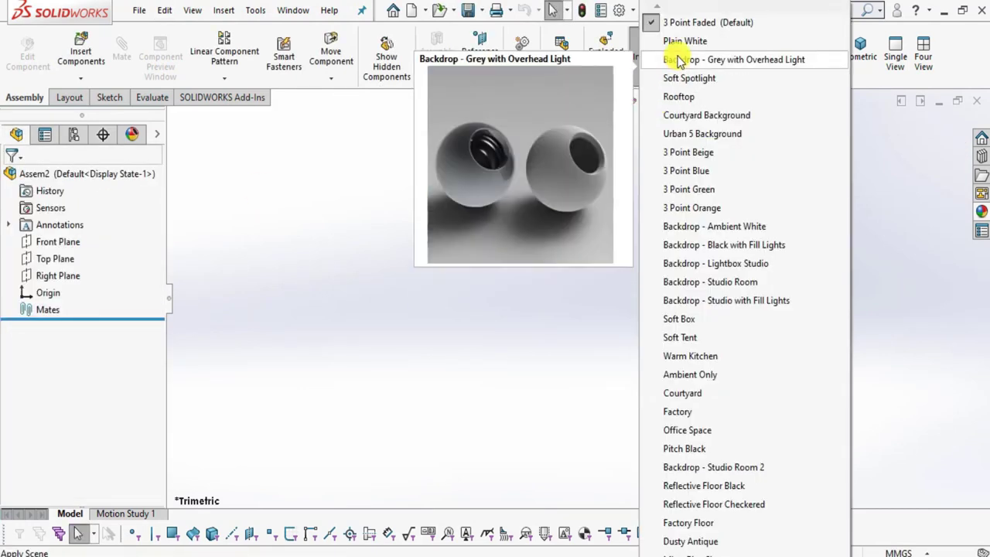
{"action": "left_click", "coordinate": [670, 38]}
{"action": "left_click", "coordinate": [677, 101]}
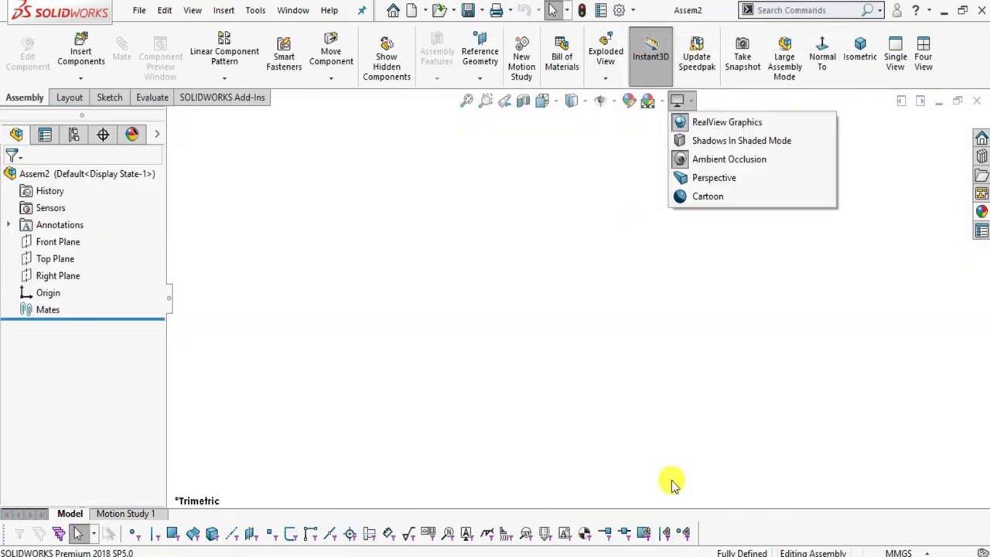
{"action": "left_click", "coordinate": [919, 552]}
{"action": "left_click", "coordinate": [704, 403]}
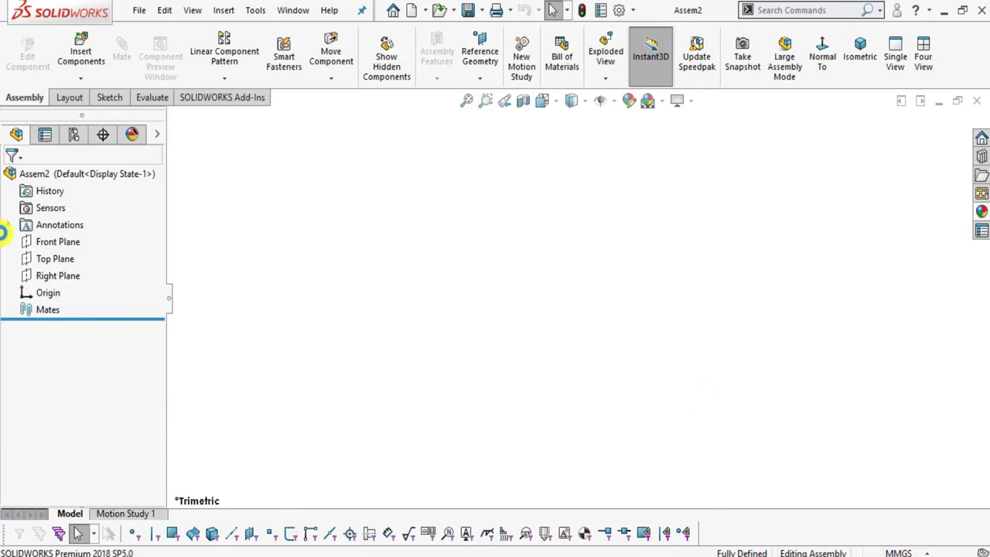
Step: Insert the journal bearing base from the jb folder, listing all file types, and place it as the assembly's first component
{"action": "left_click", "coordinate": [87, 55]}
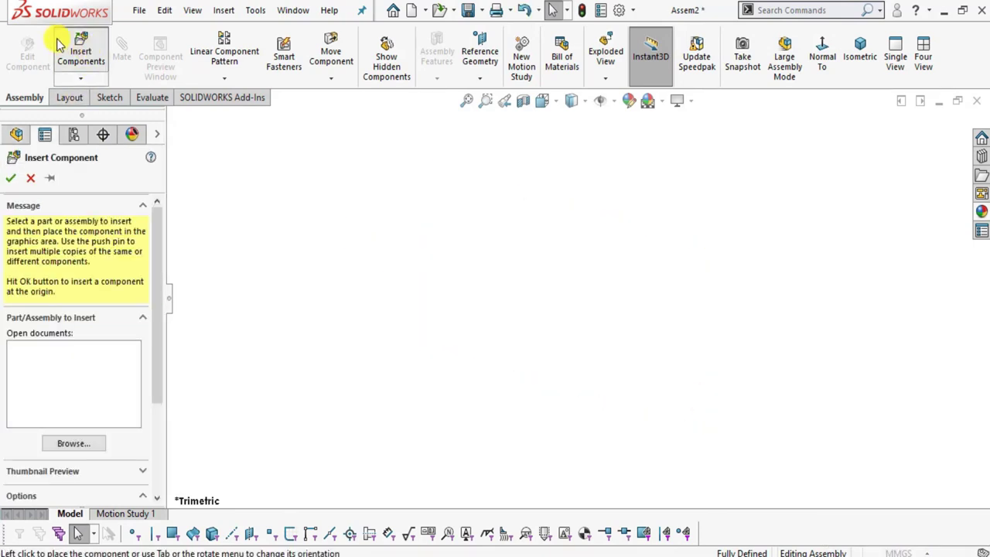
{"action": "left_click", "coordinate": [773, 463]}
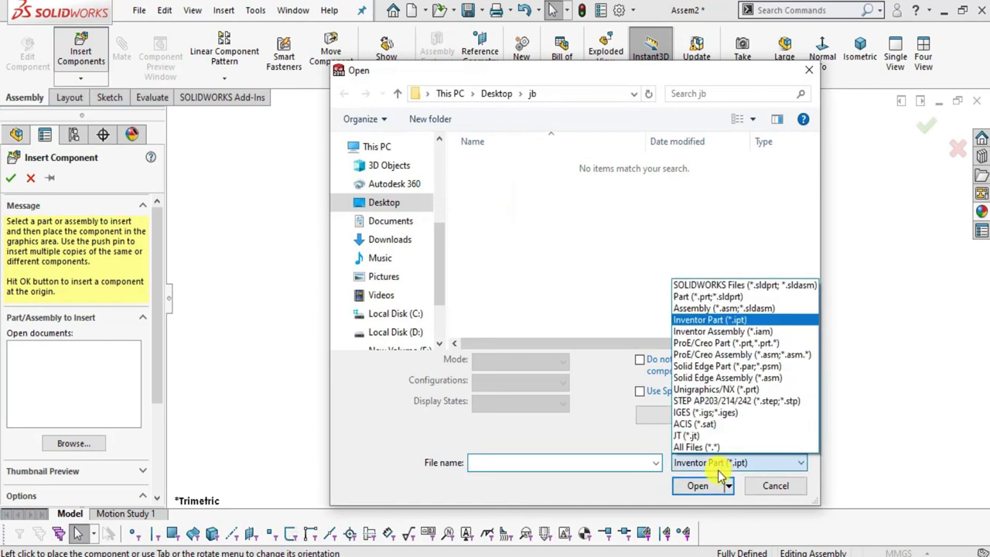
{"action": "left_click", "coordinate": [727, 457]}
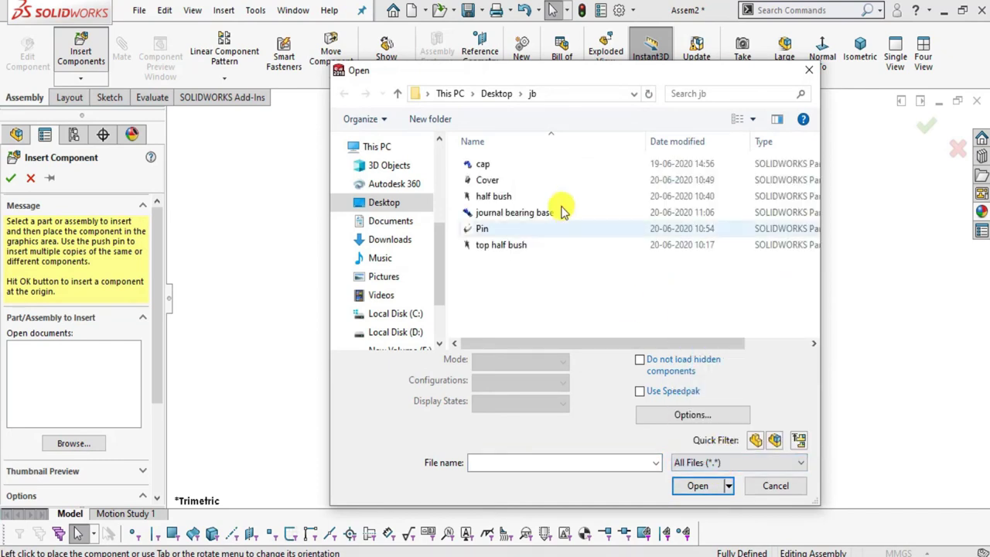
{"action": "left_click", "coordinate": [499, 213]}
{"action": "left_click", "coordinate": [699, 473]}
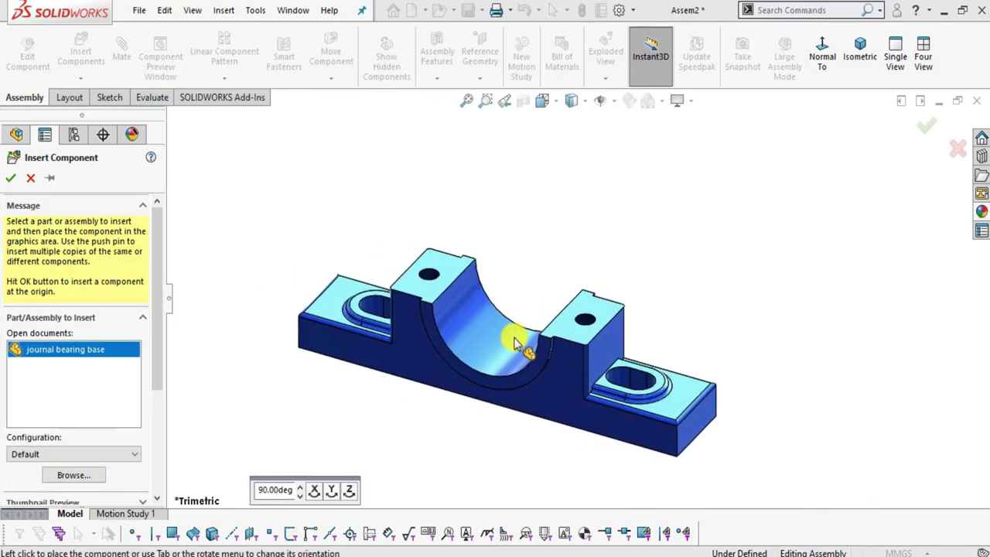
{"action": "left_click", "coordinate": [523, 337]}
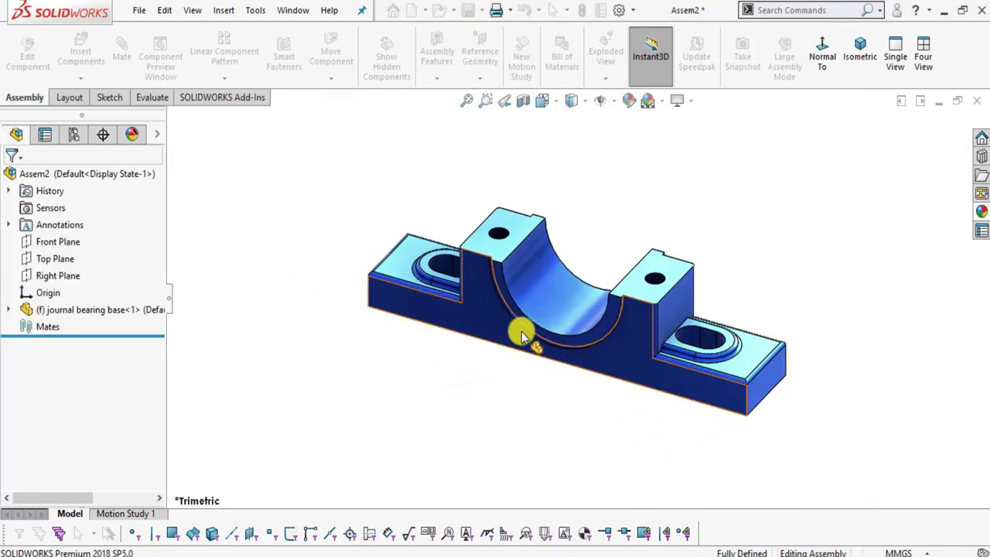
Step: Check the half bush's position on the assembly drawing and load the half bush part from the jb folder for insertion
{"action": "middle_click_drag", "start_coordinate": [695, 342], "coordinate": [638, 447]}
{"action": "middle_click_drag", "start_coordinate": [650, 323], "coordinate": [530, 486]}
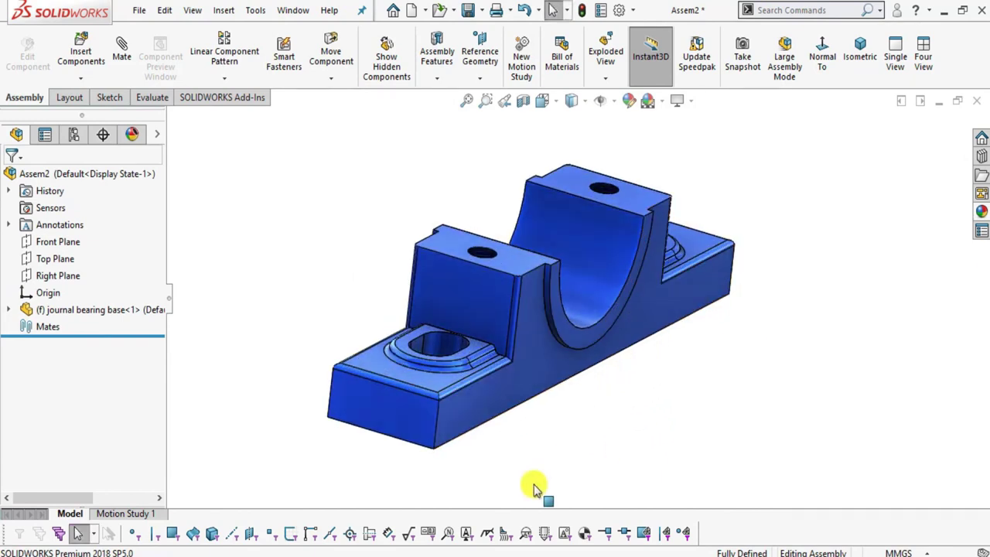
{"action": "left_click", "coordinate": [524, 552]}
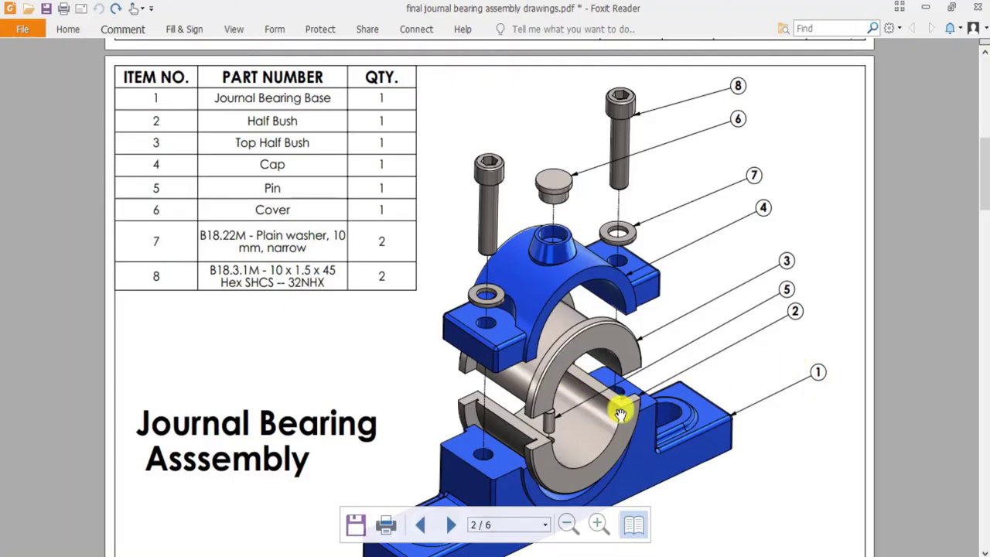
{"action": "key", "text": "alt+Tab"}
{"action": "left_click", "coordinate": [80, 48]}
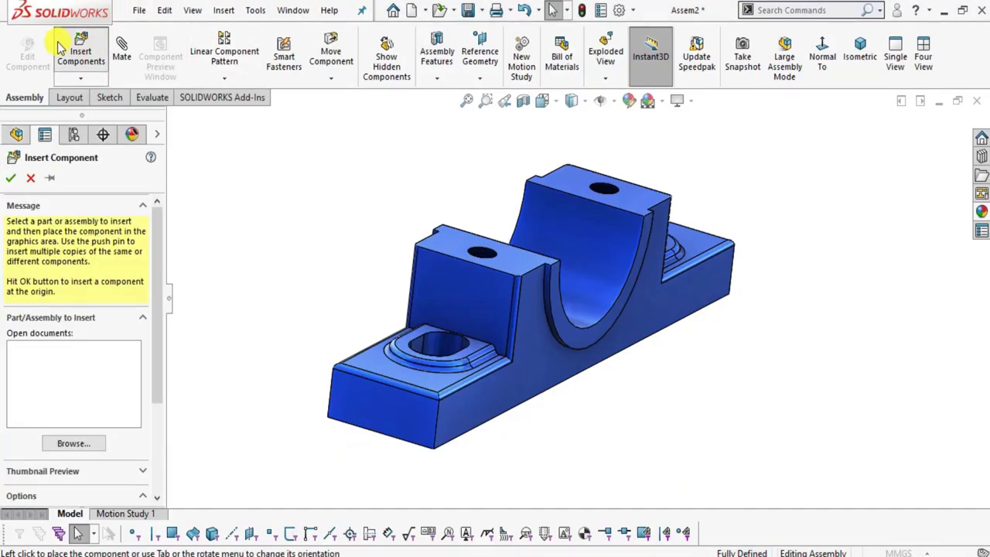
{"action": "left_click", "coordinate": [739, 464]}
{"action": "left_click", "coordinate": [735, 447]}
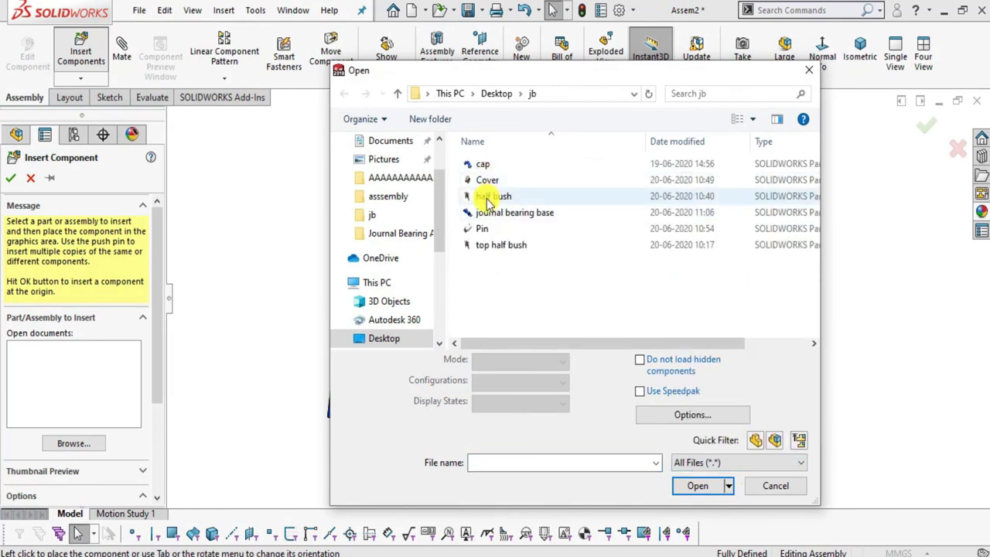
{"action": "left_click", "coordinate": [491, 197]}
{"action": "left_click", "coordinate": [697, 486]}
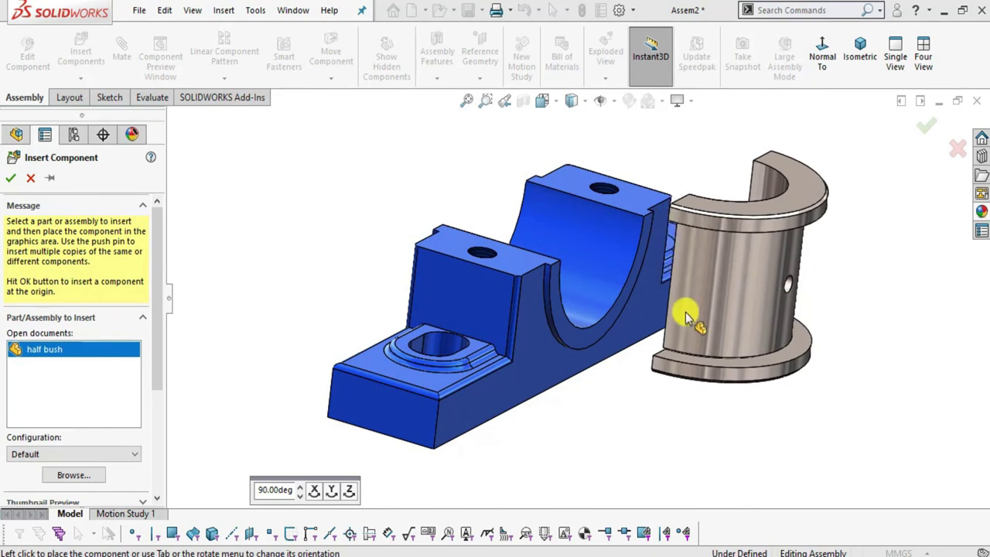
Step: Rotate the half bush three times by 90 degrees about X and place it beside the journal bearing base
{"action": "left_click", "coordinate": [315, 491]}
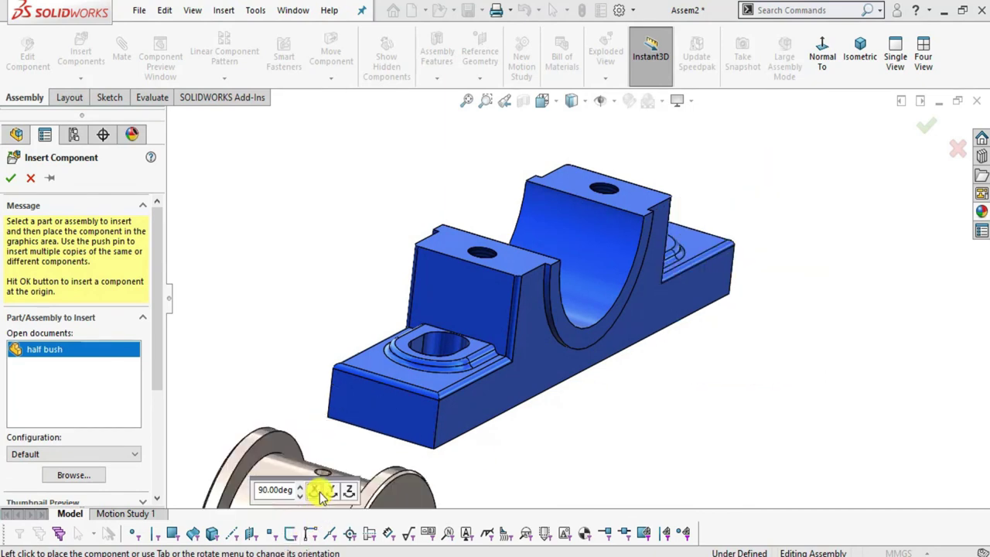
{"action": "left_click", "coordinate": [320, 491]}
{"action": "left_click", "coordinate": [320, 493]}
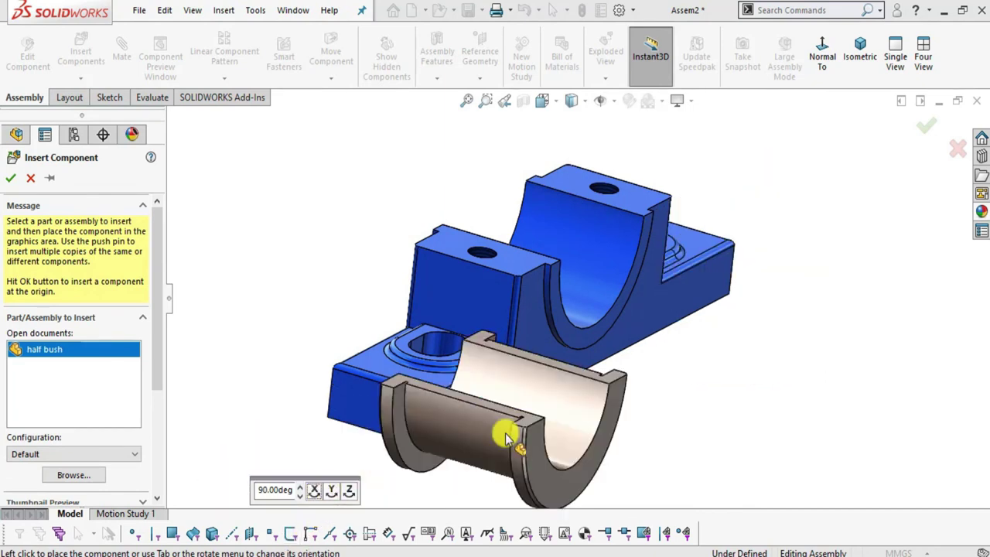
{"action": "left_click", "coordinate": [804, 224]}
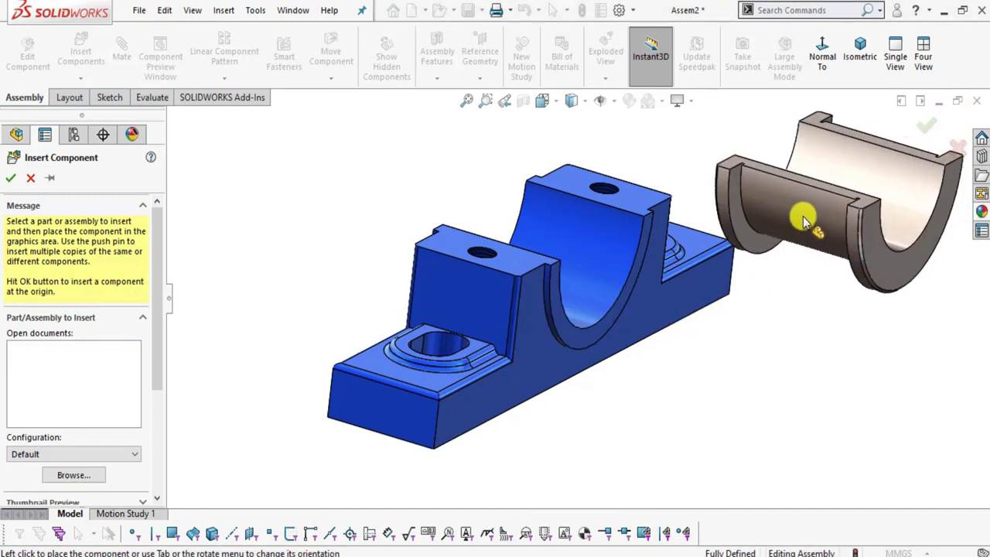
Step: Add a concentric mate between the half bush's inner cylindrical face and the journal bearing base's semicircular bore face
{"action": "scroll", "coordinate": [687, 338], "scroll_direction": "up", "scroll_amount": 3}
{"action": "middle_click_drag", "start_coordinate": [688, 338], "coordinate": [672, 324]}
{"action": "scroll", "coordinate": [671, 324], "scroll_direction": "up", "scroll_amount": 2}
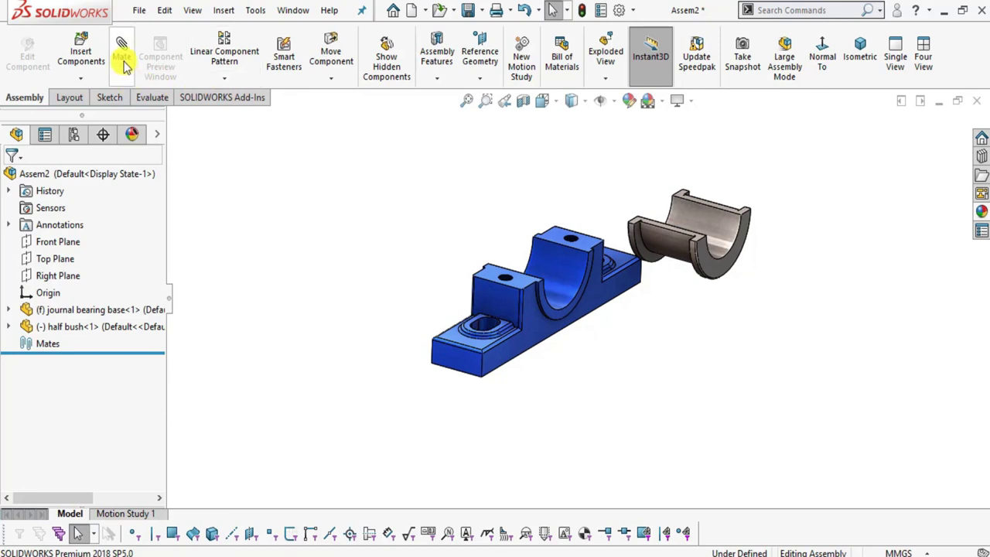
{"action": "scroll", "coordinate": [685, 240], "scroll_direction": "down", "scroll_amount": 2}
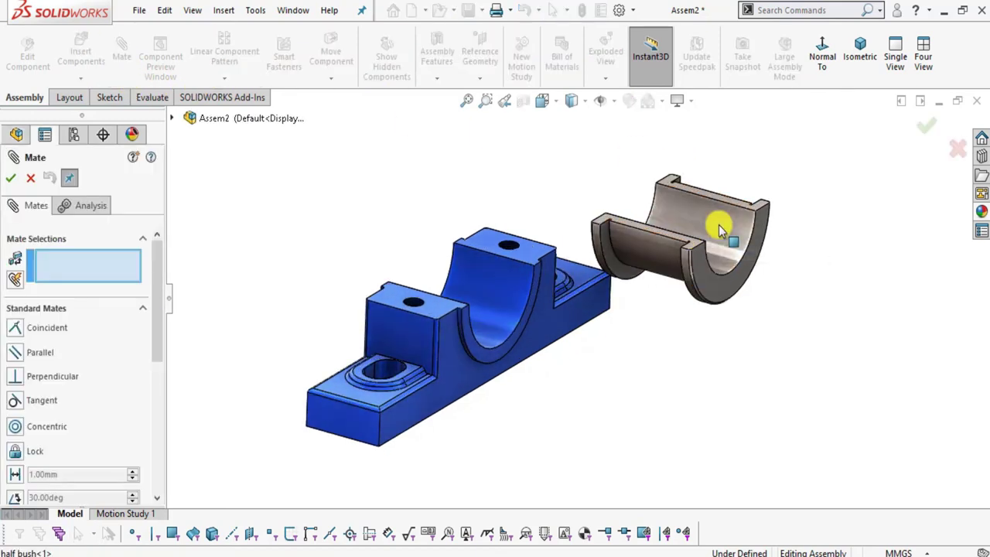
{"action": "left_click", "coordinate": [719, 224]}
{"action": "left_click", "coordinate": [502, 284]}
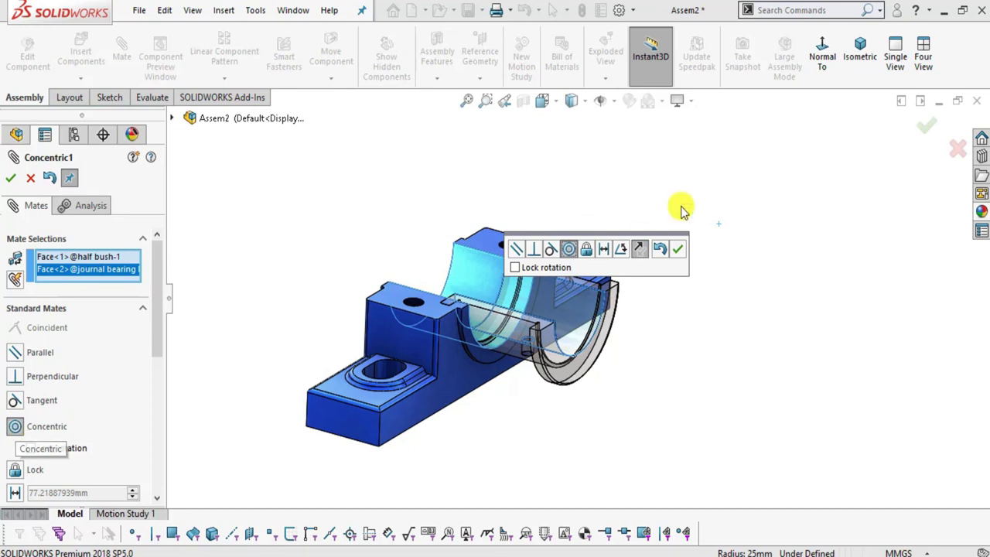
{"action": "left_click", "coordinate": [683, 249]}
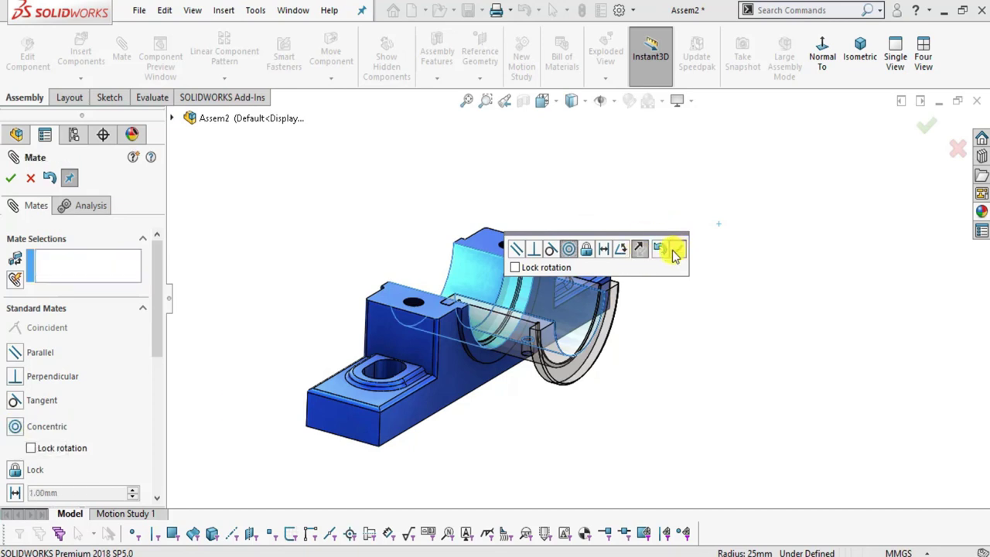
Step: Add a coincident mate between the base's semicircular recess face and the inner side face of the half bush's flange
{"action": "scroll", "coordinate": [537, 364], "scroll_direction": "down", "scroll_amount": 5}
{"action": "middle_click_drag", "start_coordinate": [533, 334], "coordinate": [437, 347]}
{"action": "scroll", "coordinate": [450, 332], "scroll_direction": "down", "scroll_amount": 5}
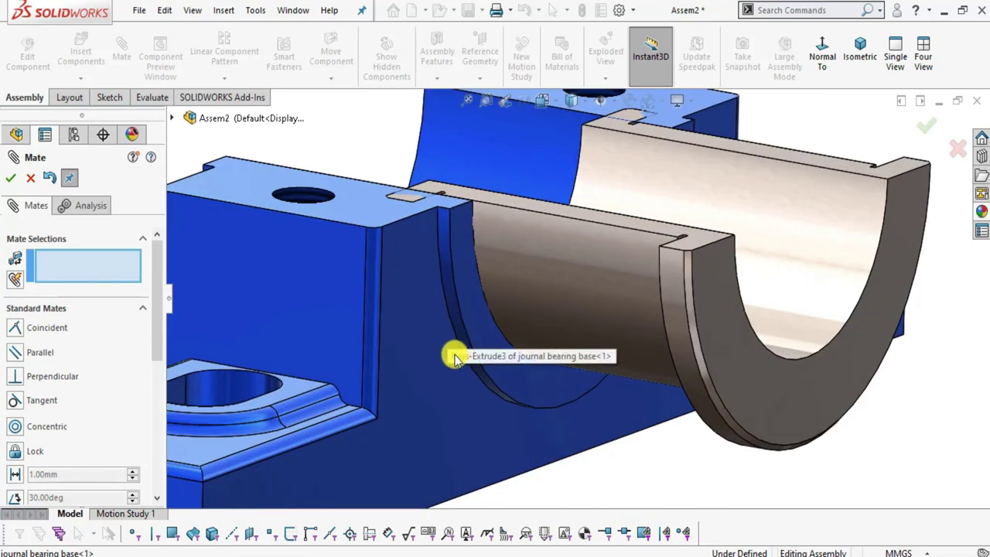
{"action": "left_click", "coordinate": [474, 309]}
{"action": "scroll", "coordinate": [473, 310], "scroll_direction": "up", "scroll_amount": 5}
{"action": "middle_click_drag", "start_coordinate": [475, 309], "coordinate": [557, 358]}
{"action": "scroll", "coordinate": [771, 224], "scroll_direction": "down", "scroll_amount": 5}
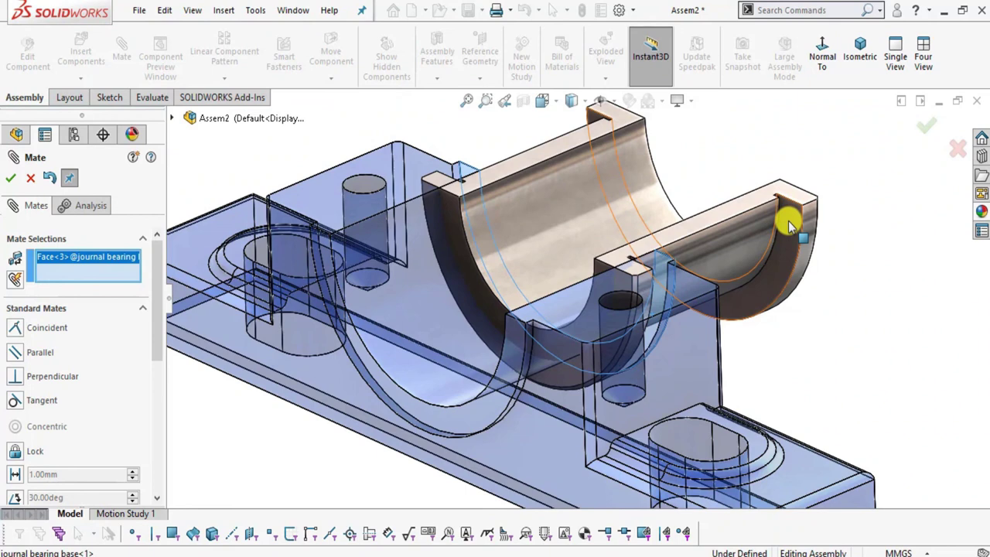
{"action": "left_click", "coordinate": [788, 220]}
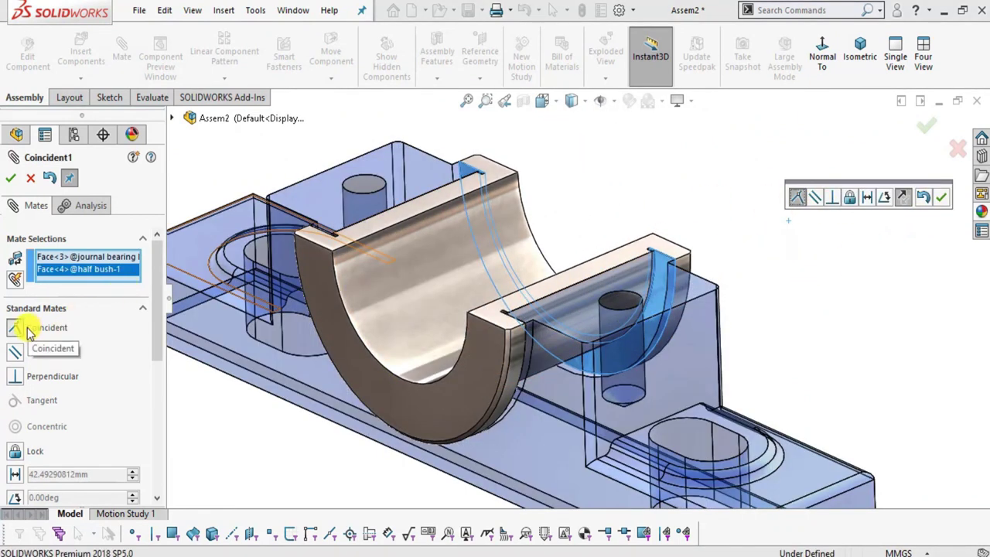
{"action": "left_click", "coordinate": [944, 199]}
{"action": "scroll", "coordinate": [619, 348], "scroll_direction": "up", "scroll_amount": 5}
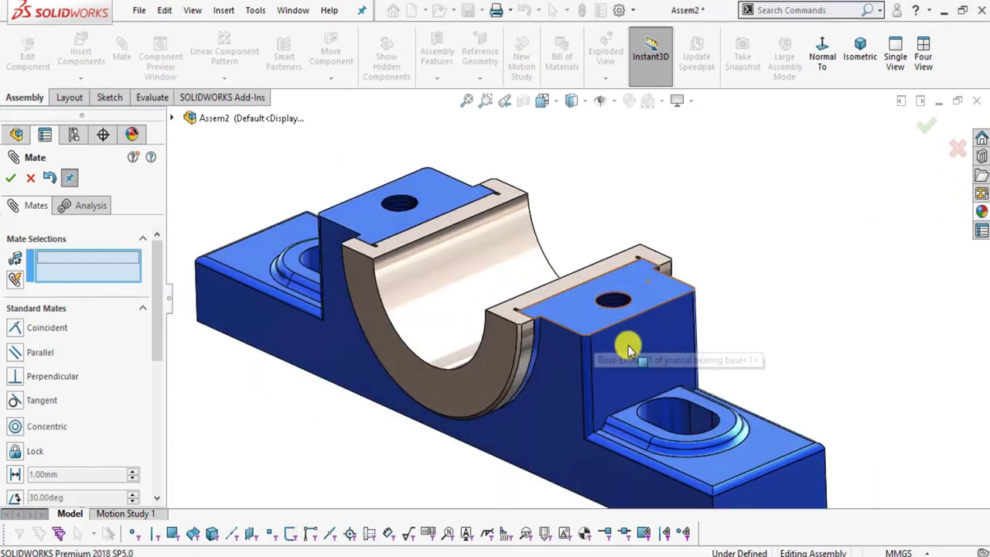
{"action": "middle_click_drag", "start_coordinate": [698, 348], "coordinate": [598, 393]}
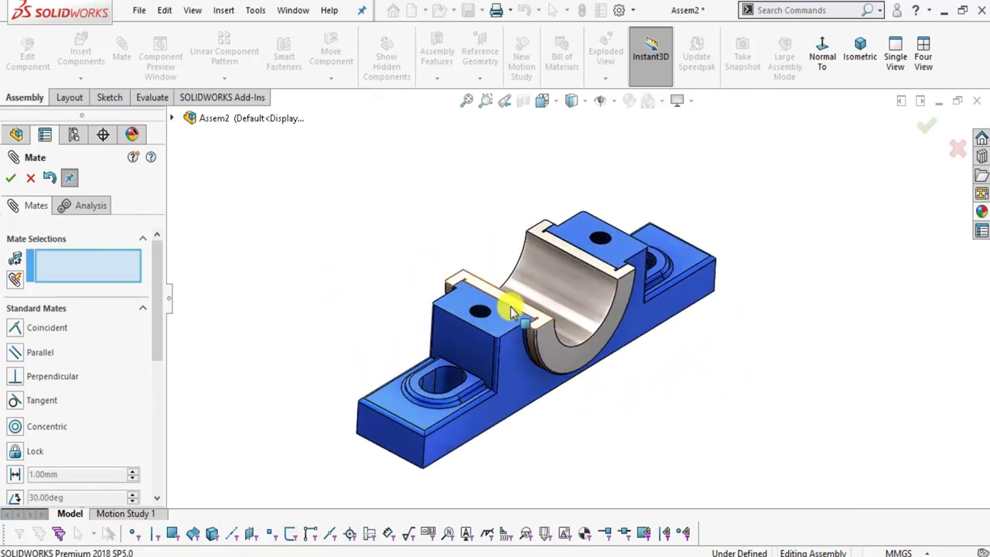